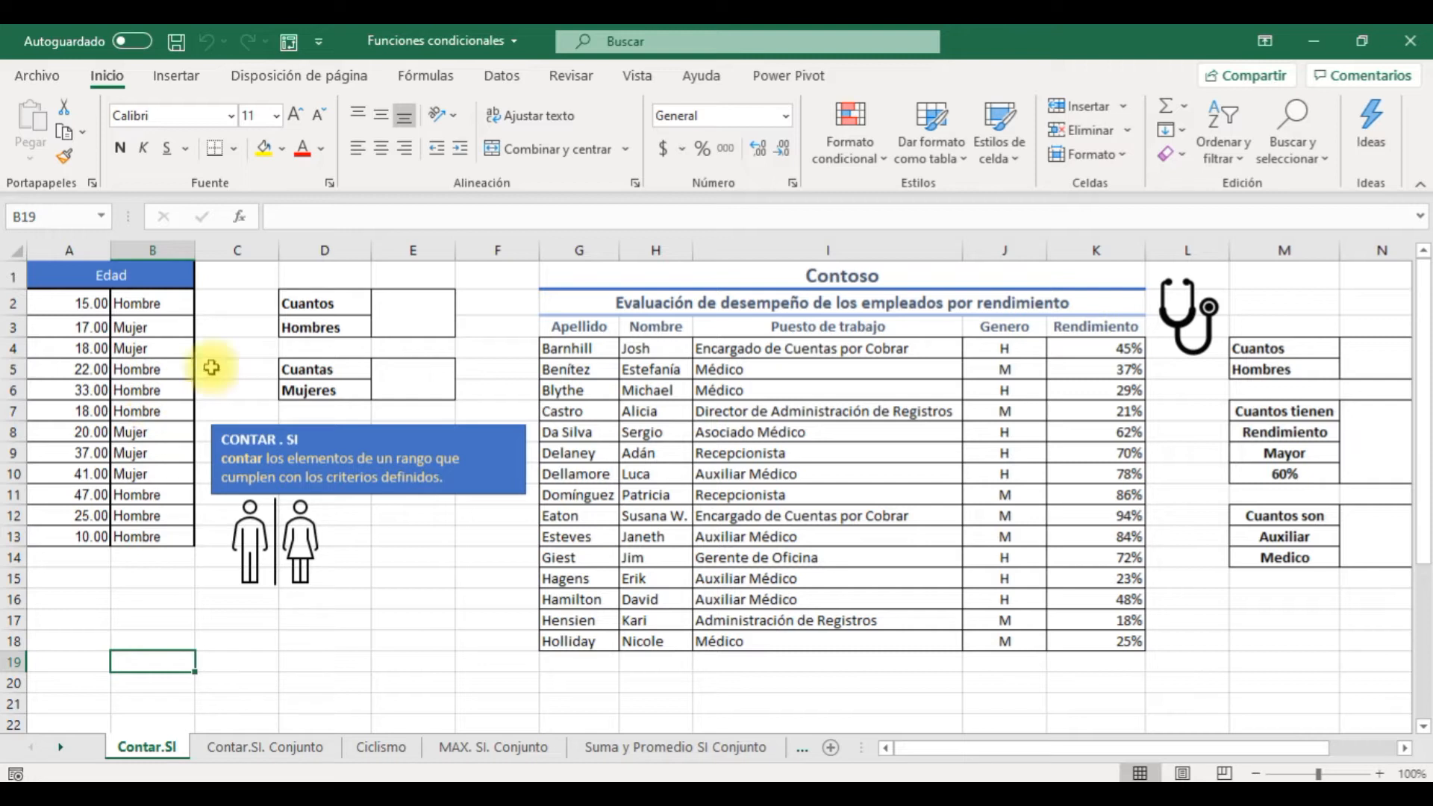
{"action": "left_click", "coordinate": [405, 323]}
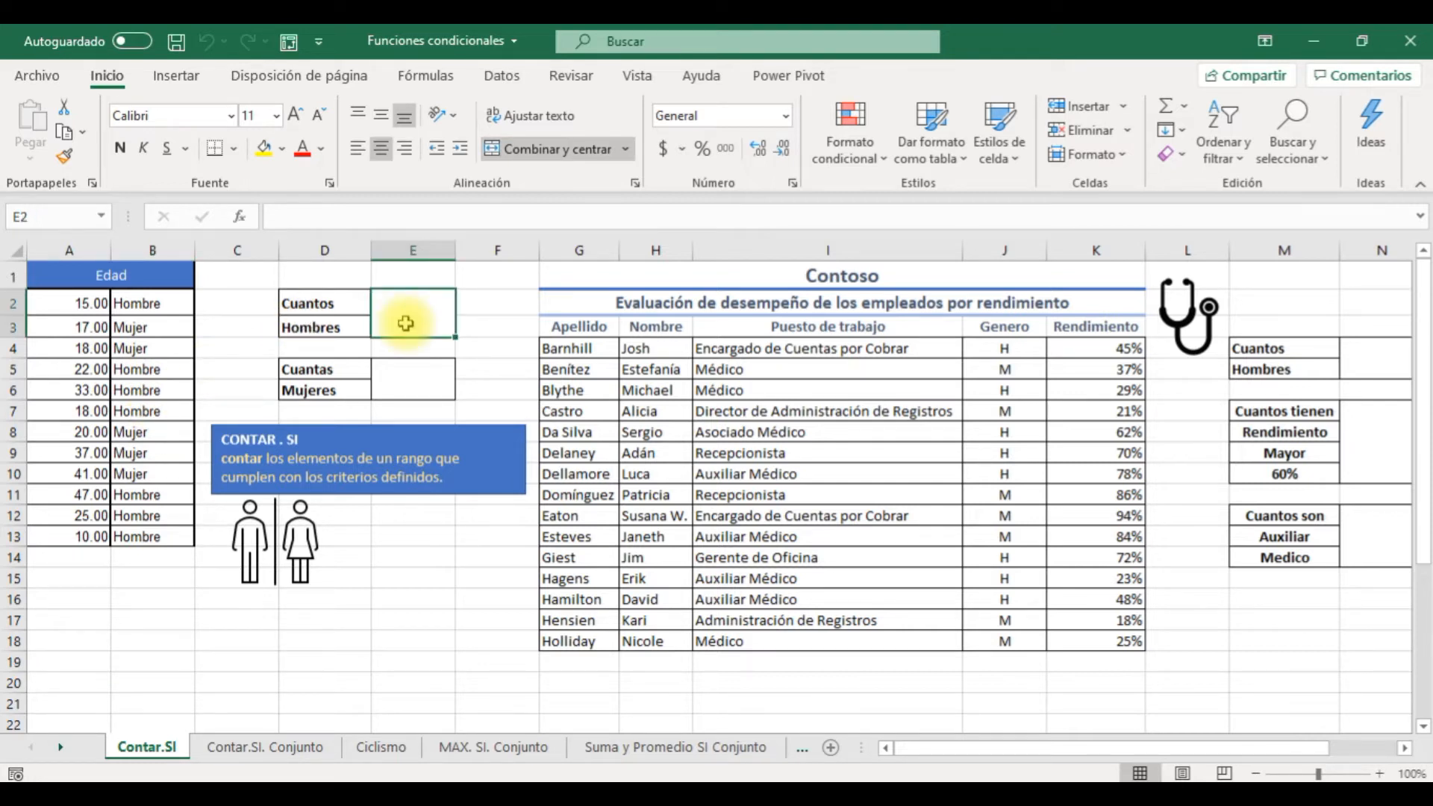
{"action": "left_click", "coordinate": [406, 369]}
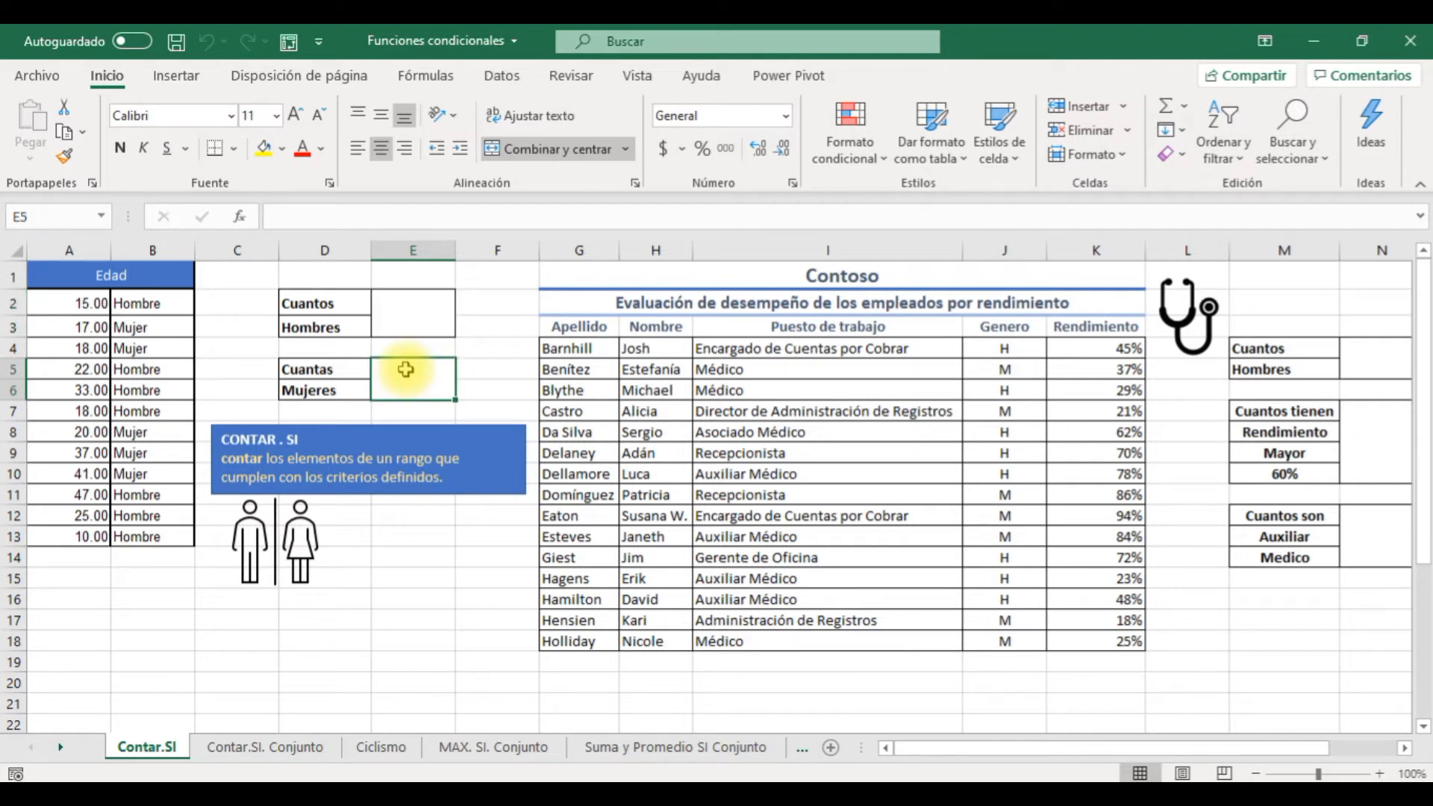
{"action": "left_click", "coordinate": [434, 78]}
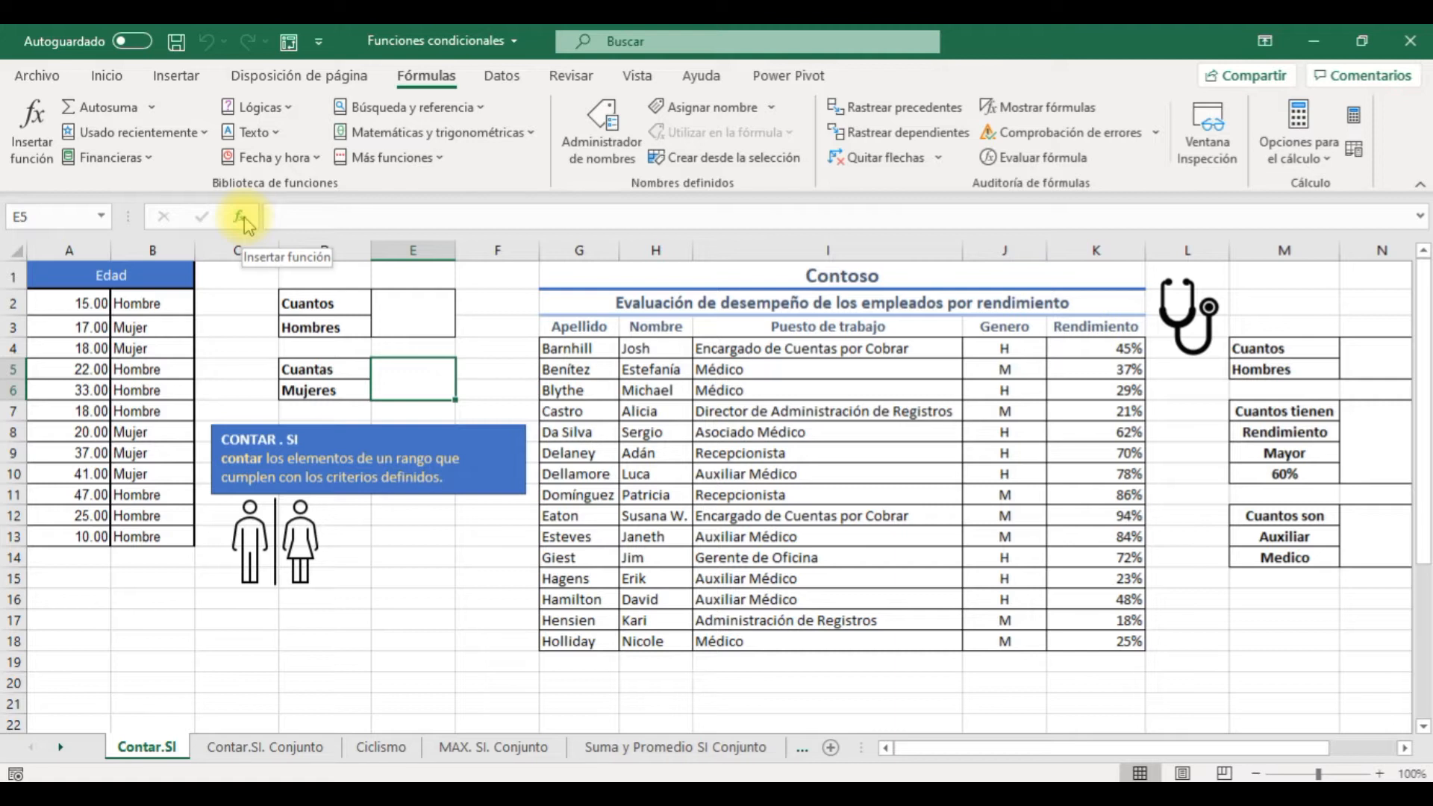
{"action": "left_click", "coordinate": [433, 158]}
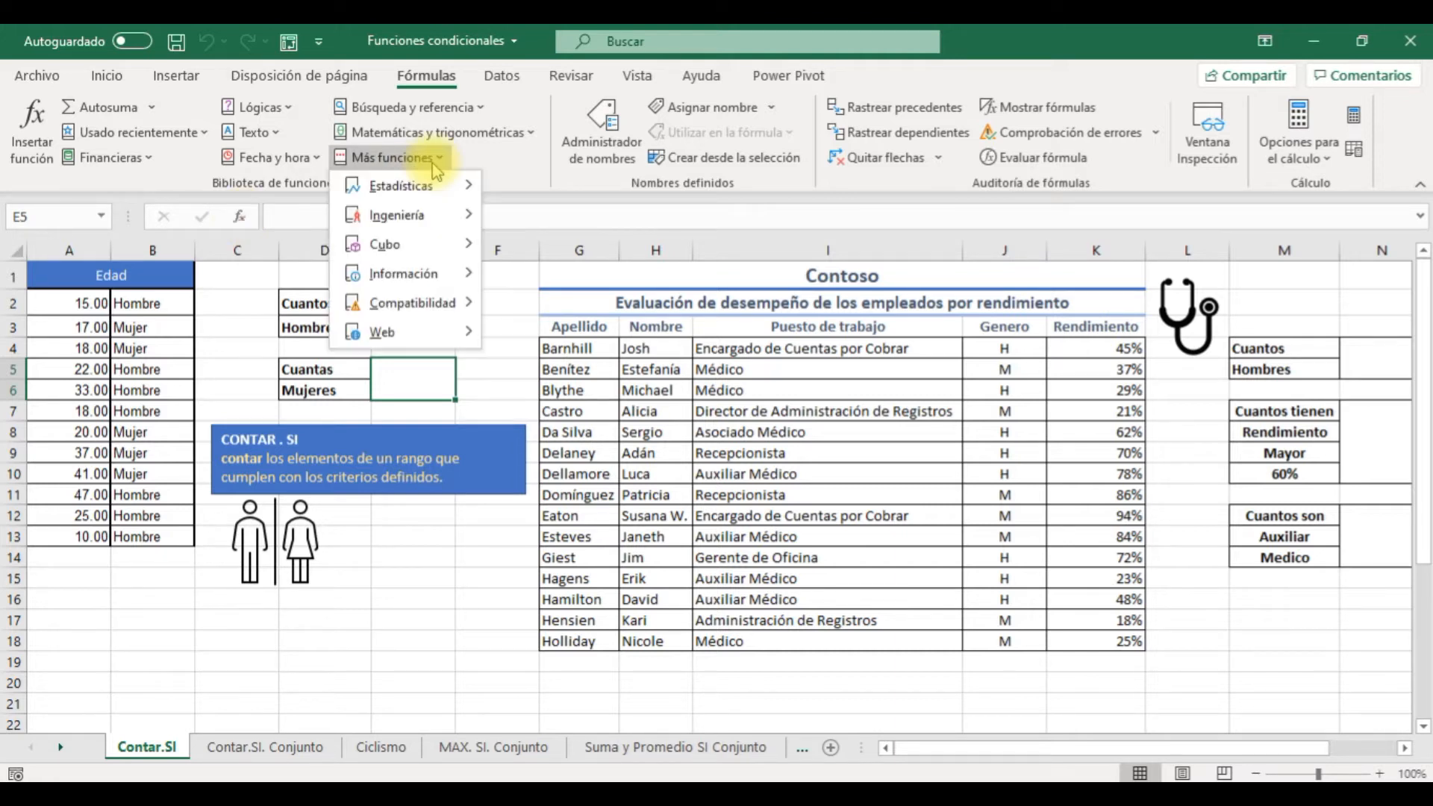
{"action": "mouse_move", "coordinate": [437, 192]}
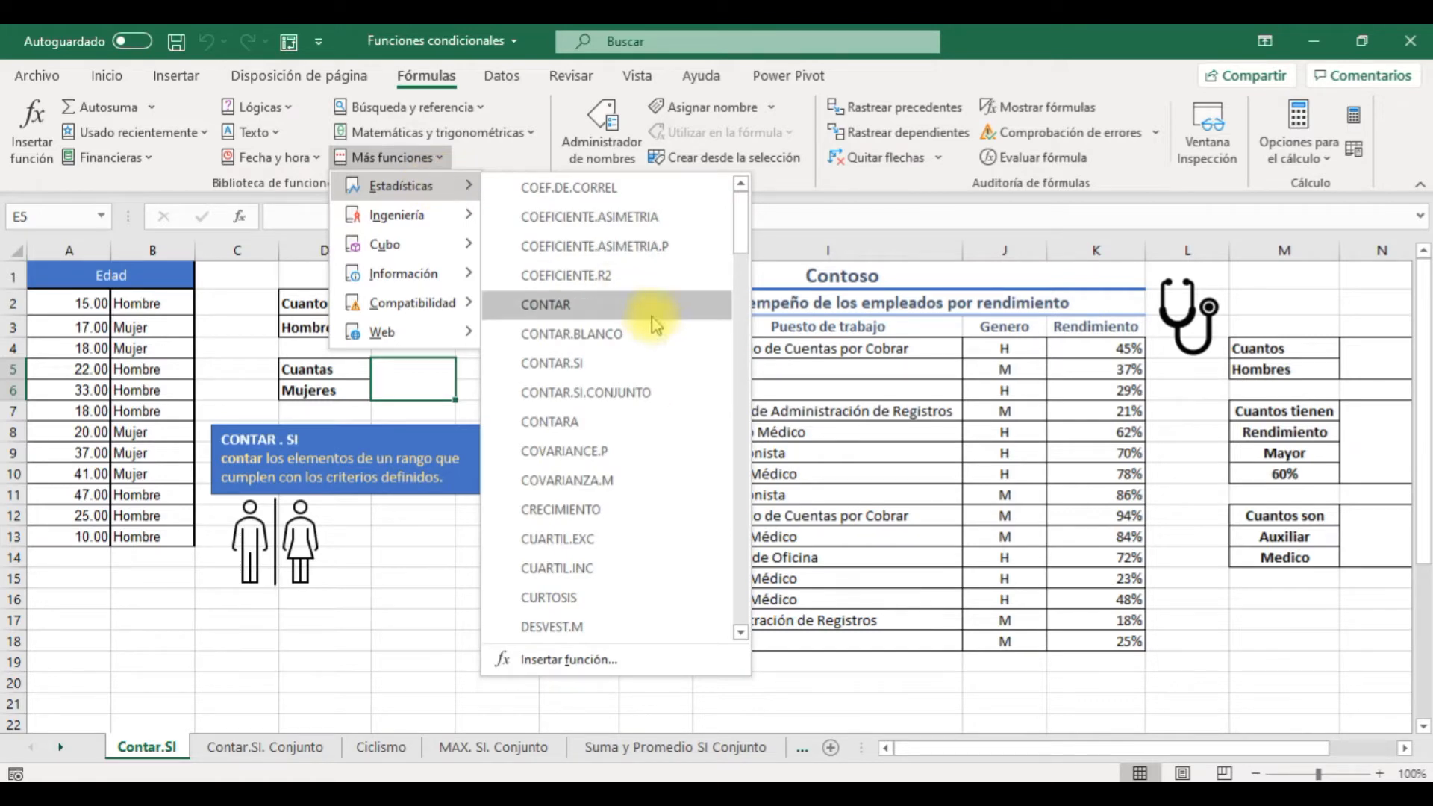
{"action": "left_click", "coordinate": [642, 363]}
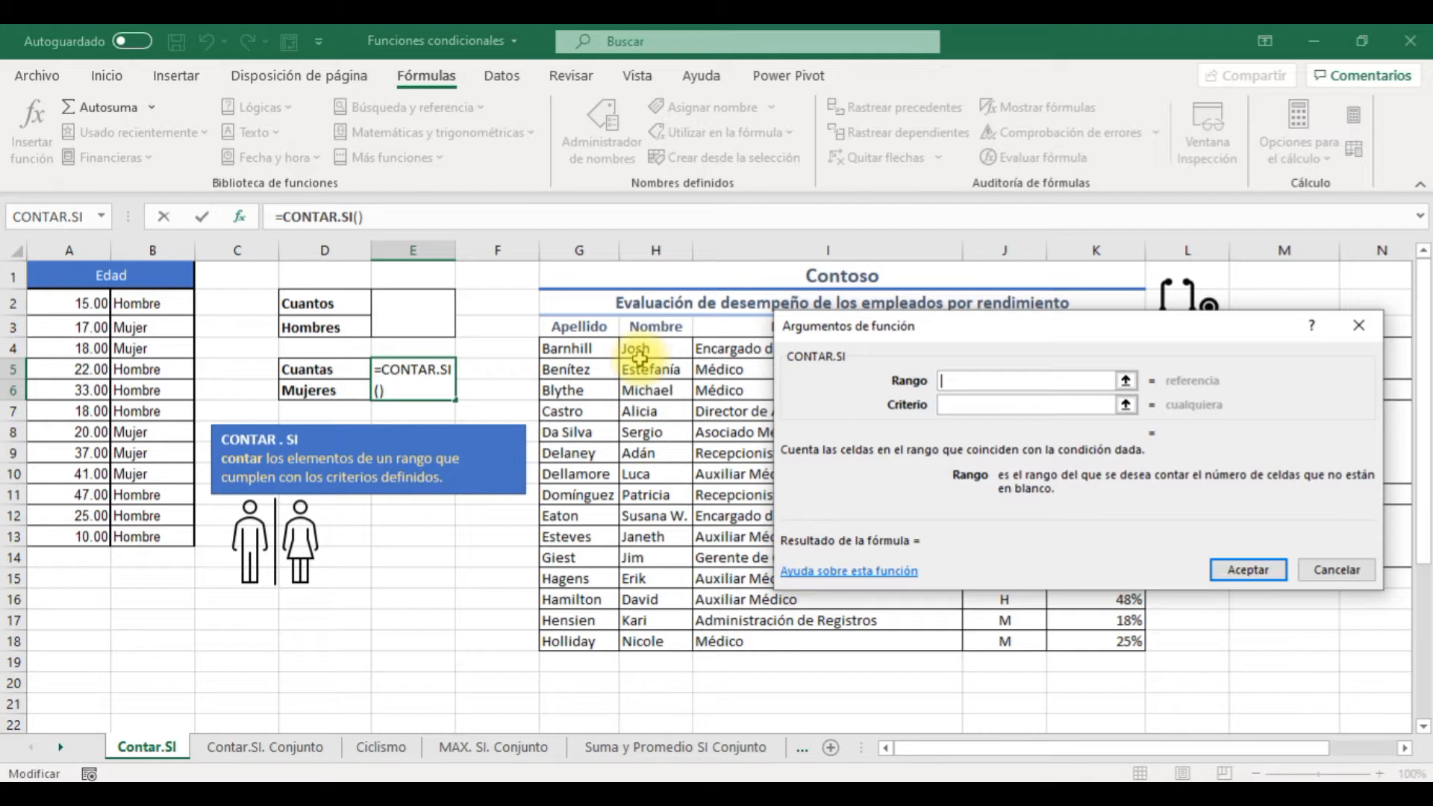
{"action": "left_click_drag", "start_coordinate": [172, 300], "coordinate": [153, 522]}
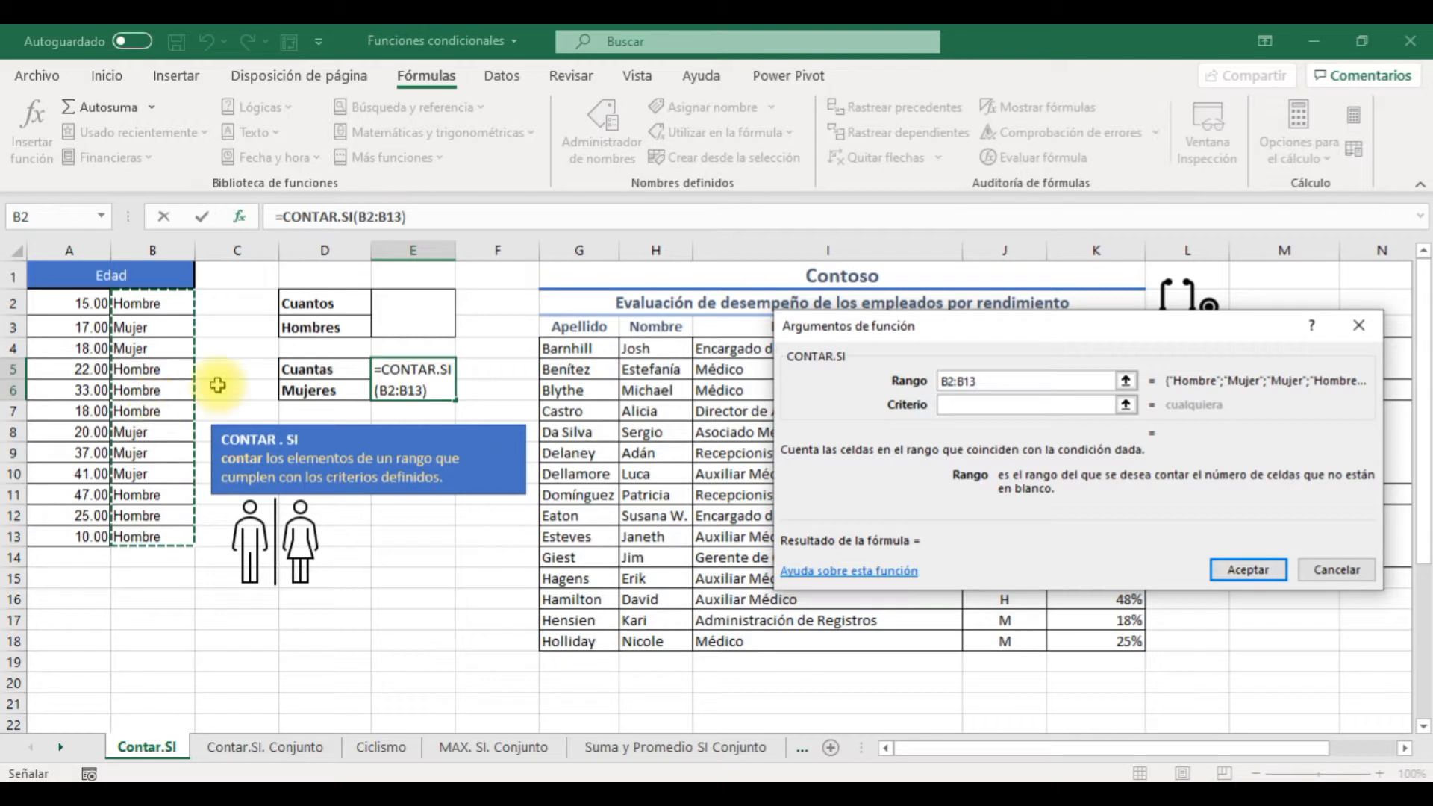
{"action": "left_click", "coordinate": [964, 403]}
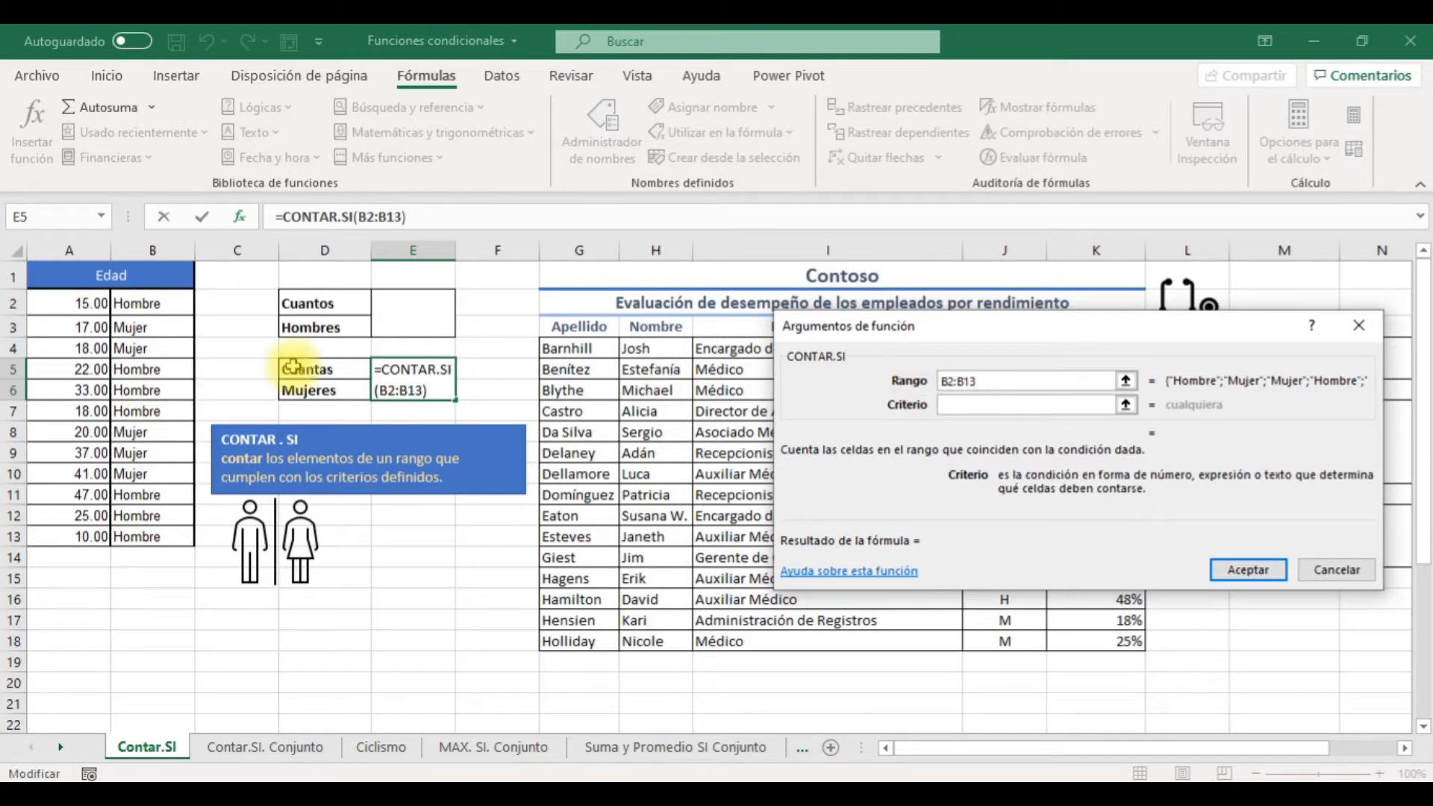
{"action": "left_click", "coordinate": [138, 305]}
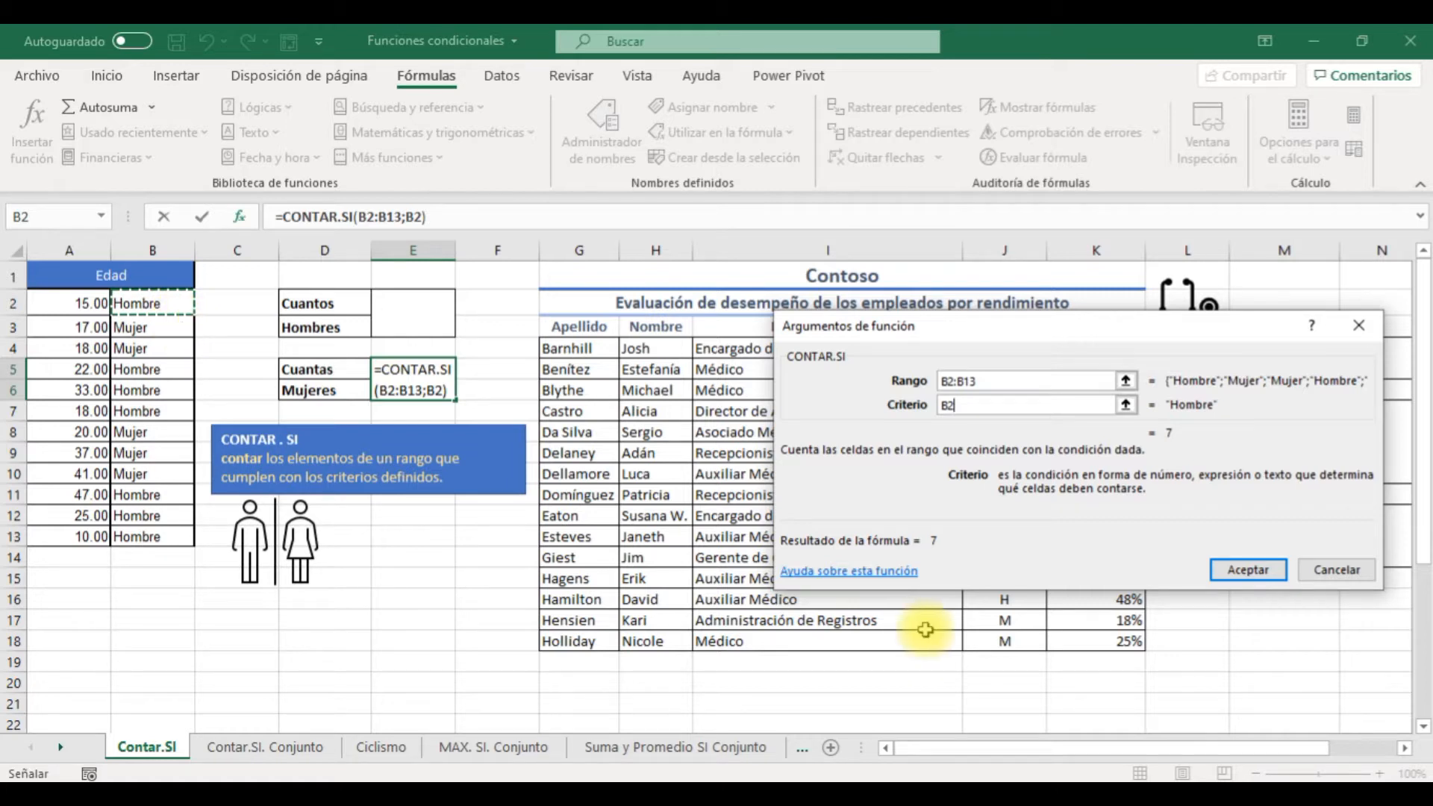
{"action": "left_click", "coordinate": [1336, 569]}
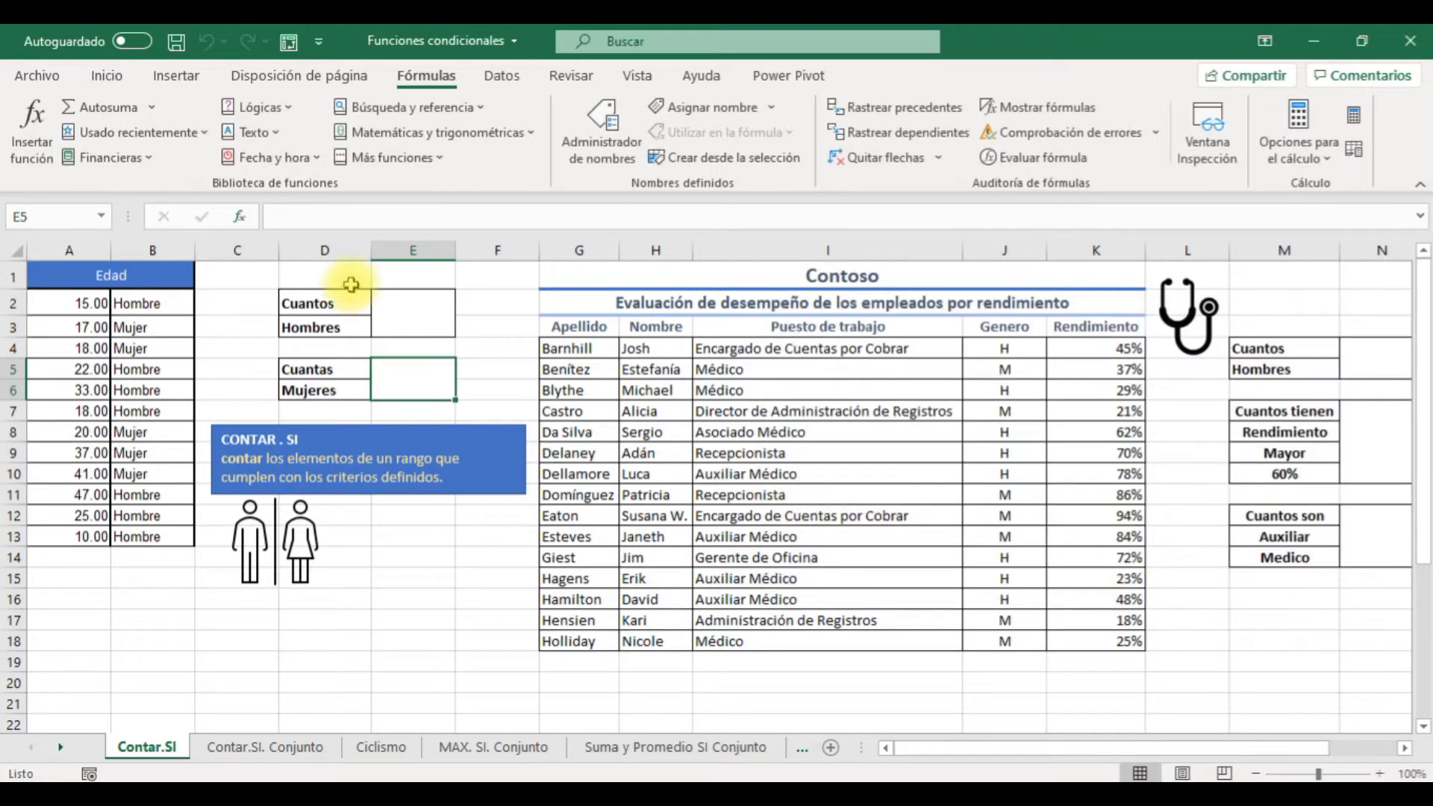
Count the men in cell E2 with the CONTAR.SI function, using range B2:B13 and cell B2 (Hombre) as the criterion
{"action": "left_click", "coordinate": [395, 303]}
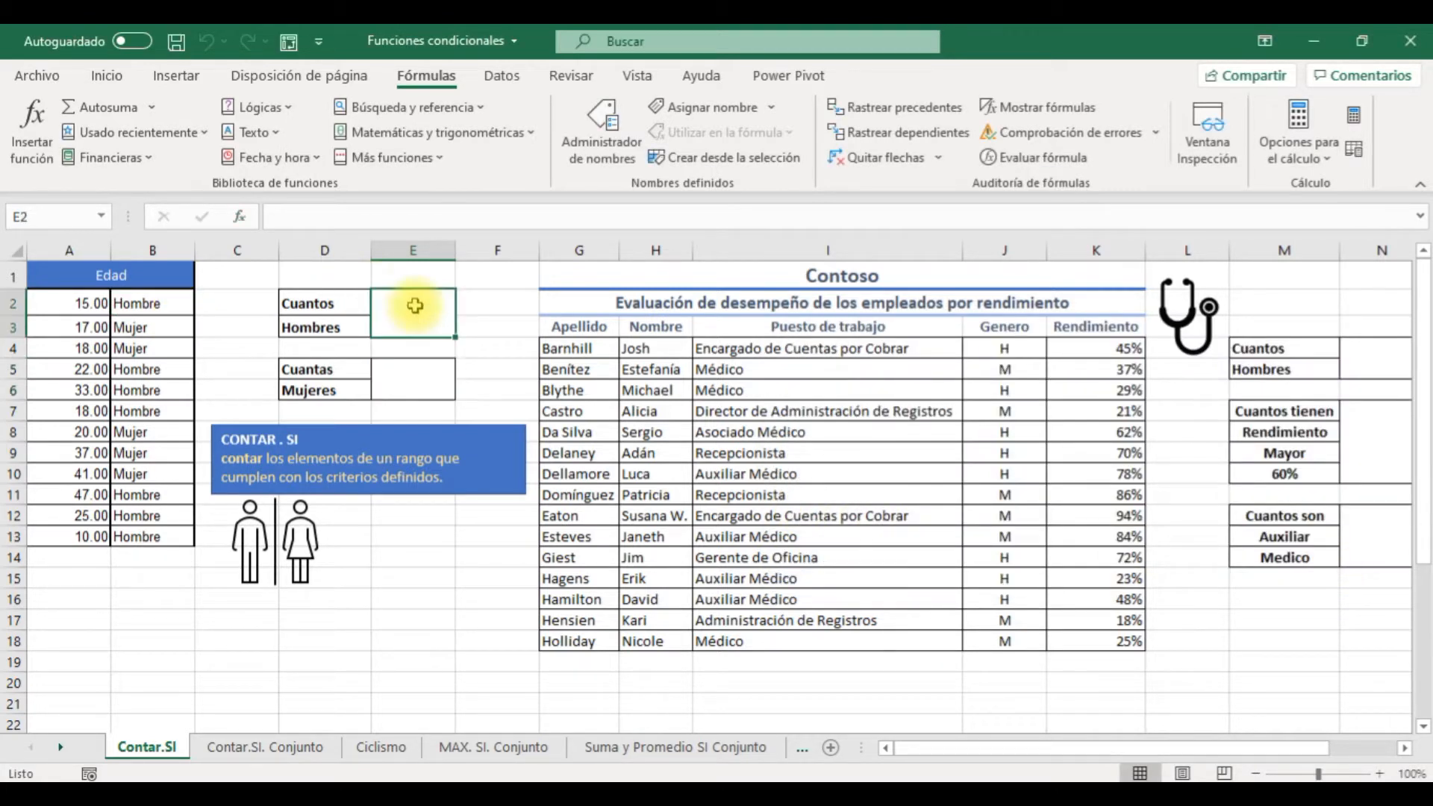
{"action": "left_click", "coordinate": [440, 158]}
{"action": "mouse_move", "coordinate": [446, 187]}
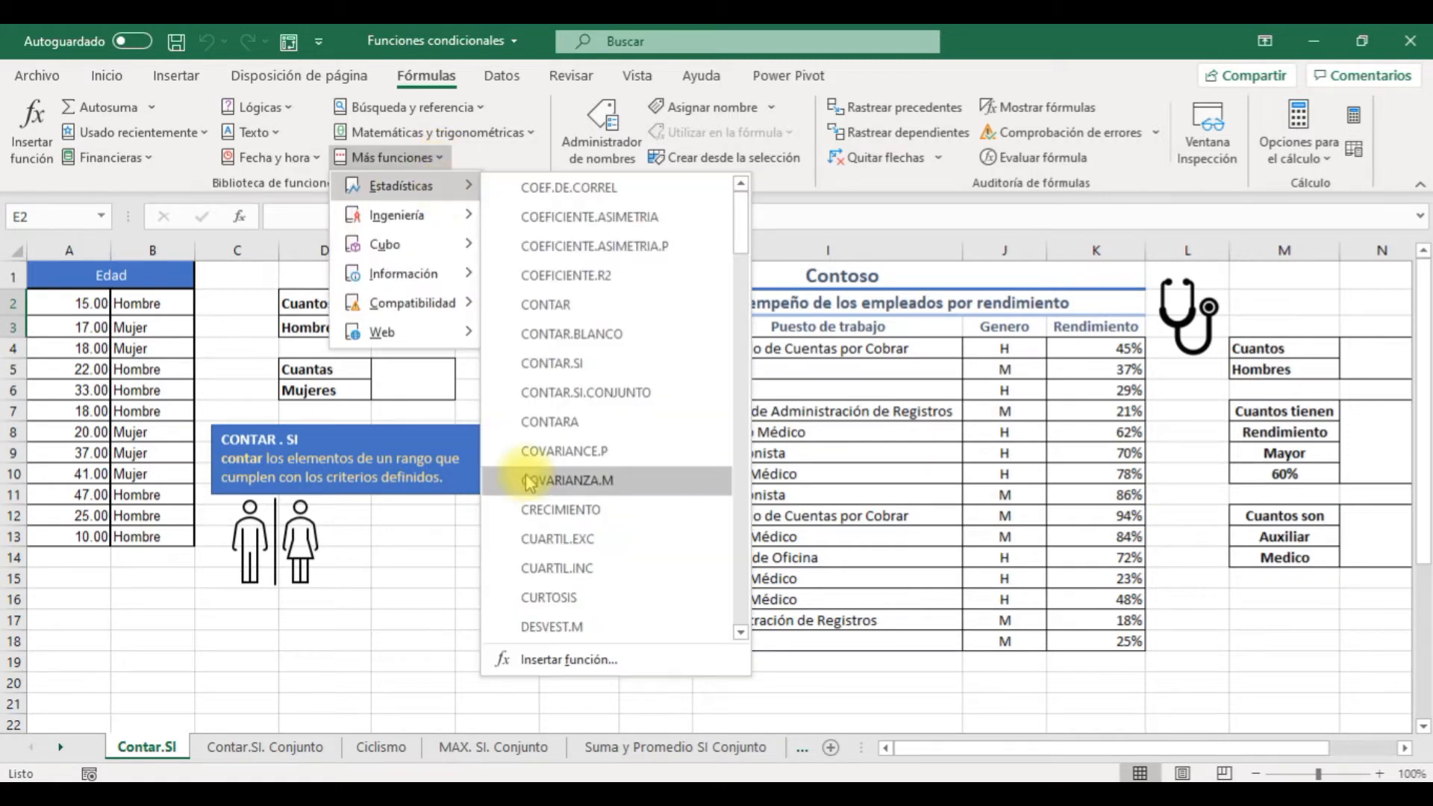
{"action": "left_click", "coordinate": [553, 365]}
{"action": "left_click_drag", "start_coordinate": [162, 303], "coordinate": [171, 537]}
{"action": "left_click", "coordinate": [966, 404]}
{"action": "left_click", "coordinate": [142, 303]}
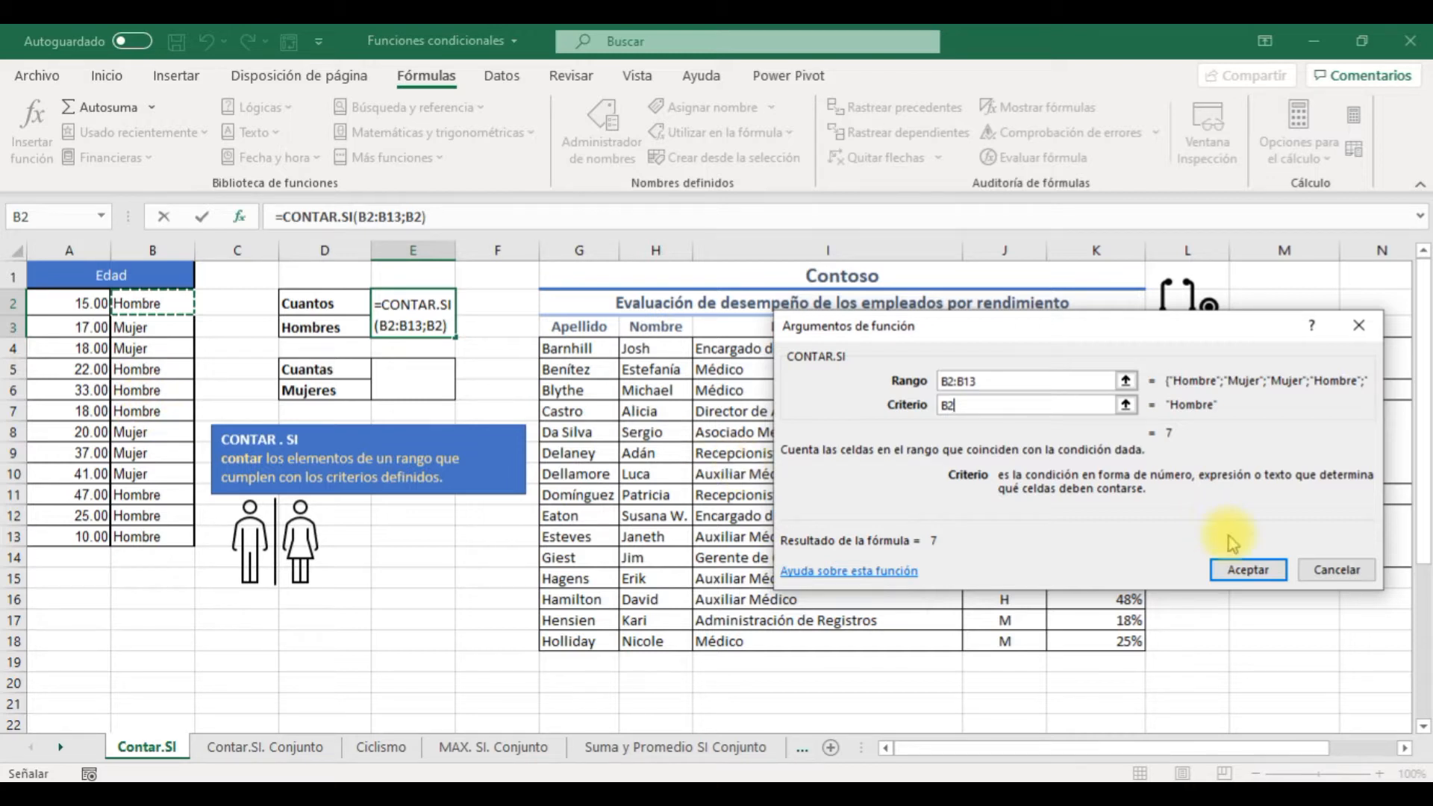
{"action": "left_click", "coordinate": [1247, 571]}
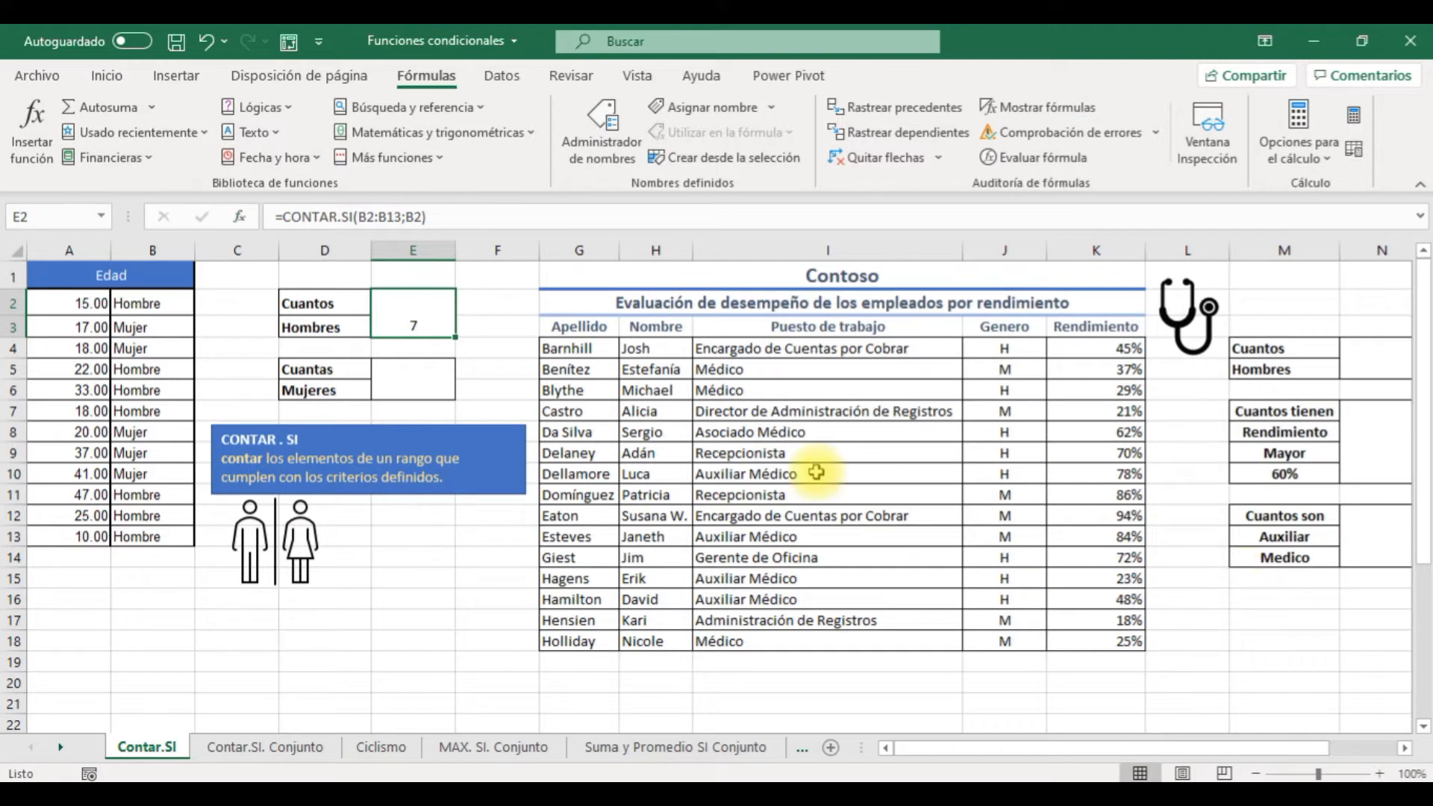
Count the women in cell E5 with the CONTAR.SI function, using range B2:B13 and cell B9 (Mujer) as the criterion
{"action": "left_click", "coordinate": [415, 386]}
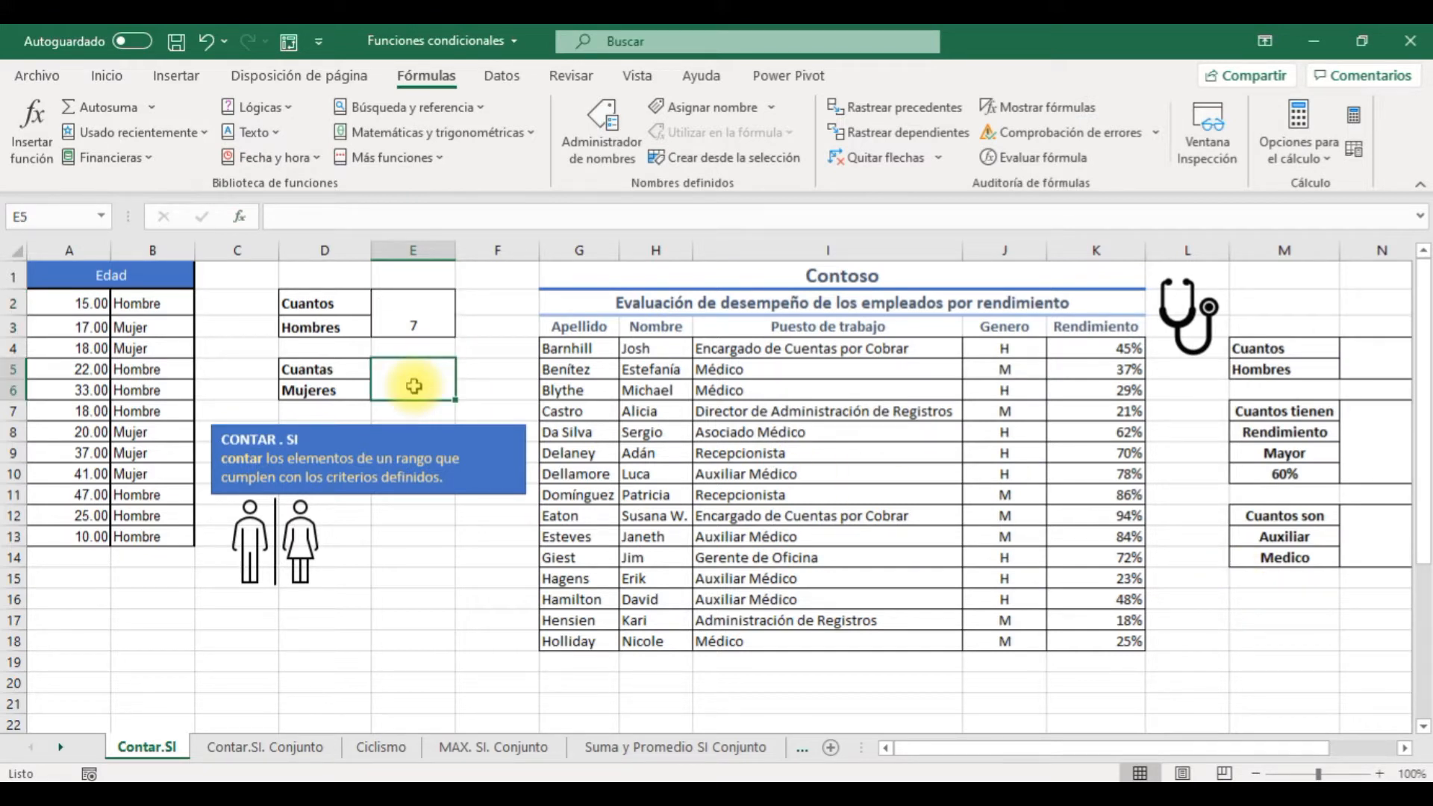
{"action": "left_click", "coordinate": [396, 158]}
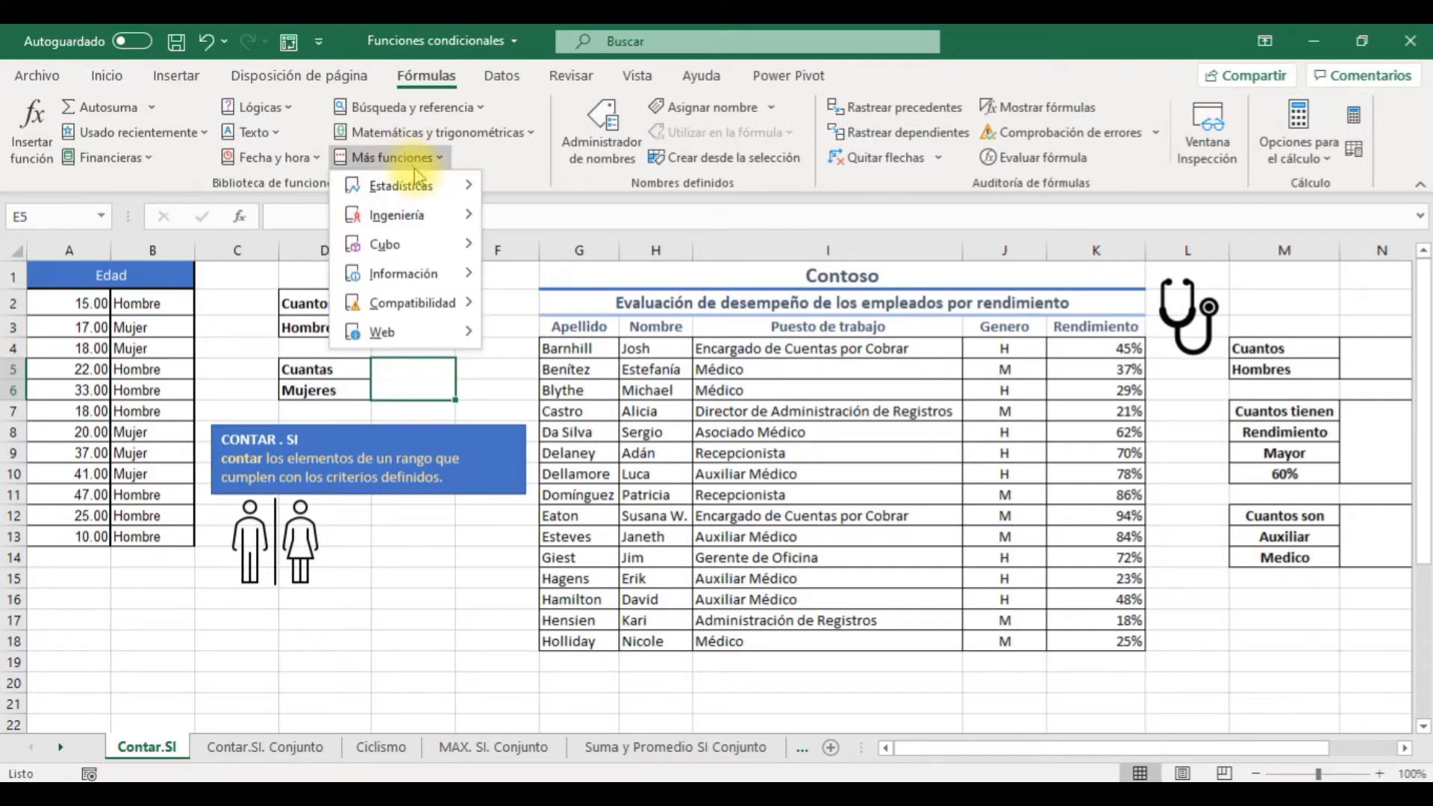
{"action": "mouse_move", "coordinate": [429, 190]}
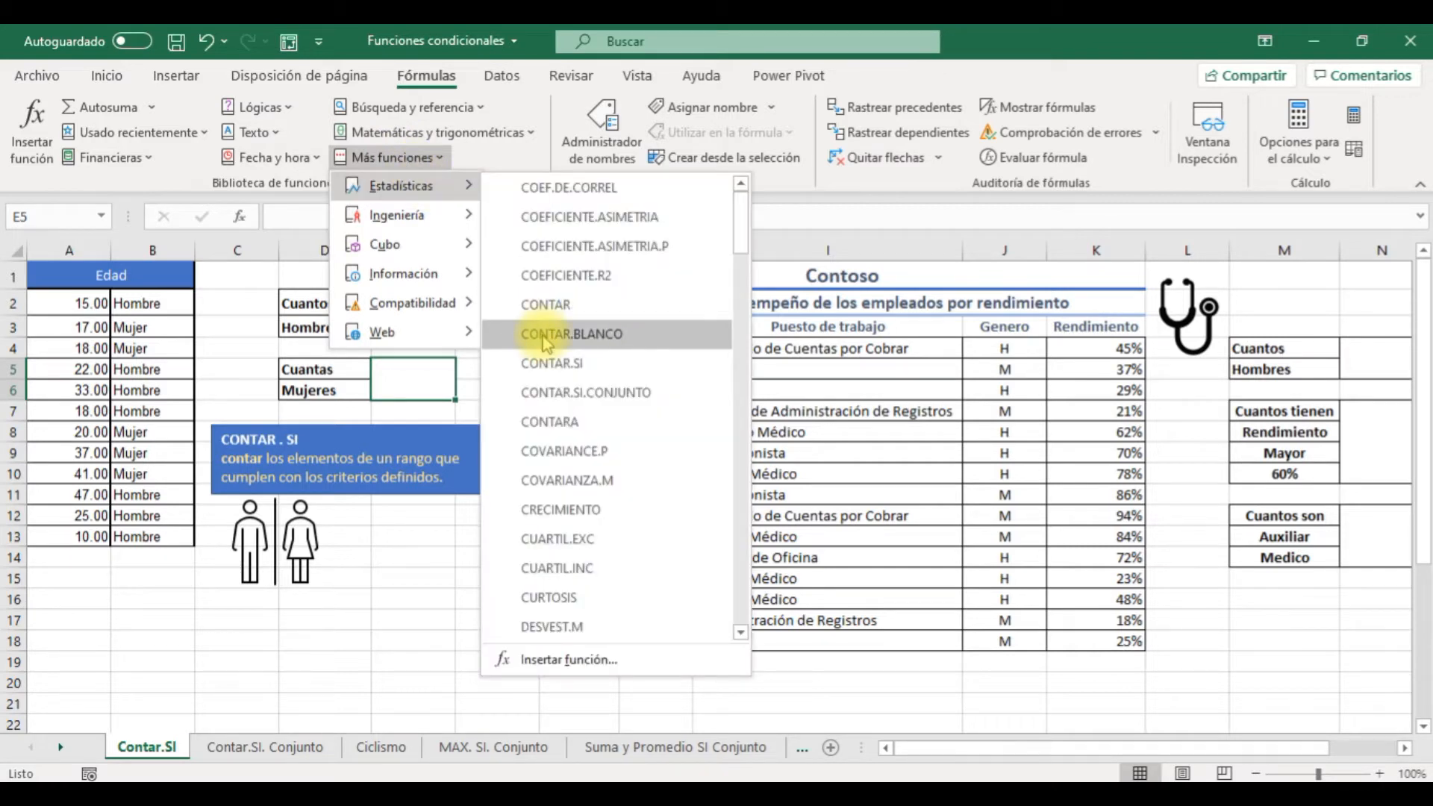
{"action": "left_click", "coordinate": [574, 377]}
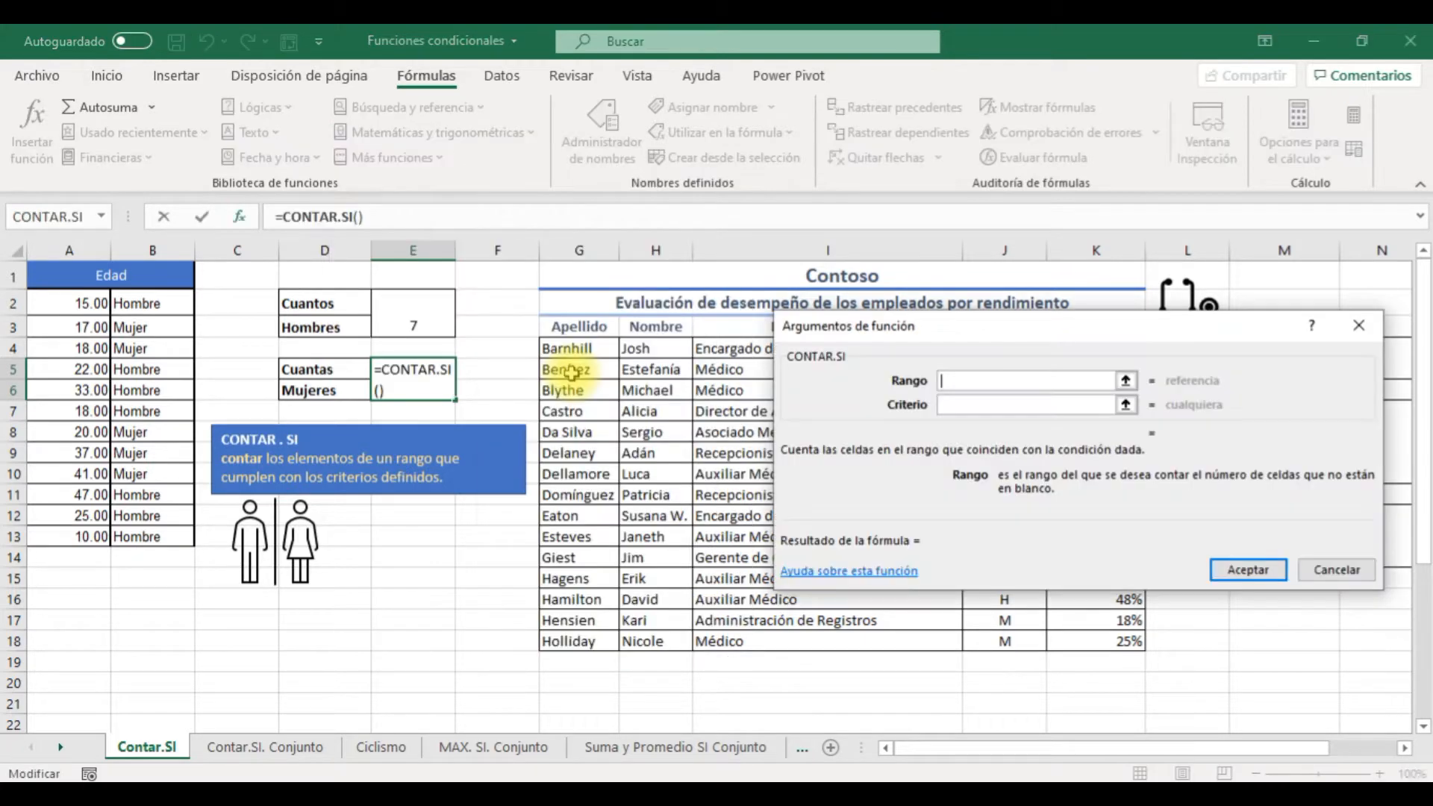
{"action": "left_click_drag", "start_coordinate": [152, 298], "coordinate": [164, 539]}
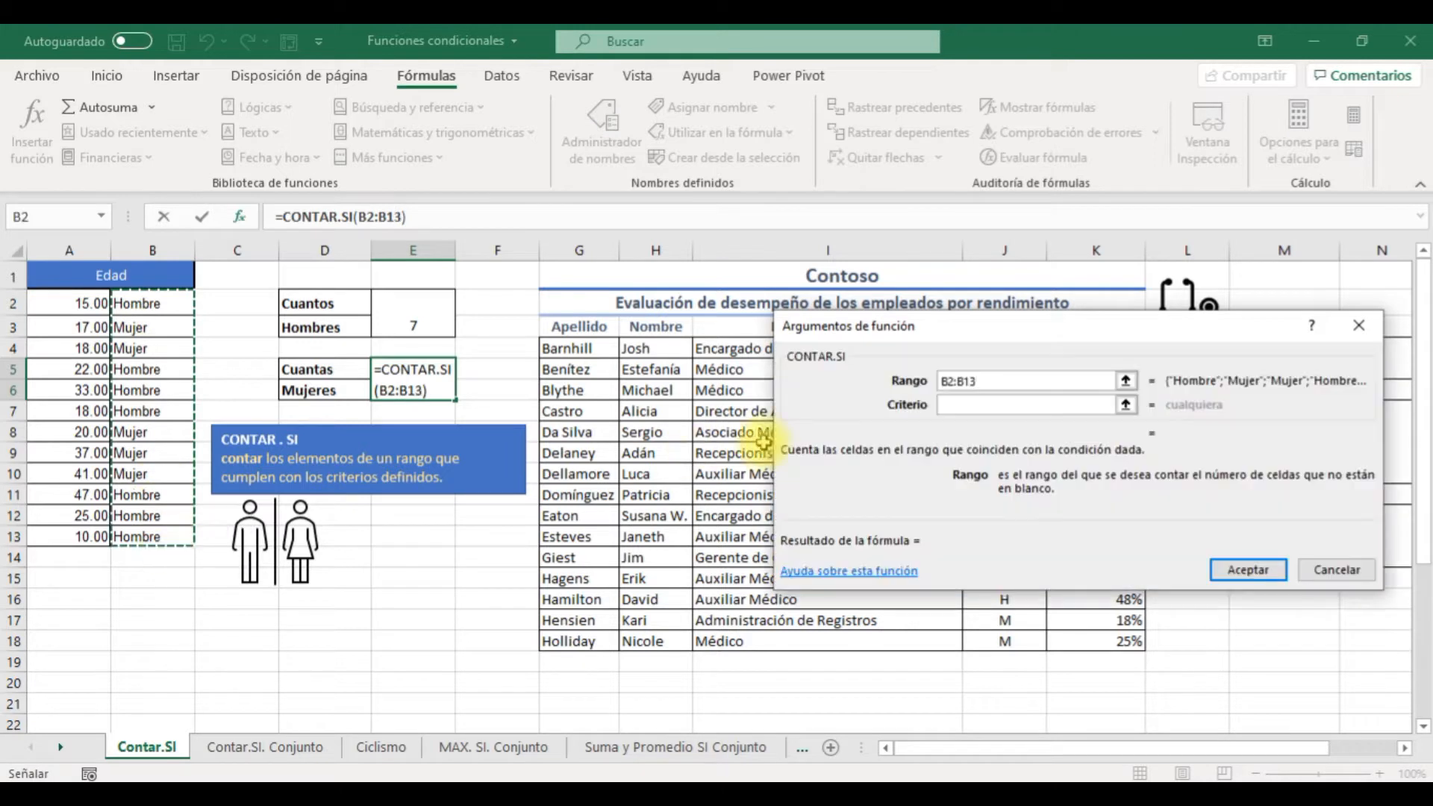
{"action": "left_click", "coordinate": [970, 405]}
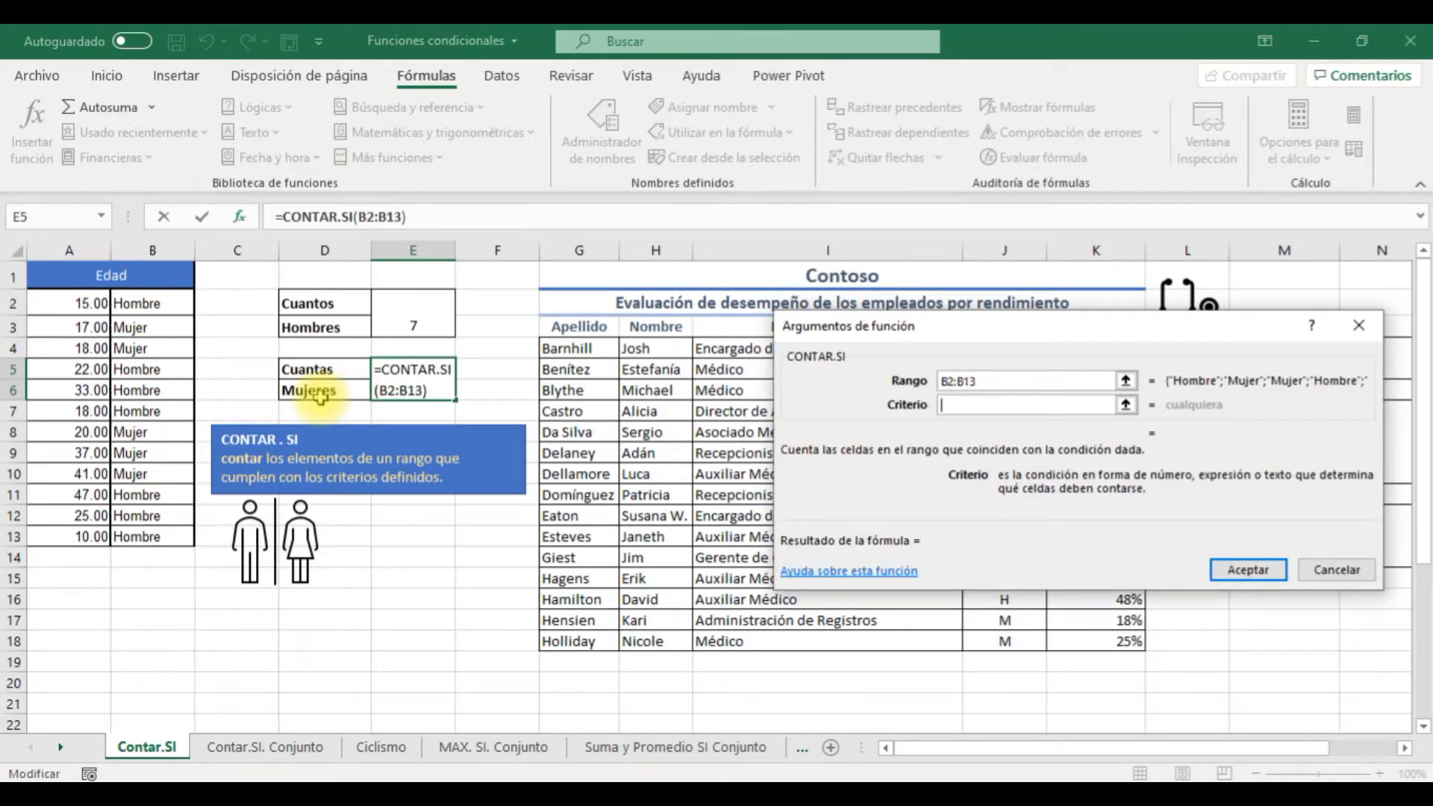
{"action": "left_click", "coordinate": [134, 454]}
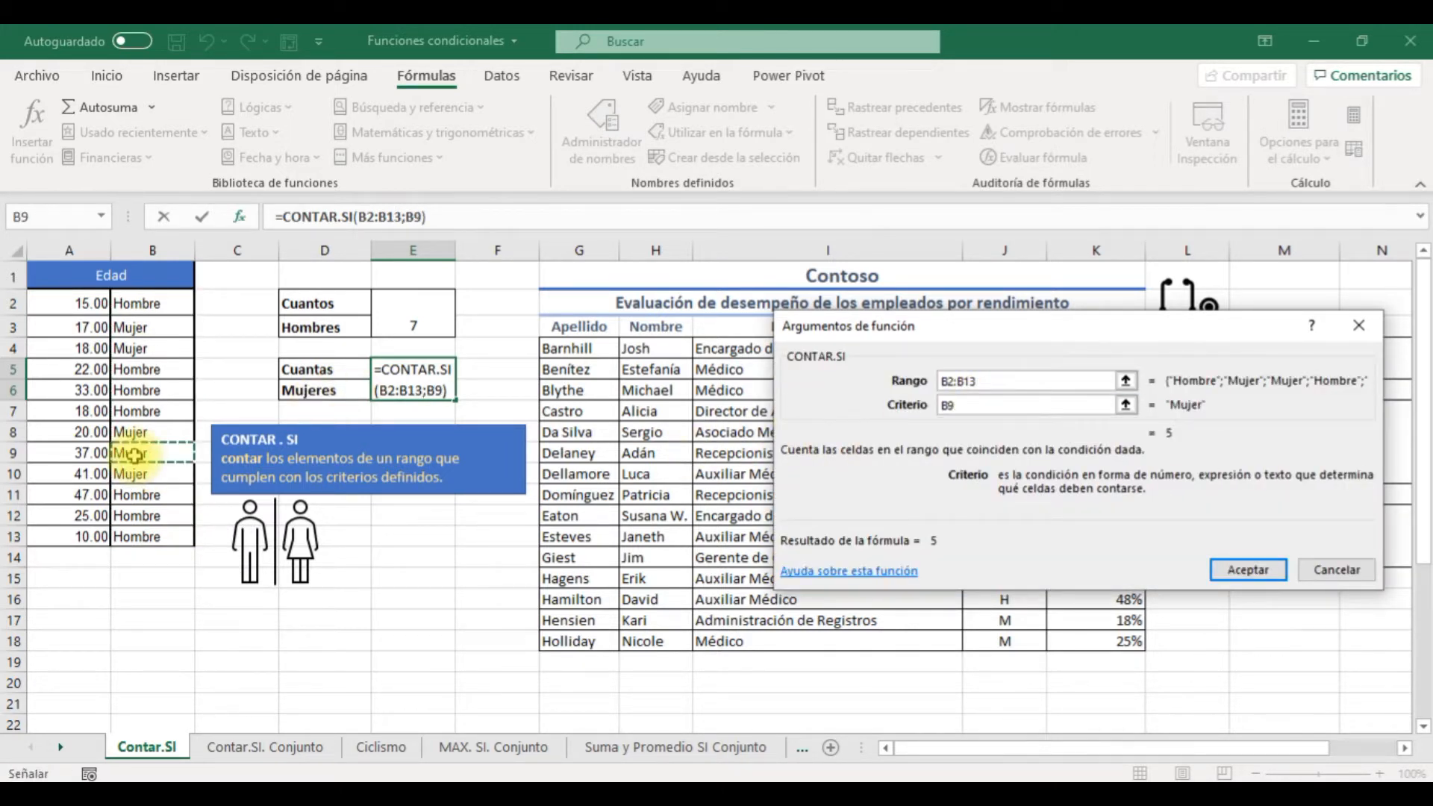
{"action": "key", "text": "Return"}
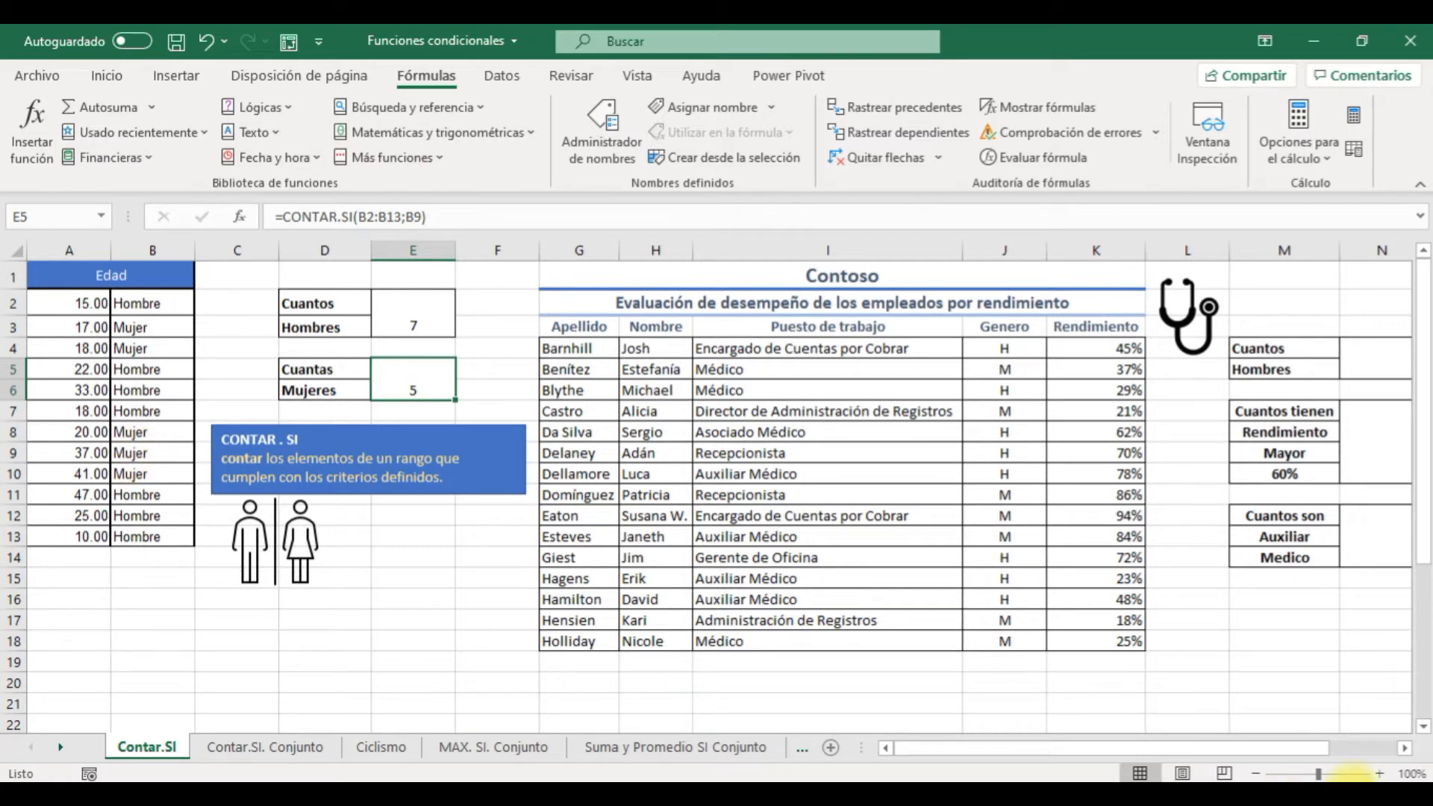
{"action": "left_click", "coordinate": [1407, 748]}
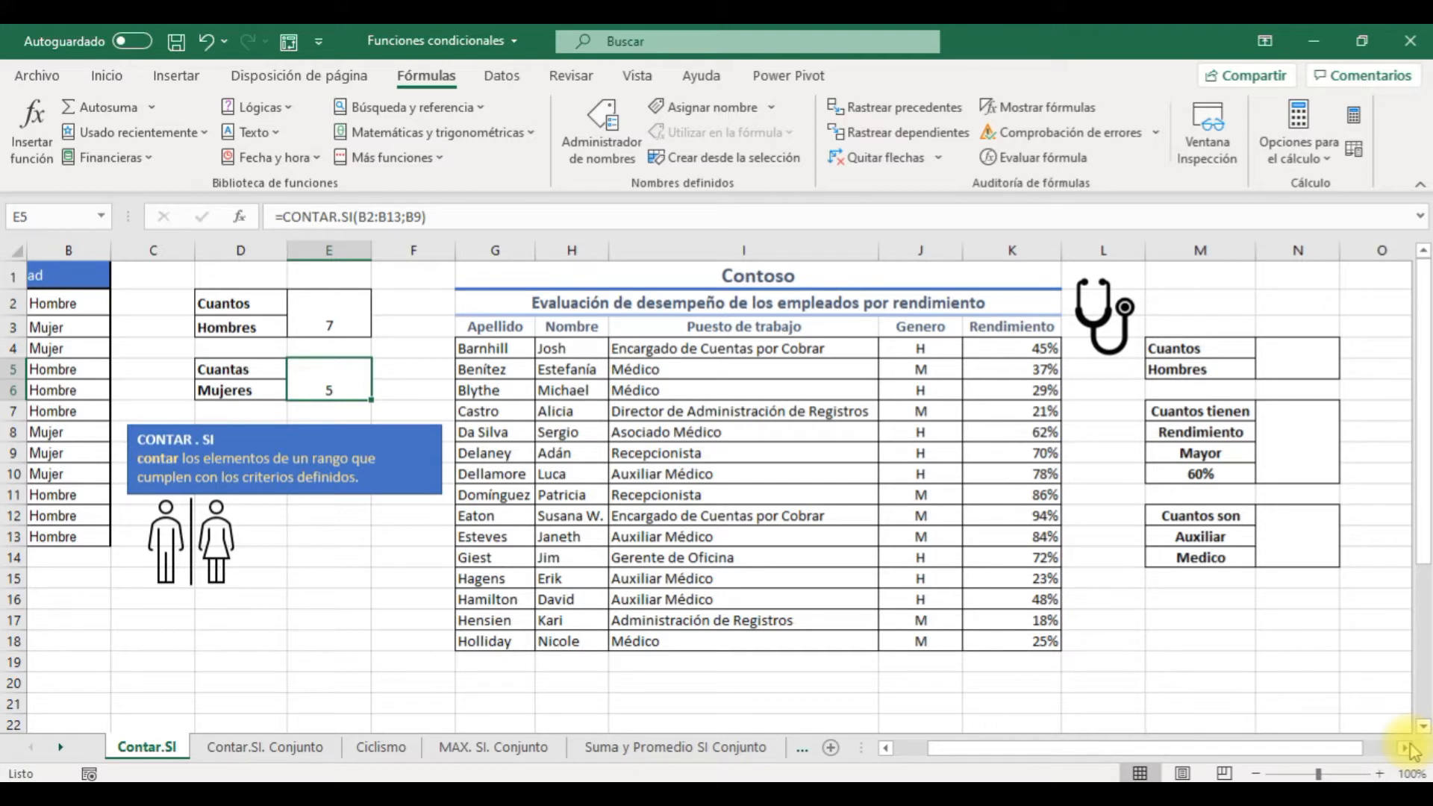
{"action": "left_click", "coordinate": [1307, 363]}
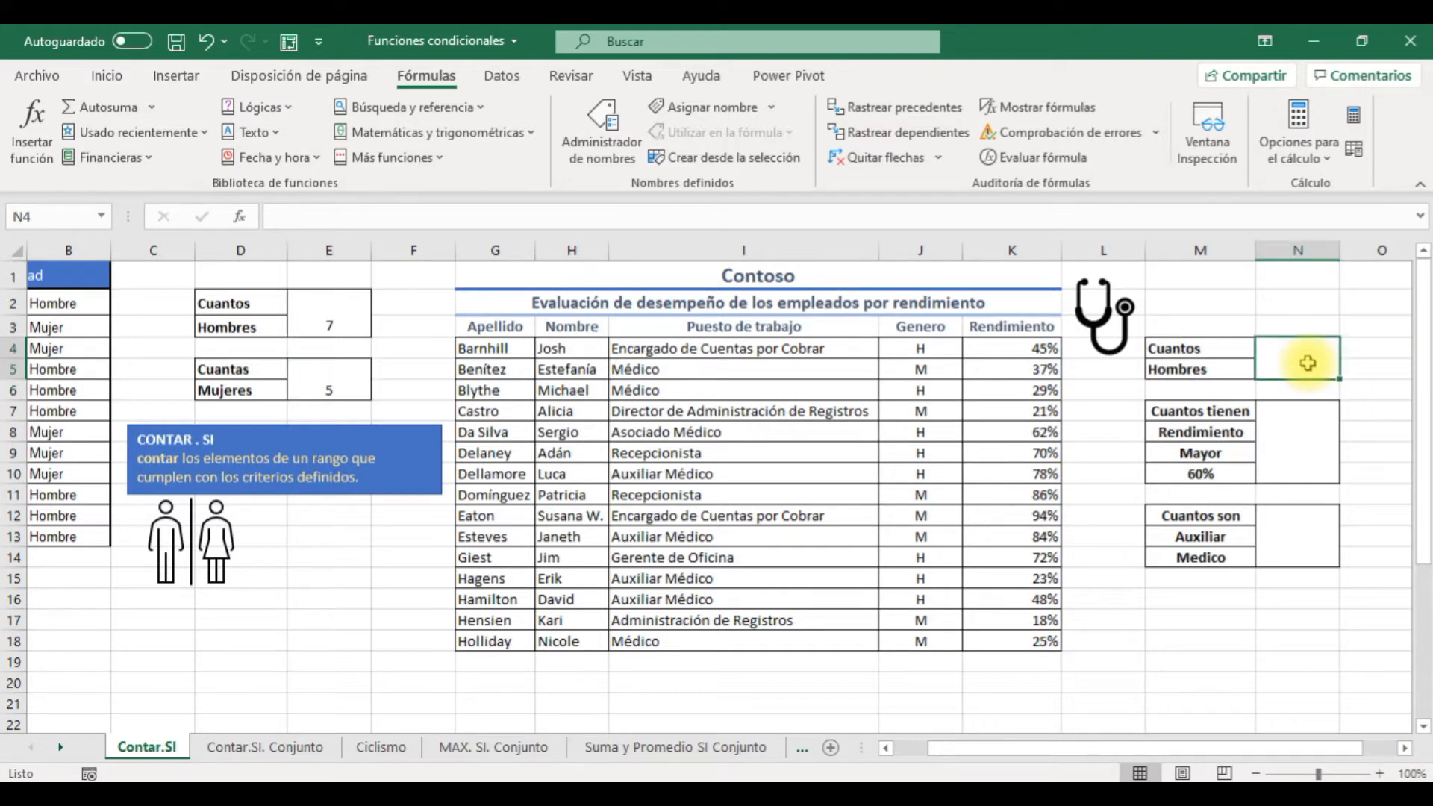
{"action": "left_click", "coordinate": [1290, 449]}
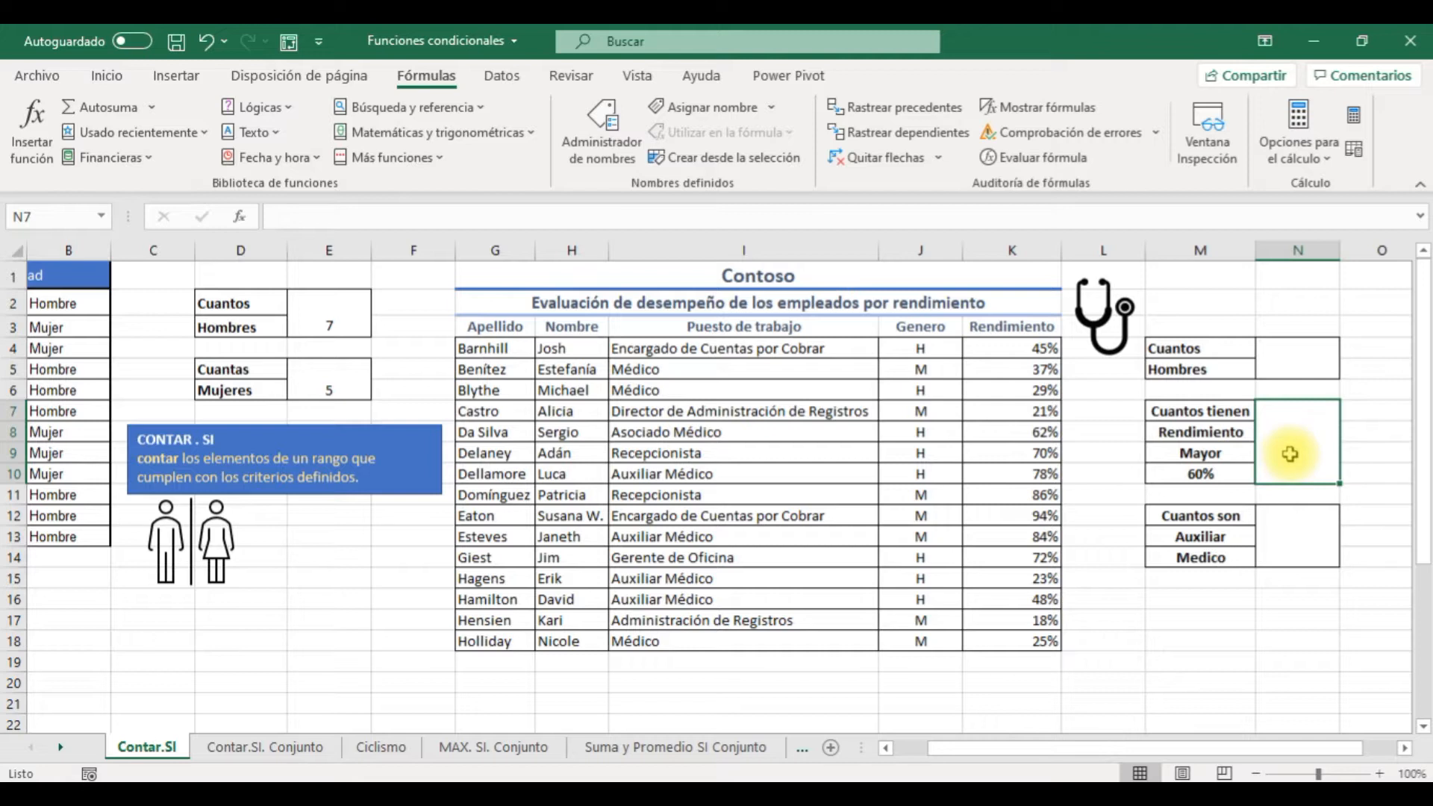
{"action": "left_click", "coordinate": [1283, 555]}
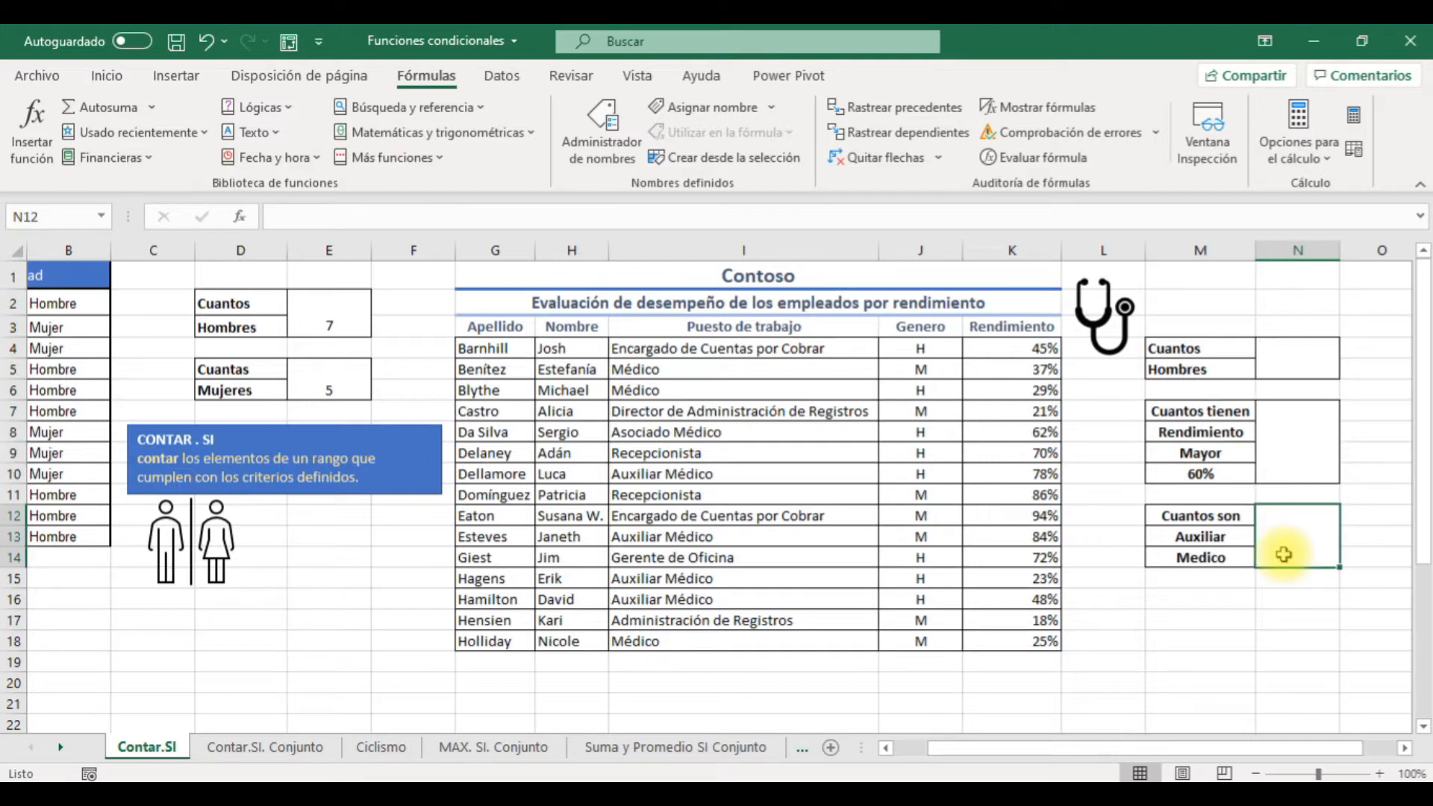
Count the male Contoso employees in cell N4 with CONTAR.SI, using the Genero range J4:J18 and cell J15 (H) as the criterion
{"action": "left_click", "coordinate": [1293, 360]}
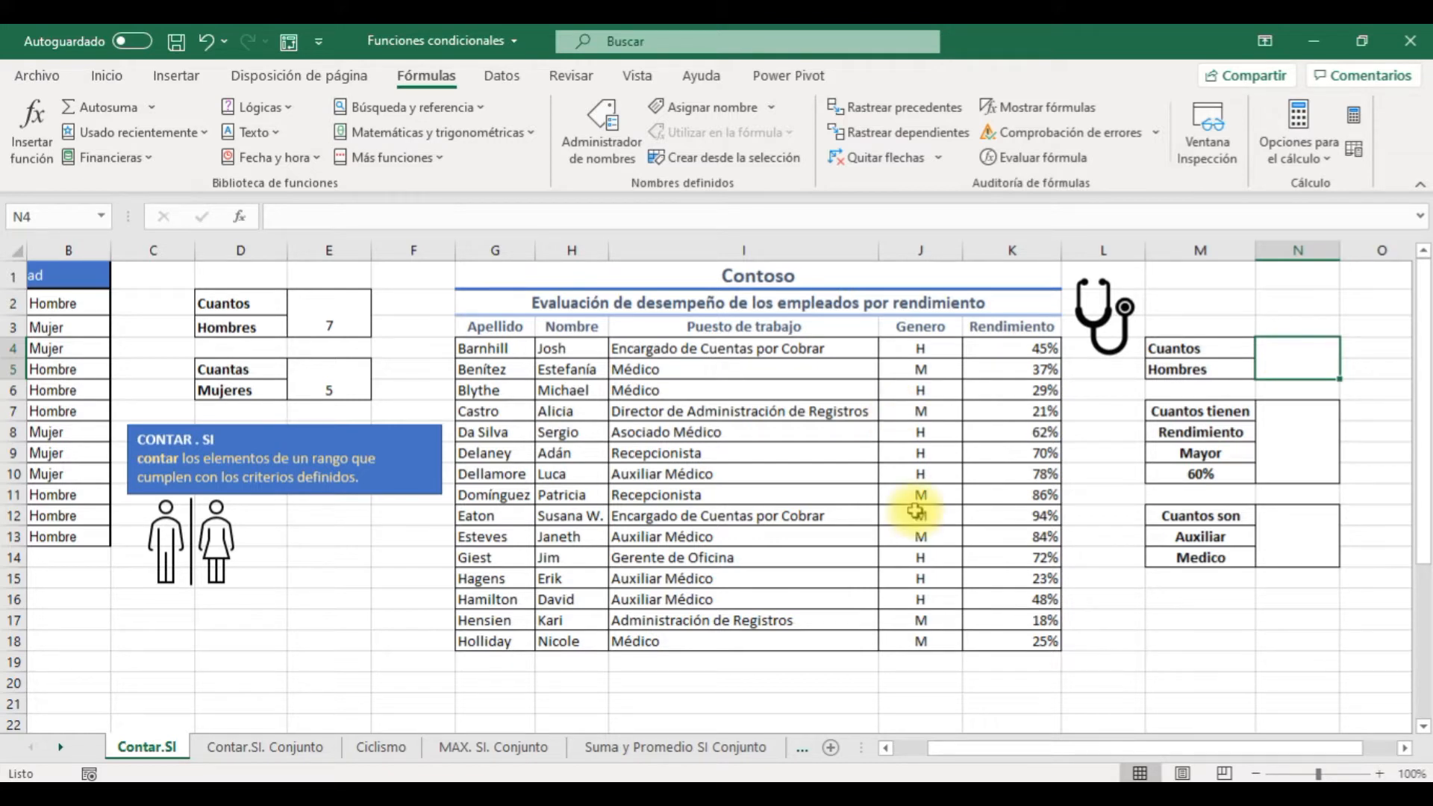
{"action": "left_click", "coordinate": [422, 157]}
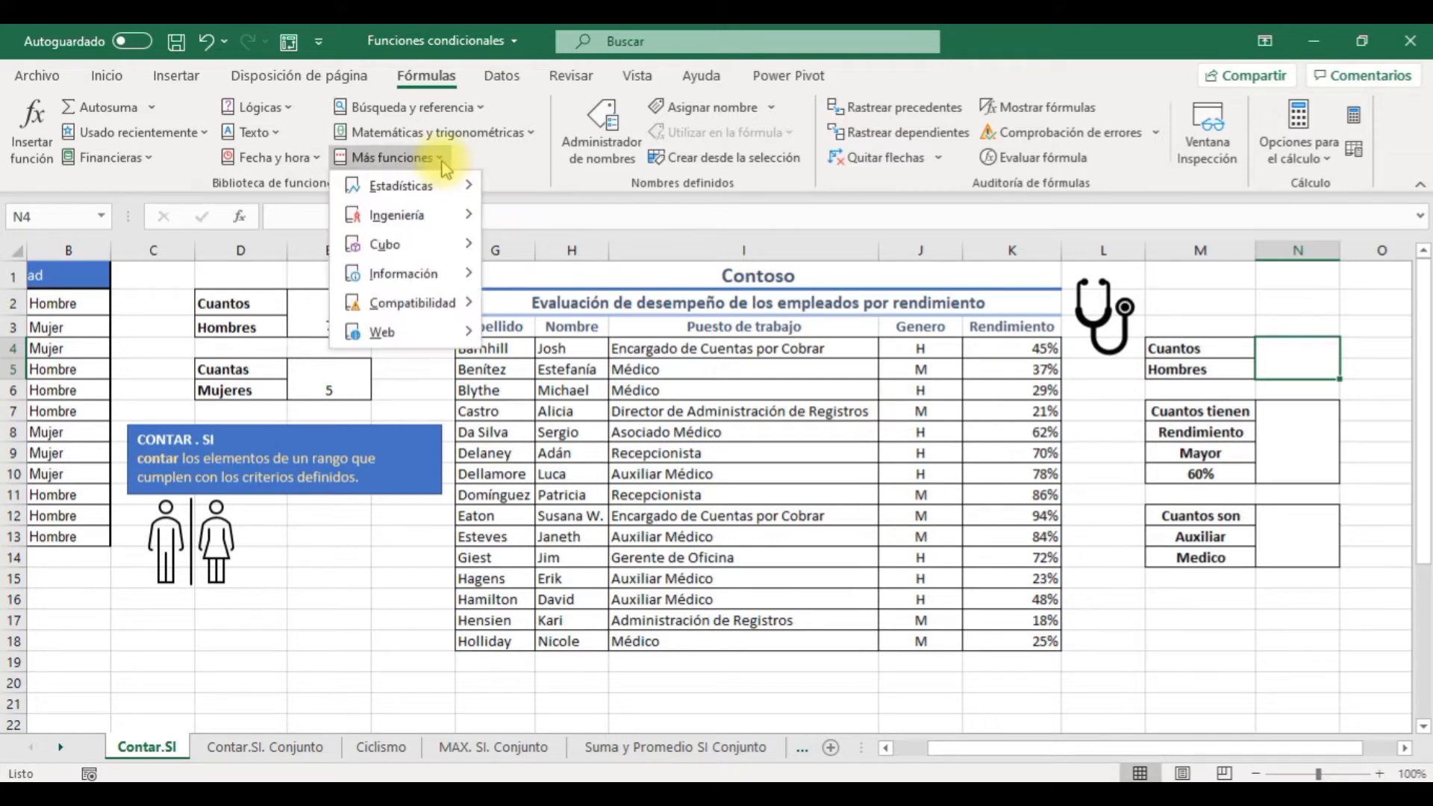
{"action": "mouse_move", "coordinate": [444, 199]}
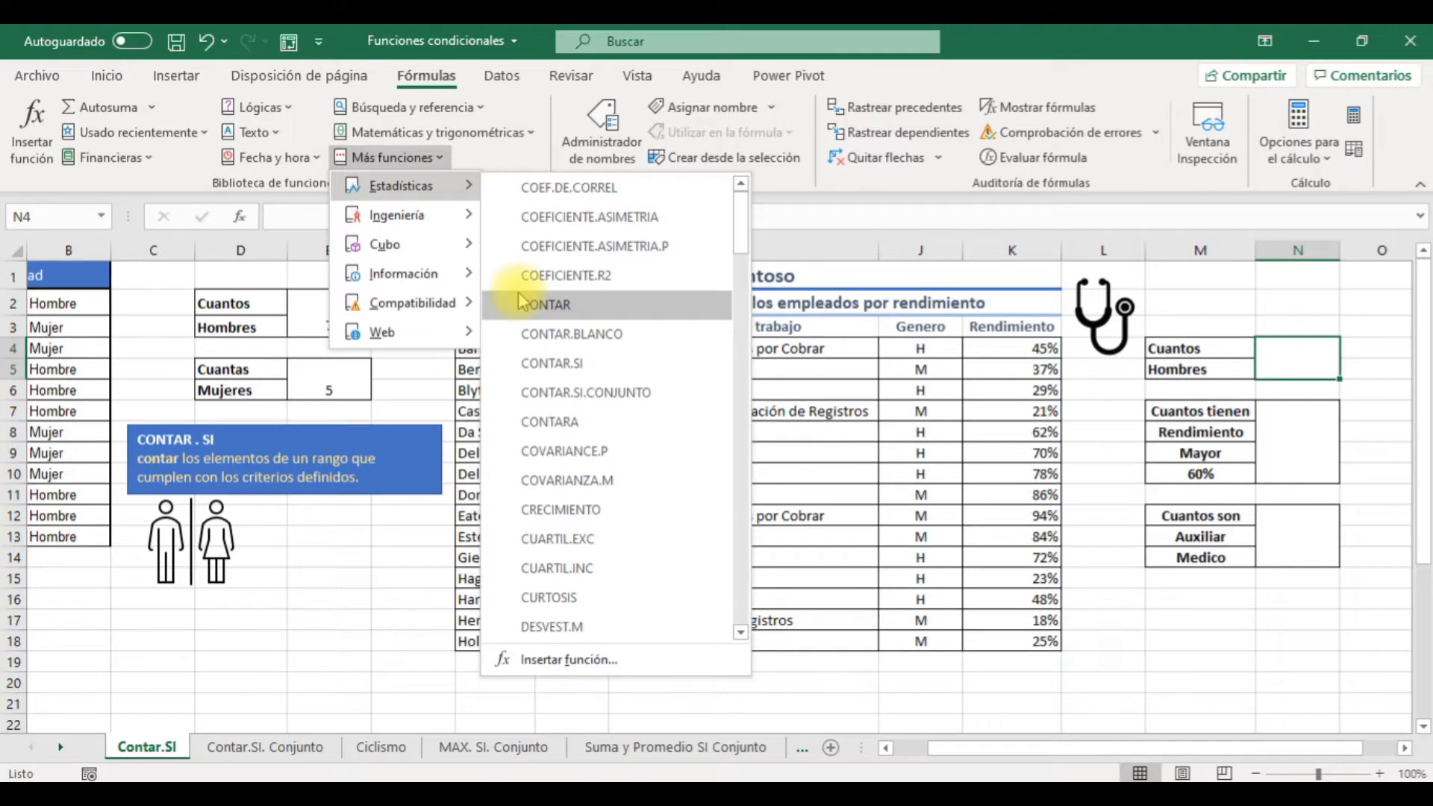
{"action": "left_click", "coordinate": [549, 362]}
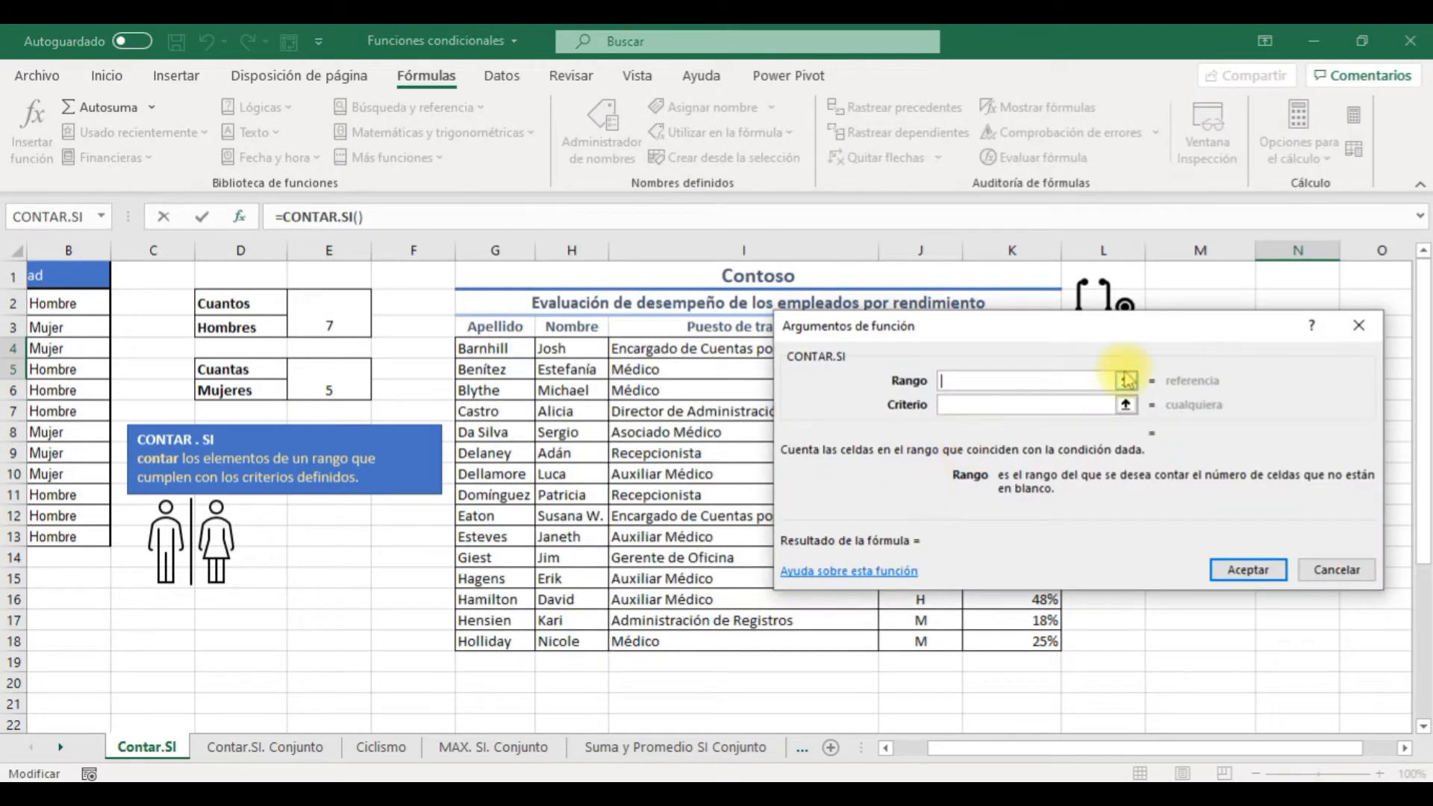
{"action": "left_click", "coordinate": [1125, 381]}
{"action": "left_click_drag", "start_coordinate": [973, 332], "coordinate": [902, 282]}
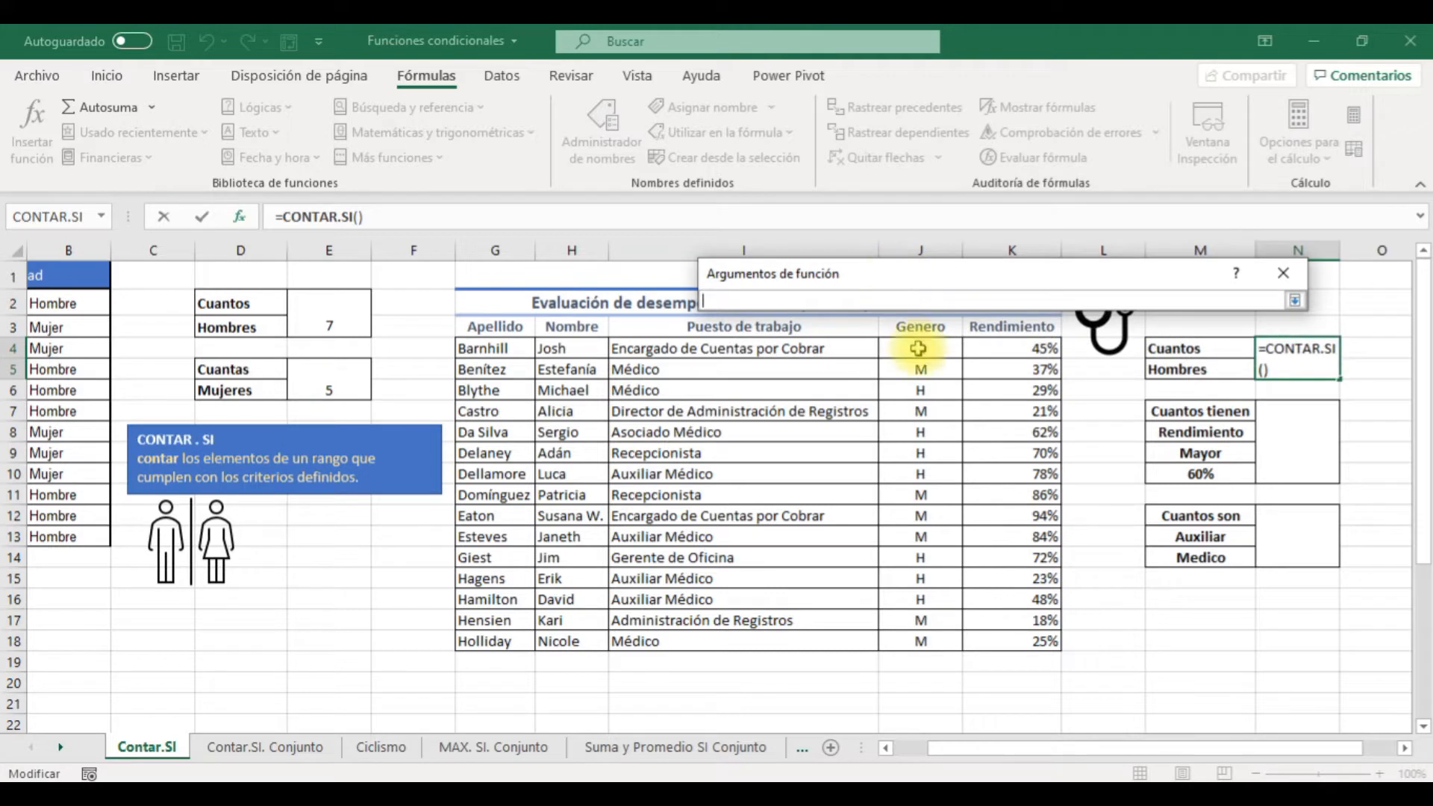
{"action": "left_click_drag", "start_coordinate": [918, 348], "coordinate": [937, 640]}
{"action": "key", "text": "Return"}
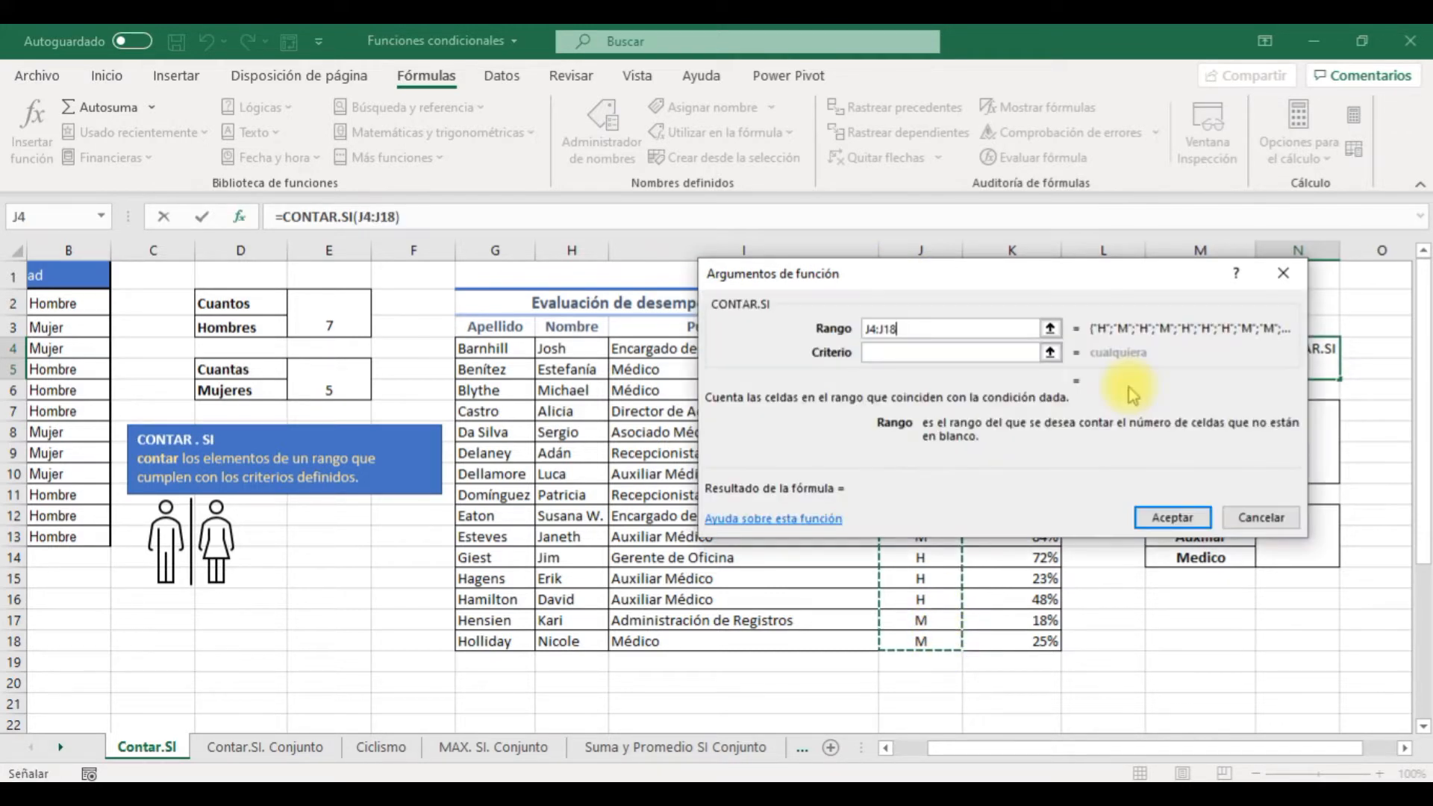
{"action": "left_click", "coordinate": [939, 353]}
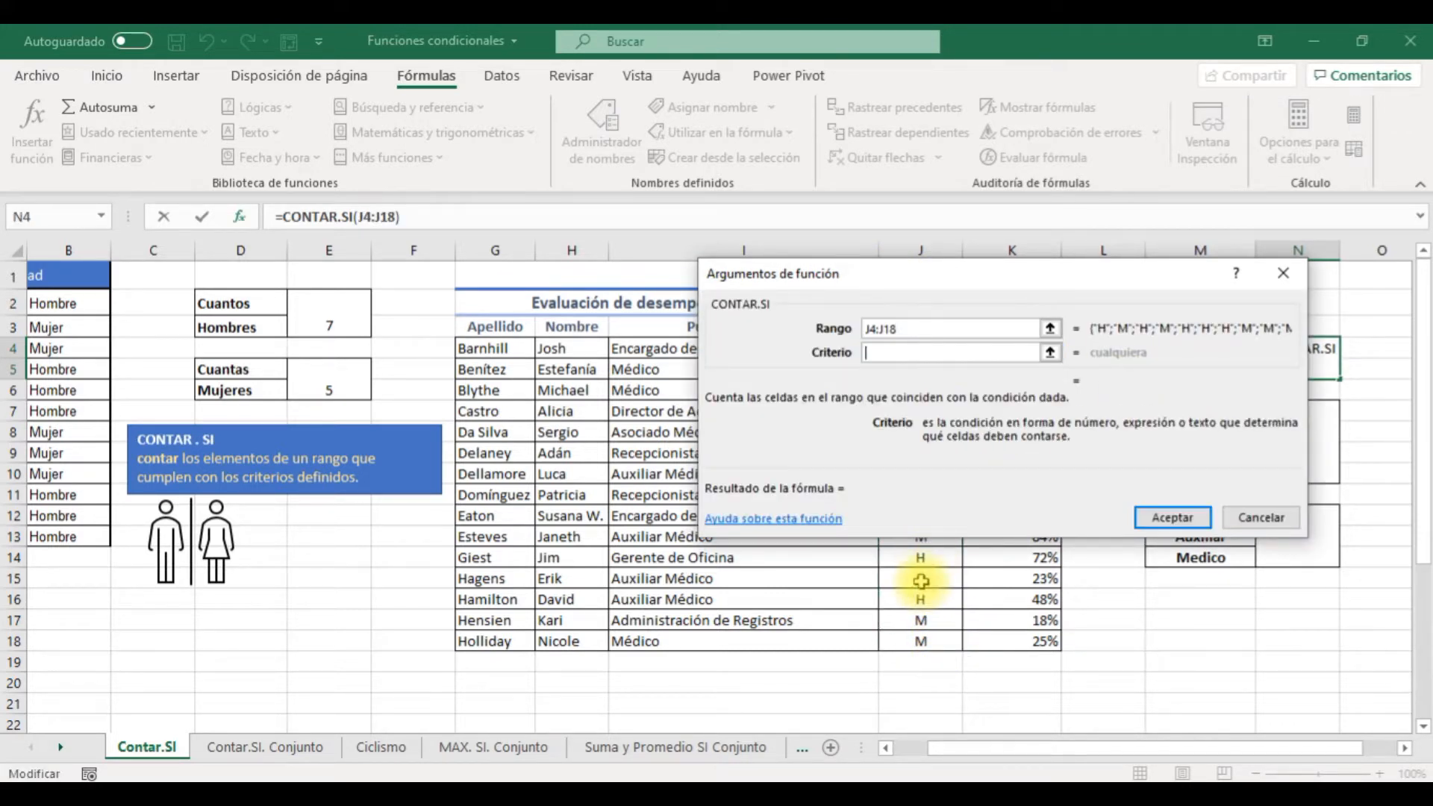
{"action": "left_click", "coordinate": [921, 580]}
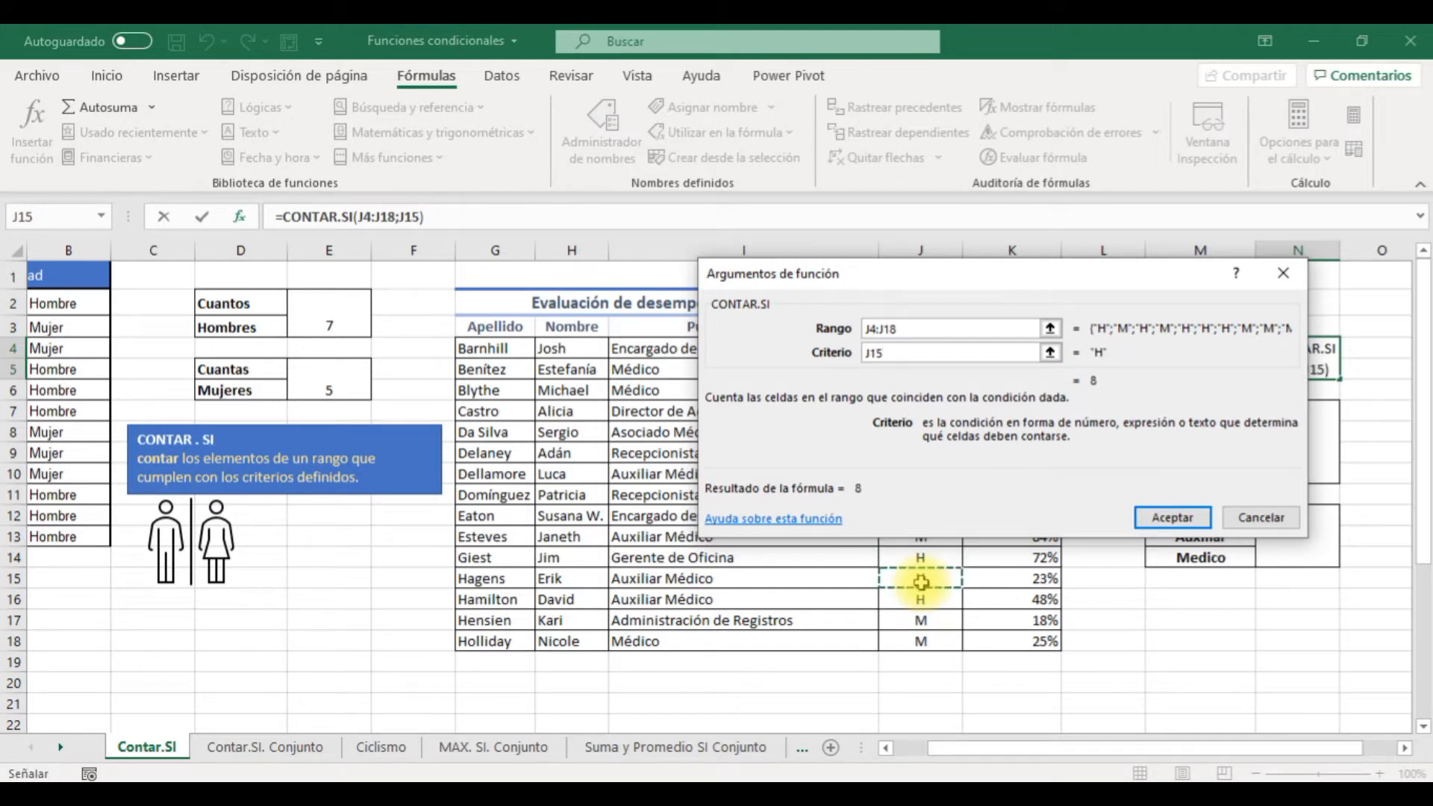
{"action": "key", "text": "Return"}
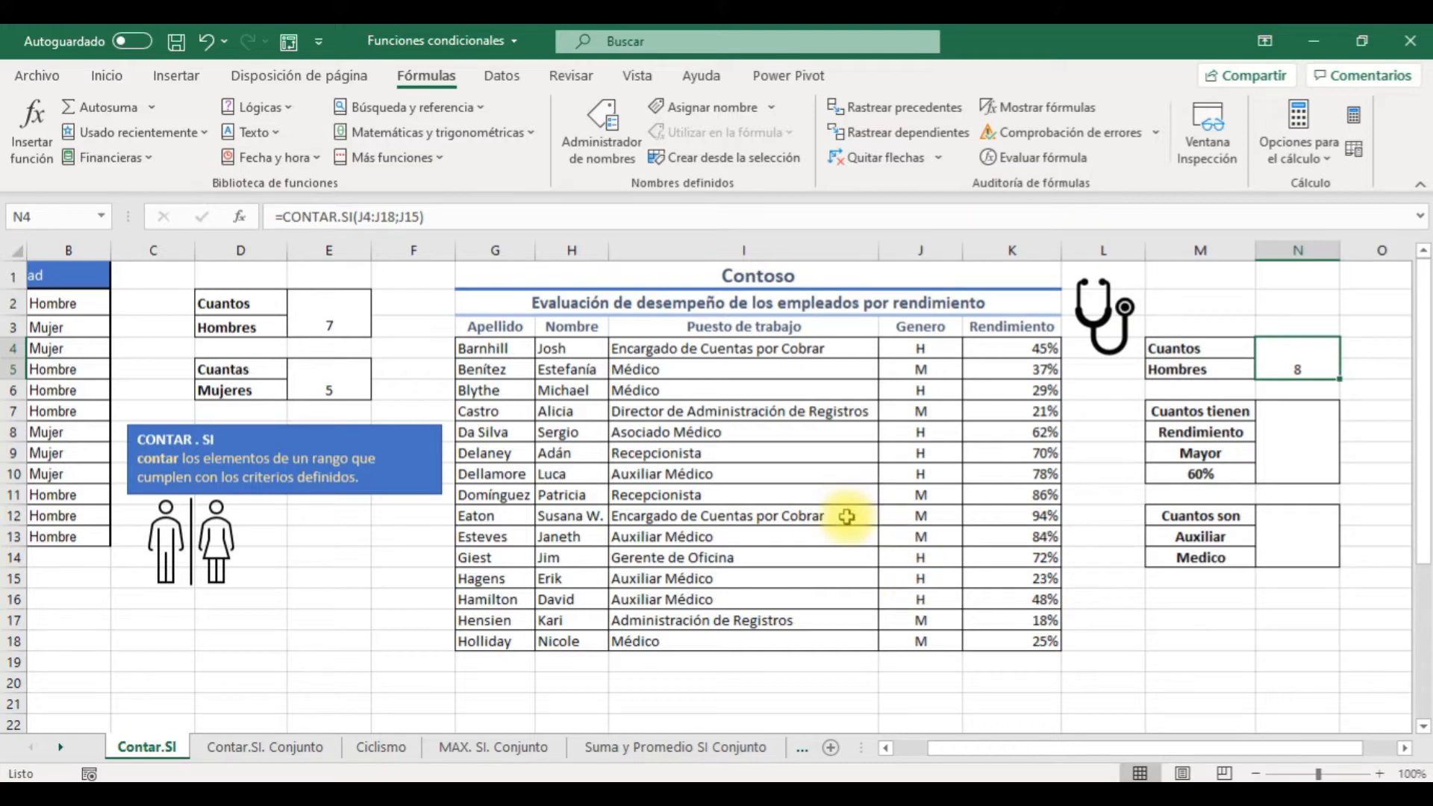
Count the employees with performance above 60% in cell N7 with CONTAR.SI, using range K4:K18 and the criterion >60%
{"action": "left_click", "coordinate": [1302, 456]}
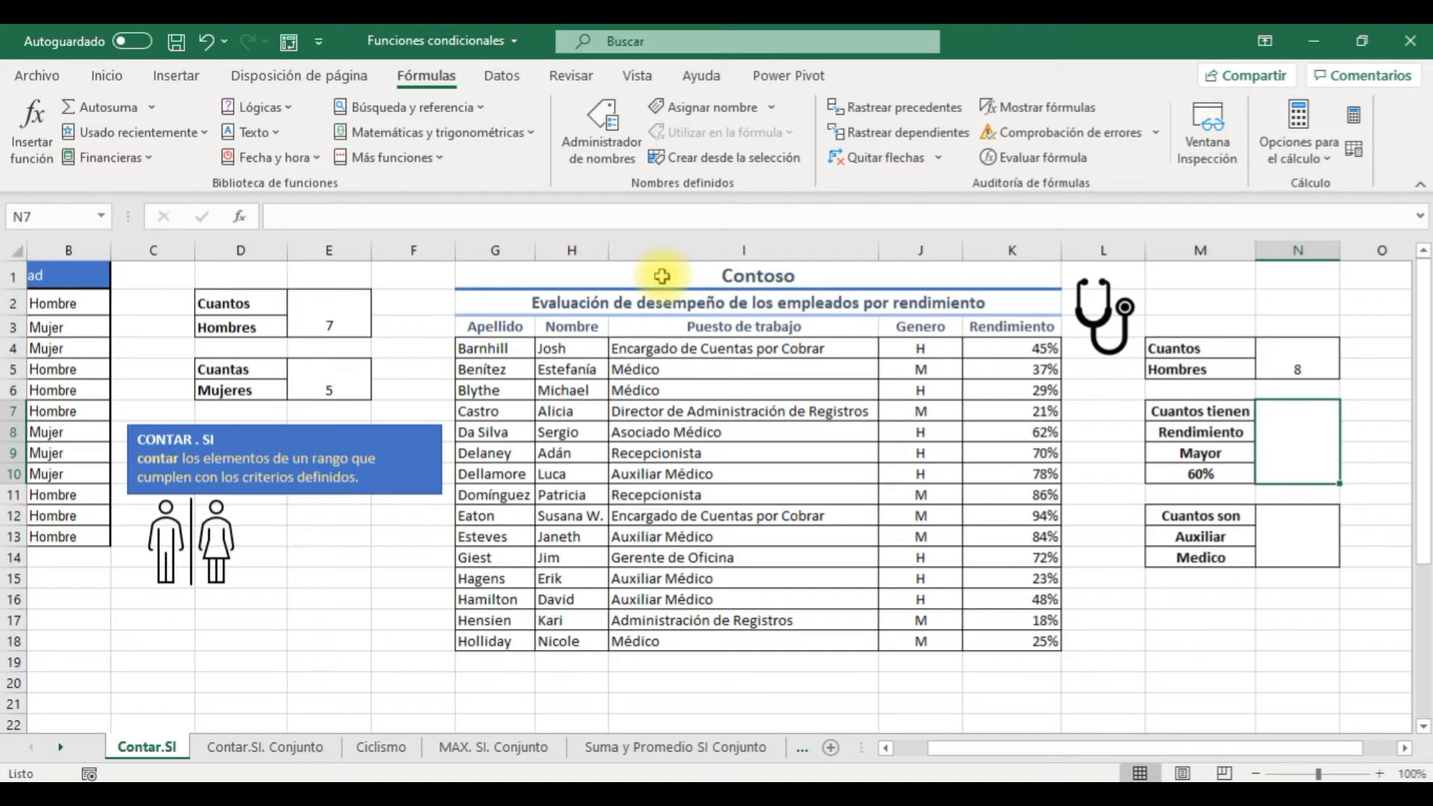
{"action": "left_click", "coordinate": [432, 164]}
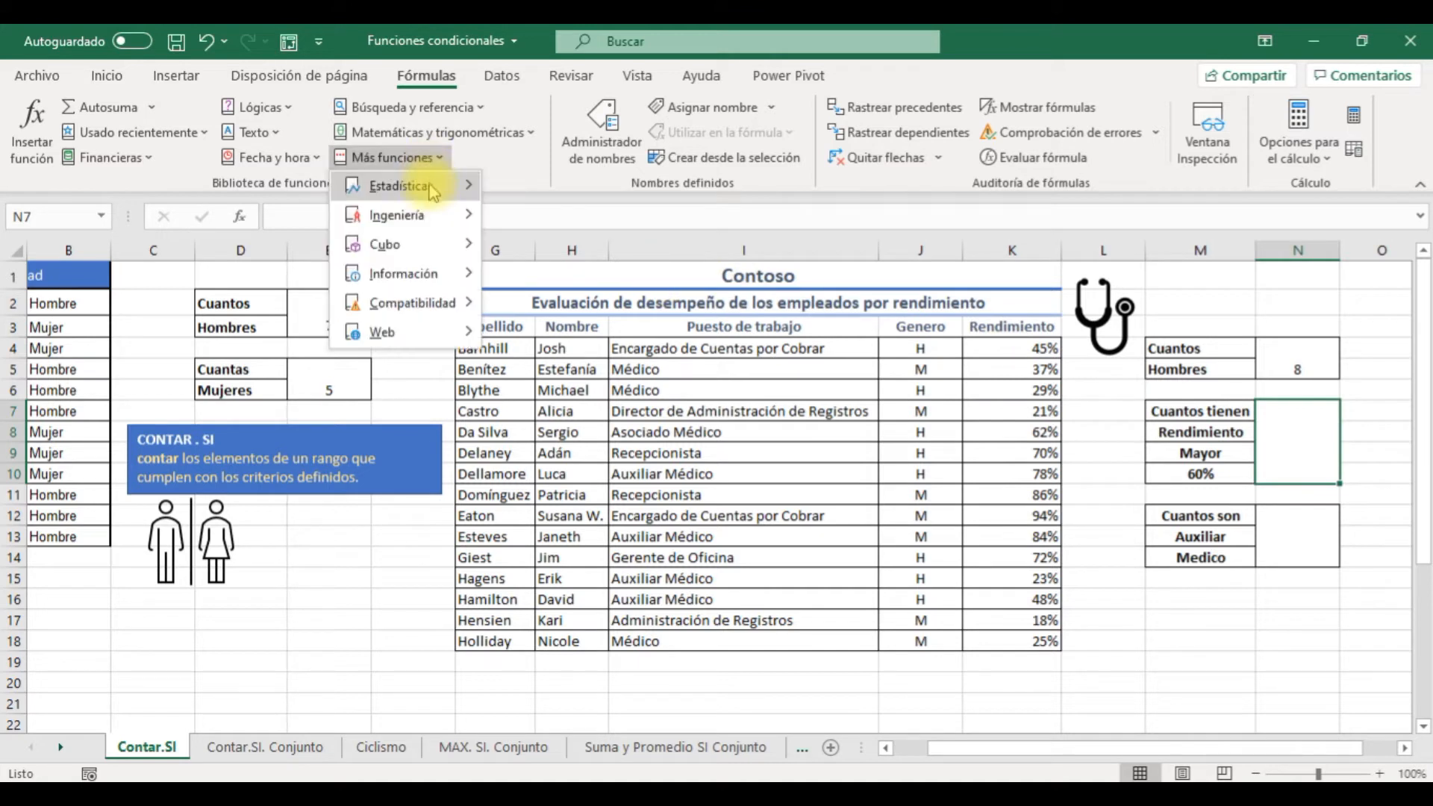
{"action": "mouse_move", "coordinate": [432, 192]}
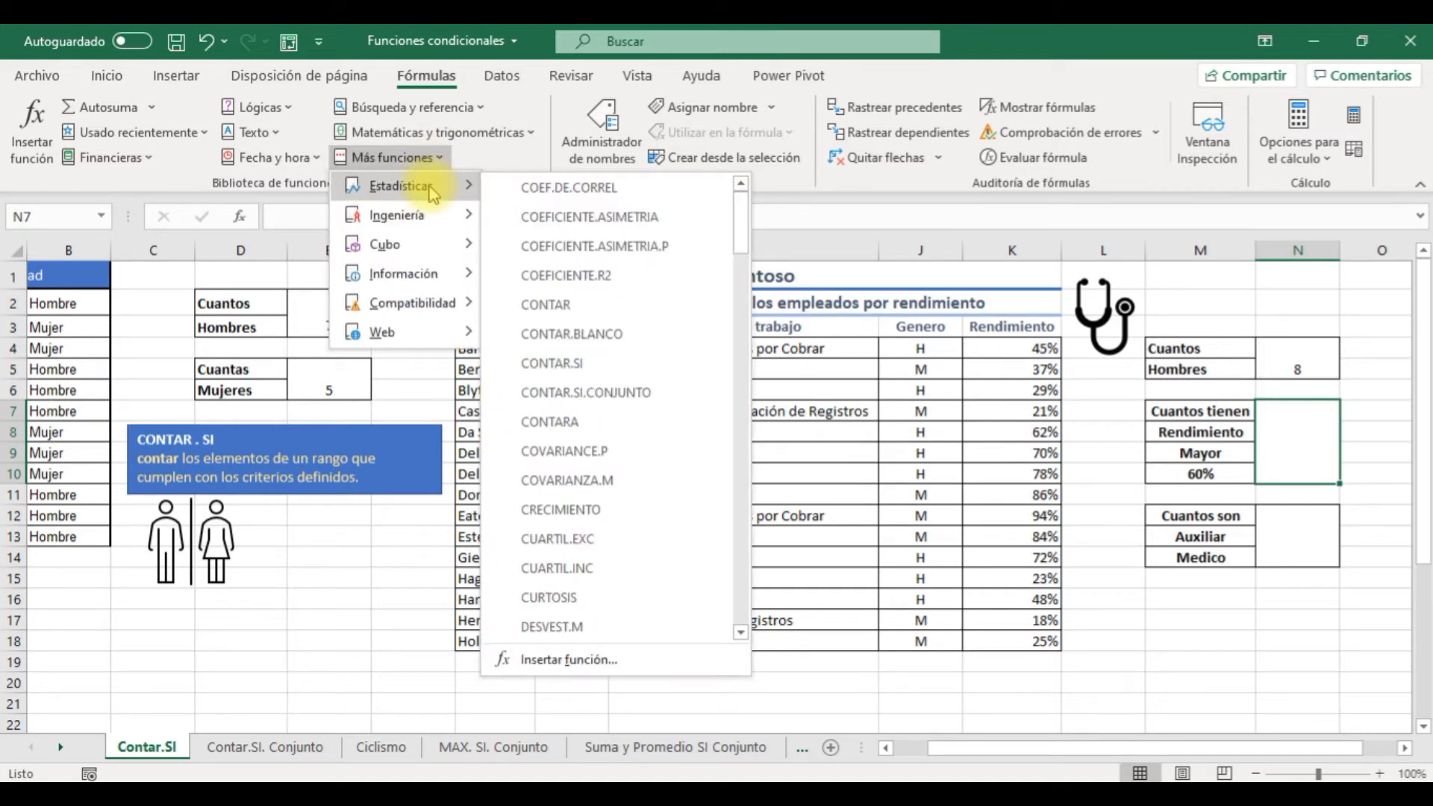
{"action": "left_click", "coordinate": [576, 377]}
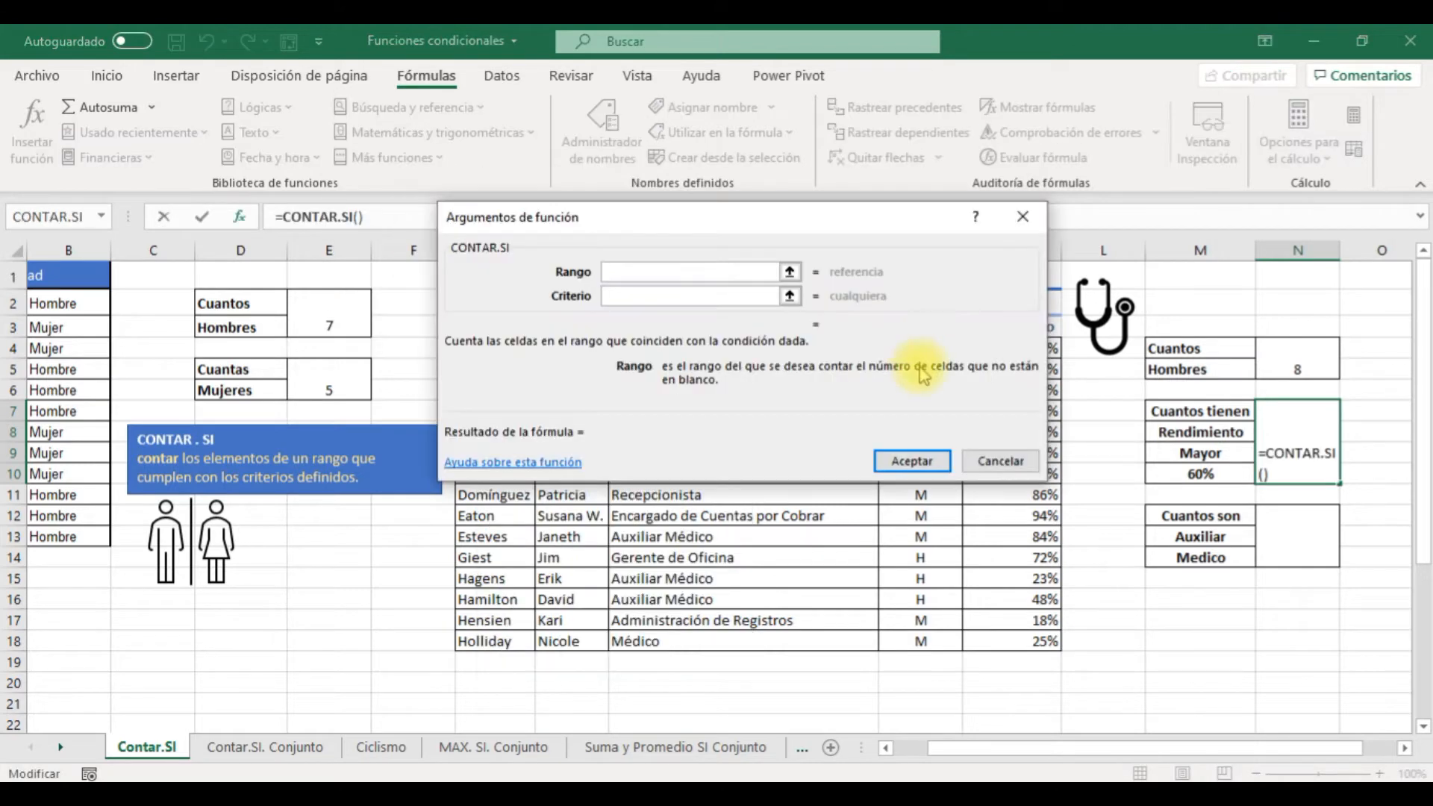
{"action": "left_click_drag", "start_coordinate": [1033, 643], "coordinate": [1018, 356]}
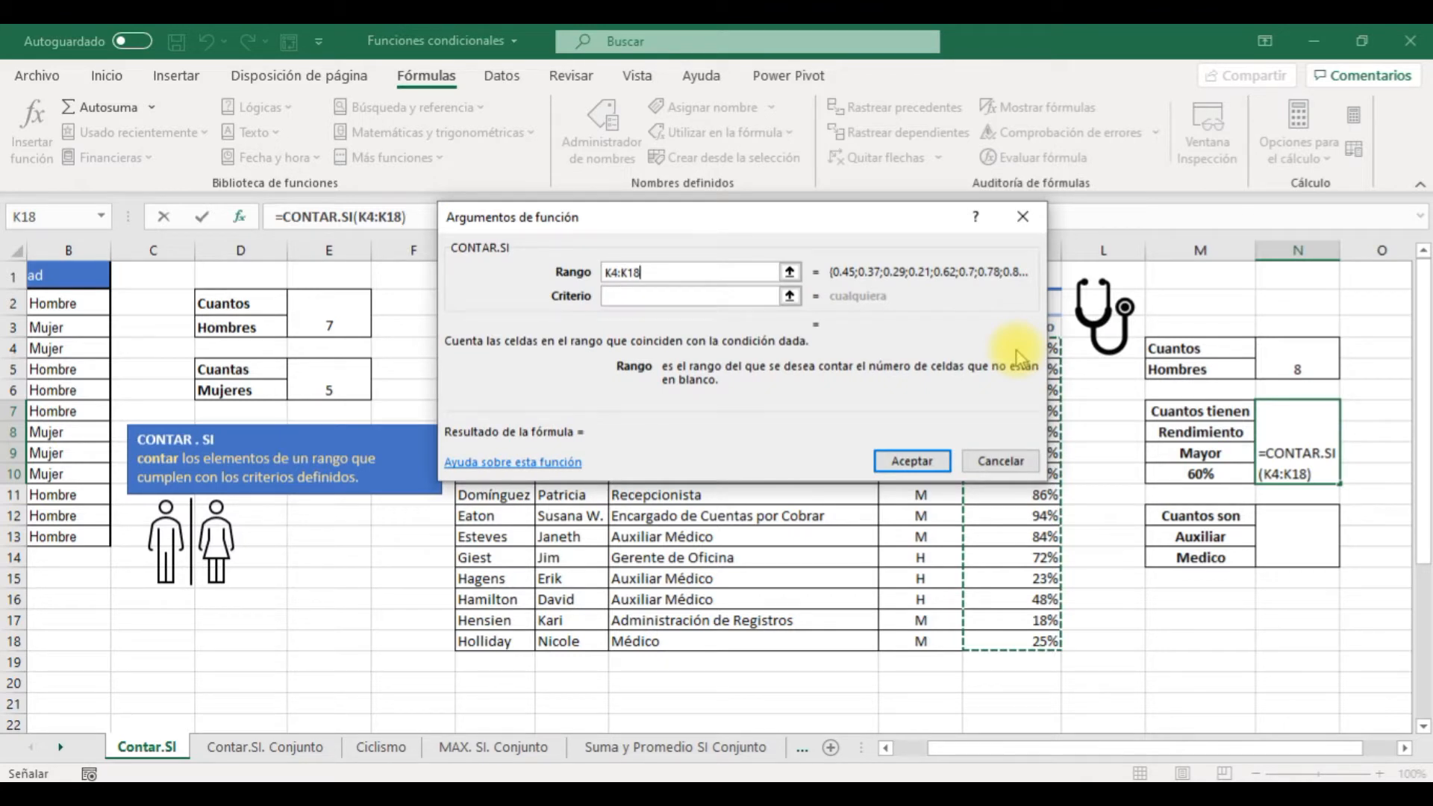
{"action": "left_click", "coordinate": [766, 294]}
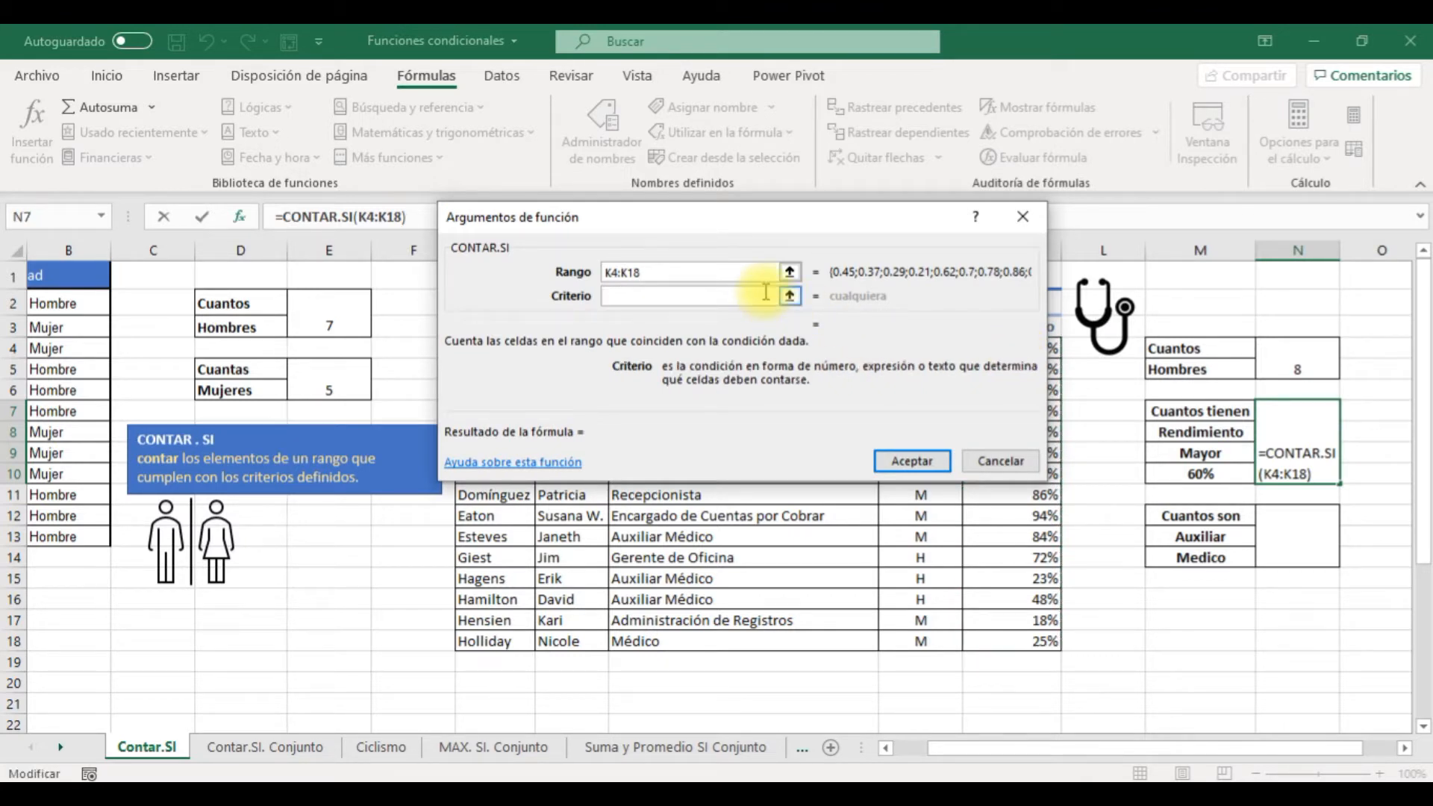
{"action": "type", "text": ">60"}
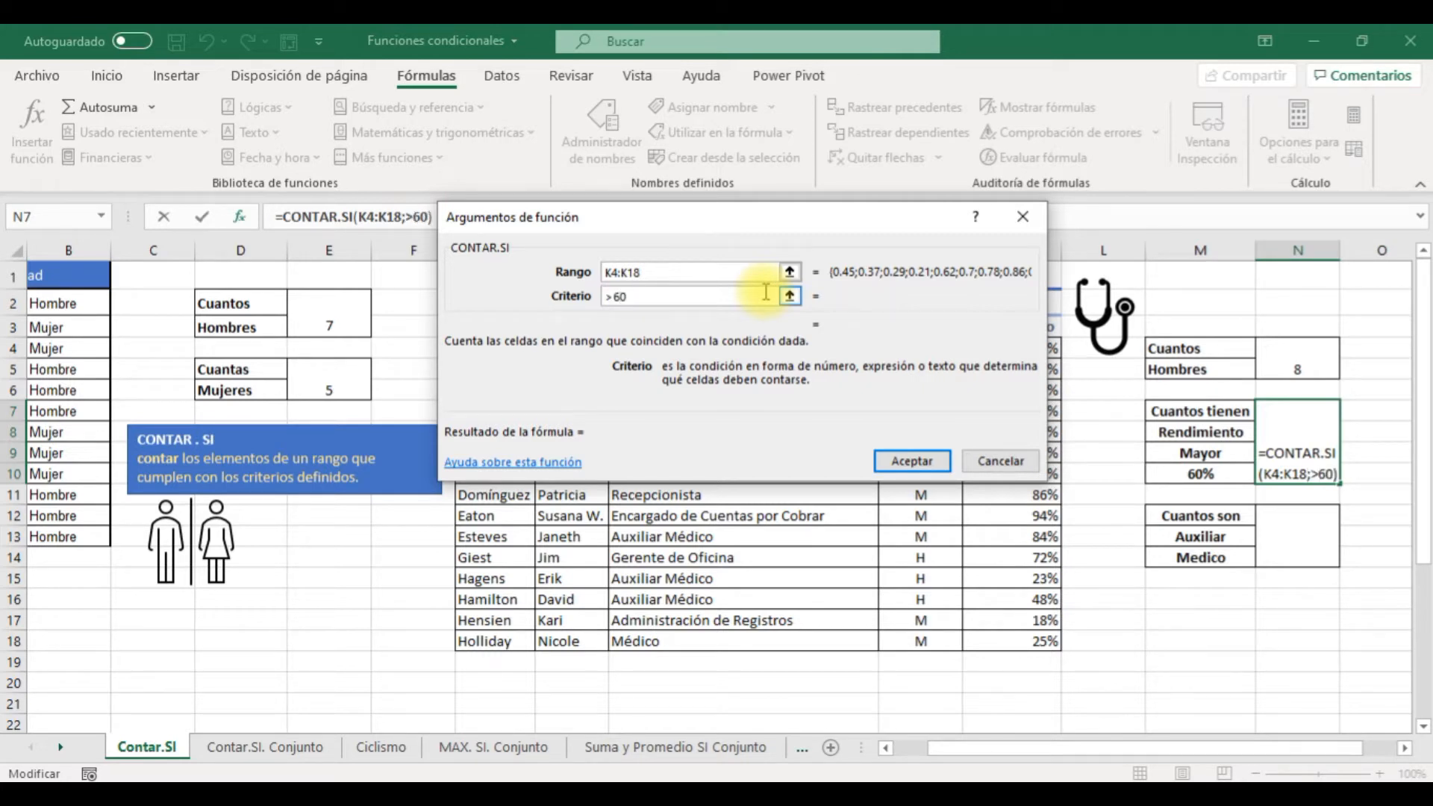
{"action": "type", "text": "%"}
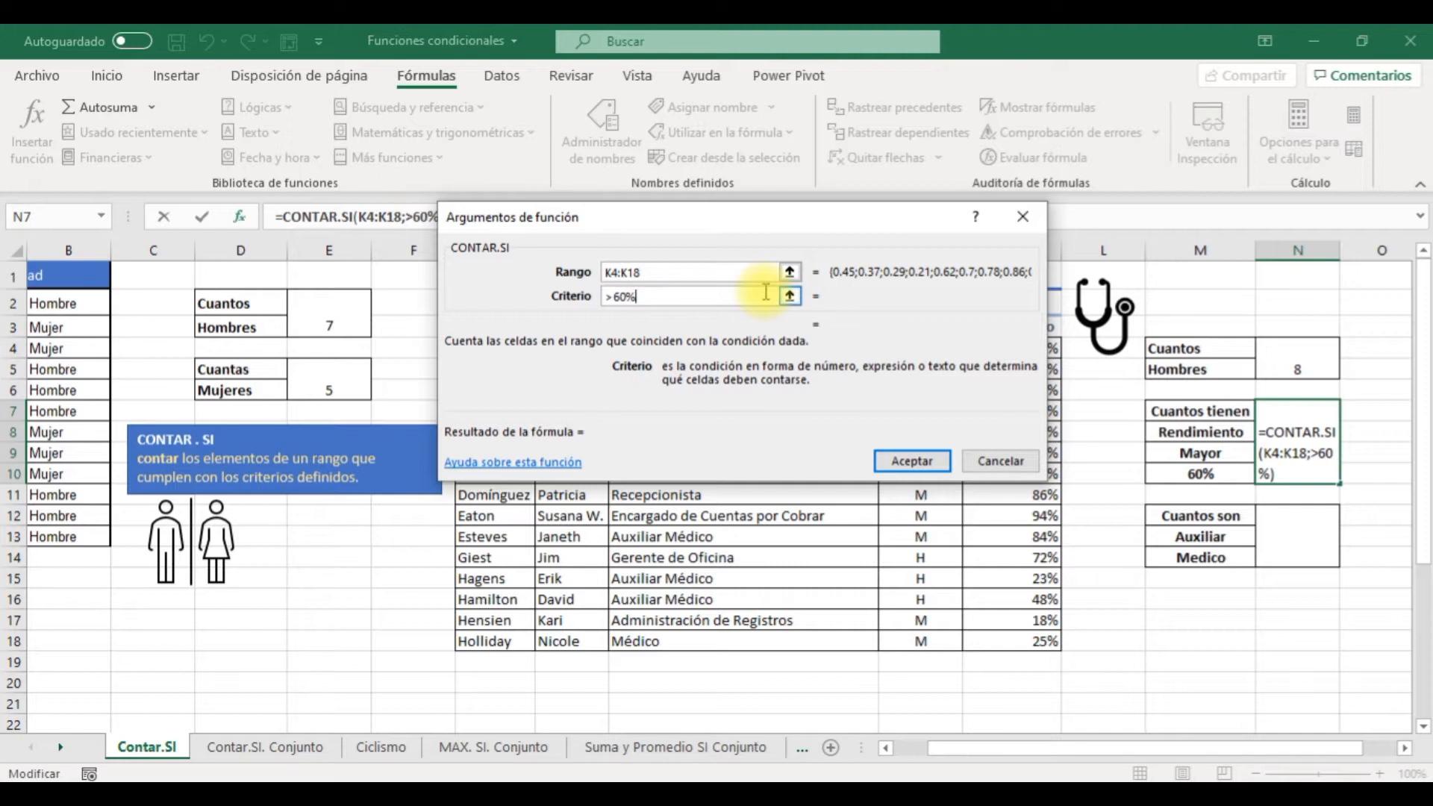
{"action": "key", "text": "Return"}
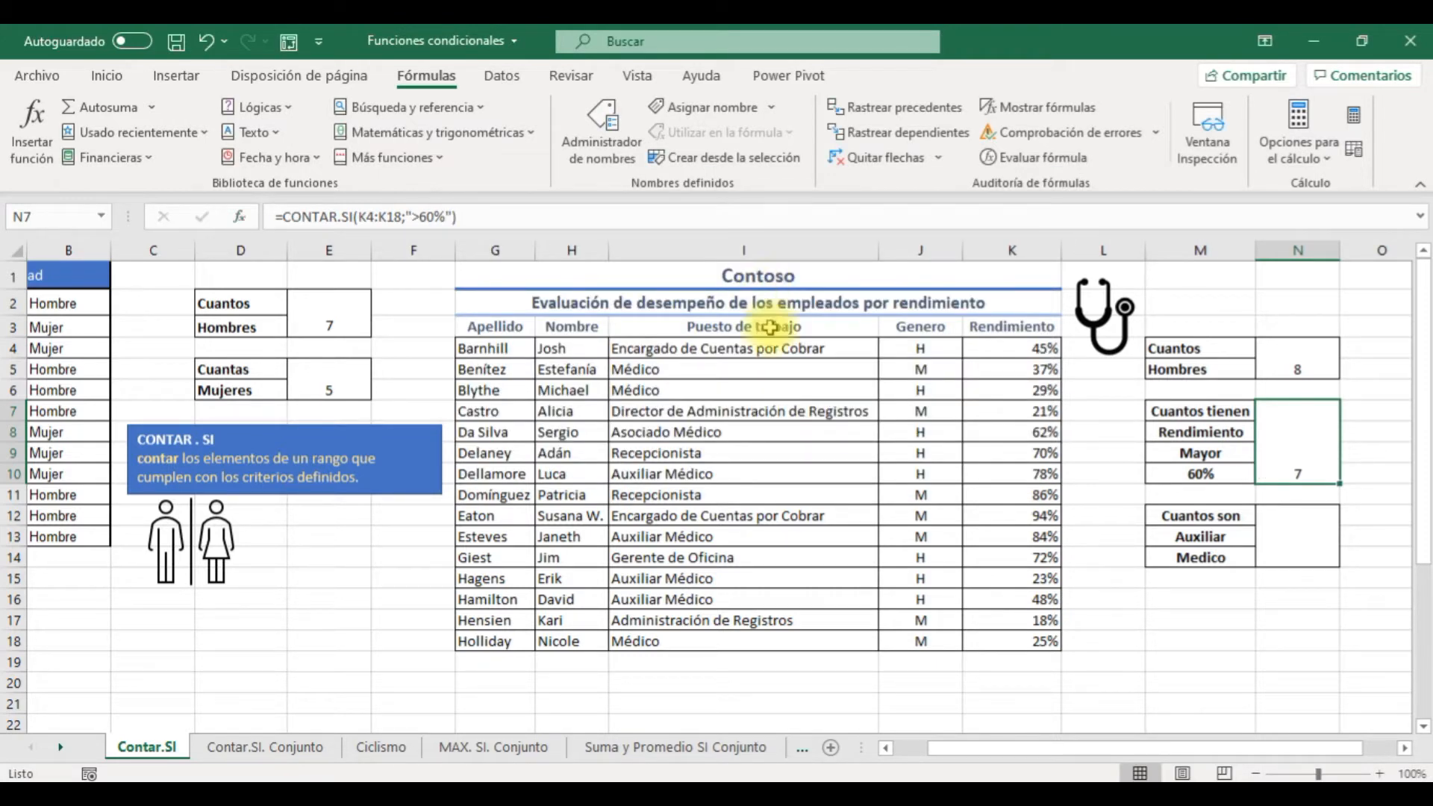
Count the medical assistants in cell N12 with CONTAR.SI, using the Puesto de trabajo range I4:I18 and cell I13 (Auxiliar Médico) as the criterion
{"action": "left_click", "coordinate": [1286, 523]}
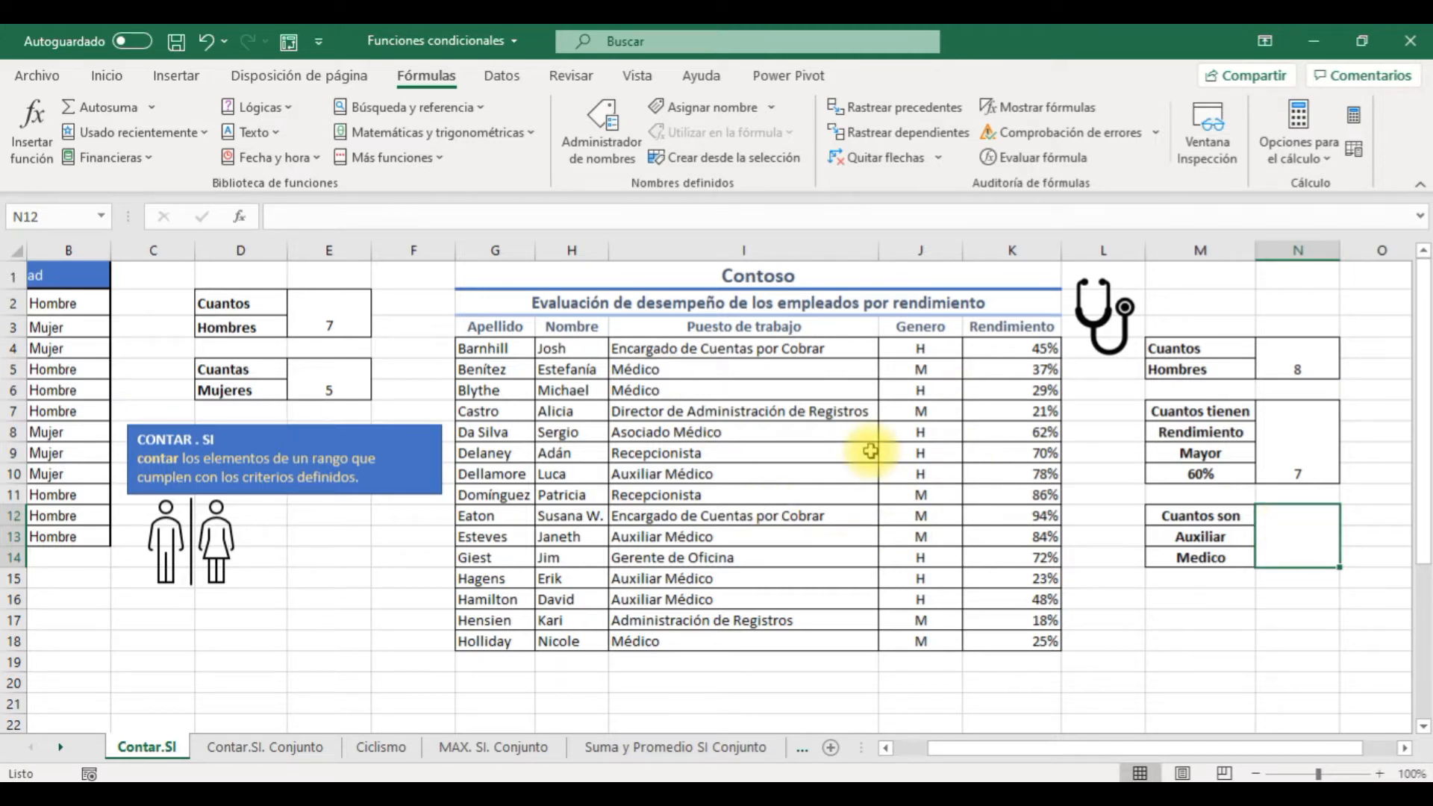
{"action": "left_click", "coordinate": [438, 157]}
{"action": "mouse_move", "coordinate": [445, 185]}
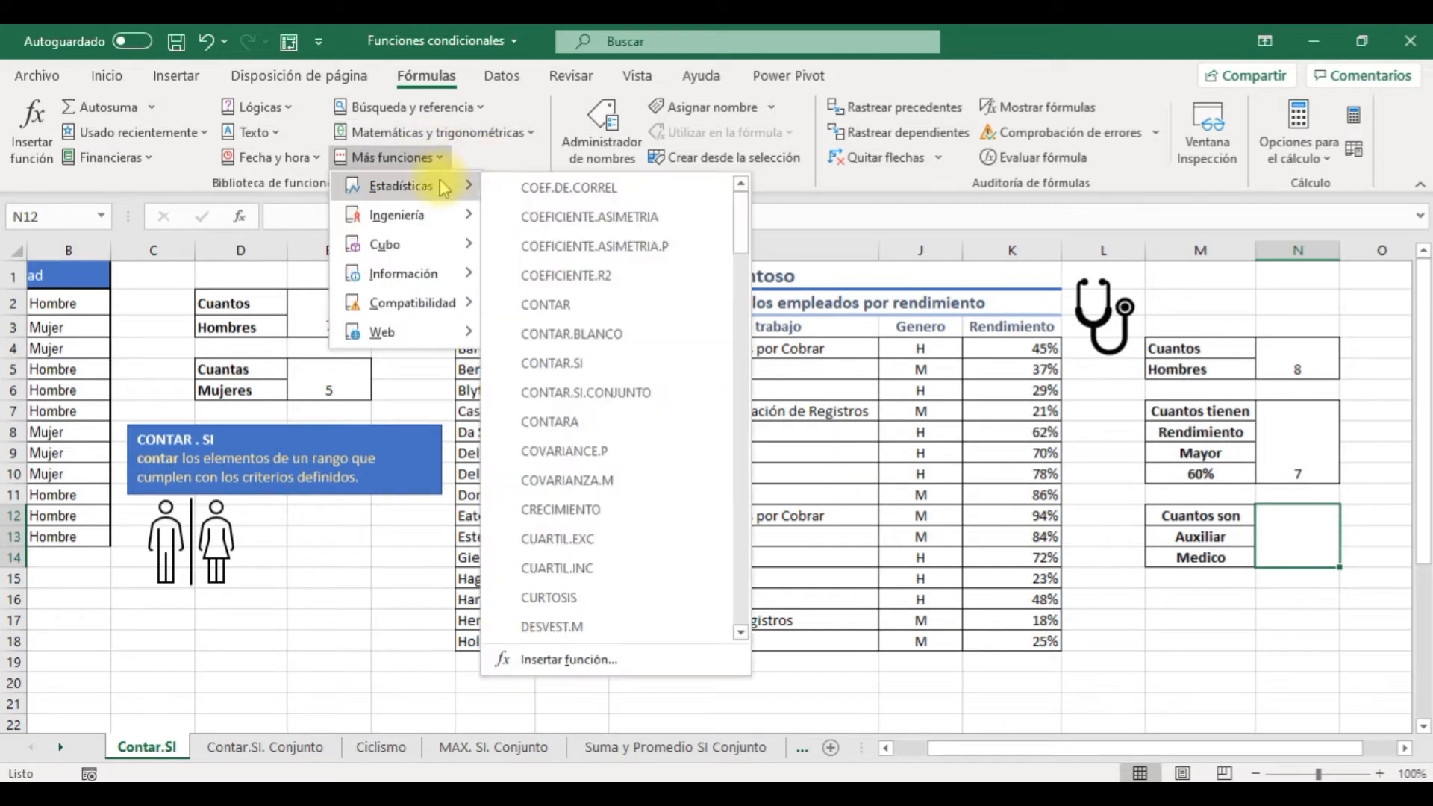
{"action": "left_click", "coordinate": [548, 371]}
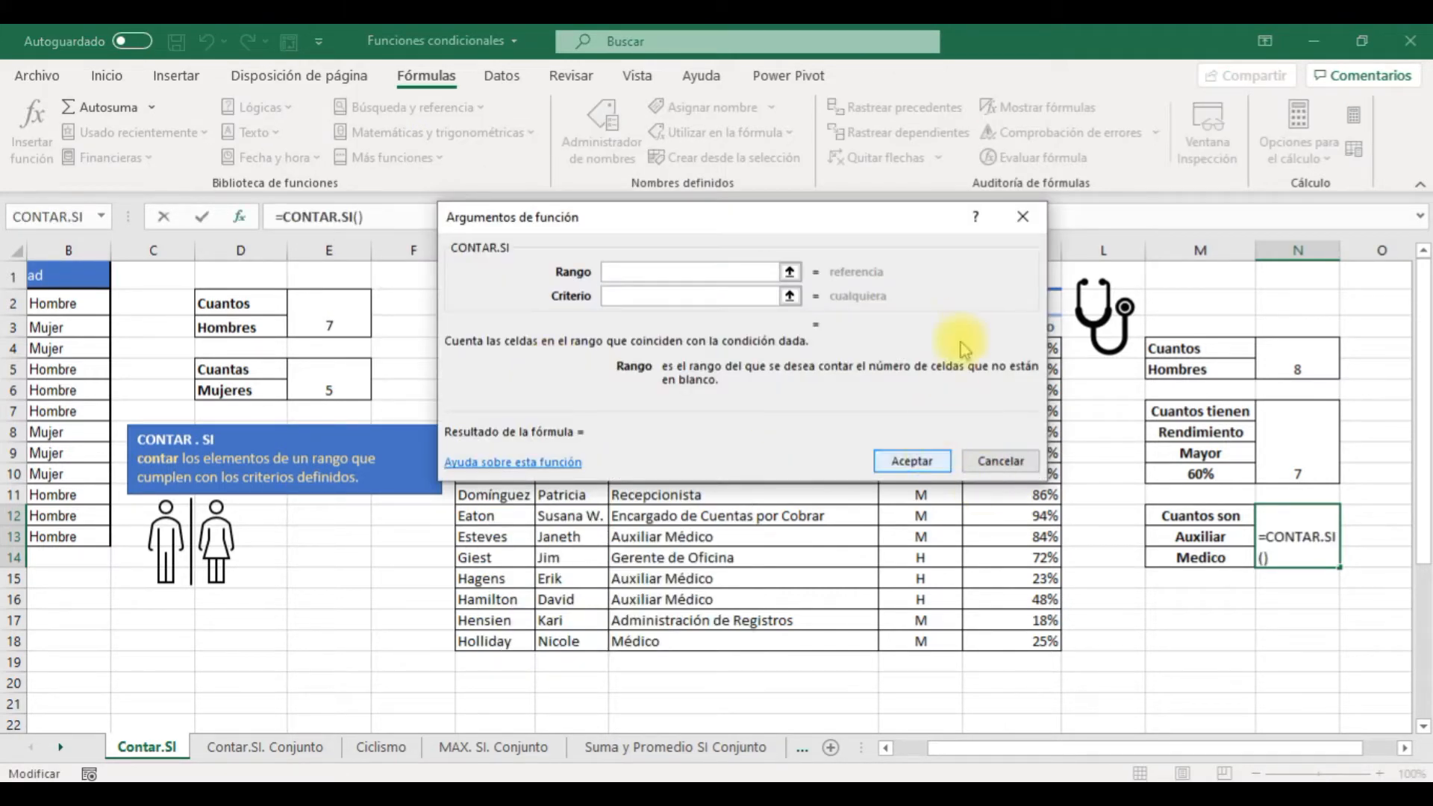
{"action": "left_click", "coordinate": [788, 272]}
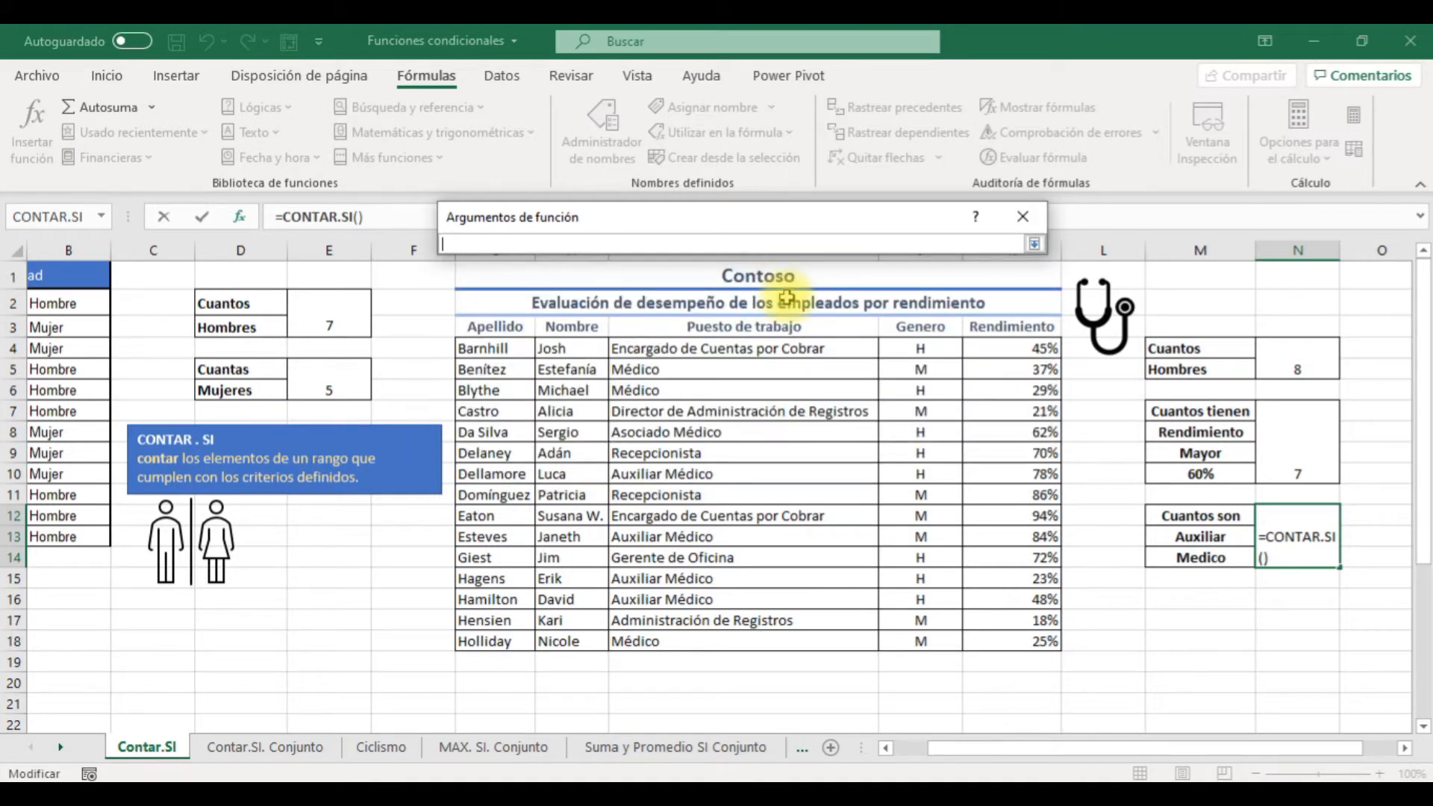
{"action": "left_click_drag", "start_coordinate": [769, 648], "coordinate": [759, 347]}
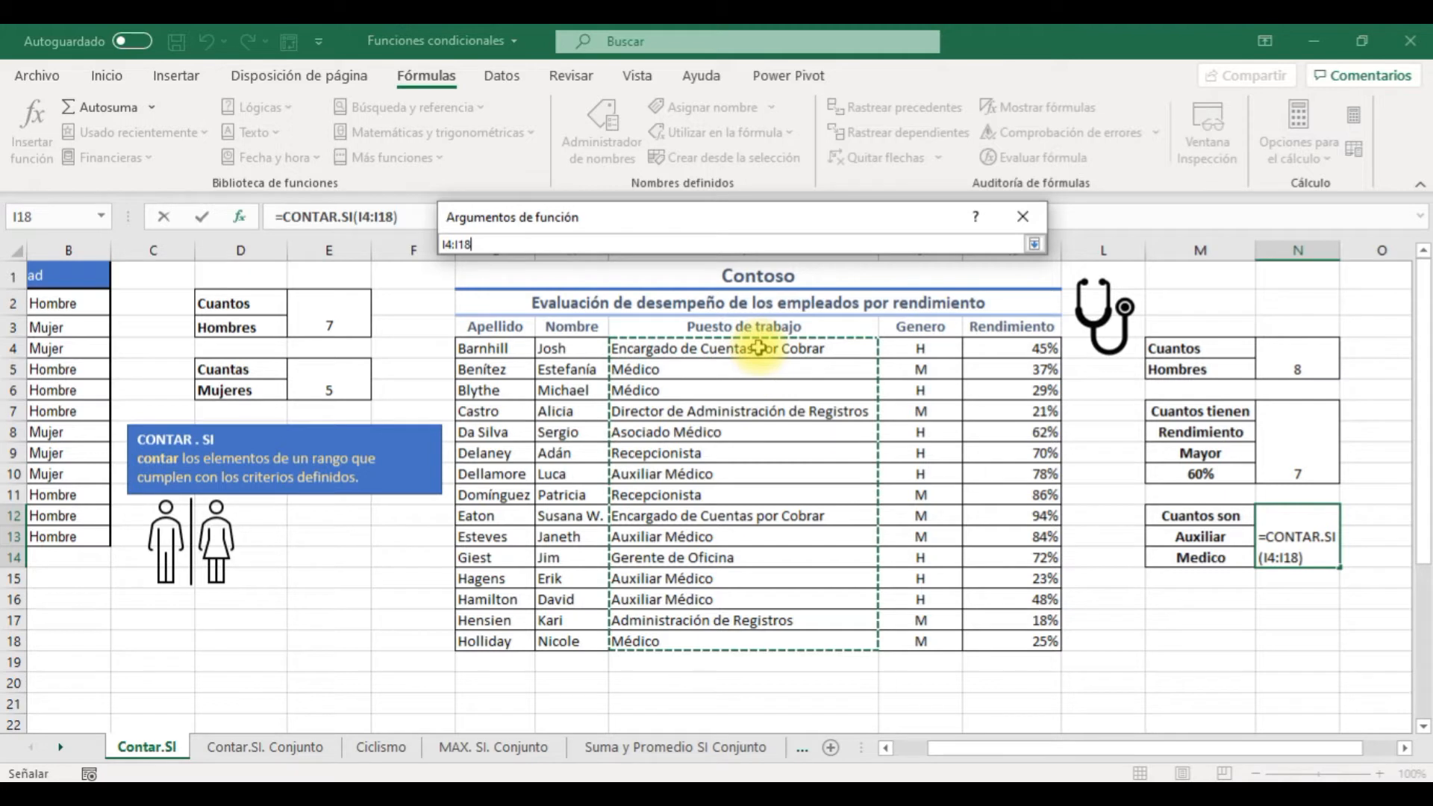
{"action": "key", "text": "Return"}
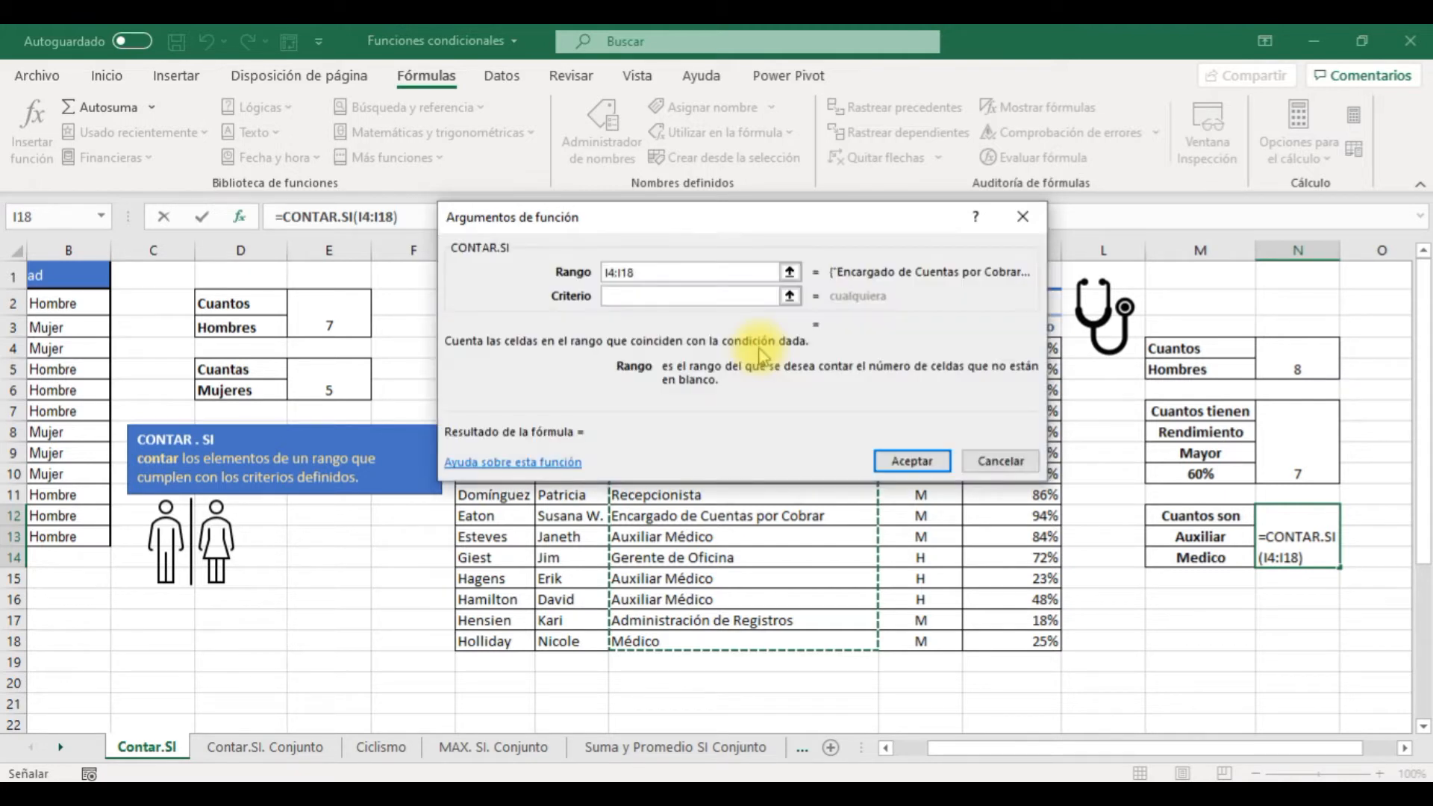
{"action": "left_click", "coordinate": [646, 295]}
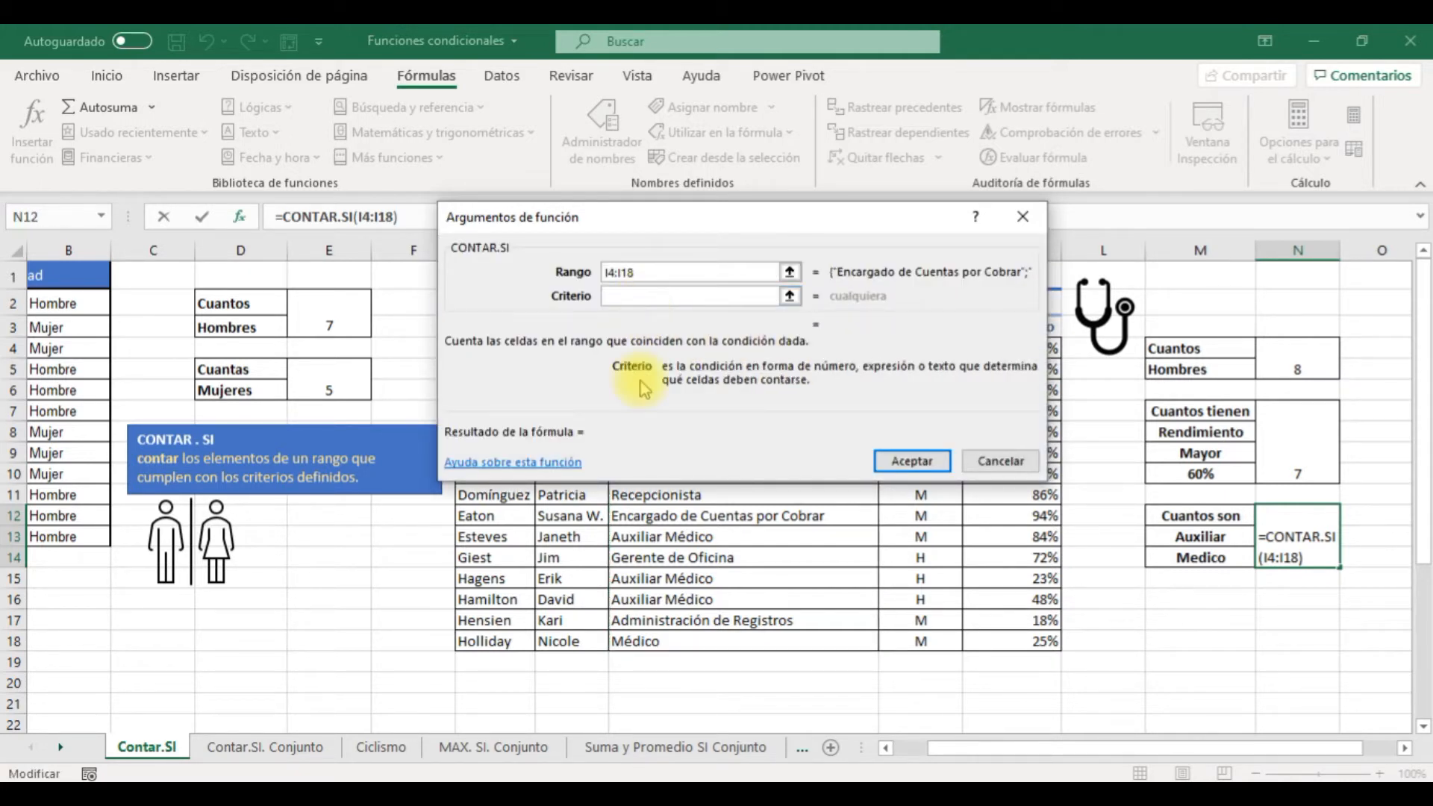
{"action": "left_click", "coordinate": [659, 536]}
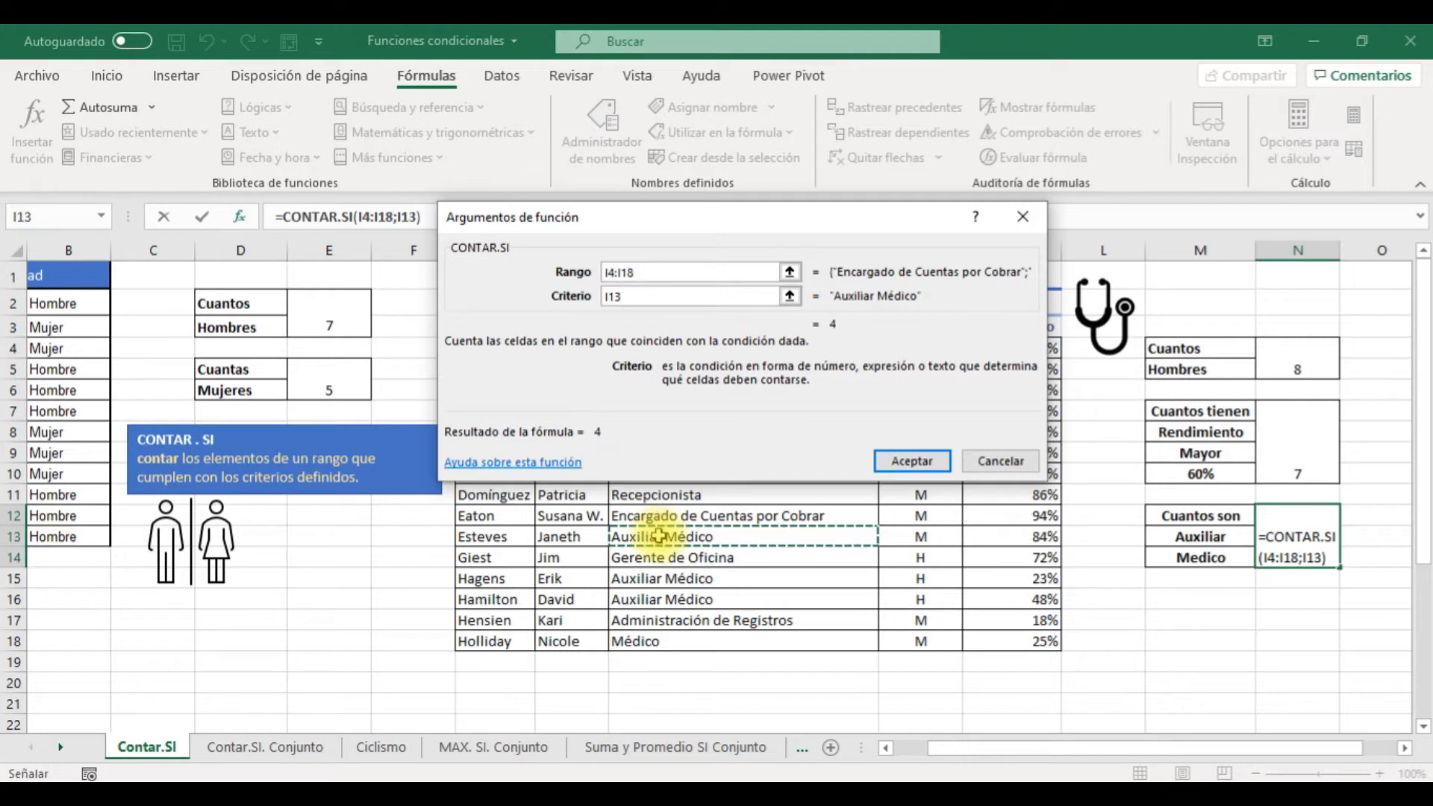
{"action": "key", "text": "Return"}
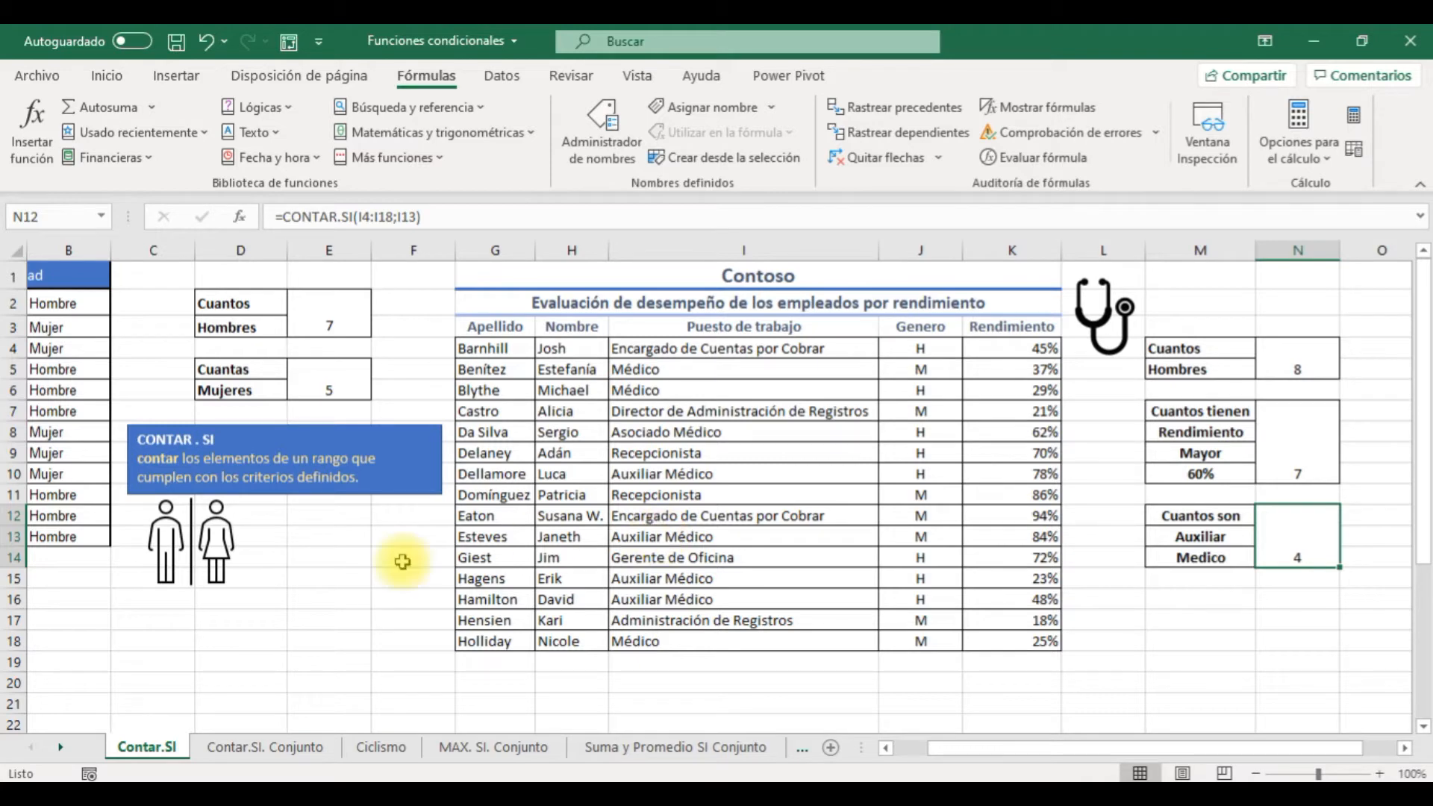
On the Contar.SI. Conjunto sheet, start CONTAR.SI.CONJUNTO in cell H4 with first criteria range D4:D44 and cell D27 (M) as its criterion
{"action": "left_click", "coordinate": [267, 747]}
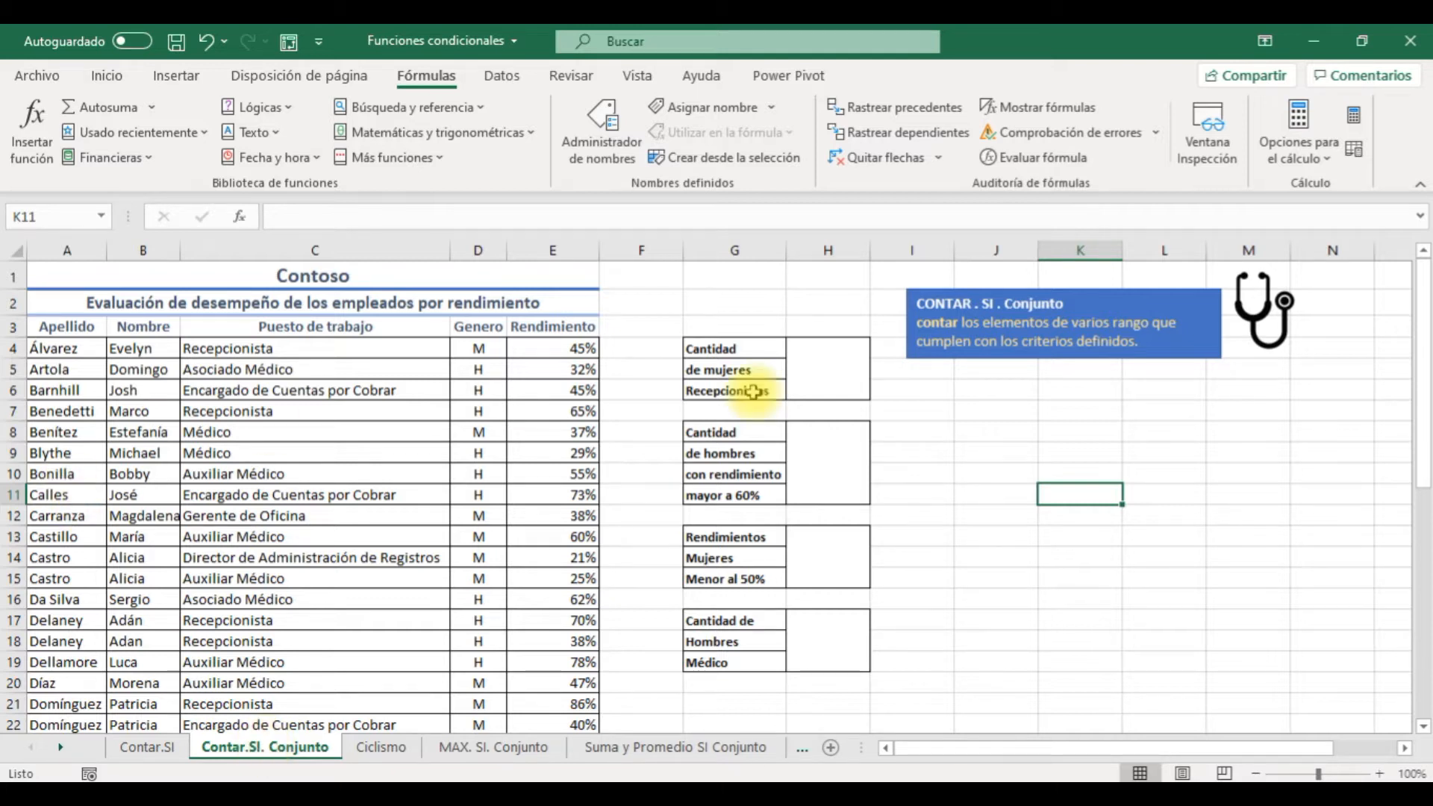
{"action": "left_click", "coordinate": [834, 389]}
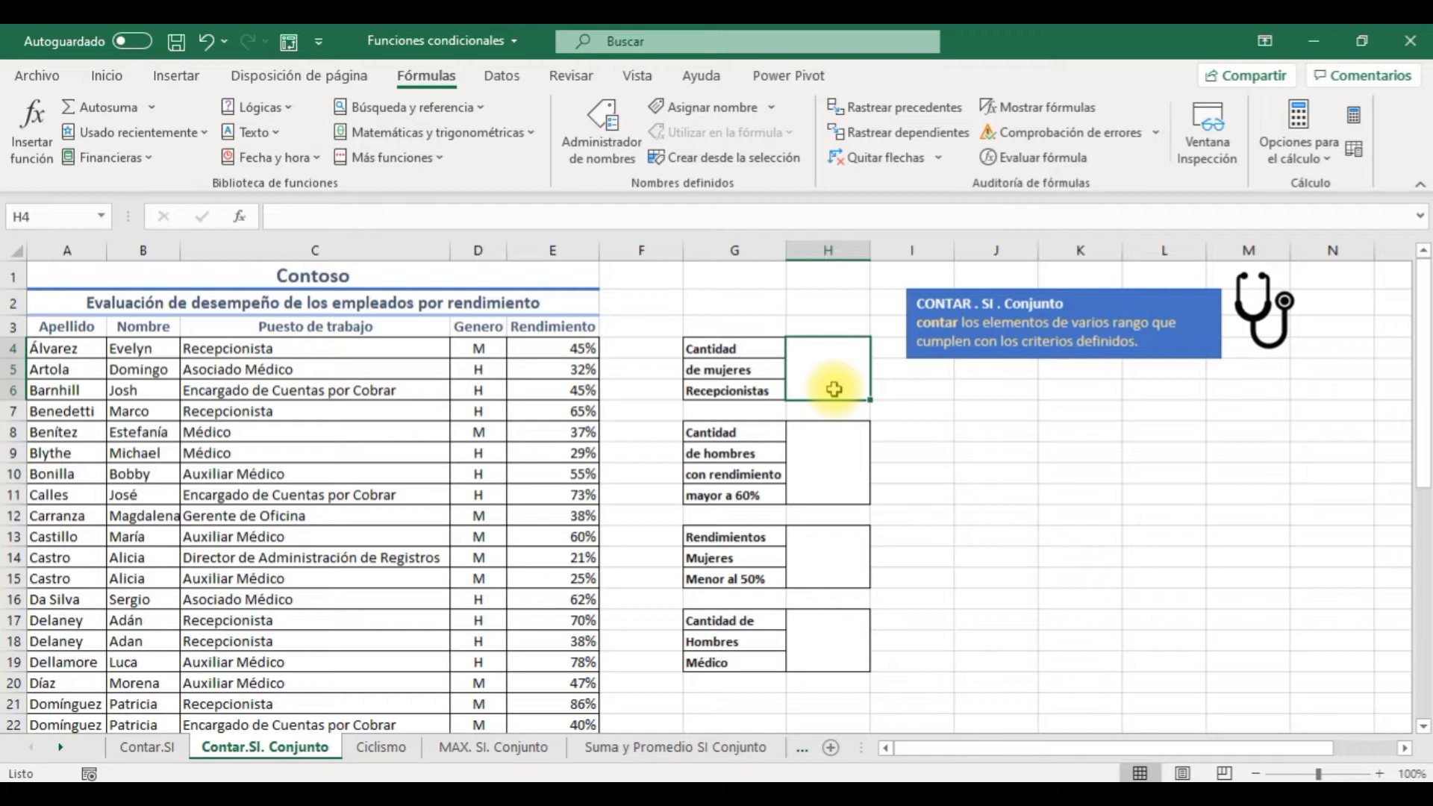
{"action": "left_click", "coordinate": [438, 158]}
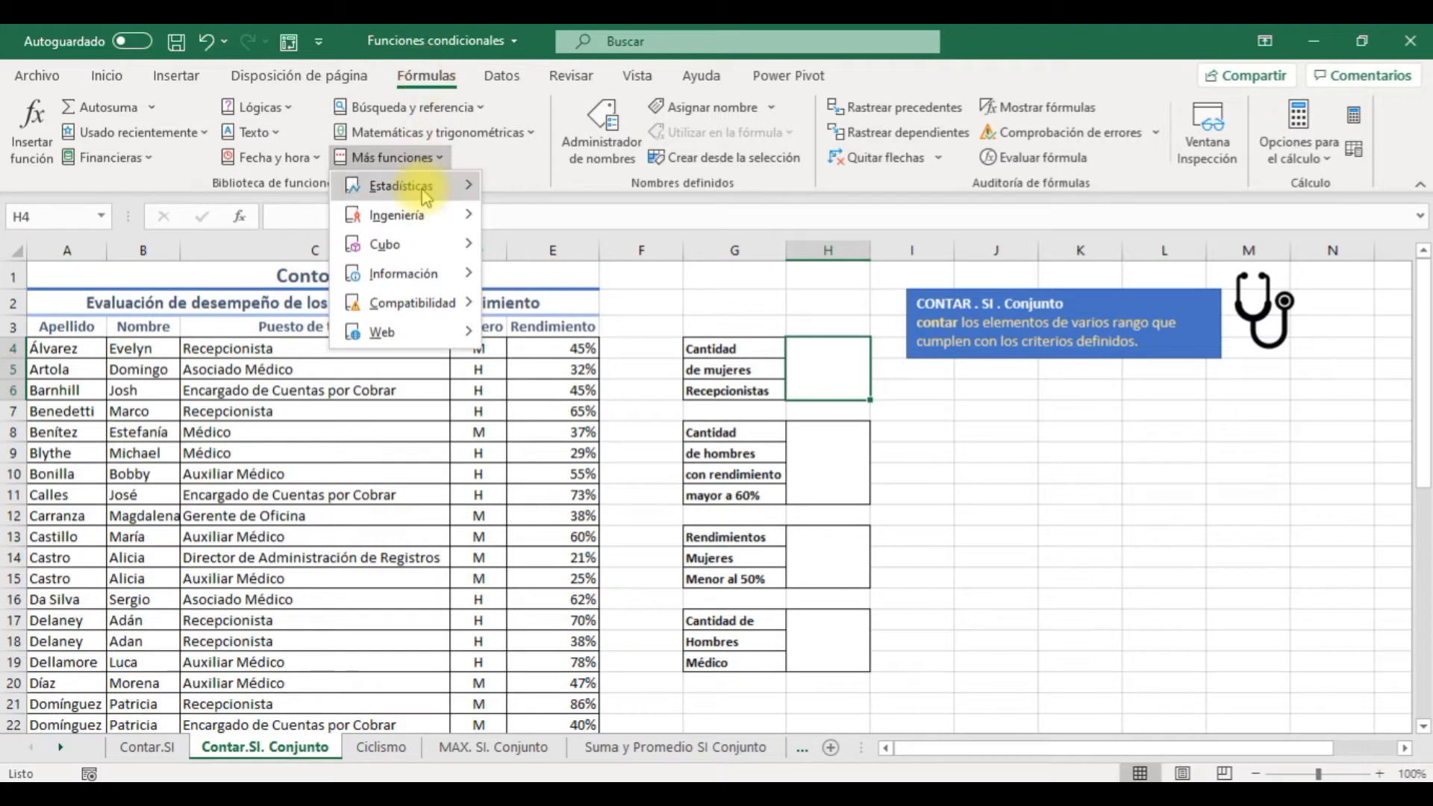
{"action": "mouse_move", "coordinate": [373, 185]}
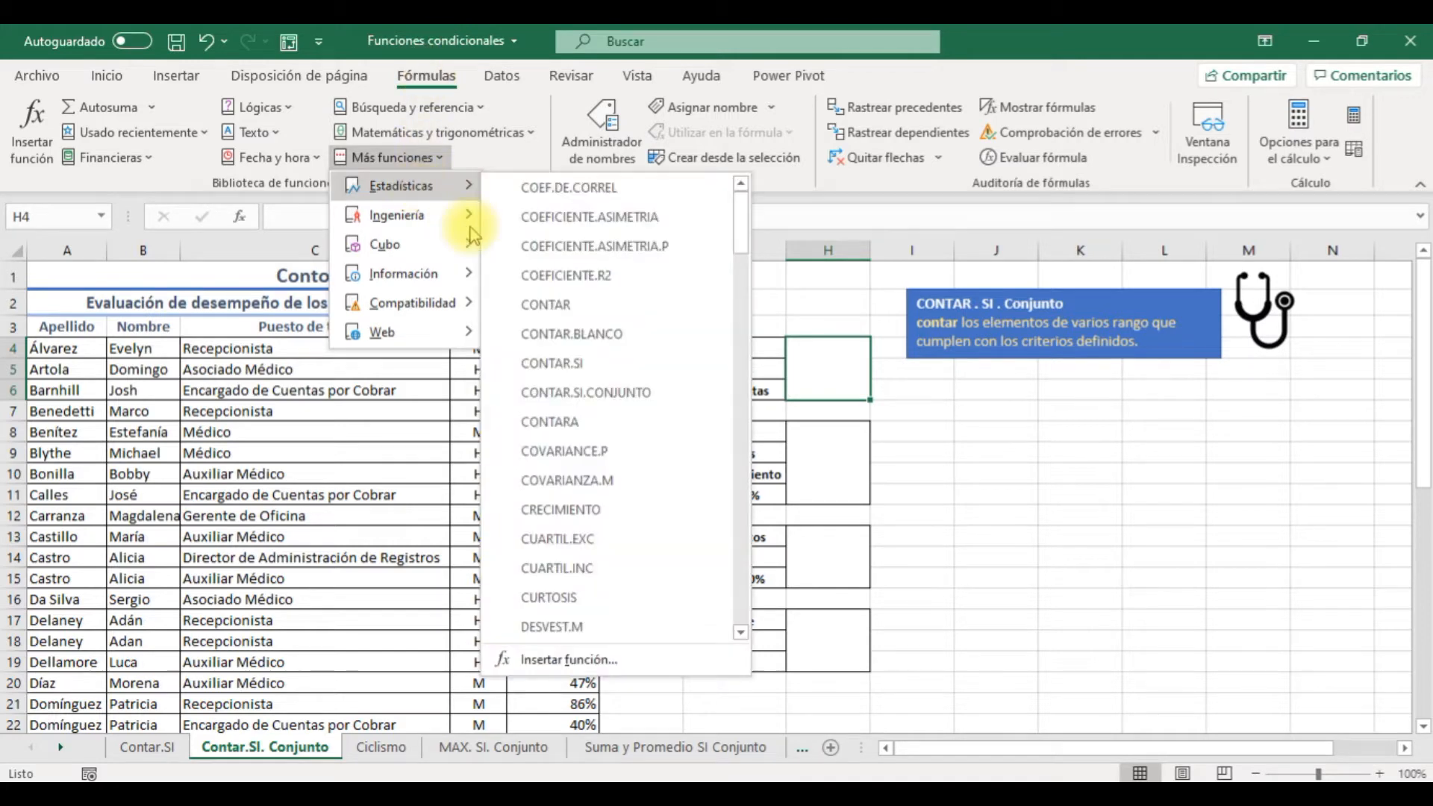
{"action": "left_click", "coordinate": [586, 394]}
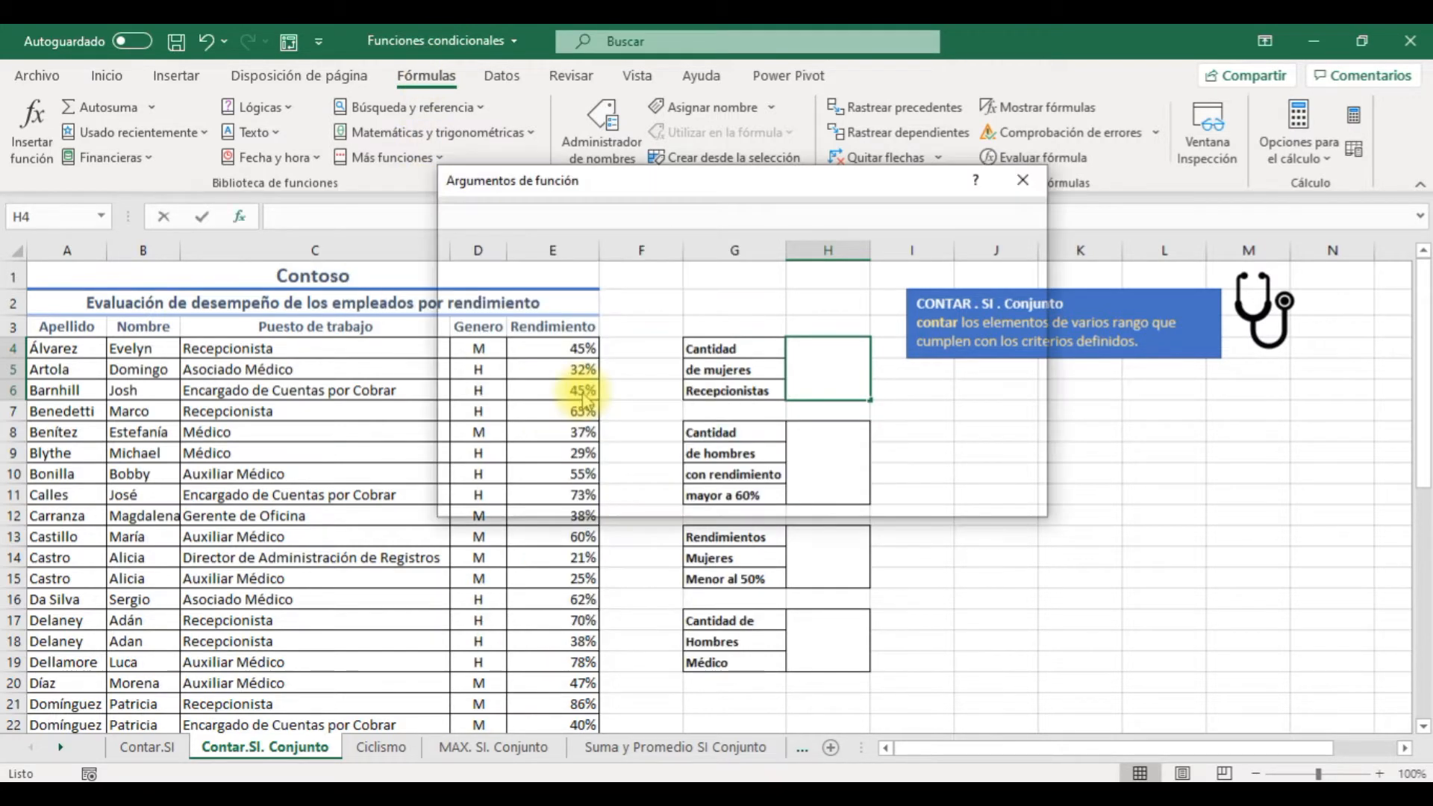
{"action": "left_click_drag", "start_coordinate": [757, 182], "coordinate": [1206, 233]}
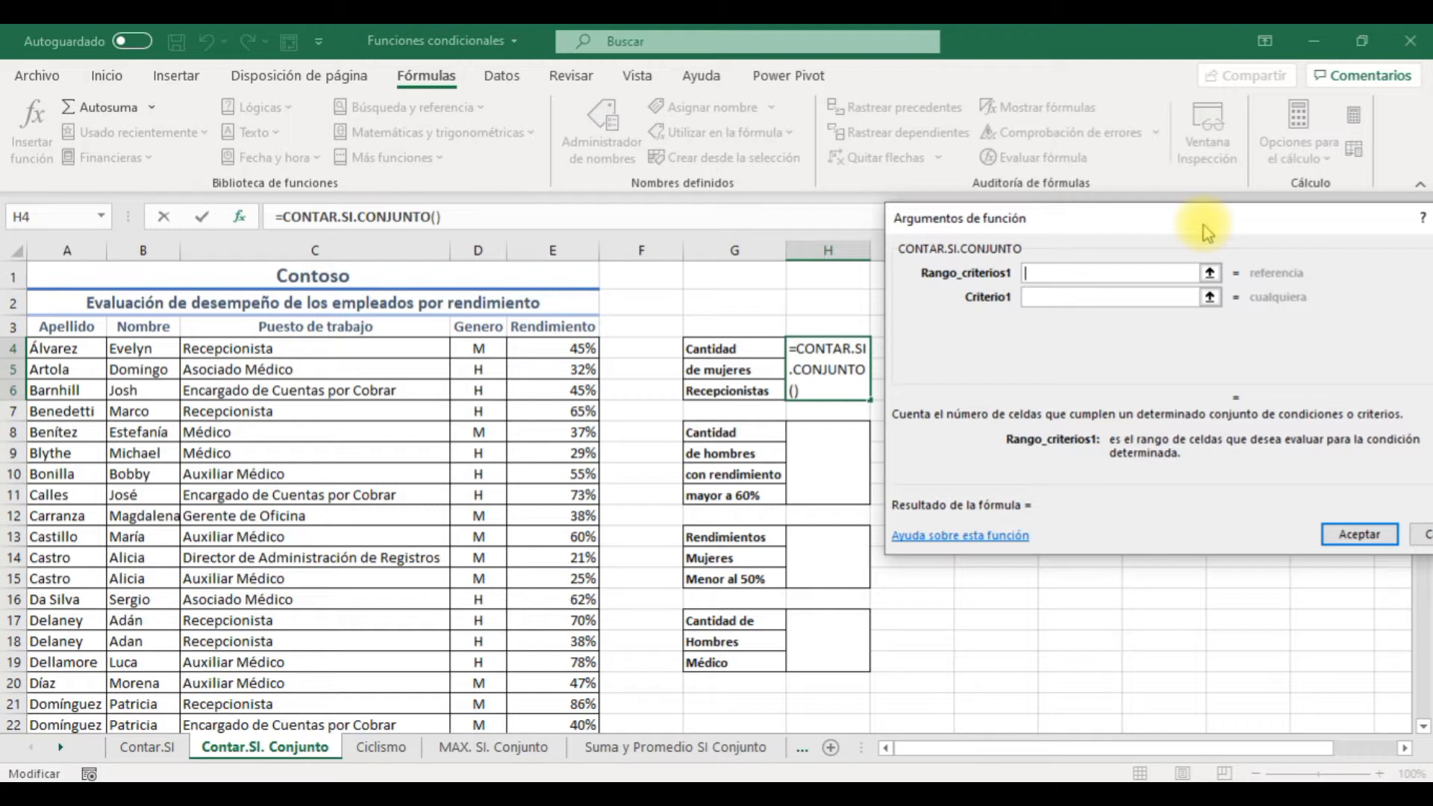
{"action": "left_click_drag", "start_coordinate": [485, 349], "coordinate": [475, 685]}
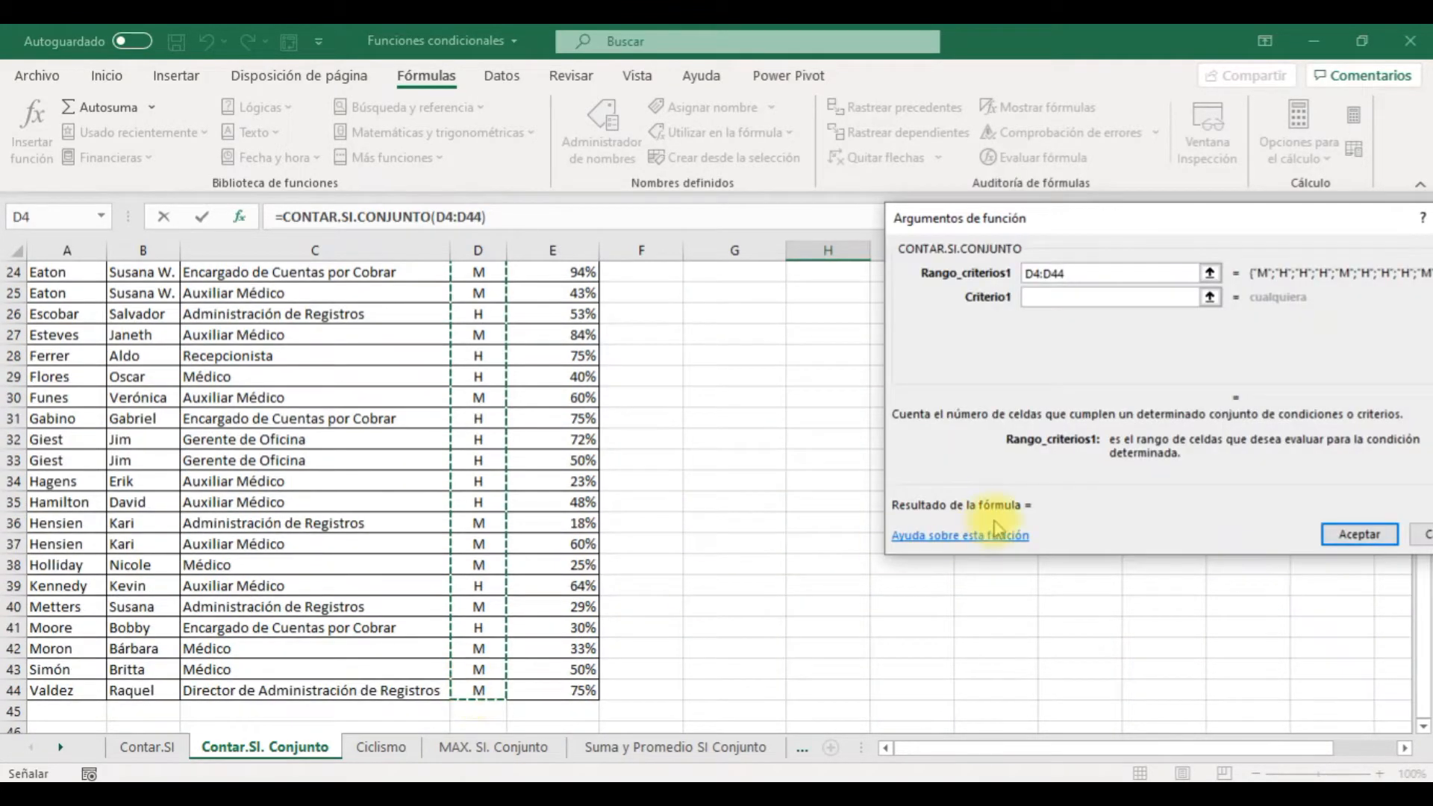
{"action": "left_click", "coordinate": [1035, 297]}
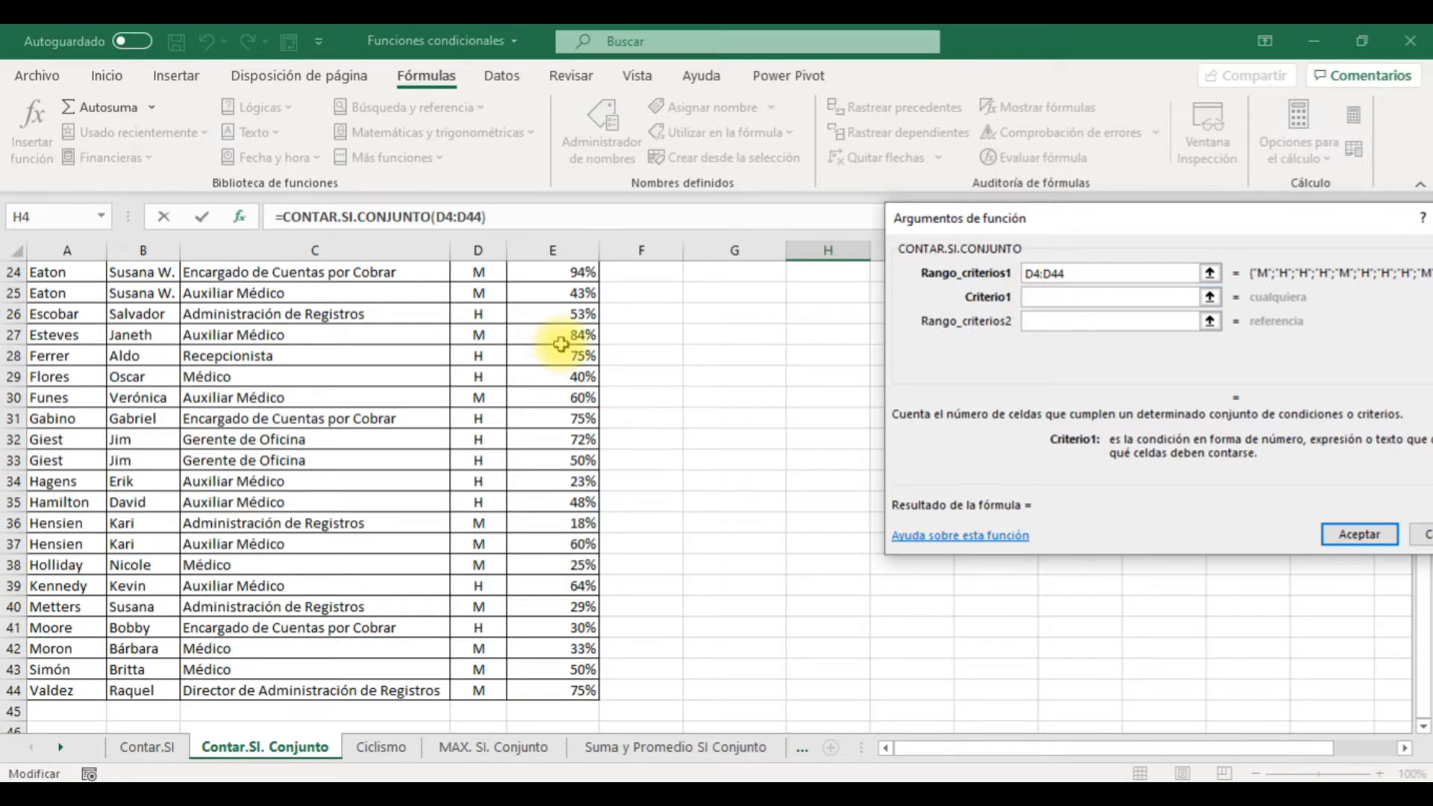
{"action": "left_click", "coordinate": [481, 334]}
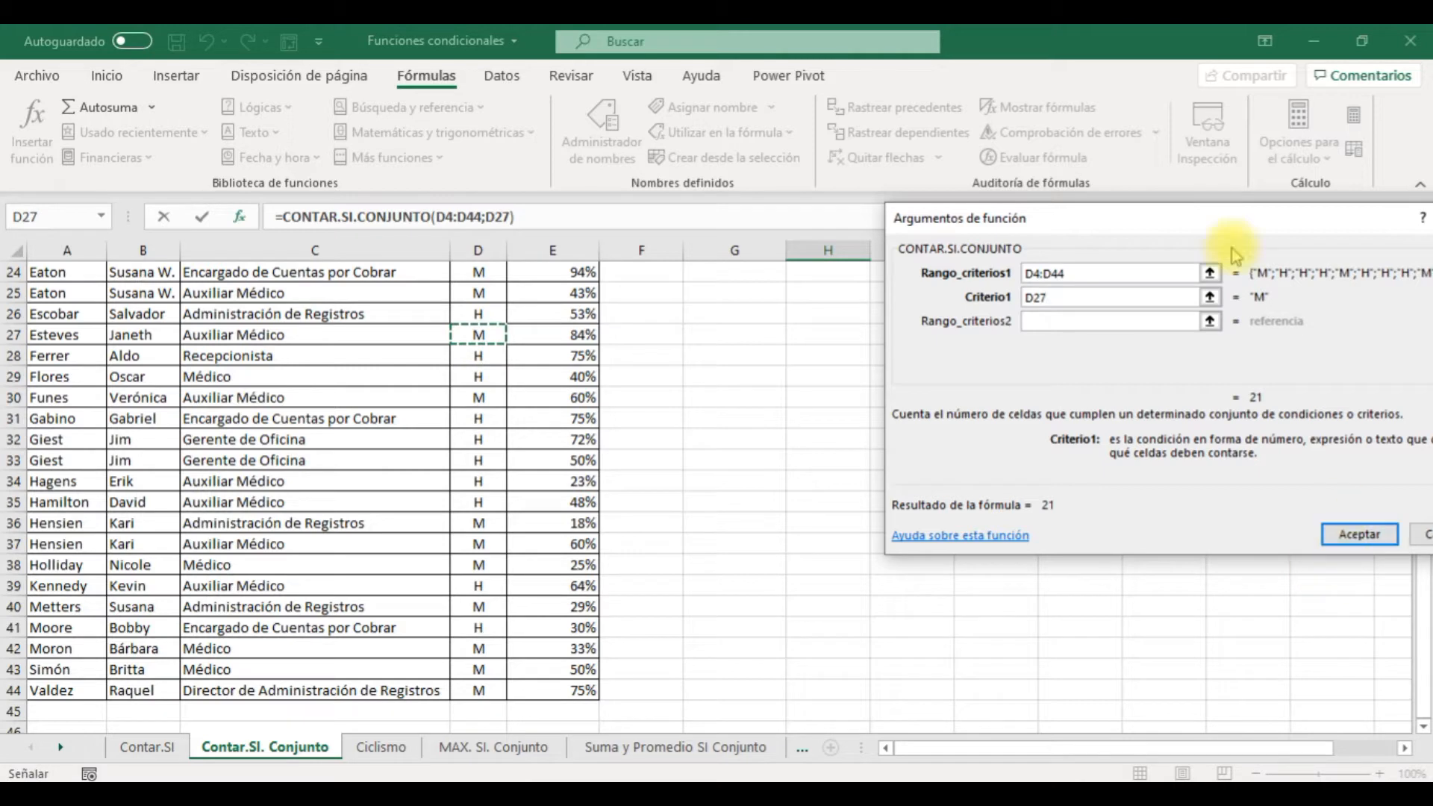
Complete the H4 count of female receptionists with second criteria range C4:C44 and cell C28 (Recepcionista) as its criterion
{"action": "left_click", "coordinate": [1115, 322]}
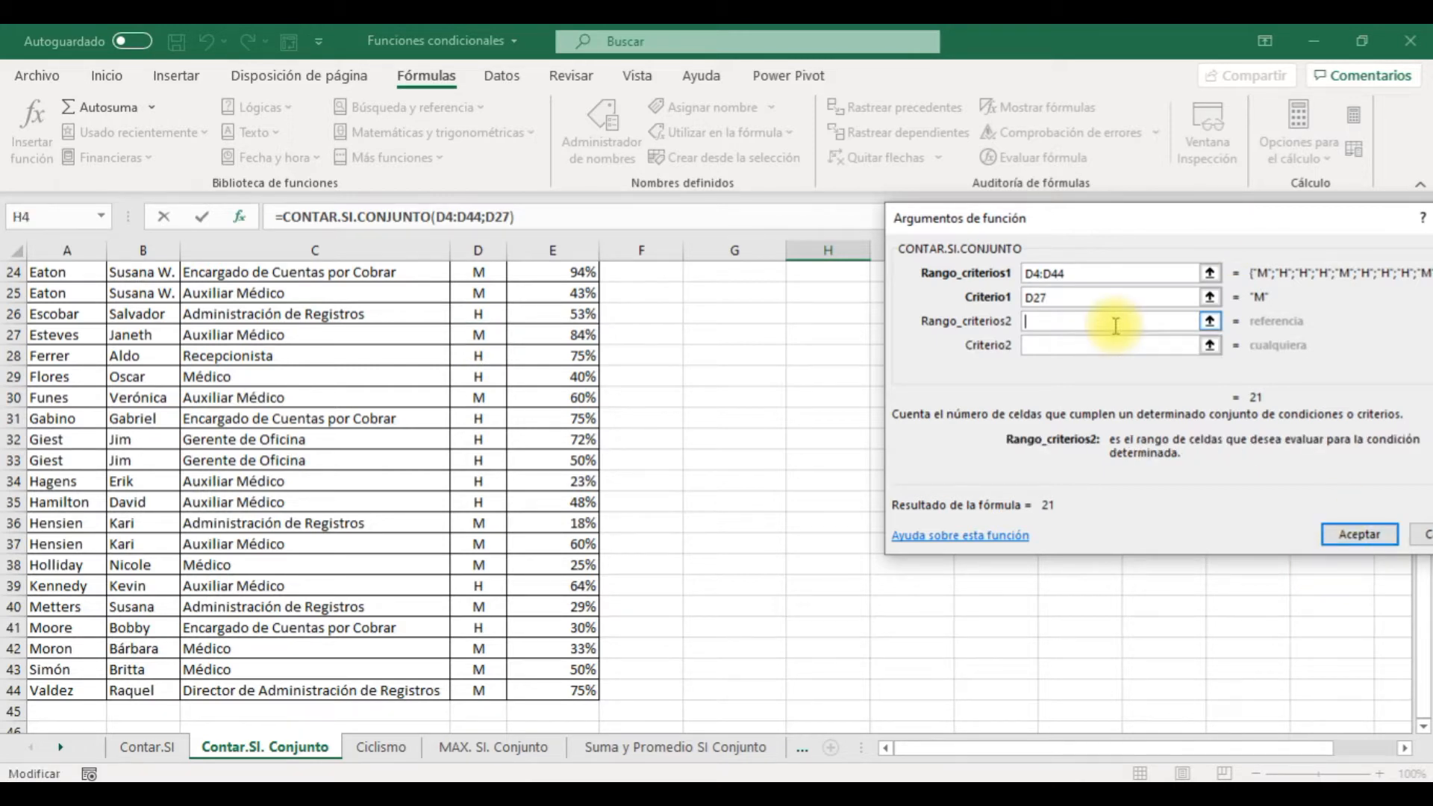
{"action": "left_click", "coordinate": [1210, 323]}
{"action": "left_click_drag", "start_coordinate": [1426, 606], "coordinate": [1403, 310]}
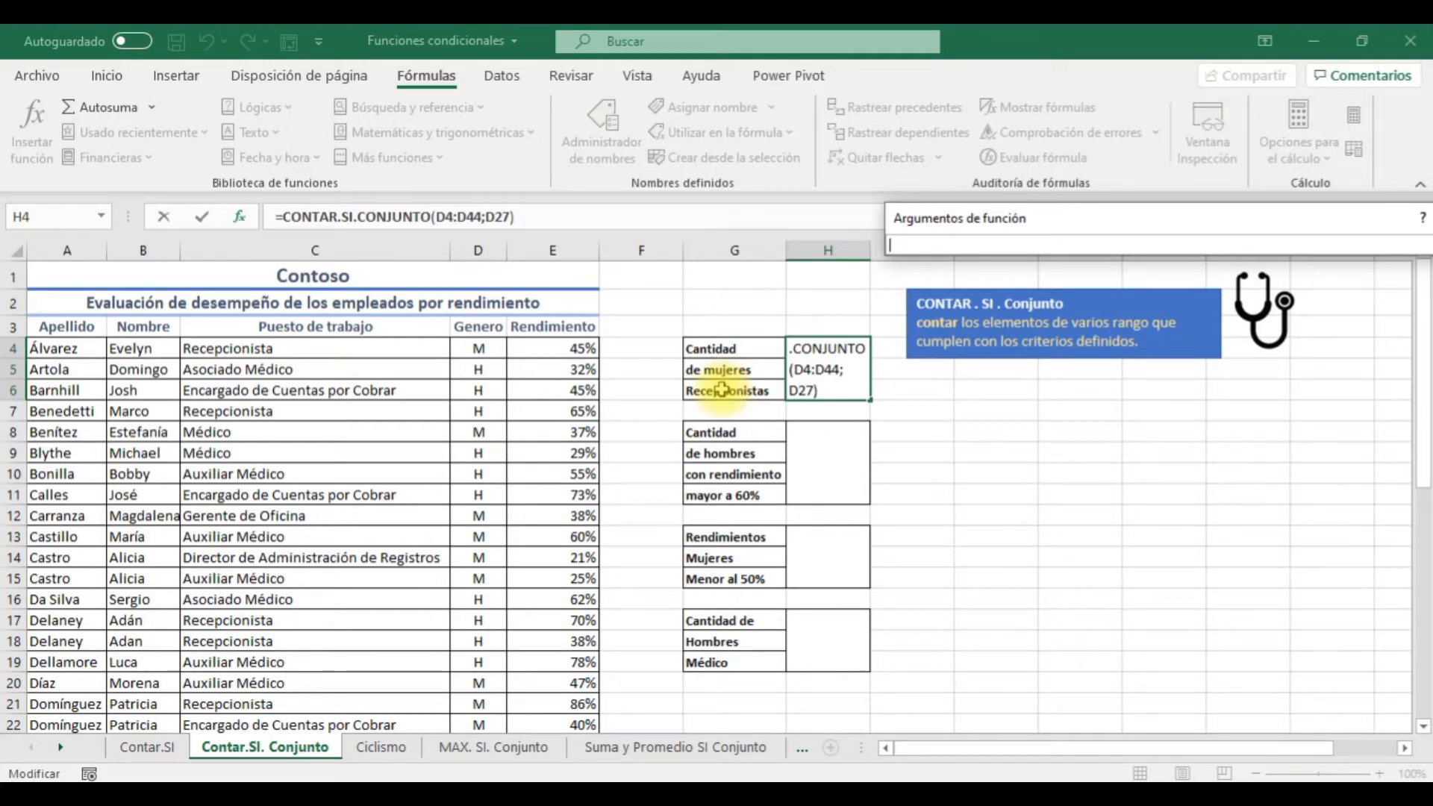
{"action": "left_click_drag", "start_coordinate": [384, 348], "coordinate": [378, 754]}
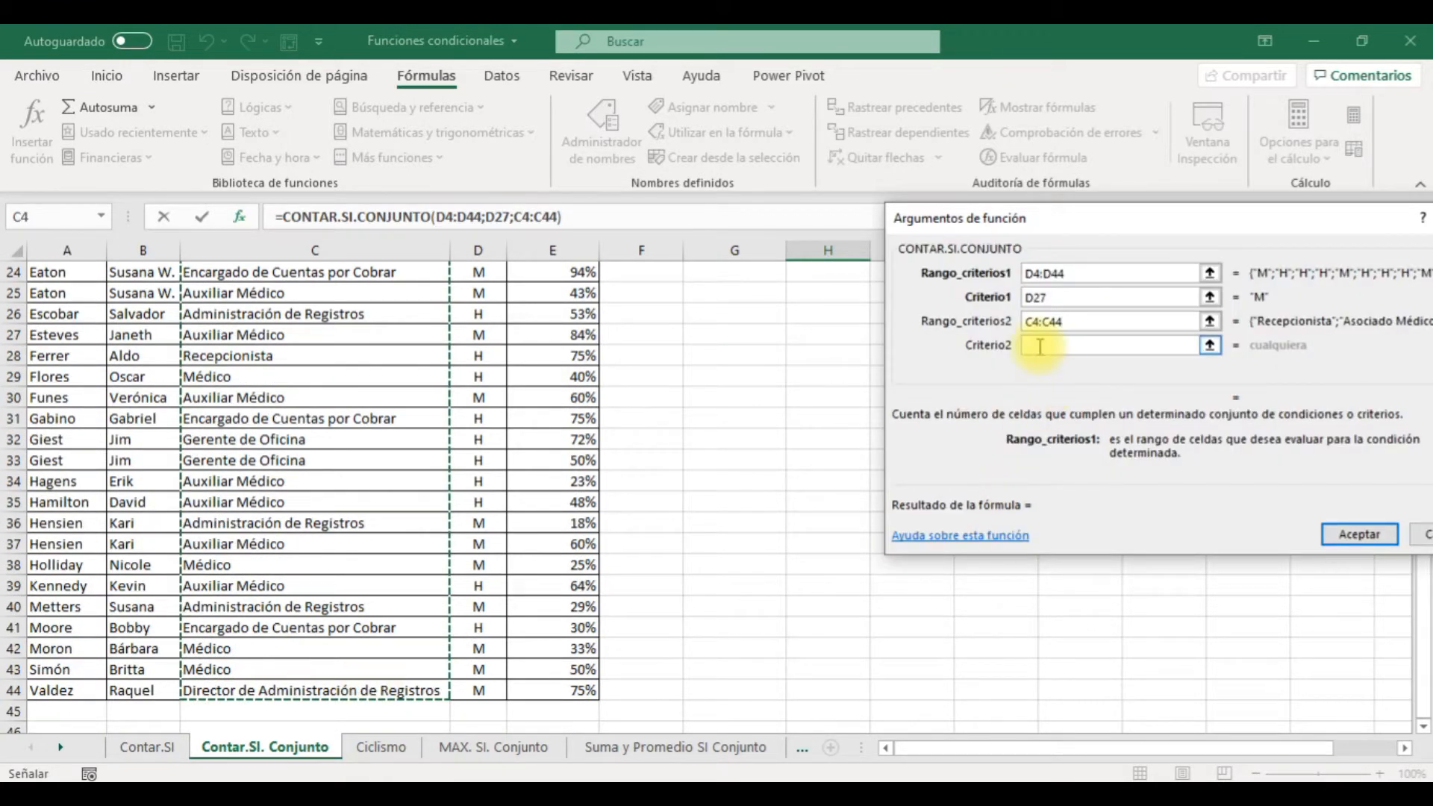
{"action": "left_click", "coordinate": [1040, 346]}
{"action": "left_click", "coordinate": [223, 358]}
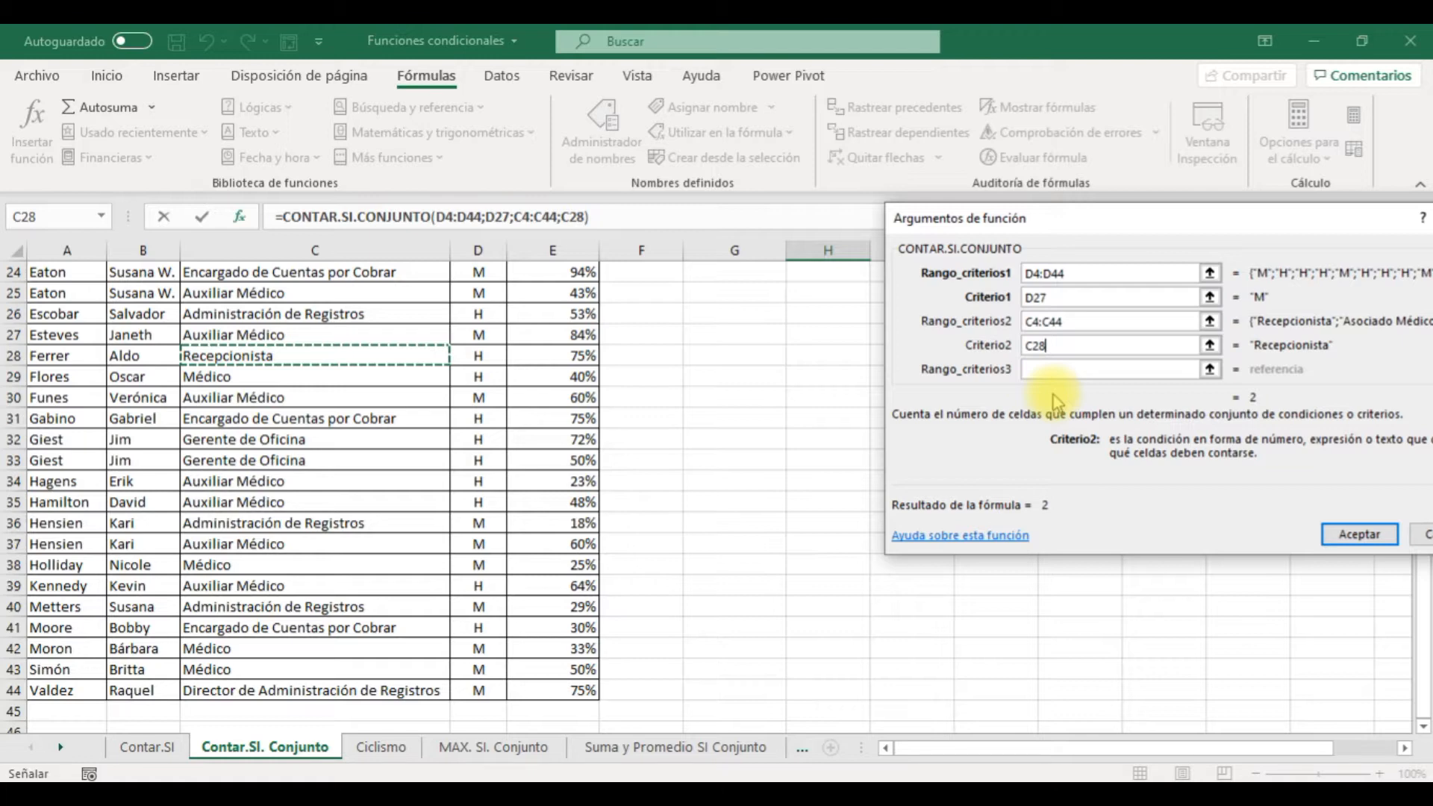
{"action": "key", "text": "Return"}
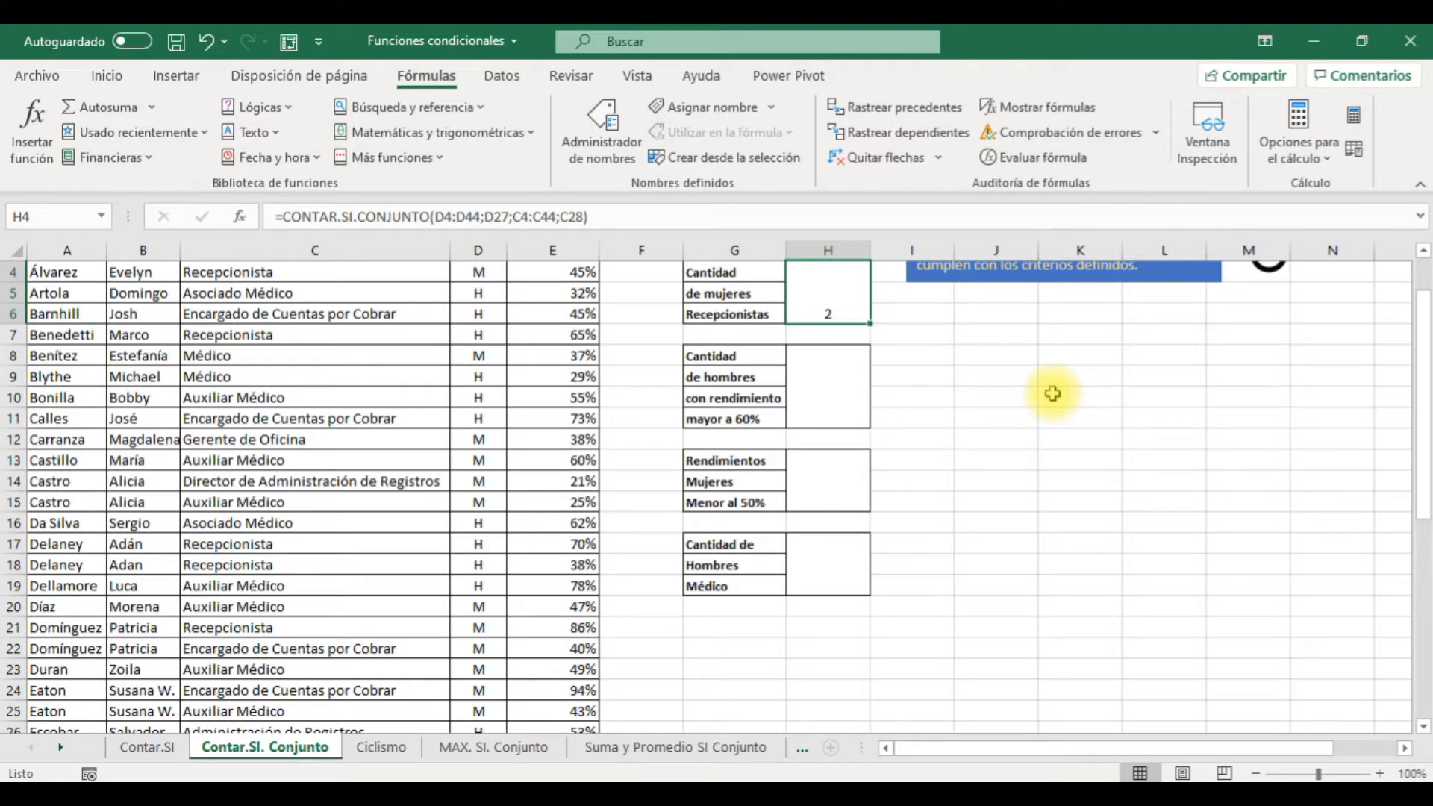
Start CONTAR.SI.CONJUNTO in cell H8 with first criteria range D4:D44 and cell D28 (H) as its criterion
{"action": "left_click", "coordinate": [821, 369]}
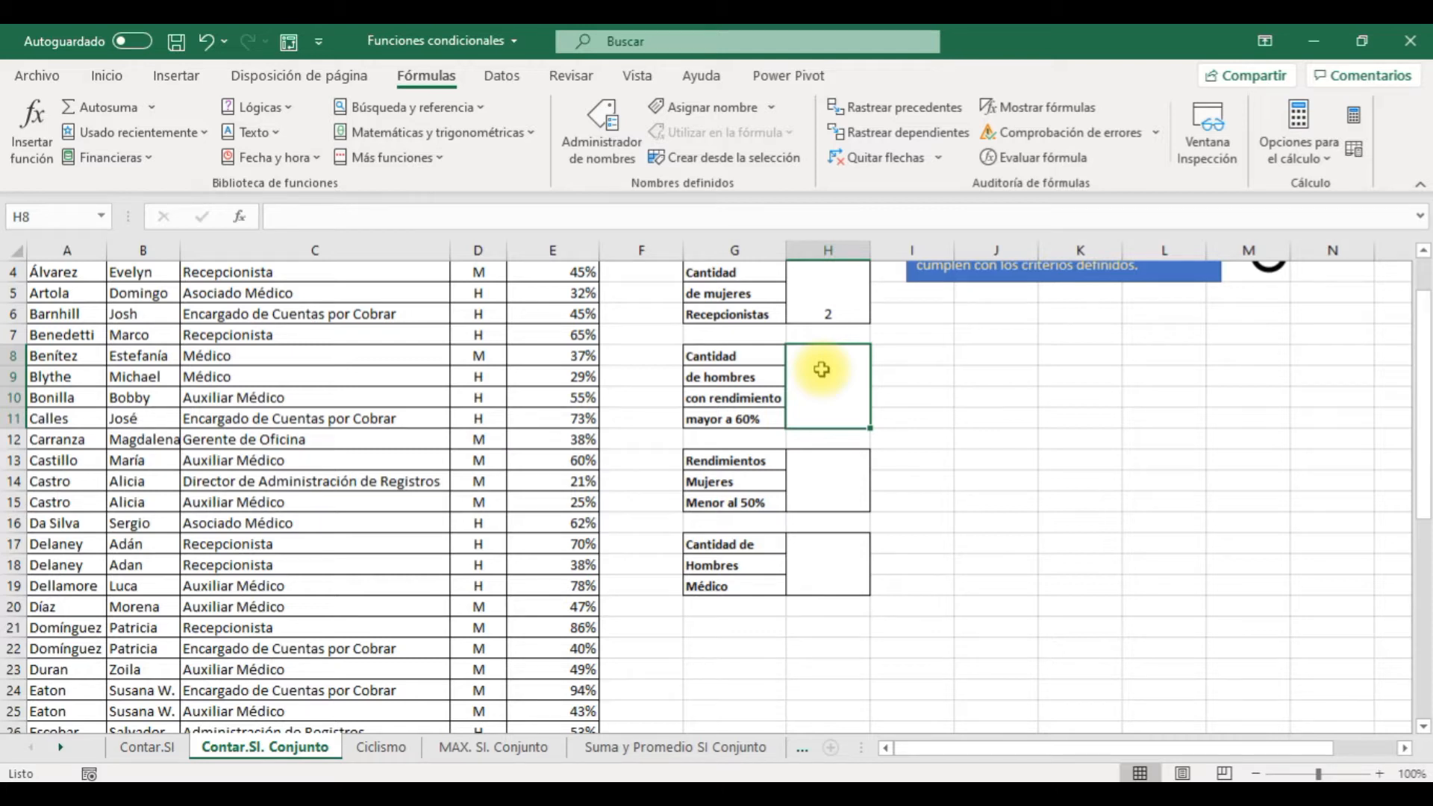
{"action": "left_click", "coordinate": [421, 158]}
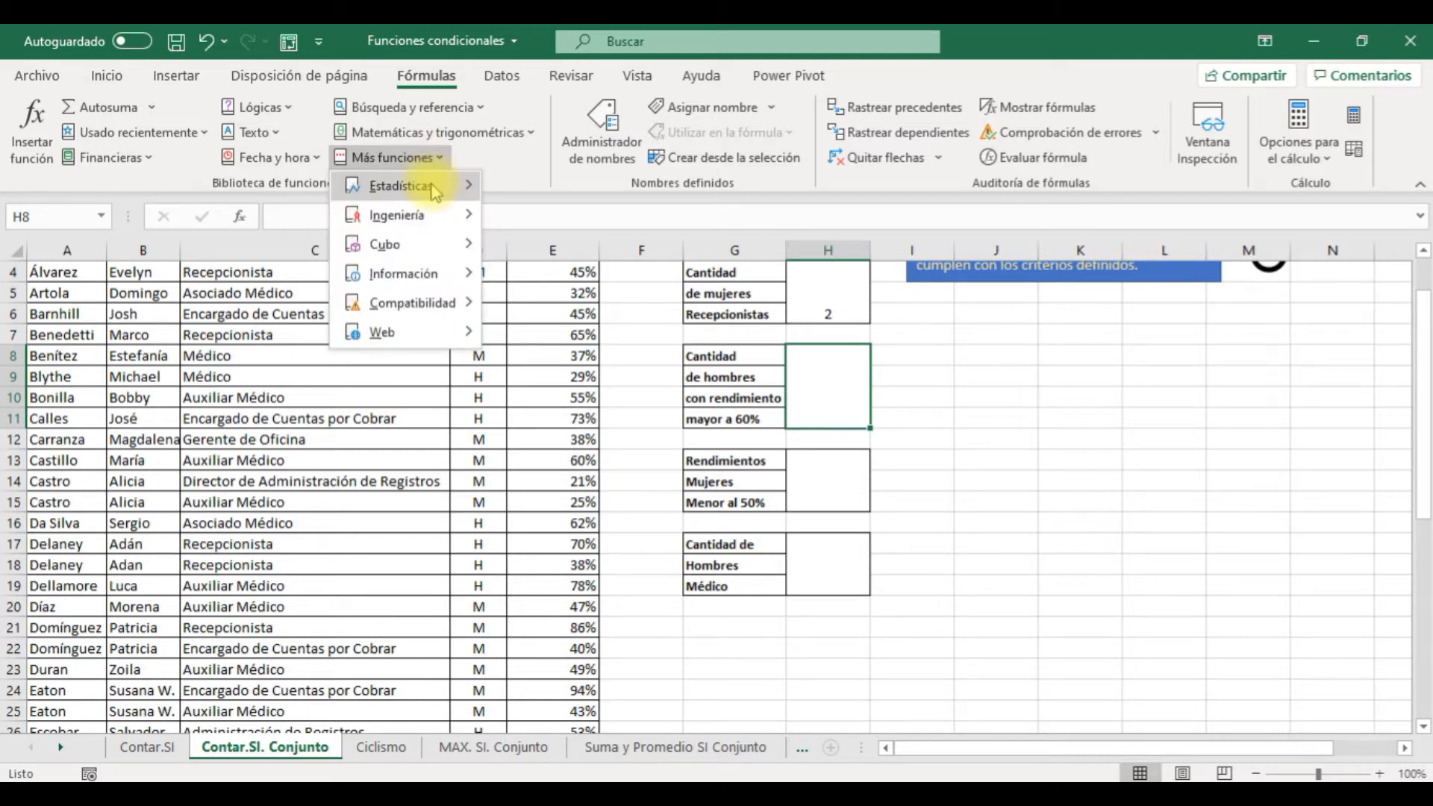
{"action": "mouse_move", "coordinate": [437, 186]}
{"action": "left_click", "coordinate": [597, 394]}
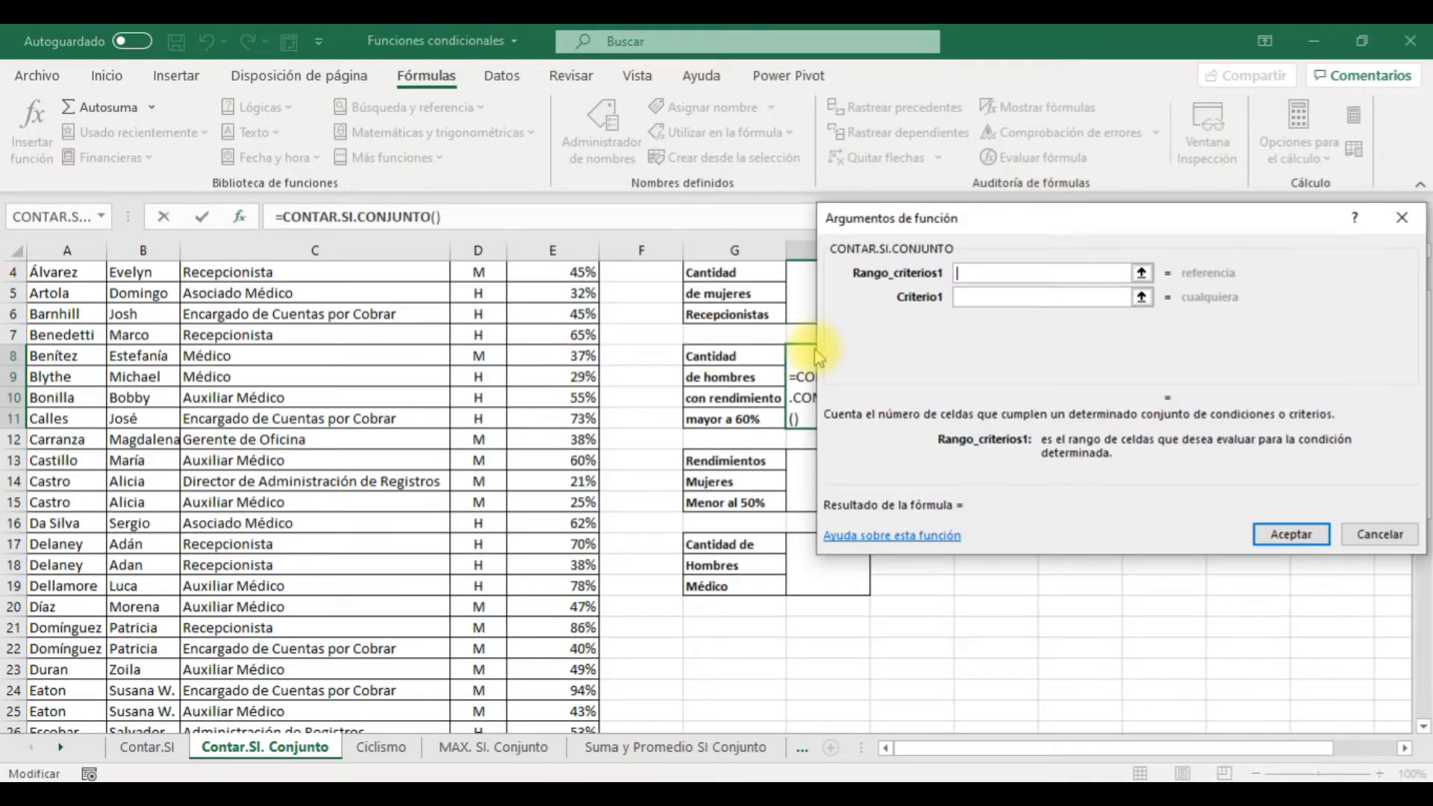
{"action": "left_click", "coordinate": [1141, 273]}
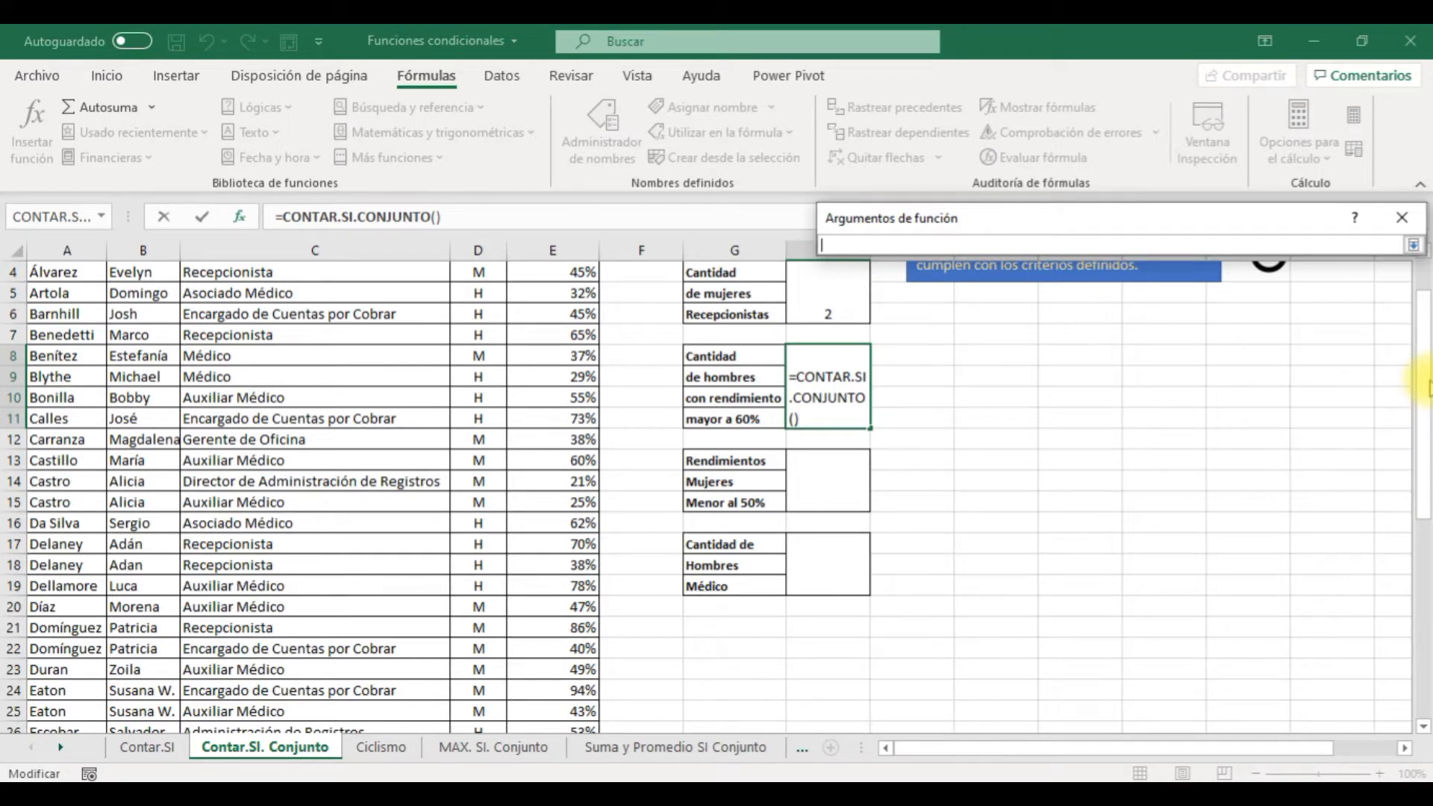
{"action": "scroll", "coordinate": [1418, 374], "scroll_direction": "up", "scroll_amount": 1}
{"action": "left_click_drag", "start_coordinate": [495, 352], "coordinate": [502, 776]}
{"action": "left_click_drag", "start_coordinate": [501, 777], "coordinate": [481, 688]}
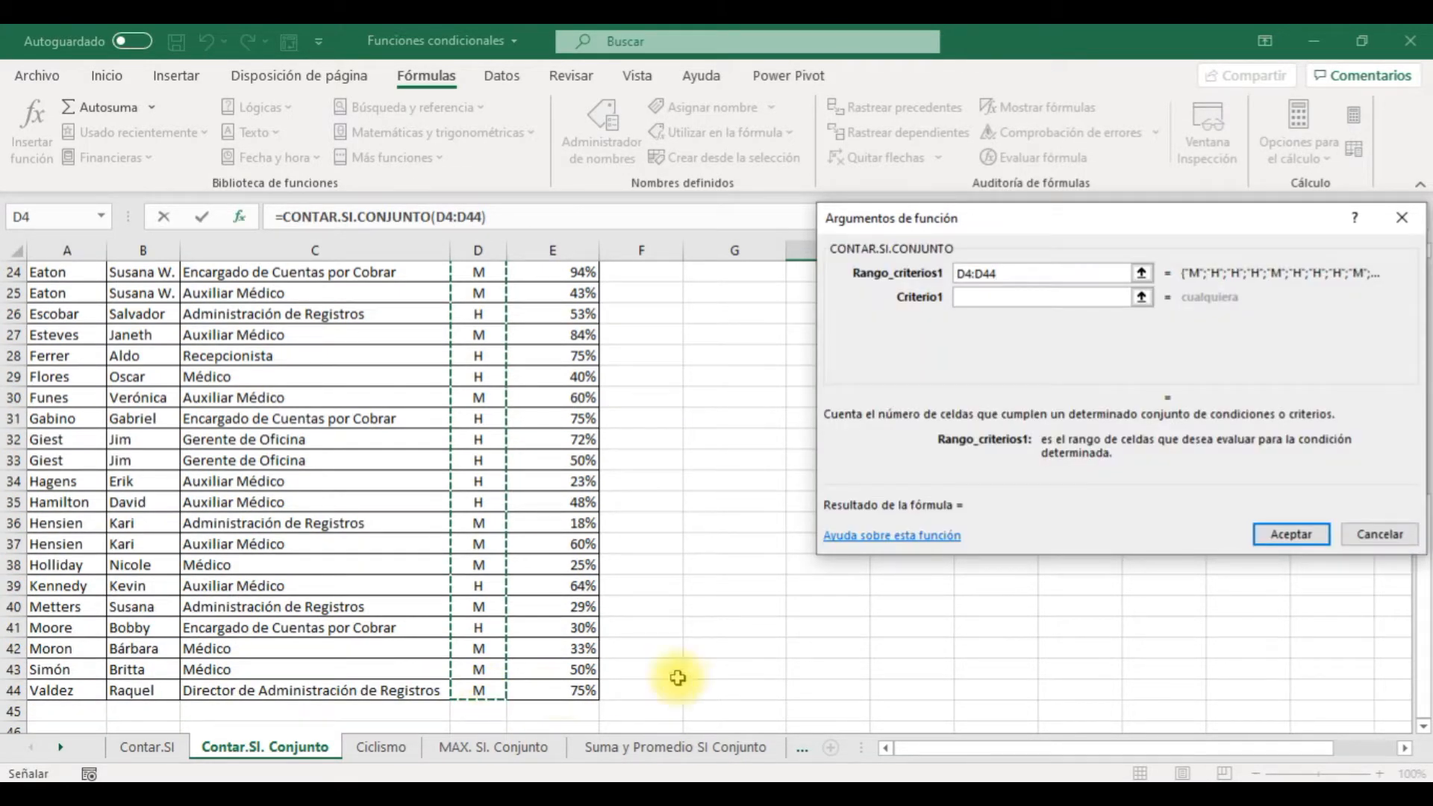
{"action": "left_click", "coordinate": [969, 297]}
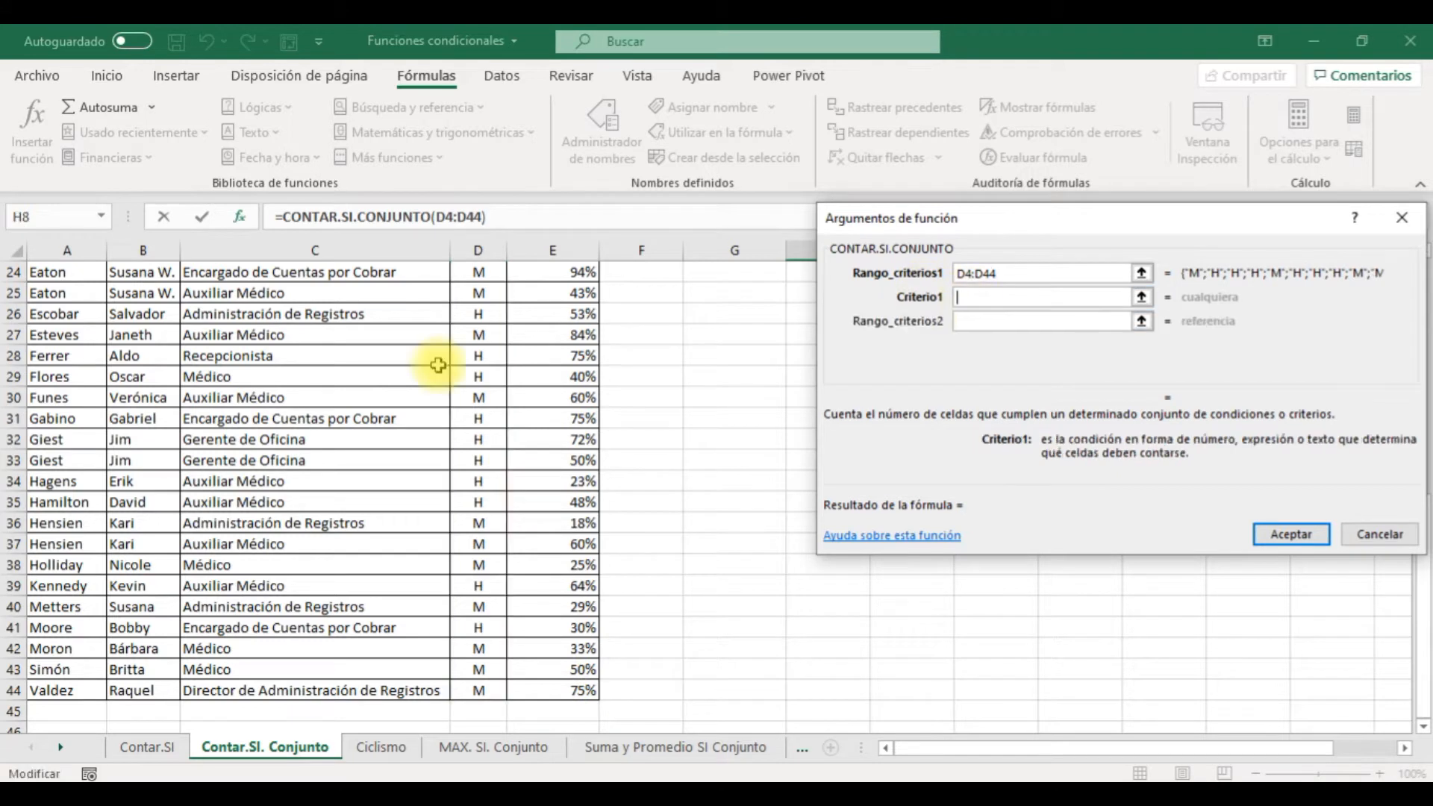
{"action": "left_click", "coordinate": [483, 352]}
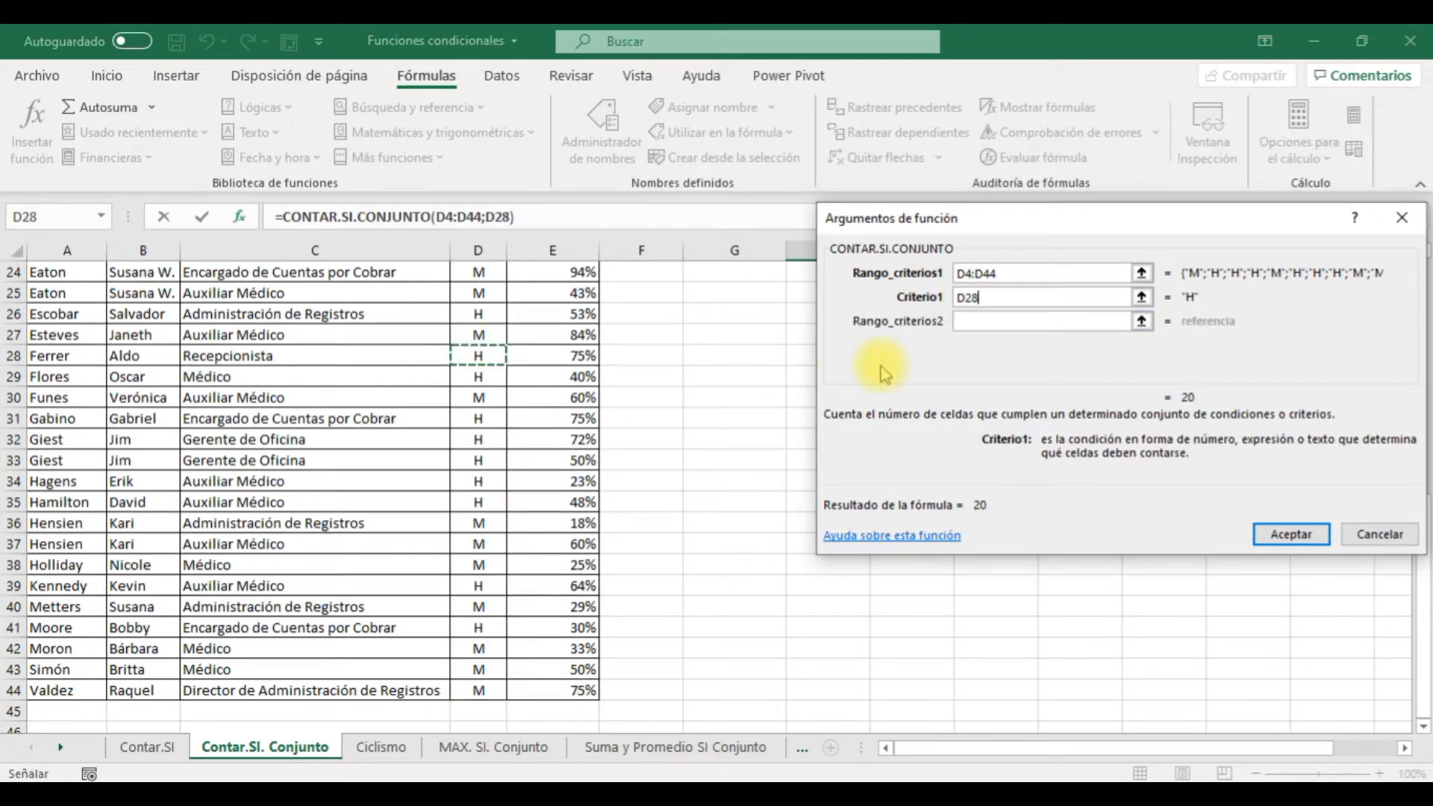
Complete the H8 count of men with performance above 60% using second criteria range E4:E44 and the criterion >60%
{"action": "left_click", "coordinate": [1141, 321]}
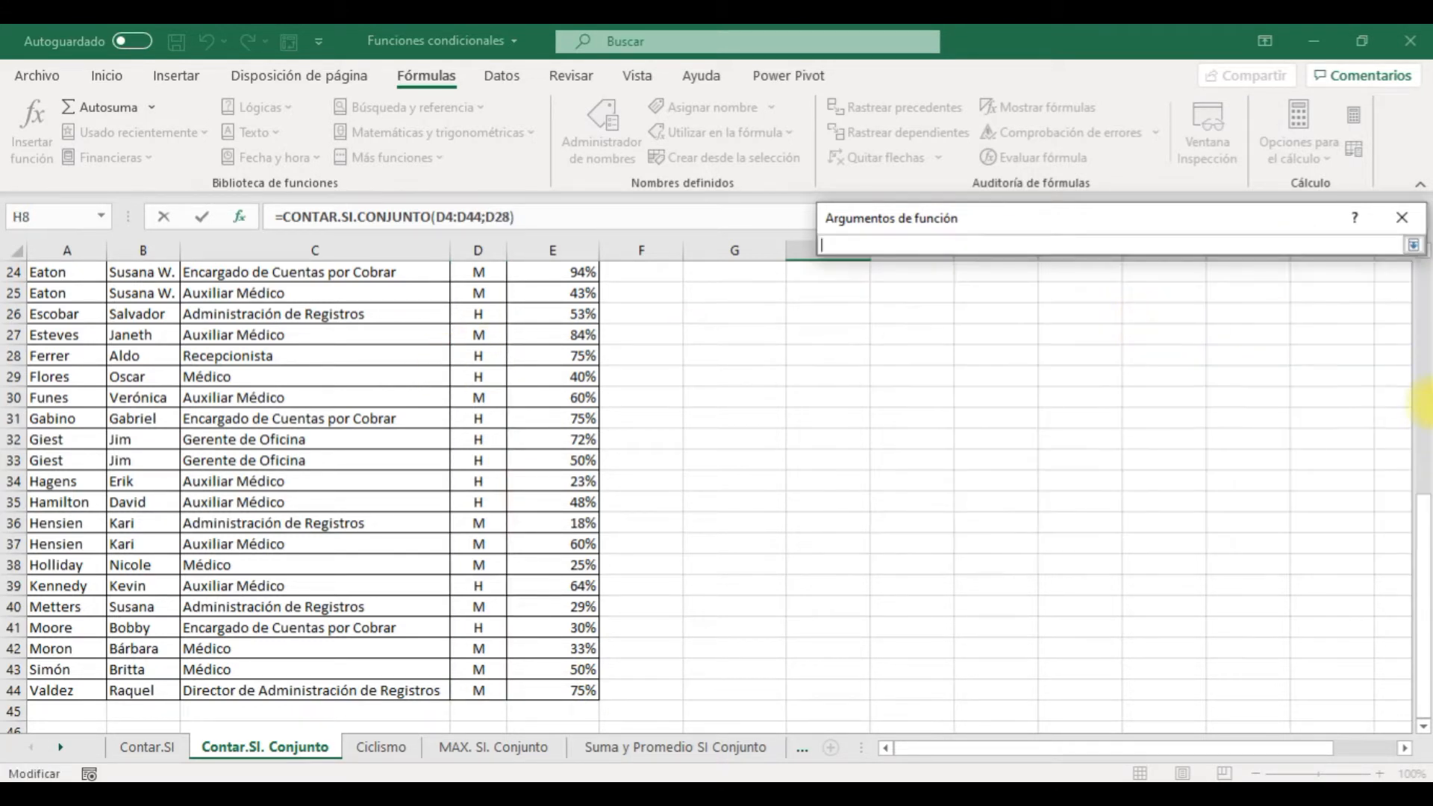
{"action": "left_click_drag", "start_coordinate": [1426, 504], "coordinate": [1426, 272]}
{"action": "left_click_drag", "start_coordinate": [537, 348], "coordinate": [547, 690]}
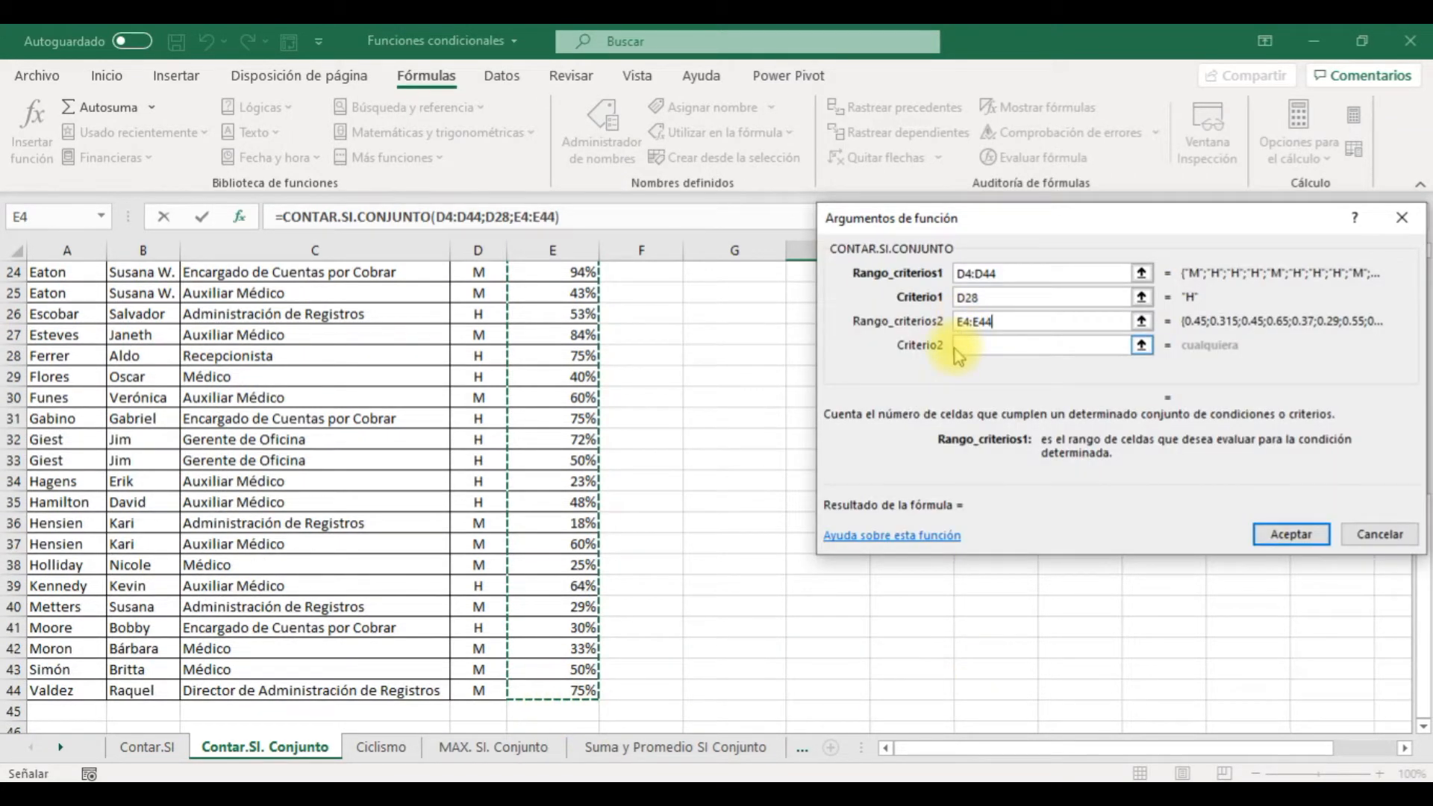
{"action": "left_click", "coordinate": [967, 344]}
{"action": "type", "text": ">"}
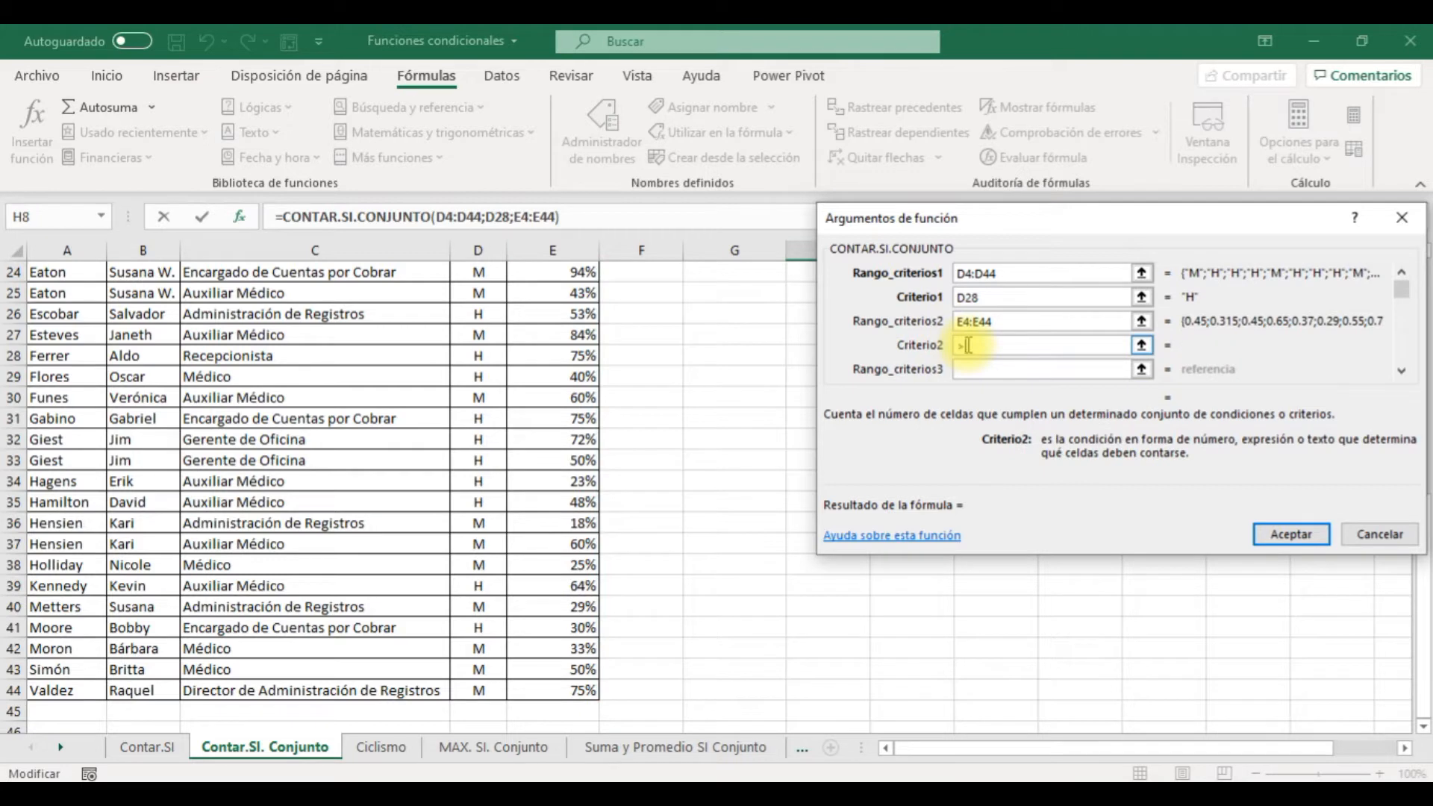
{"action": "type", "text": "60%"}
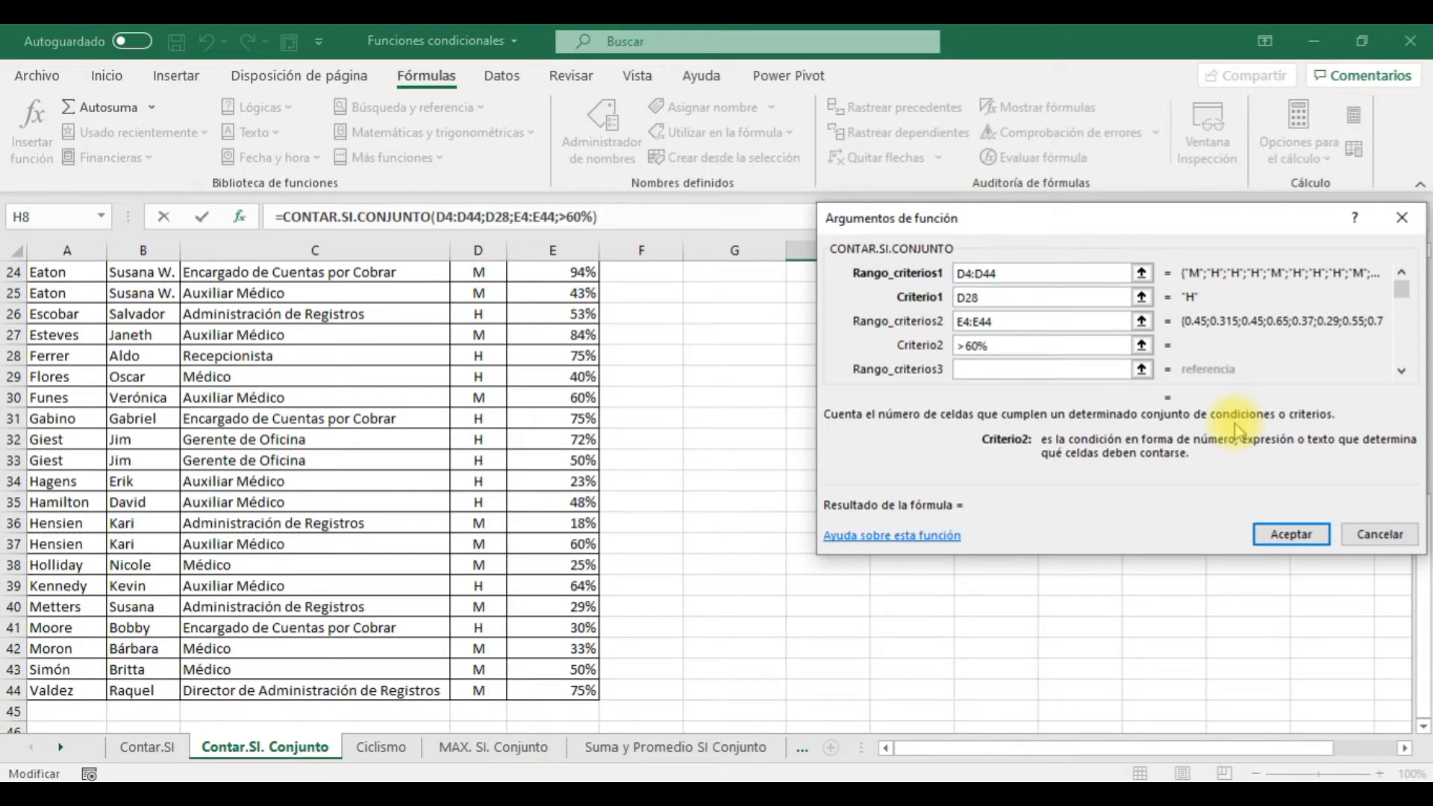
{"action": "key", "text": "Return"}
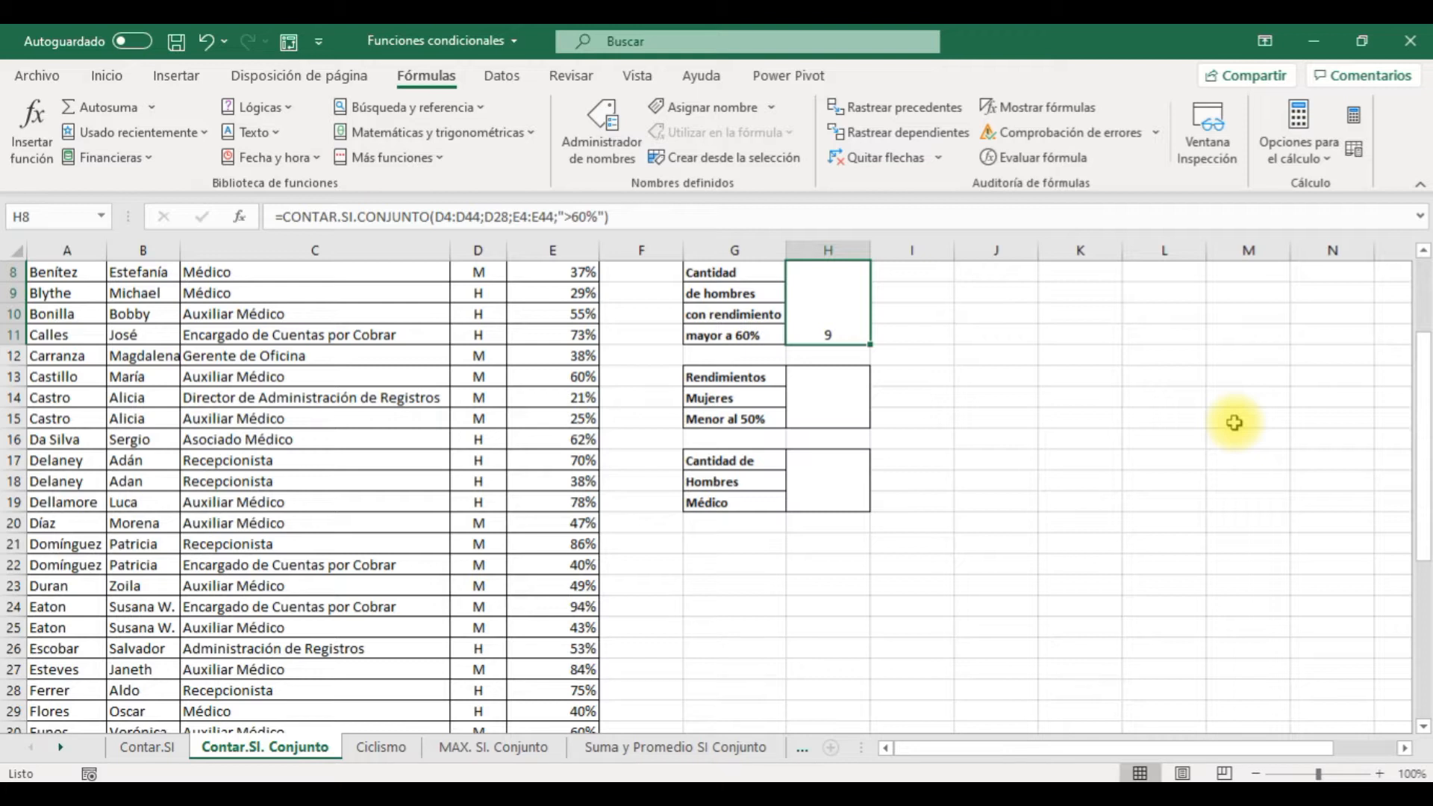
Start CONTAR.SI.CONJUNTO in cell H13 with first criteria range D4:D44 and cell D27 (M) as its criterion
{"action": "left_click", "coordinate": [857, 405]}
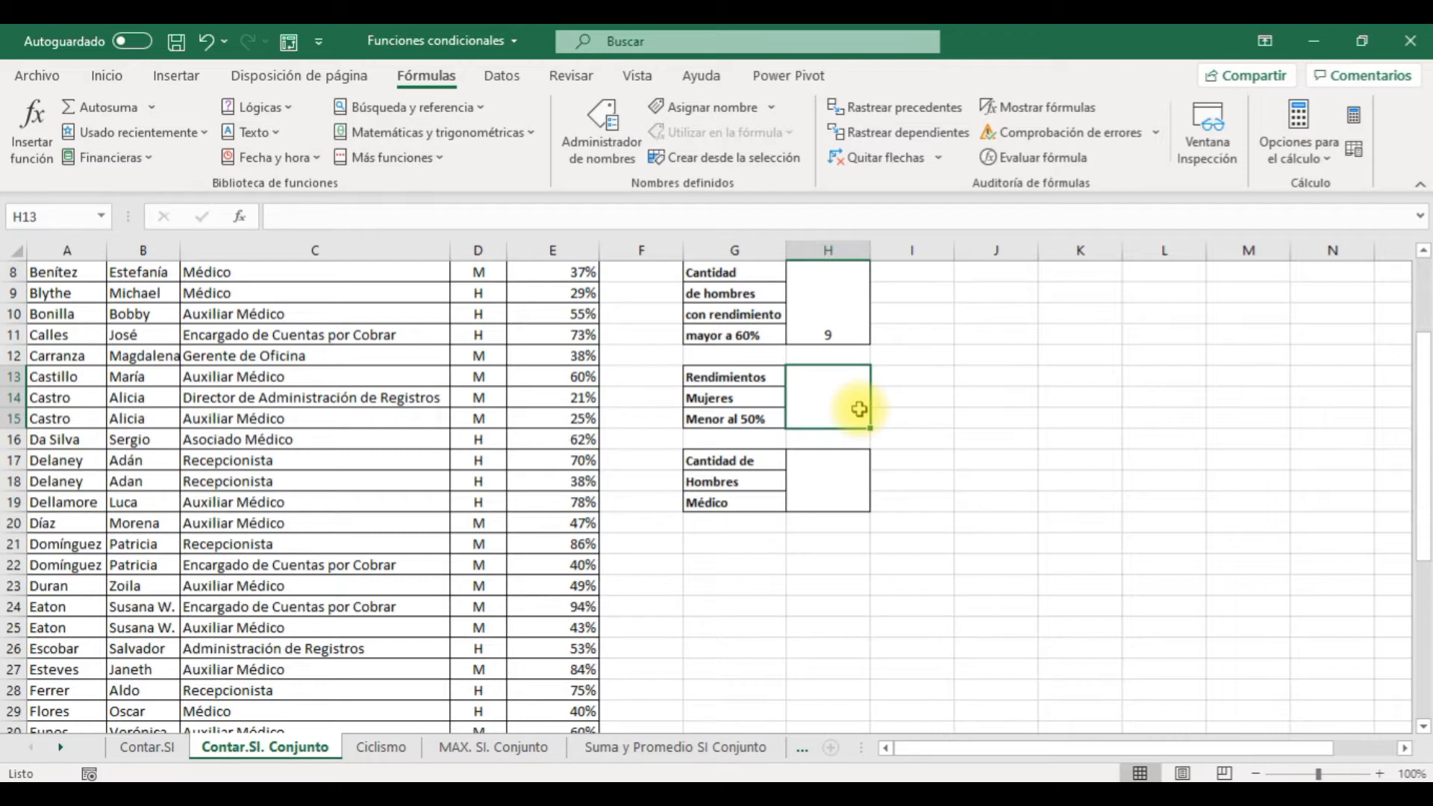
{"action": "left_click", "coordinate": [439, 158]}
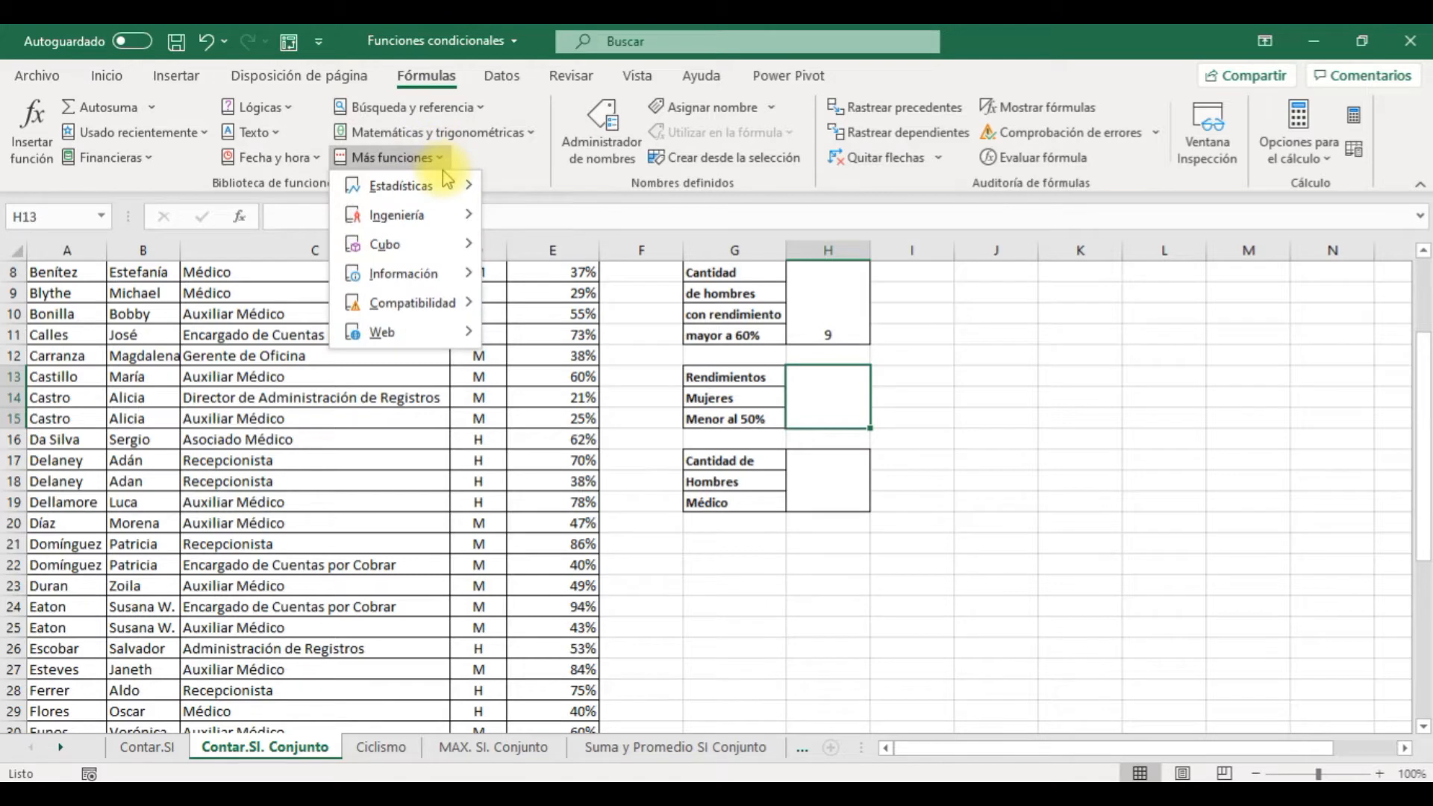
{"action": "mouse_move", "coordinate": [450, 189]}
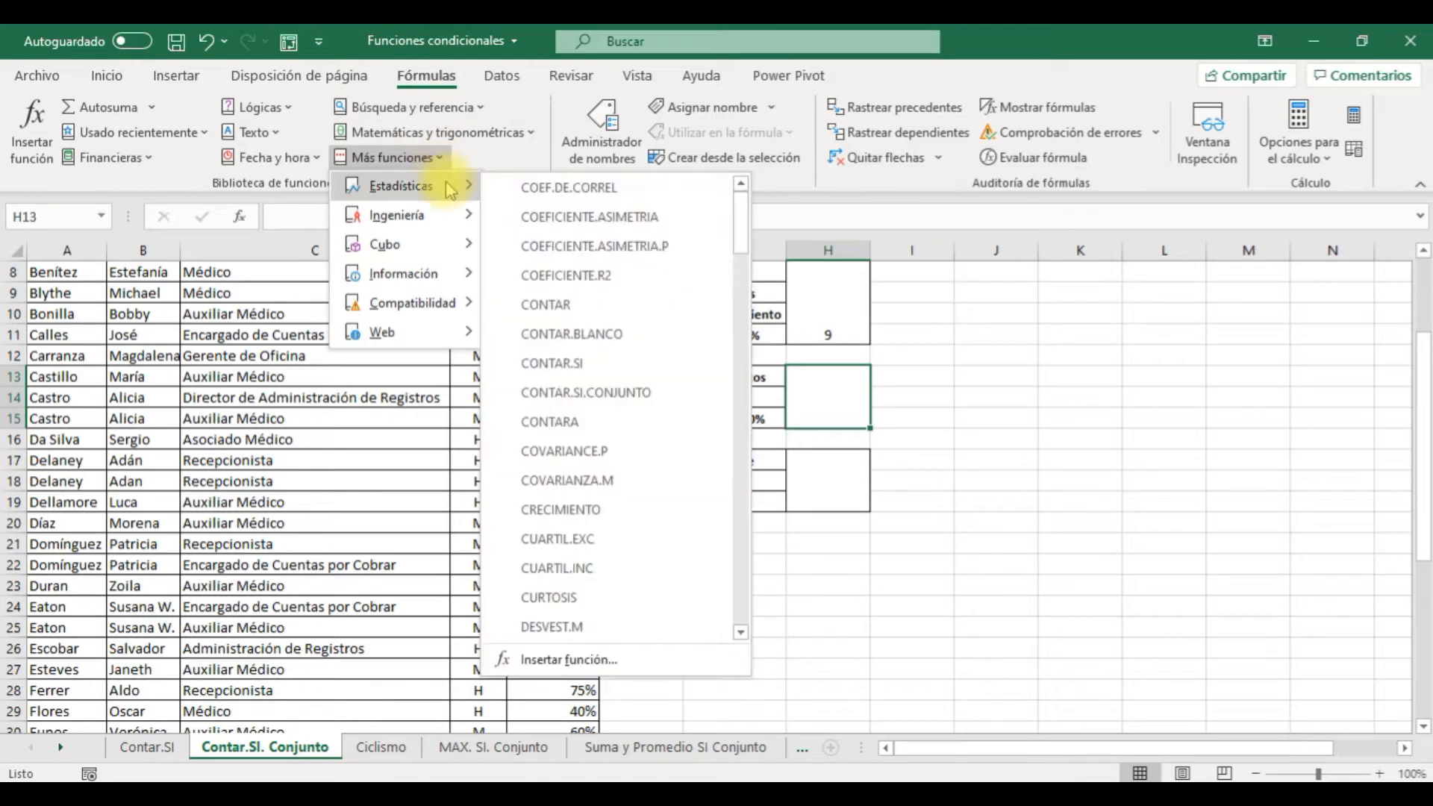
{"action": "left_click", "coordinate": [631, 409]}
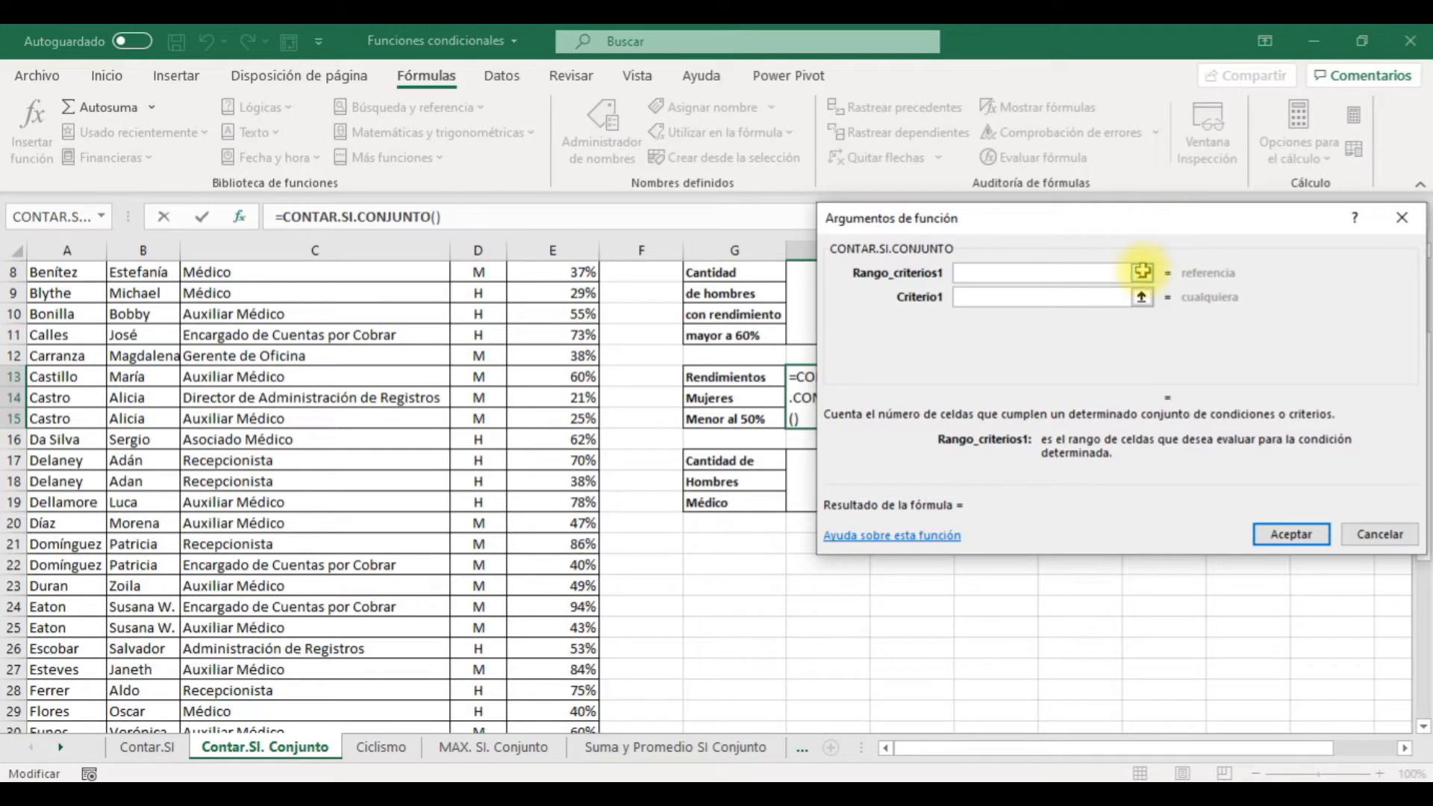
{"action": "left_click", "coordinate": [1141, 273]}
{"action": "left_click_drag", "start_coordinate": [1423, 394], "coordinate": [1423, 317]}
{"action": "left_click_drag", "start_coordinate": [478, 347], "coordinate": [469, 683]}
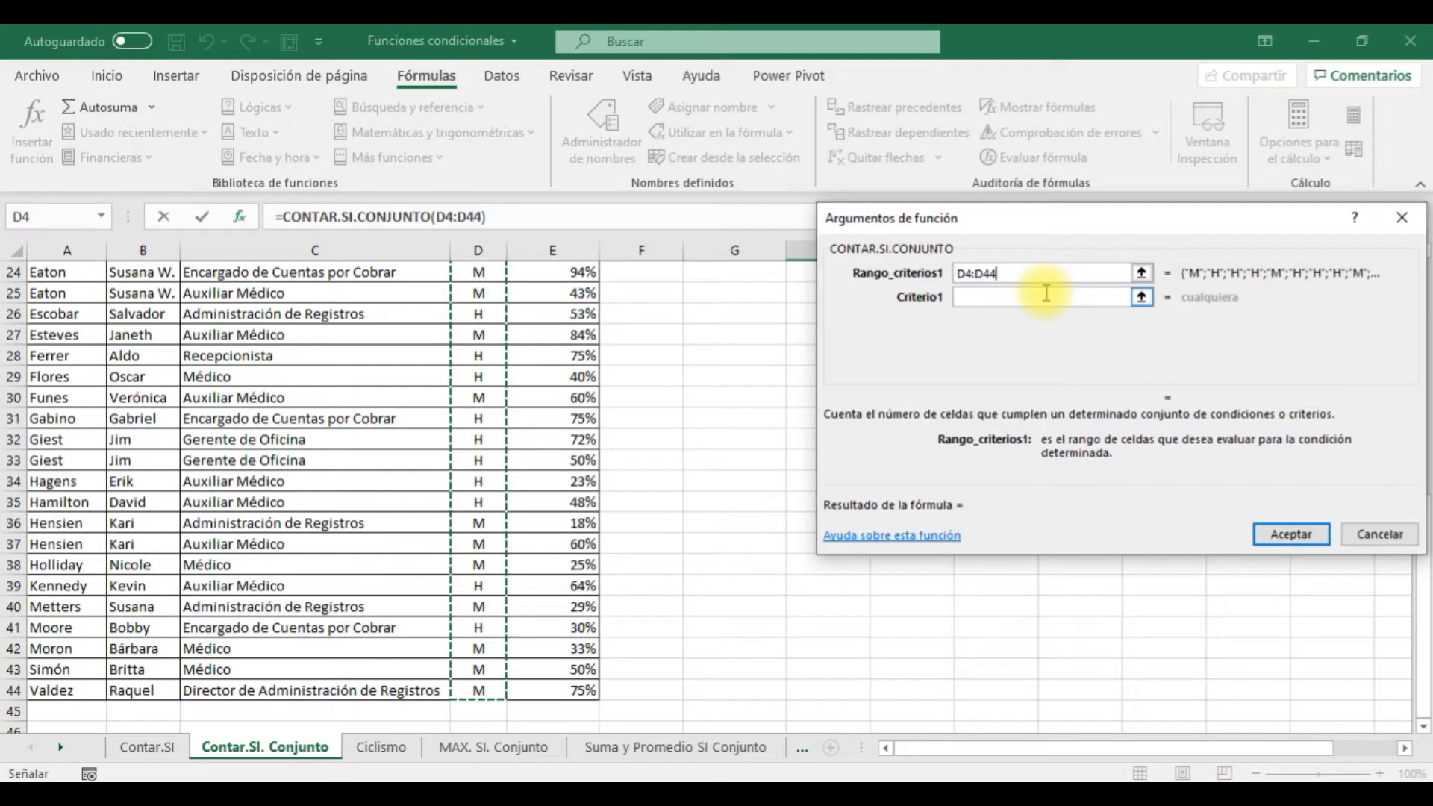
{"action": "key", "text": "Tab"}
{"action": "left_click", "coordinate": [478, 334]}
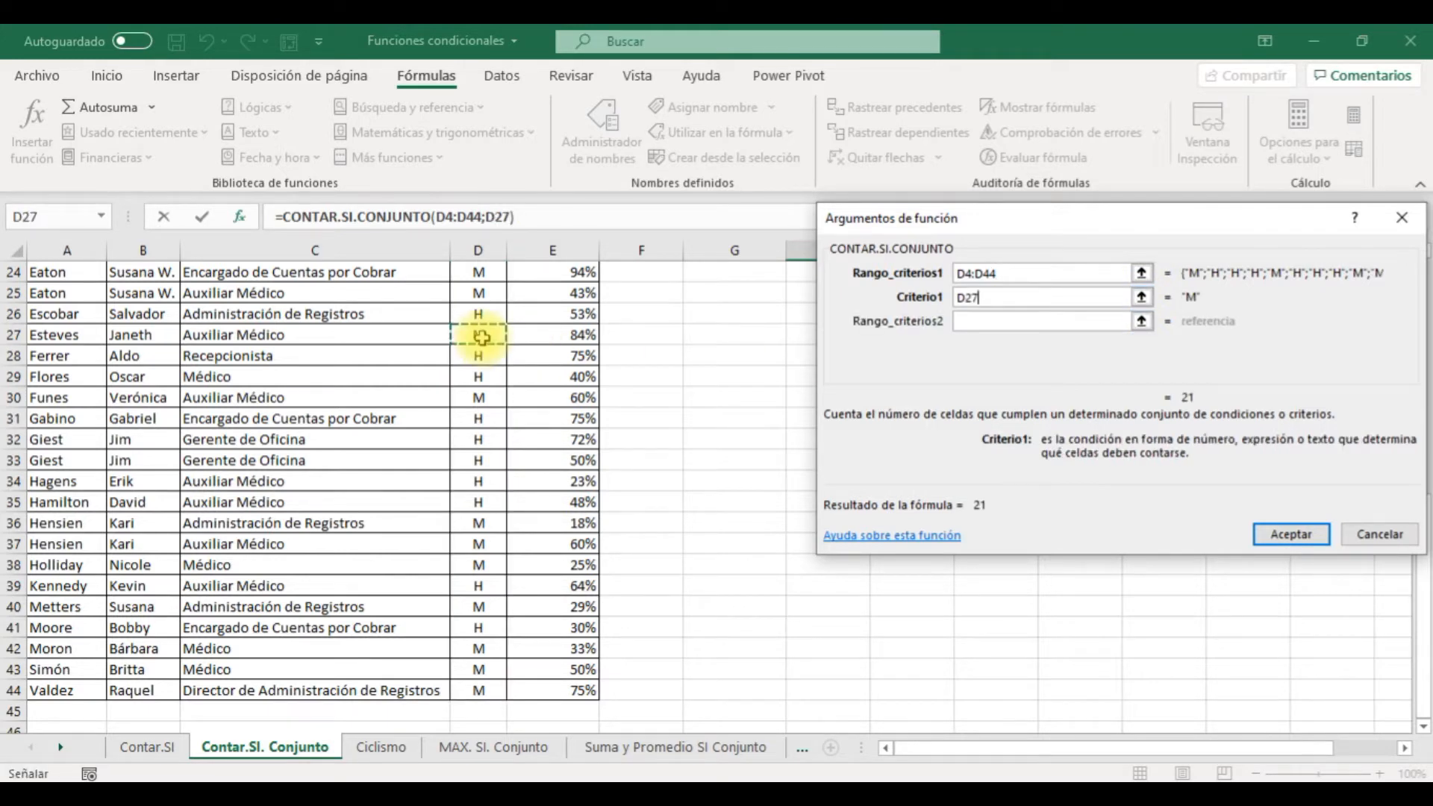
Complete the H13 count of women with performance below 50% using second criteria range E4:E44 and the criterion <50%
{"action": "left_click", "coordinate": [969, 321]}
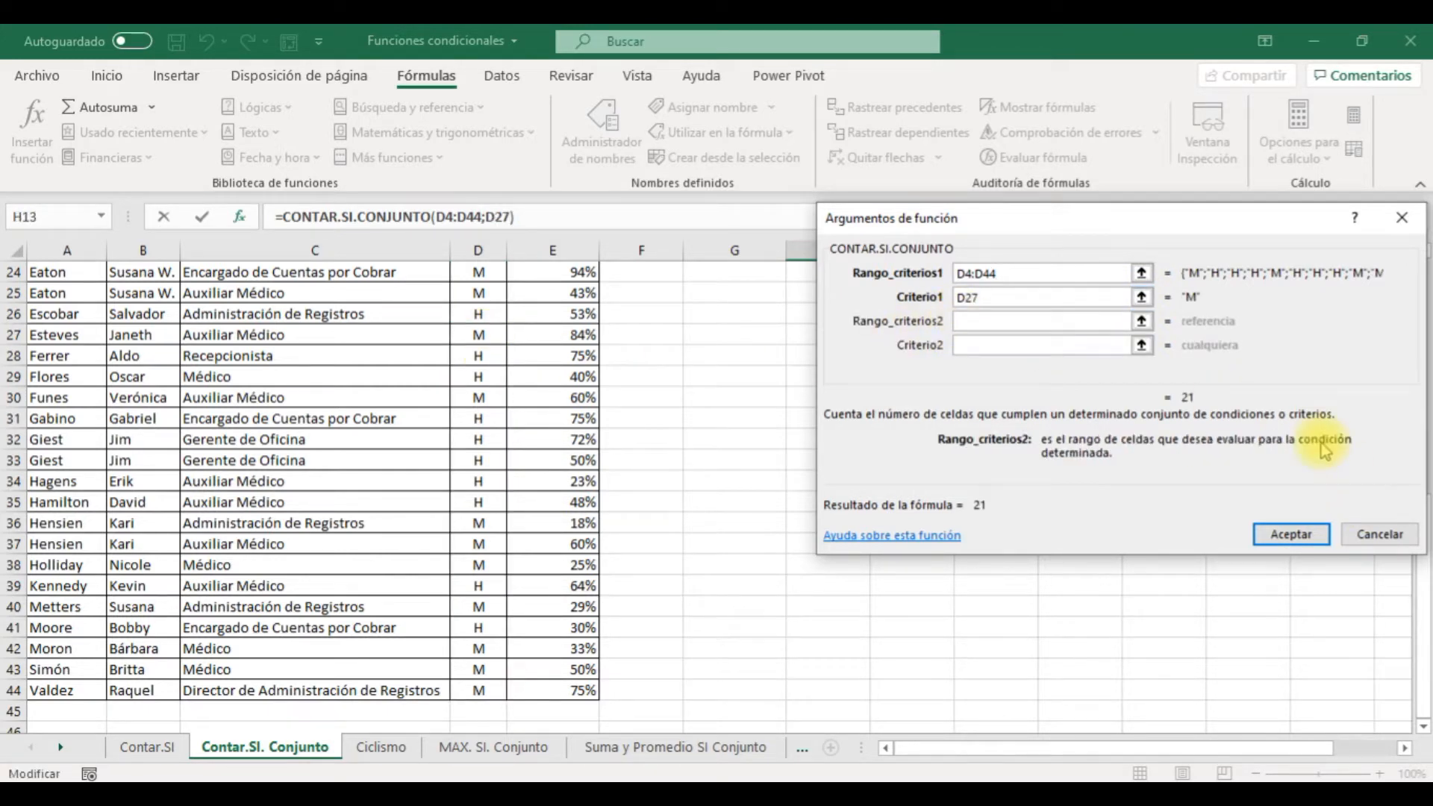
{"action": "left_click", "coordinate": [1141, 320]}
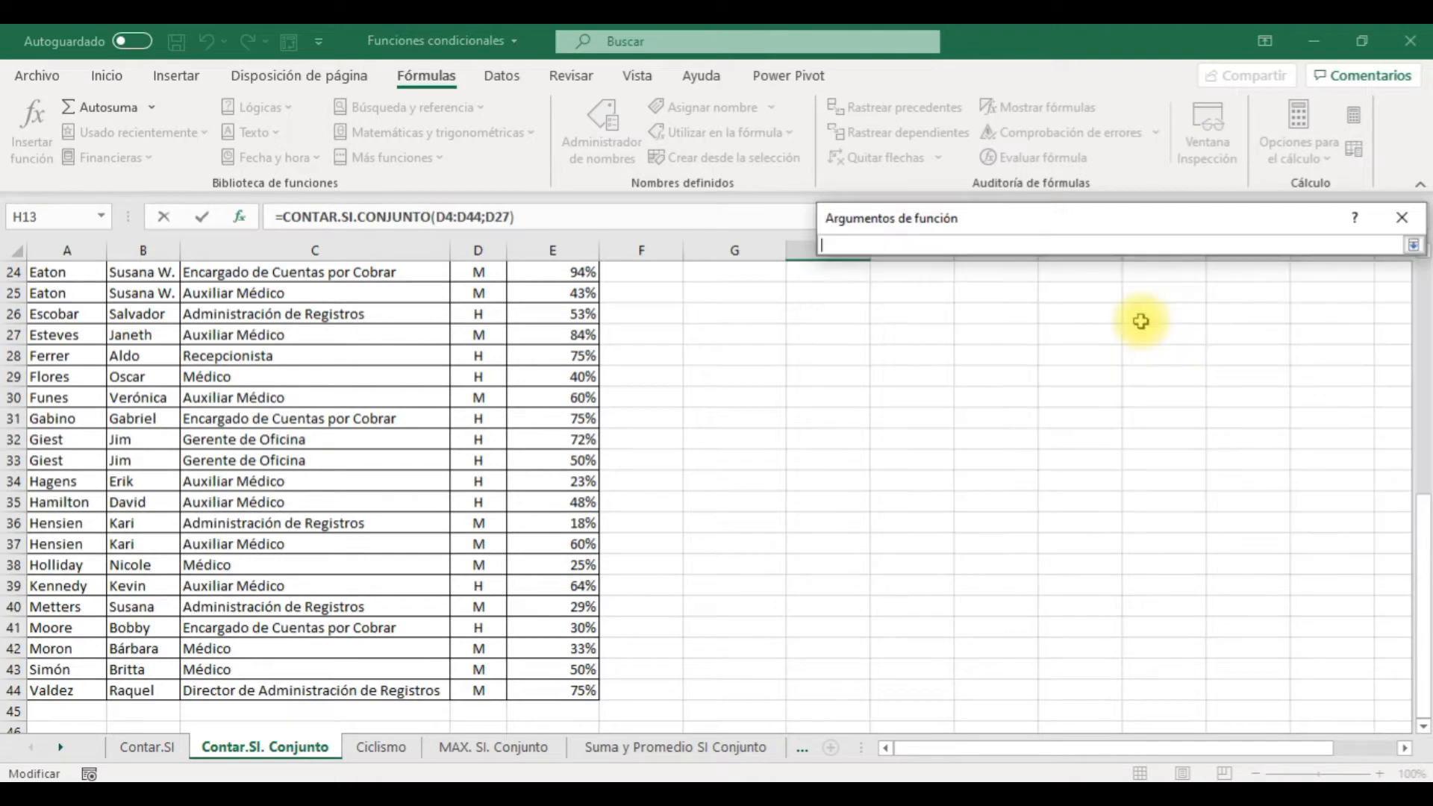
{"action": "left_click_drag", "start_coordinate": [1427, 608], "coordinate": [1427, 365]}
{"action": "left_click_drag", "start_coordinate": [567, 348], "coordinate": [555, 705]}
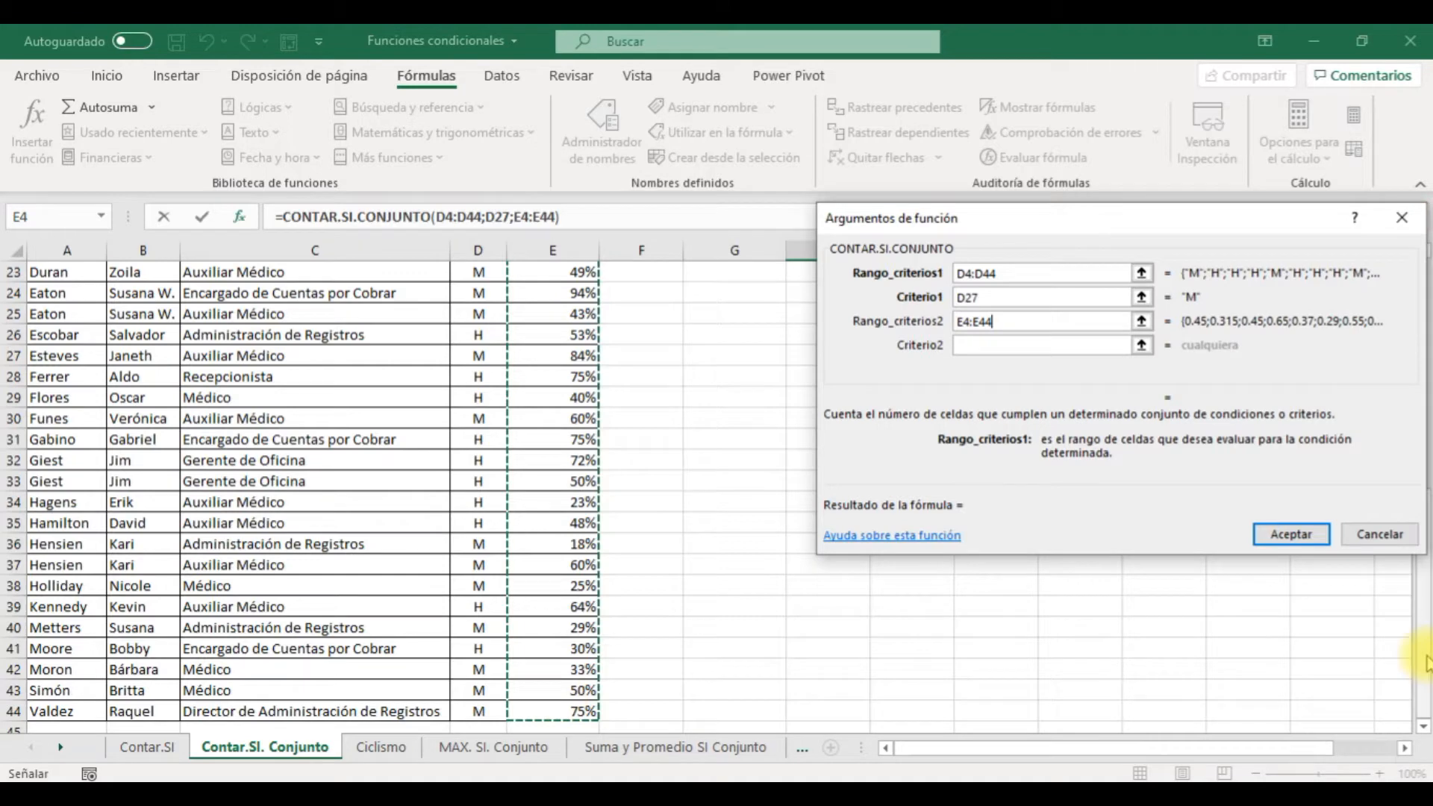
{"action": "left_click_drag", "start_coordinate": [1400, 376], "coordinate": [1322, 402]}
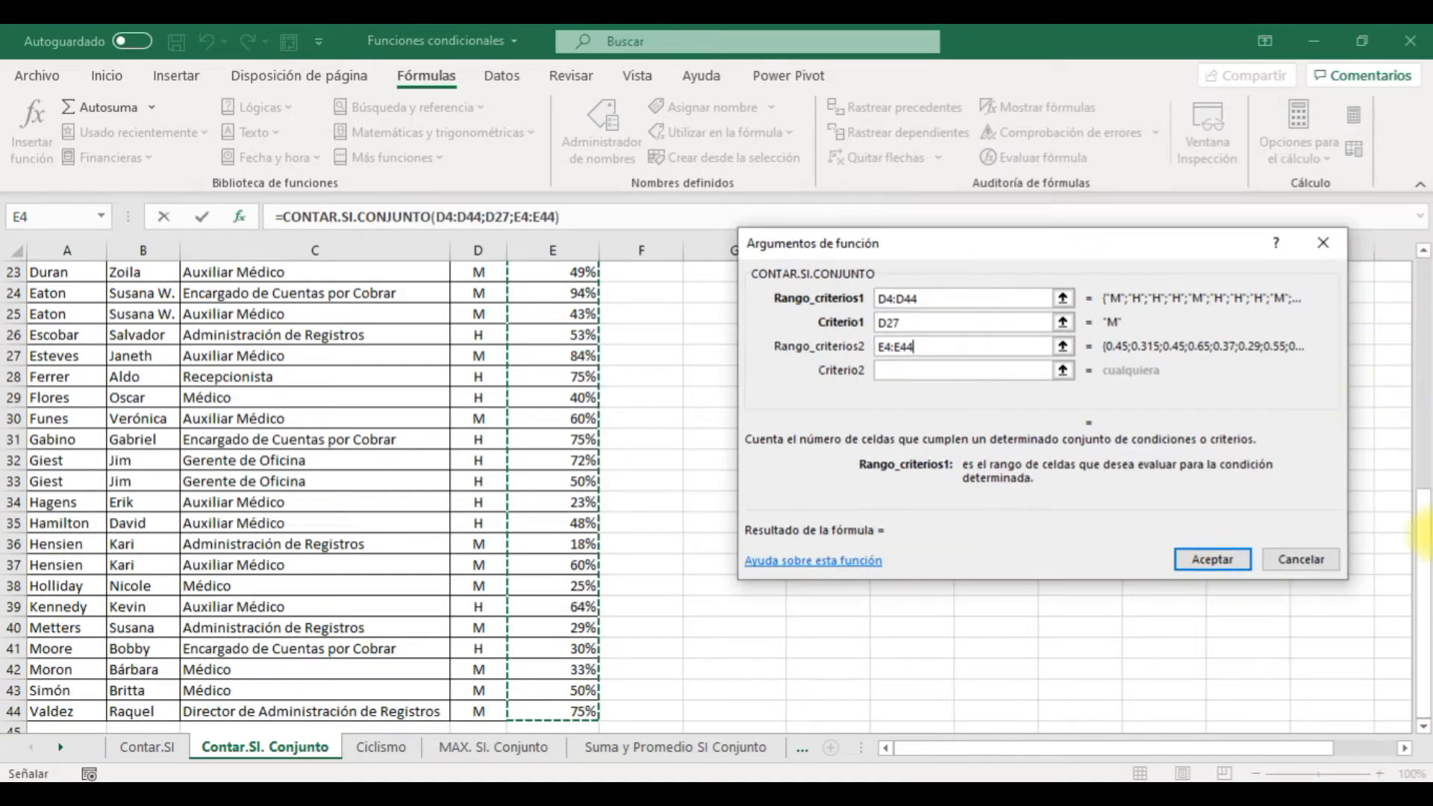
{"action": "left_click_drag", "start_coordinate": [1422, 541], "coordinate": [1422, 282]}
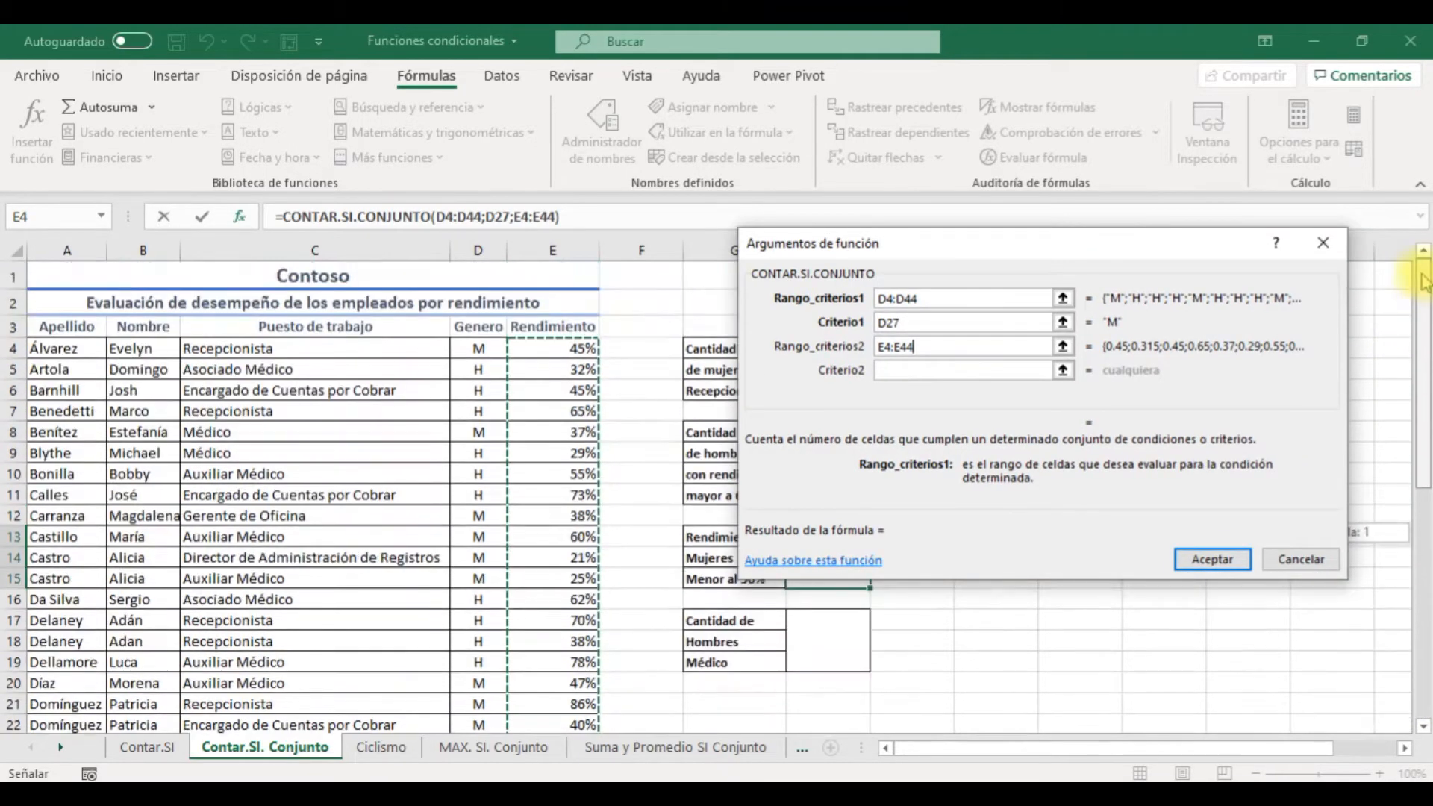
{"action": "left_click_drag", "start_coordinate": [1206, 254], "coordinate": [1329, 293]}
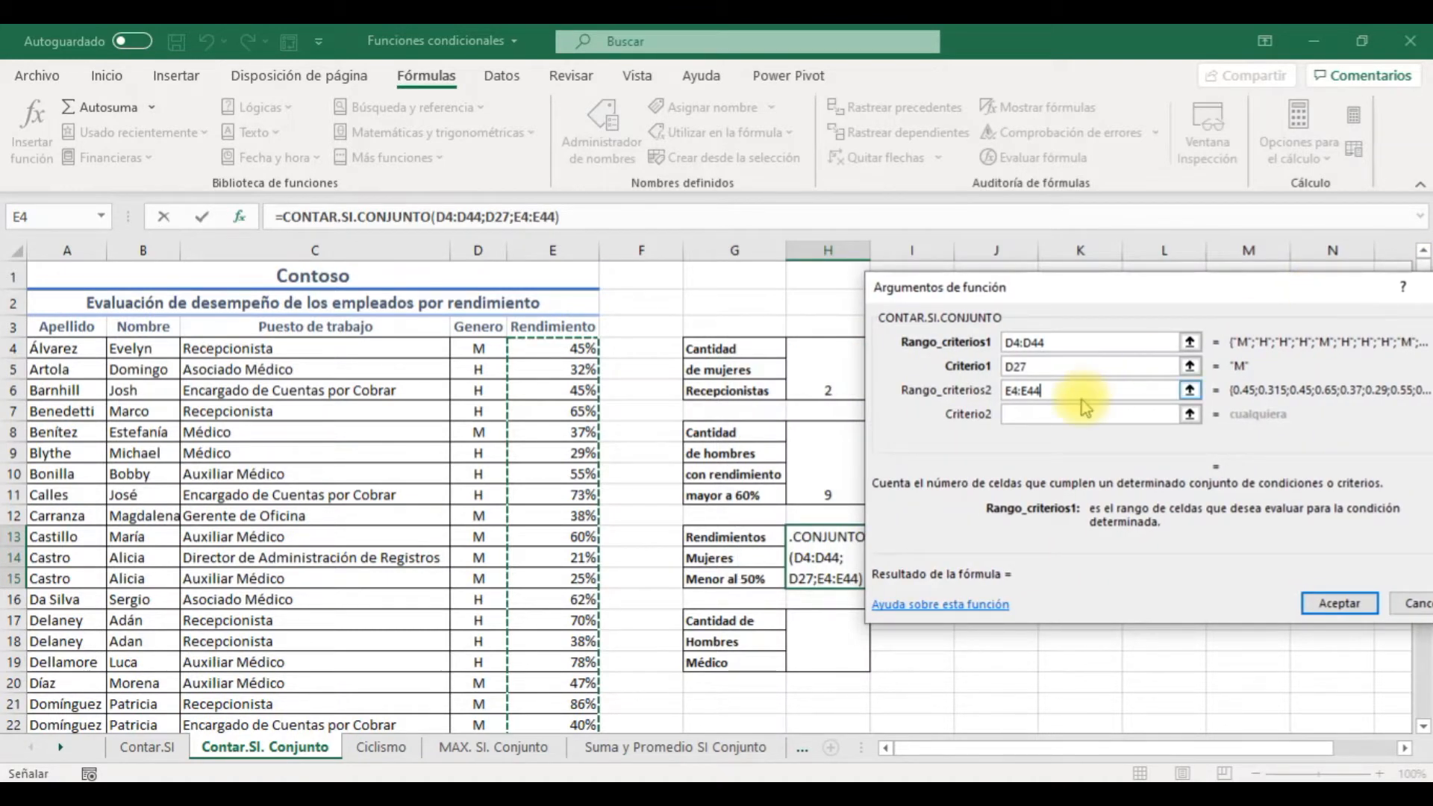
{"action": "left_click", "coordinate": [1063, 414]}
{"action": "type", "text": "<50%"}
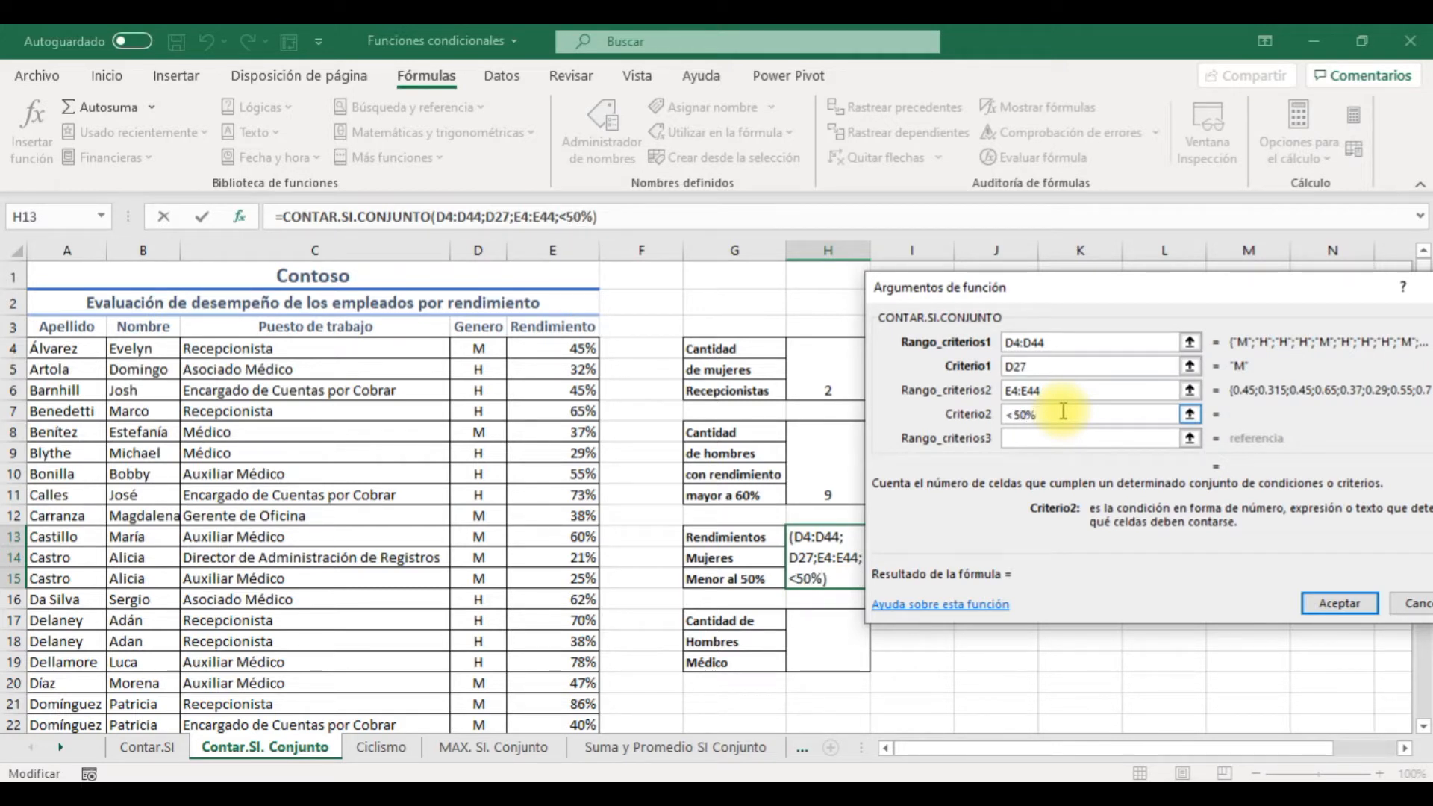
{"action": "key", "text": "Return"}
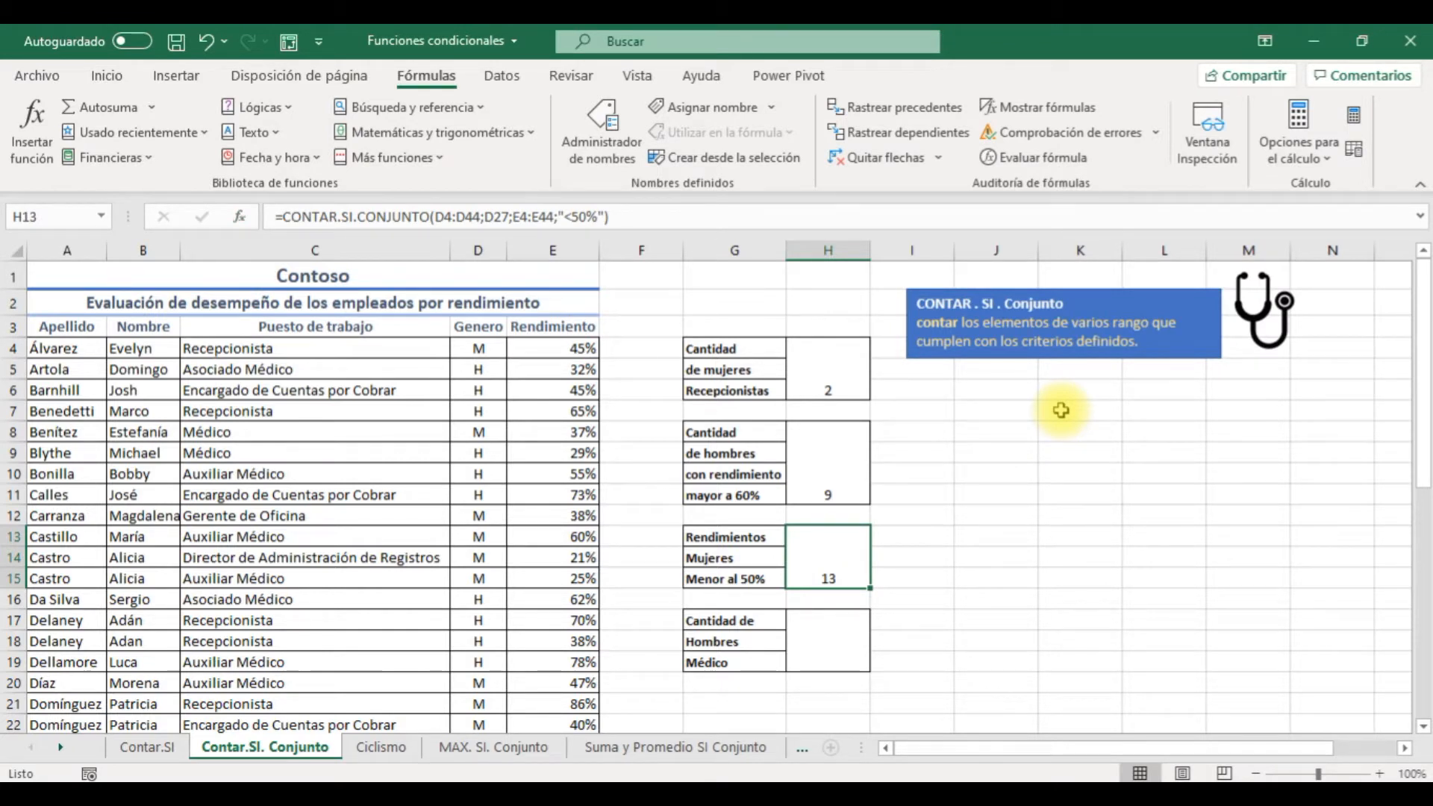
Start CONTAR.SI.CONJUNTO in cell H17 with first criteria range D4:D44 and cell D28 (H) as its criterion
{"action": "left_click", "coordinate": [843, 641]}
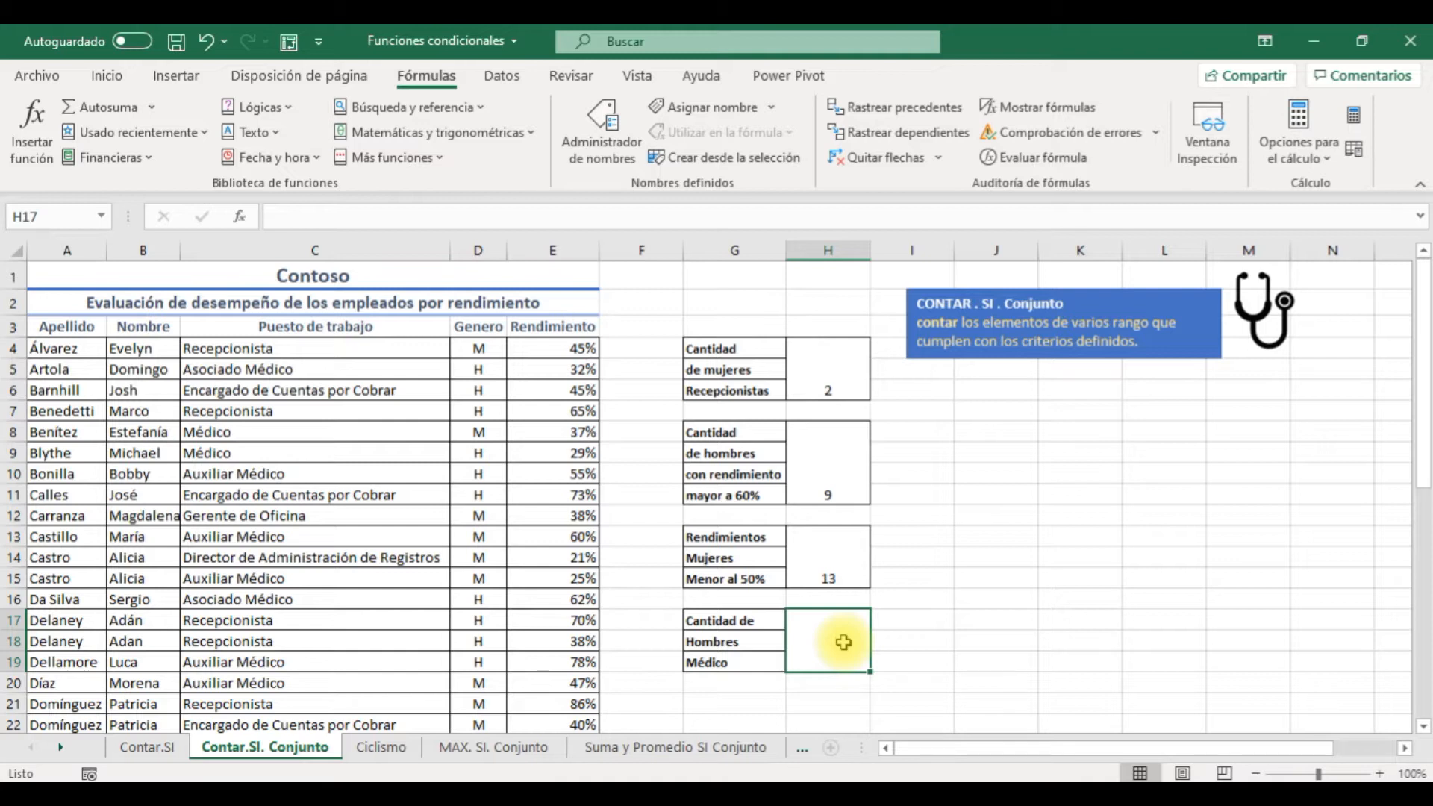
{"action": "left_click", "coordinate": [384, 158]}
{"action": "mouse_move", "coordinate": [394, 196]}
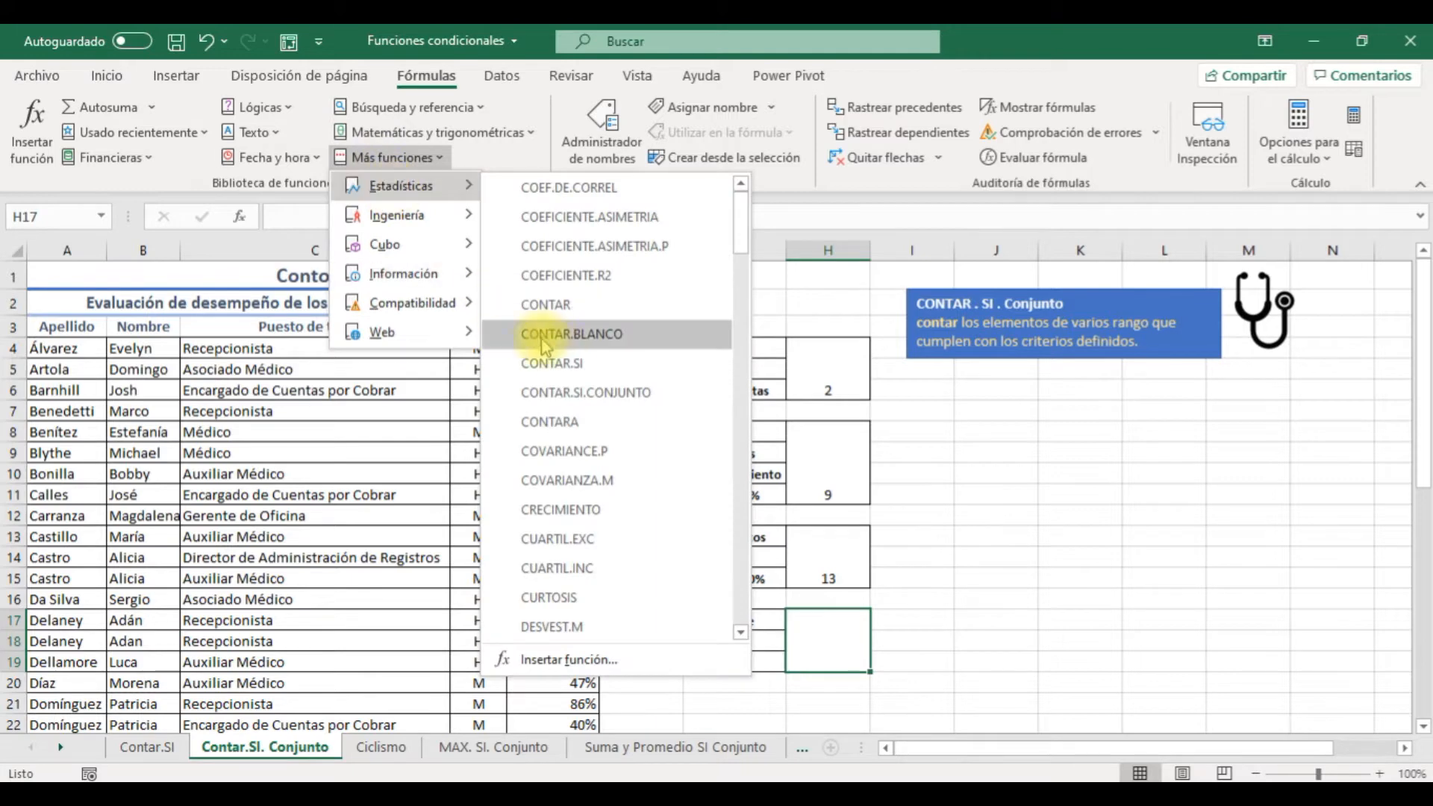
{"action": "left_click", "coordinate": [623, 391]}
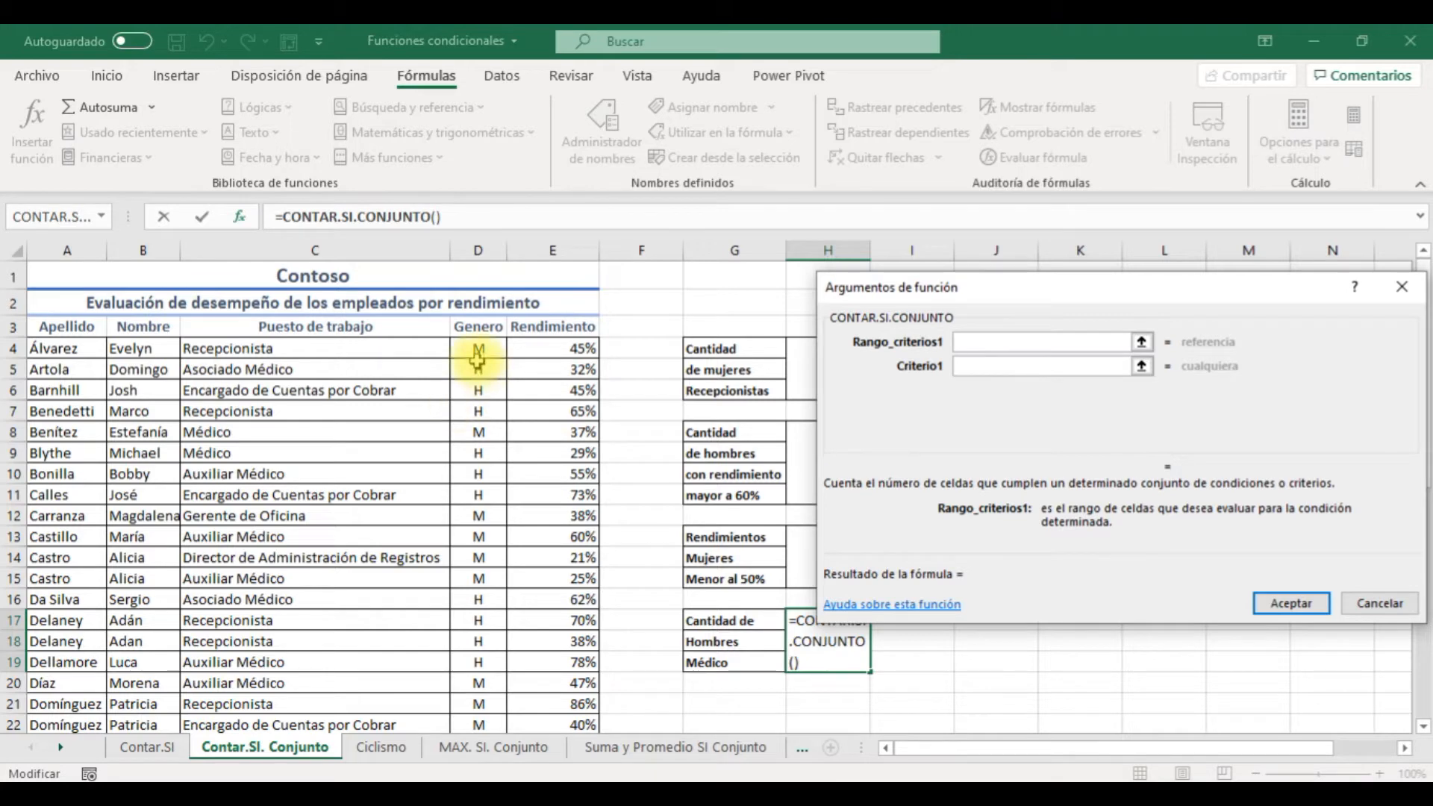
{"action": "left_click_drag", "start_coordinate": [478, 348], "coordinate": [477, 719]}
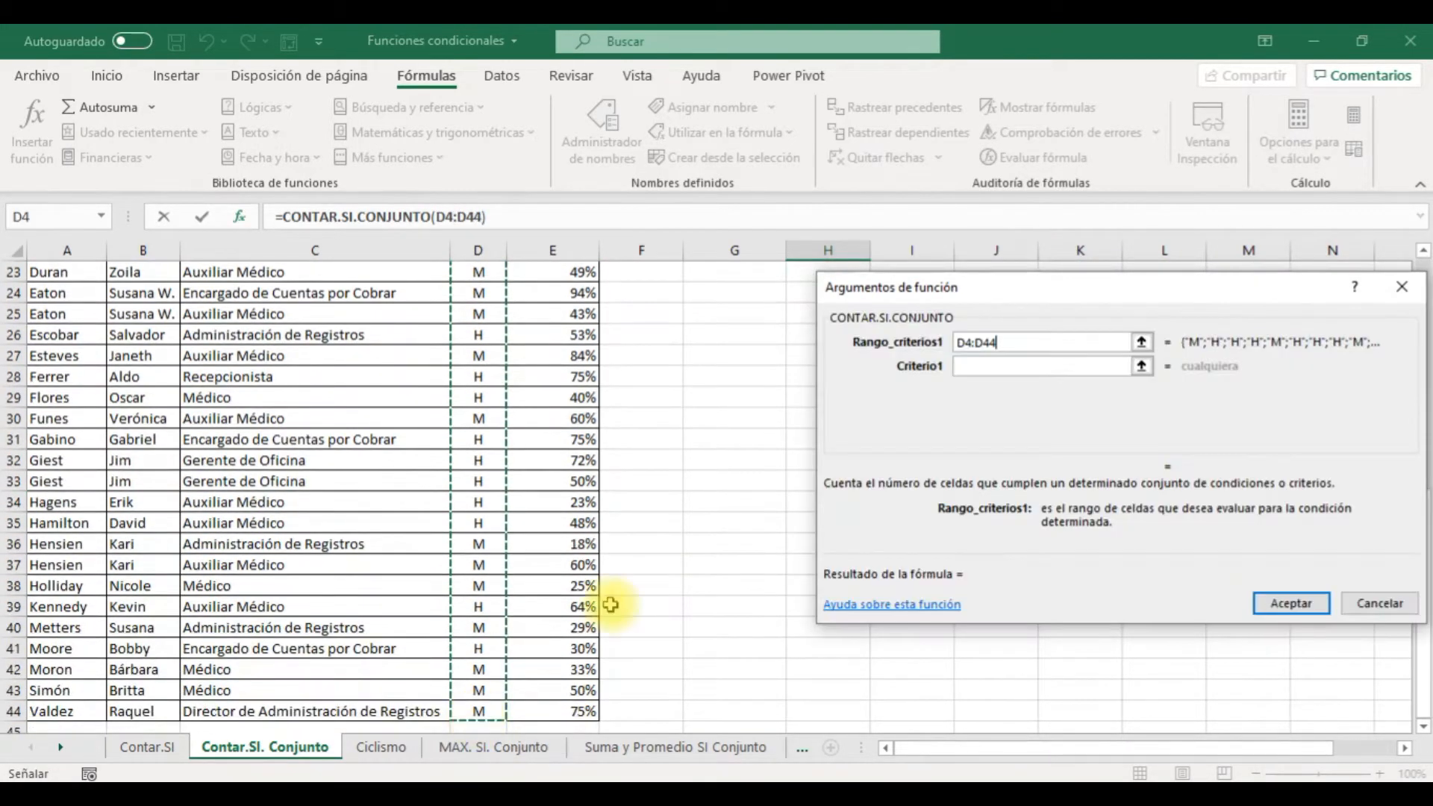
{"action": "left_click", "coordinate": [981, 368]}
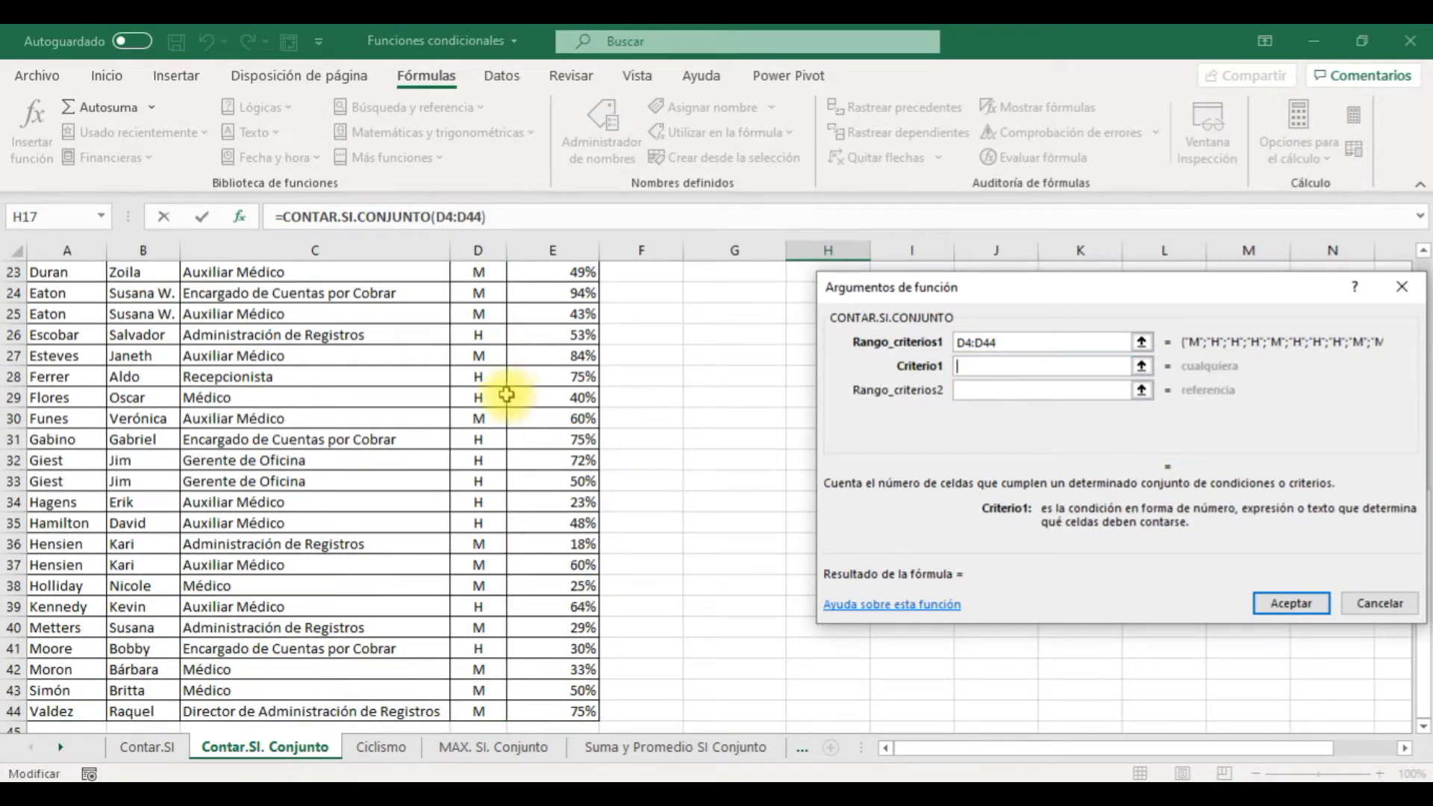
{"action": "left_click", "coordinate": [478, 376]}
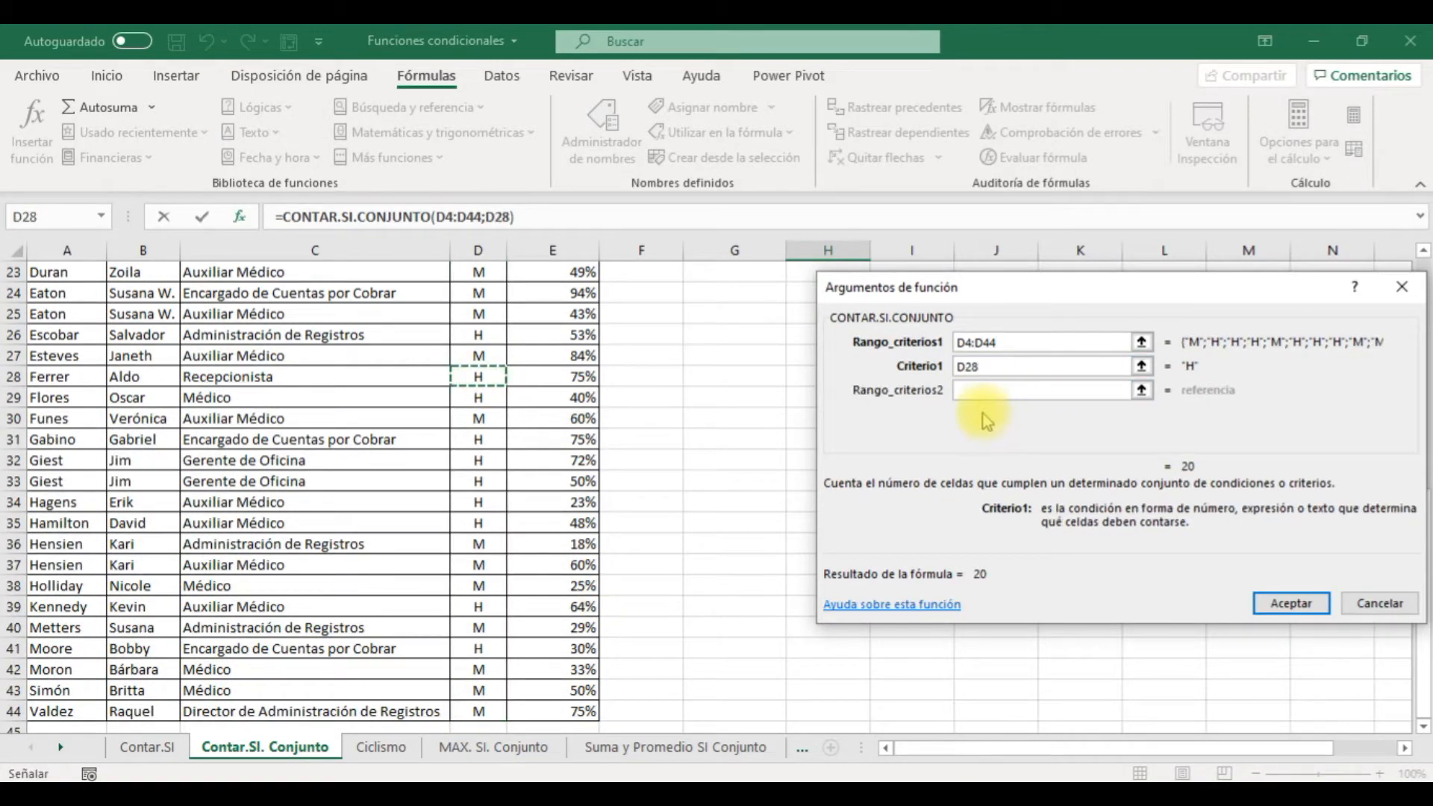
Complete the H17 count of male doctors using second criteria range C4:C44 and cell C9 (Médico) as its criterion
{"action": "left_click", "coordinate": [981, 390]}
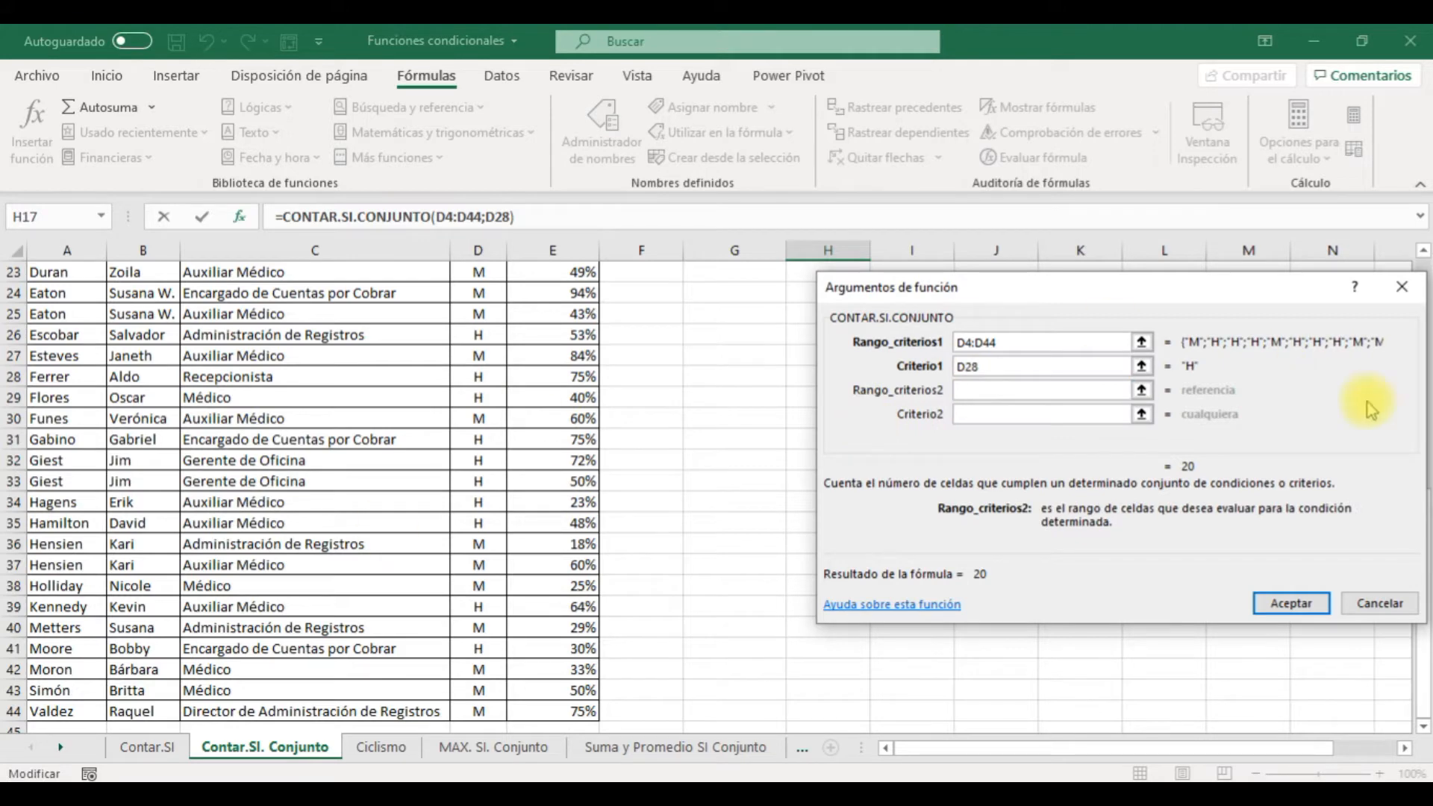
{"action": "left_click_drag", "start_coordinate": [1269, 391], "coordinate": [1181, 392]}
{"action": "left_click_drag", "start_coordinate": [1424, 575], "coordinate": [1422, 340]}
{"action": "left_click_drag", "start_coordinate": [223, 348], "coordinate": [250, 694]}
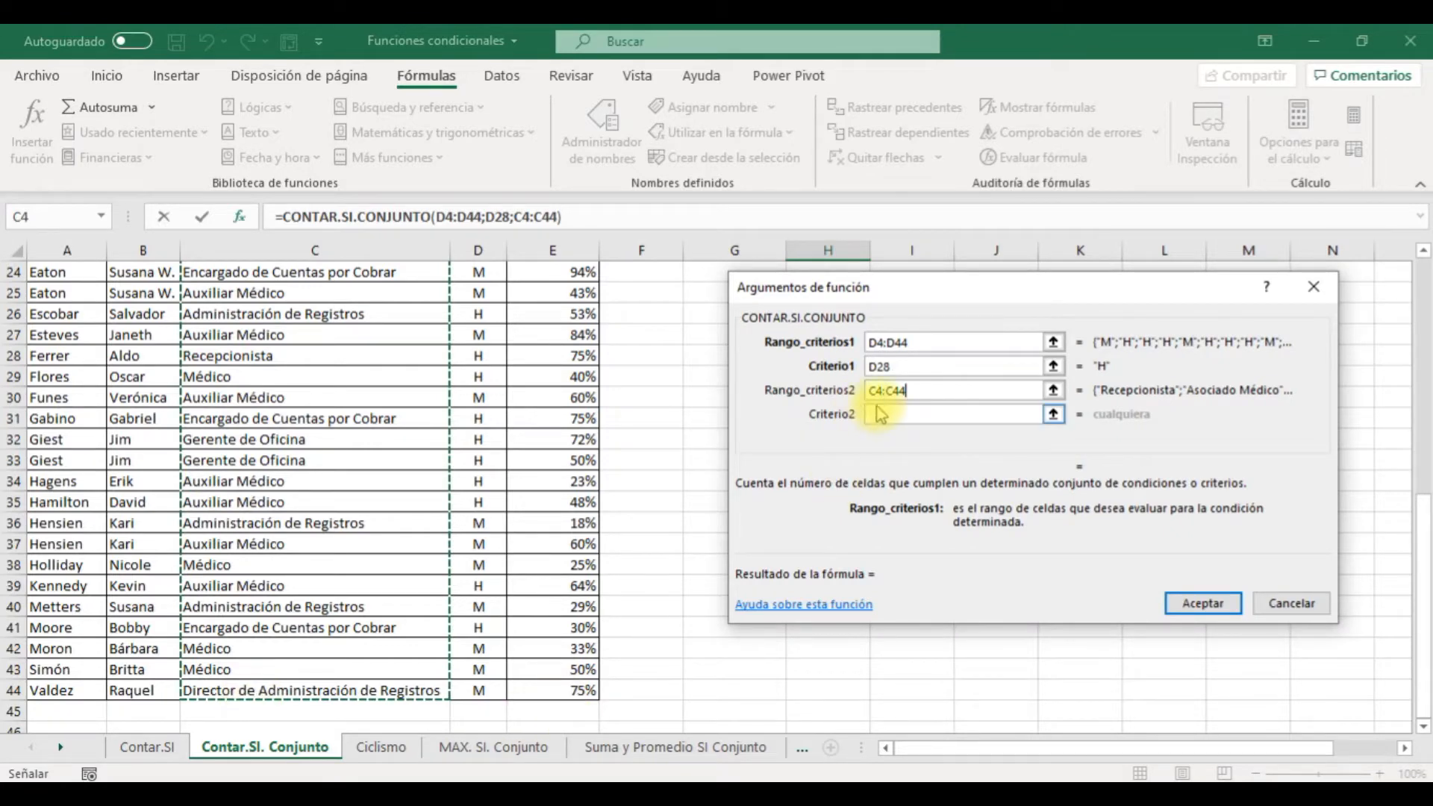
{"action": "left_click", "coordinate": [884, 414]}
{"action": "left_click_drag", "start_coordinate": [1418, 545], "coordinate": [1184, 218]}
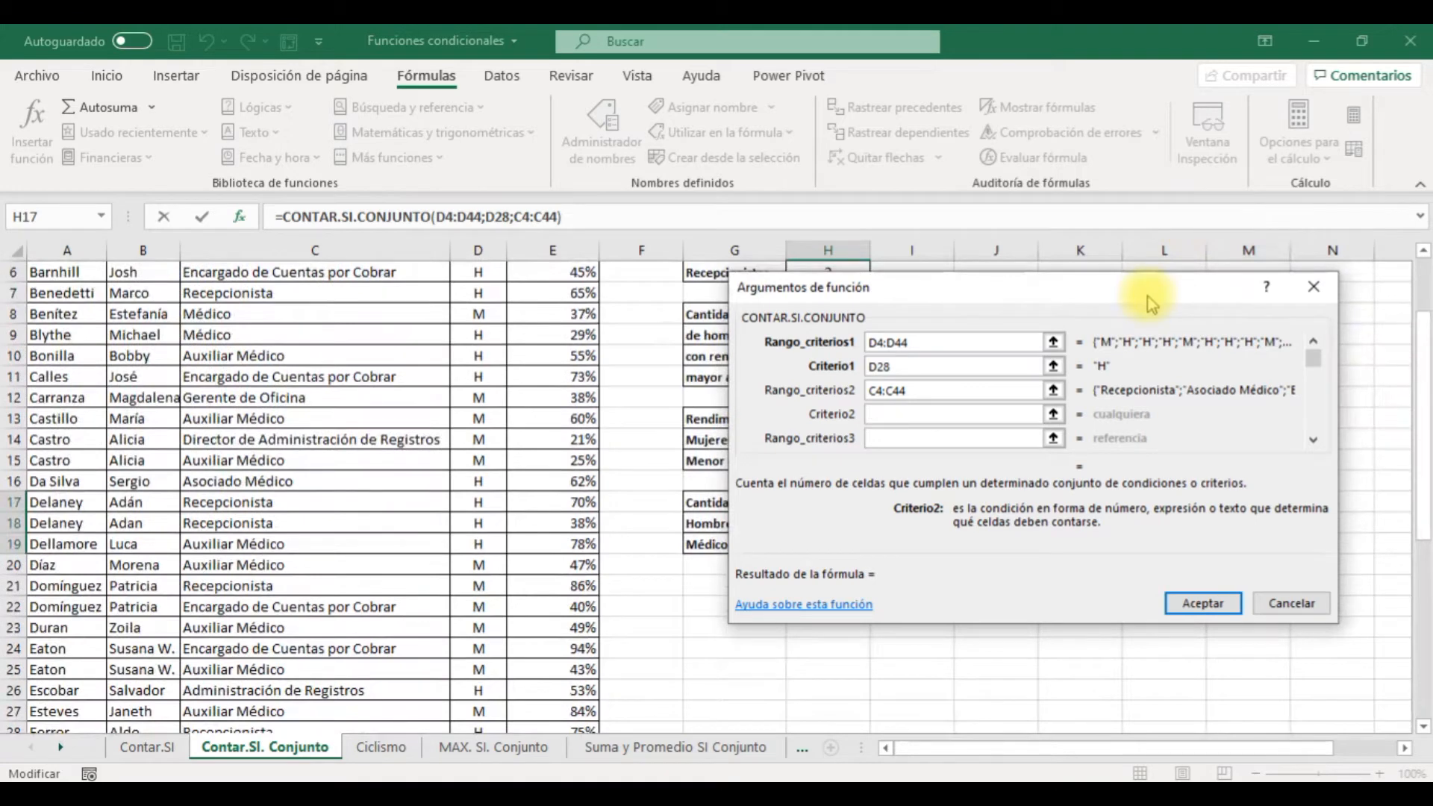
{"action": "left_click_drag", "start_coordinate": [1146, 294], "coordinate": [1283, 258]}
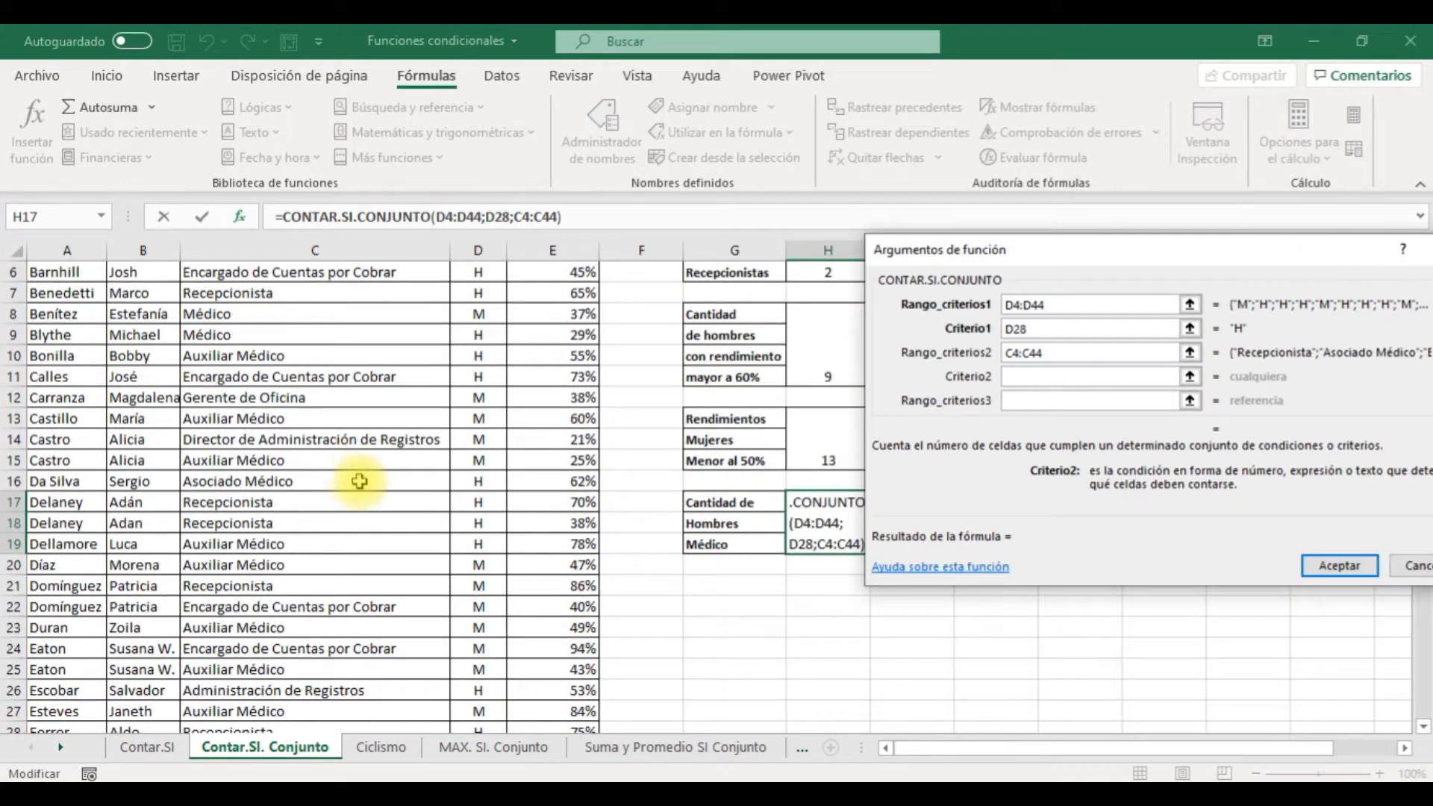
{"action": "left_click", "coordinate": [214, 335]}
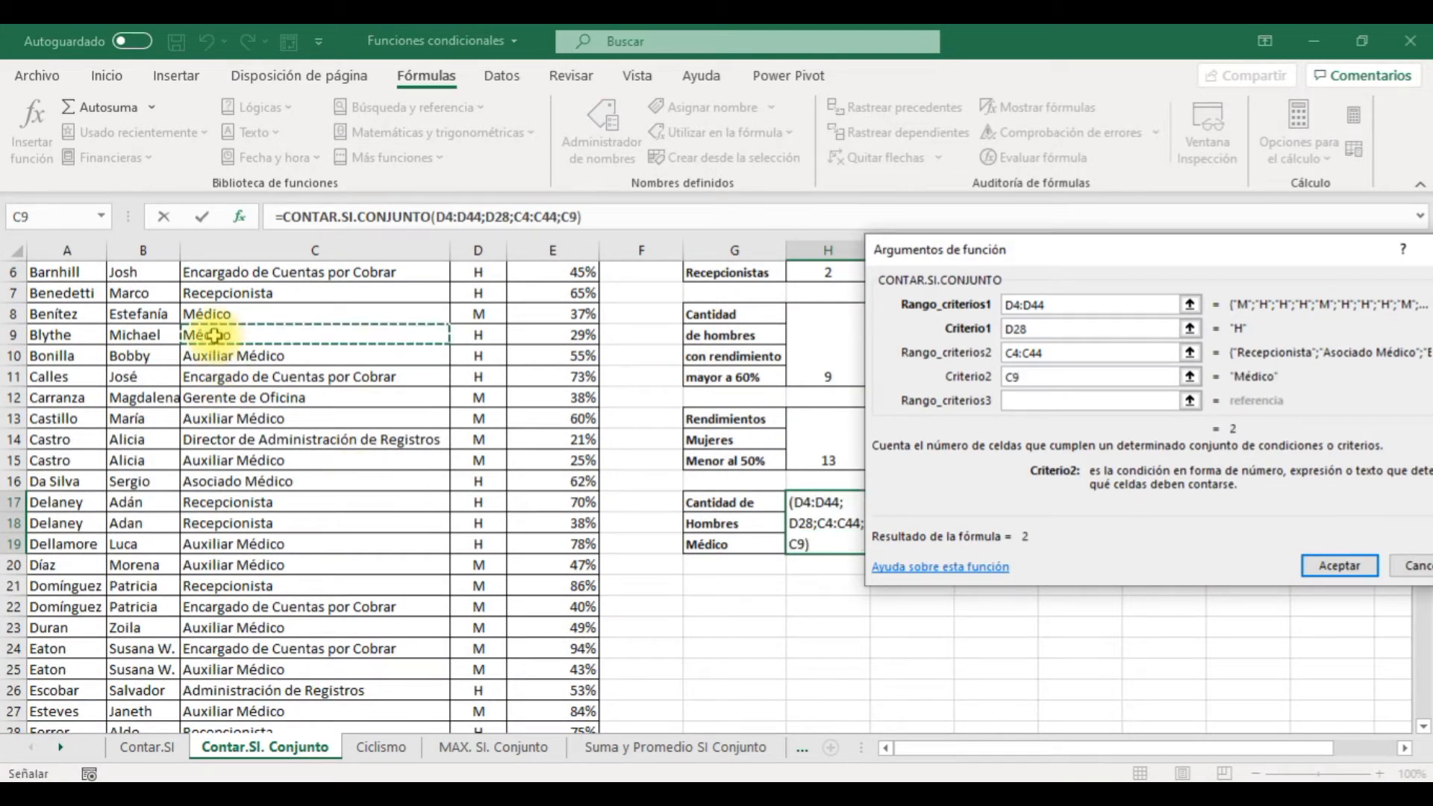
{"action": "key", "text": "Return"}
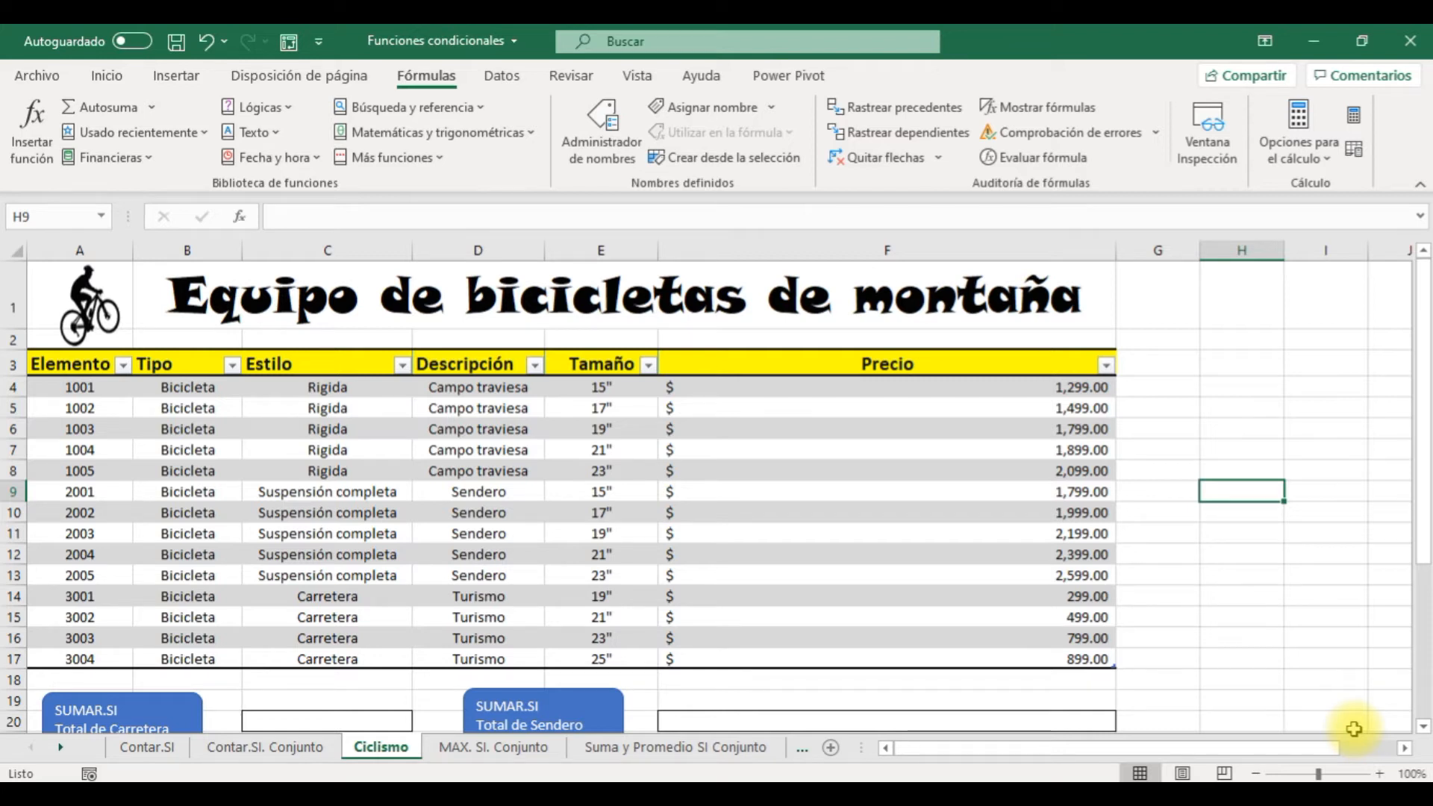
Start SUMAR.SI in cell C20 of the Ciclismo sheet with the Estilo column as range and cell C14 (Carretera) as criterion
{"action": "mouse_move", "coordinate": [1424, 455]}
{"action": "left_mouse_down"}
{"action": "mouse_move", "coordinate": [1418, 490]}
{"action": "mouse_move", "coordinate": [1425, 441]}
{"action": "left_mouse_up"}
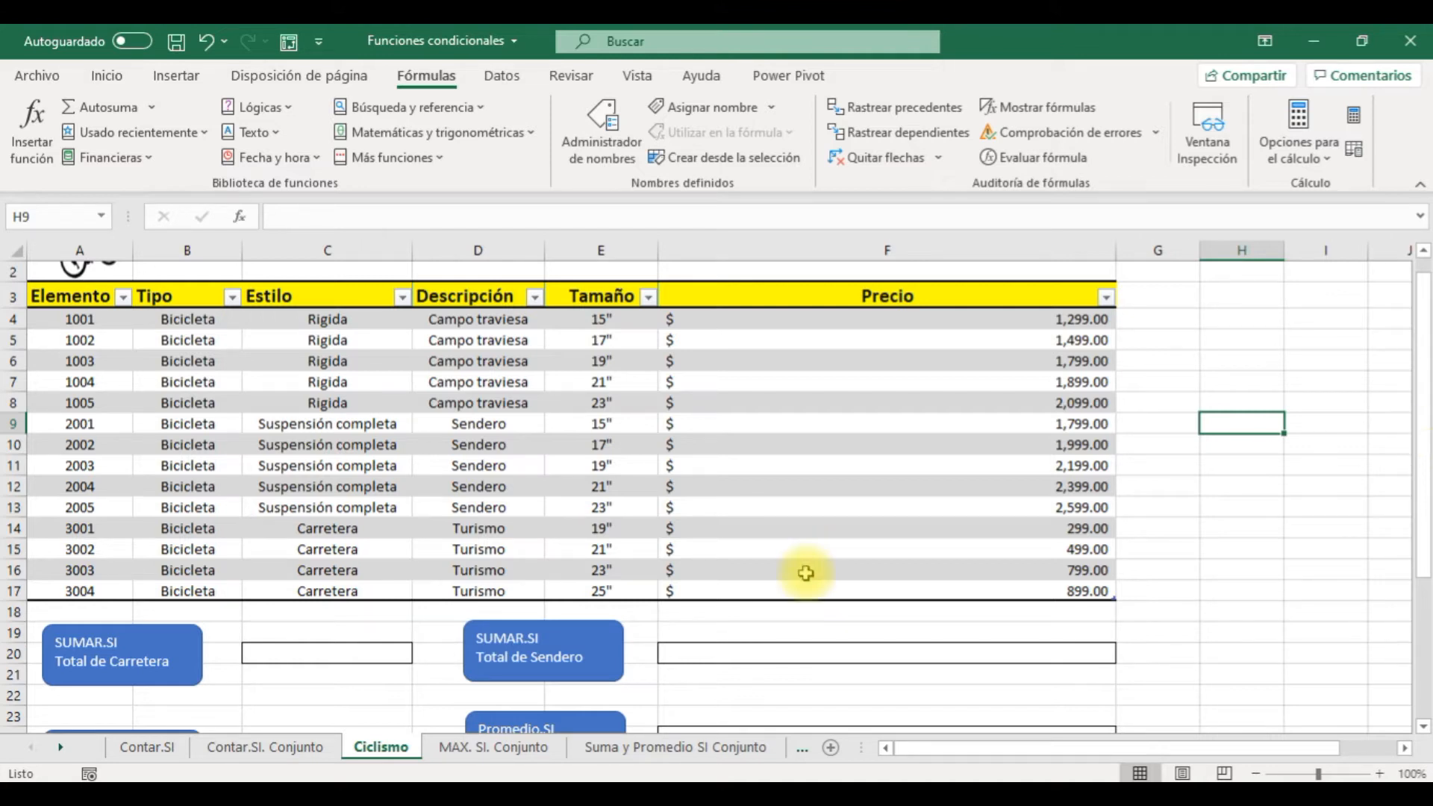
{"action": "left_click", "coordinate": [320, 650]}
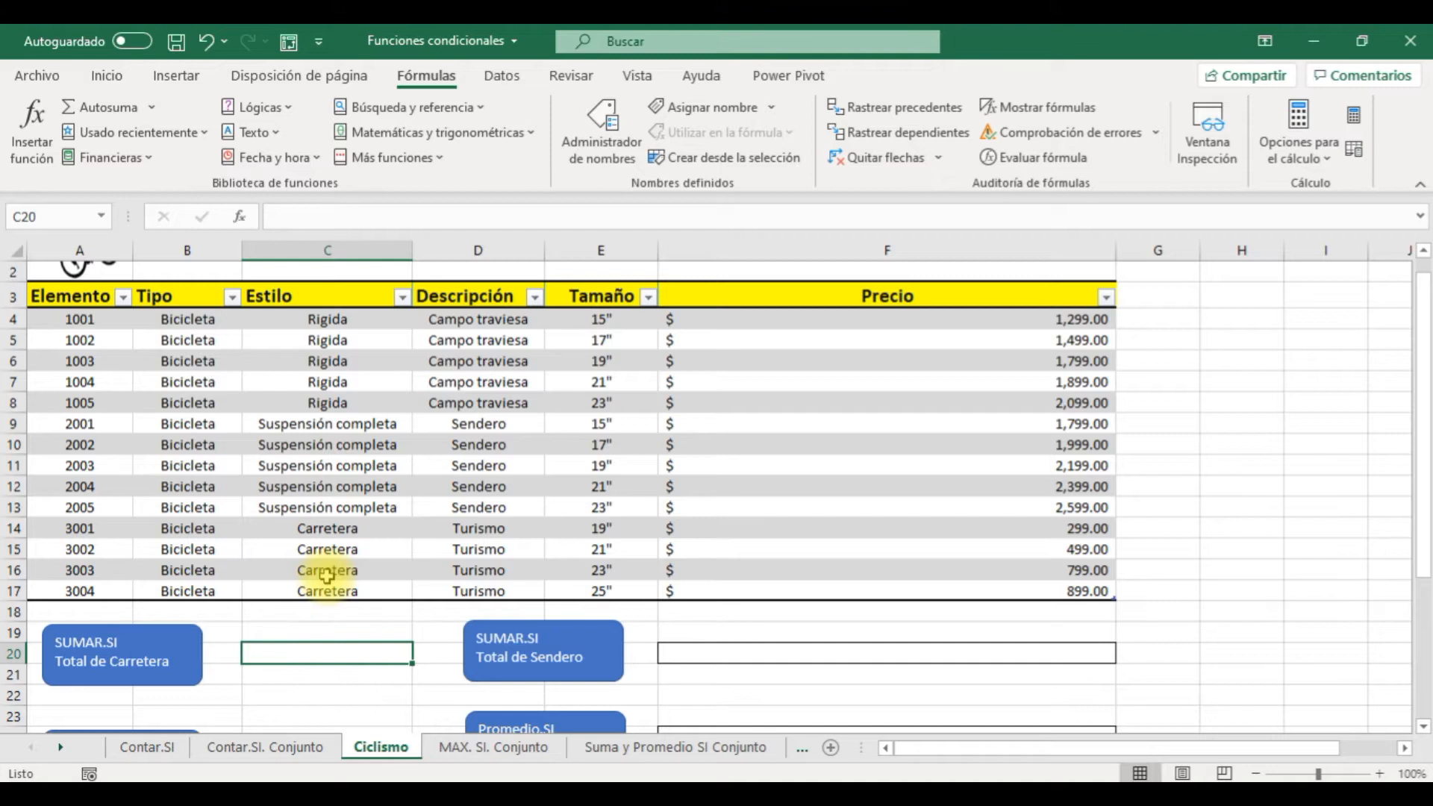
{"action": "left_click", "coordinate": [437, 134]}
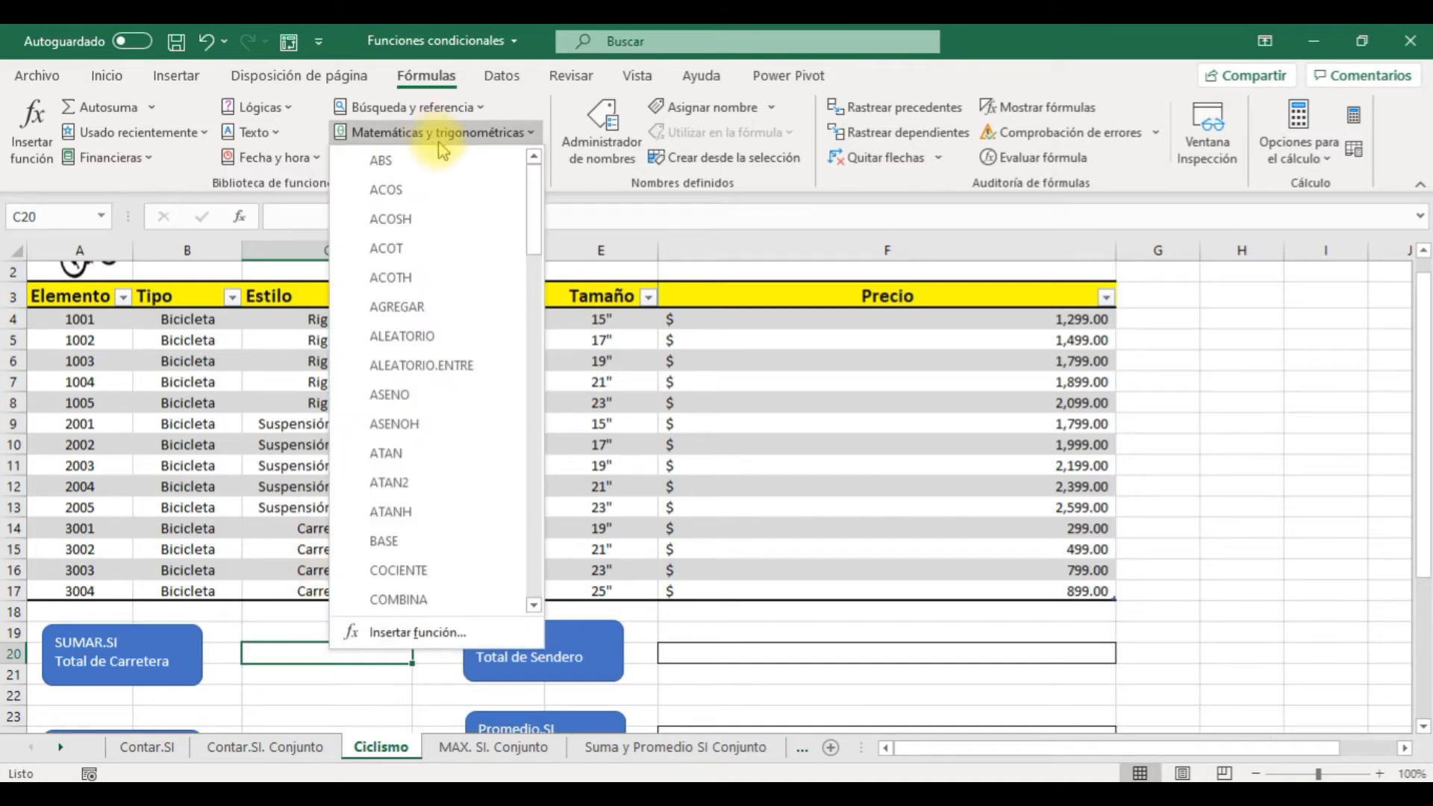
{"action": "left_click_drag", "start_coordinate": [540, 200], "coordinate": [530, 507]}
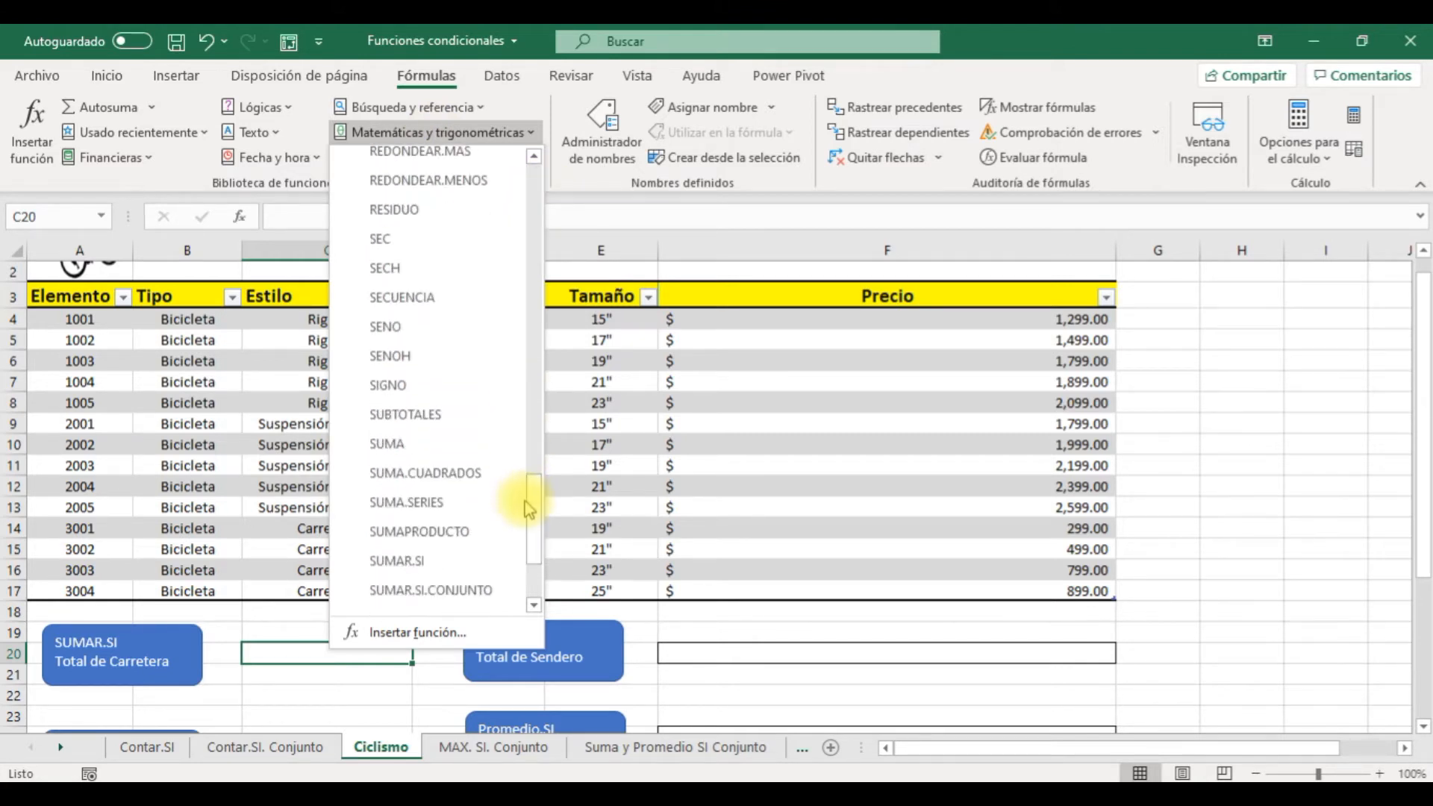
{"action": "left_click", "coordinate": [426, 569]}
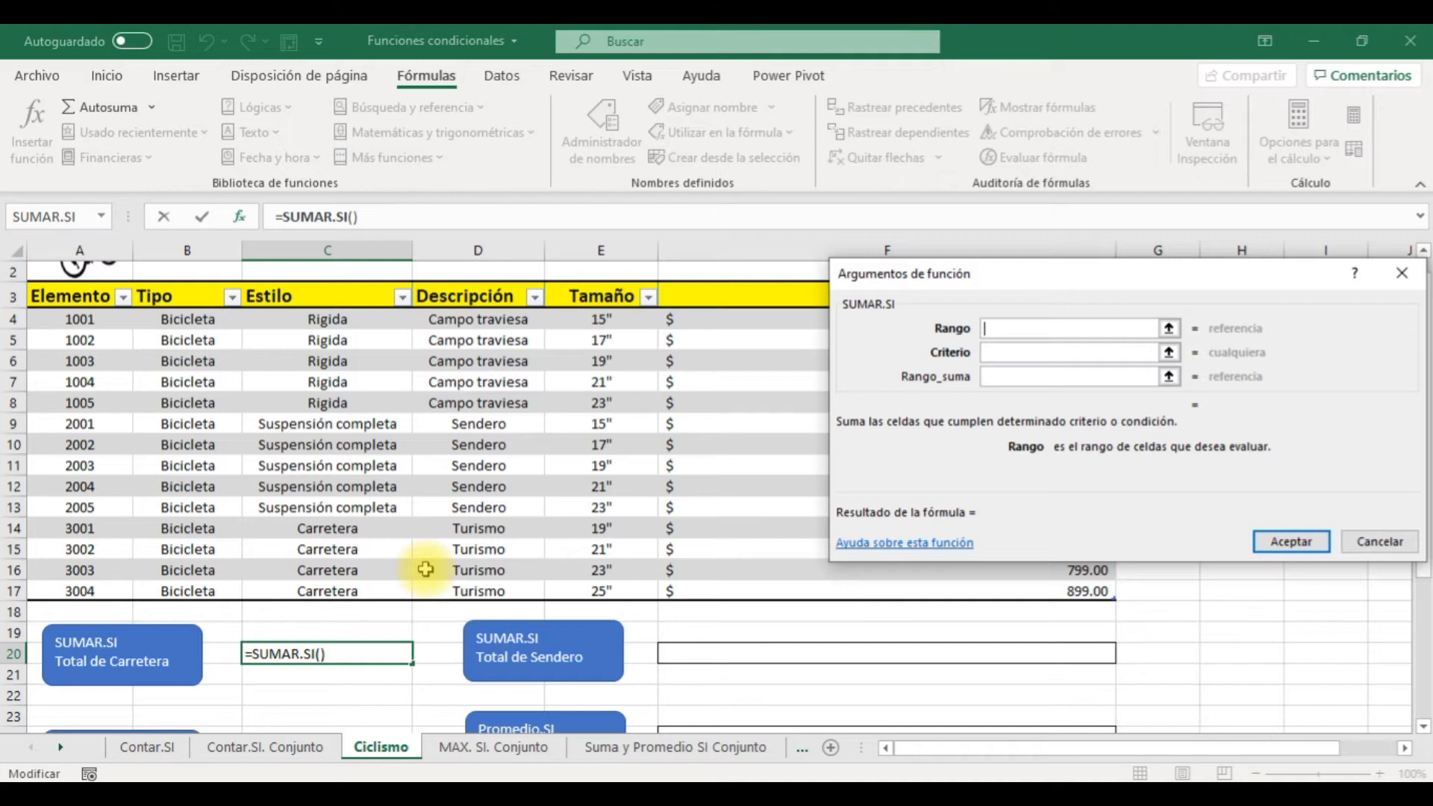
{"action": "left_click_drag", "start_coordinate": [327, 320], "coordinate": [320, 586]}
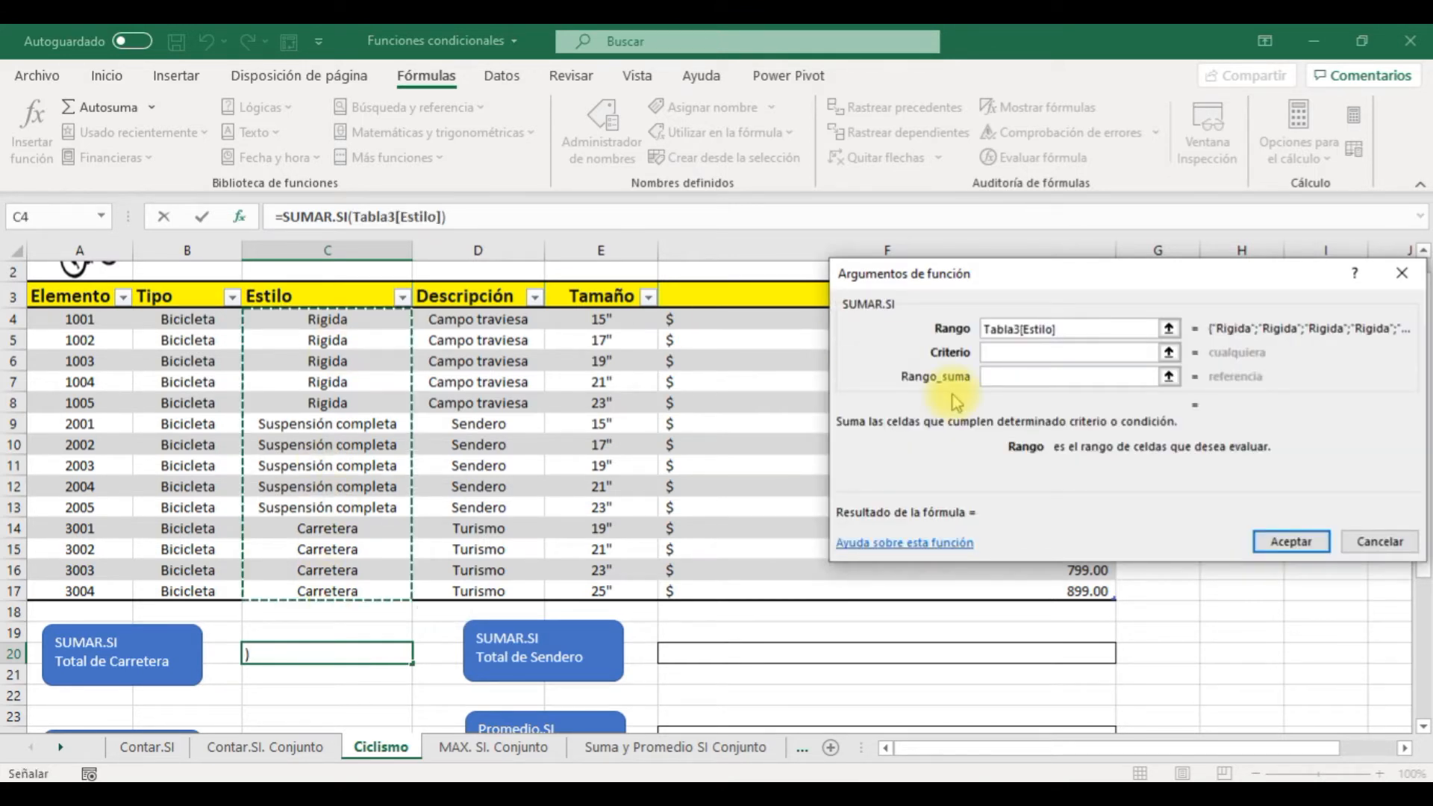
{"action": "left_click", "coordinate": [1008, 352]}
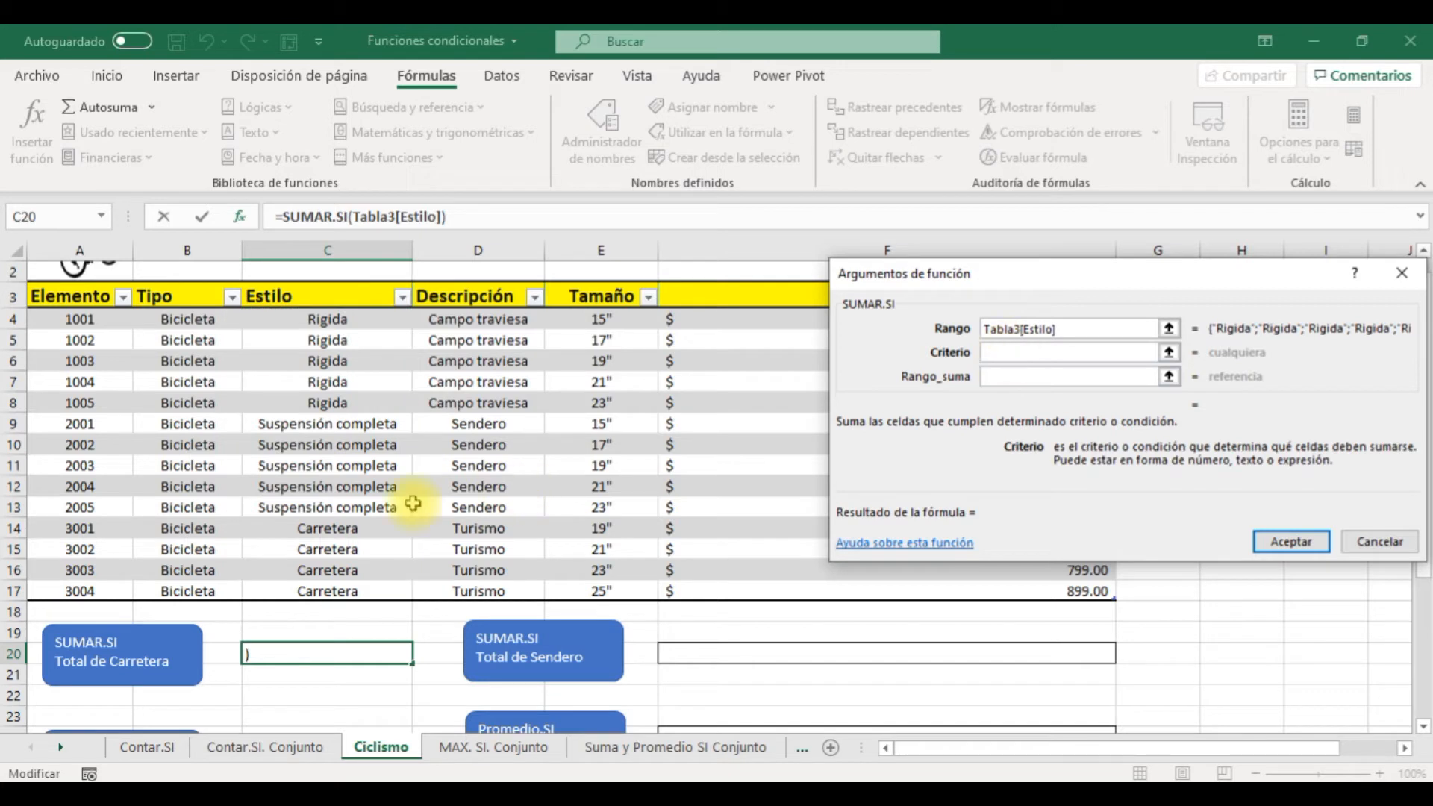
{"action": "left_click", "coordinate": [329, 528]}
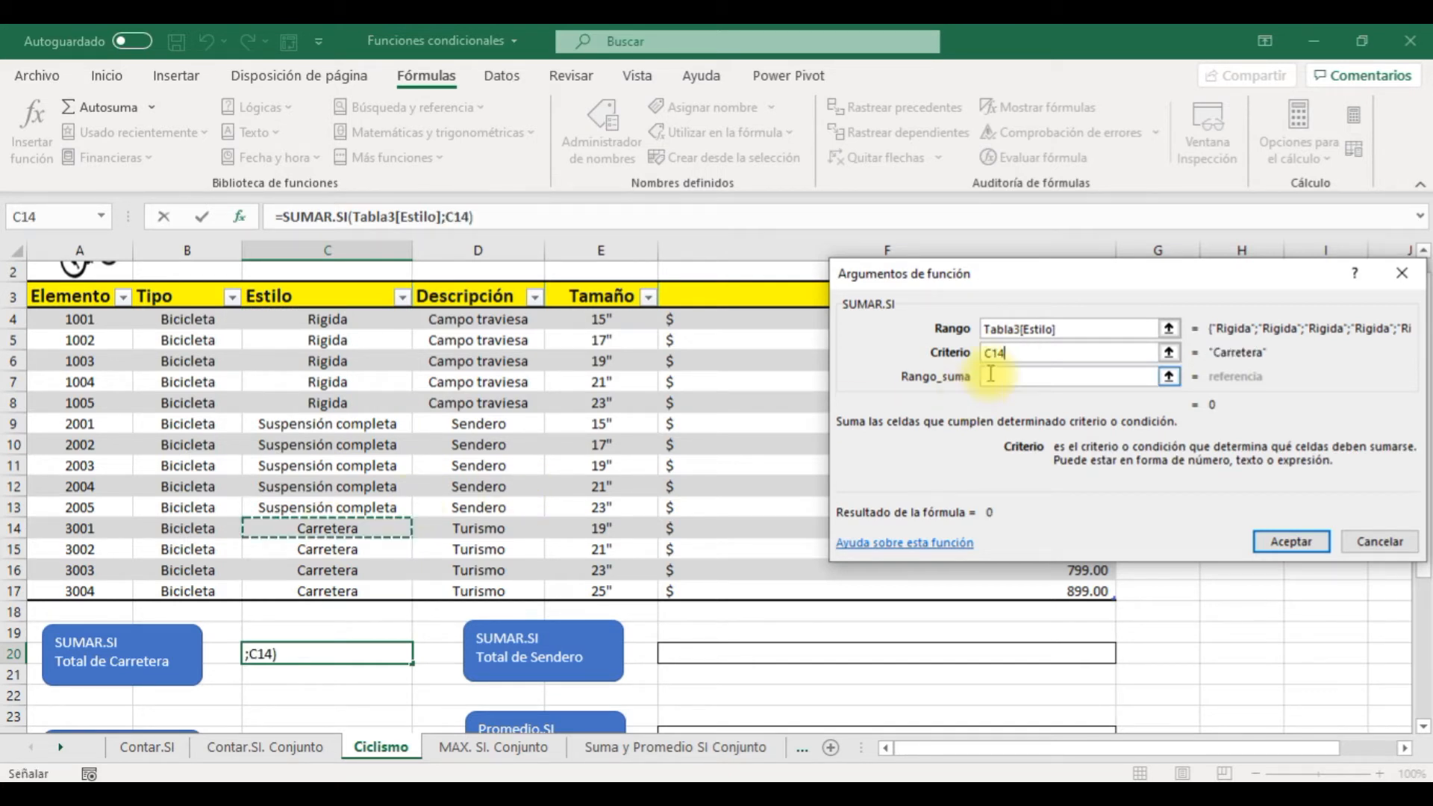
Complete the Carretera total in C20 using the table's Precio column, F4:F17, as the sum range
{"action": "left_click", "coordinate": [990, 374]}
{"action": "left_click_drag", "start_coordinate": [767, 323], "coordinate": [764, 587]}
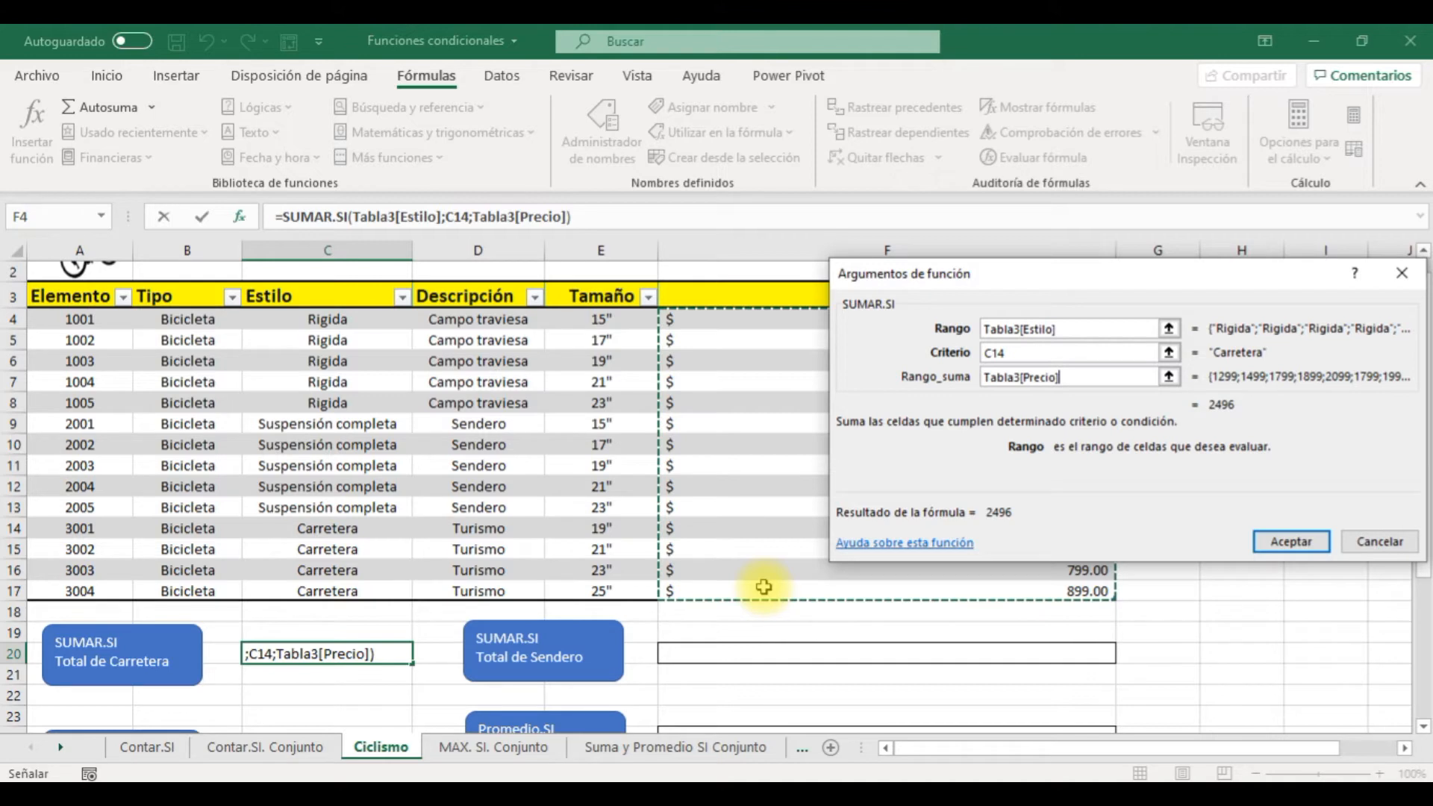
{"action": "key", "text": "Return"}
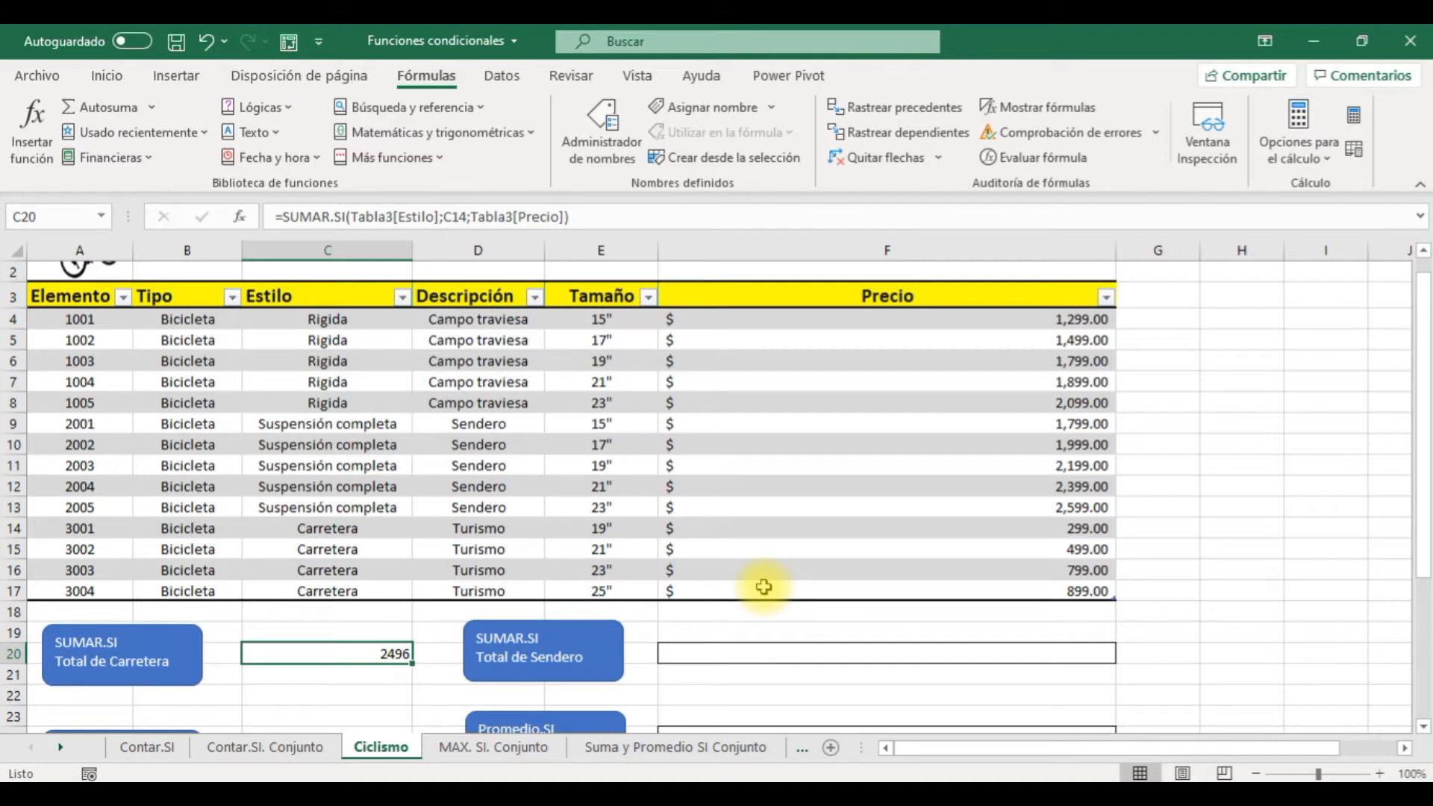
{"action": "key", "text": "Return"}
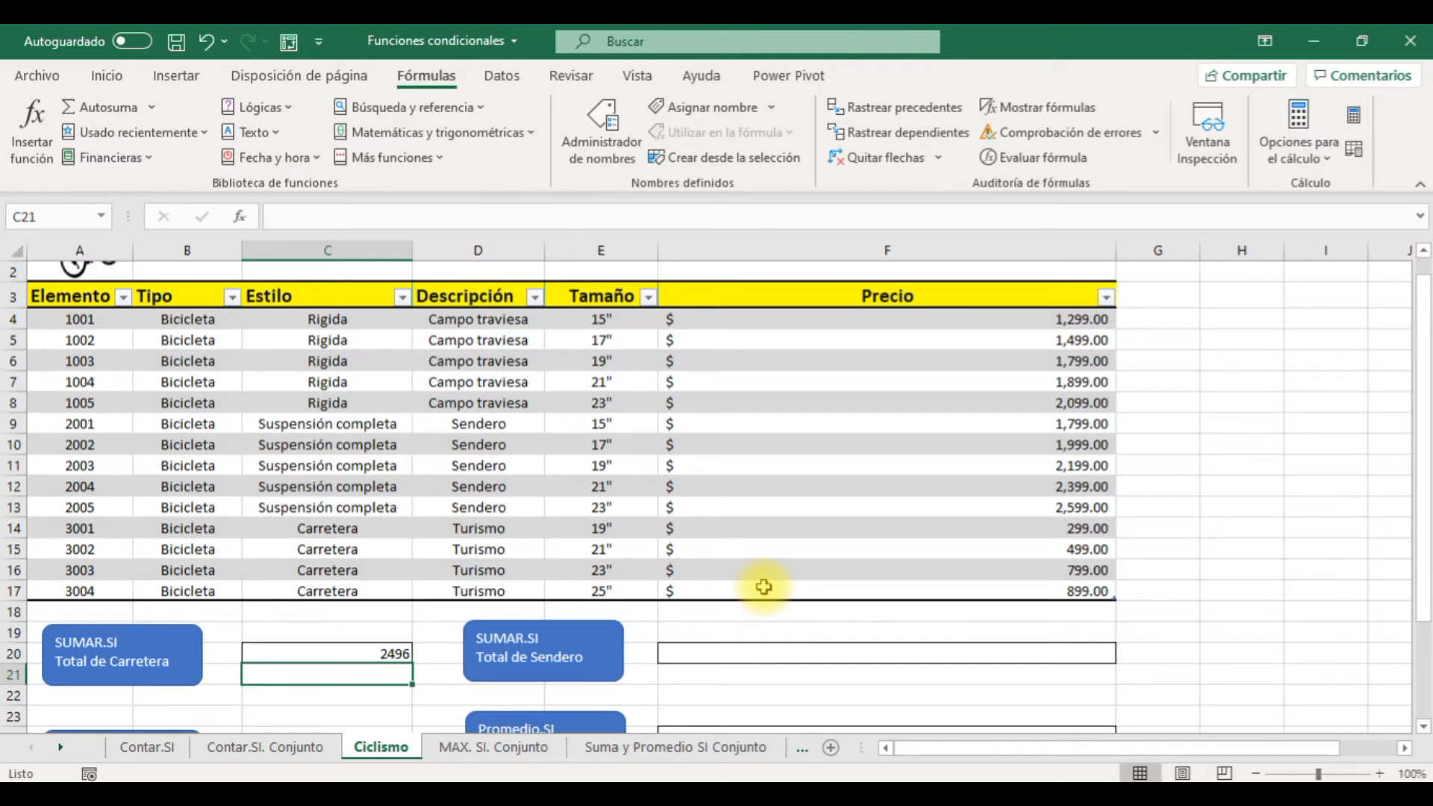
Start SUMAR.SI in cell F20 with the Descripción column as range and cell D12 (Sendero) as its criterion
{"action": "left_click", "coordinate": [853, 655]}
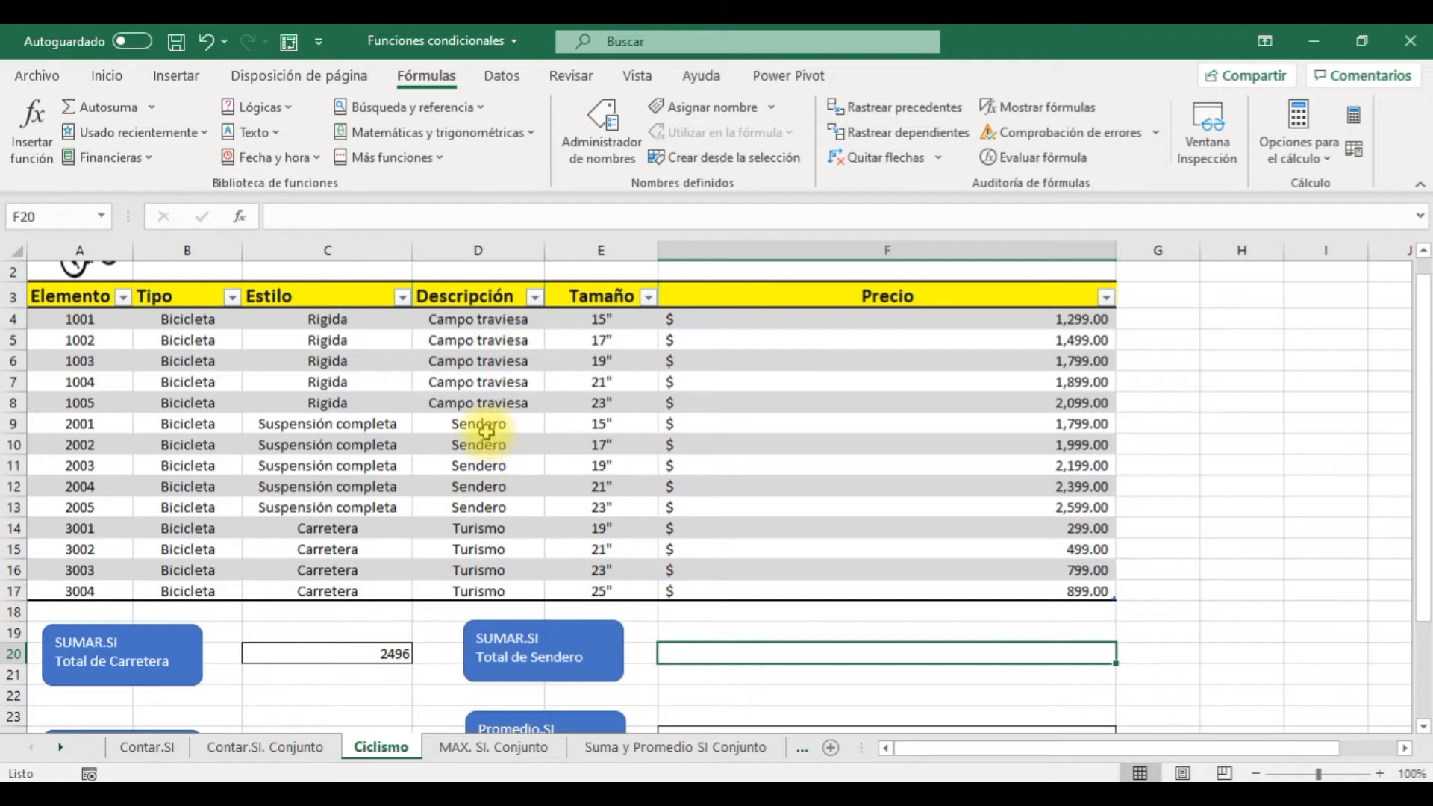
{"action": "left_click", "coordinate": [447, 133]}
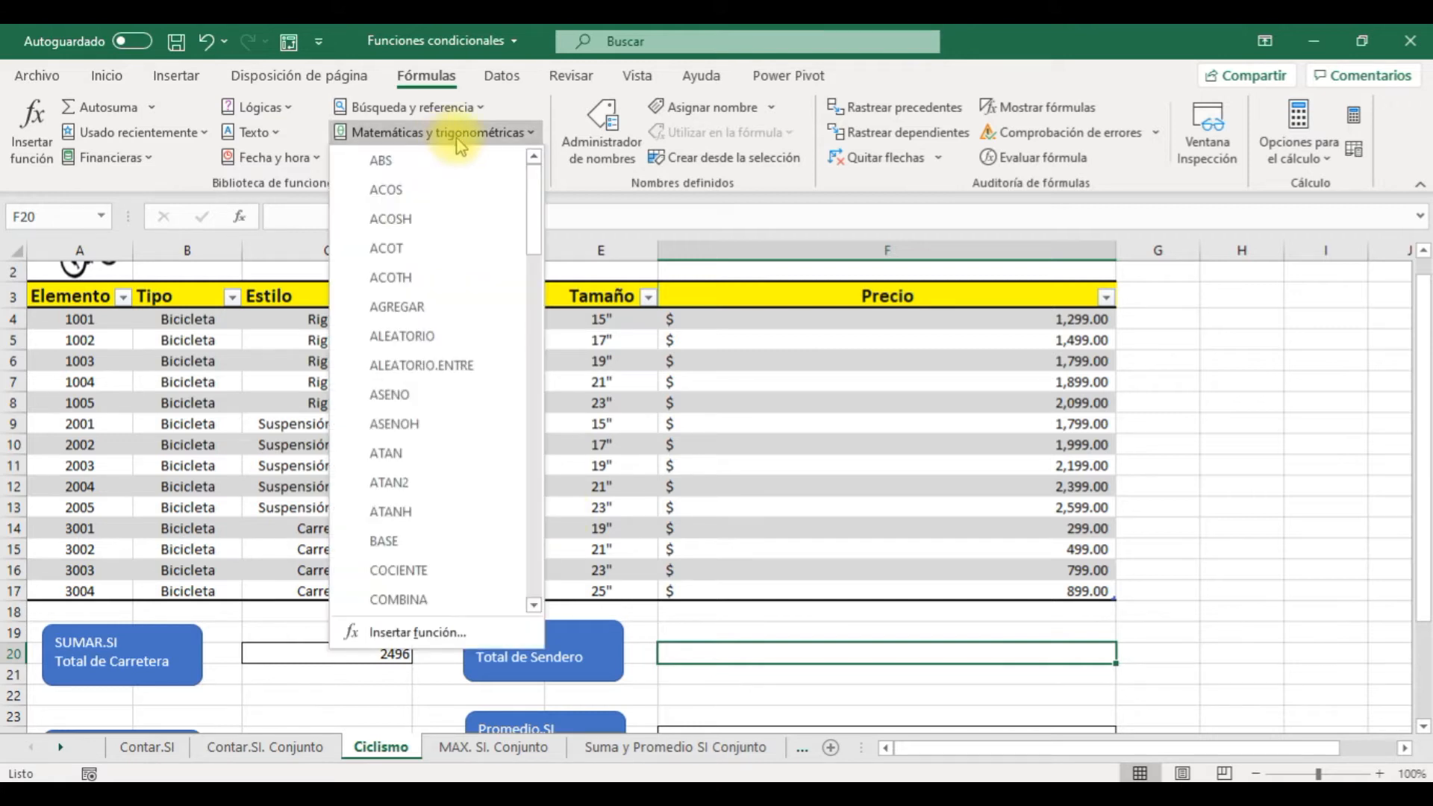
{"action": "left_click_drag", "start_coordinate": [536, 197], "coordinate": [537, 496]}
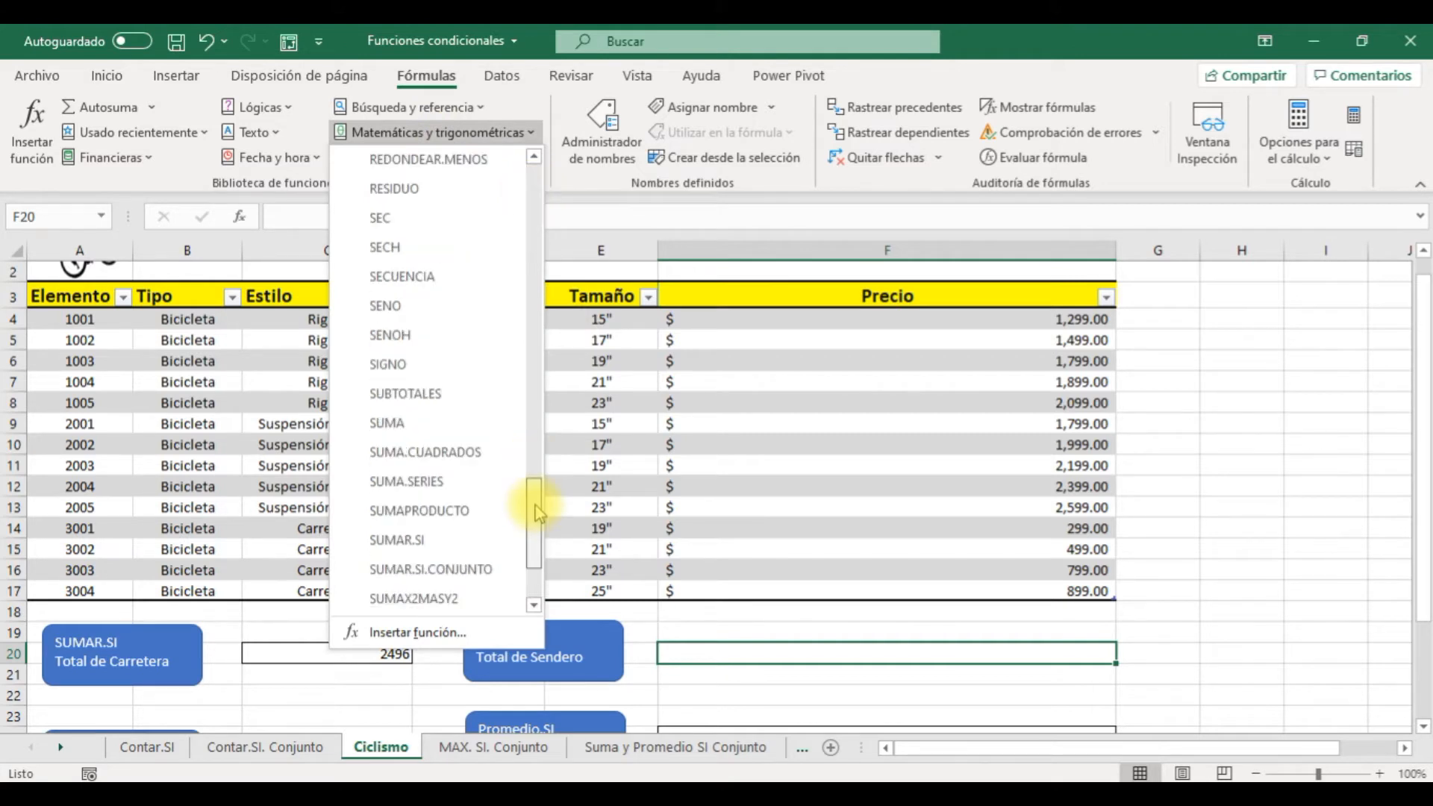
{"action": "left_click", "coordinate": [440, 537]}
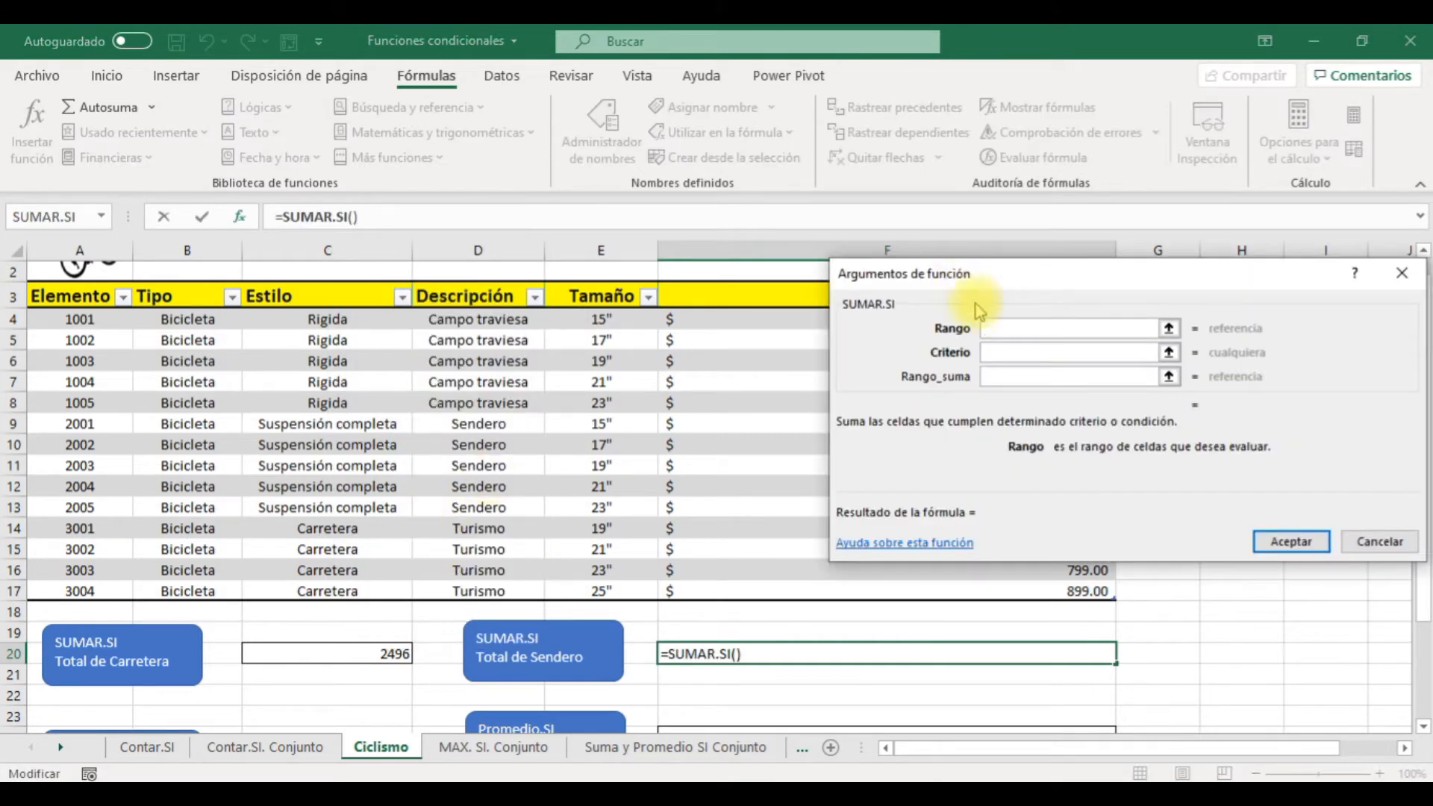
{"action": "left_click_drag", "start_coordinate": [477, 319], "coordinate": [490, 590]}
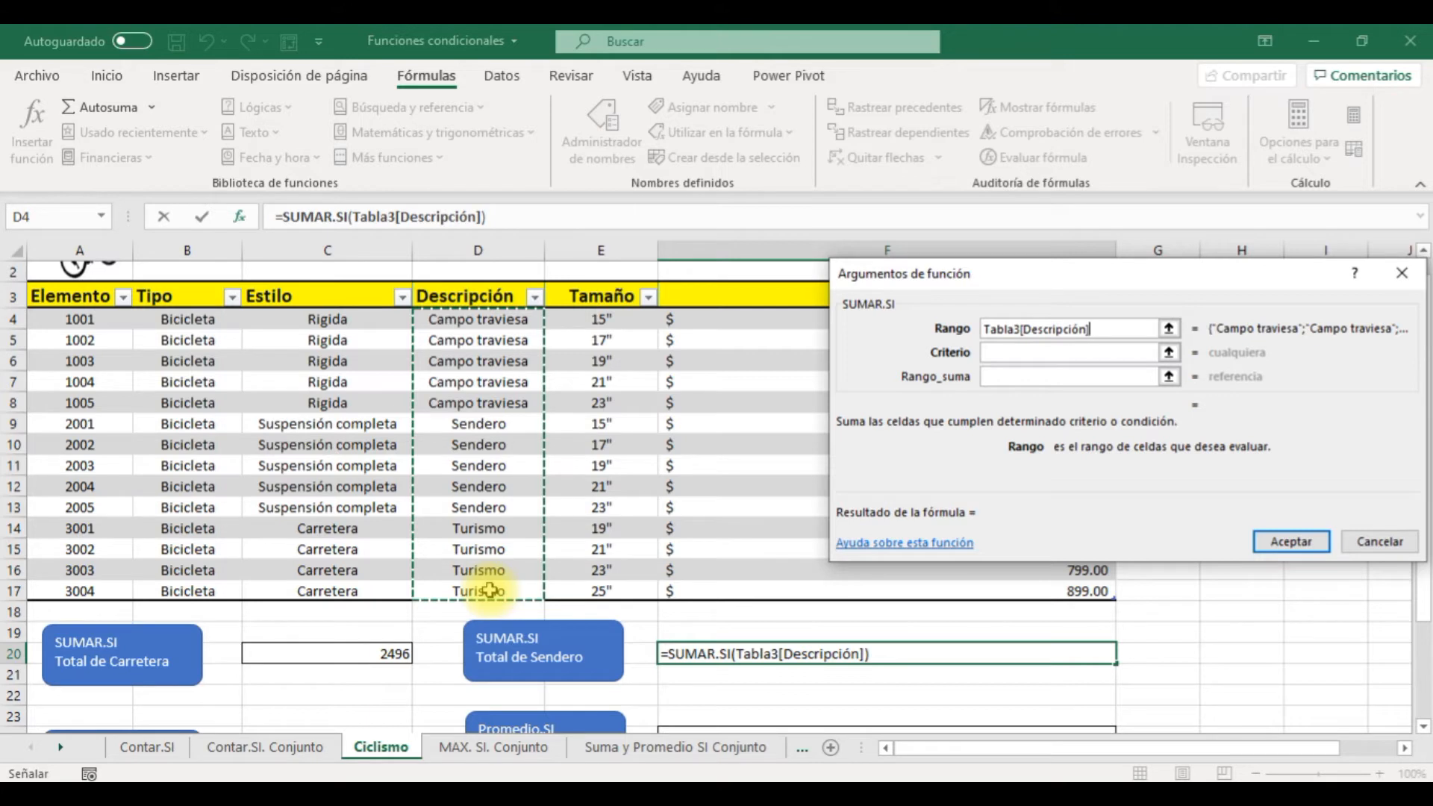
{"action": "key", "text": "Tab"}
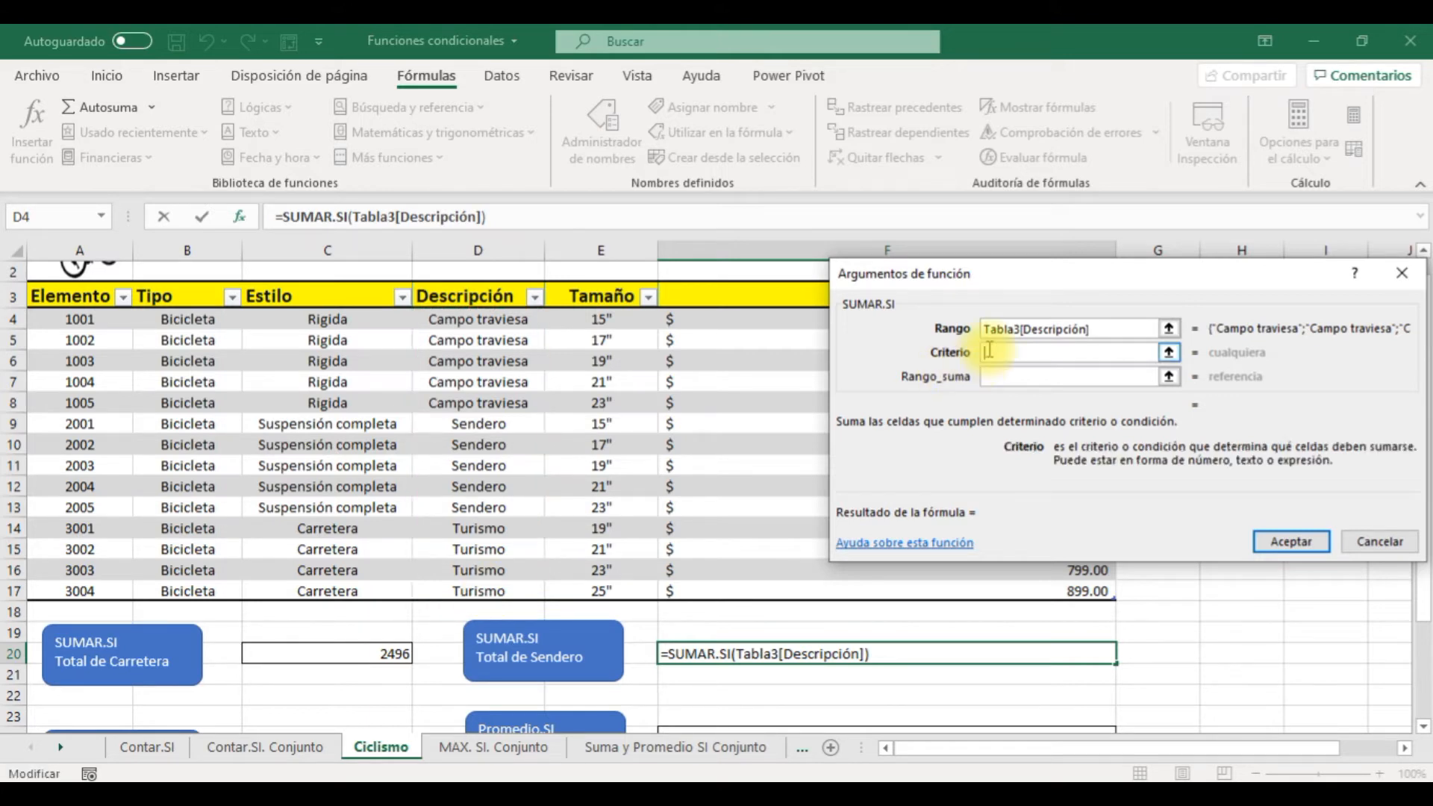
{"action": "left_click", "coordinate": [464, 483]}
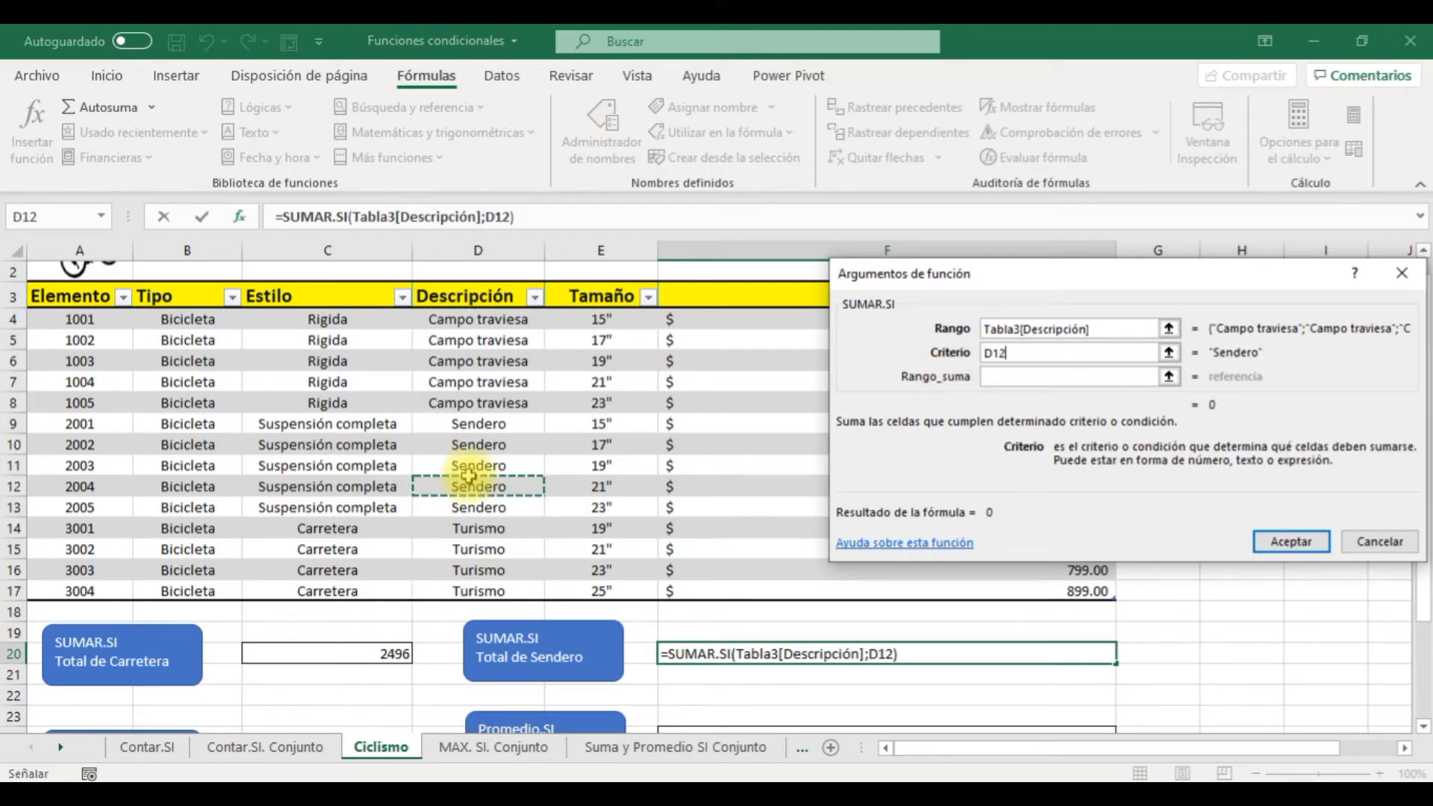
Complete the Sendero total in F20 using the table's Precio column as the sum range
{"action": "left_click", "coordinate": [1008, 377]}
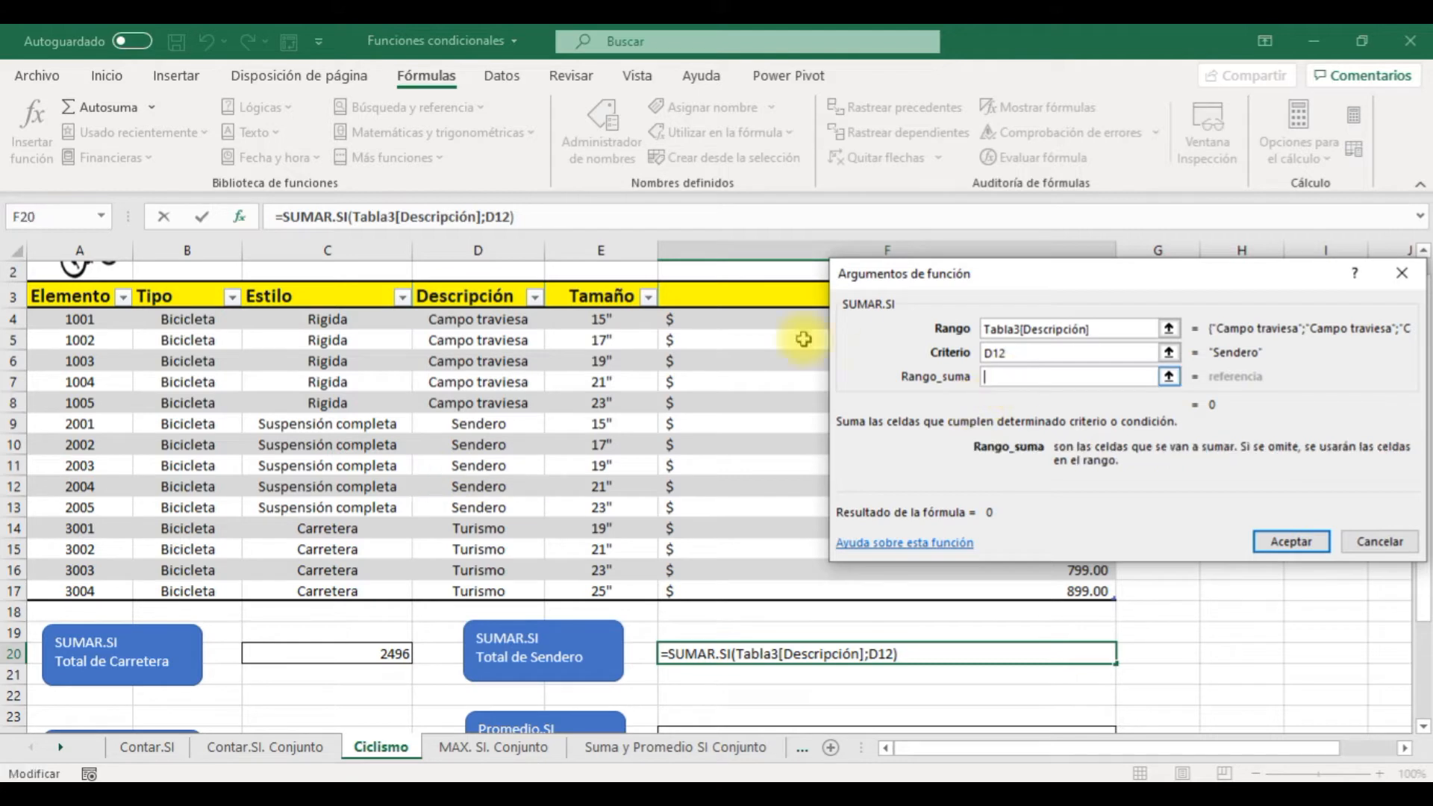
{"action": "left_click_drag", "start_coordinate": [763, 328], "coordinate": [771, 594]}
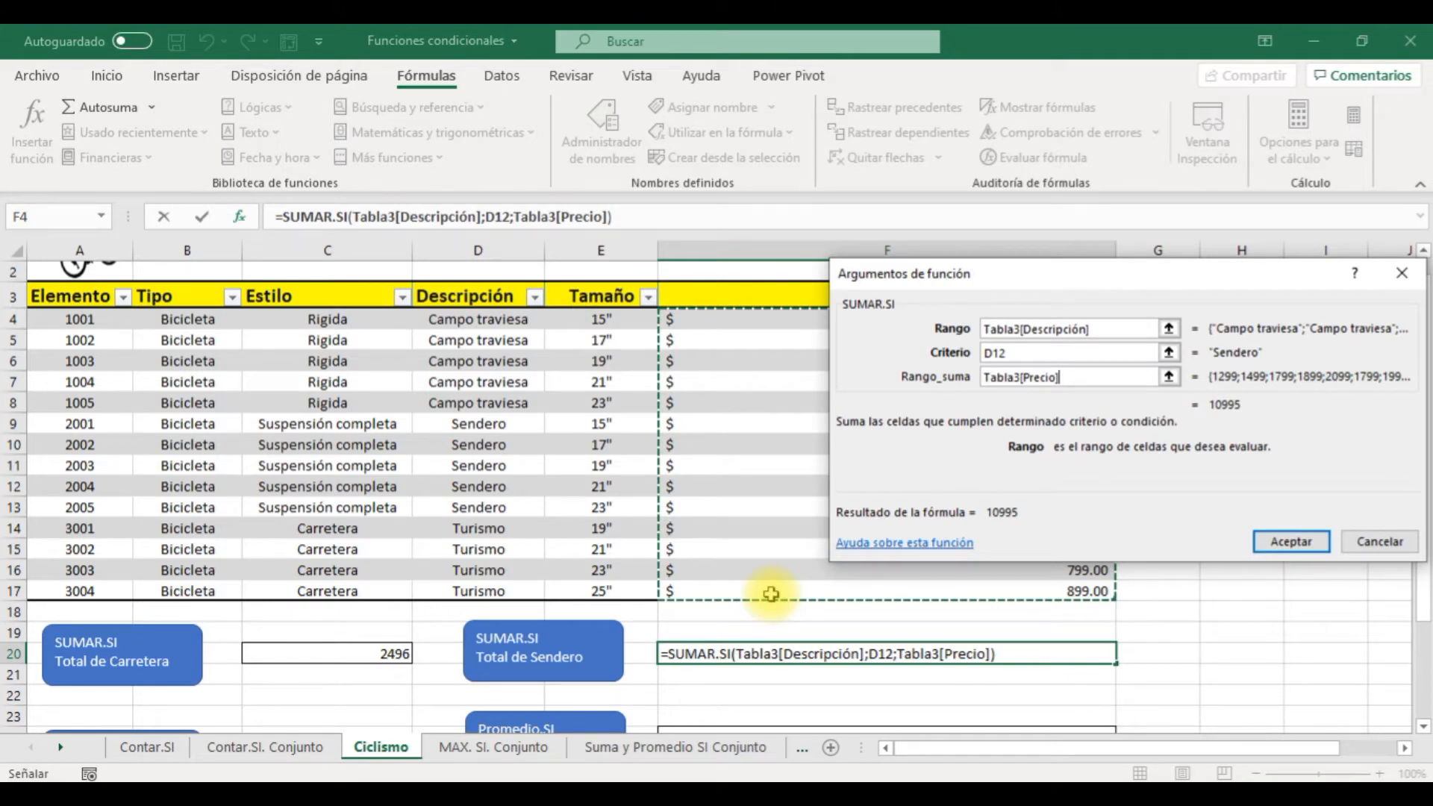
{"action": "key", "text": "Return"}
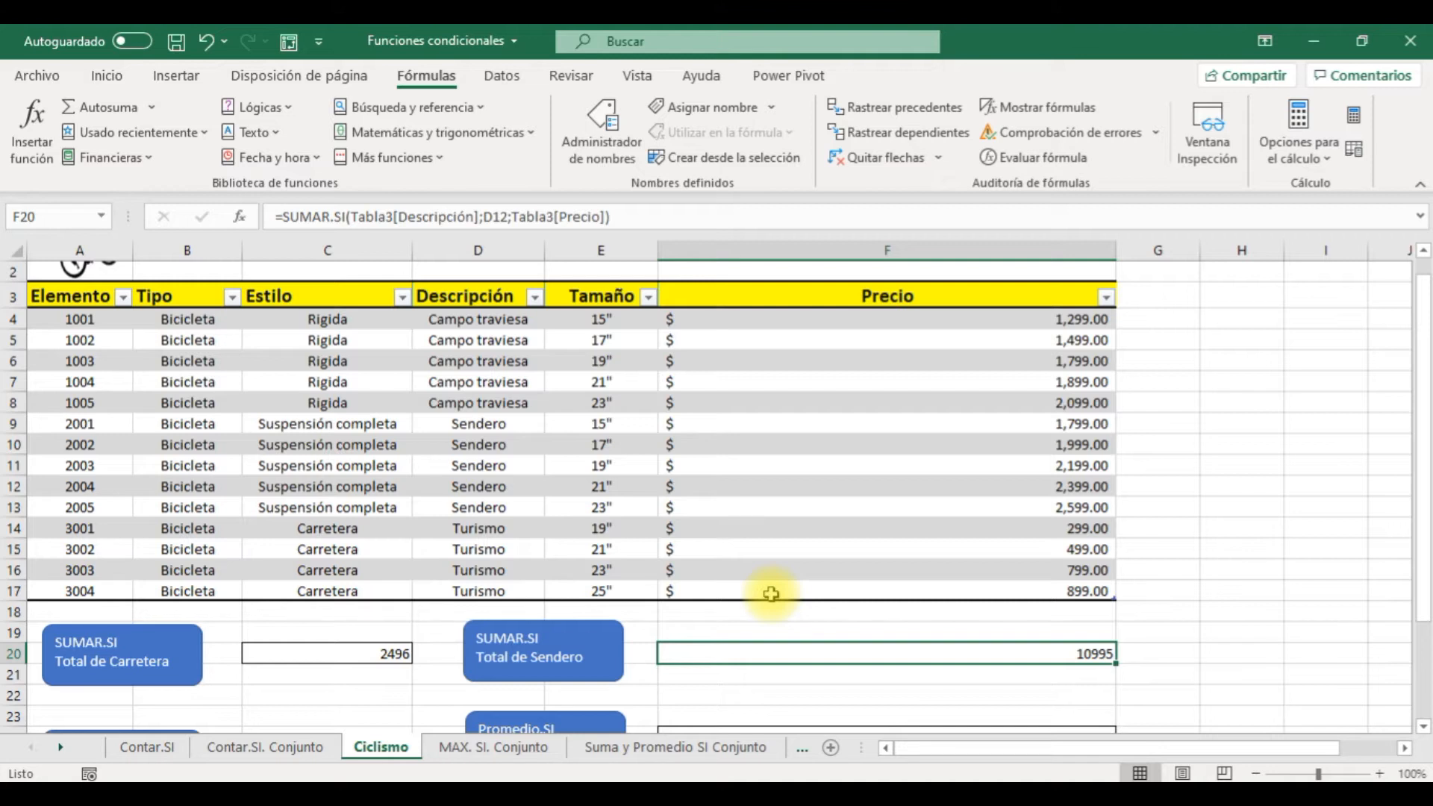
Start SUMAR.SI in cell C25 for the 17-inch total, with the table's Tamaño column as range
{"action": "key", "text": "Down"}
{"action": "key", "text": "Down"}
{"action": "key", "text": "Down"}
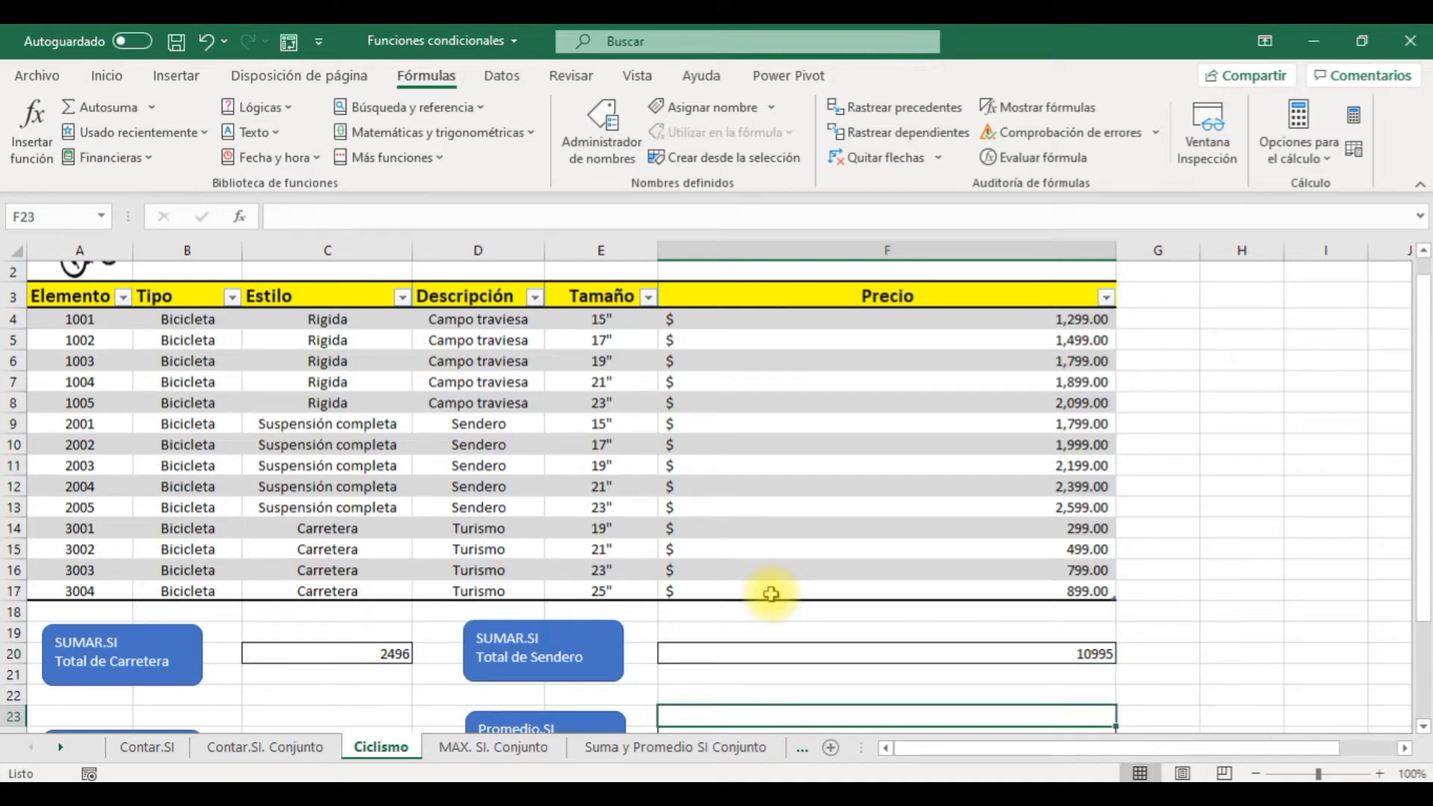
{"action": "key", "text": "Down"}
{"action": "key", "text": "Down"}
{"action": "key", "text": "Down"}
{"action": "key", "text": "Down"}
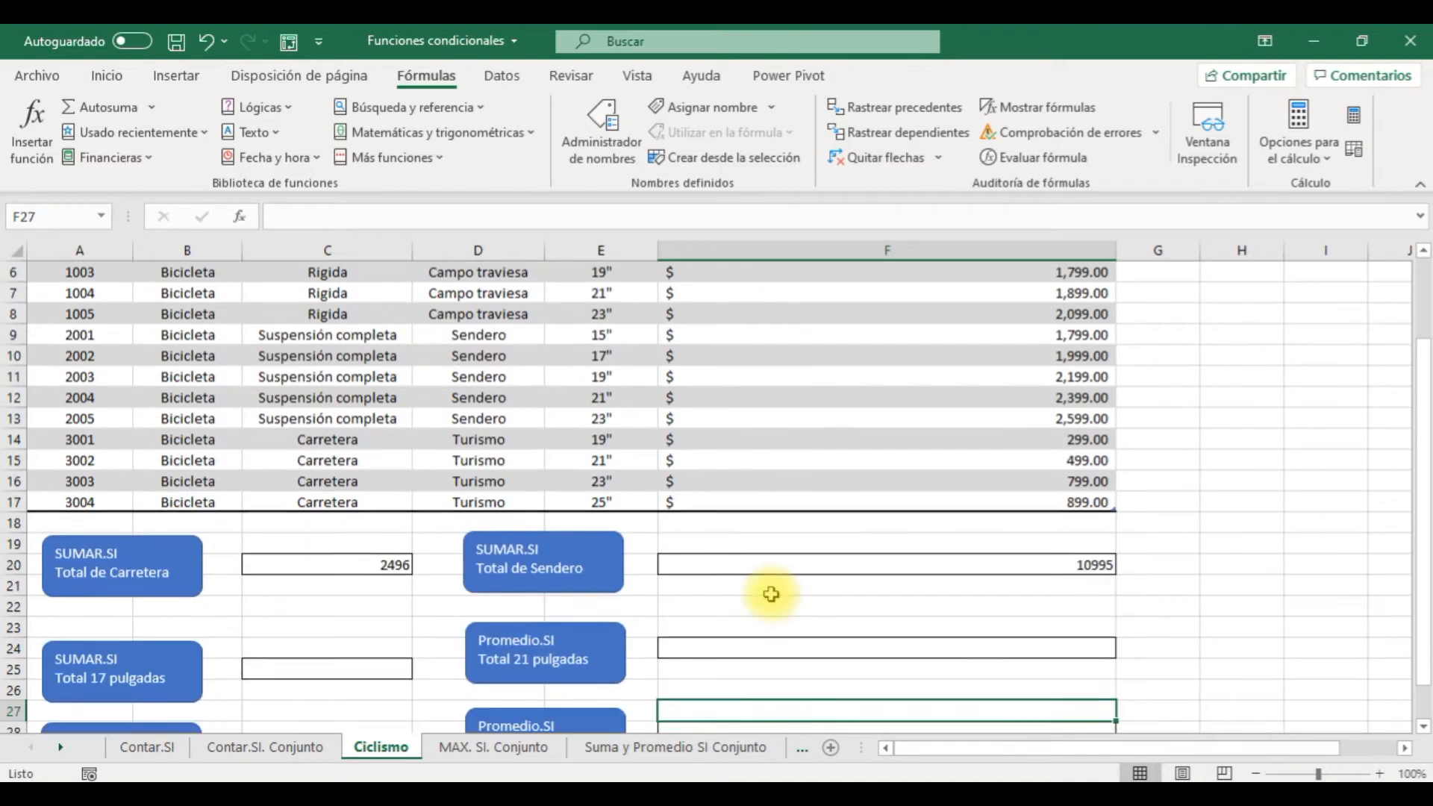
{"action": "left_click", "coordinate": [293, 665]}
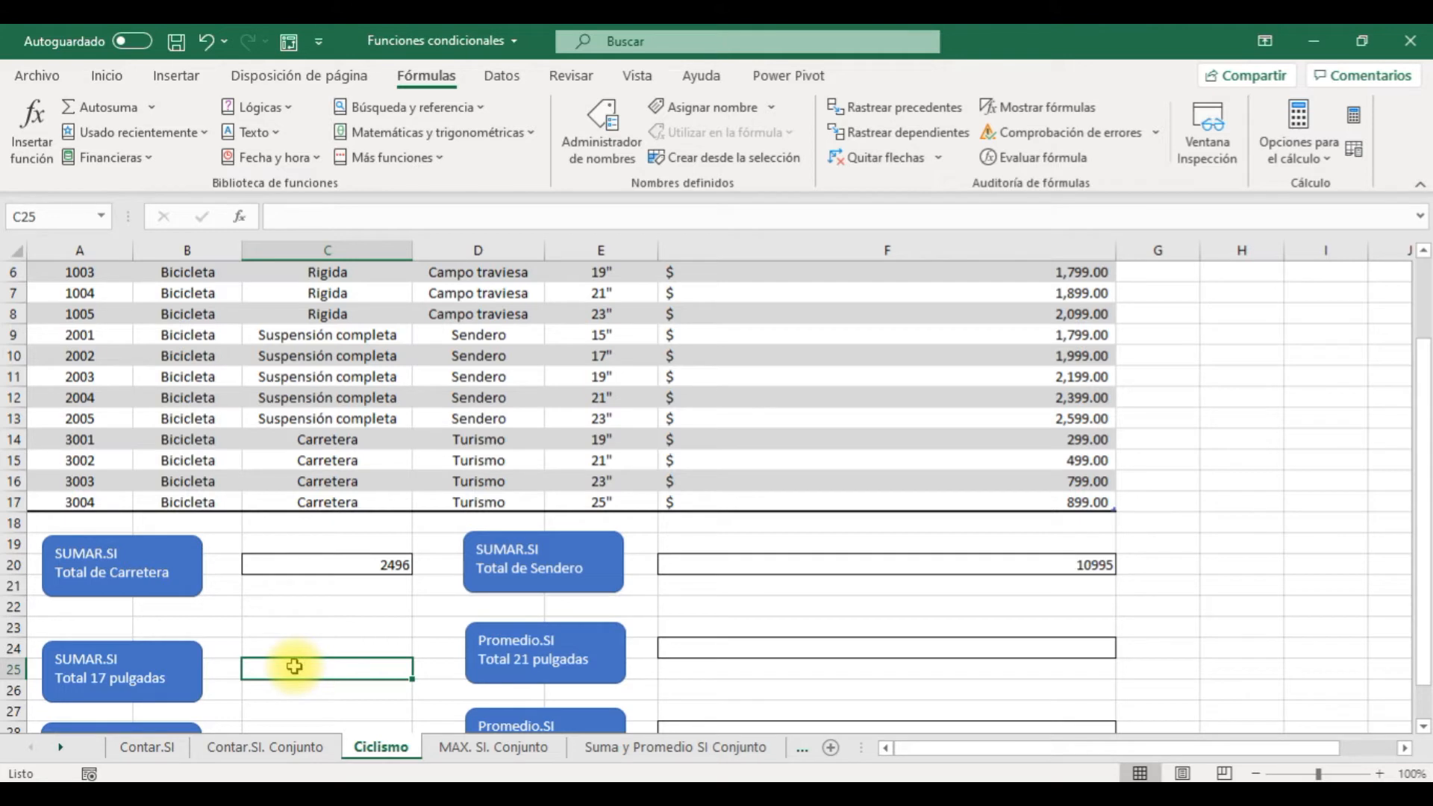
{"action": "left_click", "coordinate": [494, 132]}
{"action": "left_click_drag", "start_coordinate": [534, 188], "coordinate": [518, 512]}
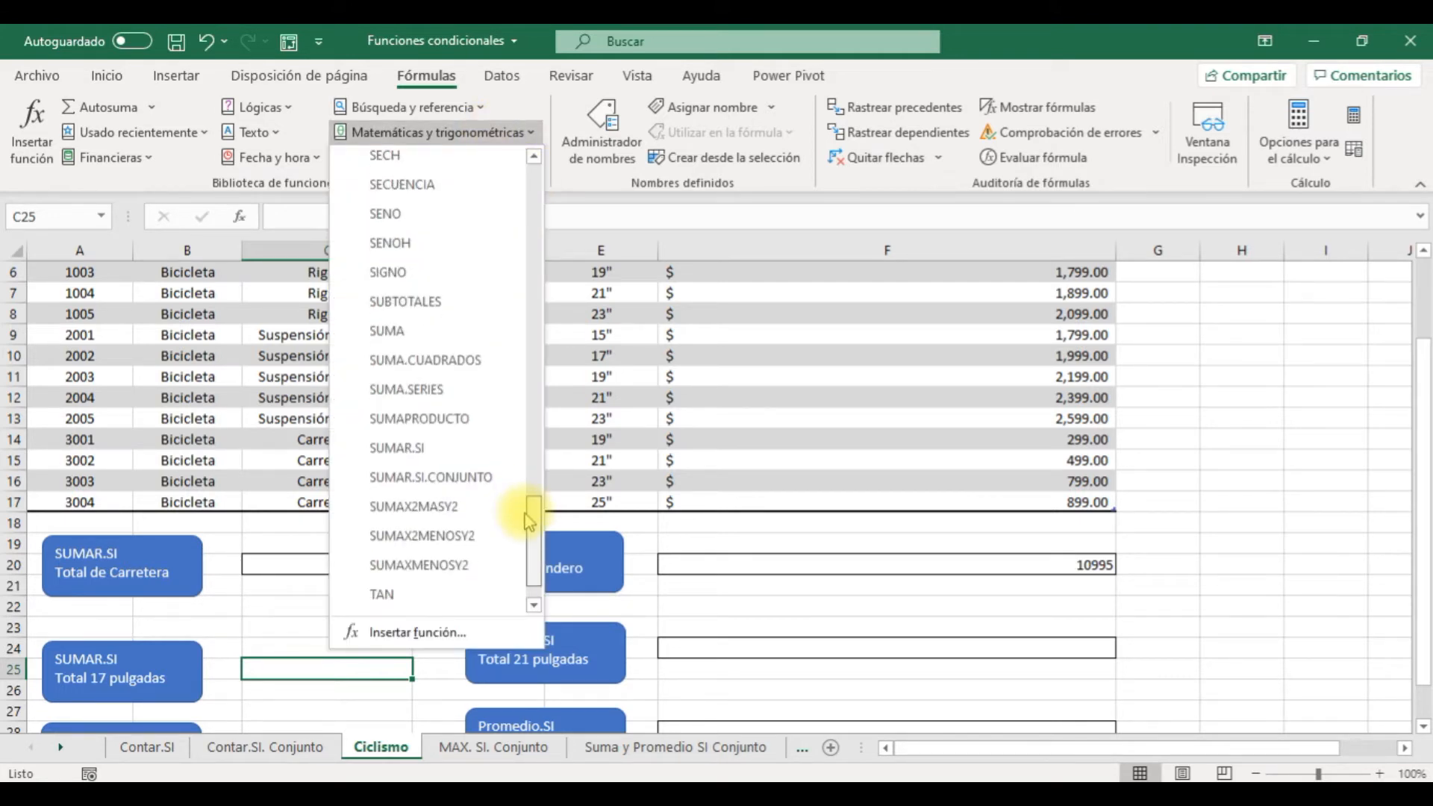
{"action": "left_click", "coordinate": [455, 437]}
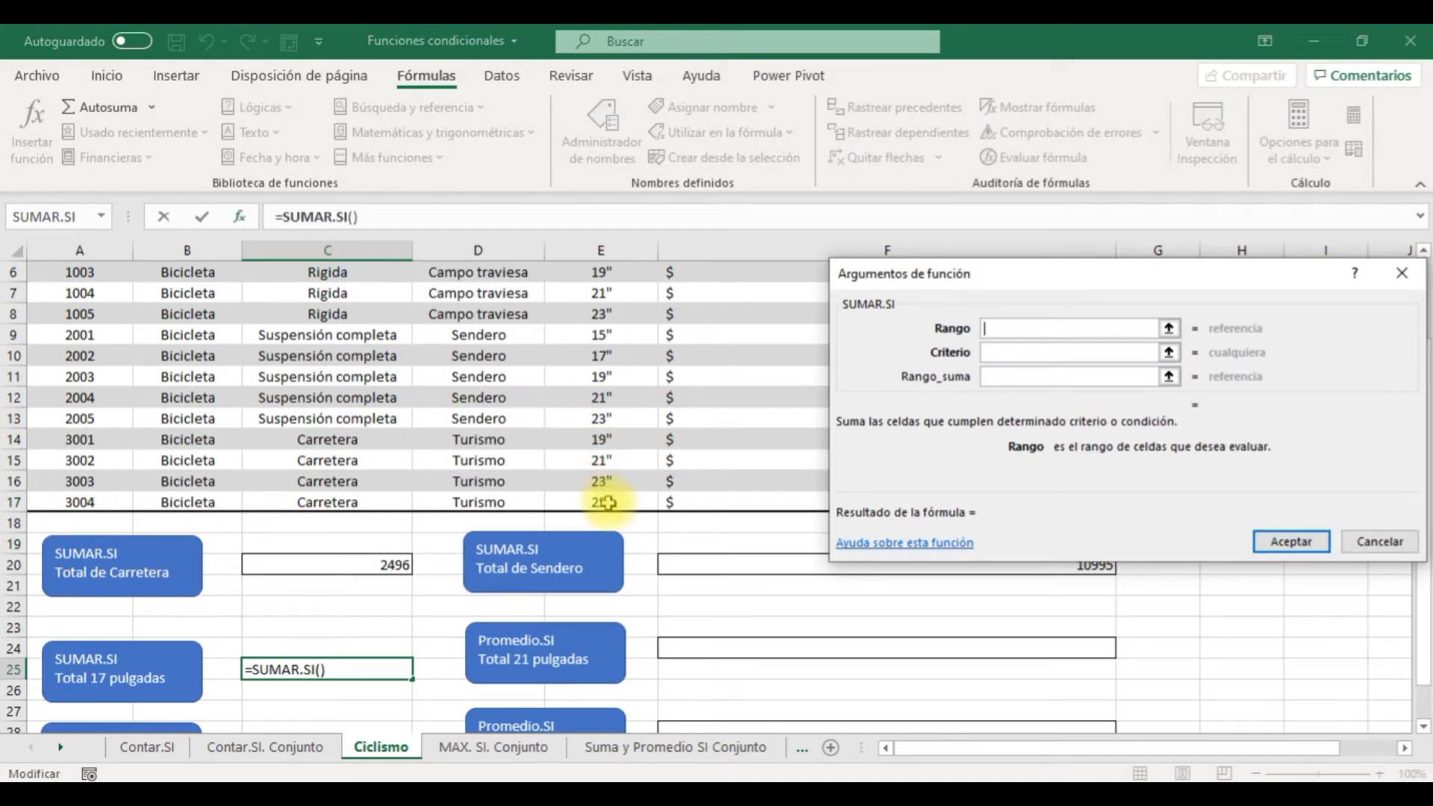
{"action": "left_click_drag", "start_coordinate": [606, 503], "coordinate": [601, 319]}
{"action": "left_click_drag", "start_coordinate": [600, 380], "coordinate": [595, 321]}
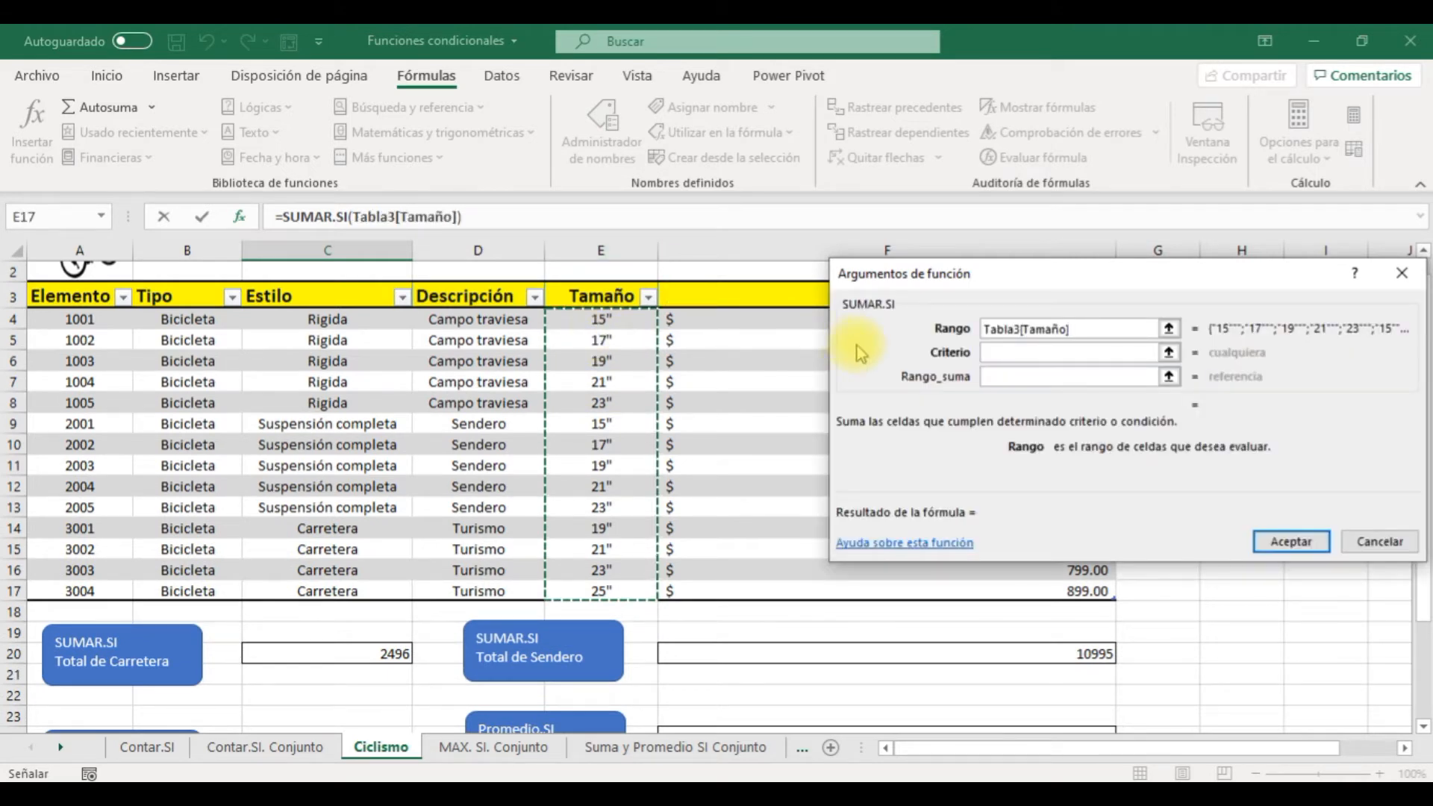
Complete the 17-inch total in C25 with cell E5 (17") as criterion and the Precio column as sum range
{"action": "left_click", "coordinate": [993, 352]}
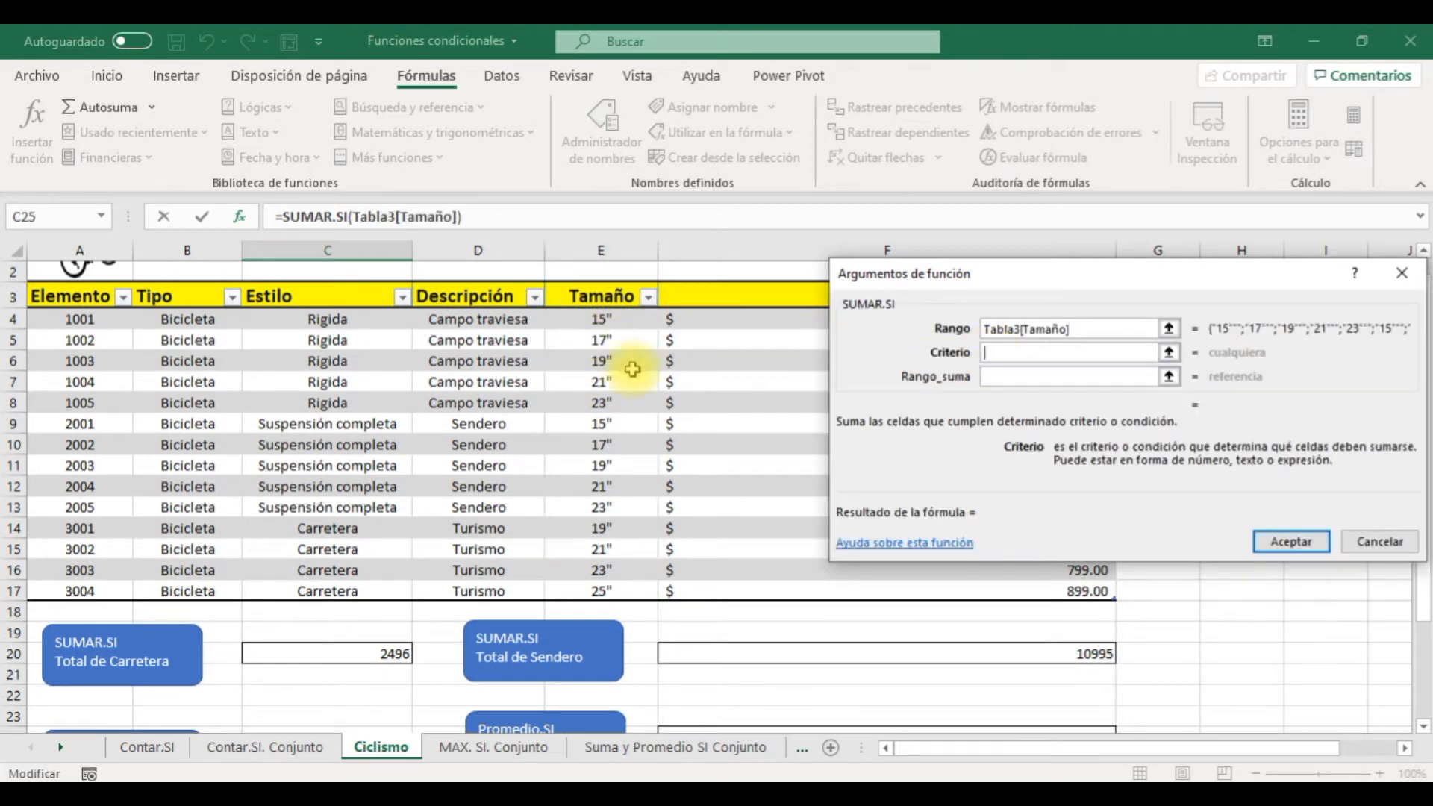
{"action": "left_click", "coordinate": [601, 340]}
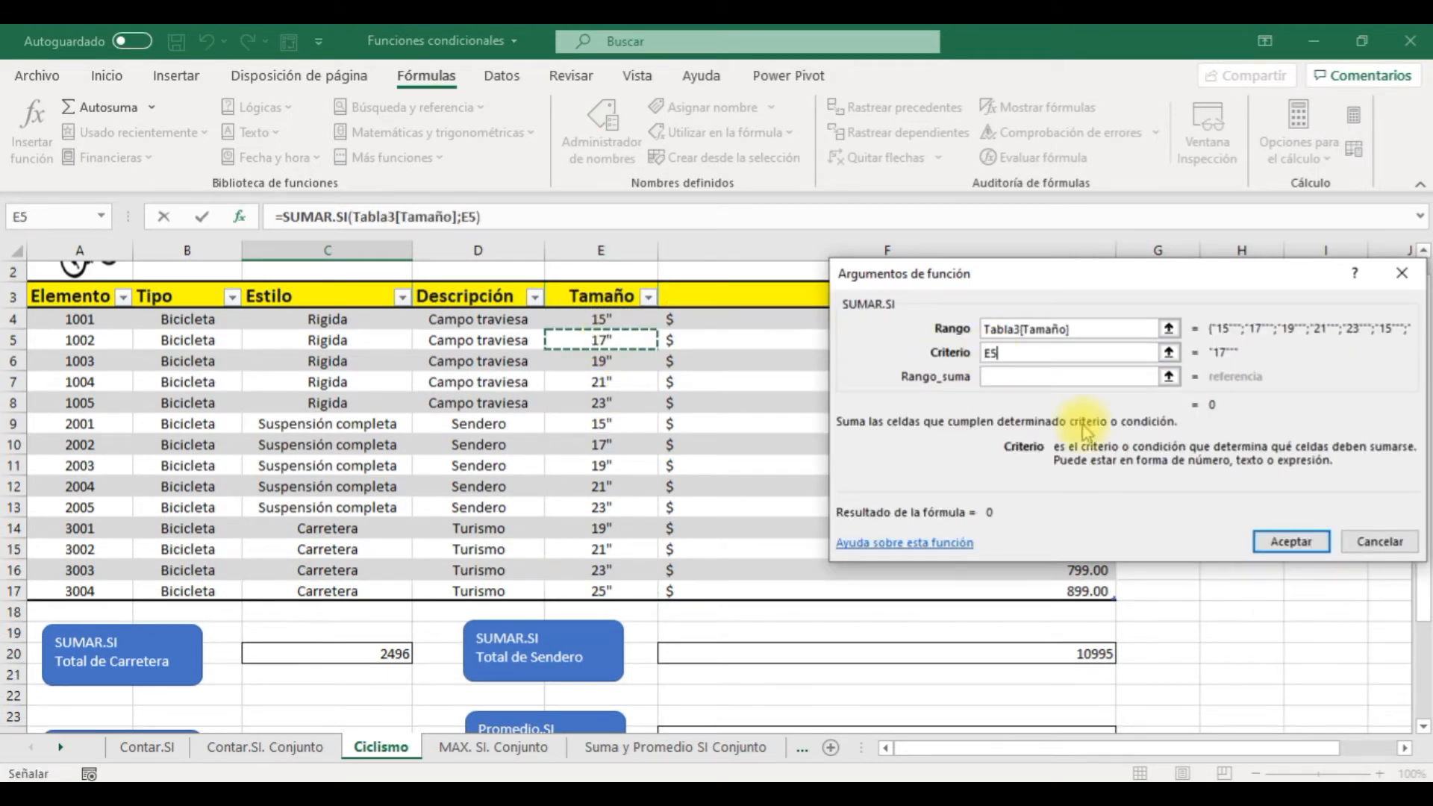
{"action": "left_click", "coordinate": [1046, 376]}
{"action": "left_click_drag", "start_coordinate": [822, 327], "coordinate": [777, 595]}
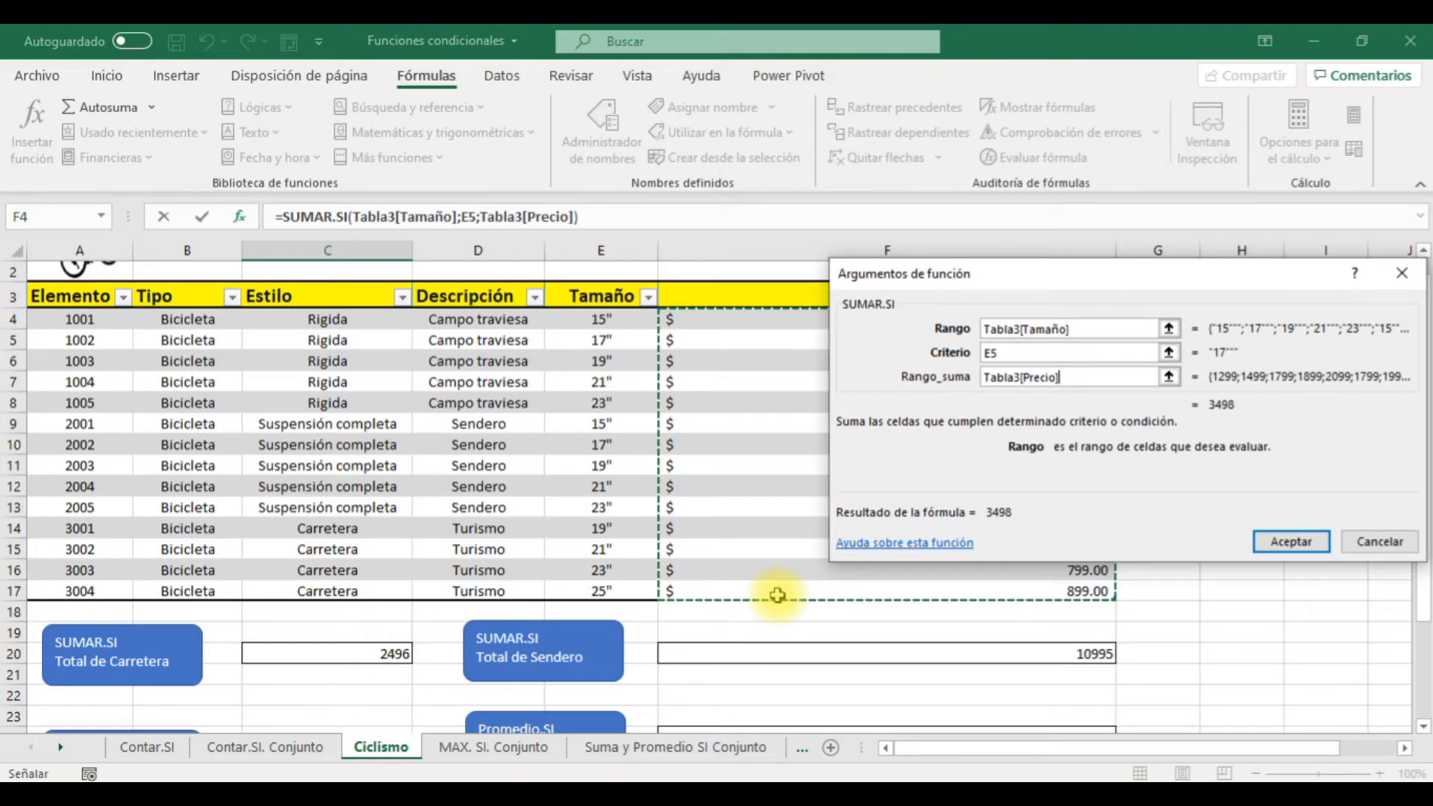
{"action": "key", "text": "Return"}
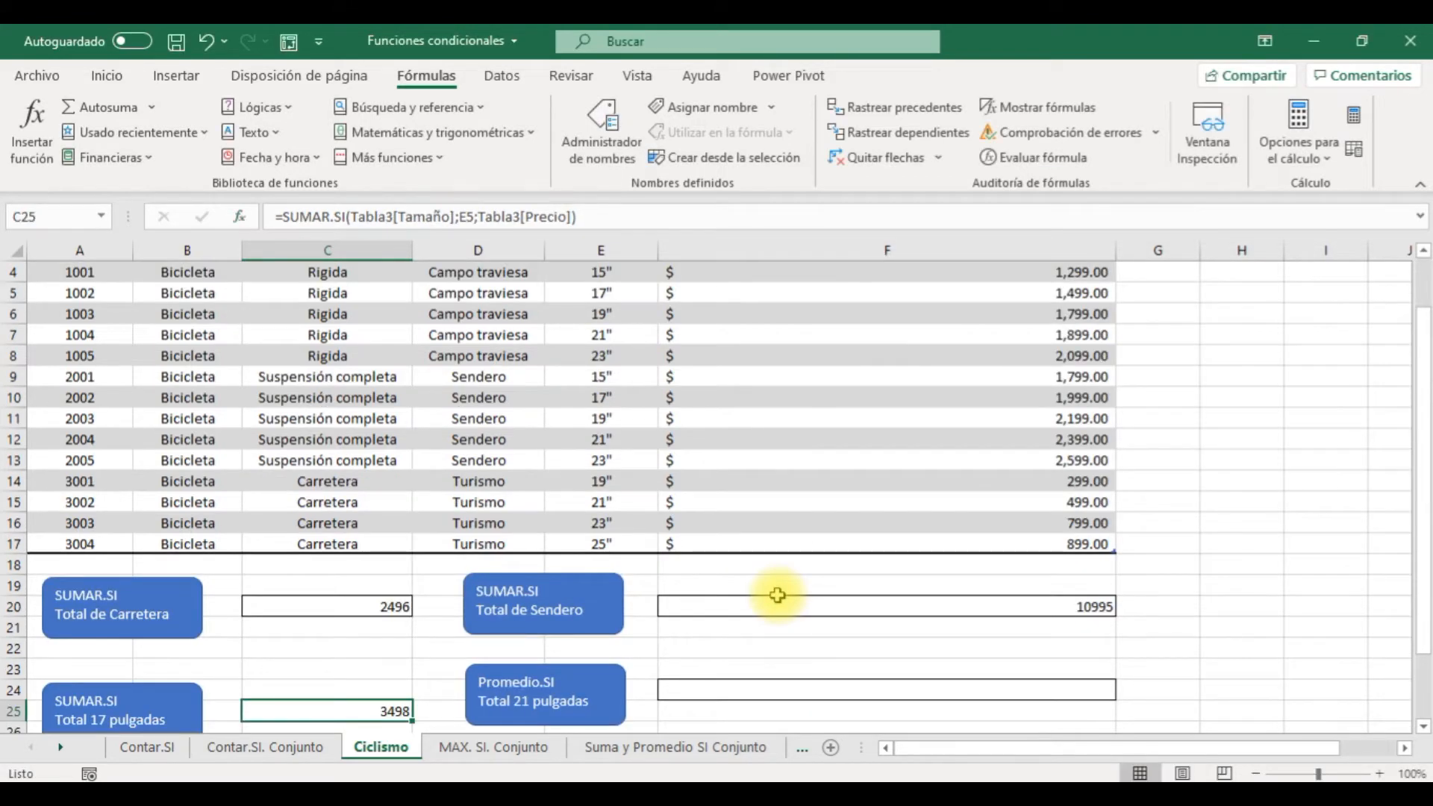
Insert the statistical function PROMEDIO.SI in cell C29 for the Turismo average
{"action": "key", "text": "Down"}
{"action": "key", "text": "Down"}
{"action": "key", "text": "Down"}
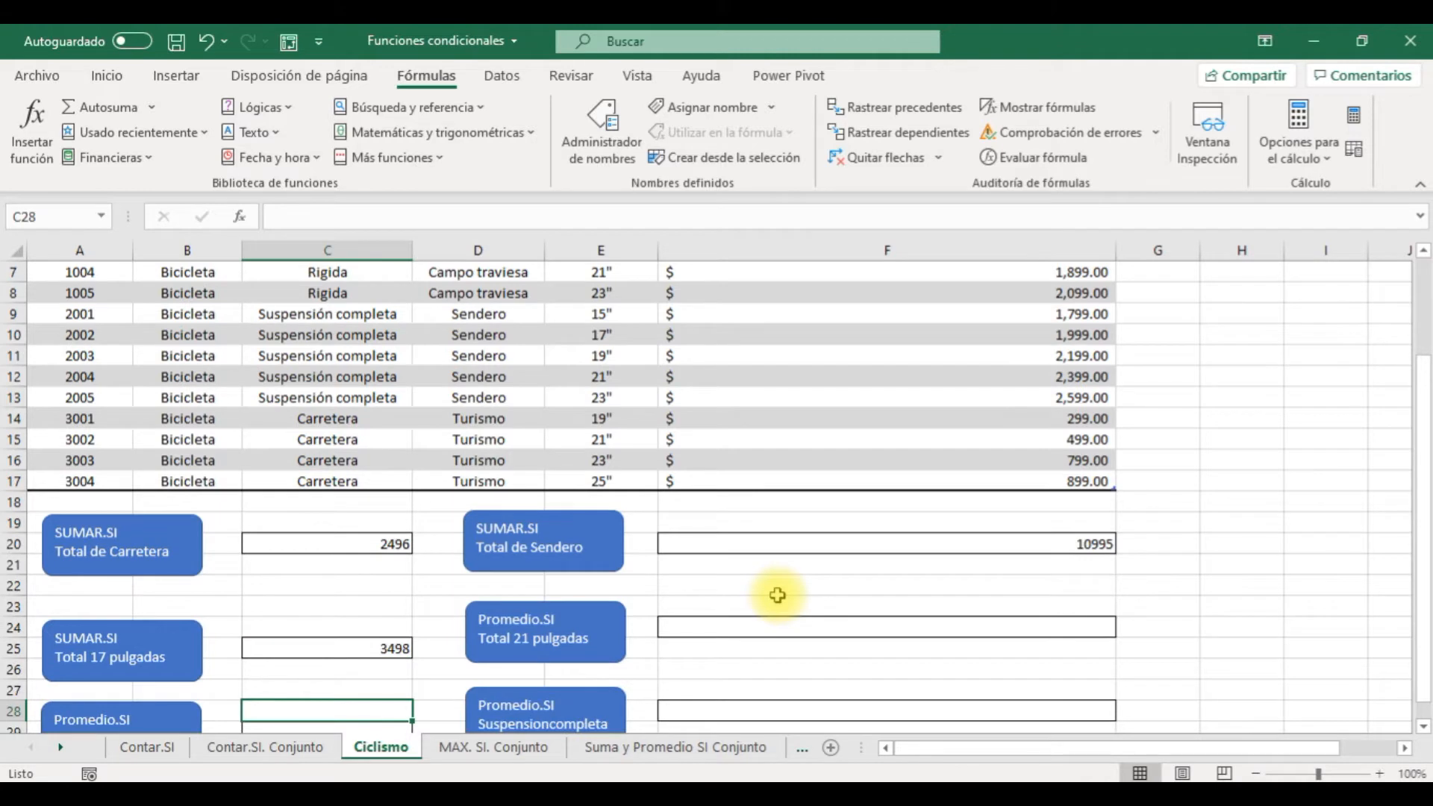
{"action": "key", "text": "Down"}
{"action": "key", "text": "Down"}
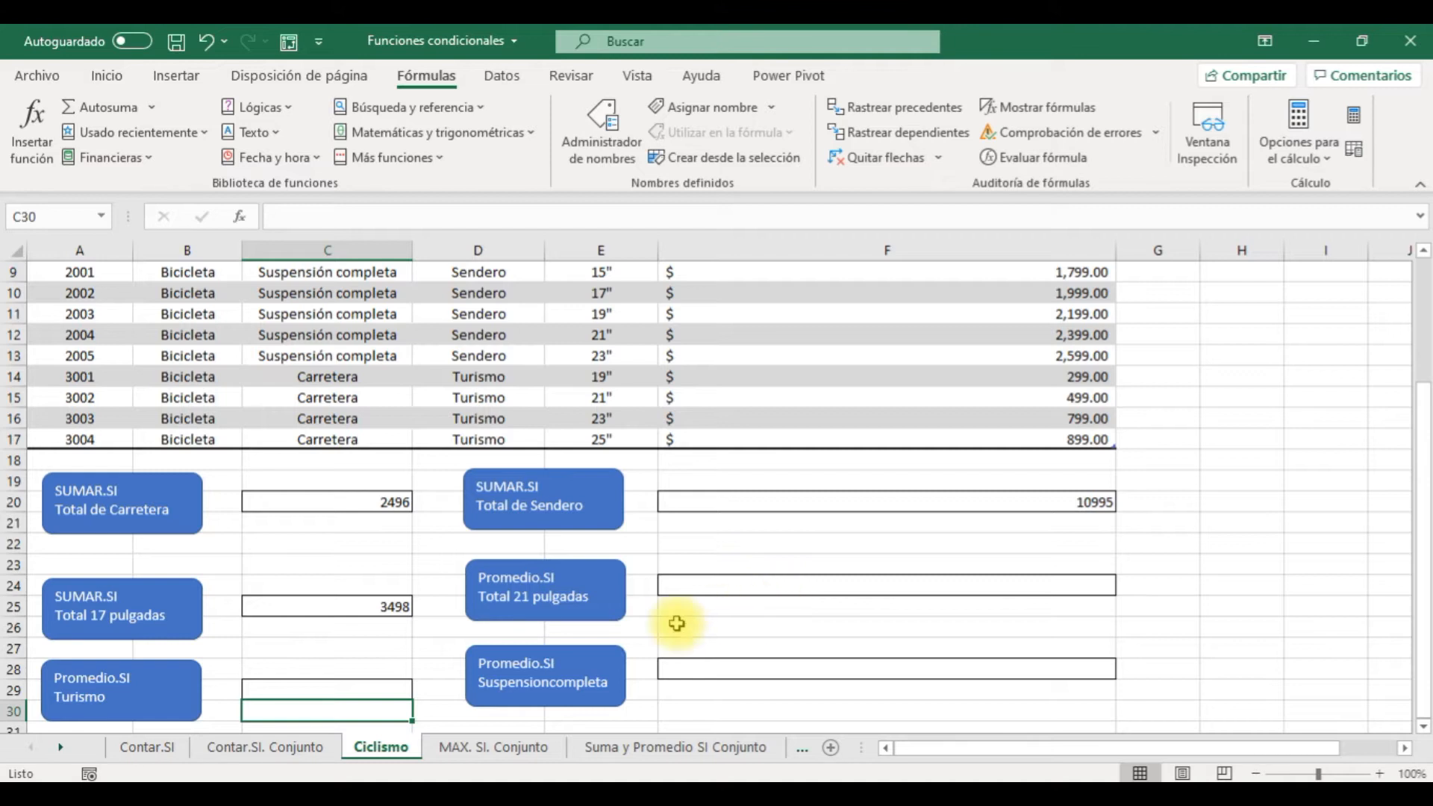
{"action": "left_click", "coordinate": [362, 691]}
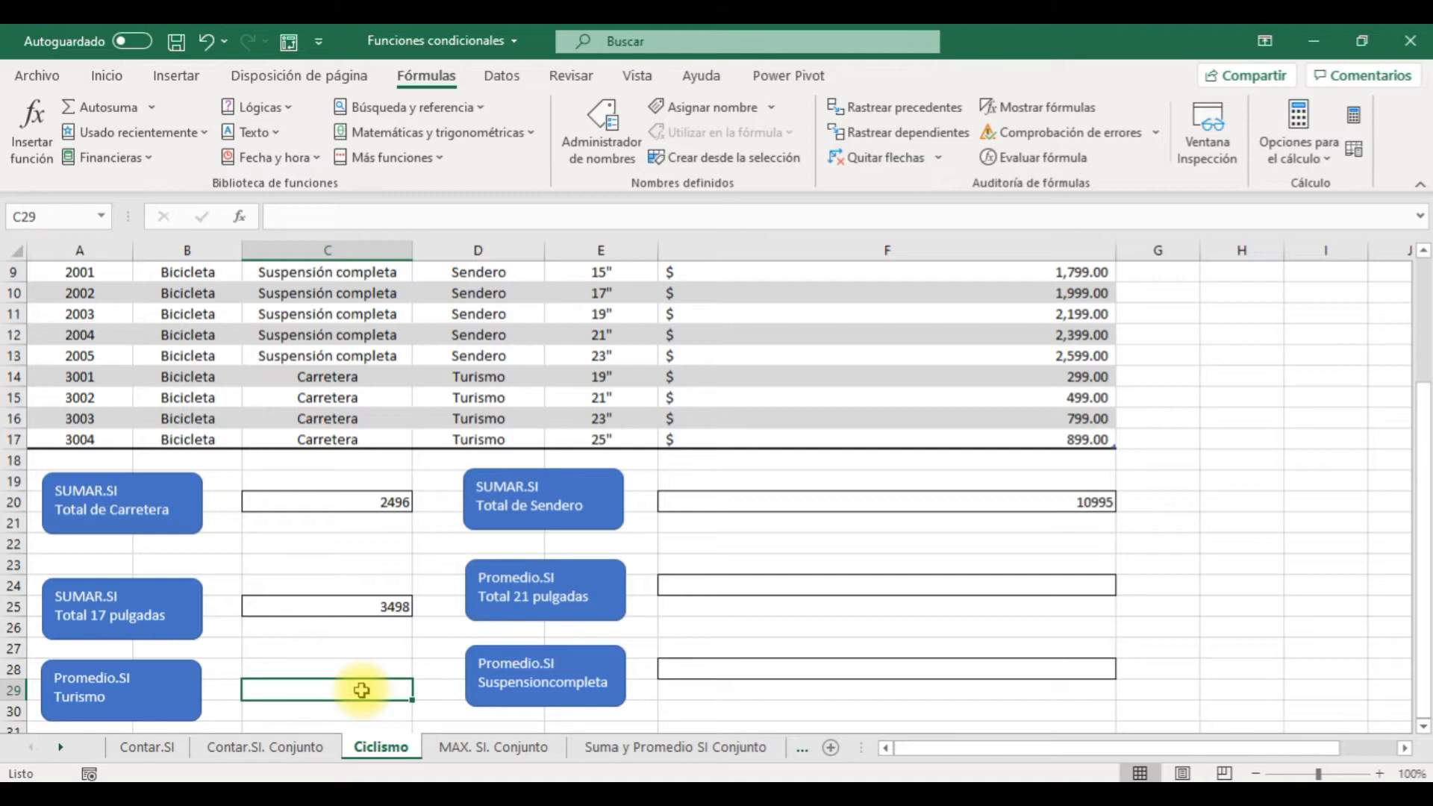
{"action": "left_click_drag", "start_coordinate": [1417, 464], "coordinate": [1426, 352]}
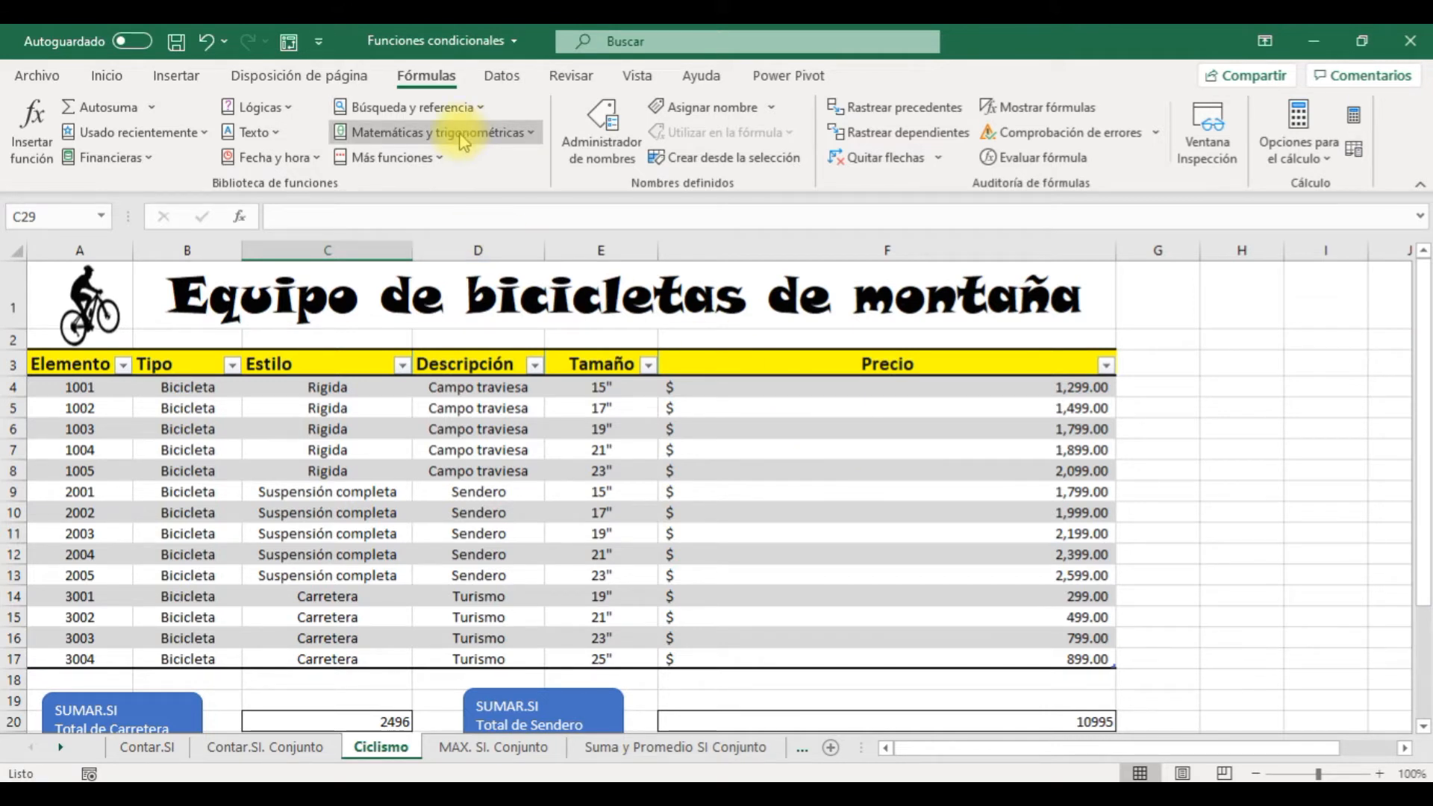
{"action": "left_click", "coordinate": [440, 157]}
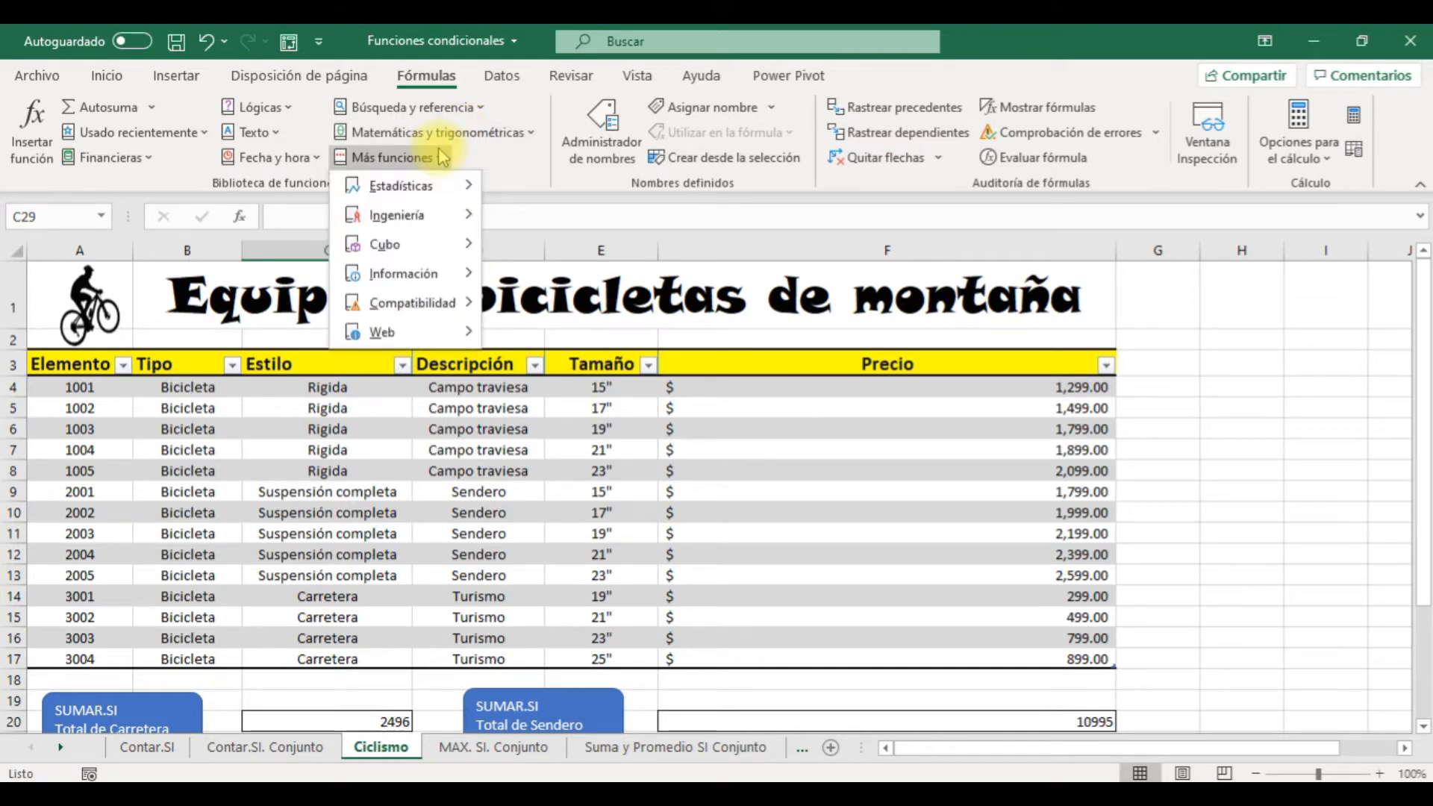
{"action": "mouse_move", "coordinate": [447, 185]}
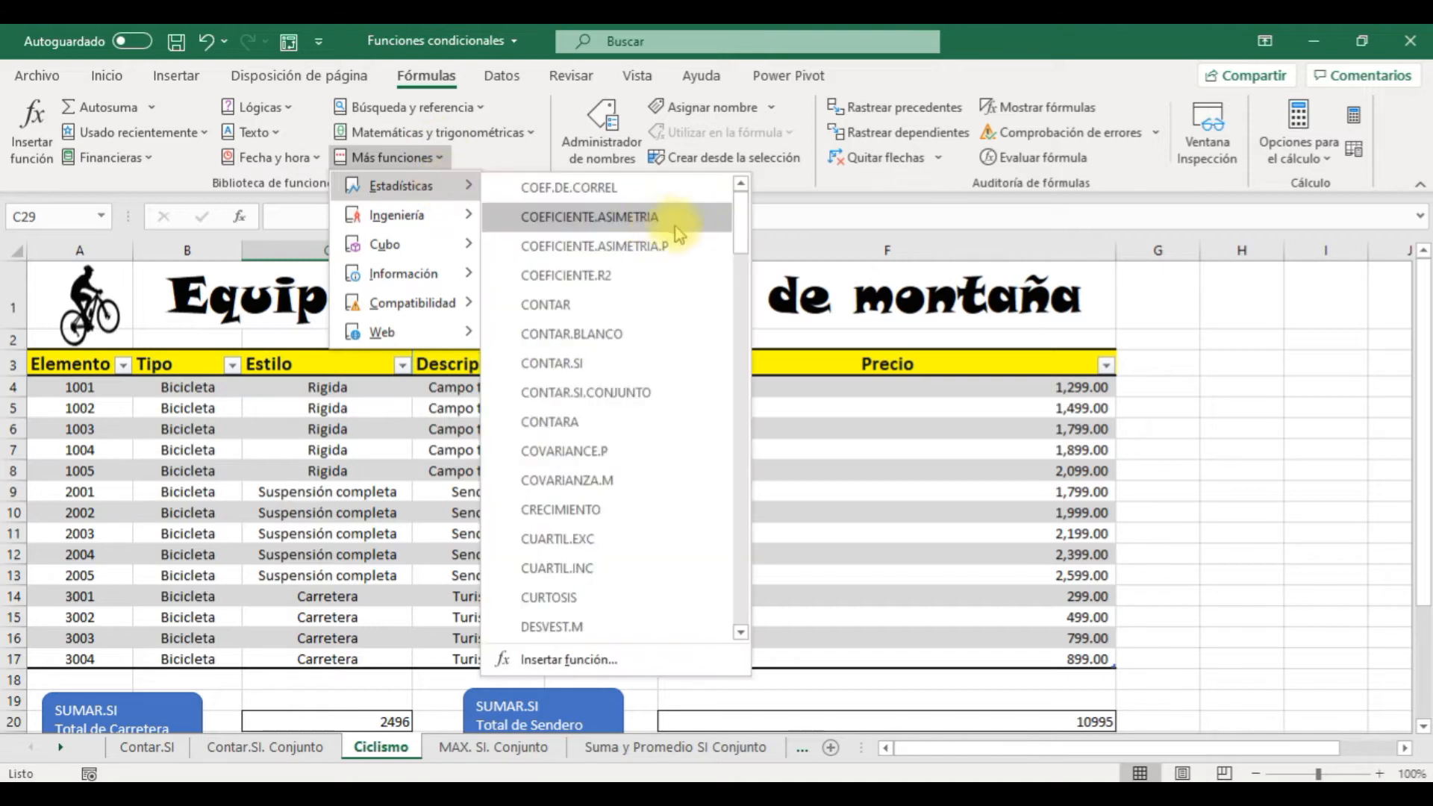
{"action": "left_click_drag", "start_coordinate": [741, 238], "coordinate": [742, 541]}
{"action": "left_click", "coordinate": [589, 560]}
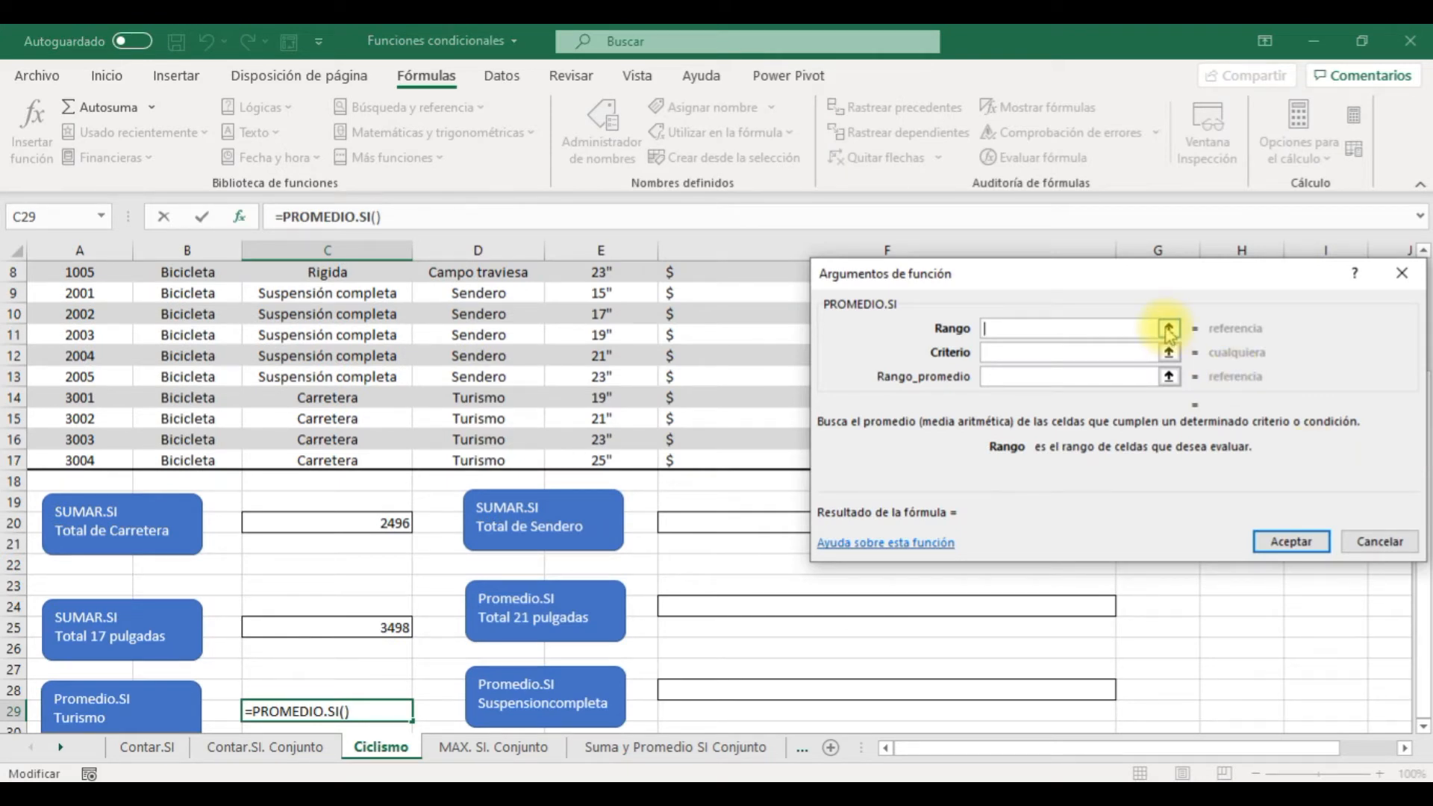
Set the PROMEDIO.SI range to the table's Descripción column and its criterion to cell D14 (Turismo)
{"action": "left_click", "coordinate": [1169, 329]}
{"action": "left_click_drag", "start_coordinate": [497, 464], "coordinate": [476, 316]}
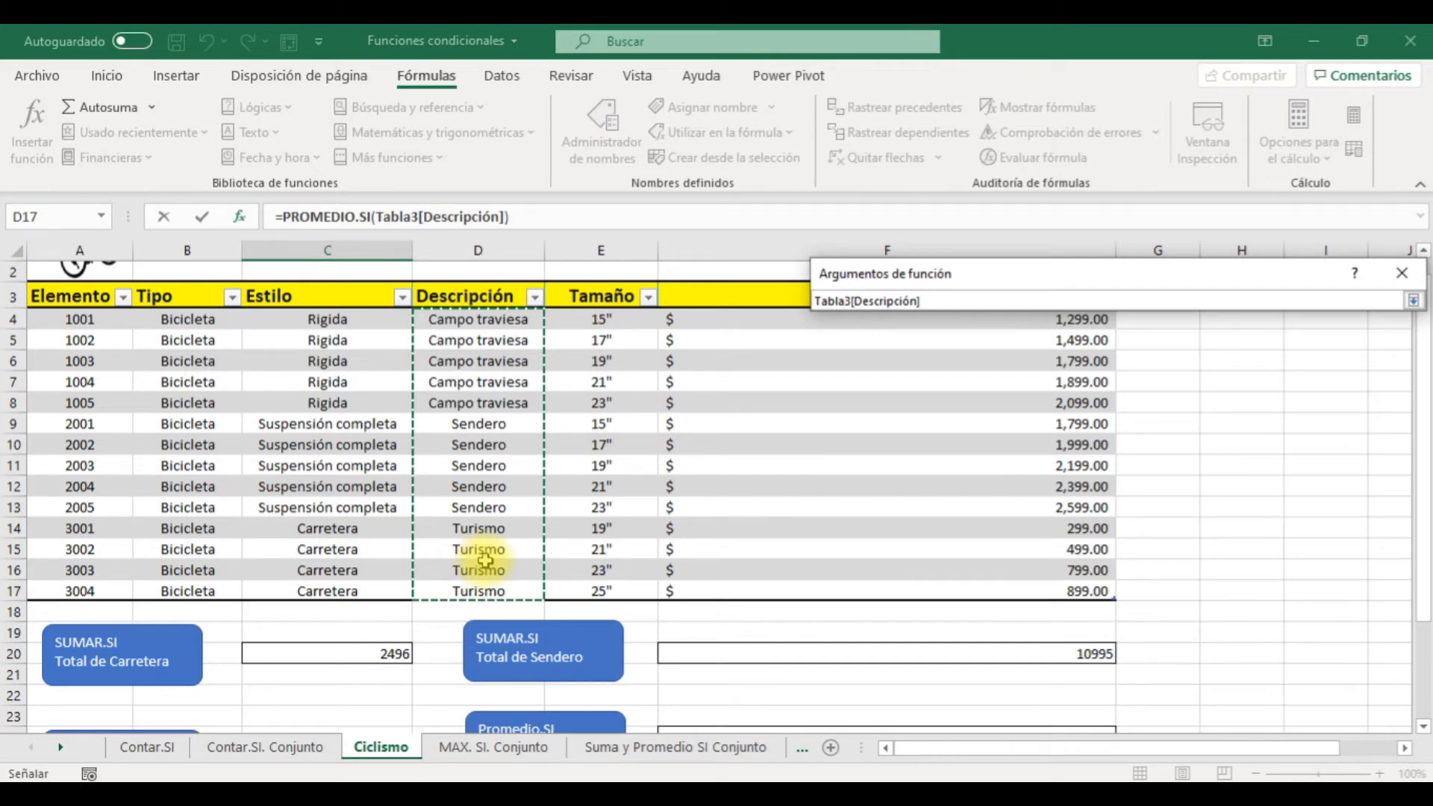
{"action": "key", "text": "Return"}
{"action": "left_click", "coordinate": [1008, 353]}
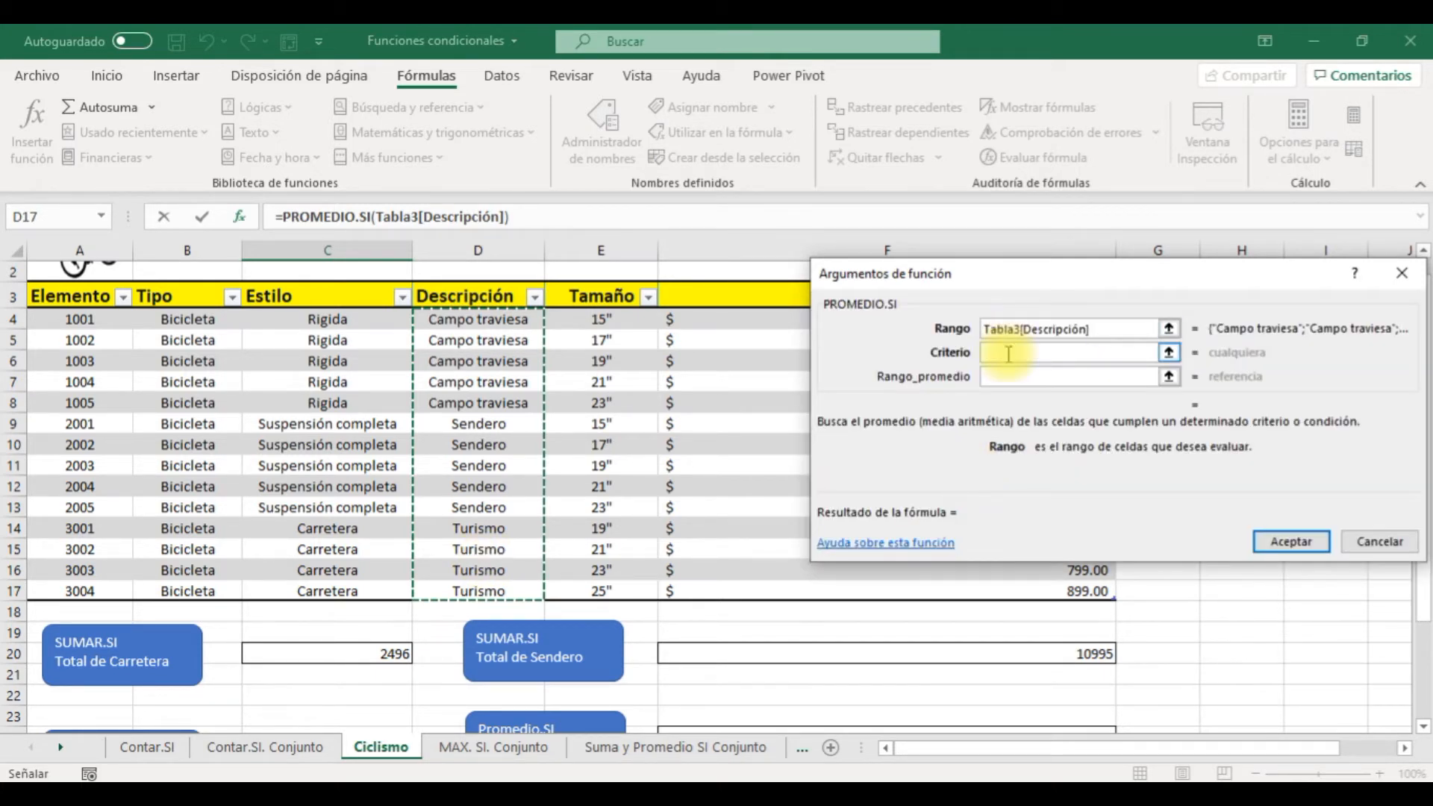
{"action": "left_click", "coordinate": [478, 531]}
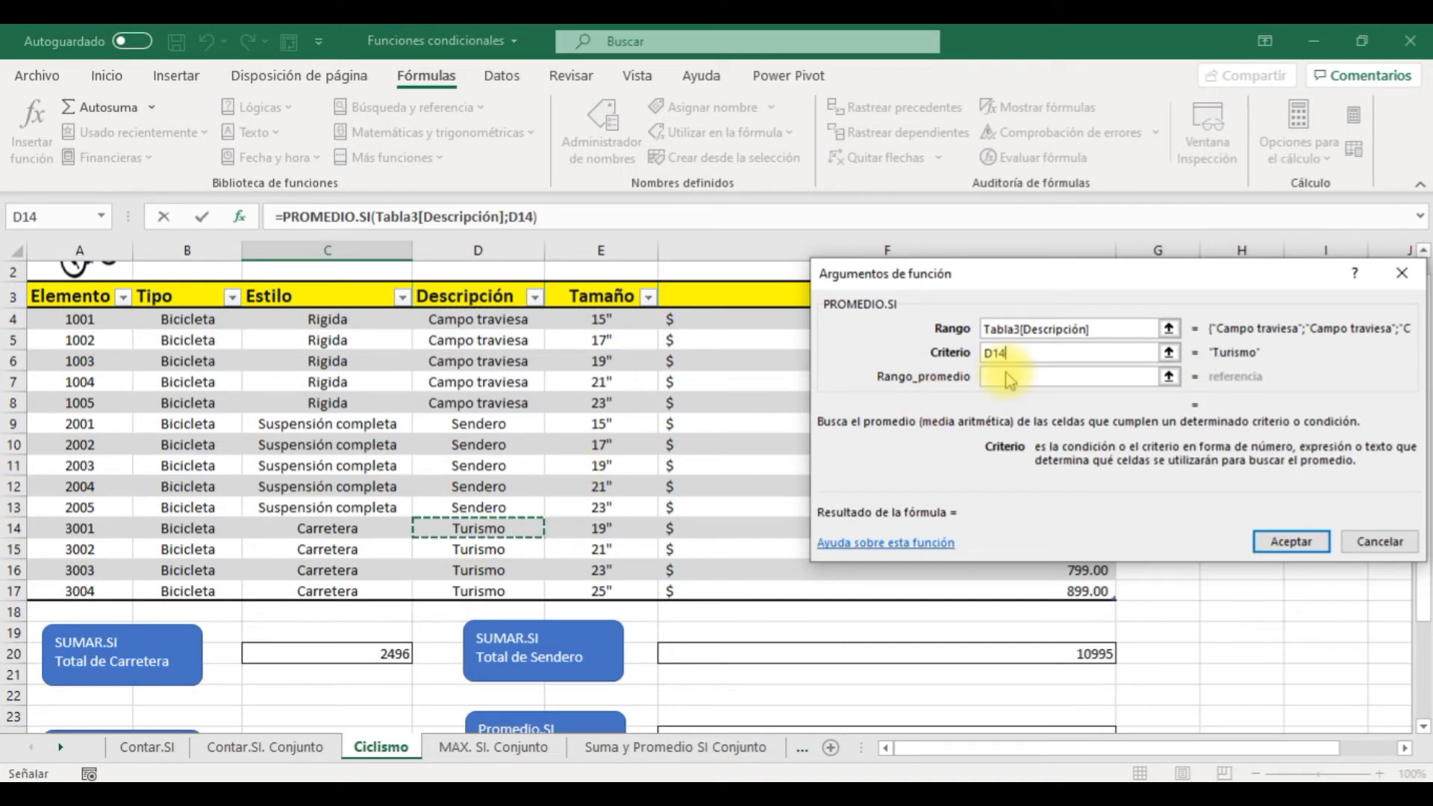
Complete the Turismo average in C29 using the table's Precio column, F4:F17, as the average range
{"action": "key", "text": "Tab"}
{"action": "left_click_drag", "start_coordinate": [756, 323], "coordinate": [748, 588]}
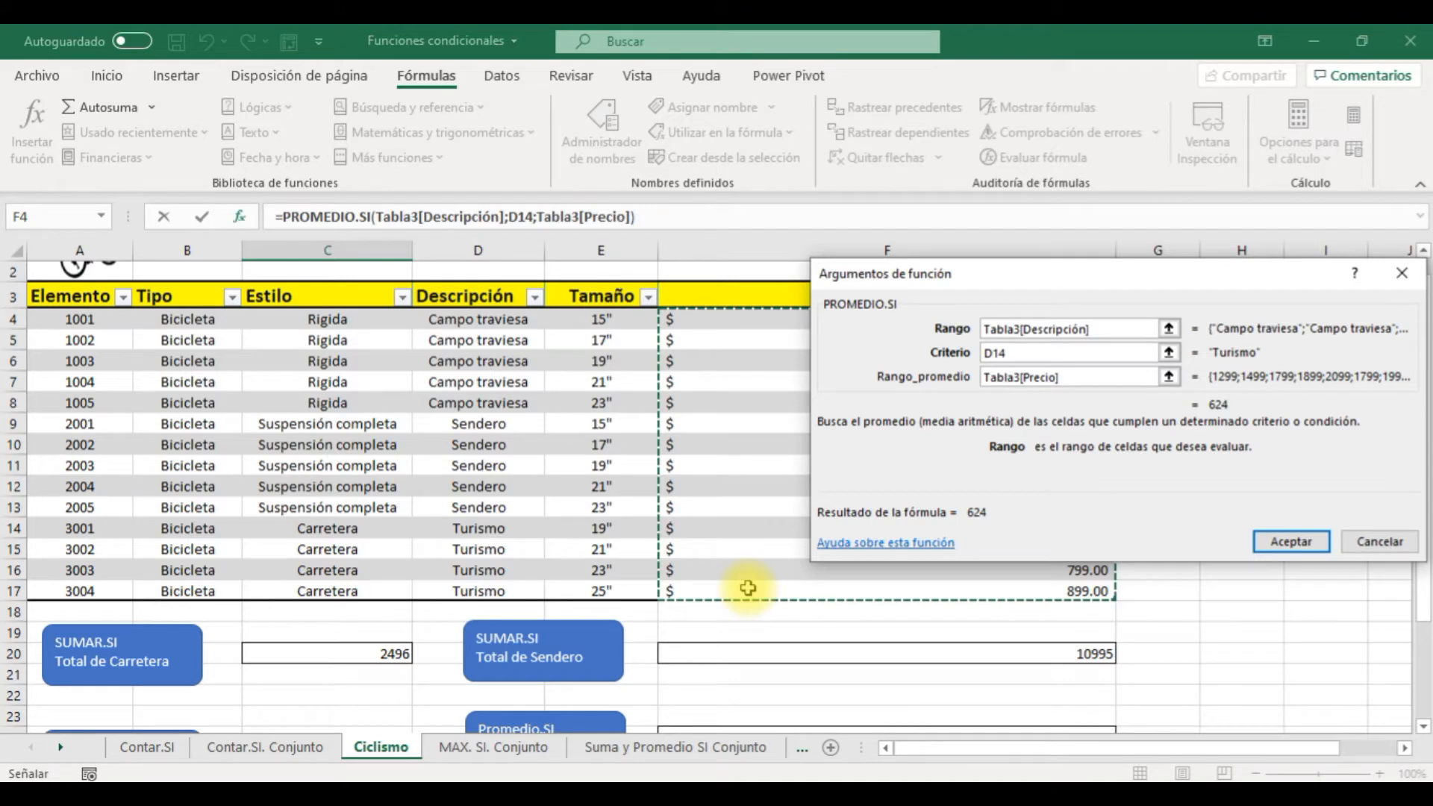
{"action": "key", "text": "Return"}
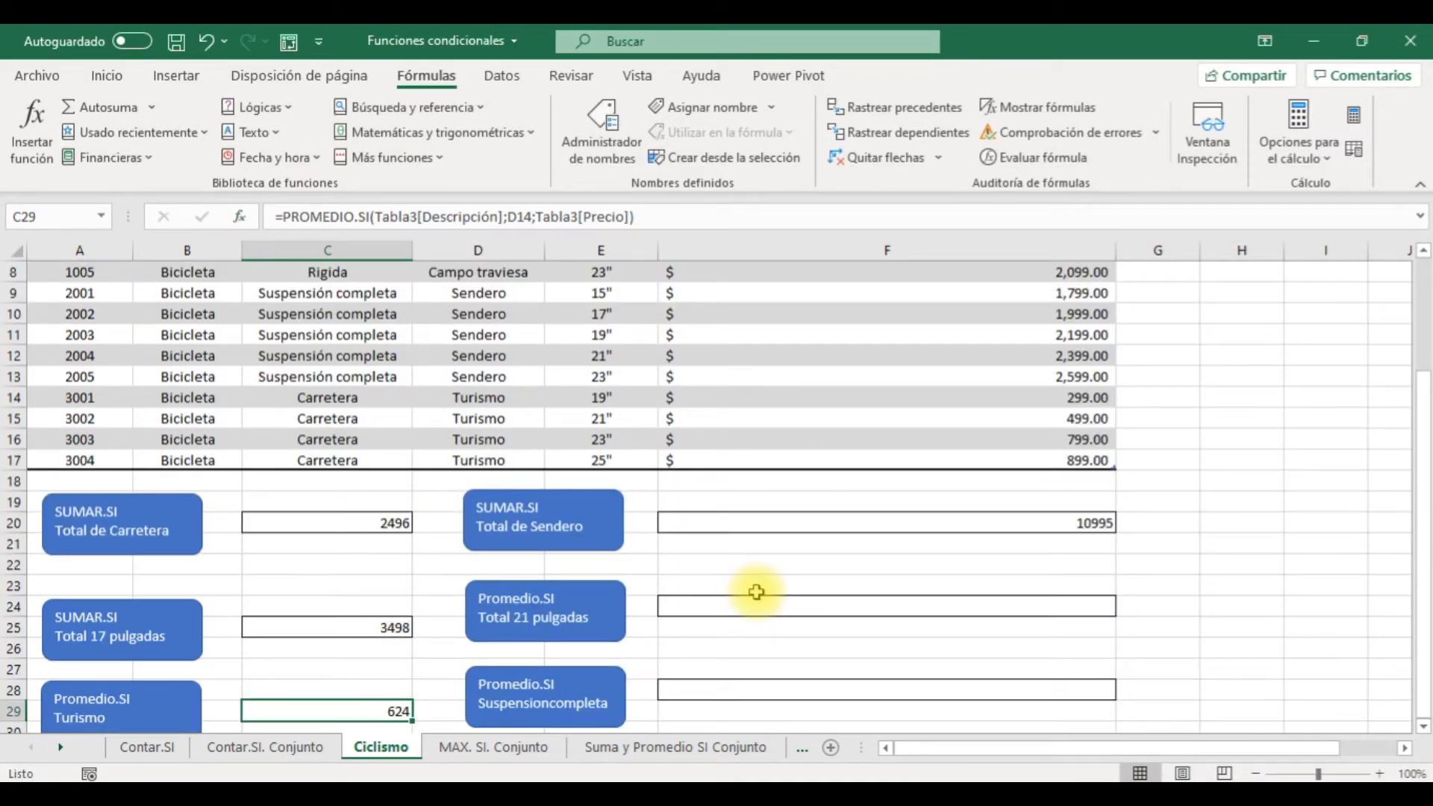
Start PROMEDIO.SI in cell F24 for the 21-inch average, with the table's Tamaño column as range
{"action": "left_click", "coordinate": [812, 605]}
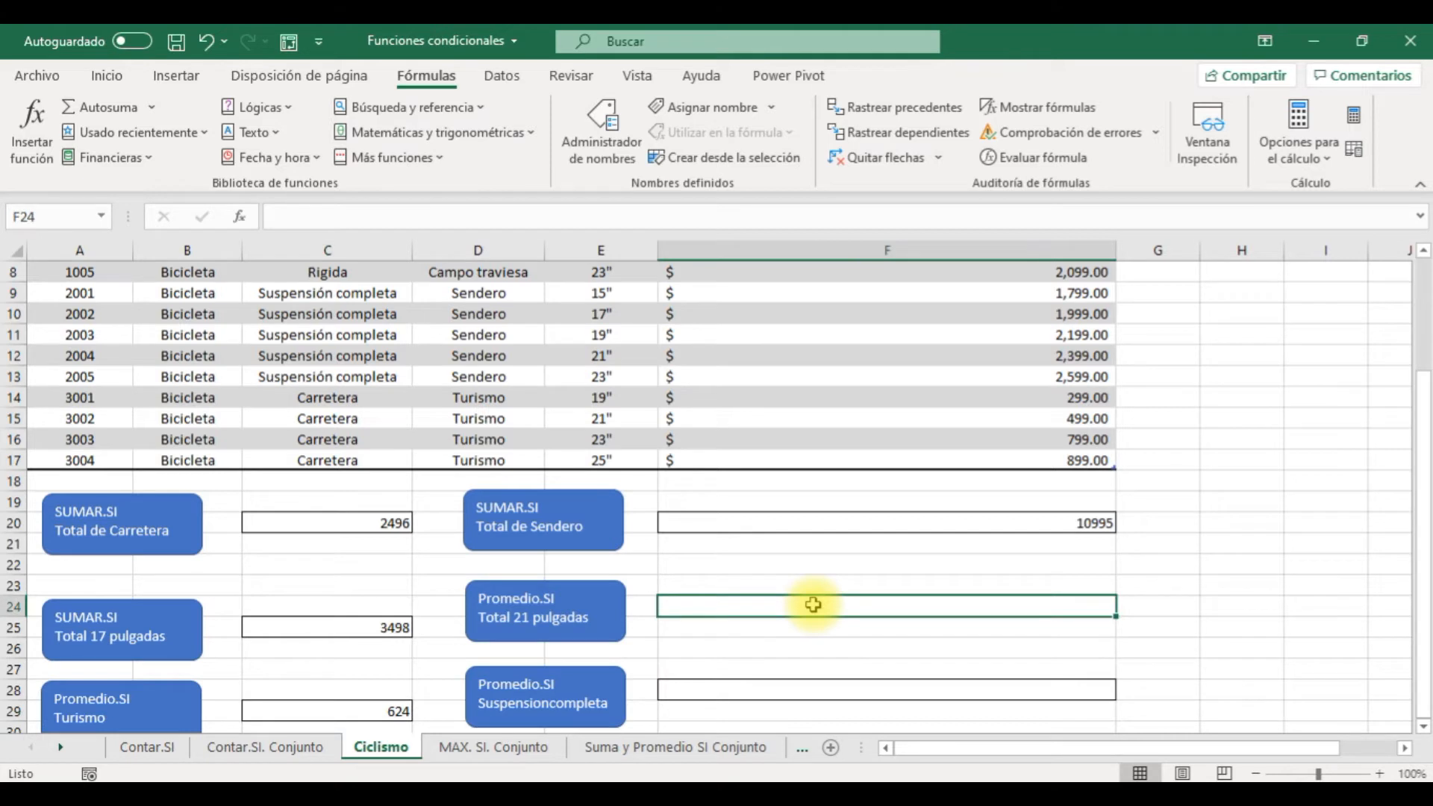
{"action": "left_click", "coordinate": [438, 156]}
{"action": "mouse_move", "coordinate": [440, 192]}
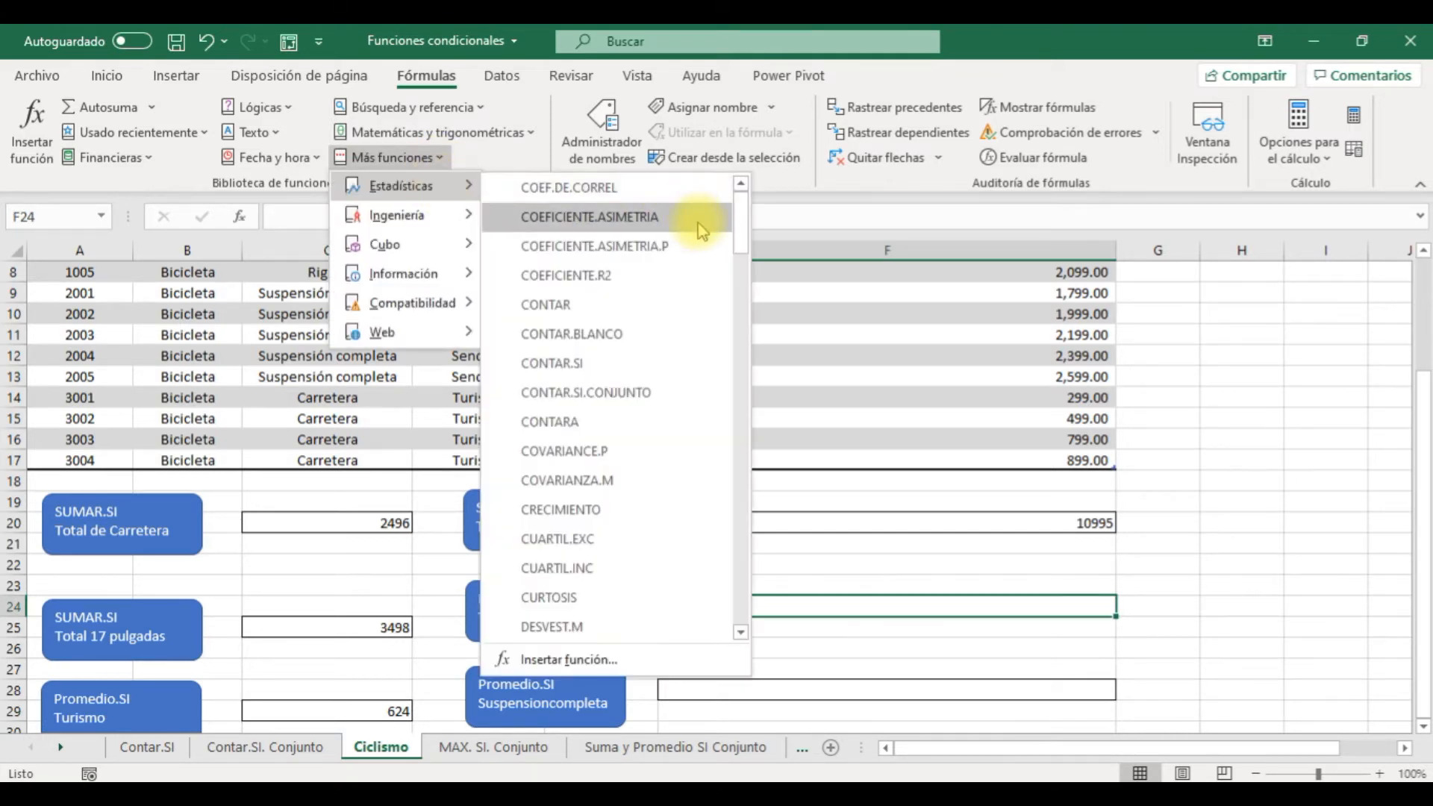
{"action": "left_click_drag", "start_coordinate": [741, 230], "coordinate": [732, 535]}
{"action": "left_click", "coordinate": [609, 611]}
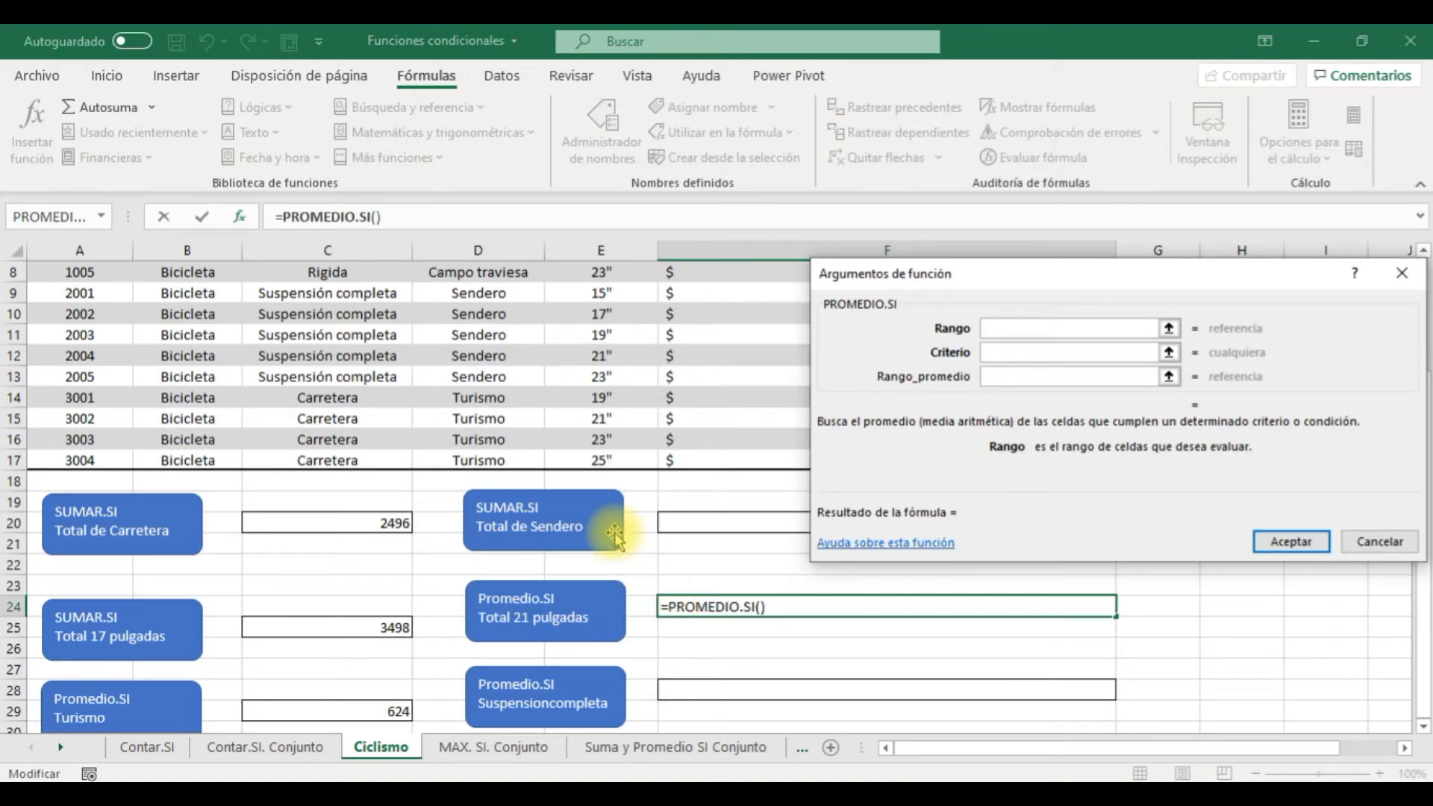
{"action": "left_click_drag", "start_coordinate": [590, 461], "coordinate": [584, 318]}
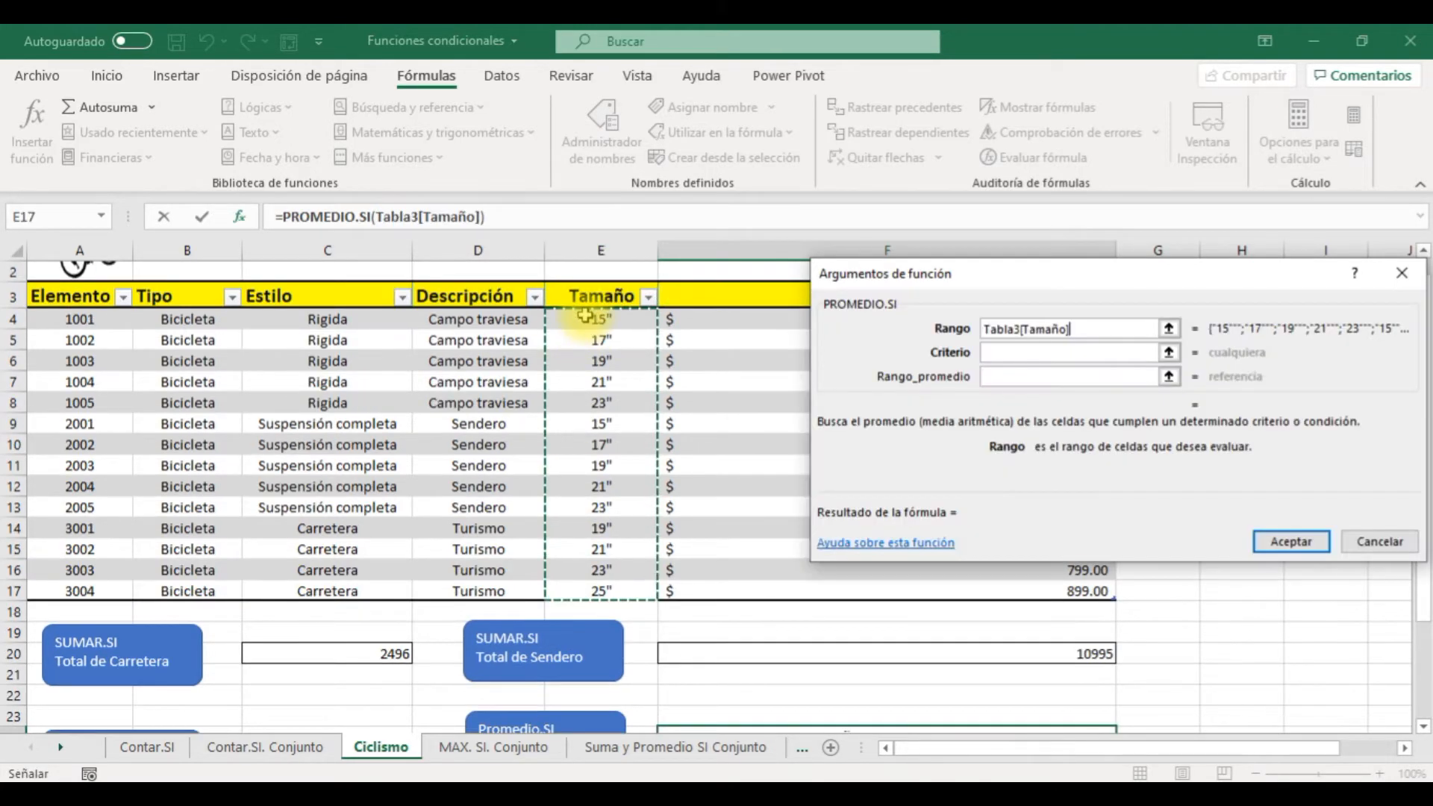
Complete the 21-inch average in F24 with cell E12 (21") as criterion and the Precio column as average range
{"action": "left_click", "coordinate": [1023, 353]}
{"action": "left_click_drag", "start_coordinate": [1422, 609], "coordinate": [1425, 622]}
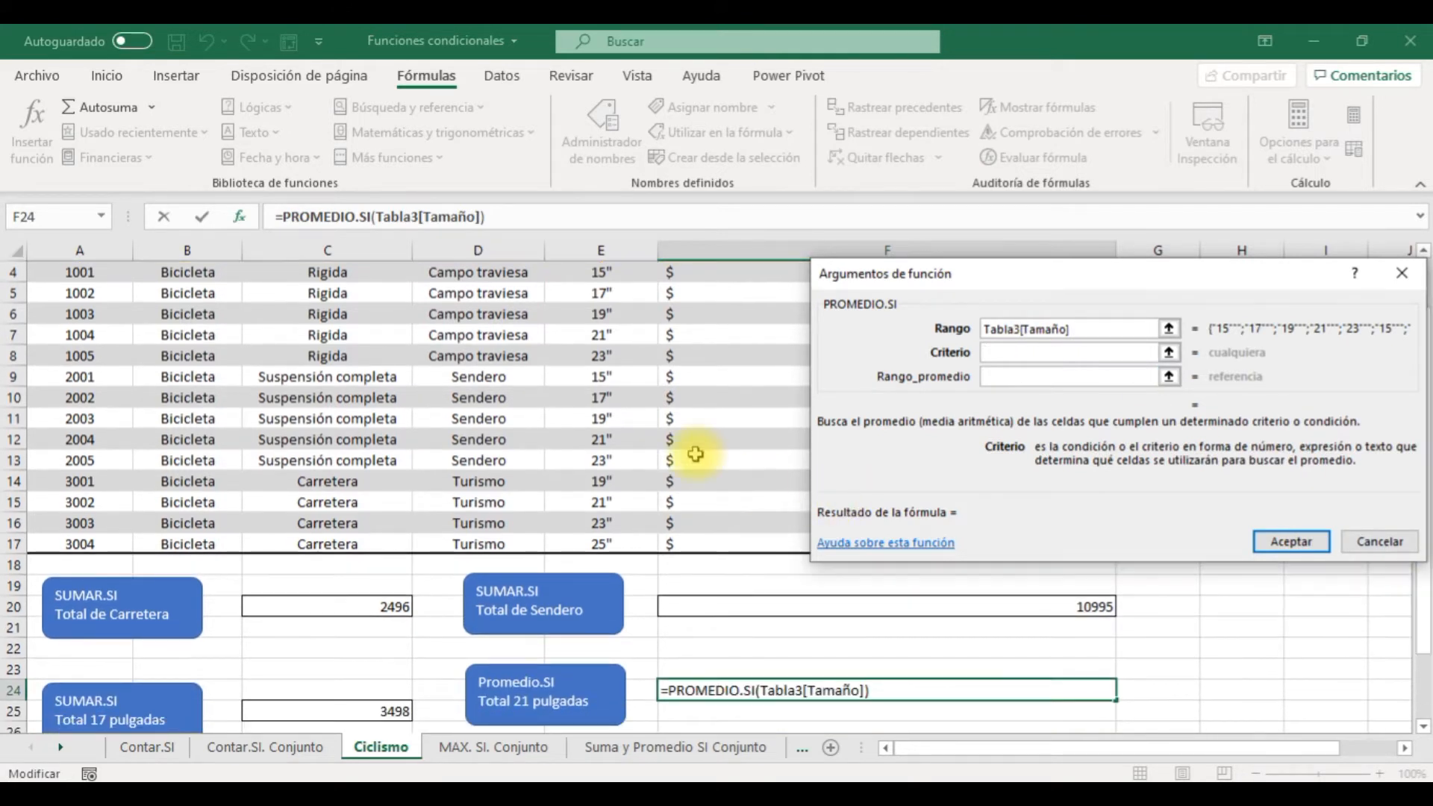
{"action": "left_click", "coordinate": [624, 441]}
{"action": "left_click", "coordinate": [1000, 376]}
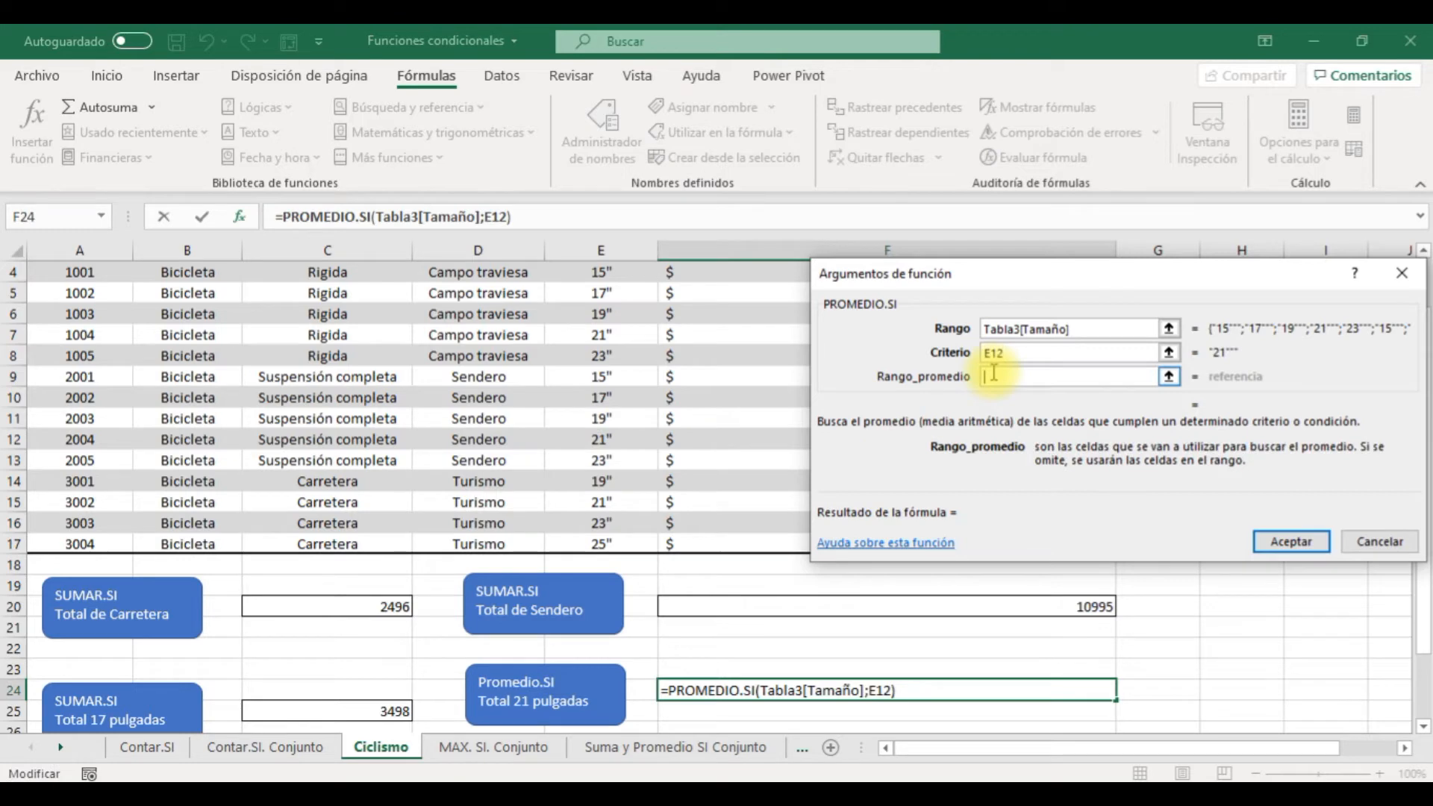
{"action": "left_click_drag", "start_coordinate": [729, 538], "coordinate": [719, 320]}
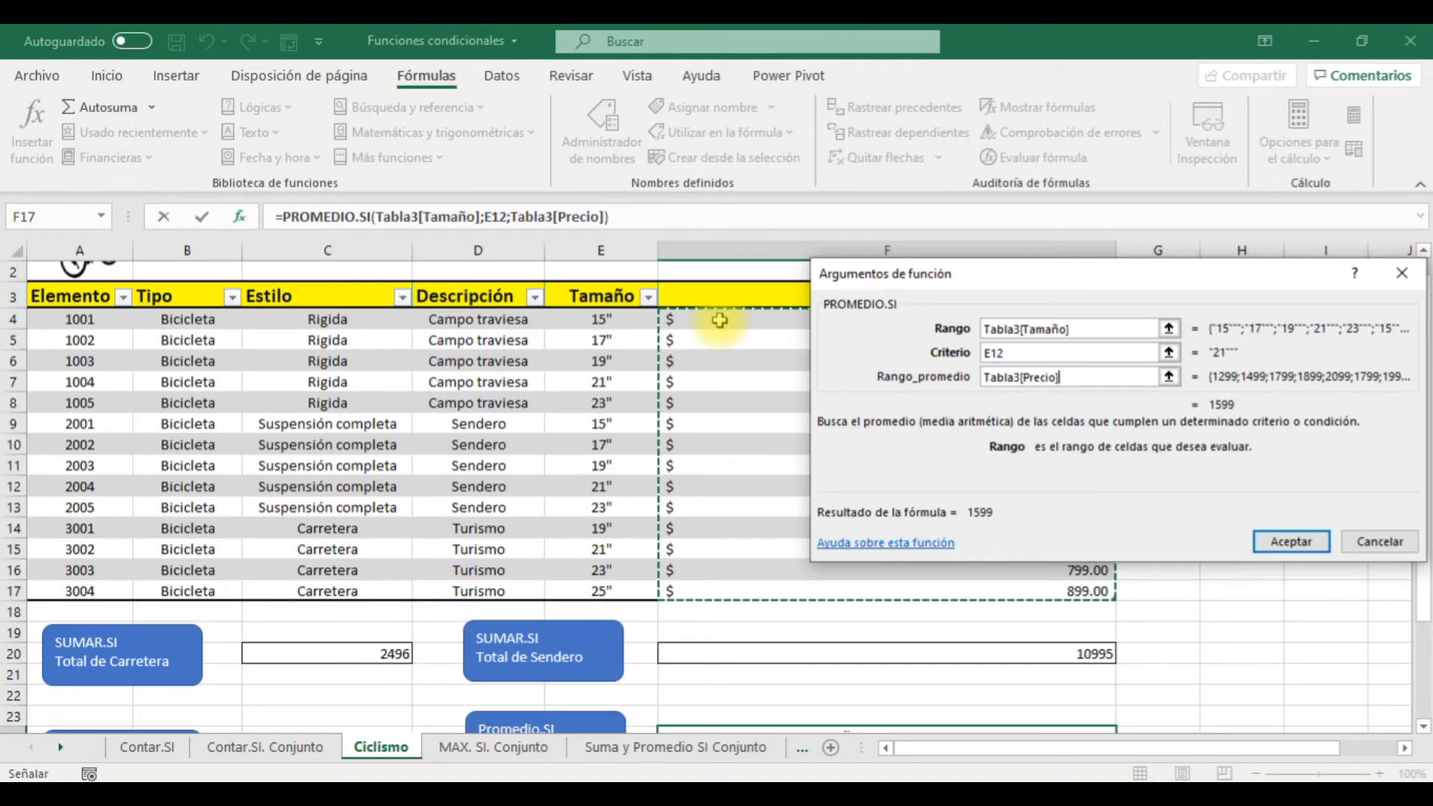
{"action": "key", "text": "Return"}
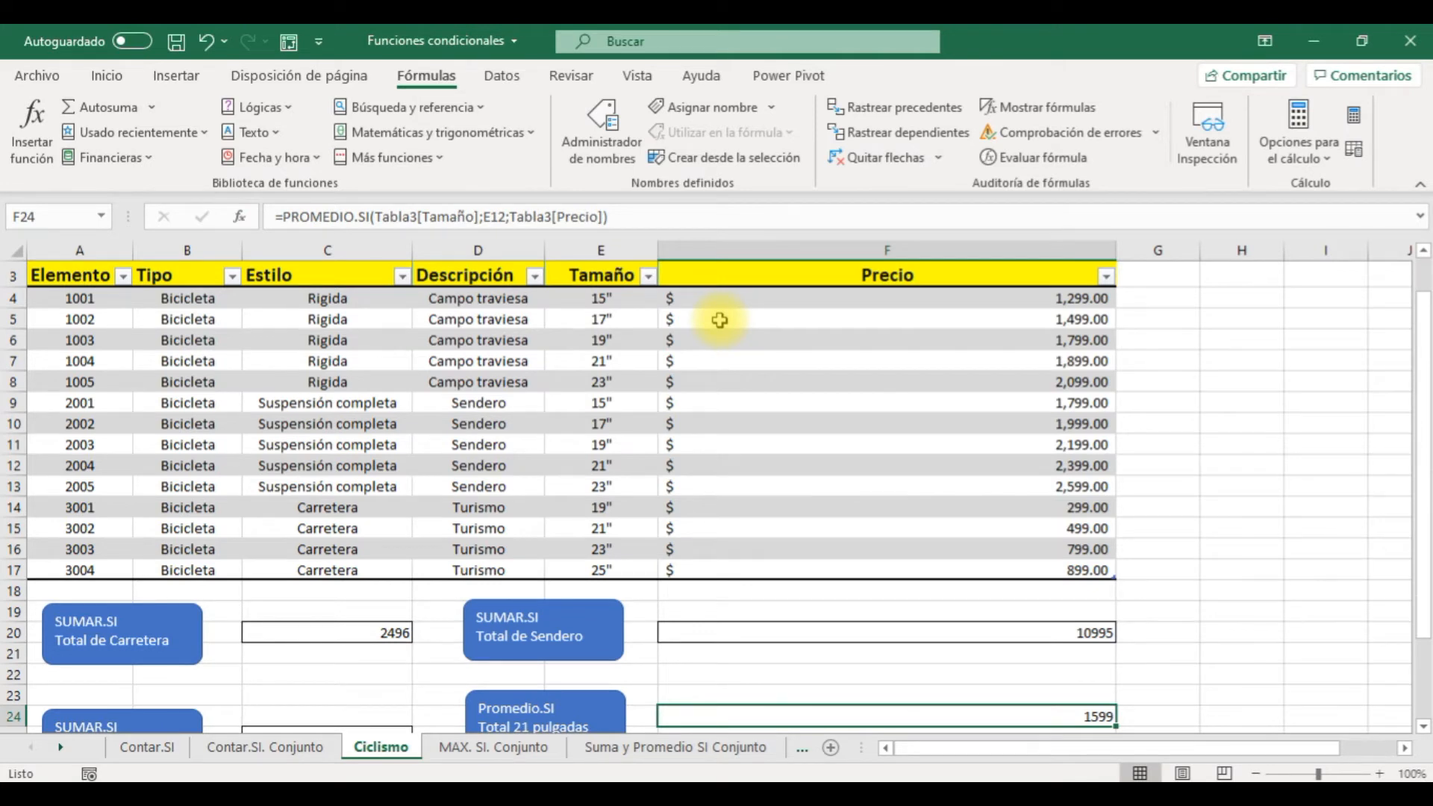
Start PROMEDIO.SI in cell F28 for the Suspensión completa average
{"action": "key", "text": "Down"}
{"action": "key", "text": "Down"}
{"action": "key", "text": "Down"}
{"action": "key", "text": "Down"}
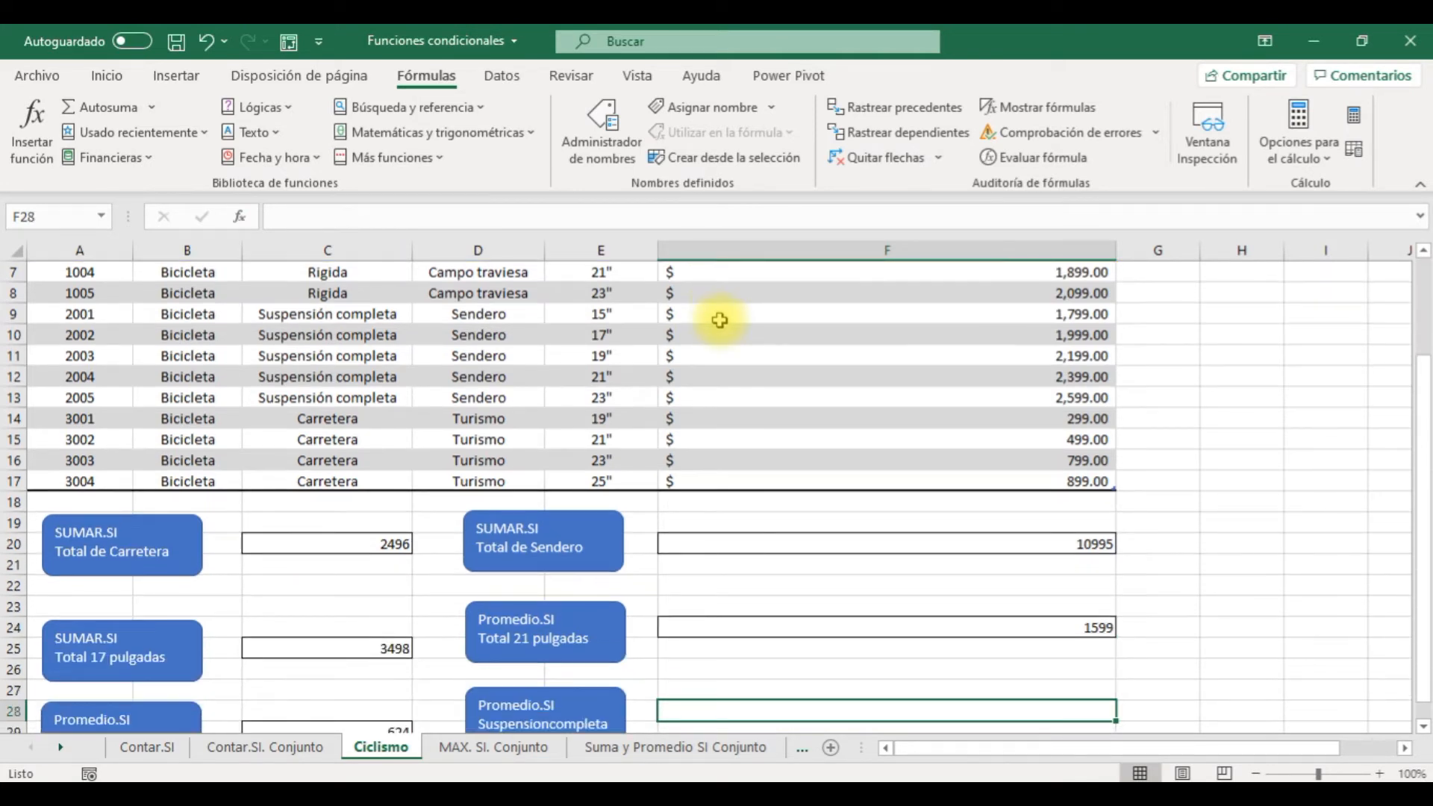
{"action": "scroll", "coordinate": [719, 320], "scroll_direction": "down", "scroll_amount": 1}
{"action": "key", "text": "Down"}
{"action": "key", "text": "Up"}
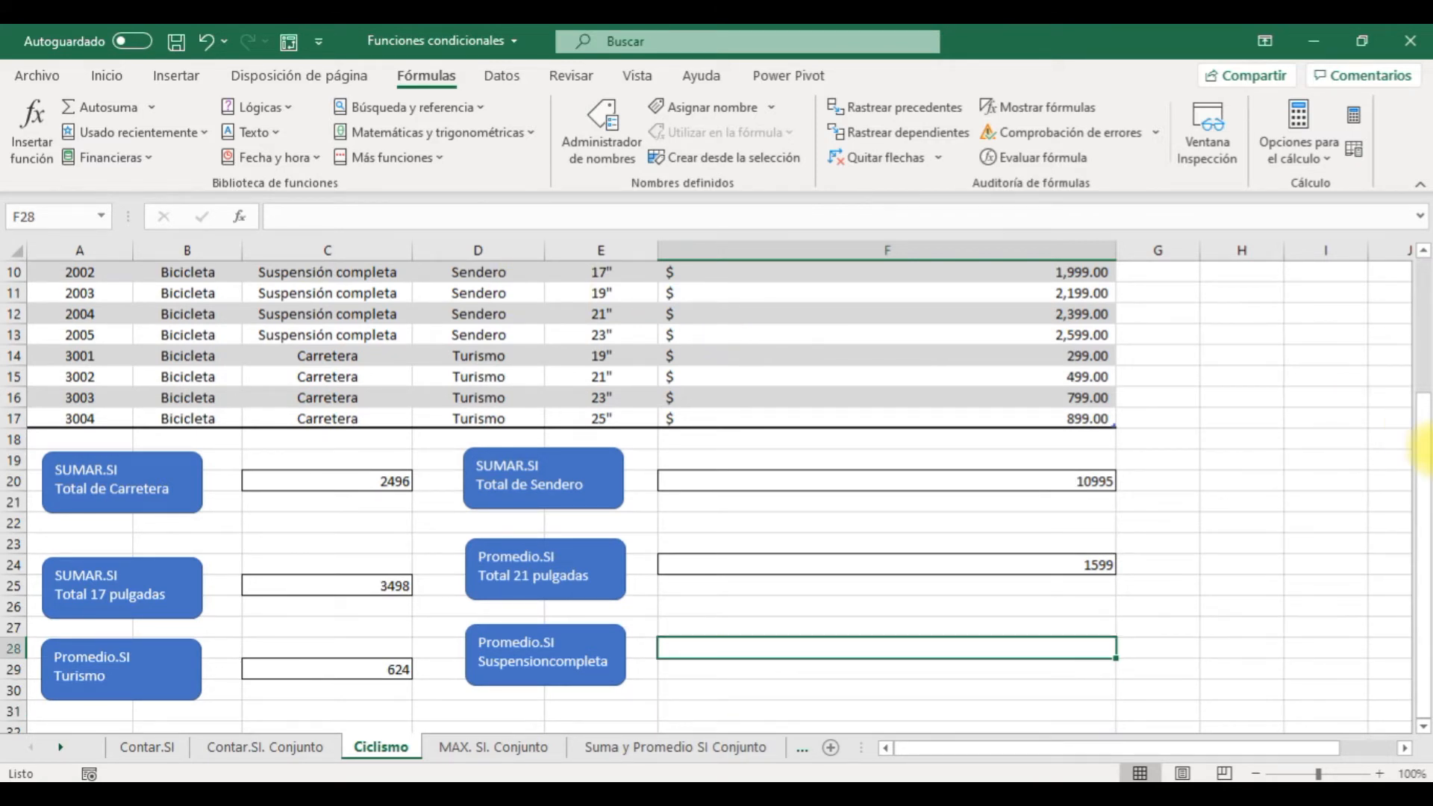
{"action": "left_click_drag", "start_coordinate": [1421, 448], "coordinate": [1423, 309]}
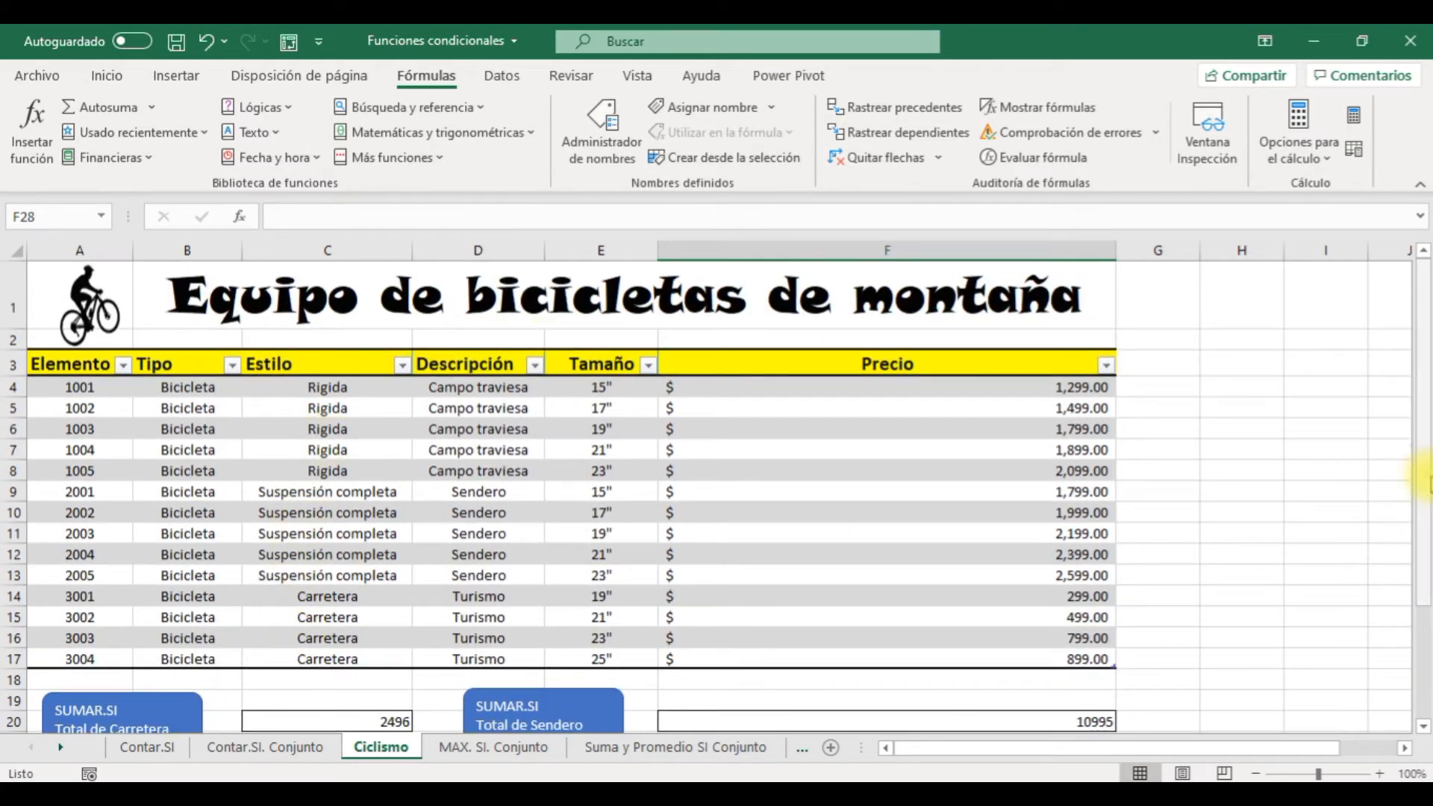
{"action": "left_click_drag", "start_coordinate": [1425, 478], "coordinate": [1425, 586]}
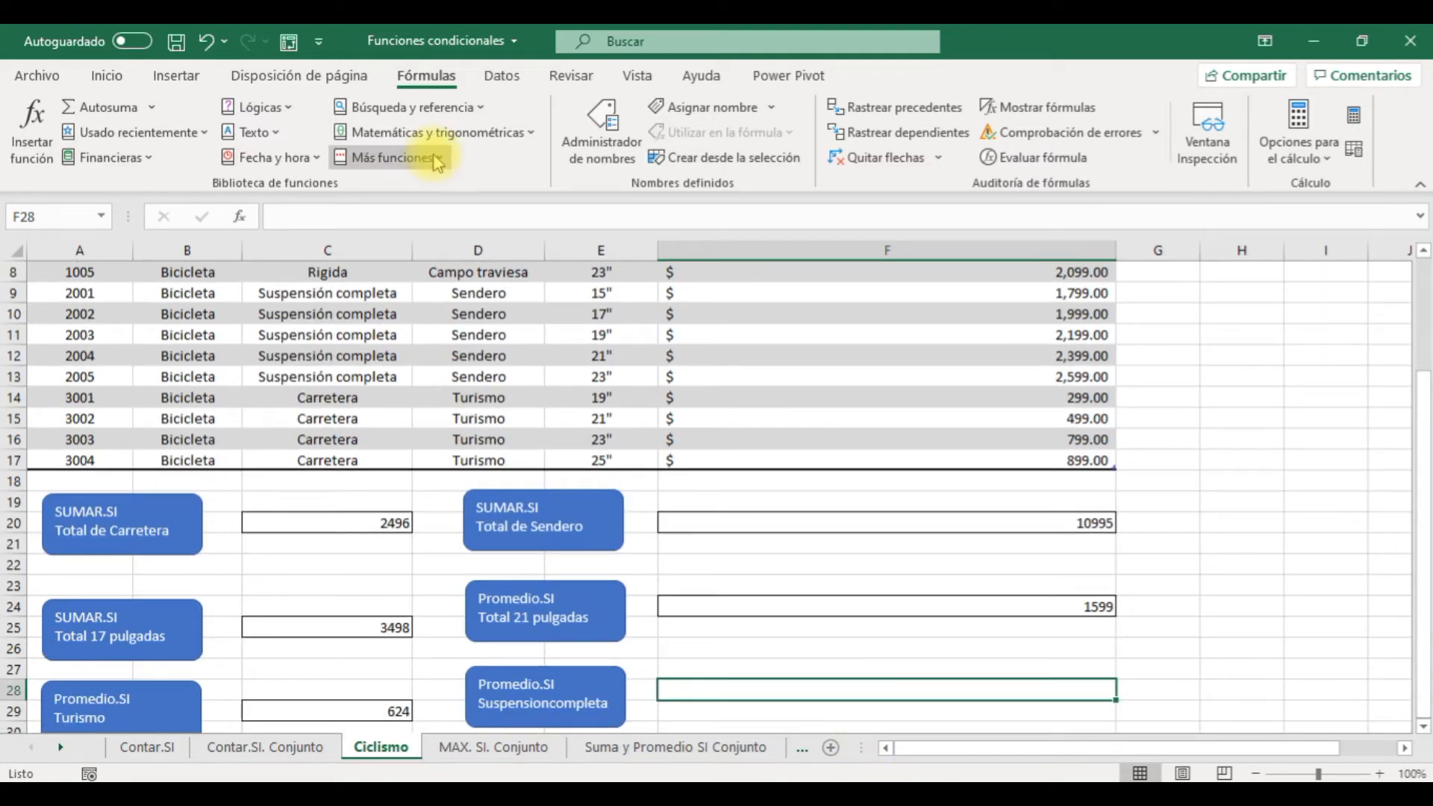
{"action": "left_click", "coordinate": [392, 158]}
{"action": "mouse_move", "coordinate": [403, 186]}
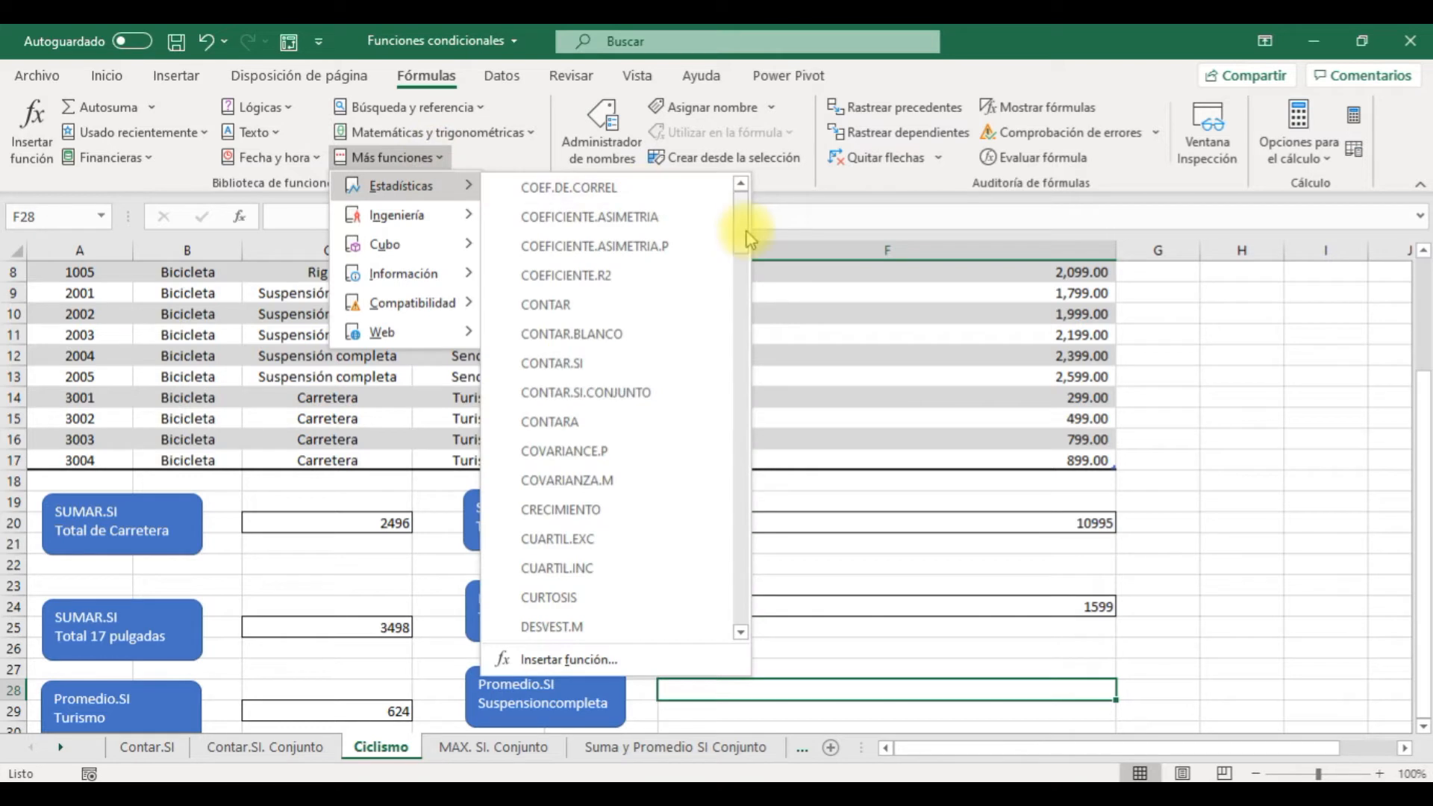
{"action": "left_click_drag", "start_coordinate": [748, 239], "coordinate": [750, 571]}
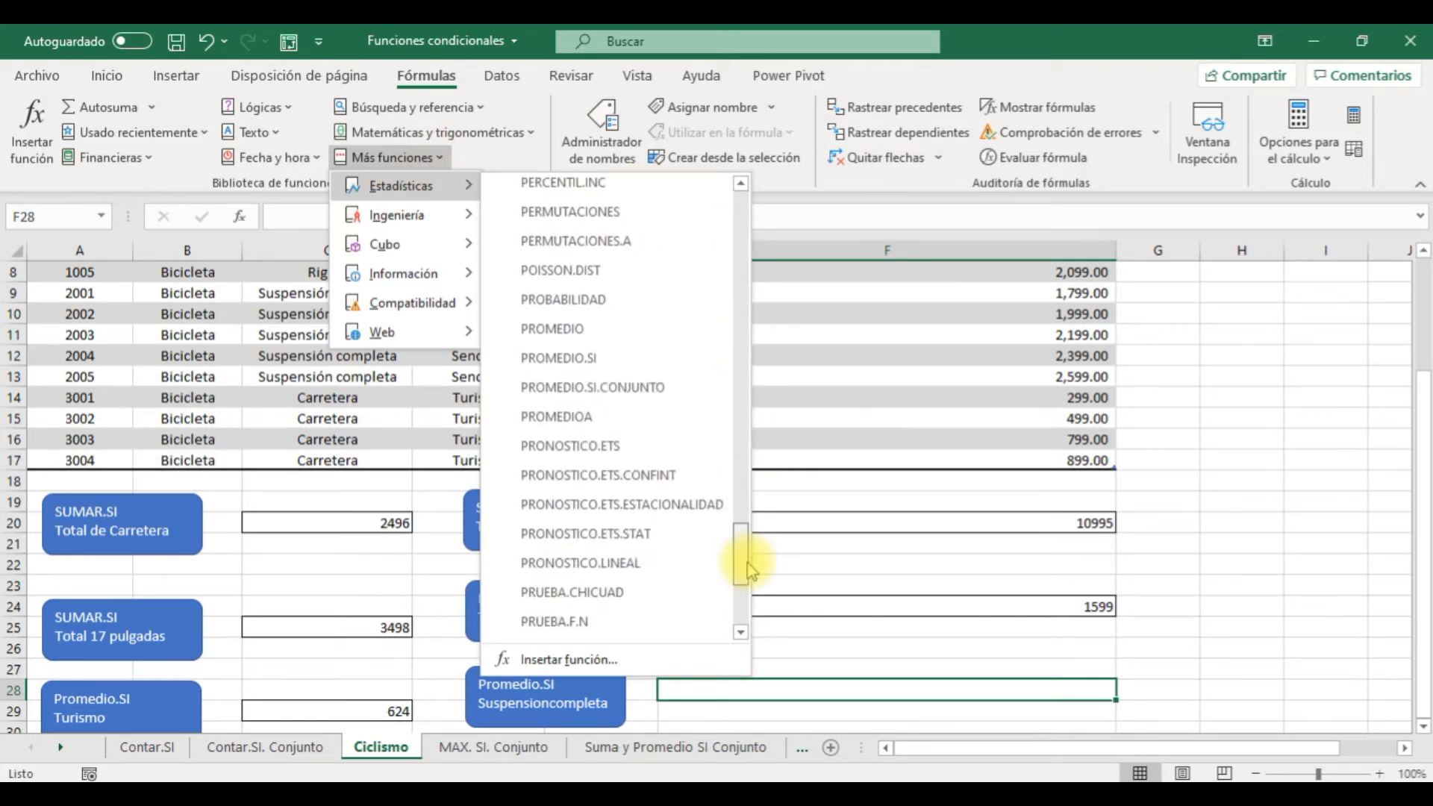
{"action": "left_click", "coordinate": [522, 358]}
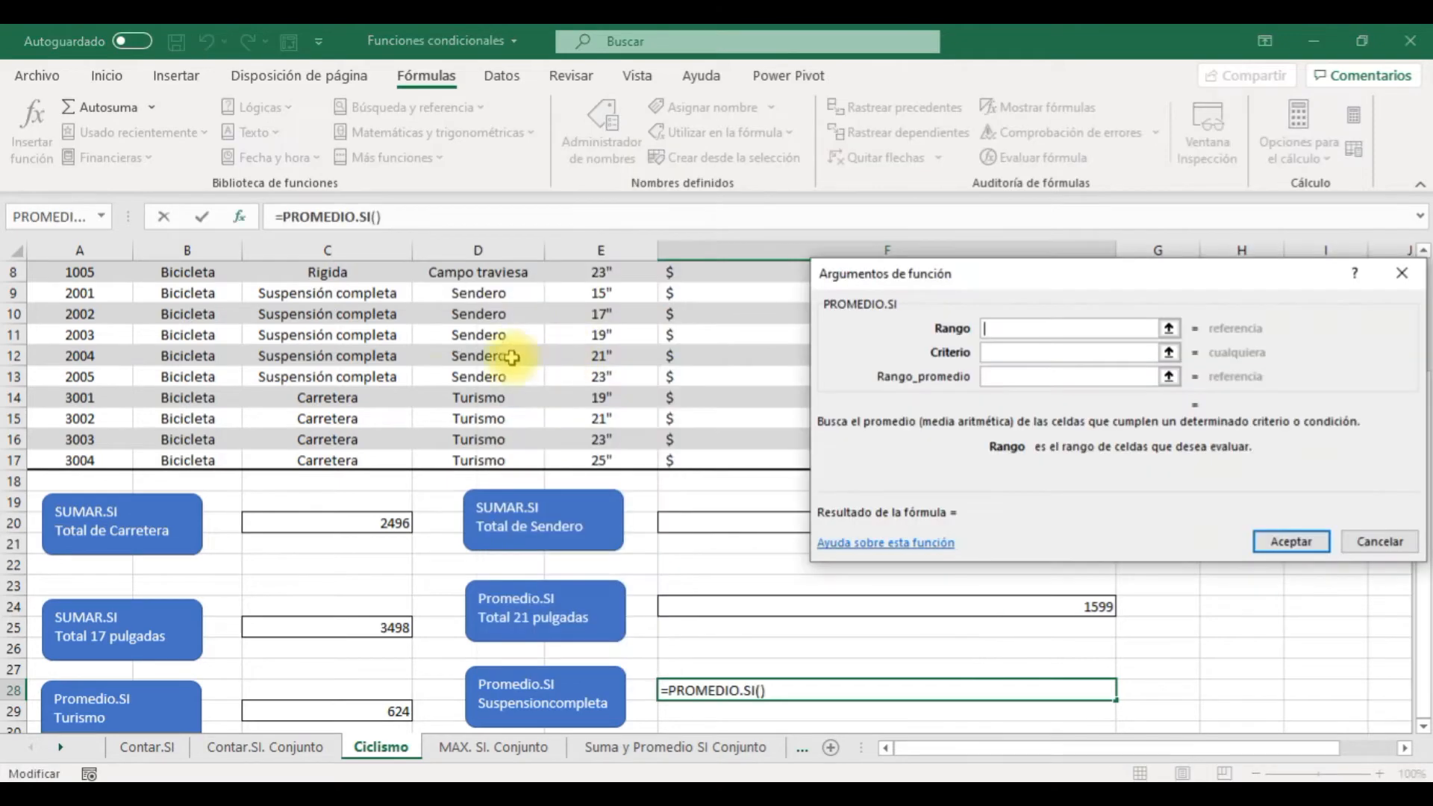
Complete the F28 average with the table's Estilo column as range, cell C9 (Suspensión completa) as criterion and the Precio column as average range
{"action": "left_click_drag", "start_coordinate": [374, 457], "coordinate": [345, 319]}
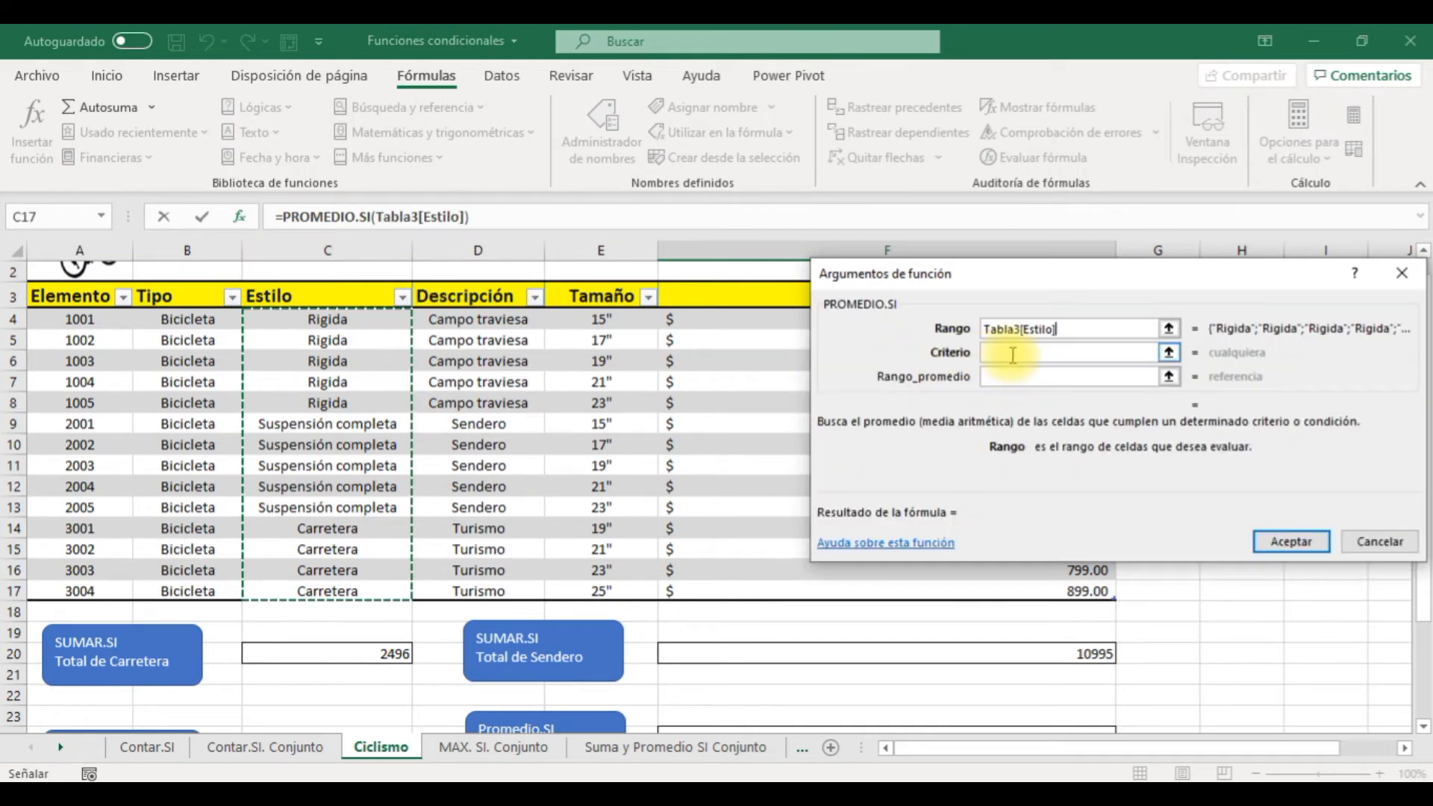
{"action": "left_click", "coordinate": [1013, 355]}
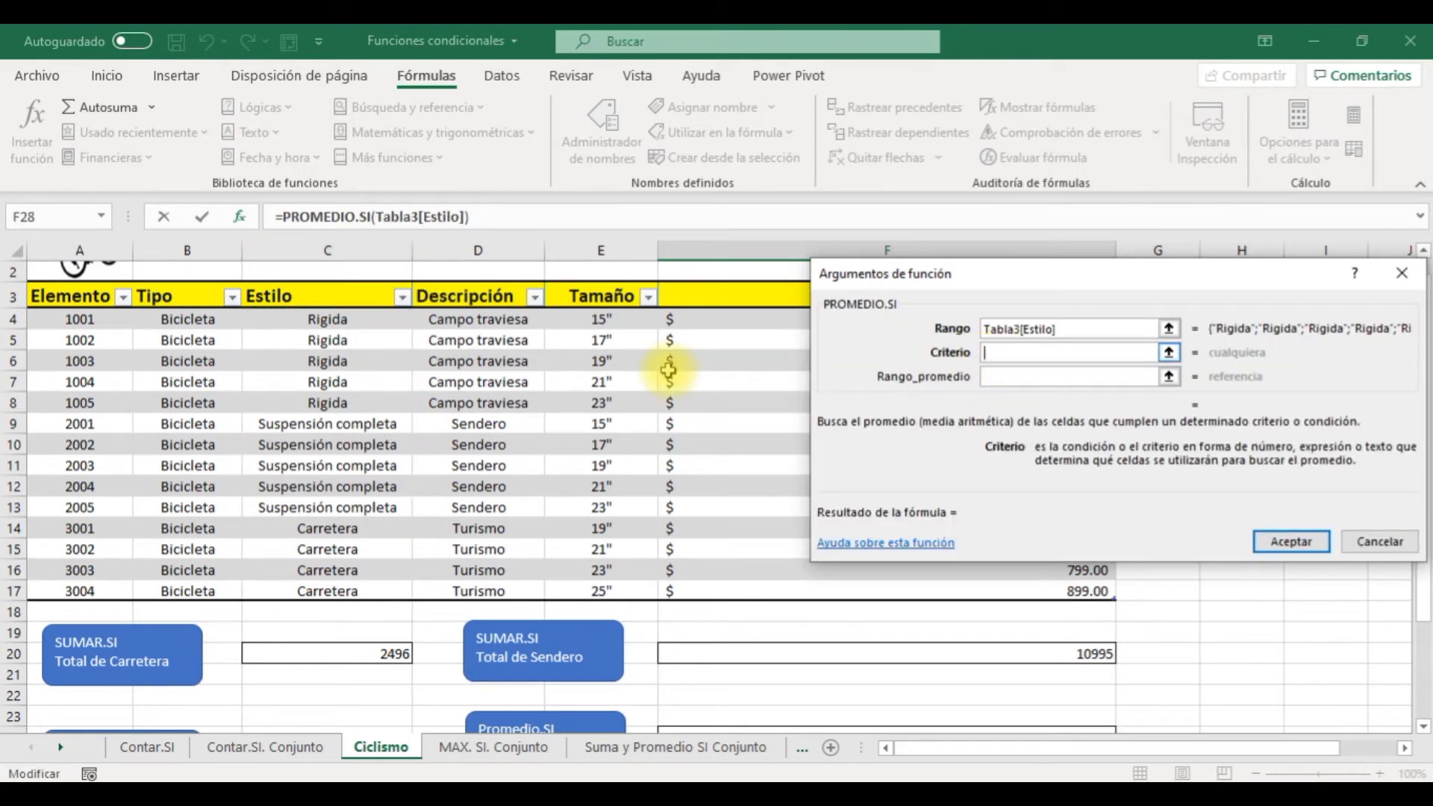
{"action": "left_click", "coordinate": [377, 423]}
{"action": "left_click", "coordinate": [1008, 376]}
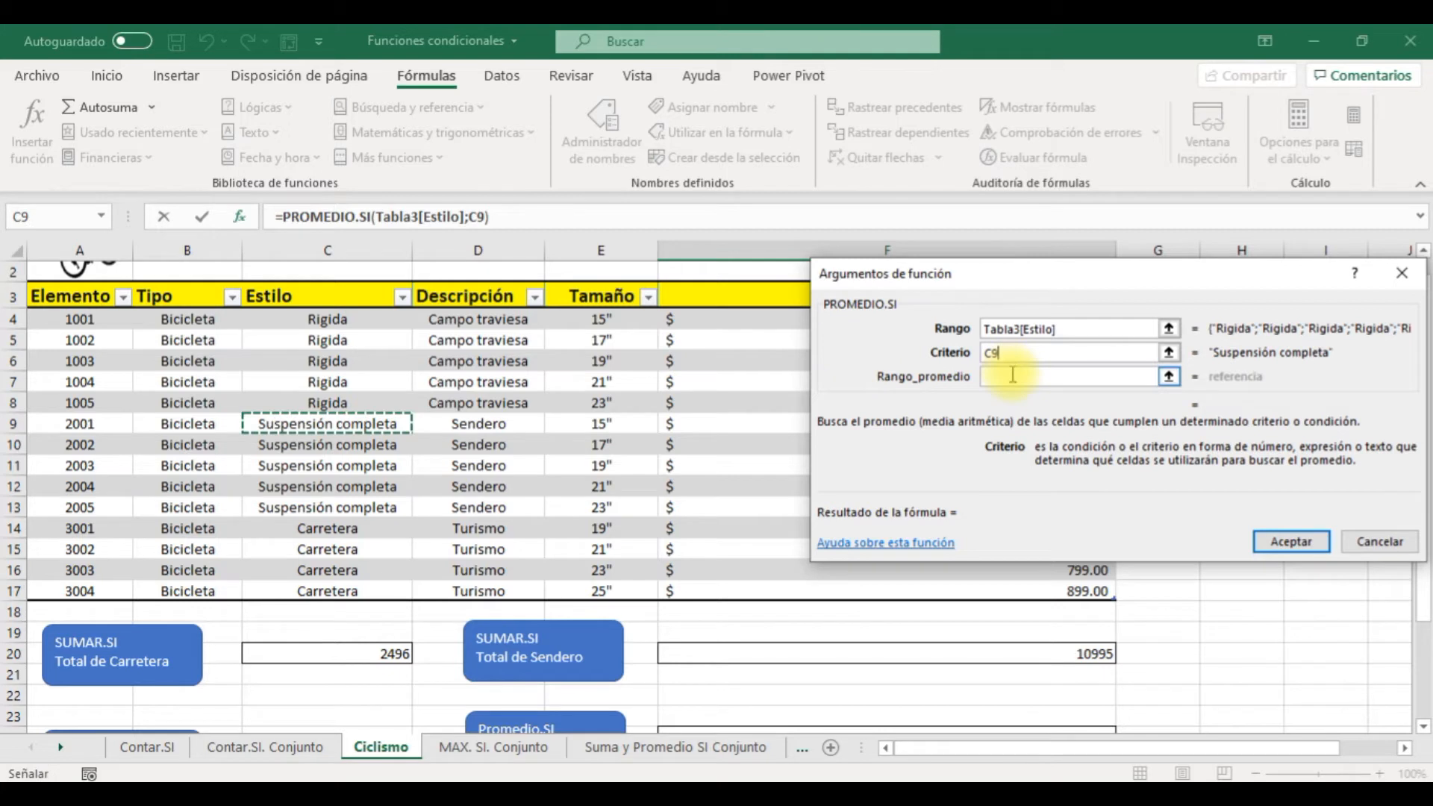
{"action": "left_click_drag", "start_coordinate": [745, 588], "coordinate": [734, 325]}
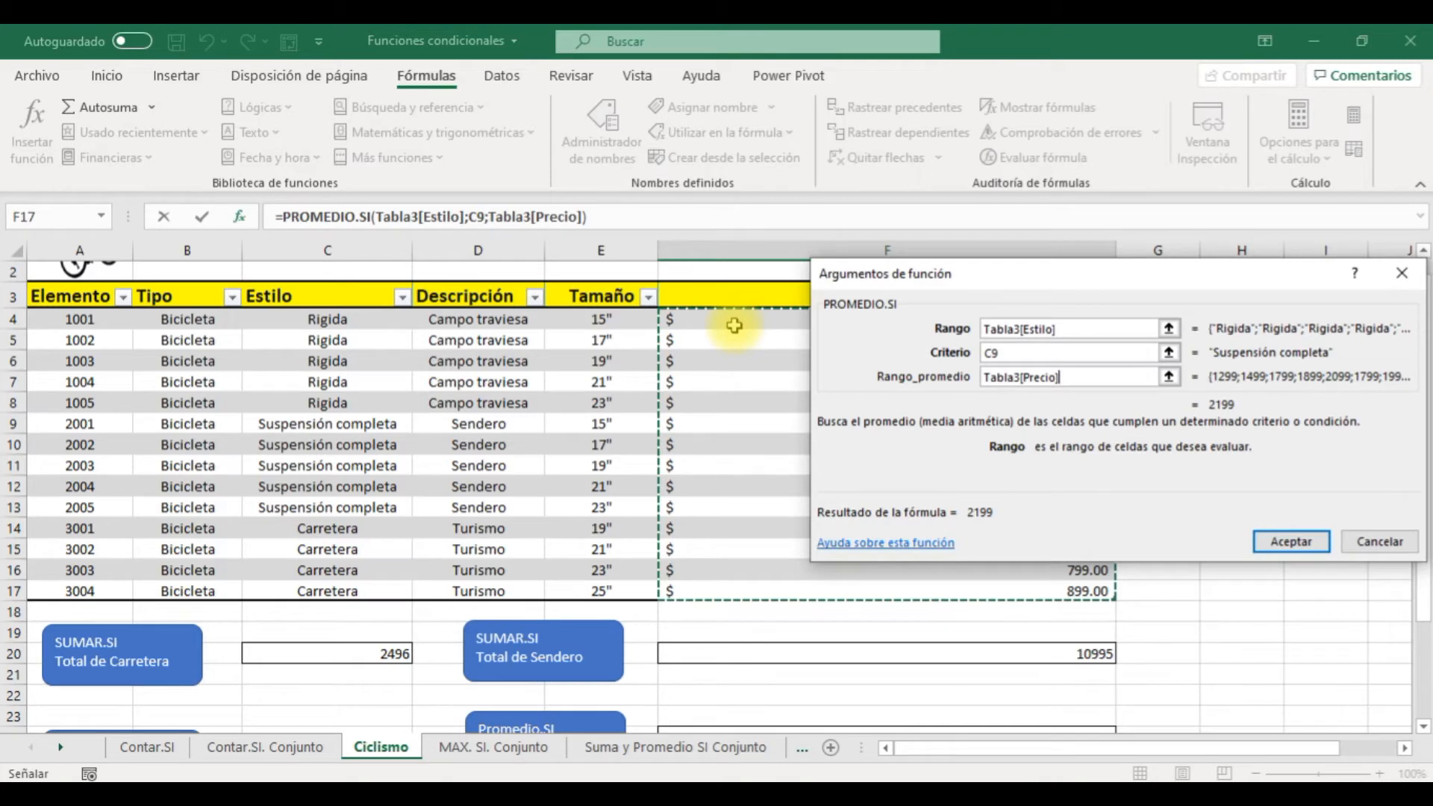
{"action": "key", "text": "Return"}
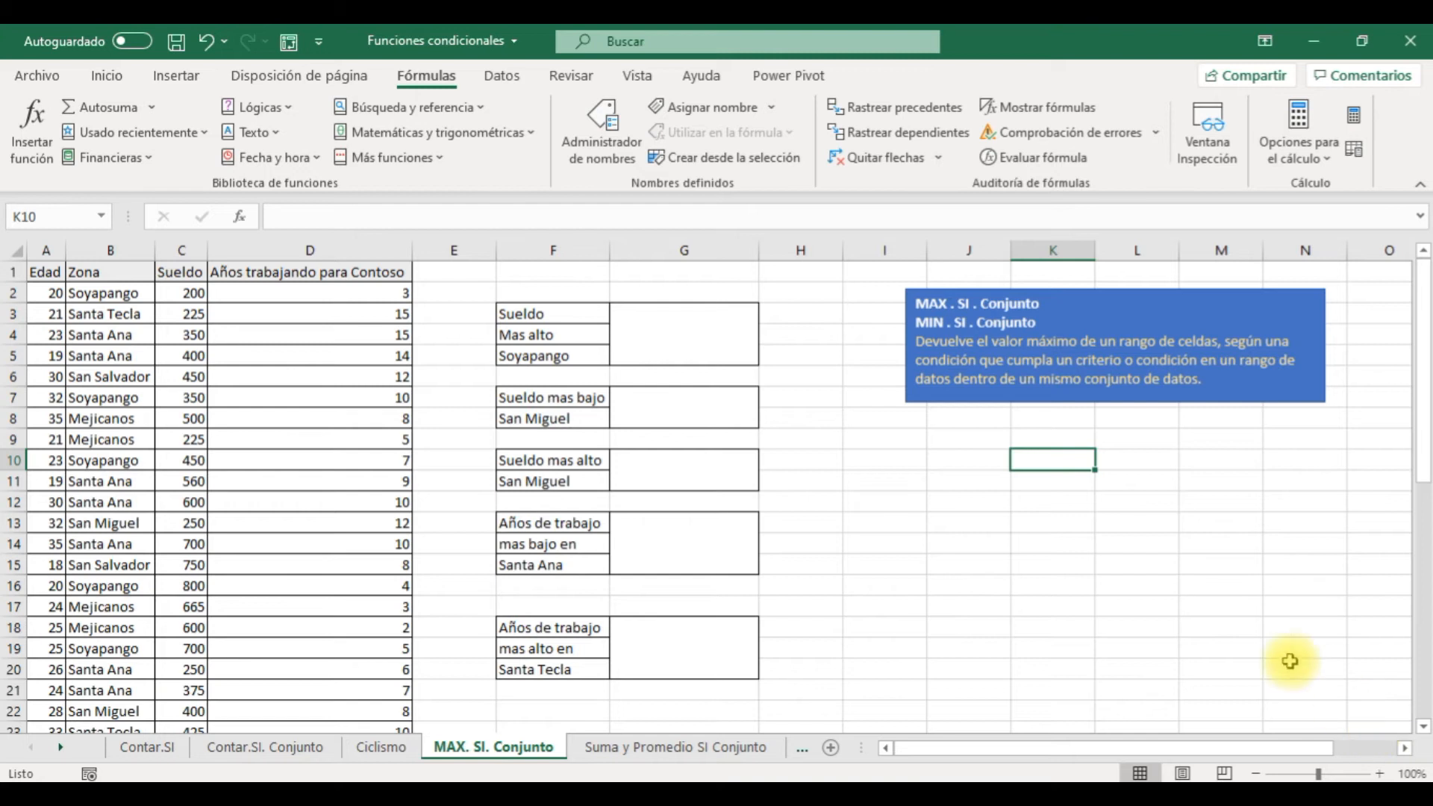
{"action": "left_click", "coordinate": [437, 161]}
{"action": "mouse_move", "coordinate": [439, 186]}
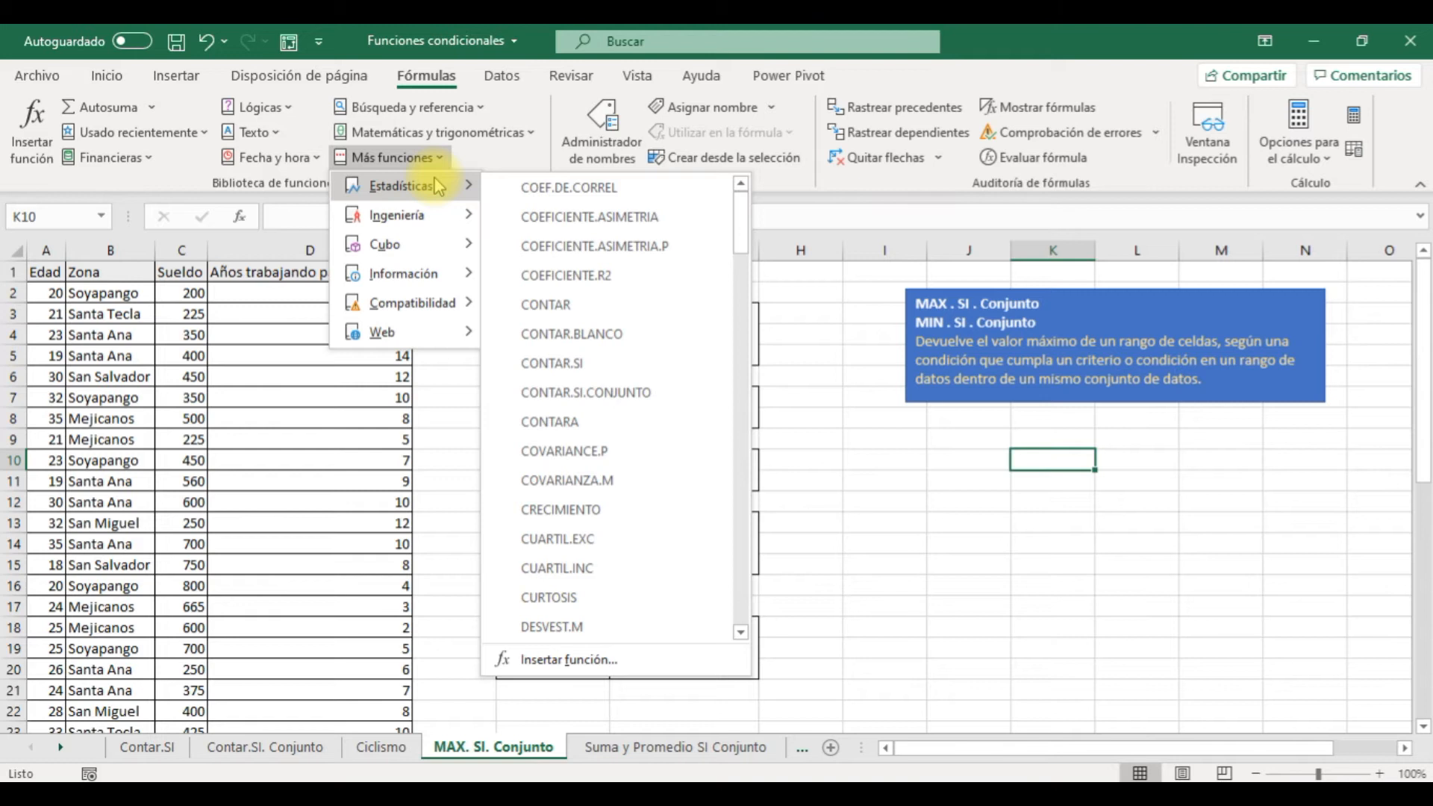
{"action": "left_click", "coordinate": [904, 572]}
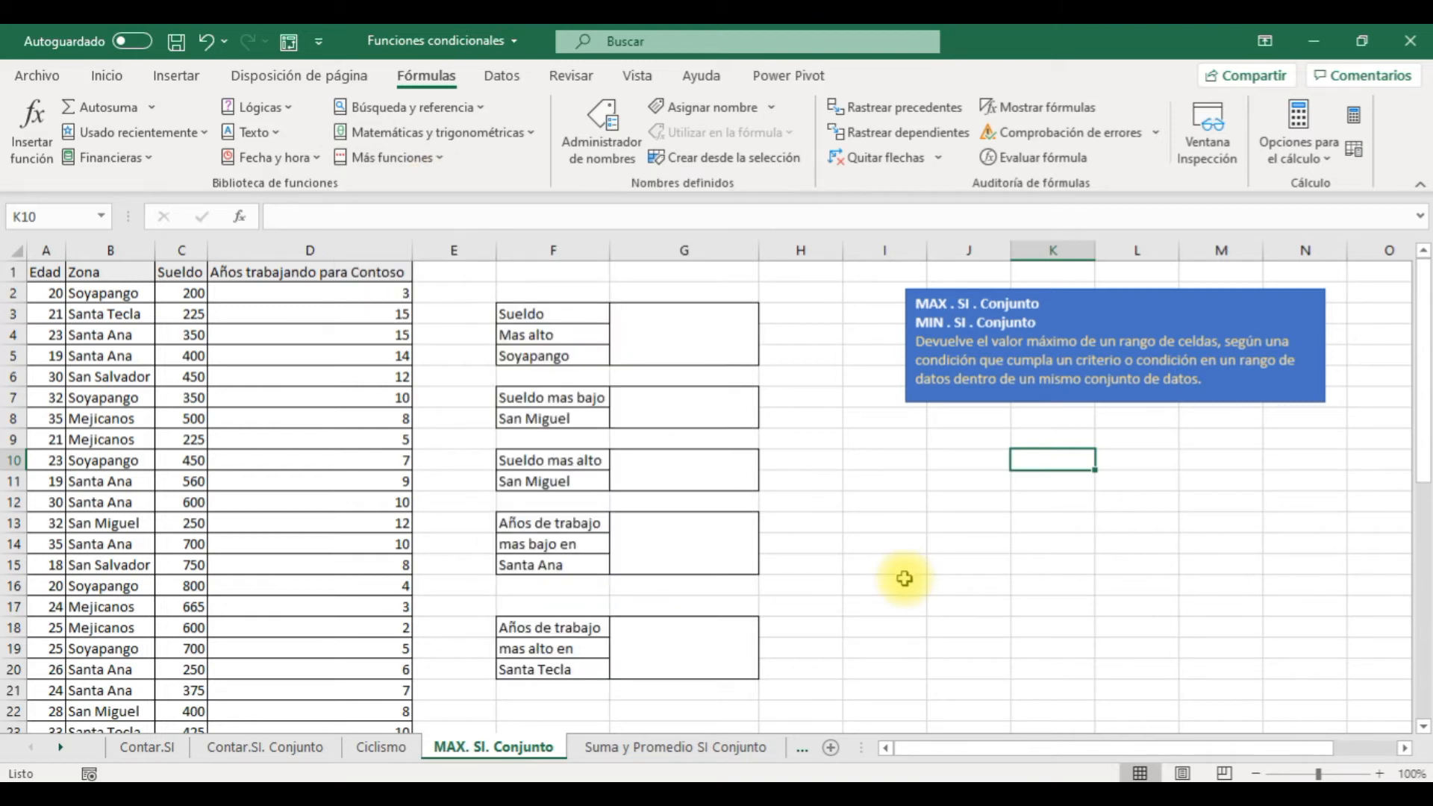
Start MAX.SI.CONJUNTO in cell G3 for the highest Soyapango salary
{"action": "left_click", "coordinate": [682, 348]}
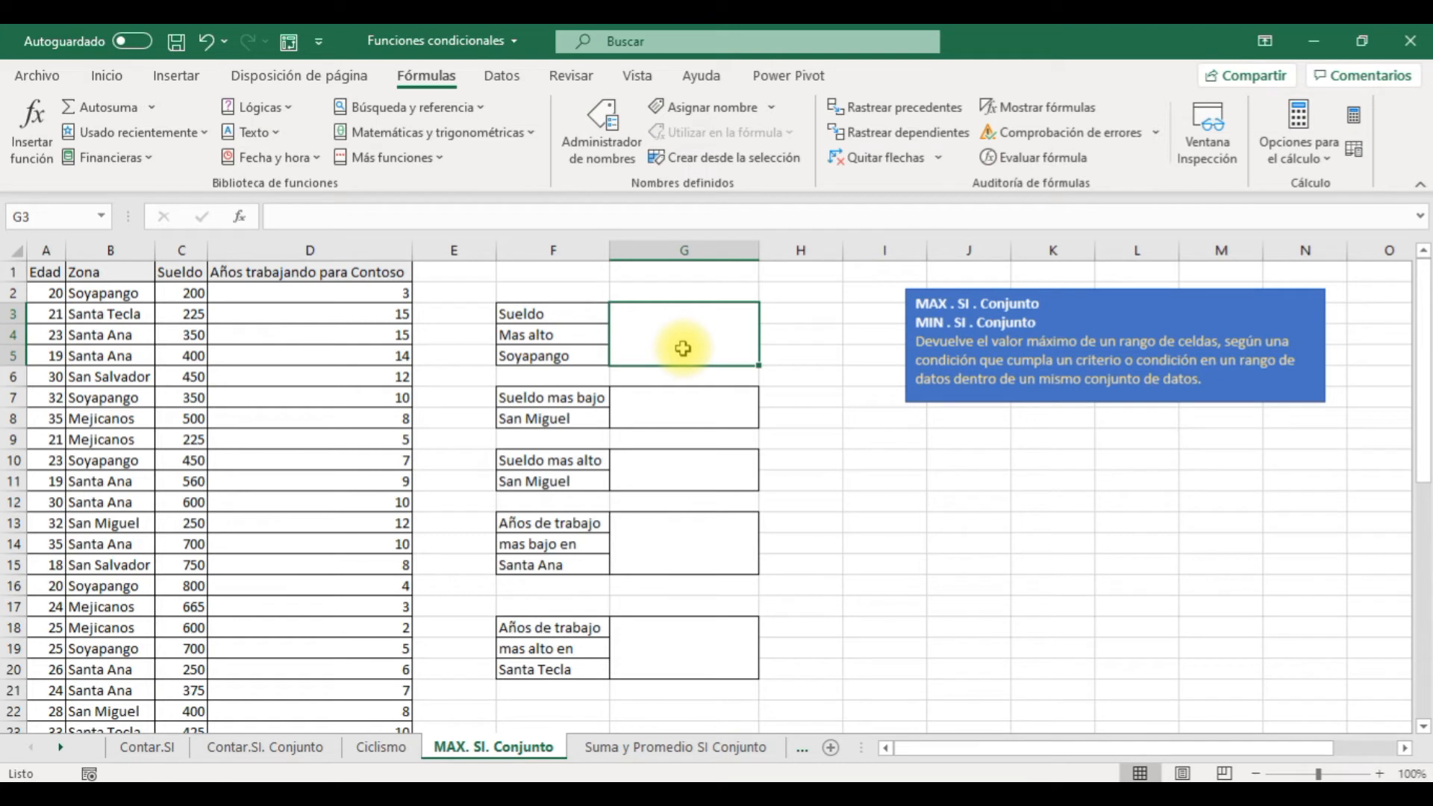
{"action": "left_click", "coordinate": [417, 157]}
{"action": "mouse_move", "coordinate": [427, 182]}
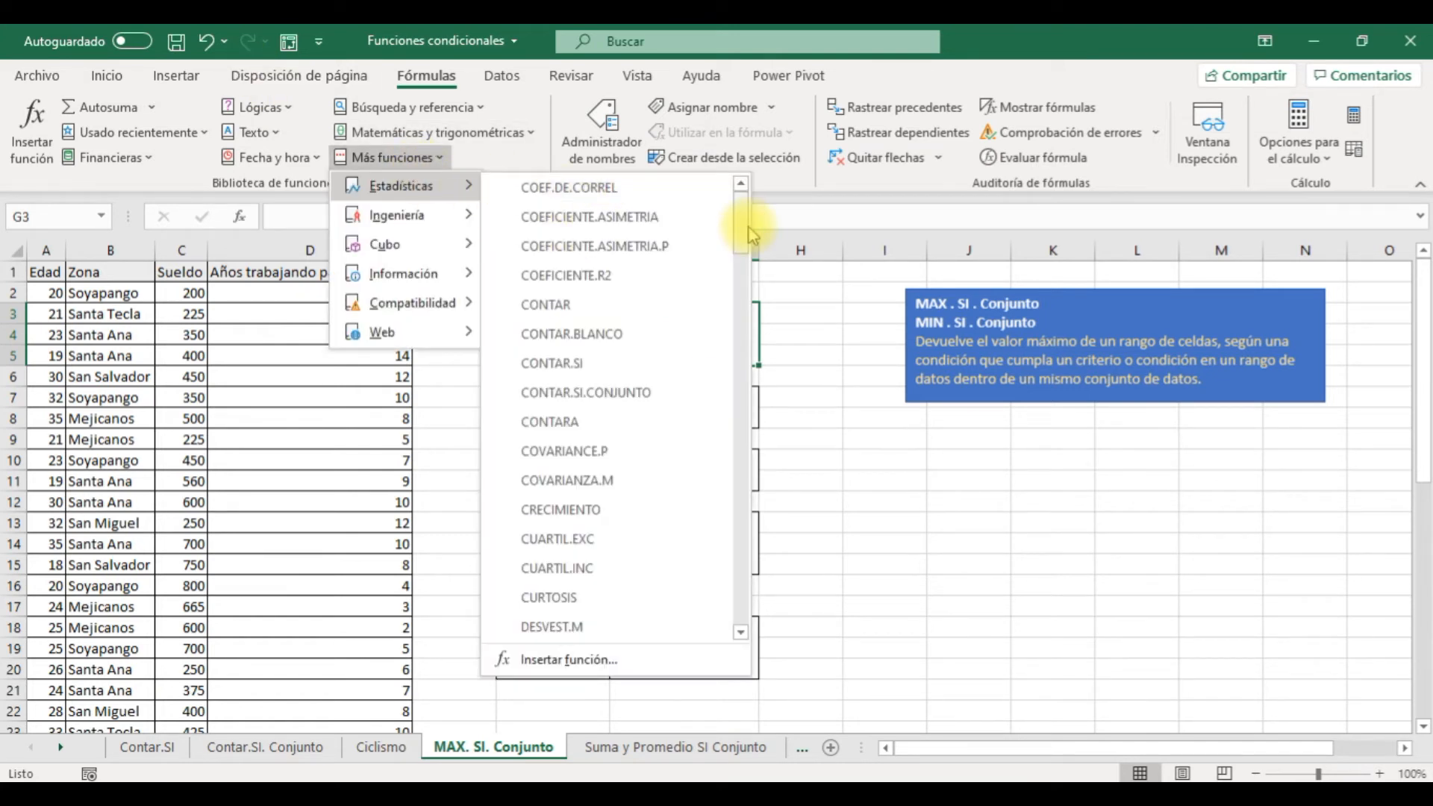
{"action": "left_click_drag", "start_coordinate": [751, 236], "coordinate": [747, 492]}
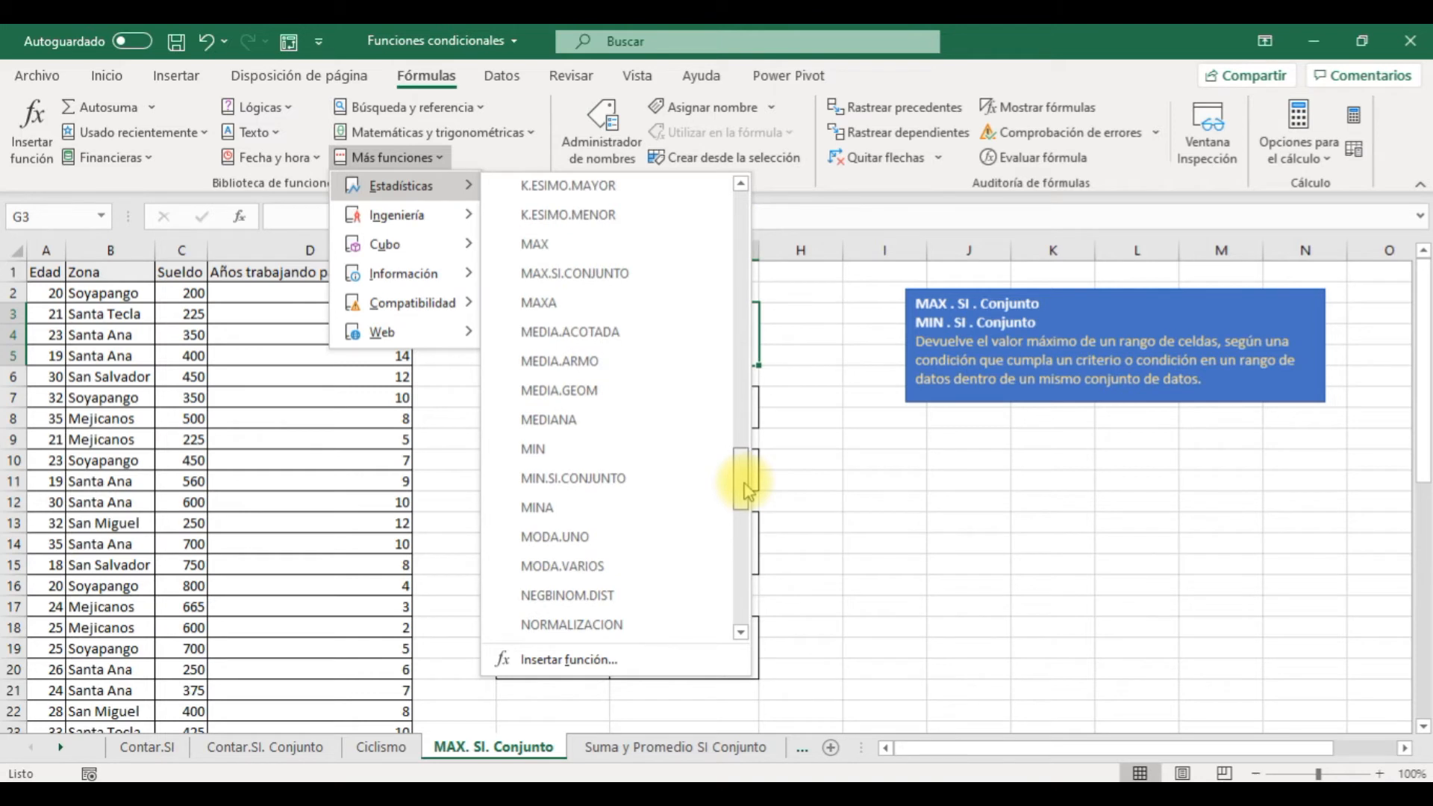
{"action": "mouse_move", "coordinate": [586, 283]}
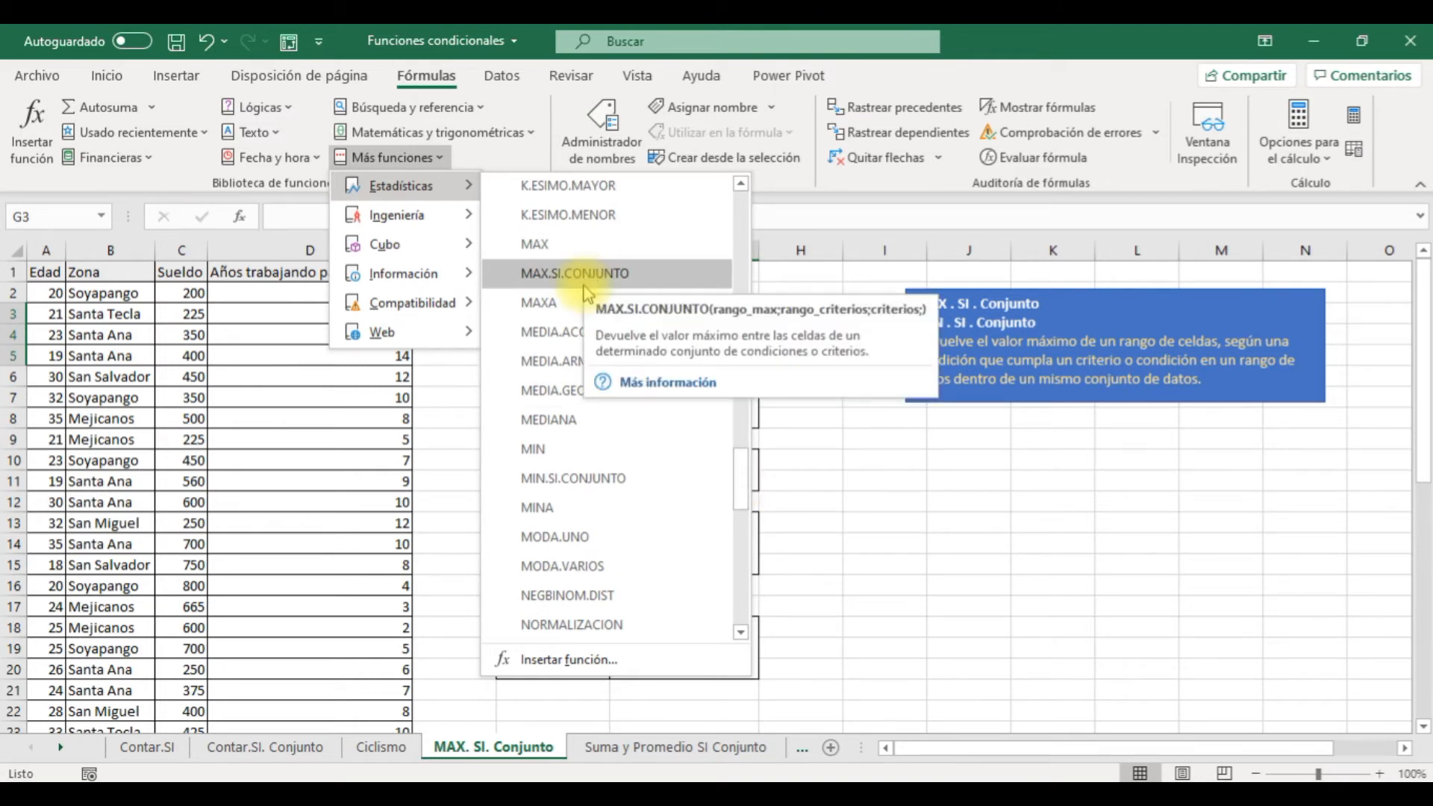
{"action": "left_click", "coordinate": [585, 284]}
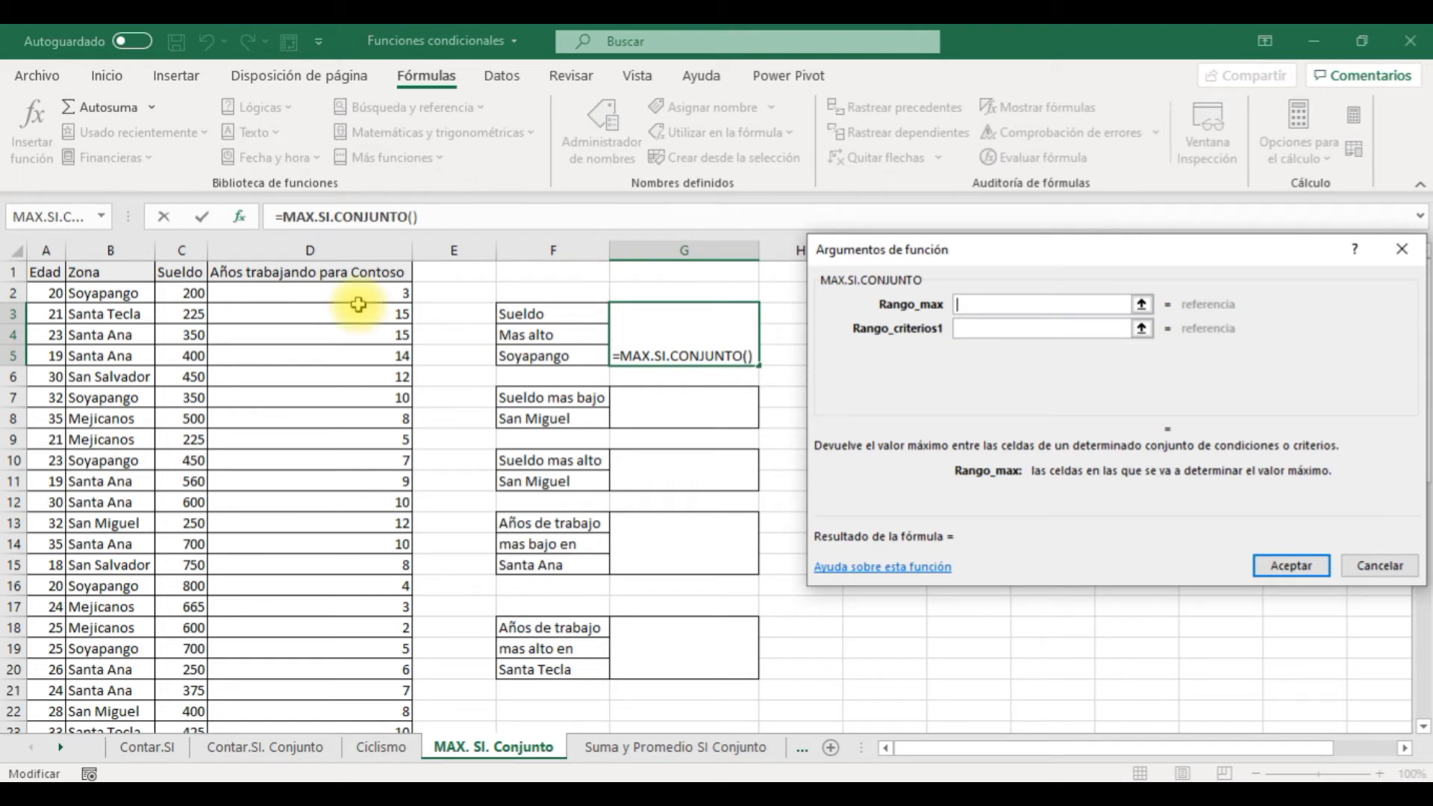
Complete the highest-salary formula in G3 with maximum range C2:C45, criteria range B2:B45 and cell B7 (Soyapango) as criterion
{"action": "left_click", "coordinate": [189, 292]}
{"action": "left_click_drag", "start_coordinate": [189, 293], "coordinate": [180, 685]}
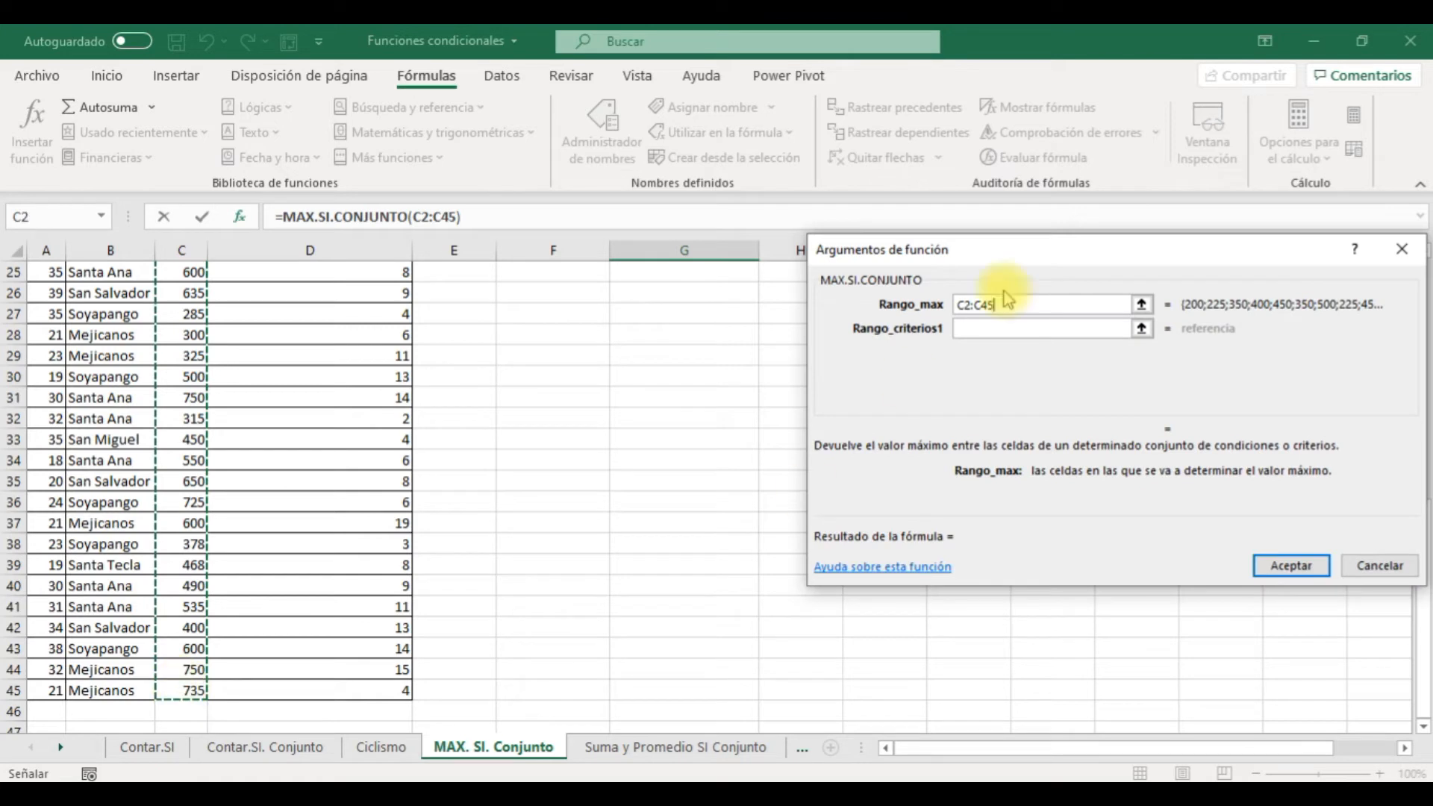
{"action": "left_click", "coordinate": [1001, 329]}
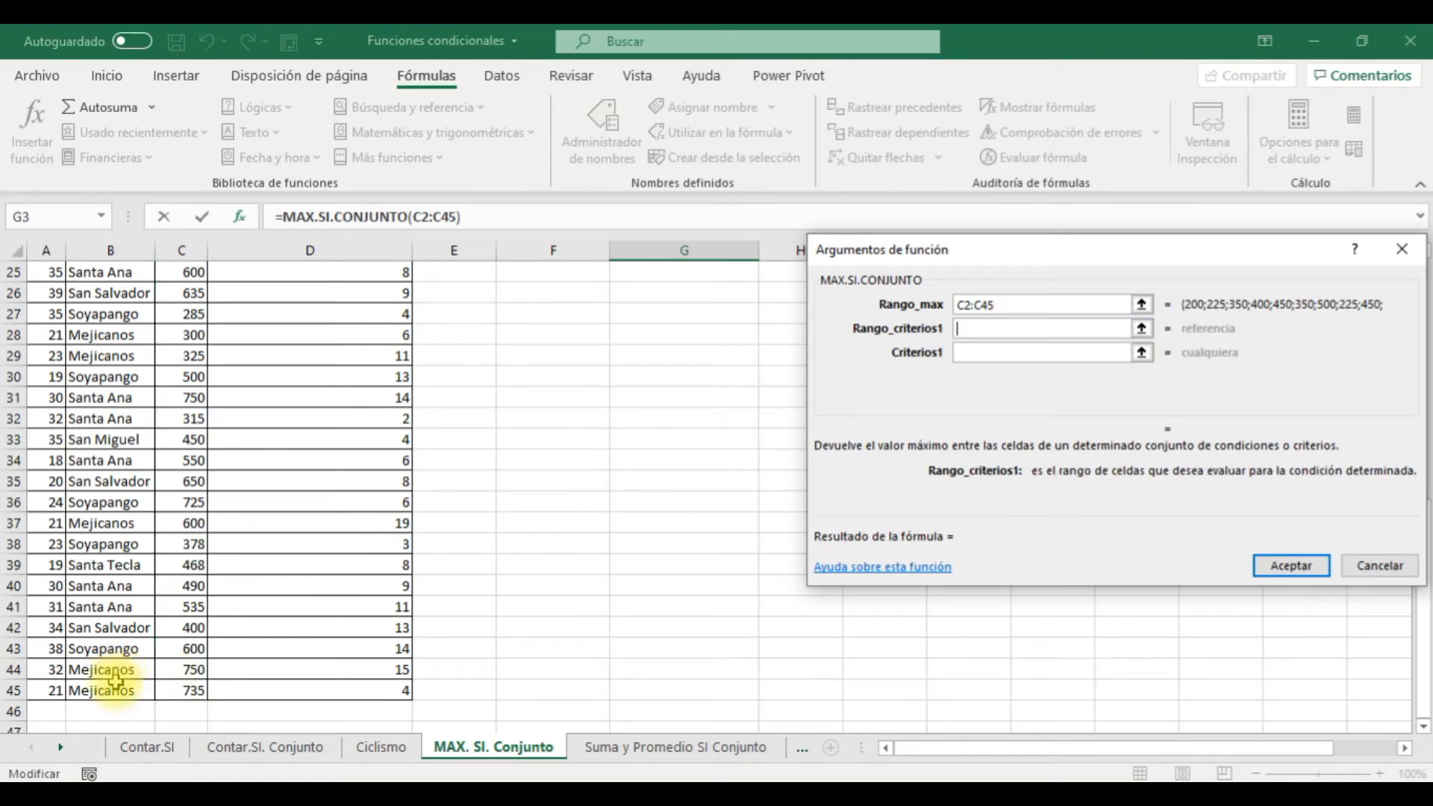
{"action": "left_click_drag", "start_coordinate": [112, 688], "coordinate": [88, 282]}
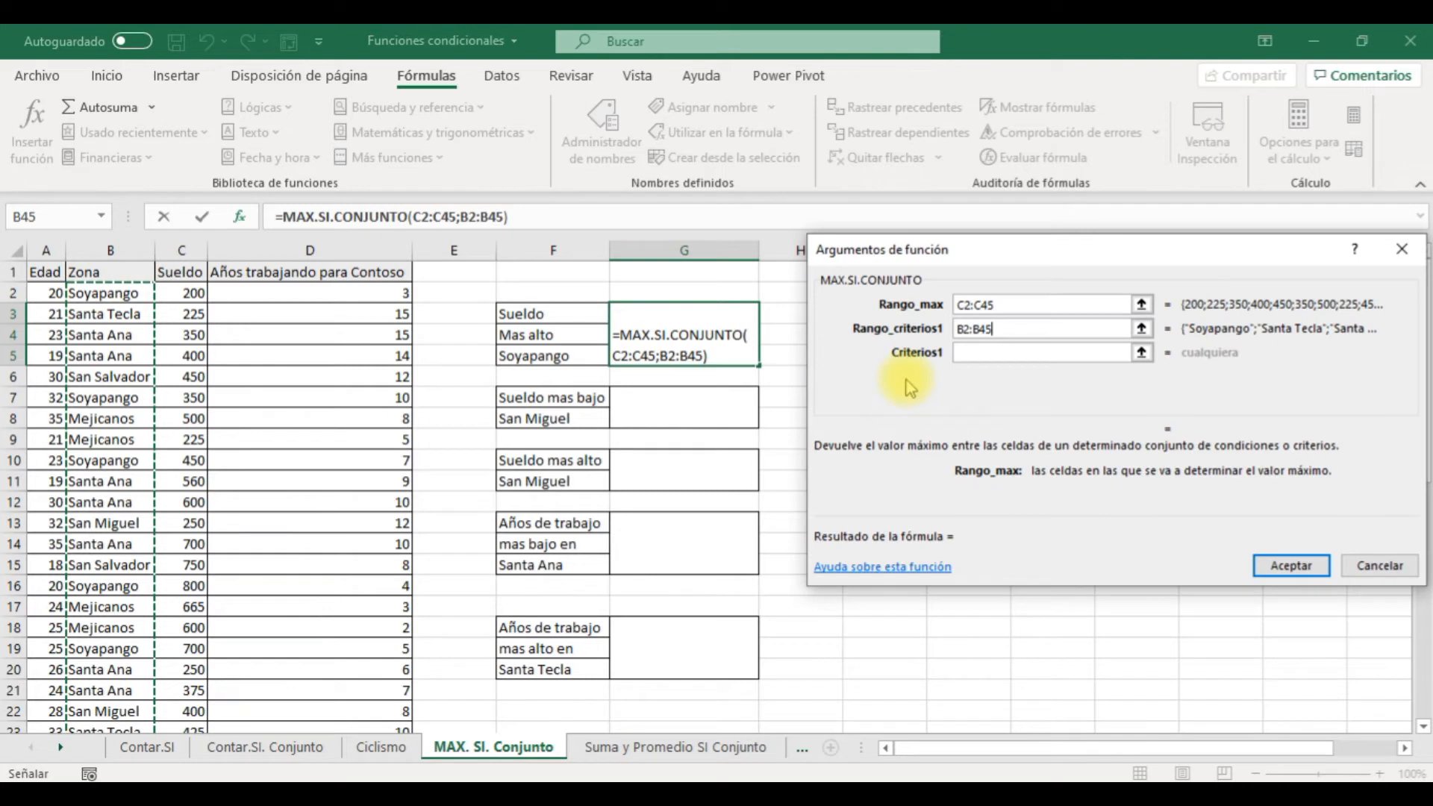
{"action": "left_click", "coordinate": [973, 353]}
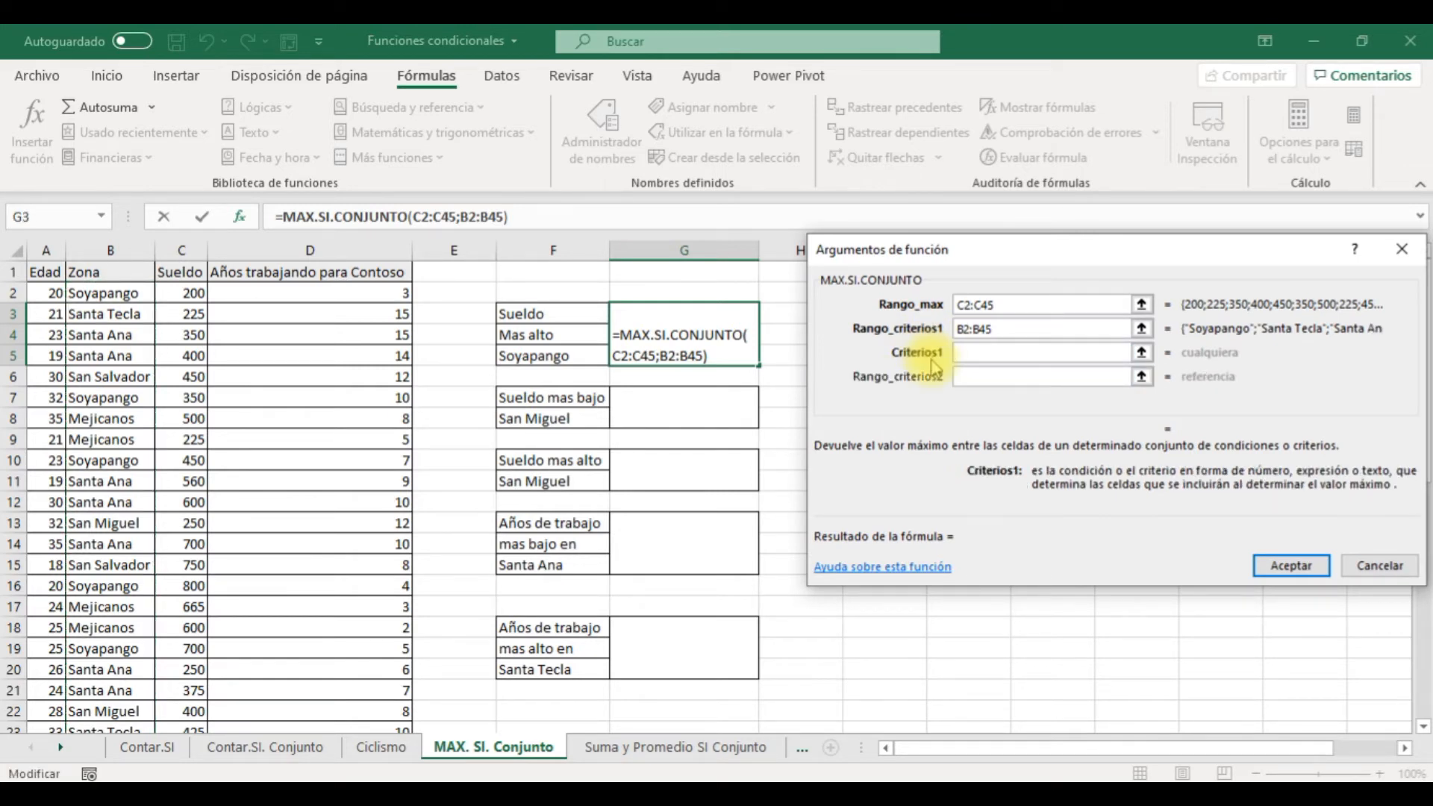
{"action": "left_click", "coordinate": [125, 401]}
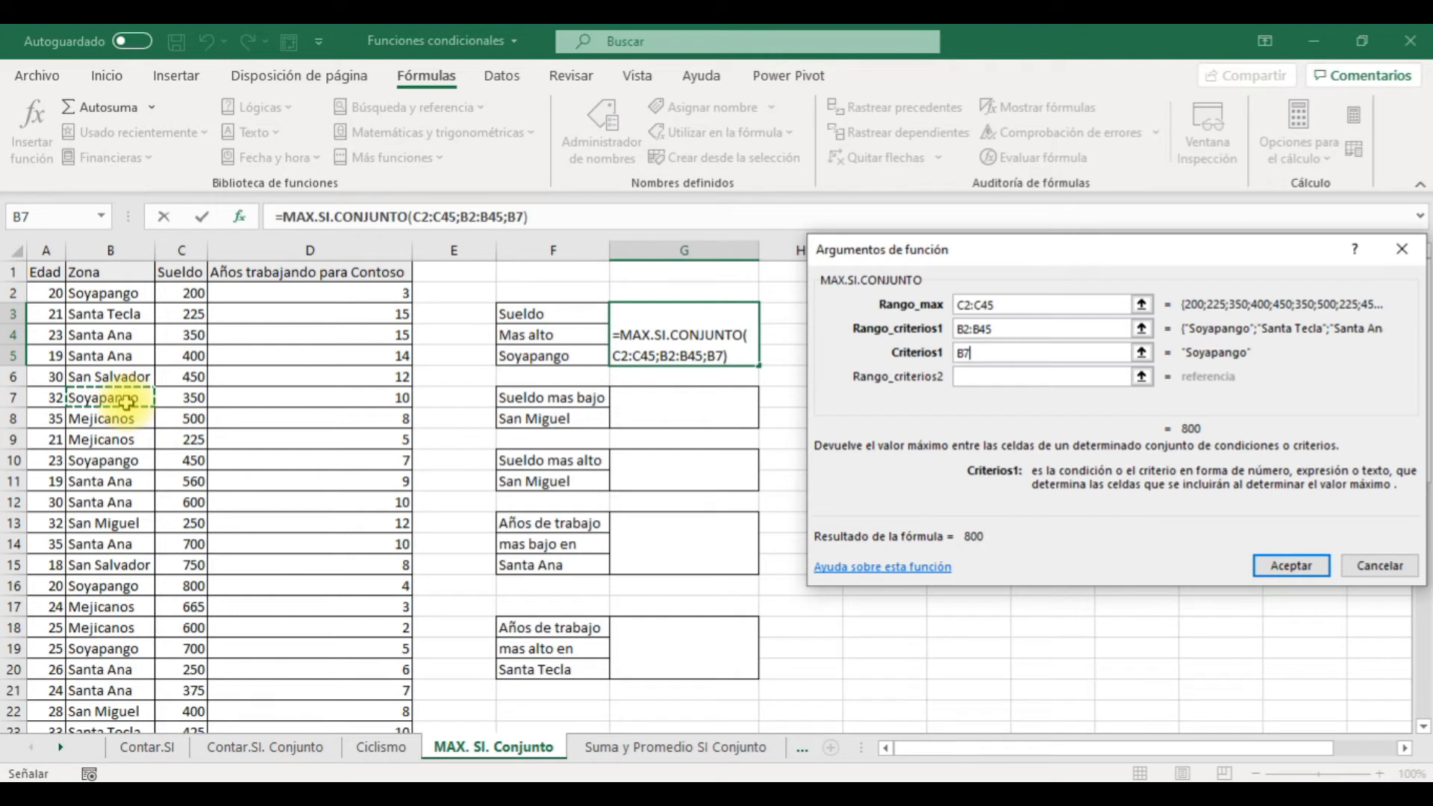
{"action": "key", "text": "Return"}
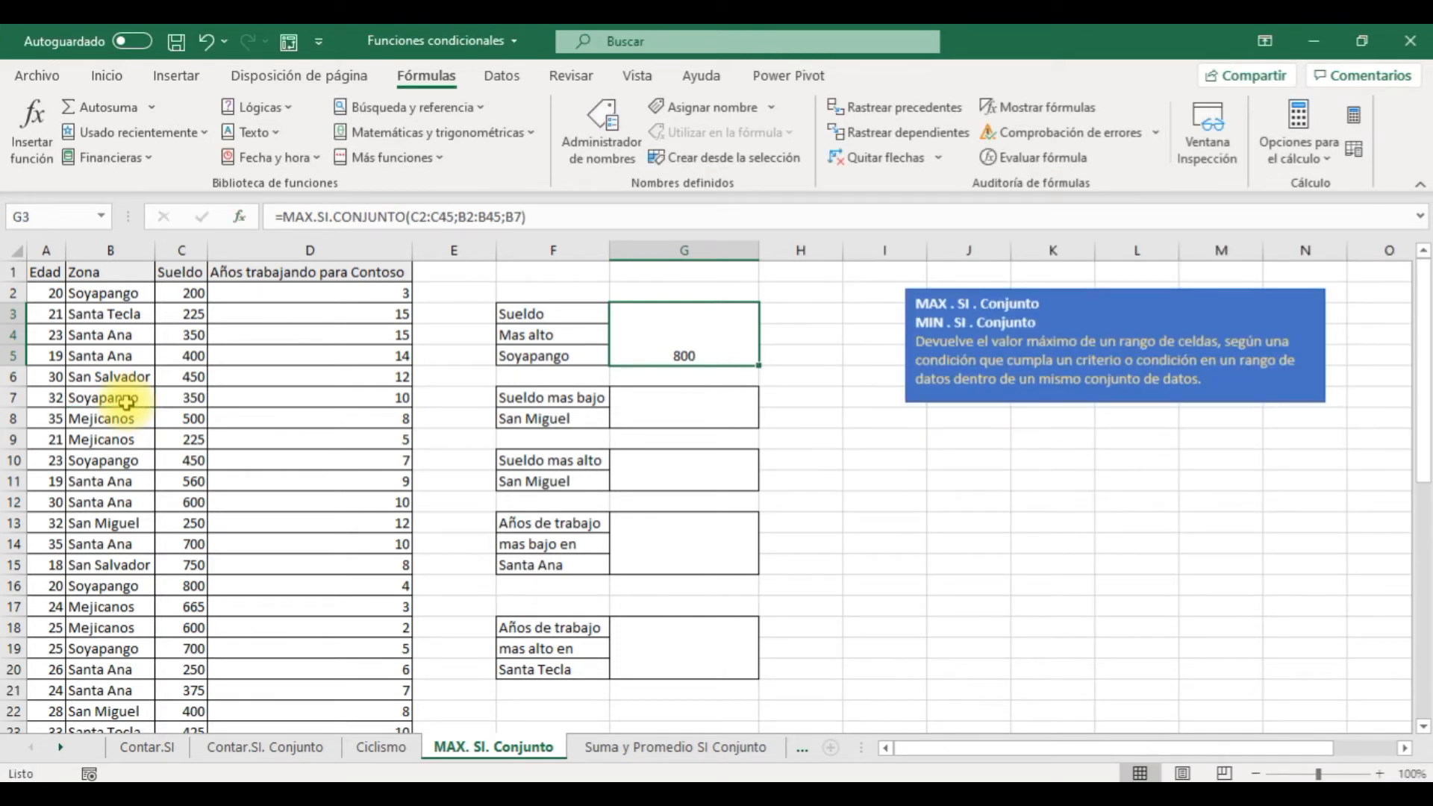
Start MIN.SI.CONJUNTO in cell G7 for the lowest San Miguel salary
{"action": "left_click", "coordinate": [699, 414]}
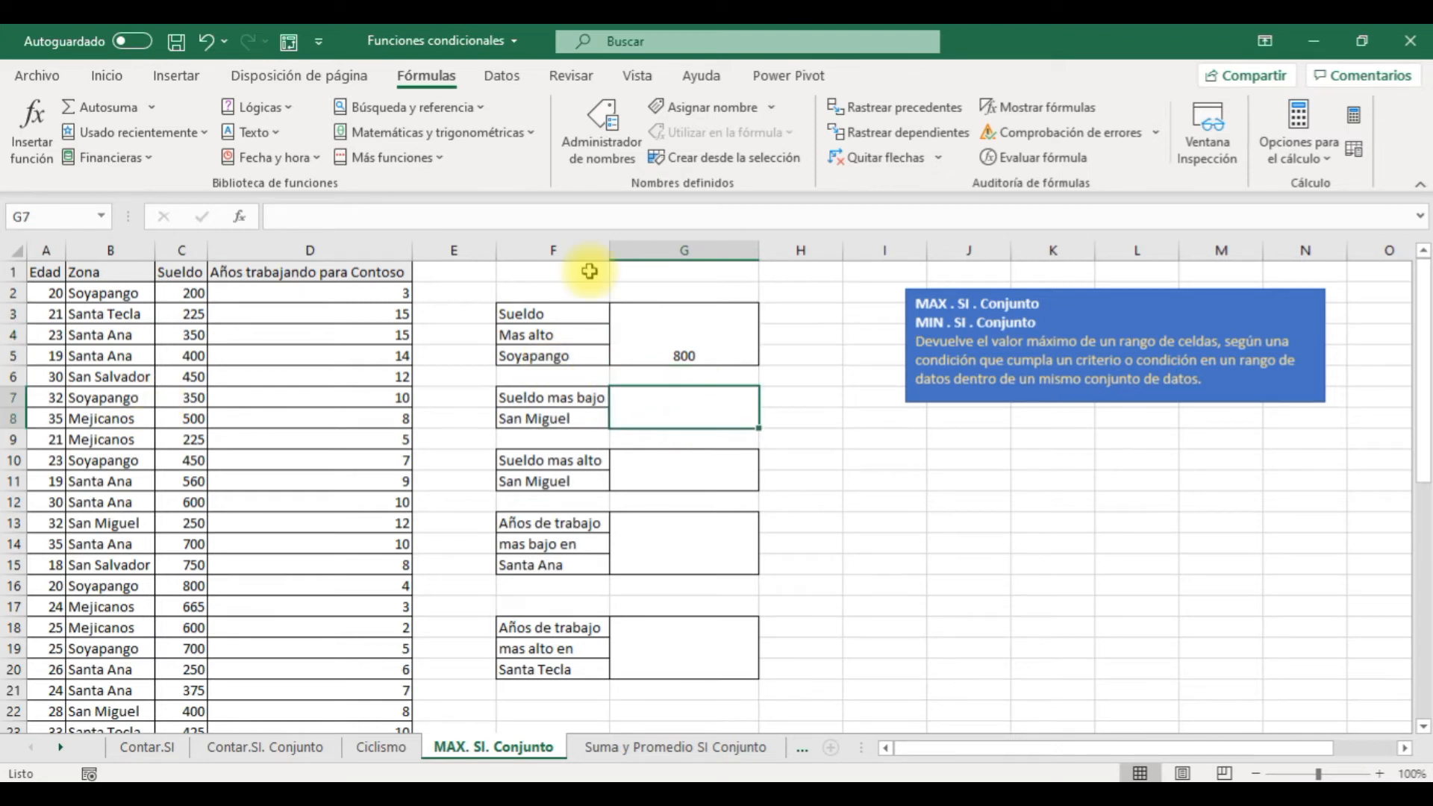
{"action": "left_click", "coordinate": [433, 158]}
{"action": "mouse_move", "coordinate": [437, 179]}
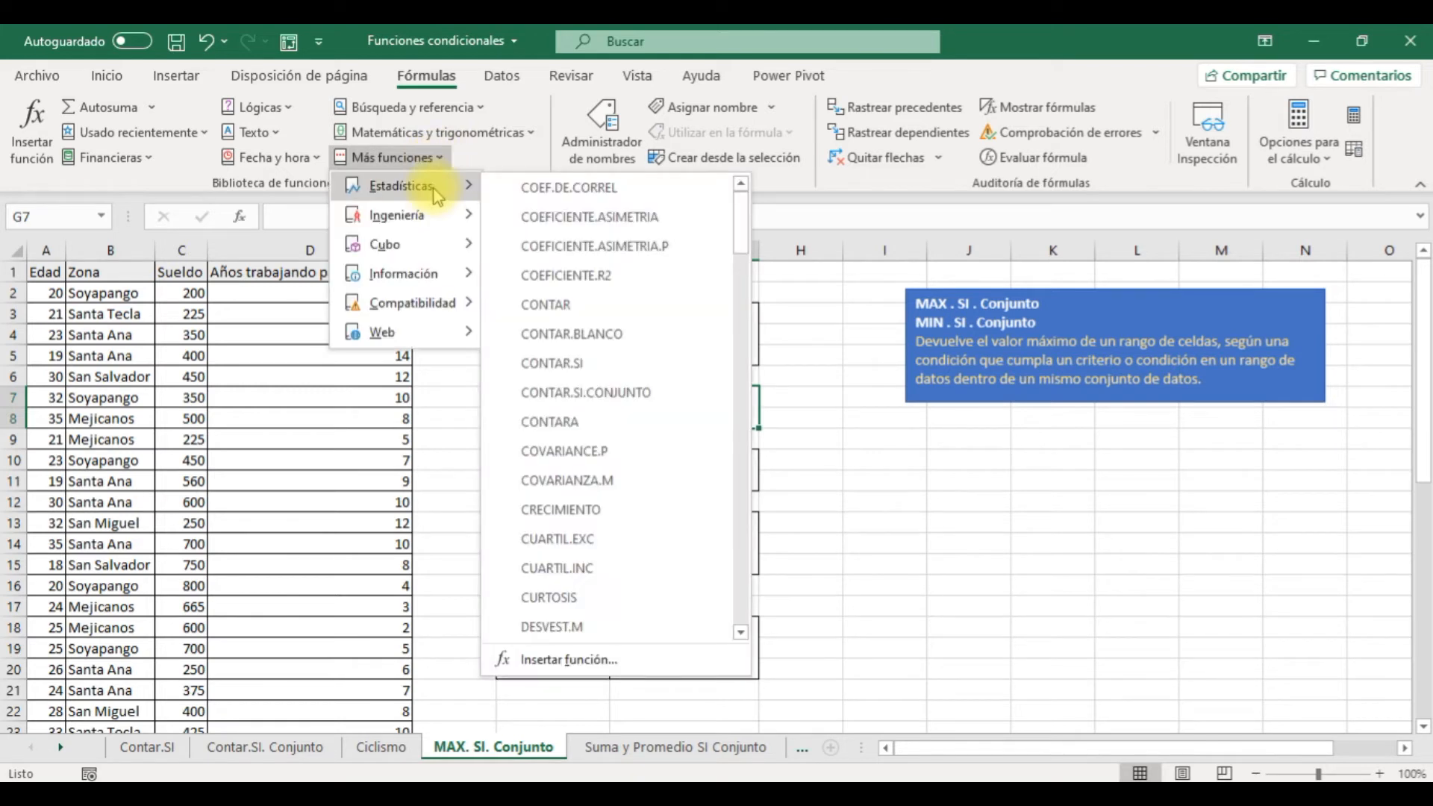
{"action": "left_click_drag", "start_coordinate": [741, 227], "coordinate": [737, 512]}
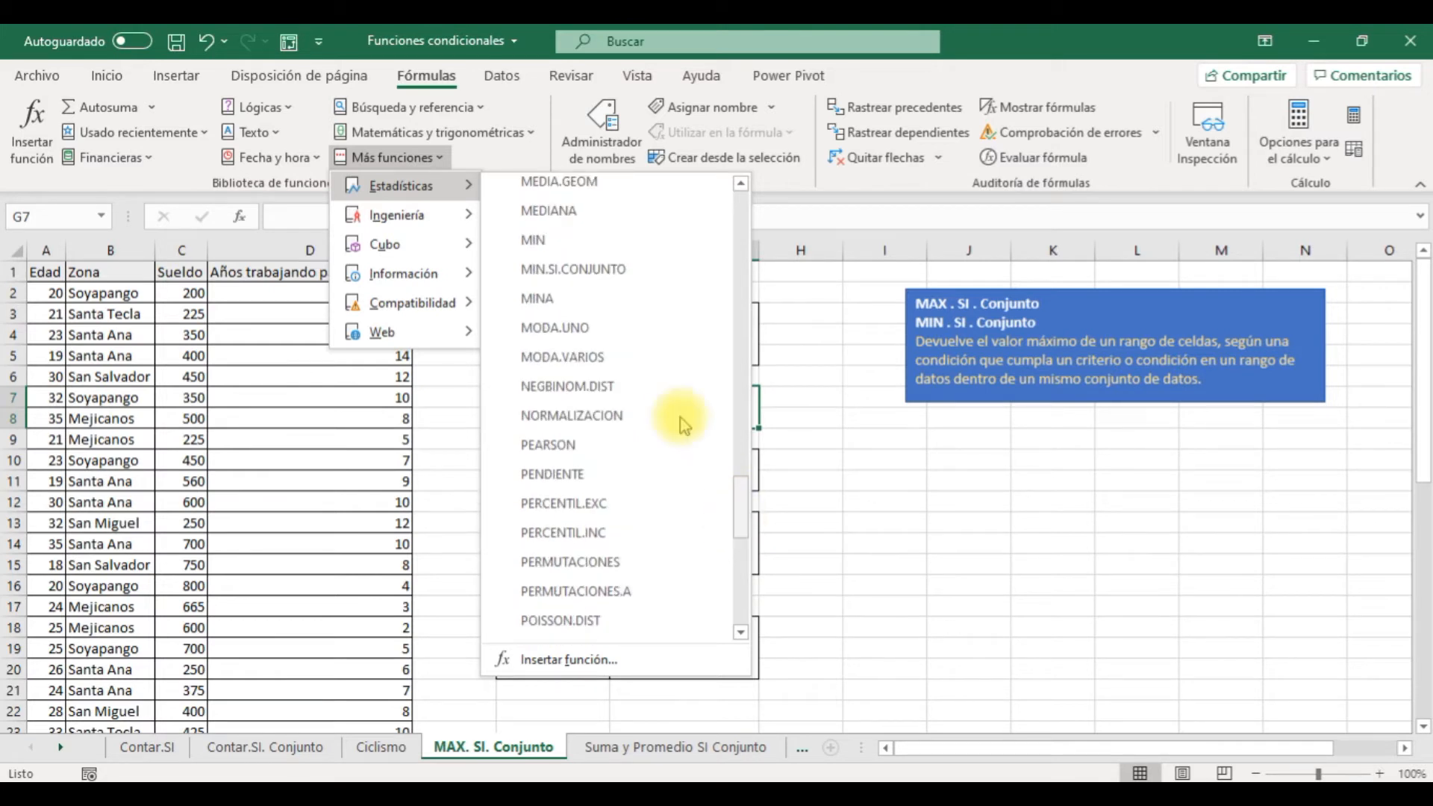
{"action": "left_click", "coordinate": [606, 297]}
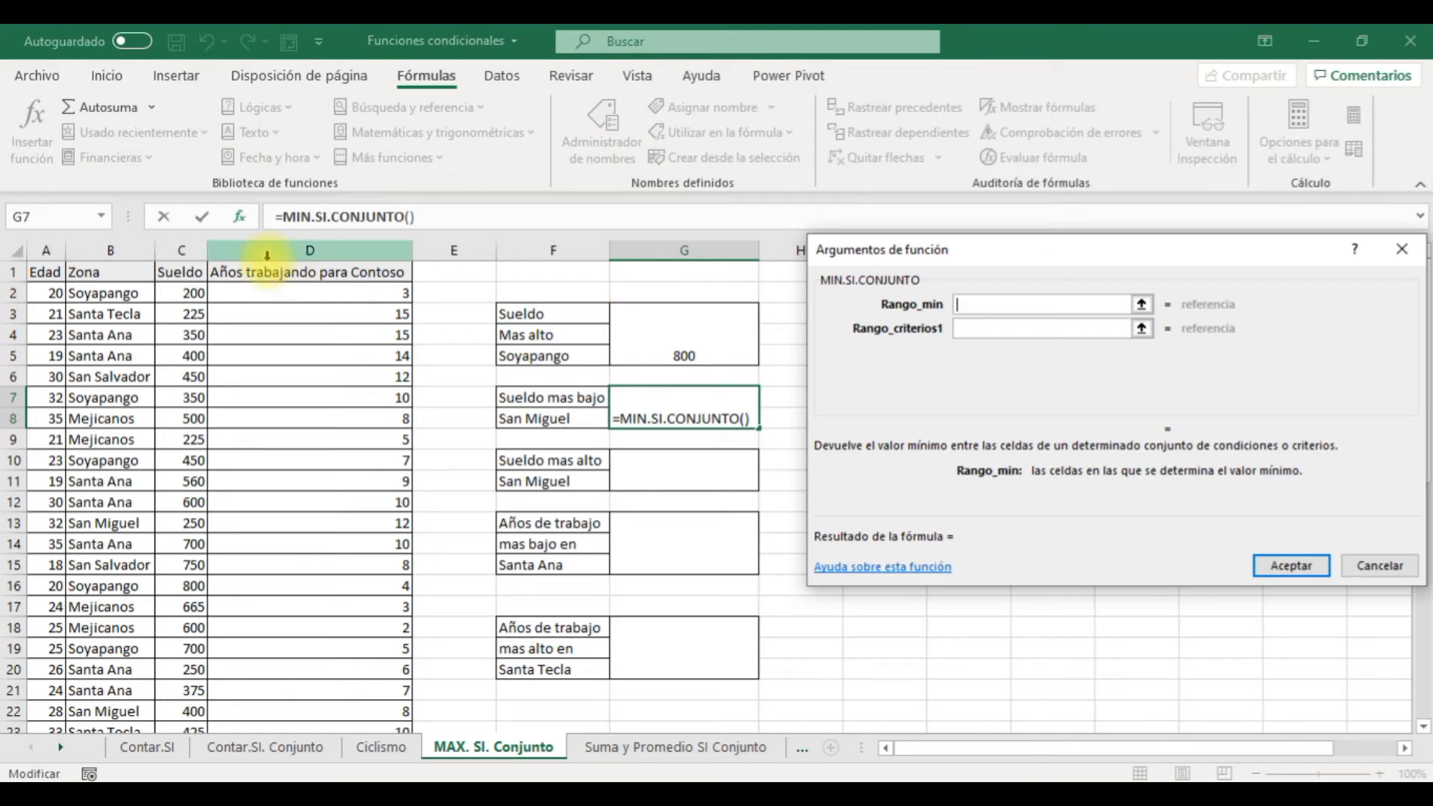
Complete the lowest-salary formula in G7 with minimum range C2:C45, criteria range B2:B45 and cell B22 (San Miguel) as criterion
{"action": "left_click_drag", "start_coordinate": [185, 291], "coordinate": [183, 690]}
{"action": "left_click", "coordinate": [975, 331]}
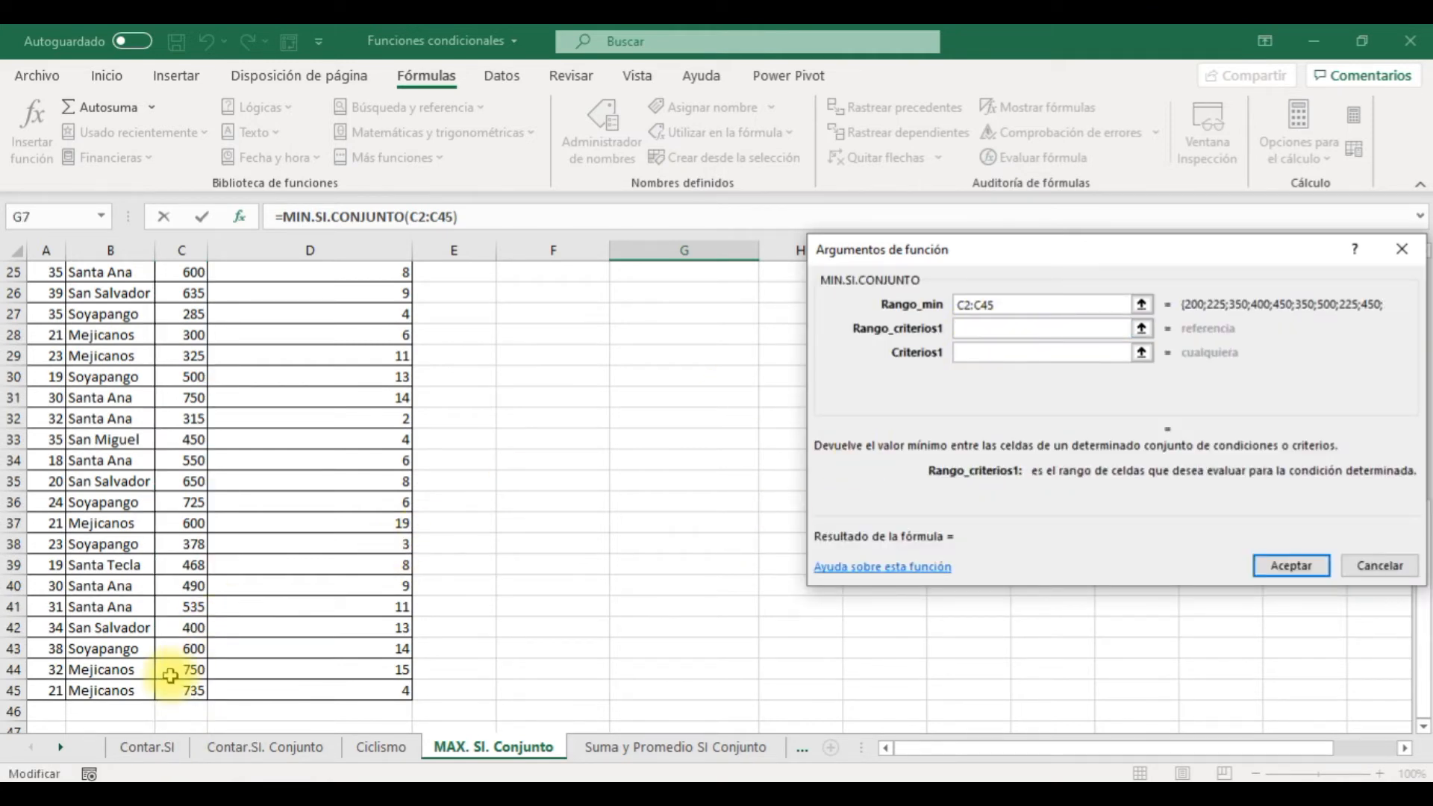
{"action": "left_click_drag", "start_coordinate": [127, 690], "coordinate": [101, 297]}
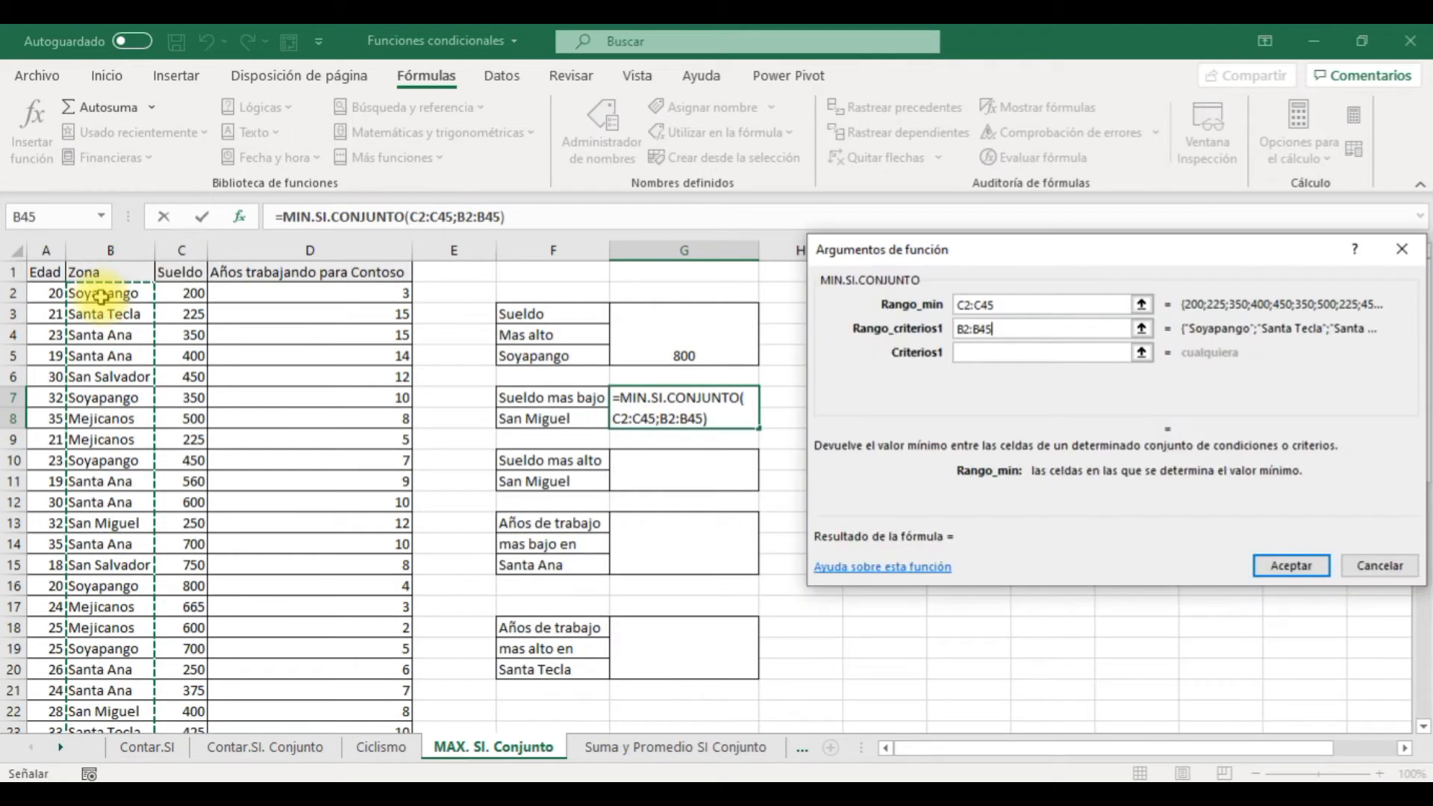
{"action": "left_click", "coordinate": [976, 351]}
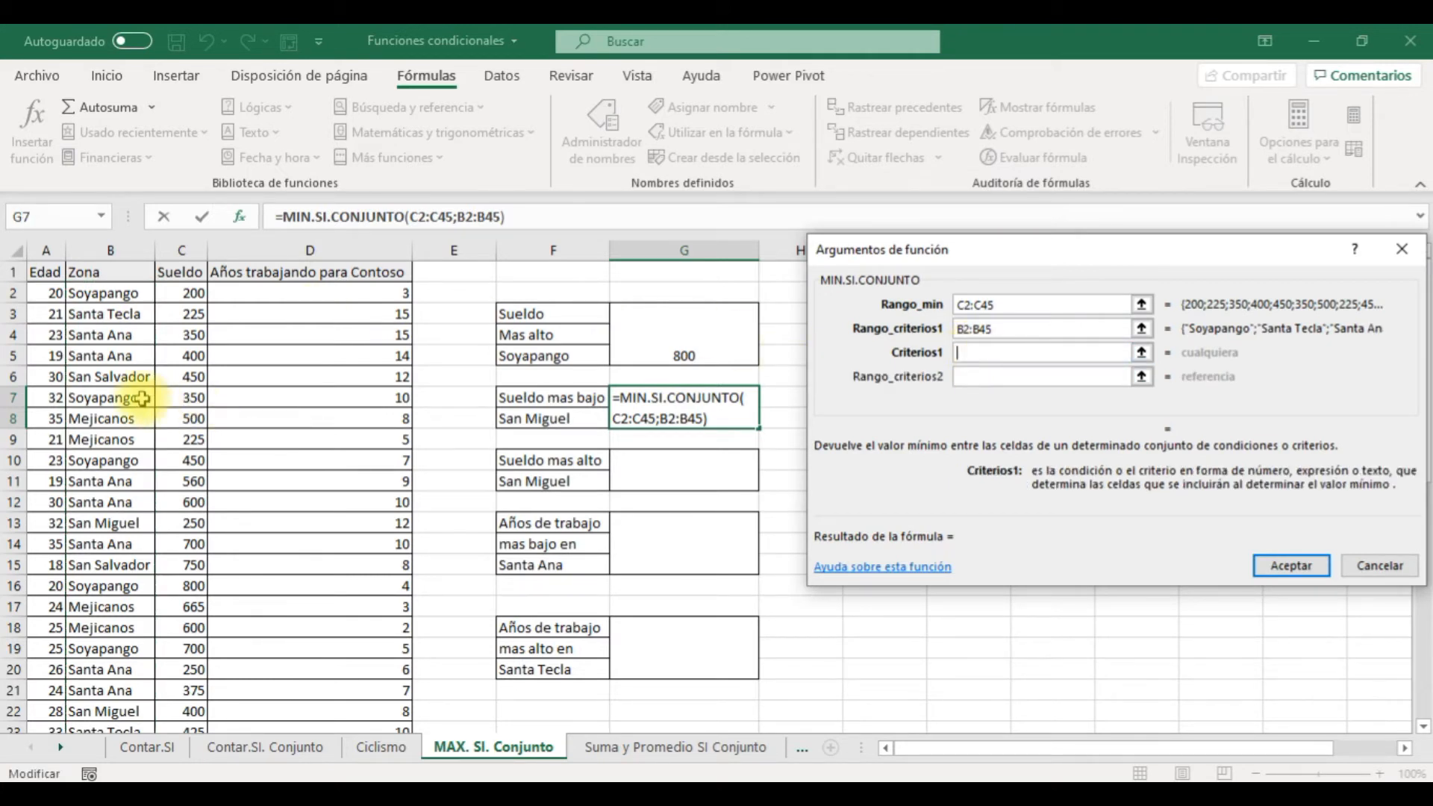
{"action": "left_click", "coordinate": [112, 711]}
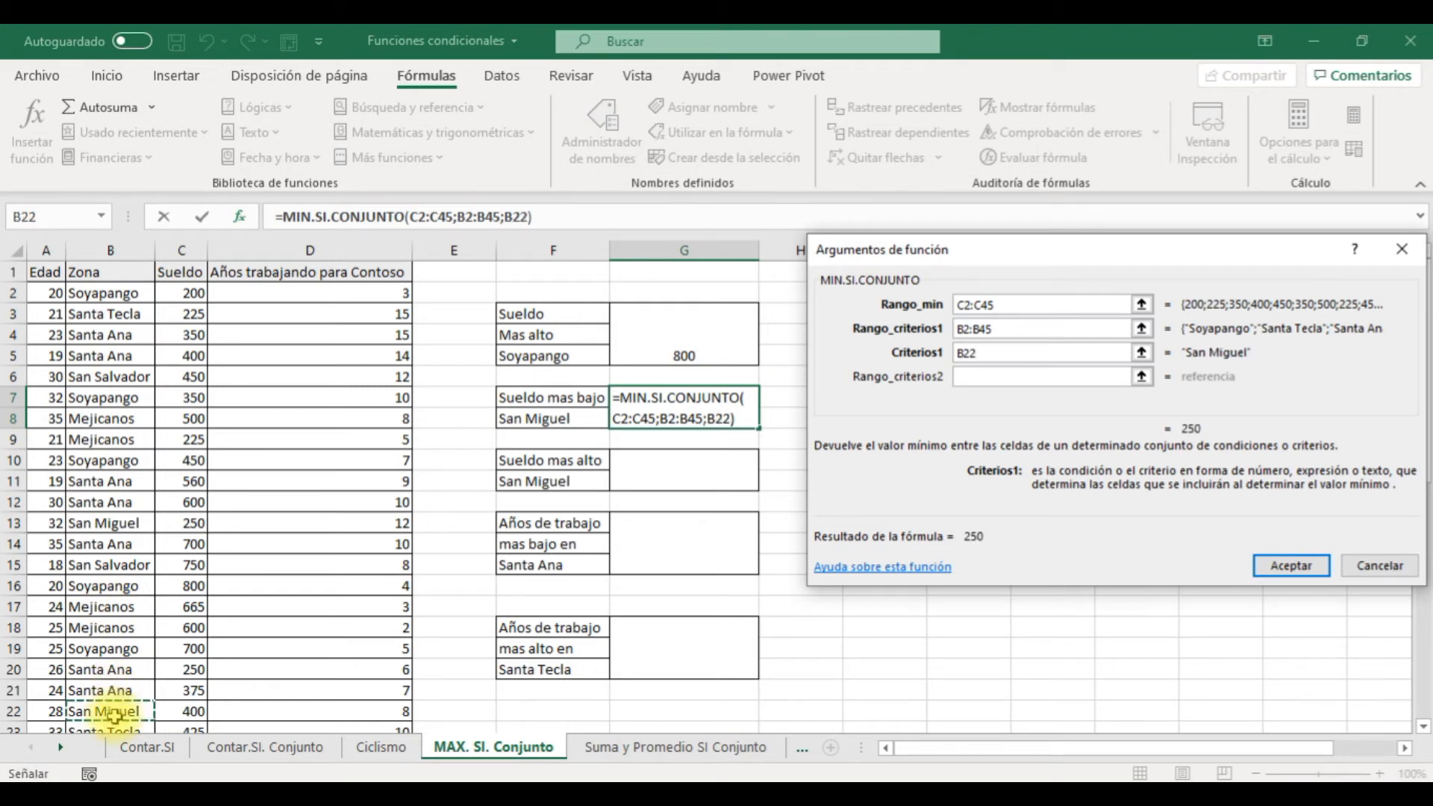
{"action": "key", "text": "Return"}
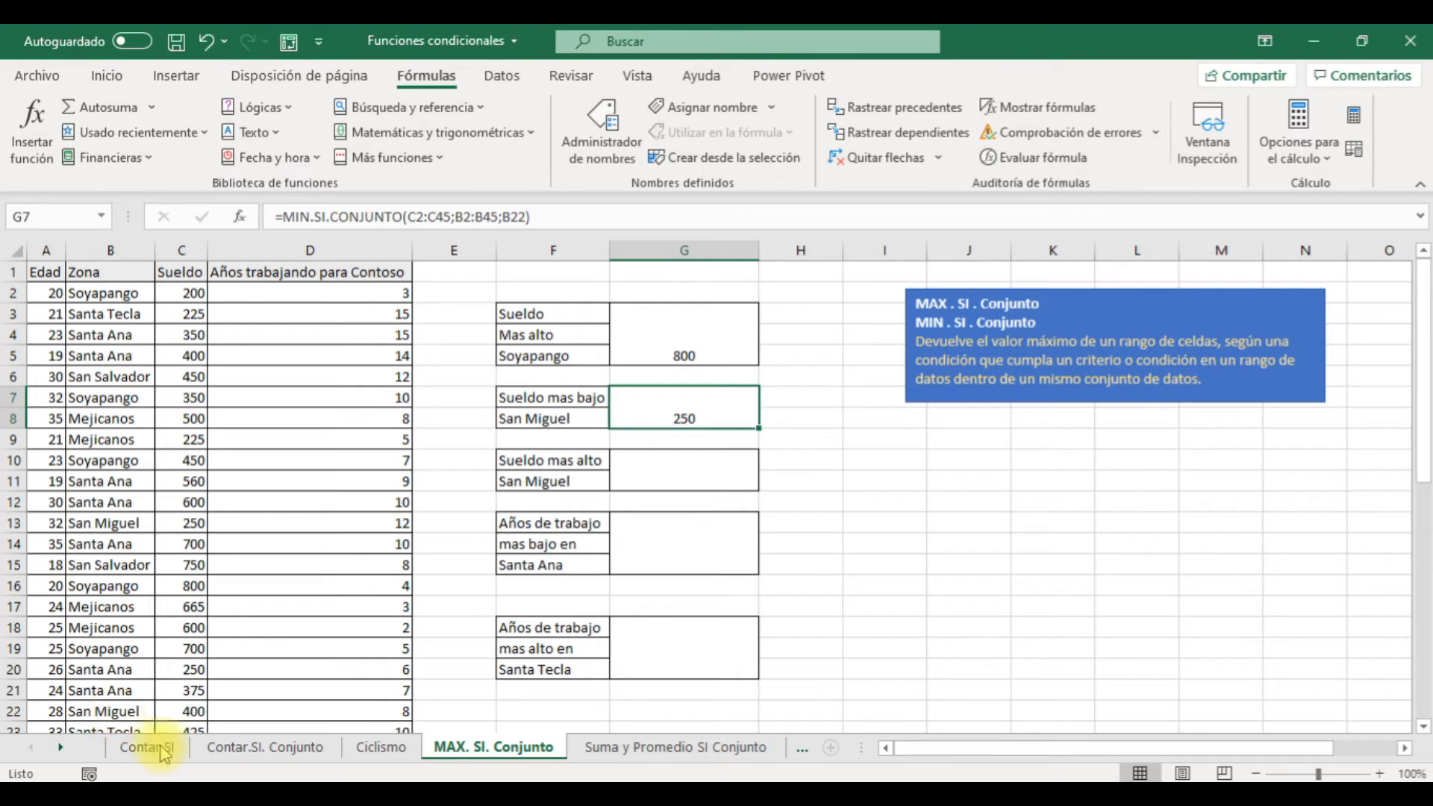
Start MAX.SI.CONJUNTO in cell G10 for the highest San Miguel salary
{"action": "left_click", "coordinate": [691, 481]}
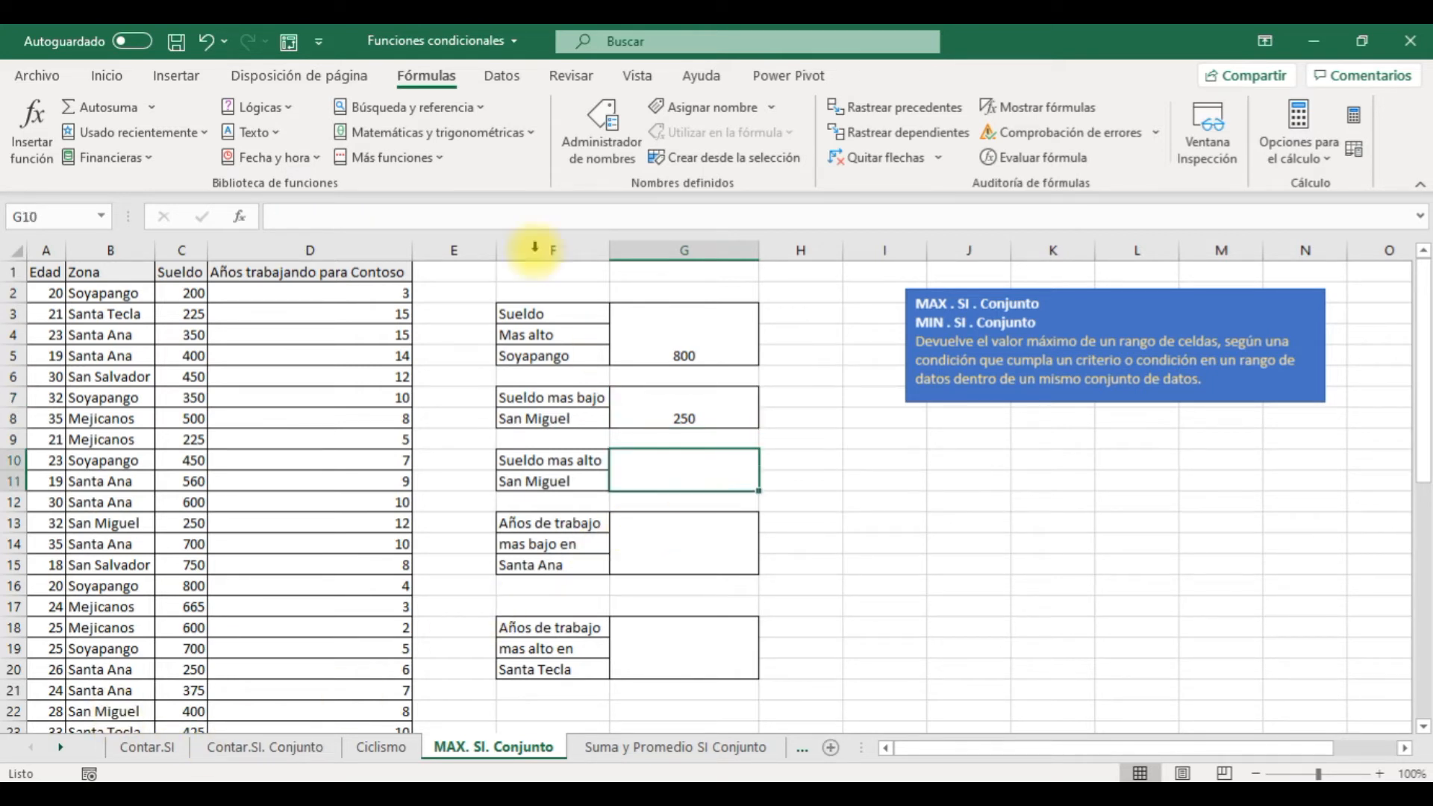
{"action": "left_click", "coordinate": [429, 158]}
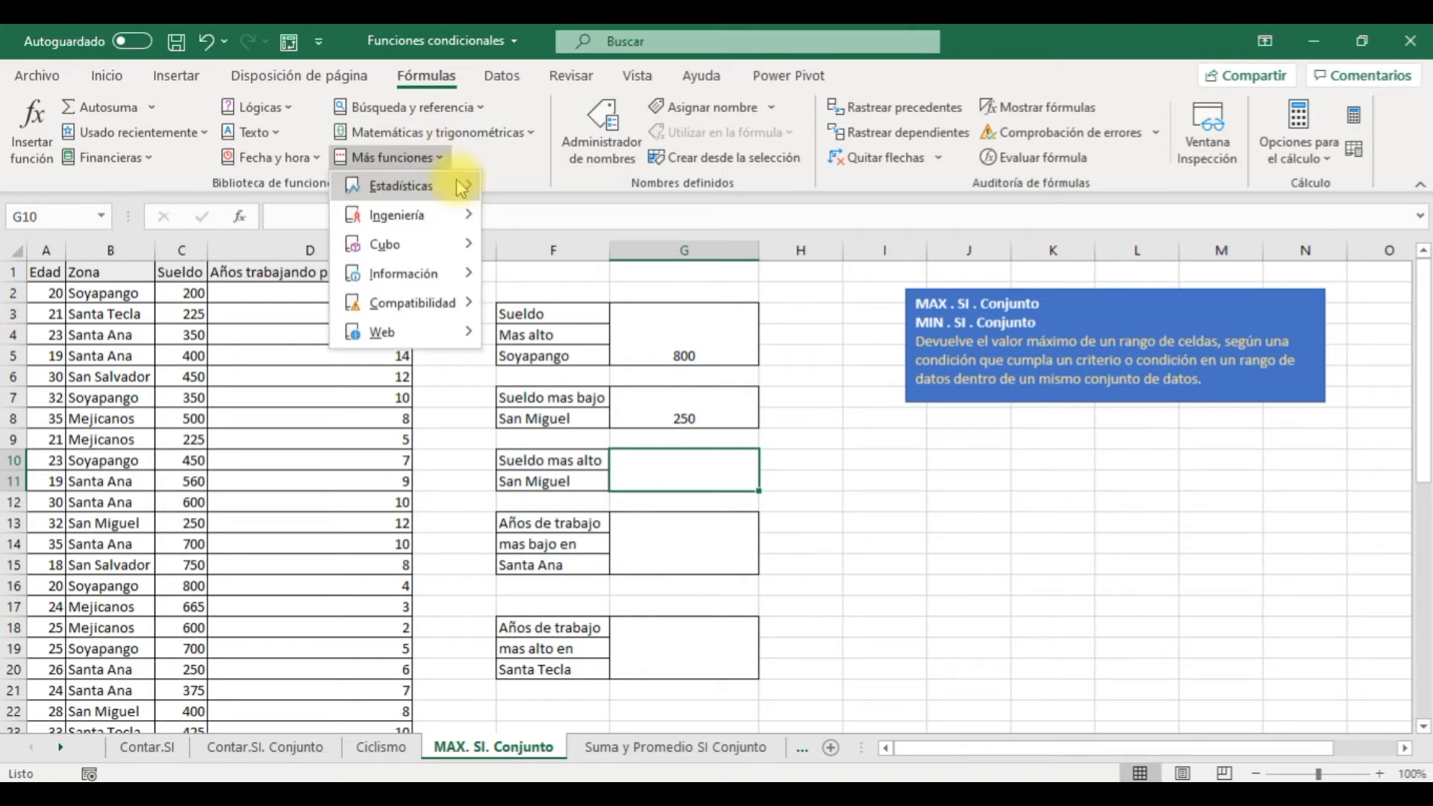
{"action": "mouse_move", "coordinate": [462, 188]}
{"action": "left_click_drag", "start_coordinate": [745, 224], "coordinate": [764, 485]}
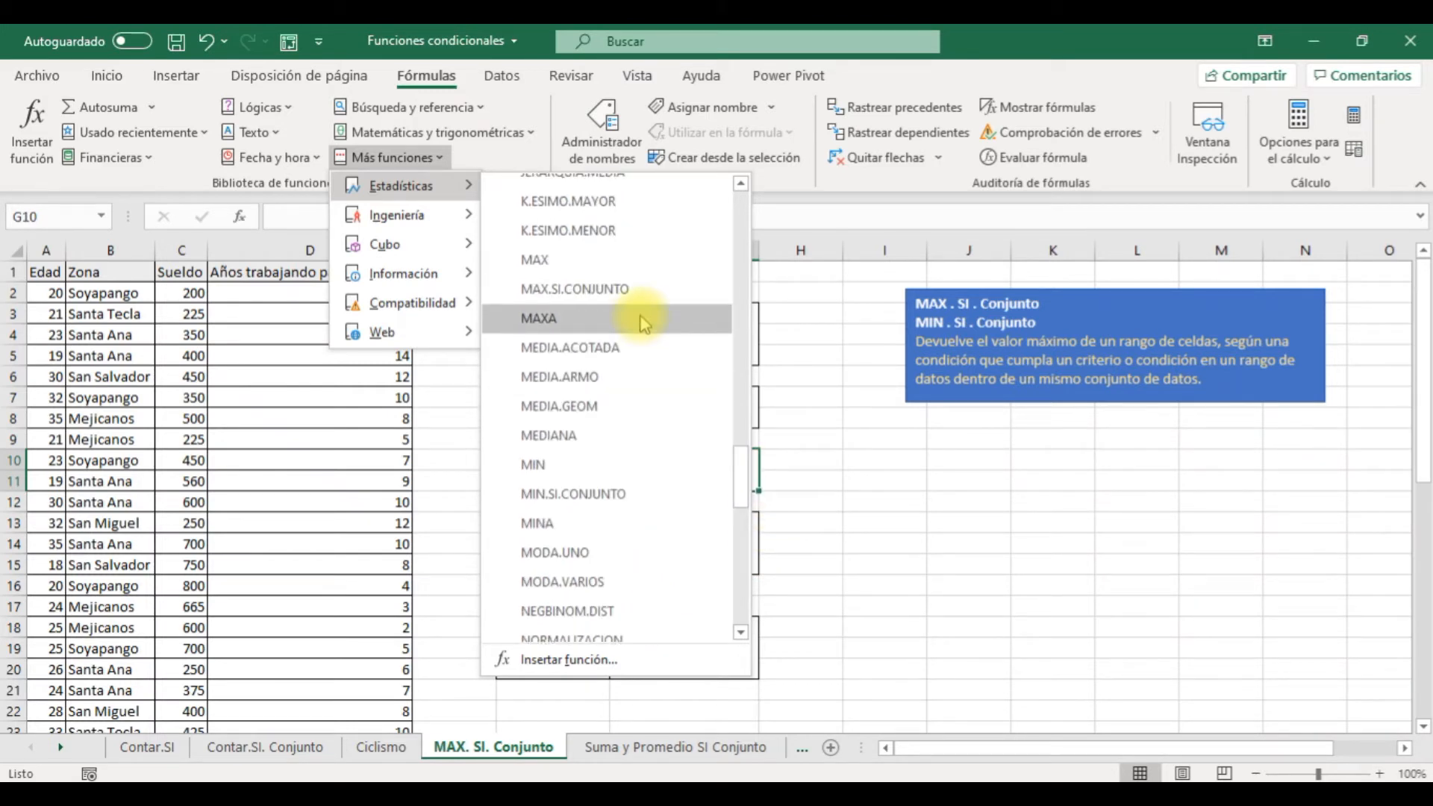
{"action": "left_click", "coordinate": [630, 290]}
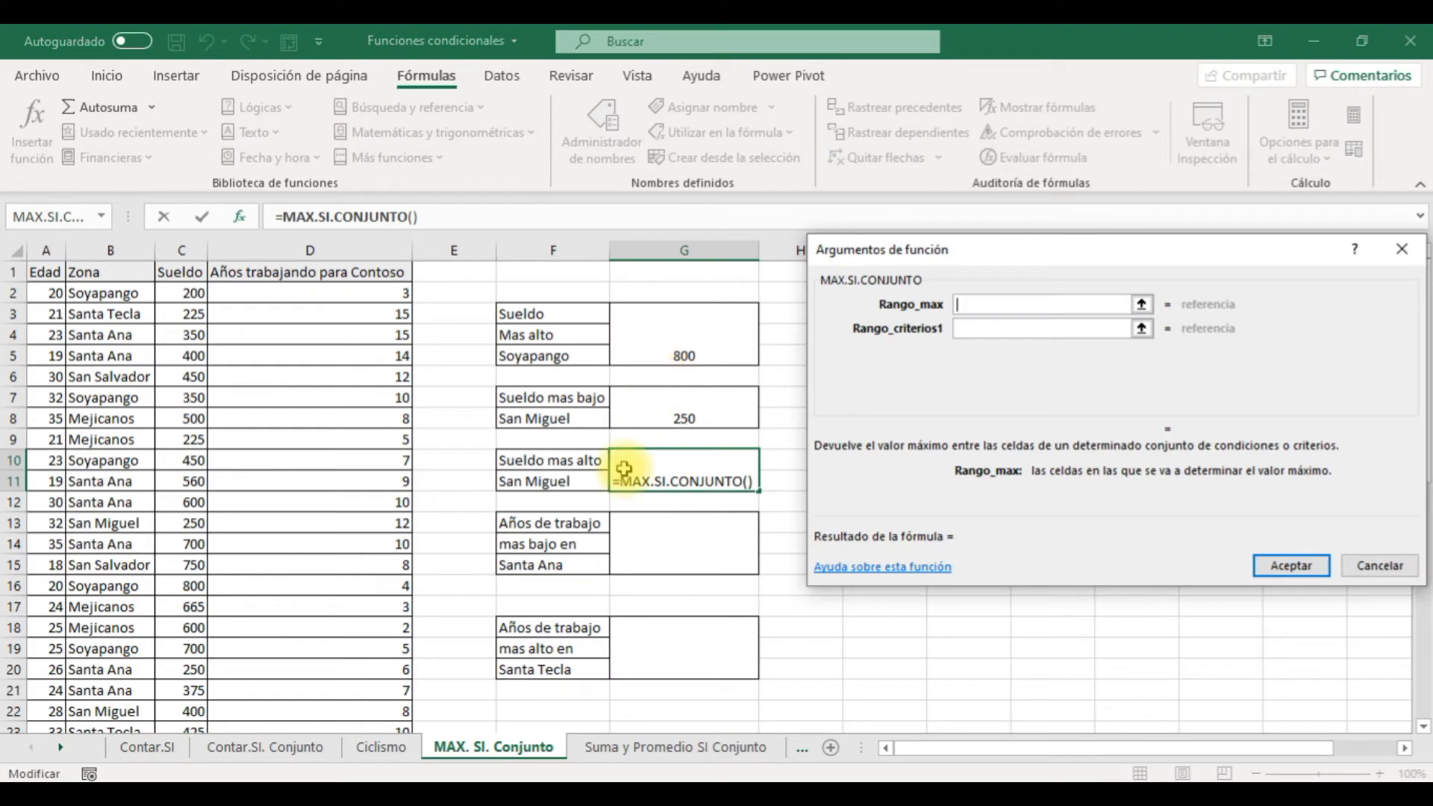
Complete the highest-salary formula in G10 with maximum range C2:C45, criteria range B2:B45 and cell B13 (San Miguel) as criterion
{"action": "left_click_drag", "start_coordinate": [182, 295], "coordinate": [189, 695]}
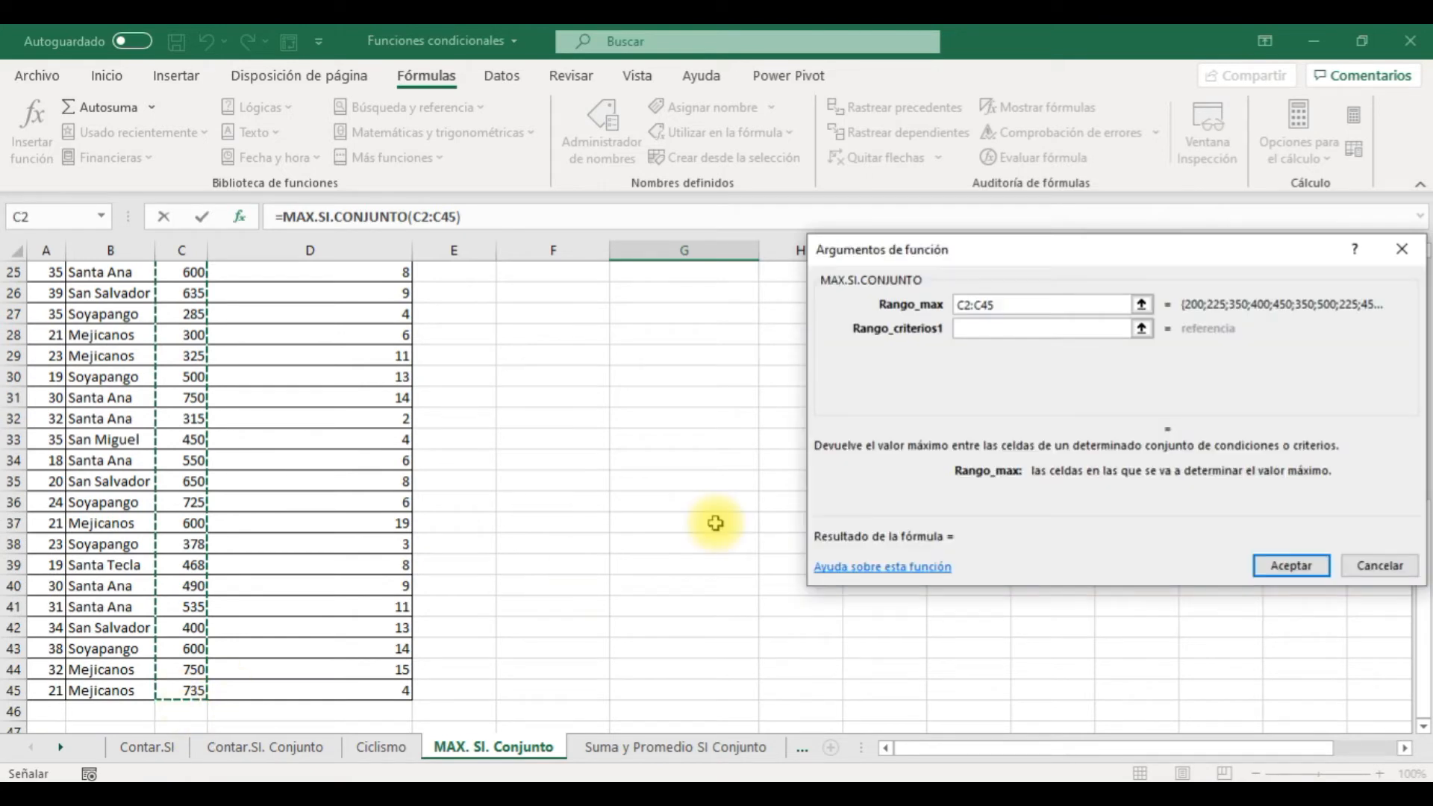
{"action": "left_click", "coordinate": [1003, 329]}
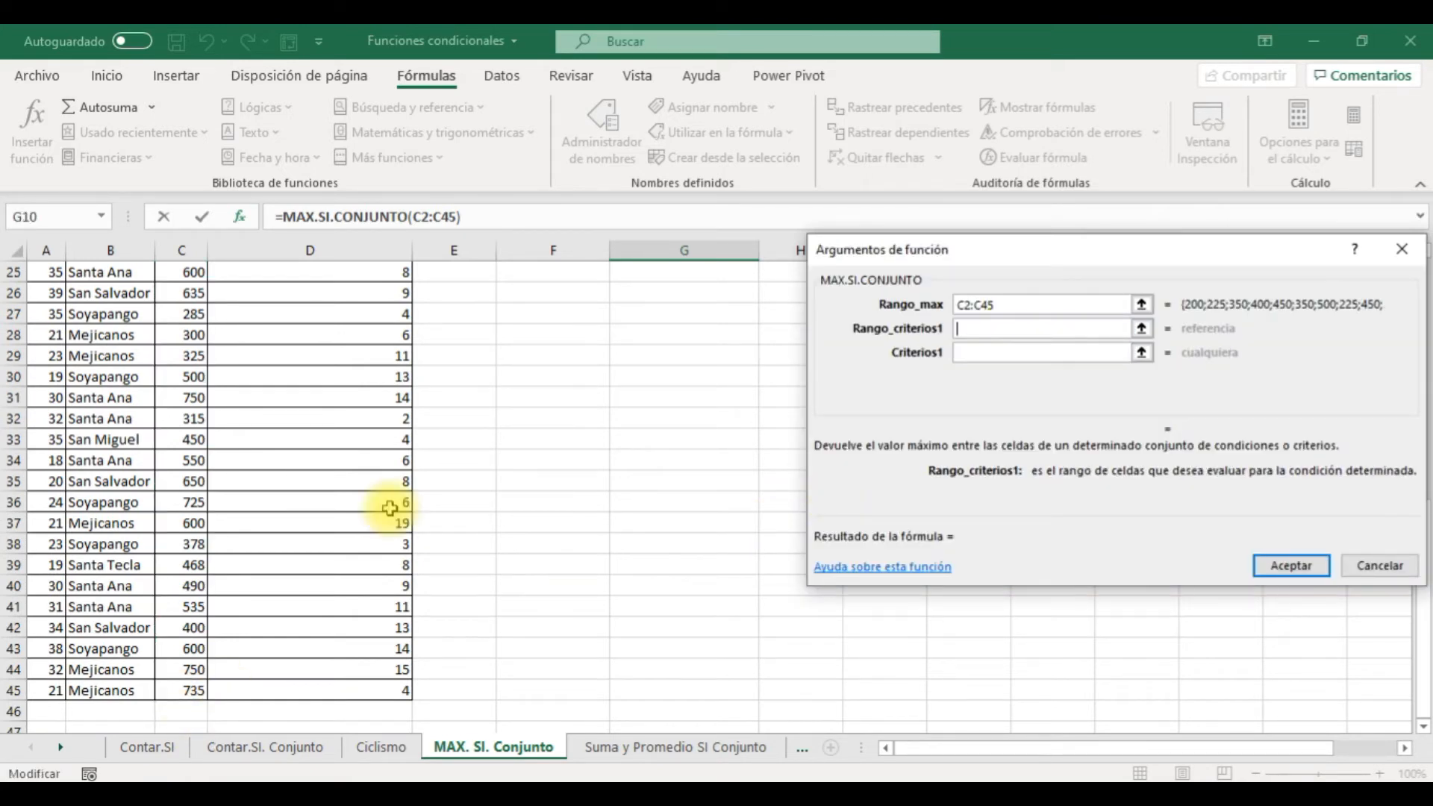
{"action": "left_click_drag", "start_coordinate": [126, 690], "coordinate": [98, 293]}
{"action": "left_click", "coordinate": [972, 354]}
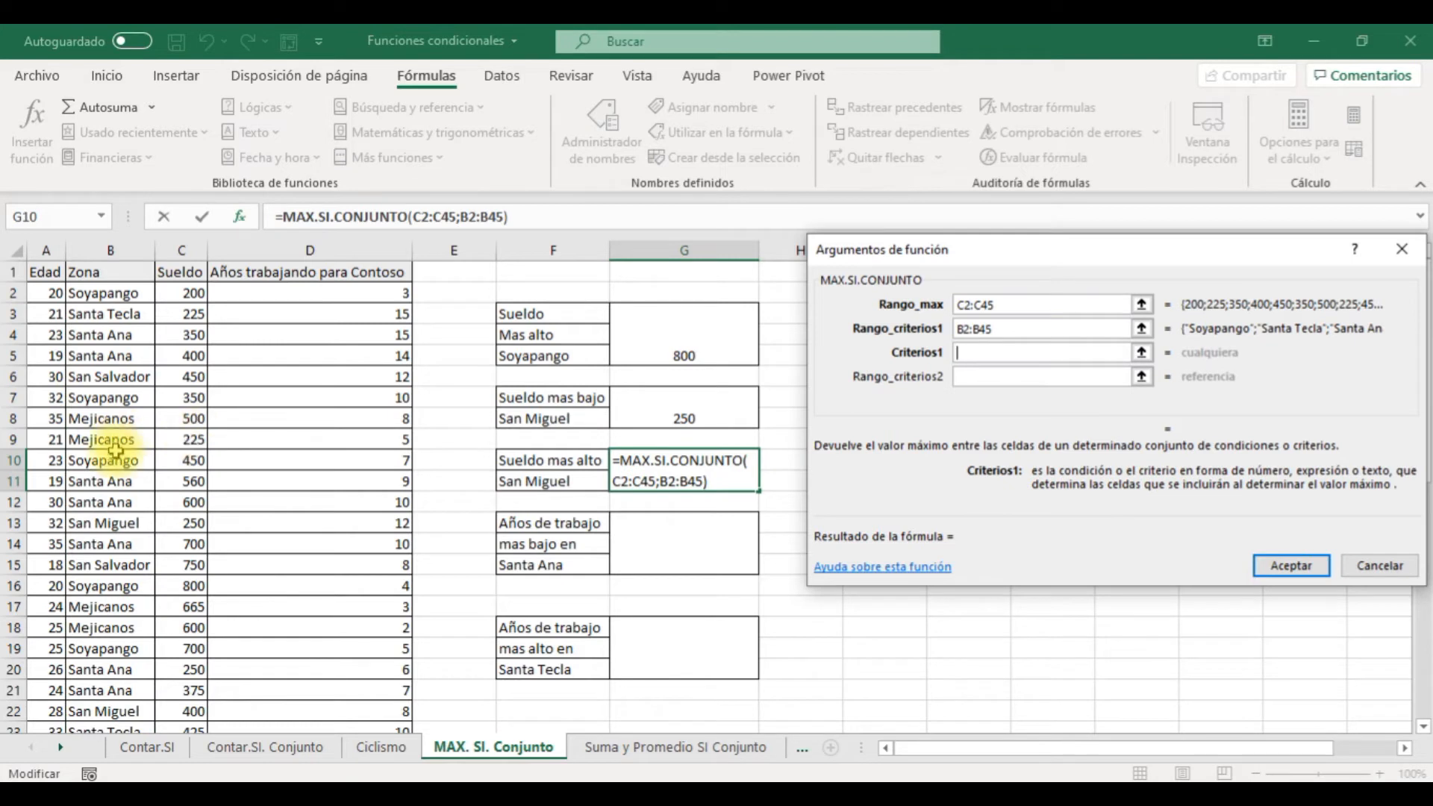
{"action": "left_click", "coordinate": [109, 526]}
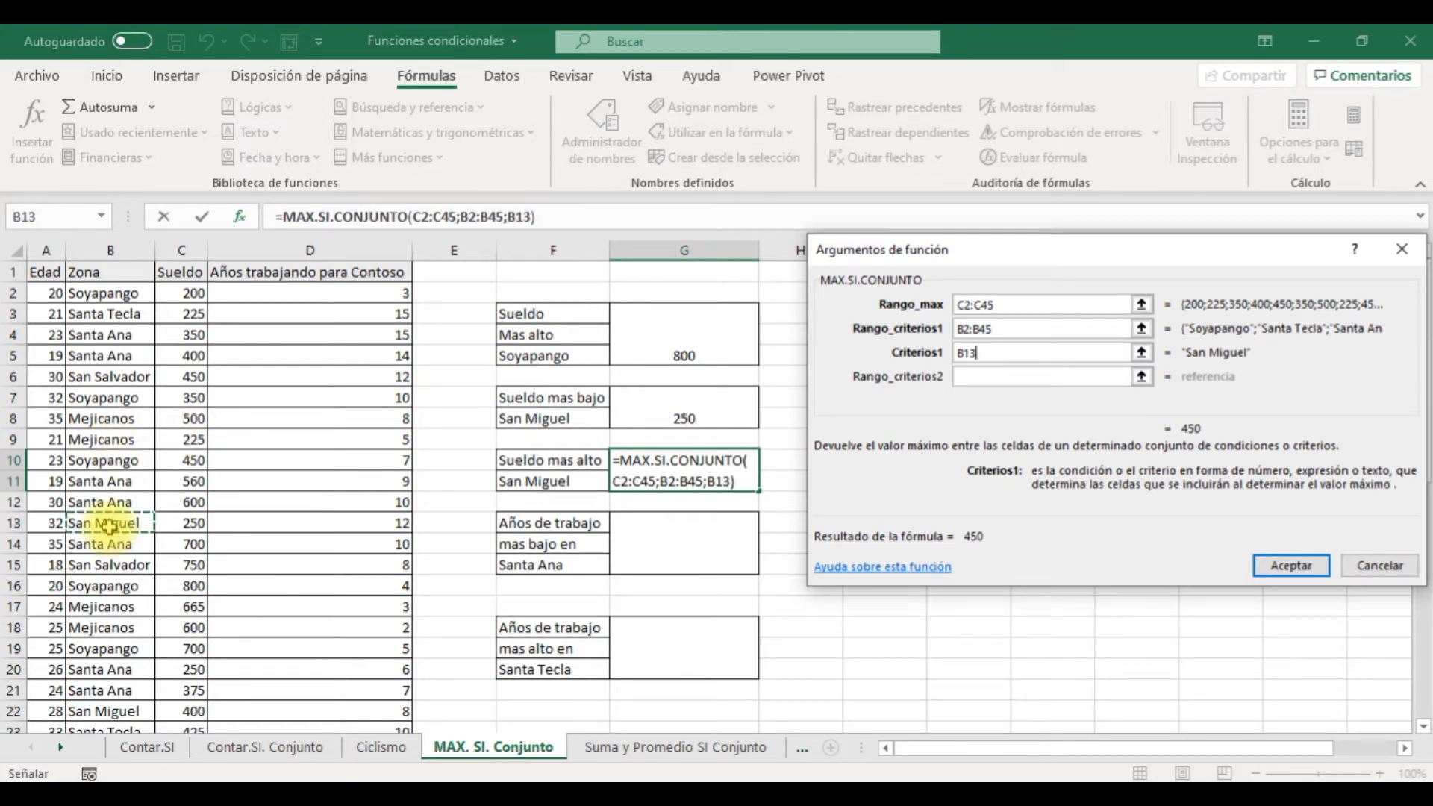
{"action": "key", "text": "Return"}
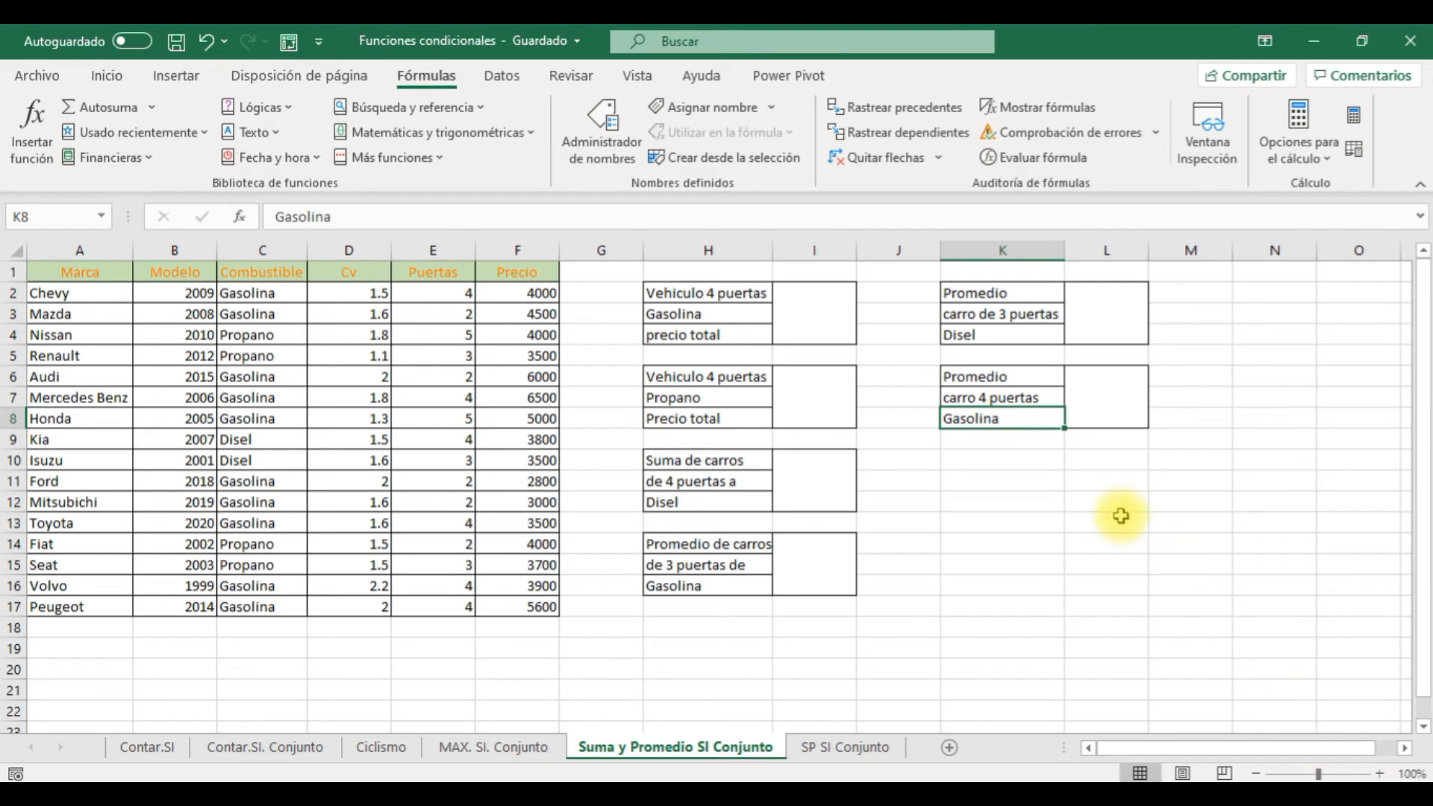
Start SUMAR.SI.CONJUNTO in cell I2 for the total price of 4-door Gasolina vehicles
{"action": "left_click", "coordinate": [811, 310]}
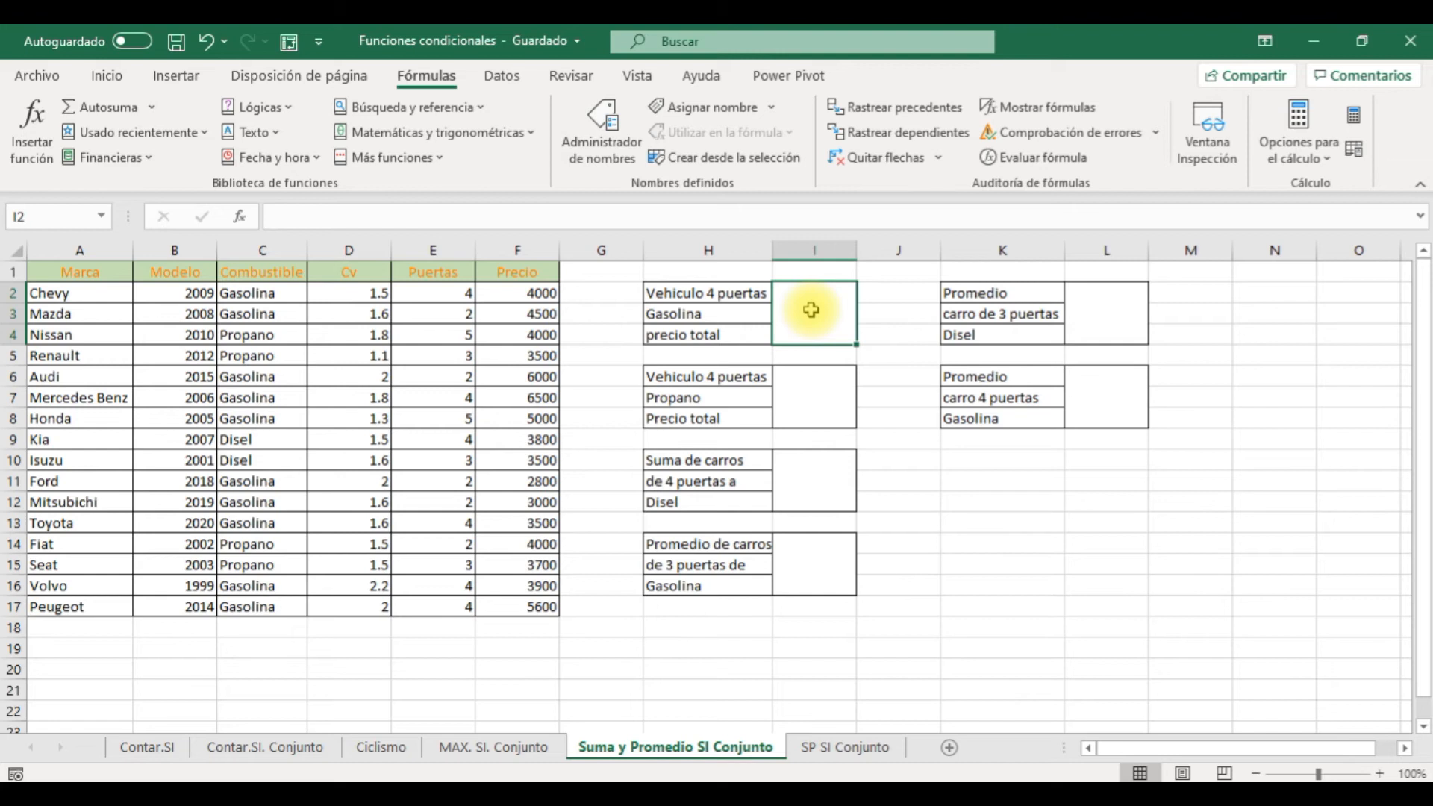
{"action": "left_click", "coordinate": [435, 142]}
{"action": "left_click_drag", "start_coordinate": [530, 173], "coordinate": [513, 485]}
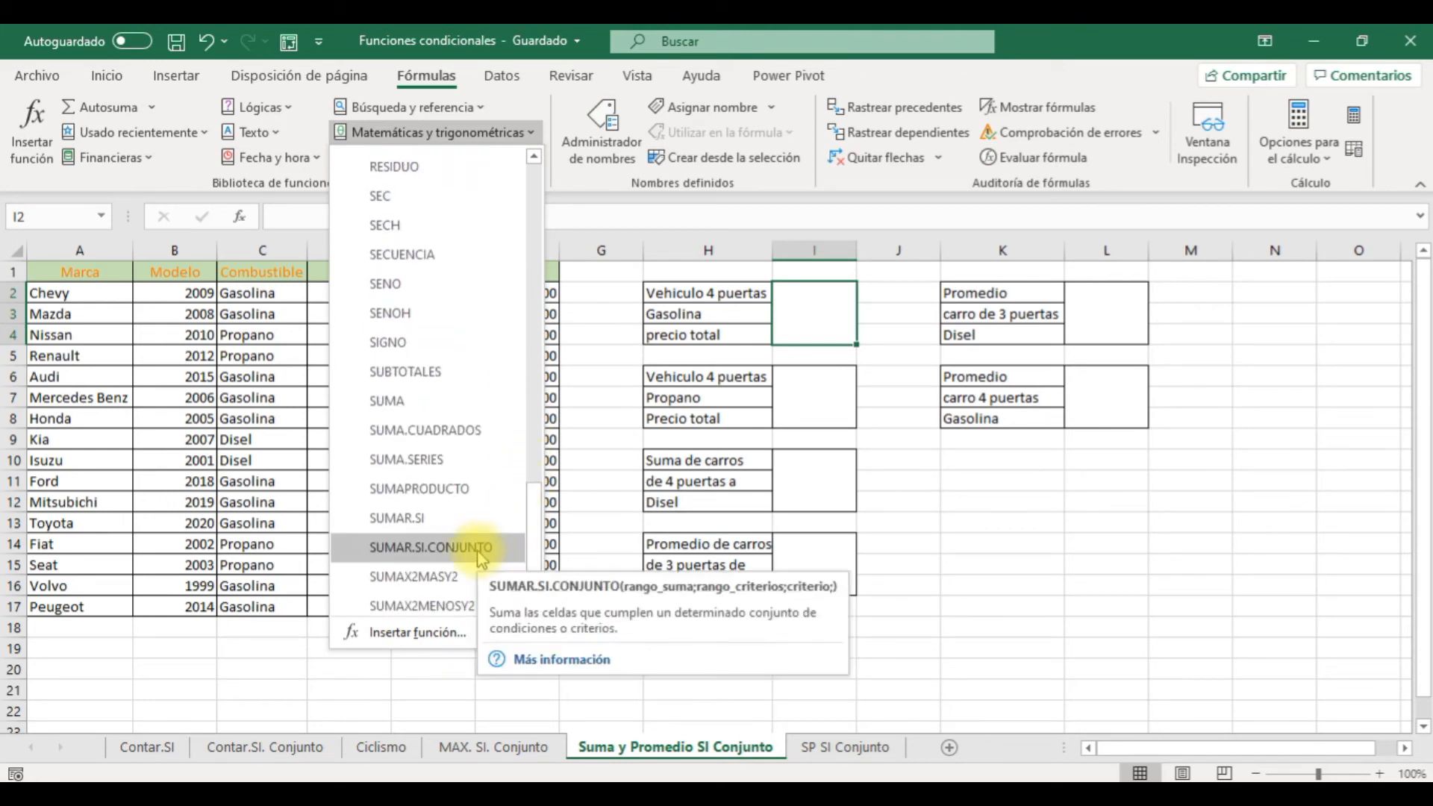
{"action": "left_click", "coordinate": [462, 547]}
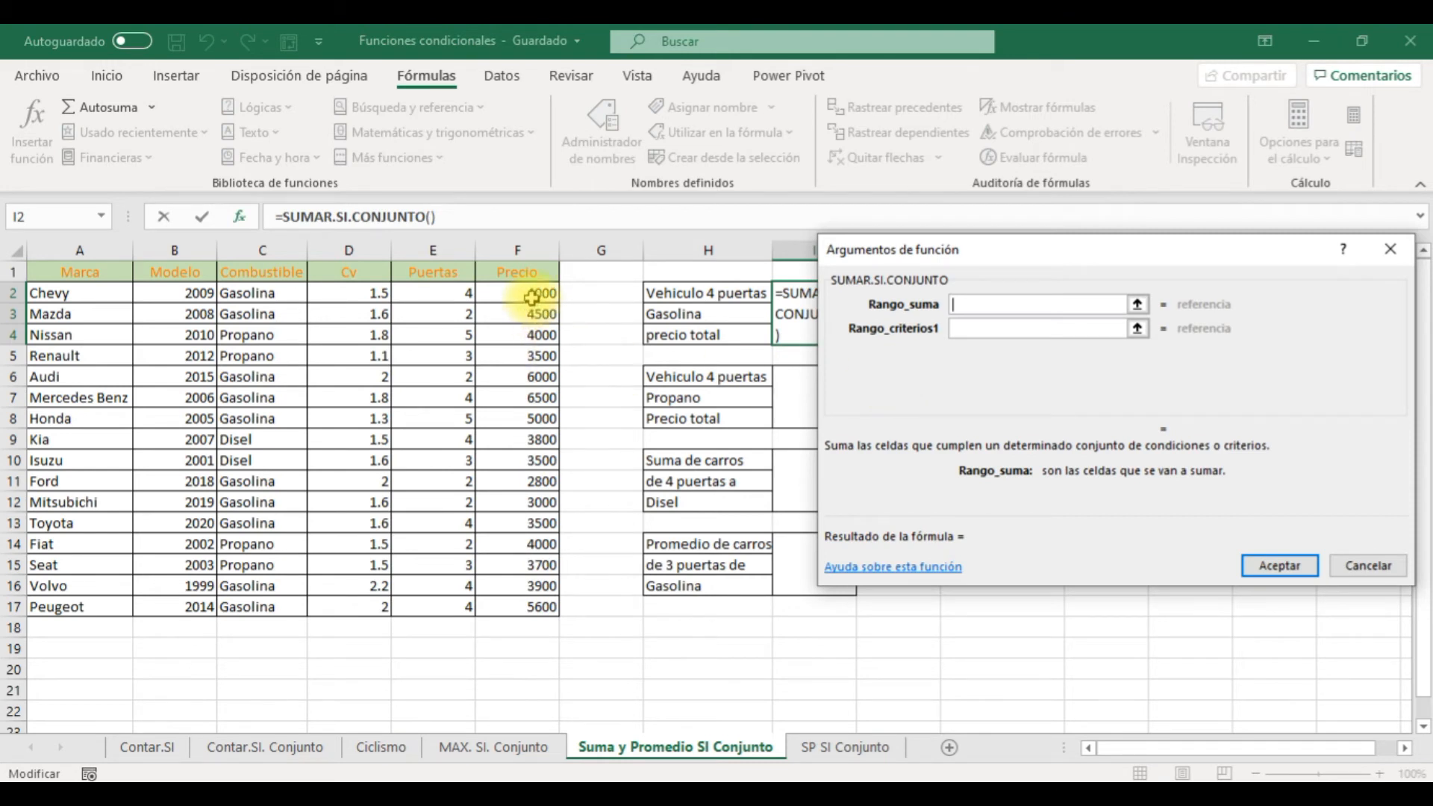
Set the I2 formula's sum range to F2:F17 and its first condition to C2:C17 matching cell C3 (Gasolina)
{"action": "left_click_drag", "start_coordinate": [530, 295], "coordinate": [527, 607]}
{"action": "left_click", "coordinate": [979, 326]}
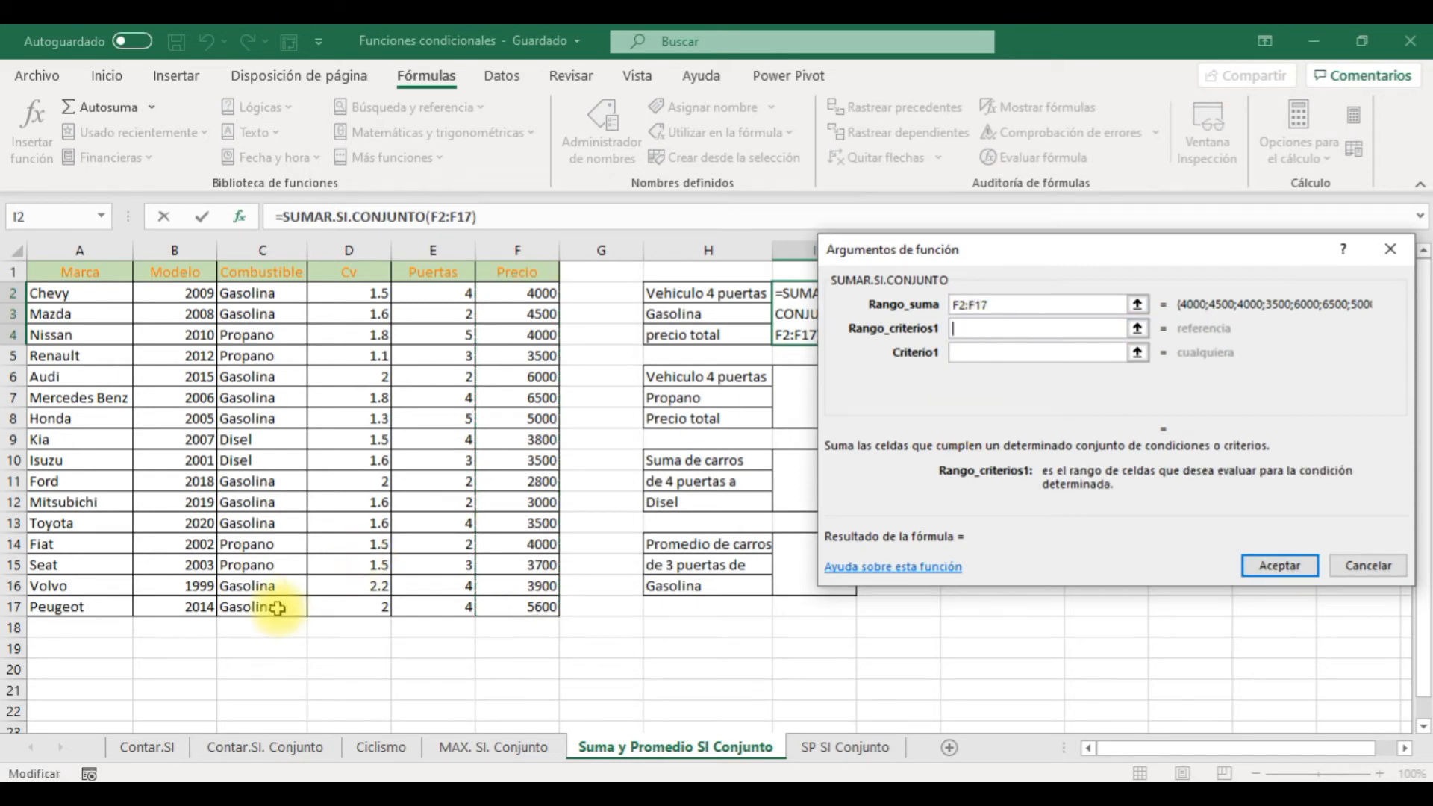
{"action": "left_click_drag", "start_coordinate": [277, 608], "coordinate": [267, 298]}
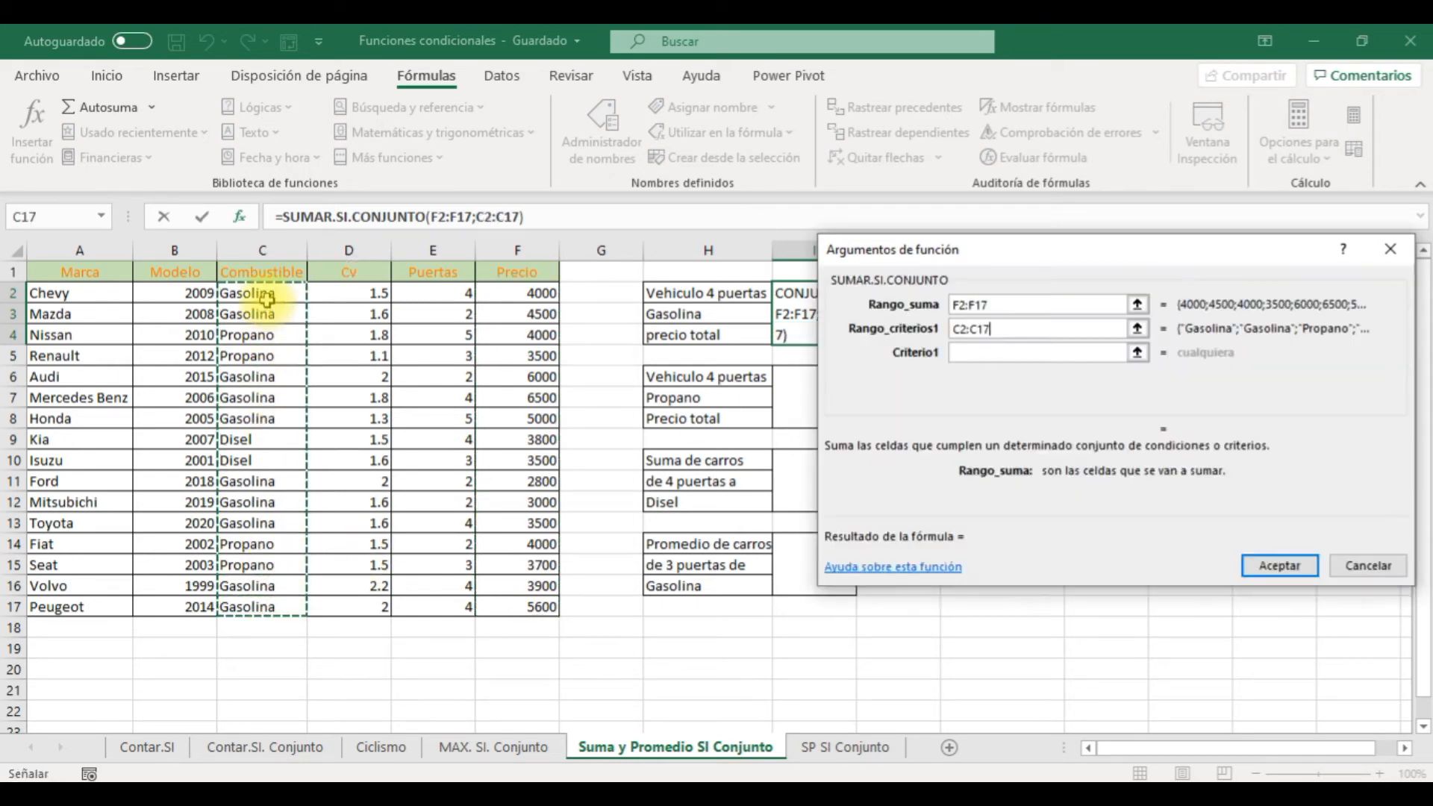
{"action": "left_click", "coordinate": [958, 354]}
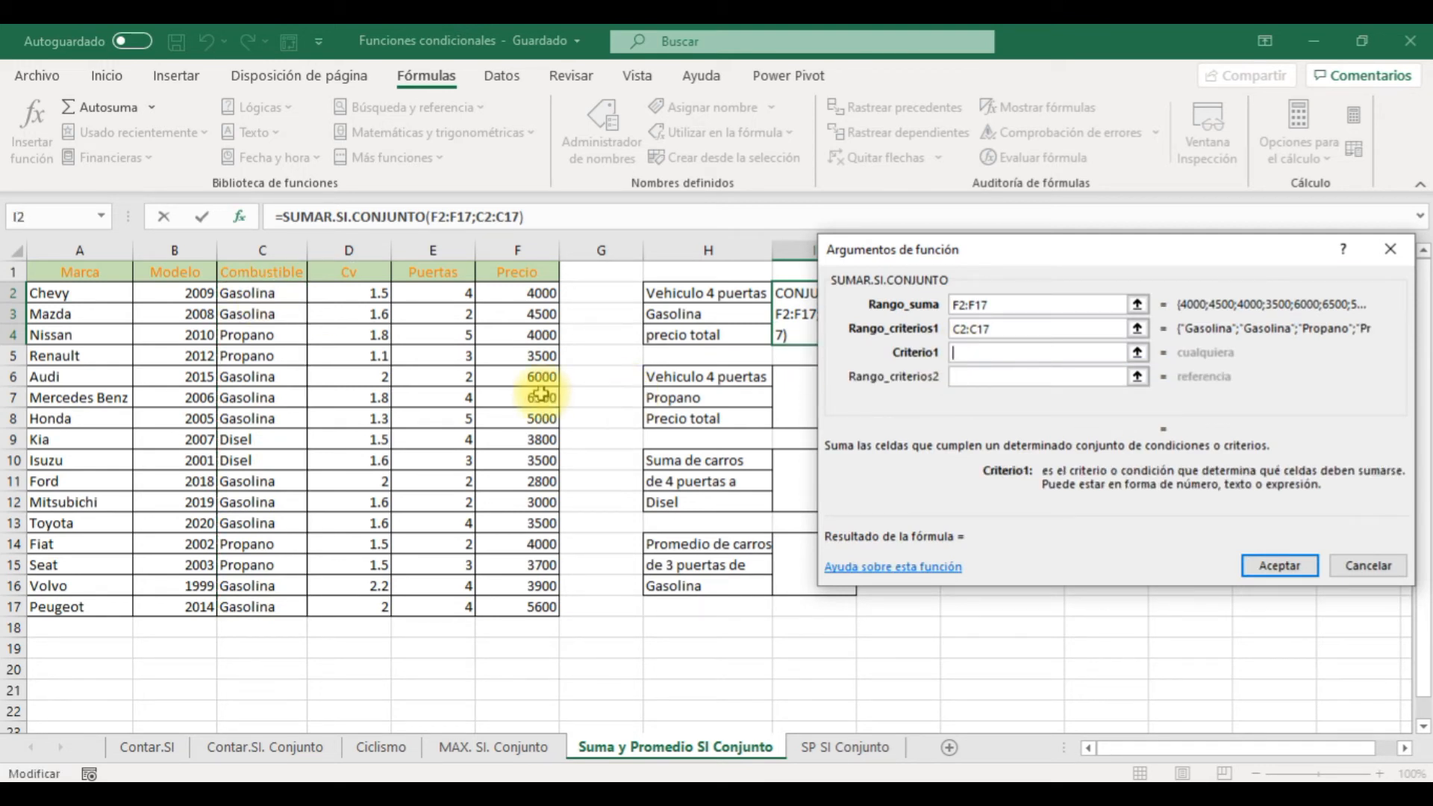
{"action": "left_click", "coordinate": [256, 315]}
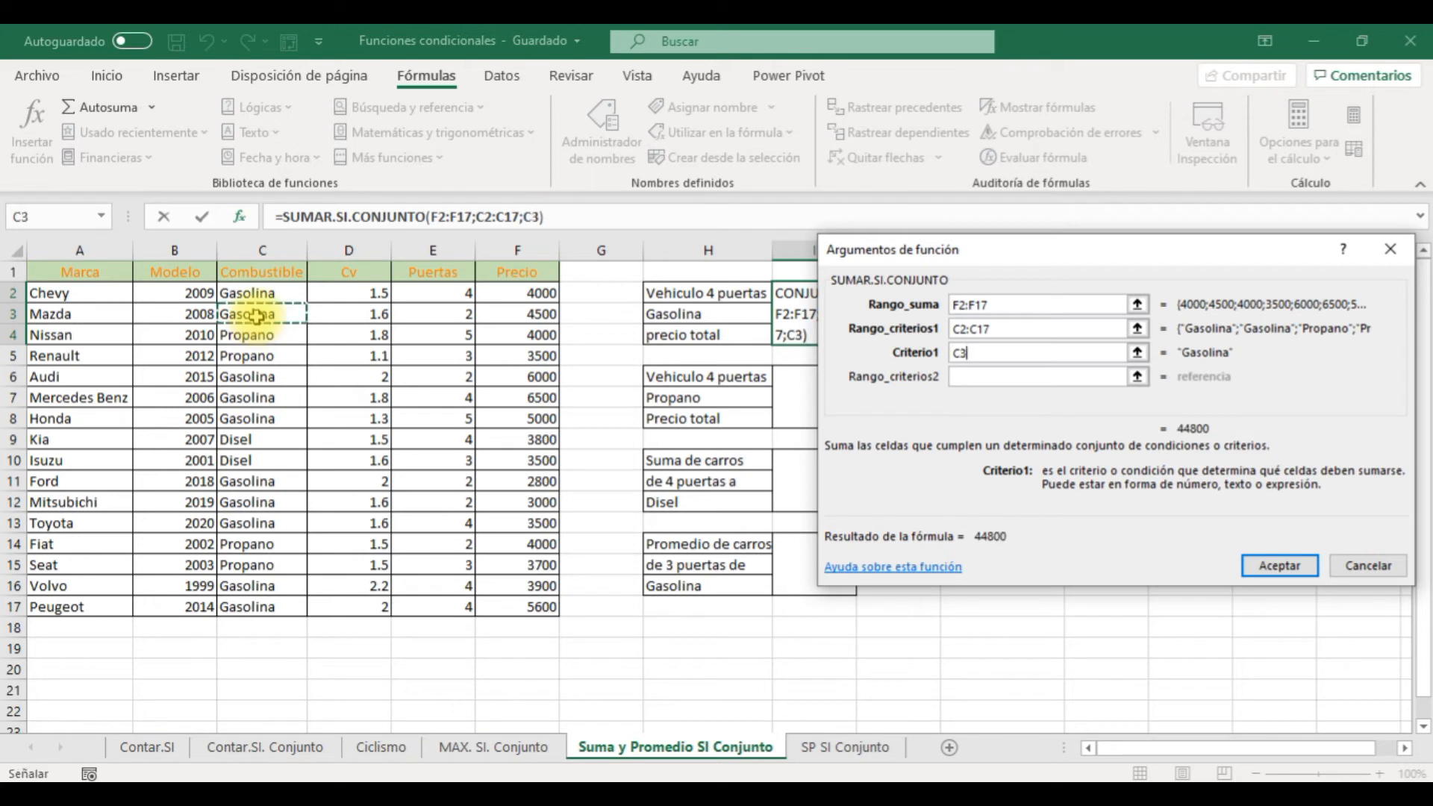
Add the second condition to the I2 formula, range E2:E17 matching cell E2 (4 doors), and accept it
{"action": "left_click", "coordinate": [957, 376]}
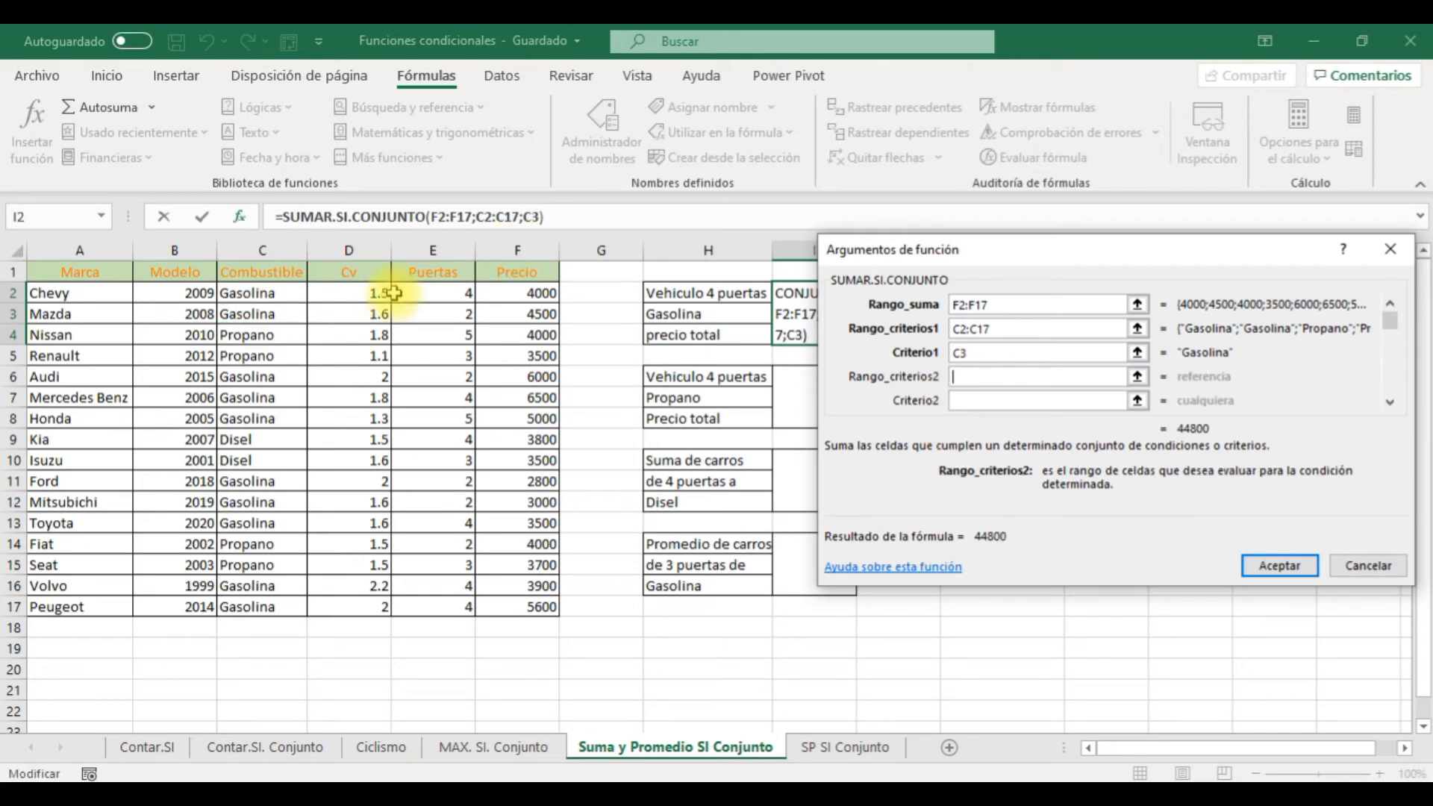
{"action": "left_click_drag", "start_coordinate": [426, 293], "coordinate": [431, 607]}
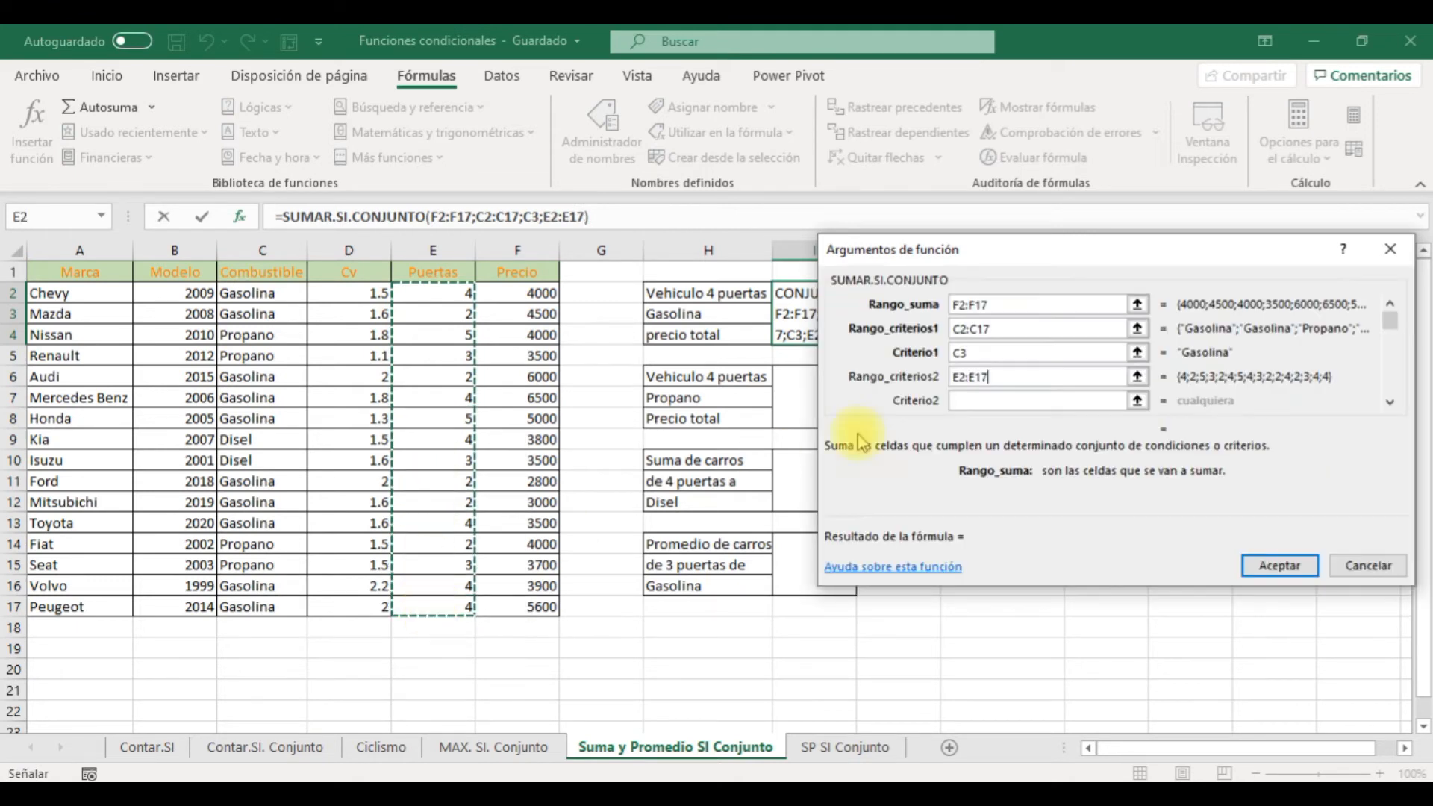
{"action": "left_click", "coordinate": [980, 401]}
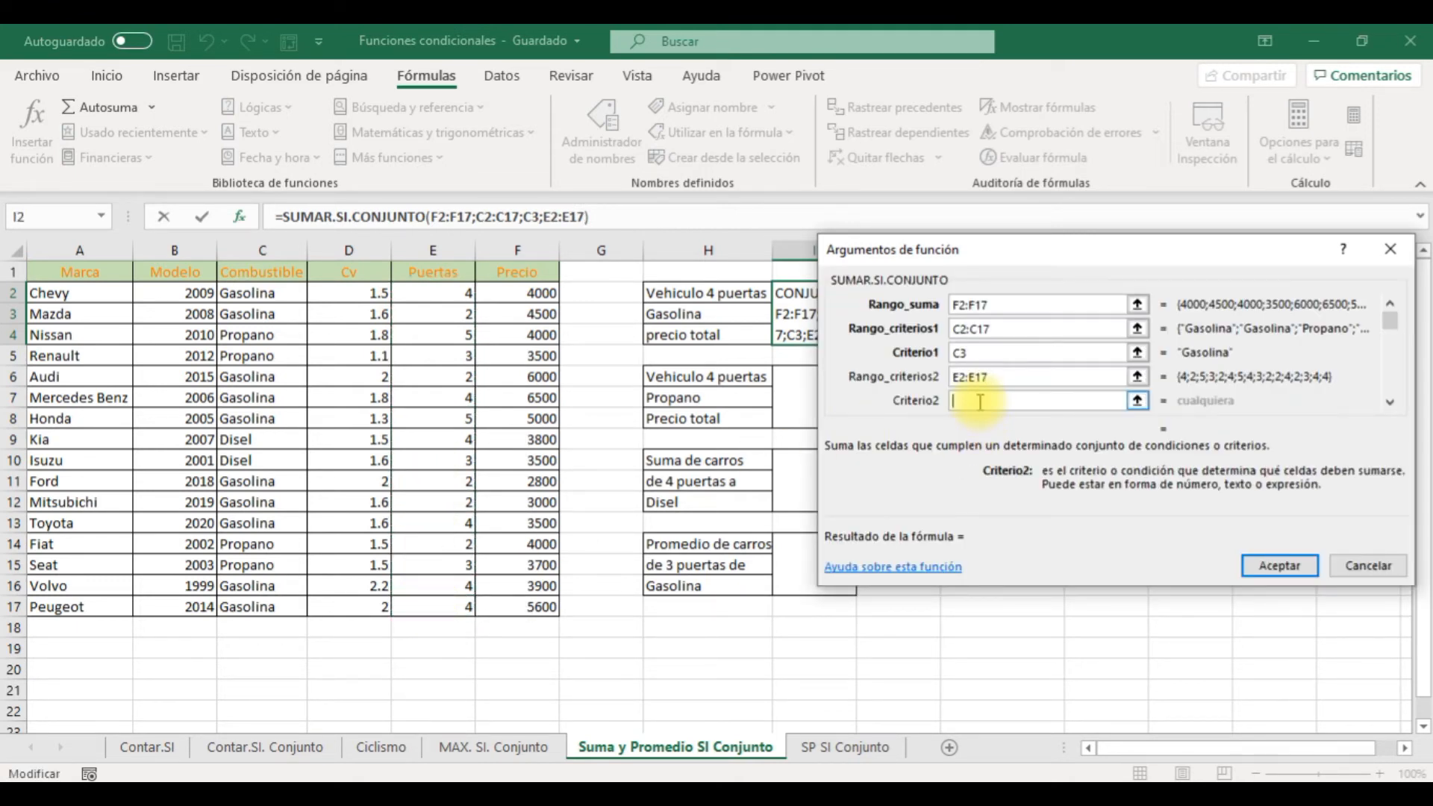
{"action": "left_click", "coordinate": [464, 293]}
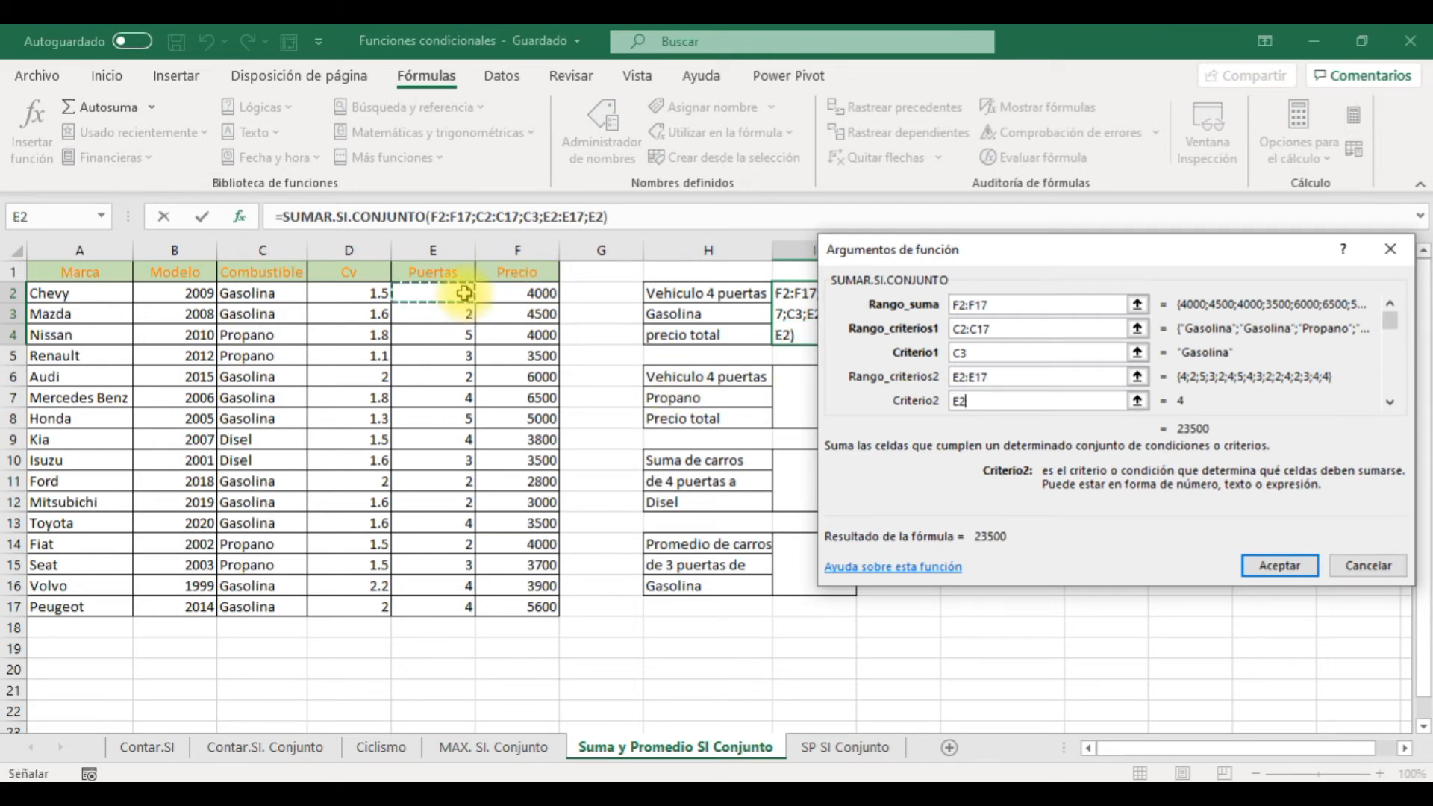
{"action": "key", "text": "Return"}
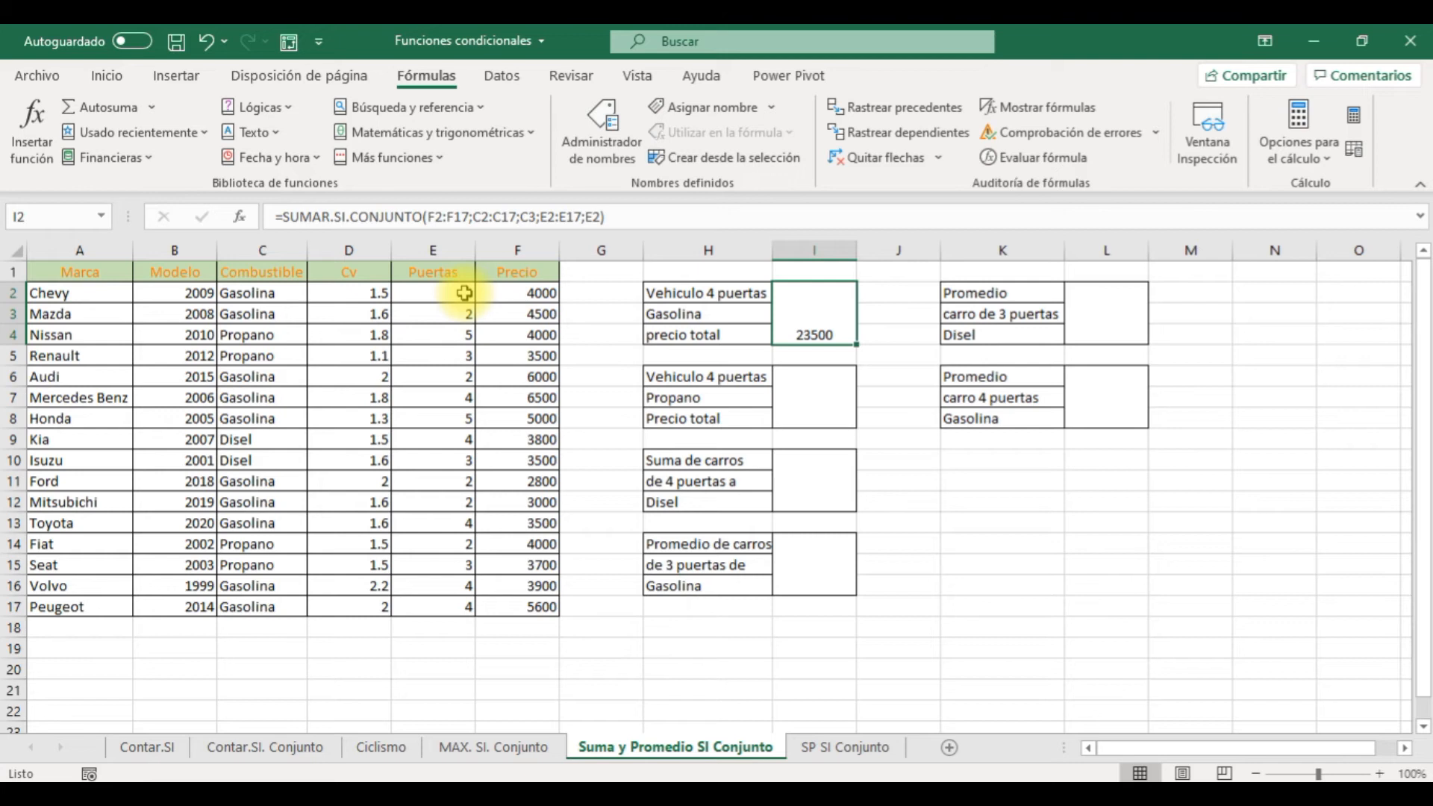
Start SUMAR.SI.CONJUNTO in cell I6 for the total price of 4-door Propano vehicles
{"action": "left_click", "coordinate": [801, 400]}
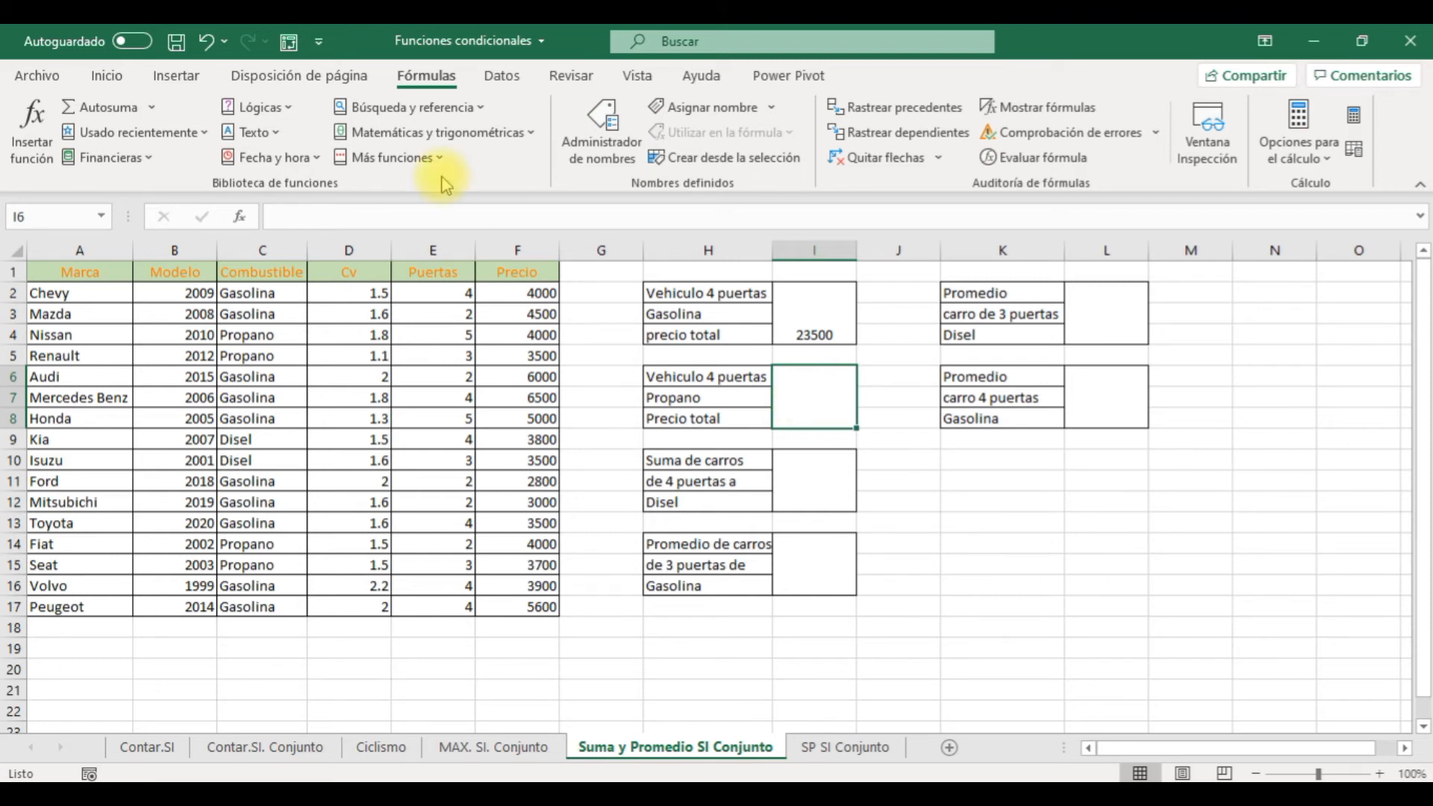
{"action": "left_click", "coordinate": [448, 132]}
{"action": "left_click_drag", "start_coordinate": [530, 170], "coordinate": [534, 497]}
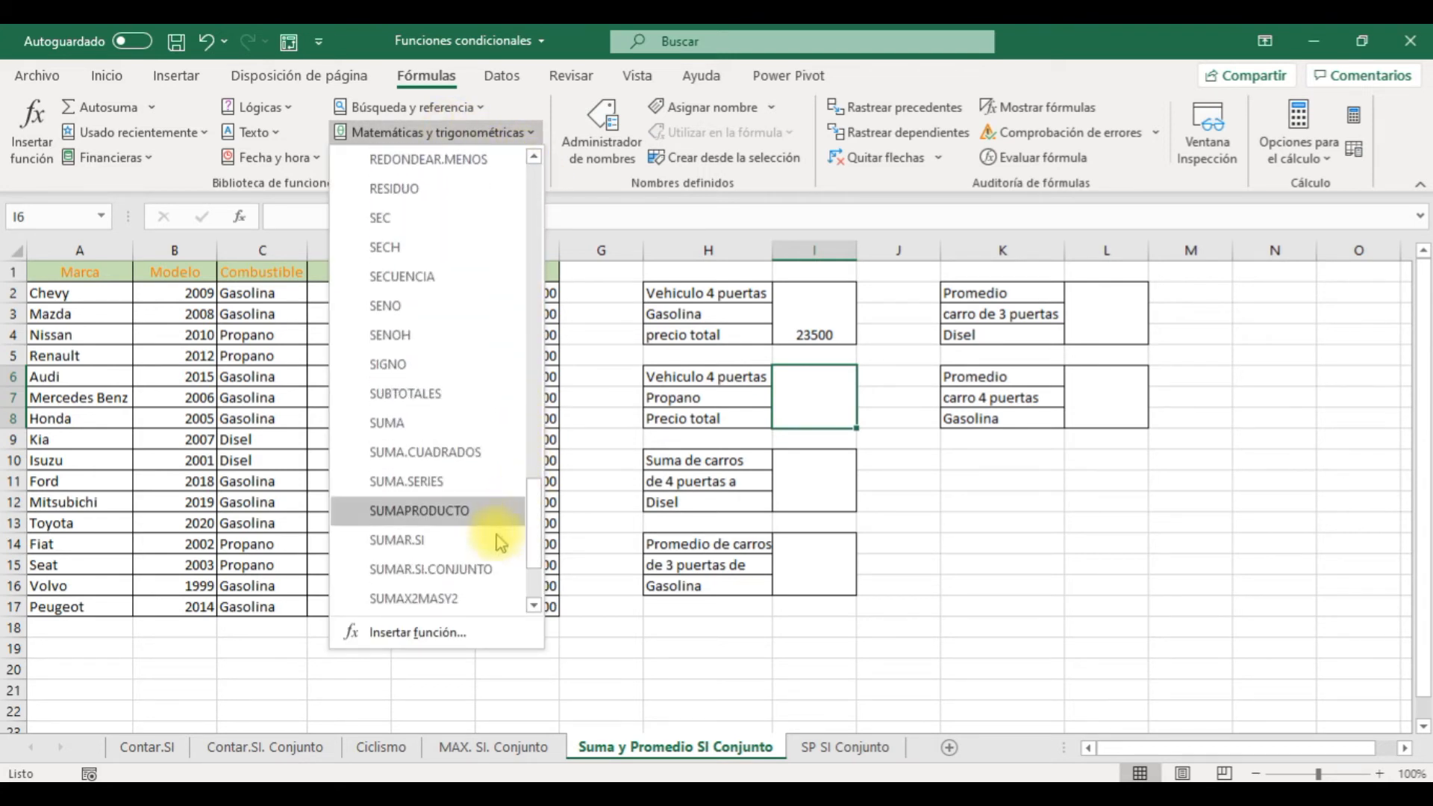
{"action": "left_click", "coordinate": [476, 573]}
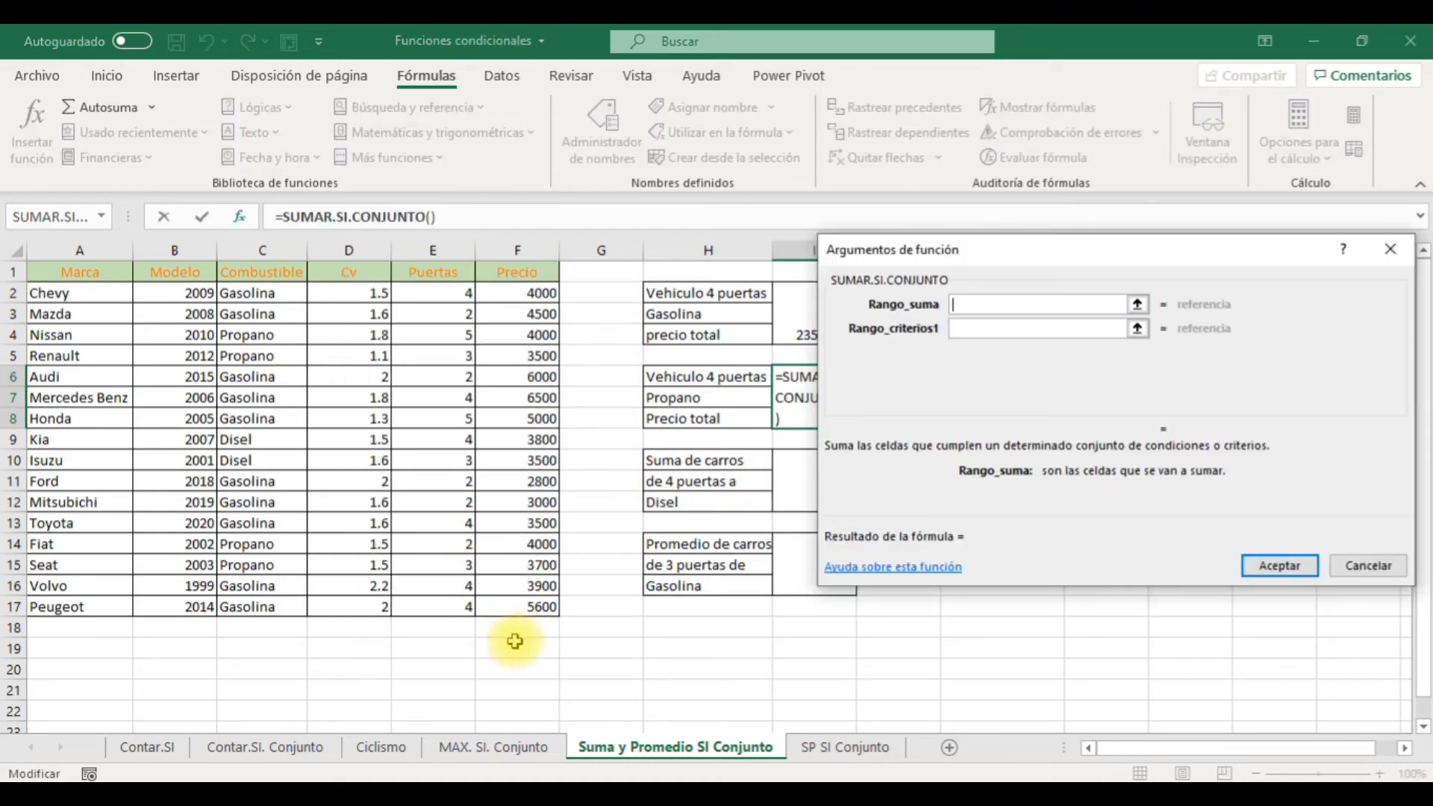
{"action": "left_click_drag", "start_coordinate": [521, 605], "coordinate": [515, 292]}
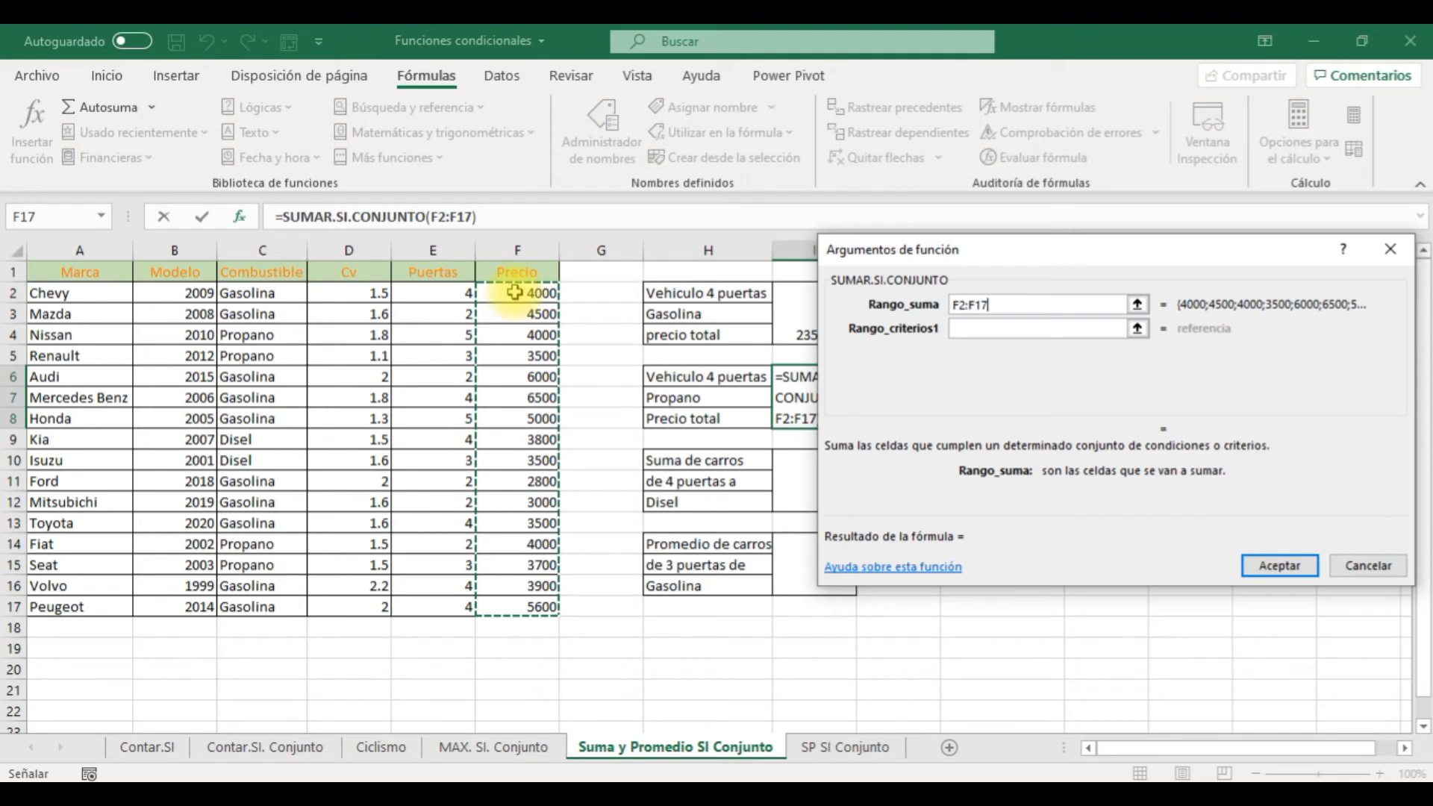
{"action": "left_click_drag", "start_coordinate": [282, 293], "coordinate": [285, 599]}
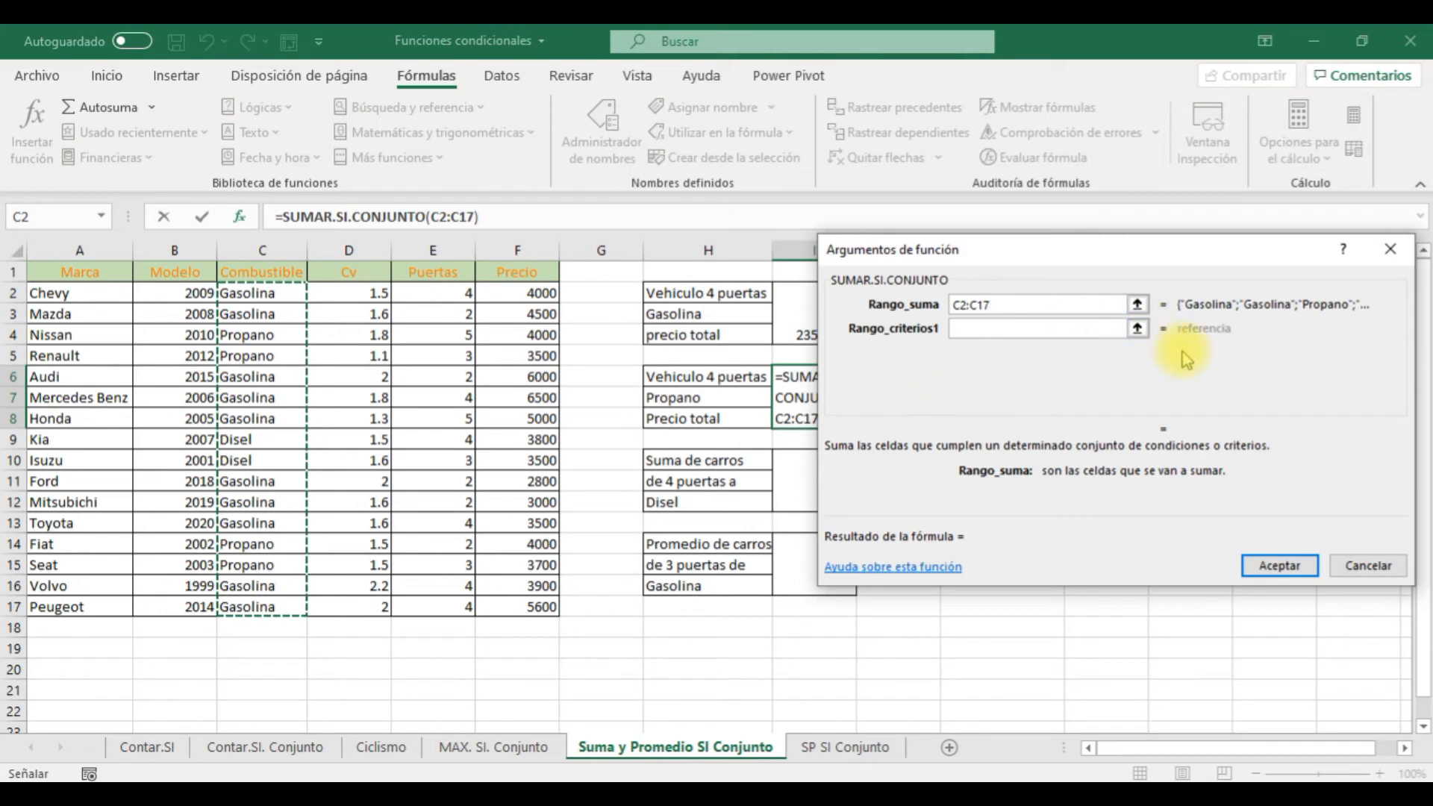
{"action": "left_click", "coordinate": [1075, 304]}
{"action": "key", "text": "BackSpace"}
{"action": "key", "text": "BackSpace"}
{"action": "key", "text": "BackSpace"}
{"action": "key", "text": "BackSpace"}
{"action": "key", "text": "BackSpace"}
{"action": "key", "text": "BackSpace"}
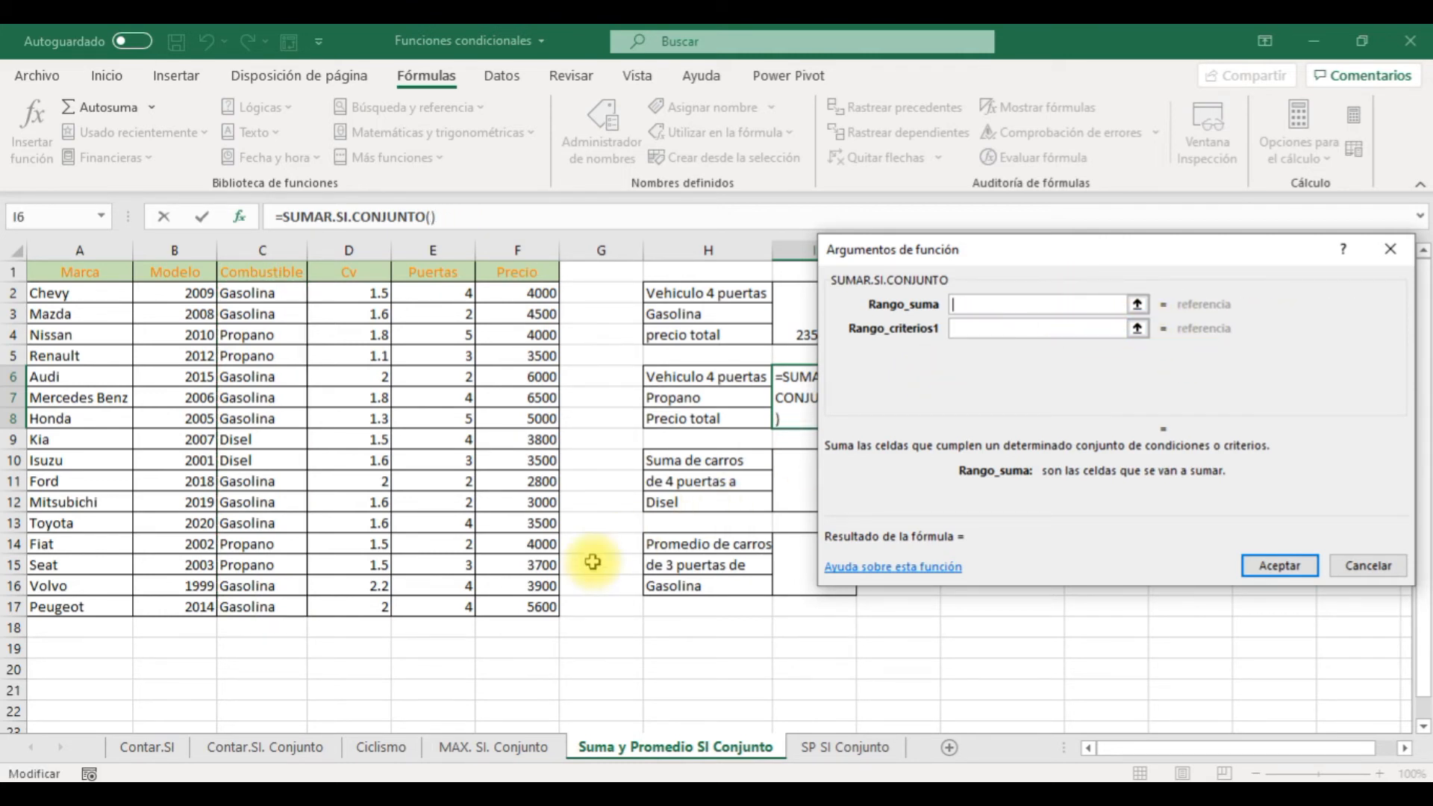
Set the I6 formula's sum range to F2:F17 and its first condition to C2:C17 matching cell C14 (Propano)
{"action": "left_click_drag", "start_coordinate": [526, 606], "coordinate": [515, 299]}
{"action": "left_click", "coordinate": [962, 330]}
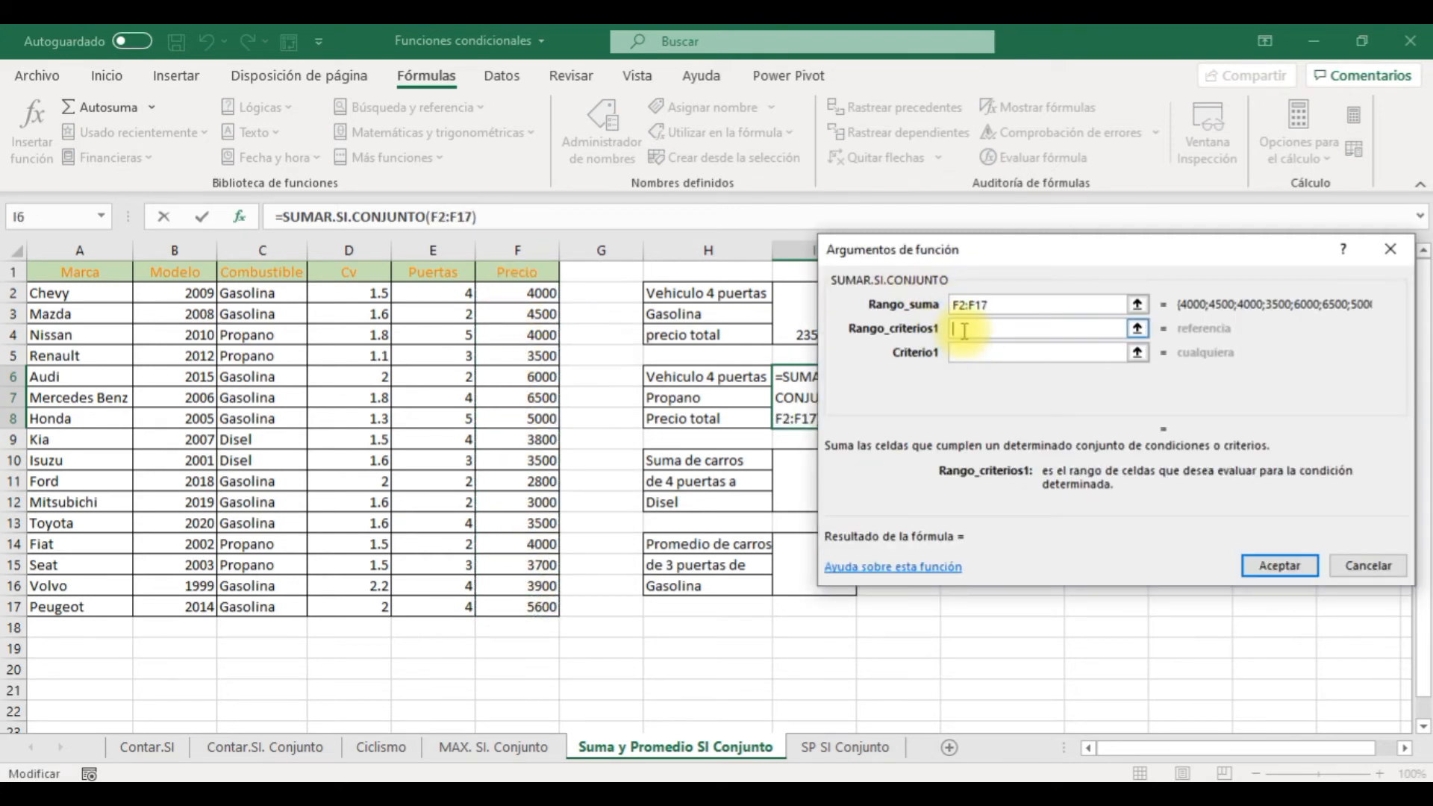
{"action": "left_click_drag", "start_coordinate": [258, 294], "coordinate": [252, 605]}
{"action": "left_click", "coordinate": [1012, 352]}
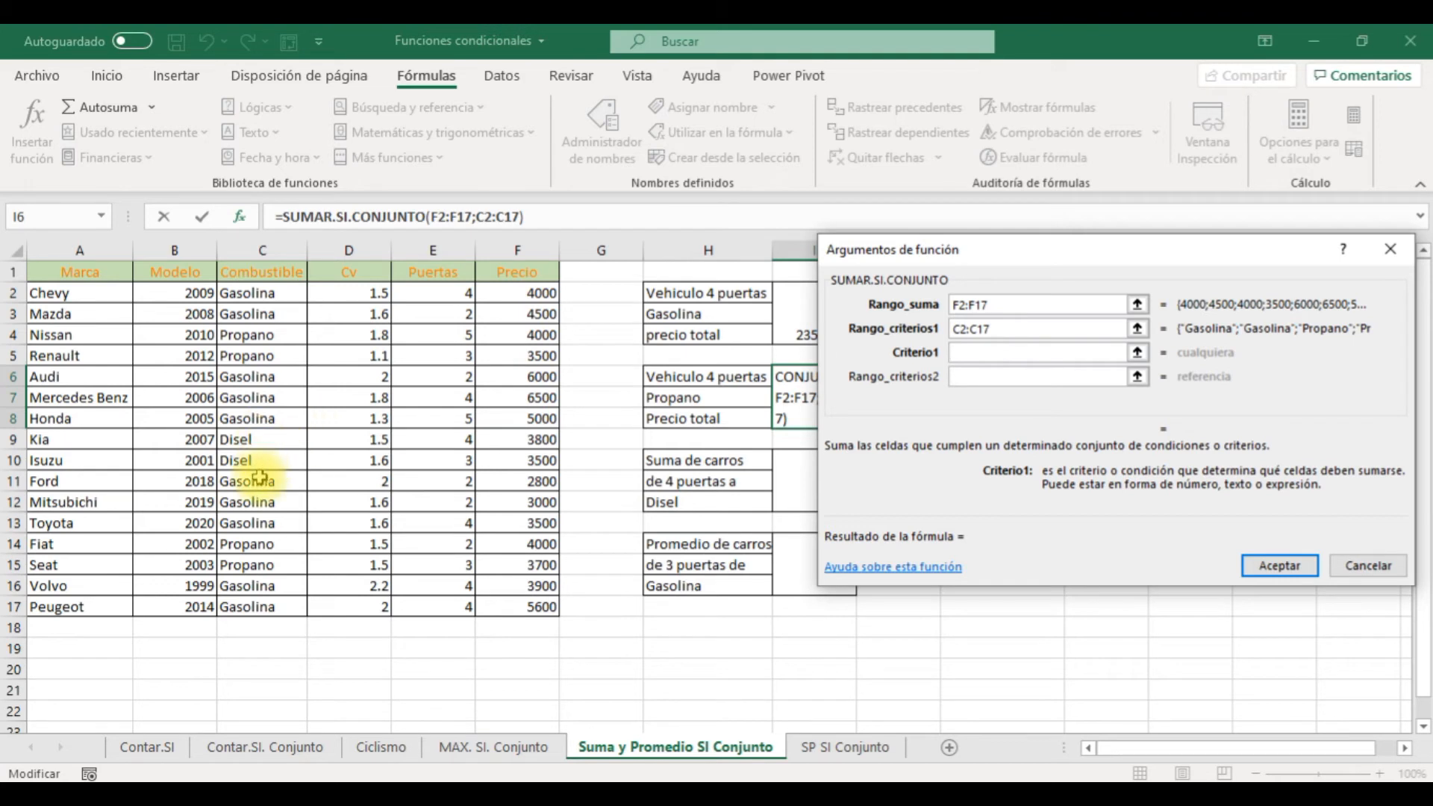
{"action": "left_click", "coordinate": [250, 547]}
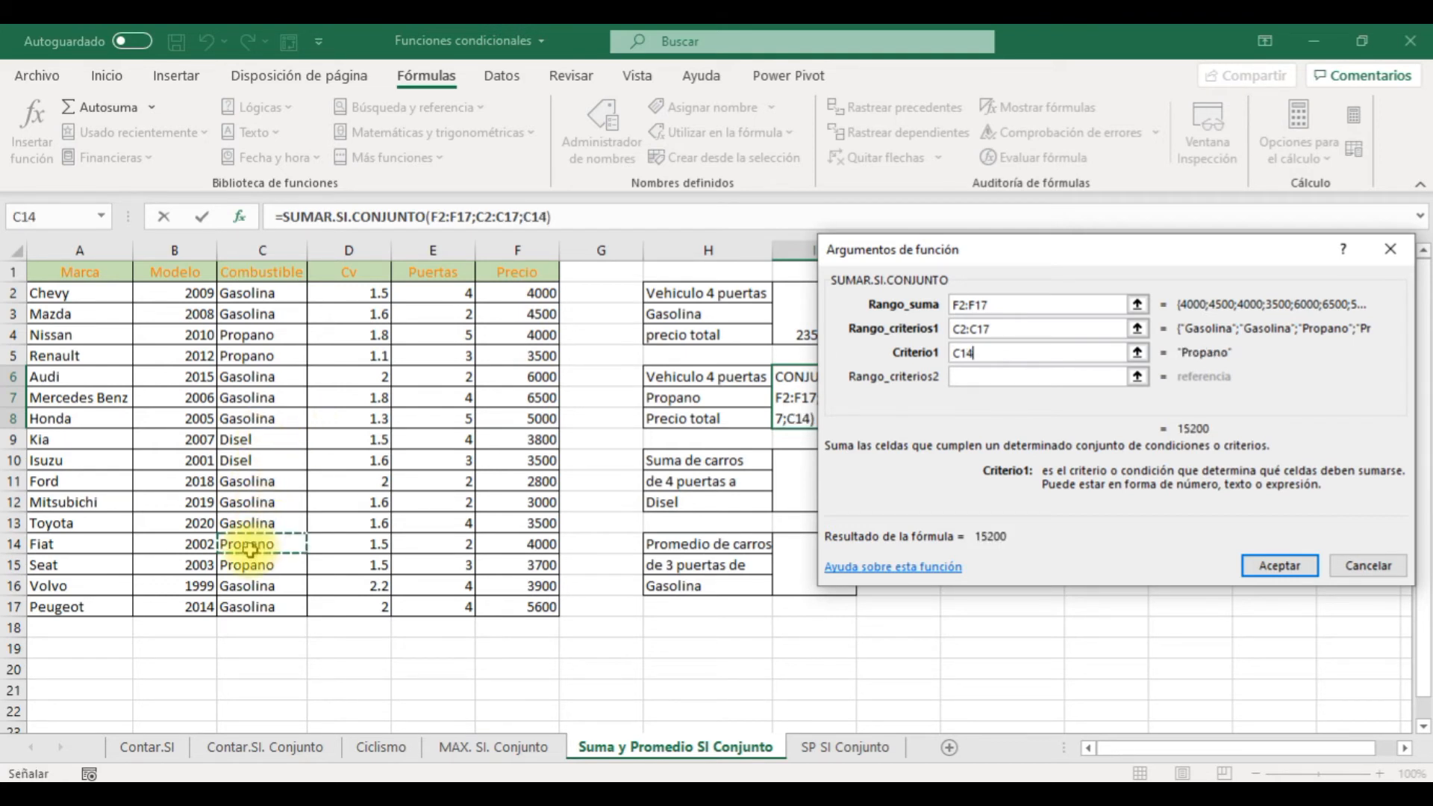
Add the second condition to the I6 formula, range E2:E17 matching cell E2 (4 doors), and accept it
{"action": "left_click", "coordinate": [1018, 379]}
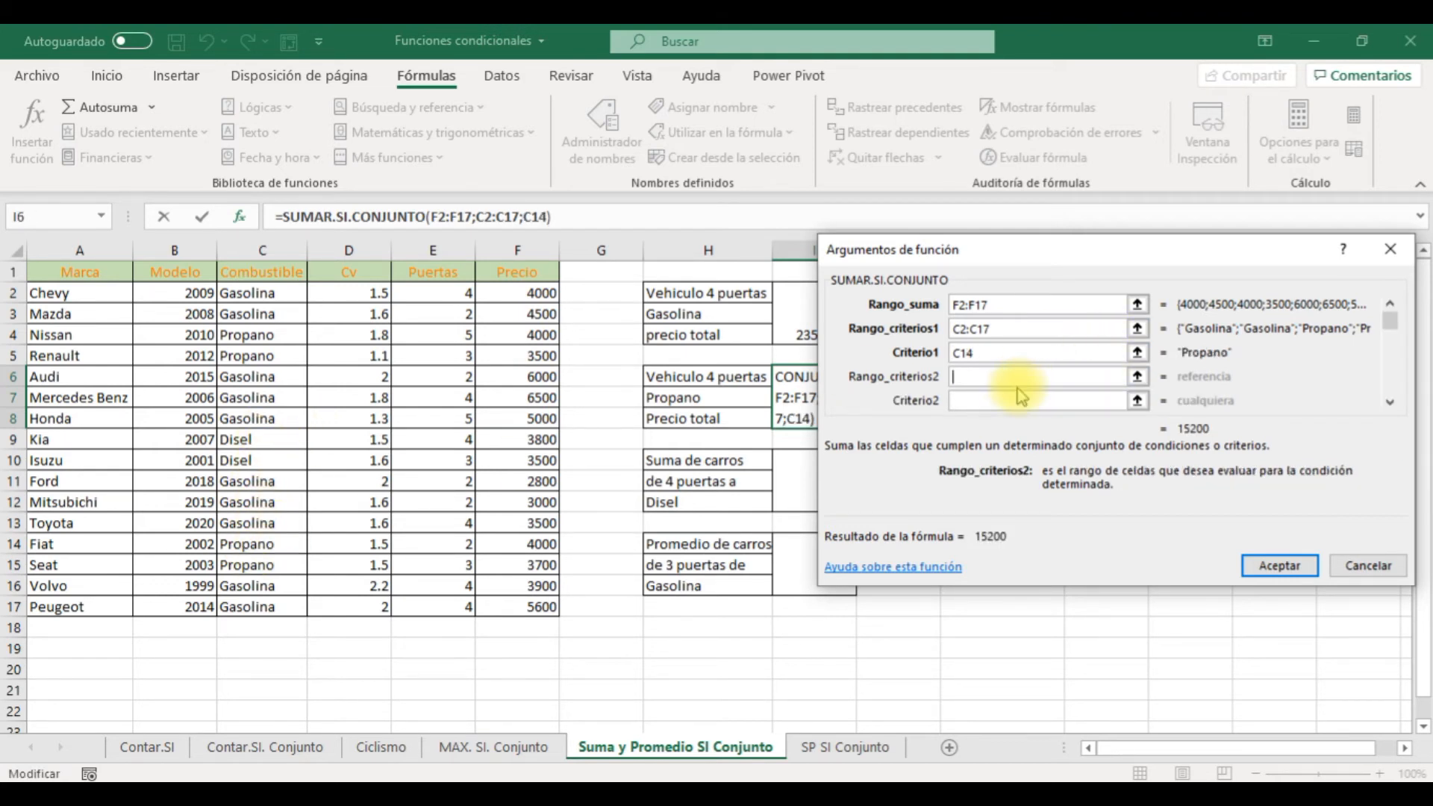
{"action": "left_click_drag", "start_coordinate": [441, 293], "coordinate": [444, 606]}
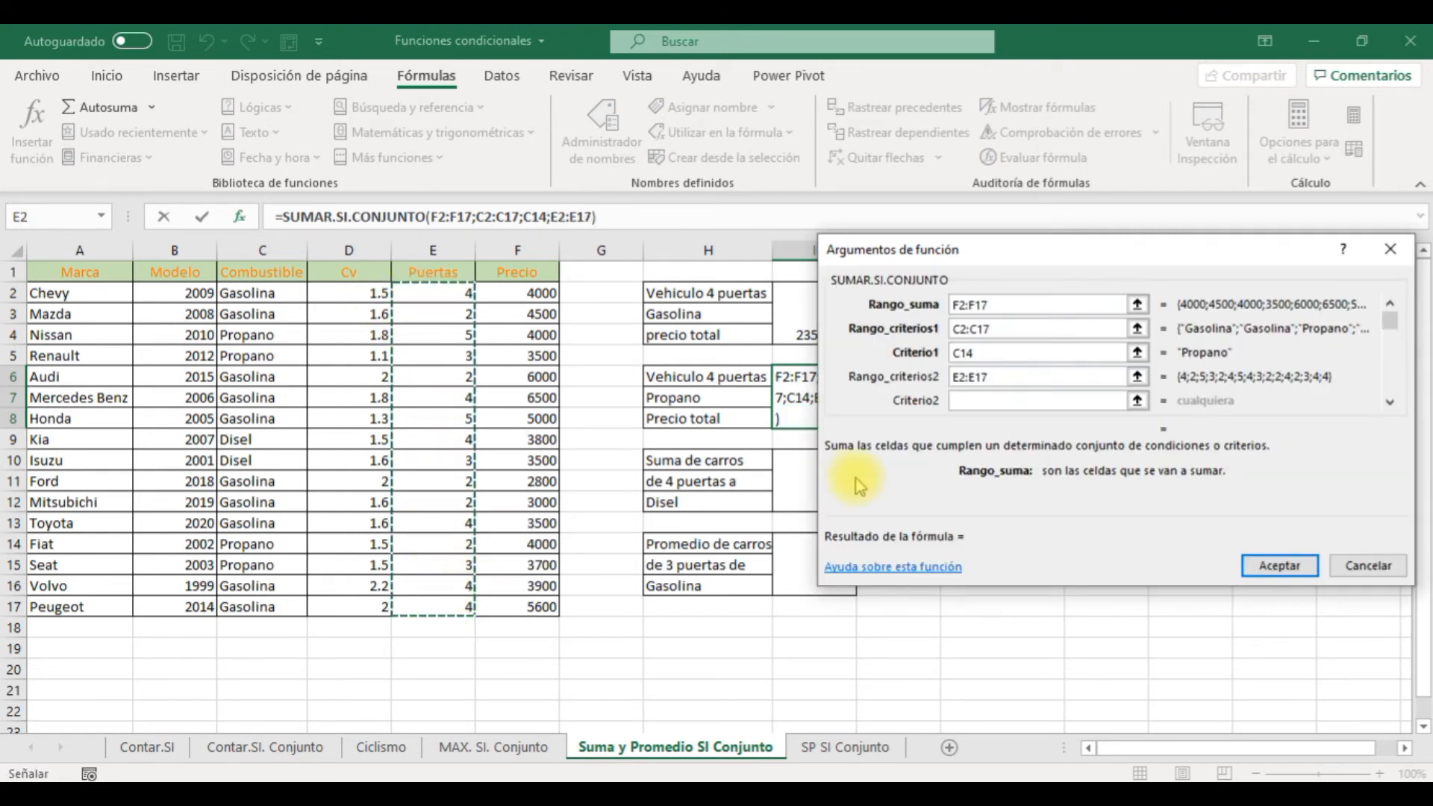
{"action": "left_click", "coordinate": [974, 400]}
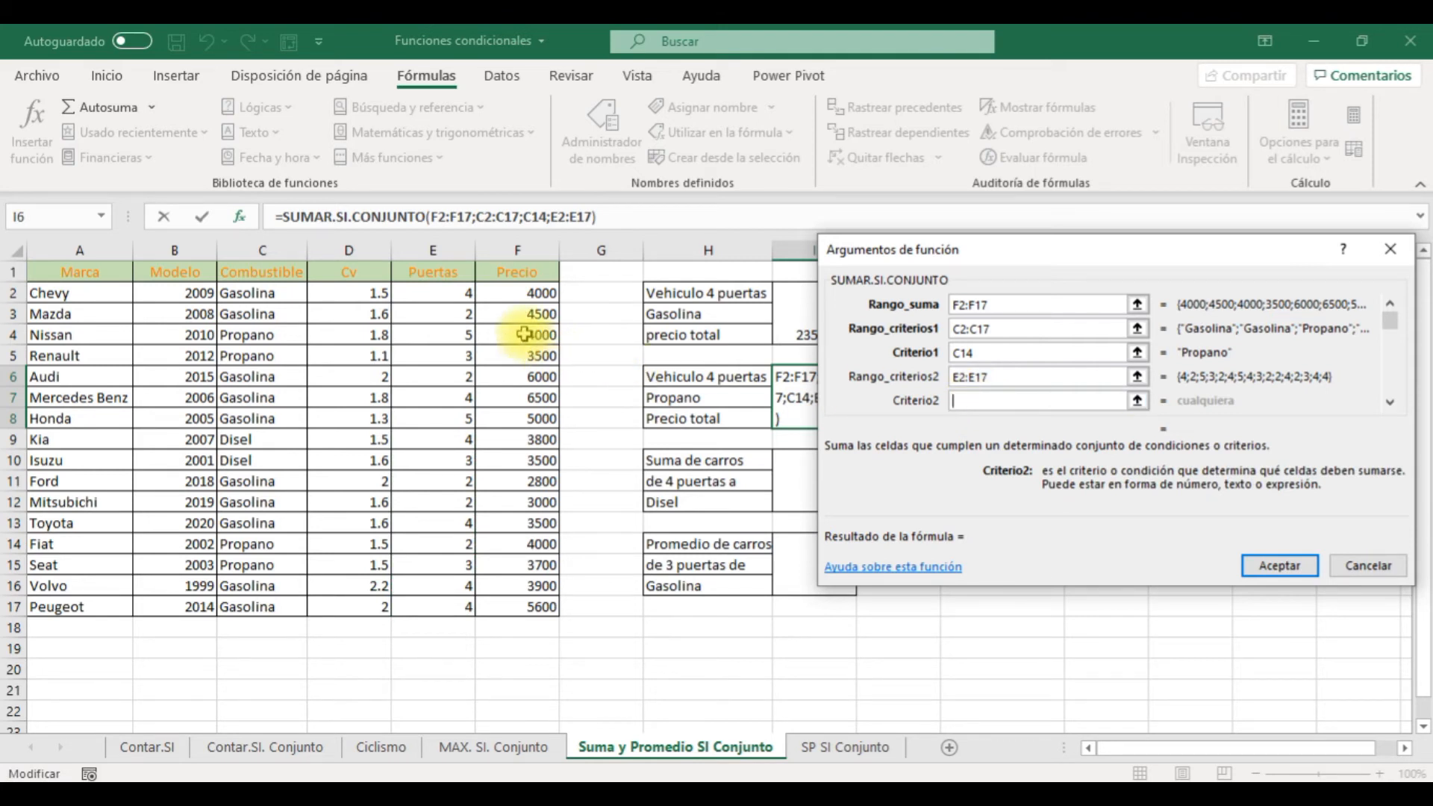
{"action": "left_click", "coordinate": [460, 296]}
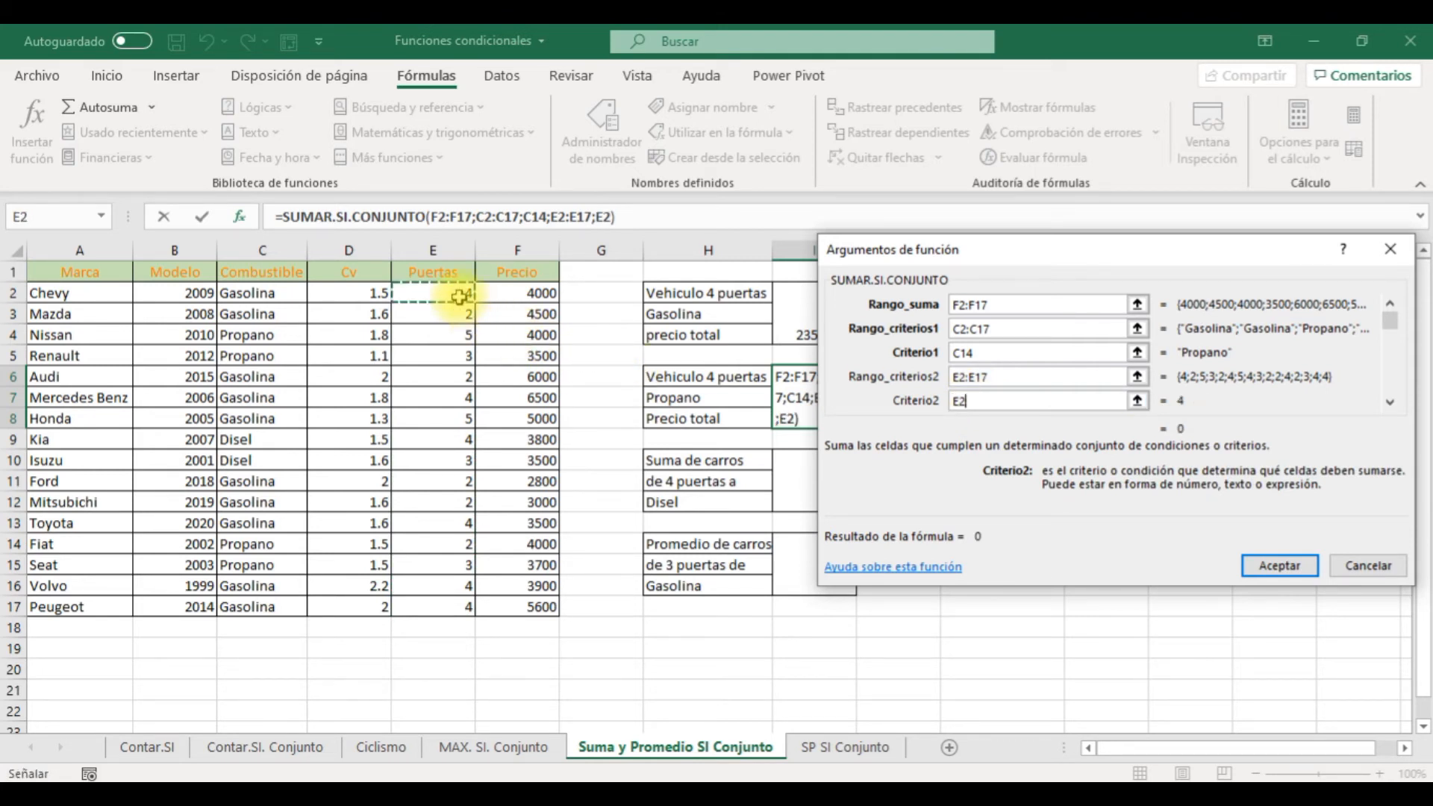
{"action": "key", "text": "Return"}
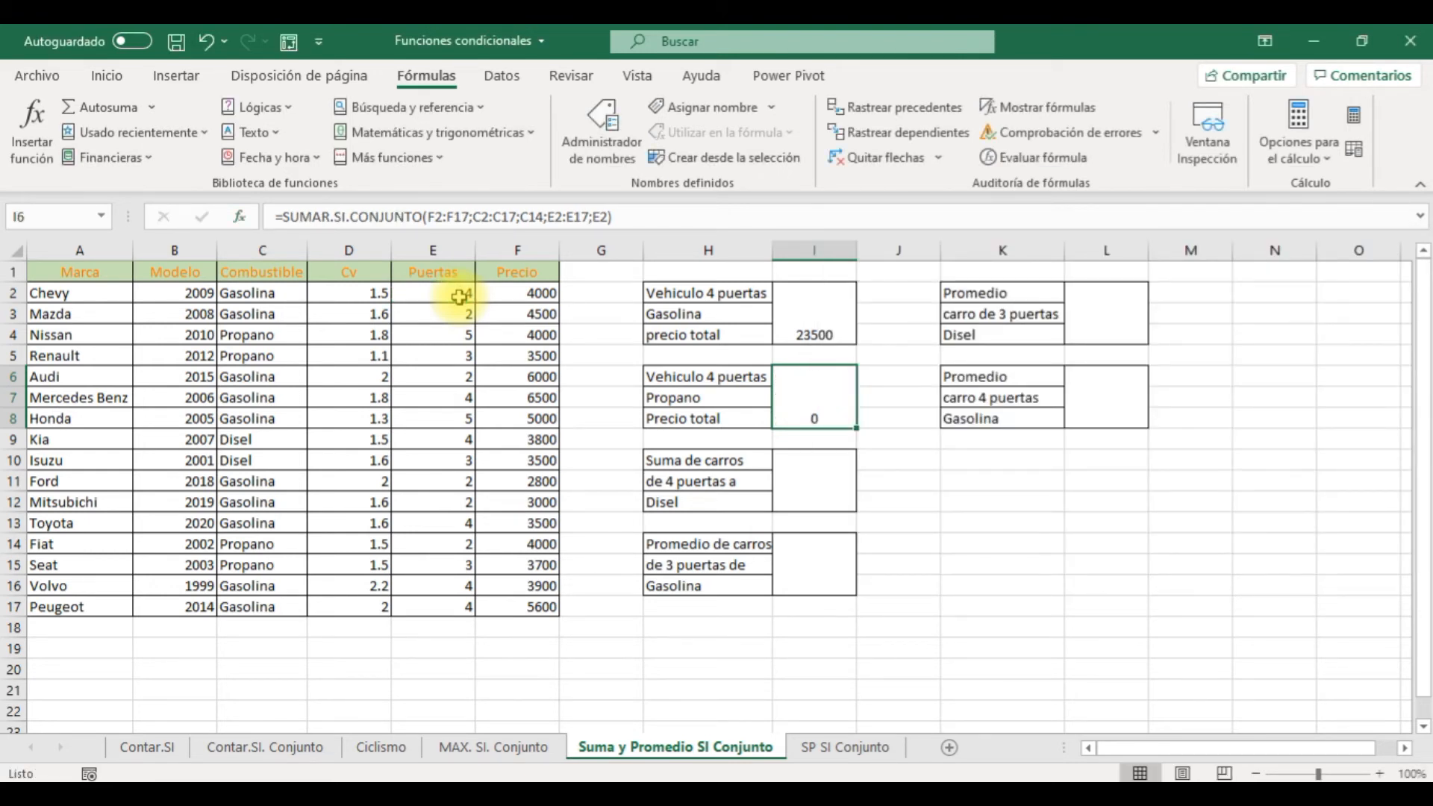
Check the Propano vehicles in C4:C5 and C14:C15 against their door counts
{"action": "left_click", "coordinate": [287, 338]}
{"action": "left_click_drag", "start_coordinate": [286, 349], "coordinate": [287, 352]}
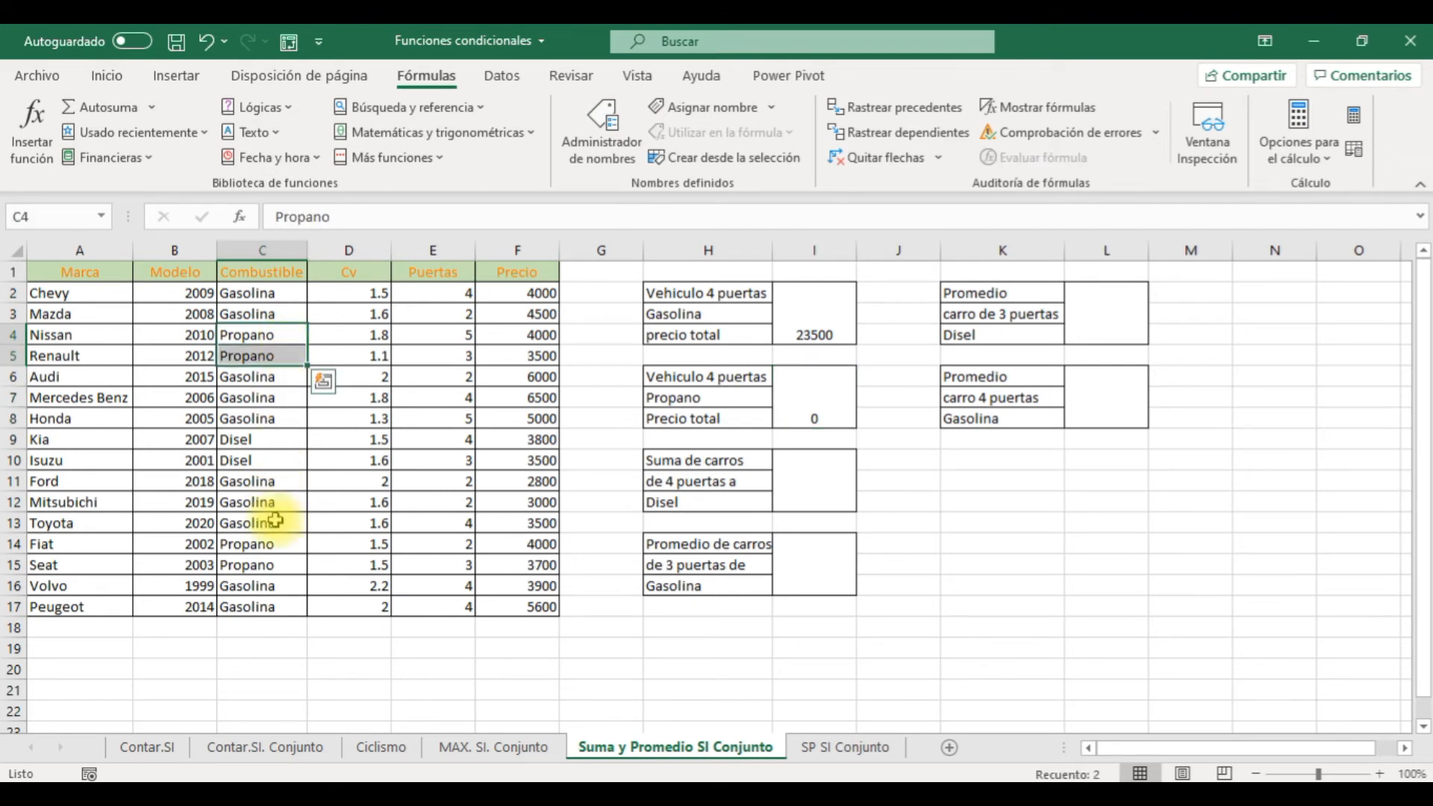
{"action": "left_click_drag", "start_coordinate": [276, 544], "coordinate": [283, 567]}
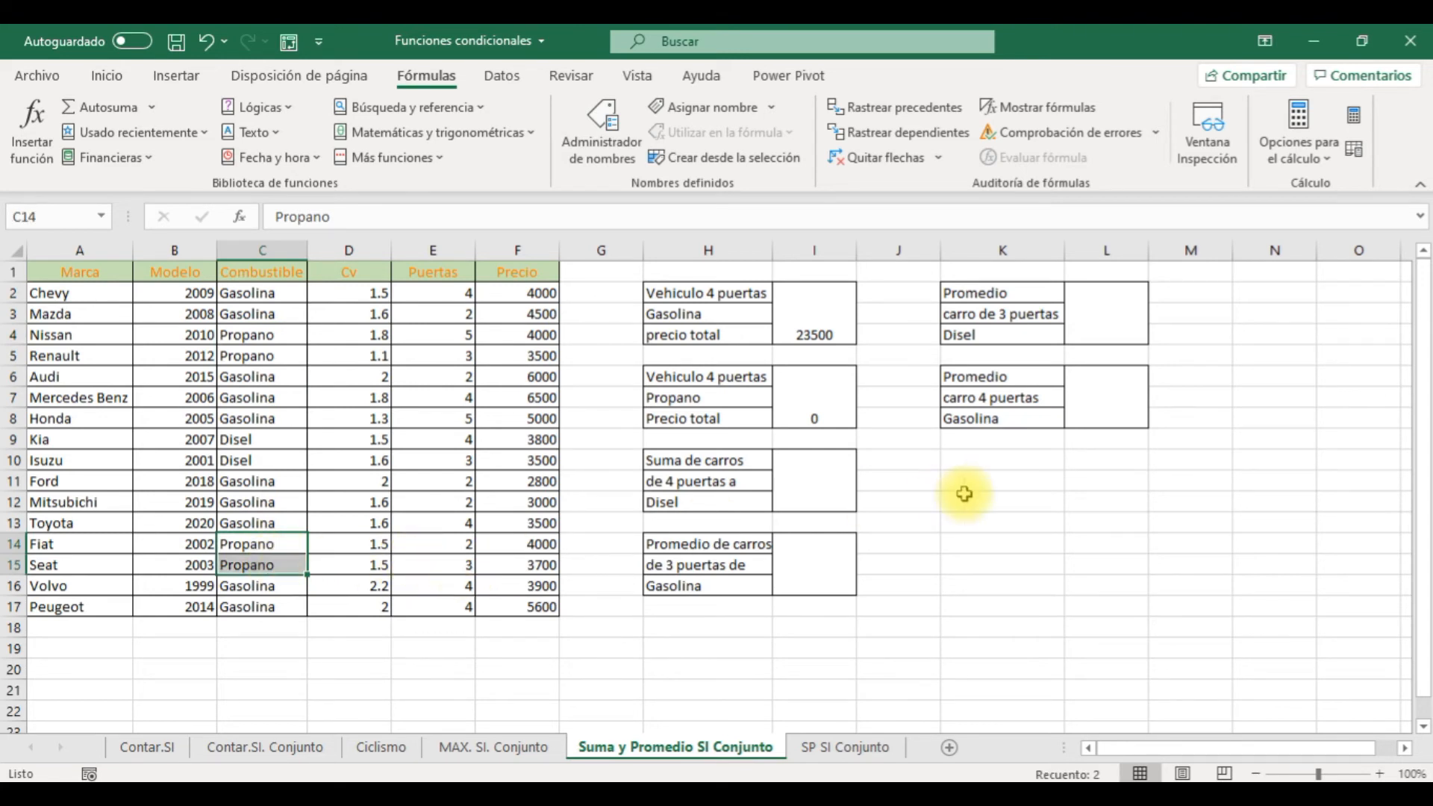
Start SUMAR.SI.CONJUNTO in cell I10 for the total price of 4-door Disel cars
{"action": "left_click", "coordinate": [827, 487]}
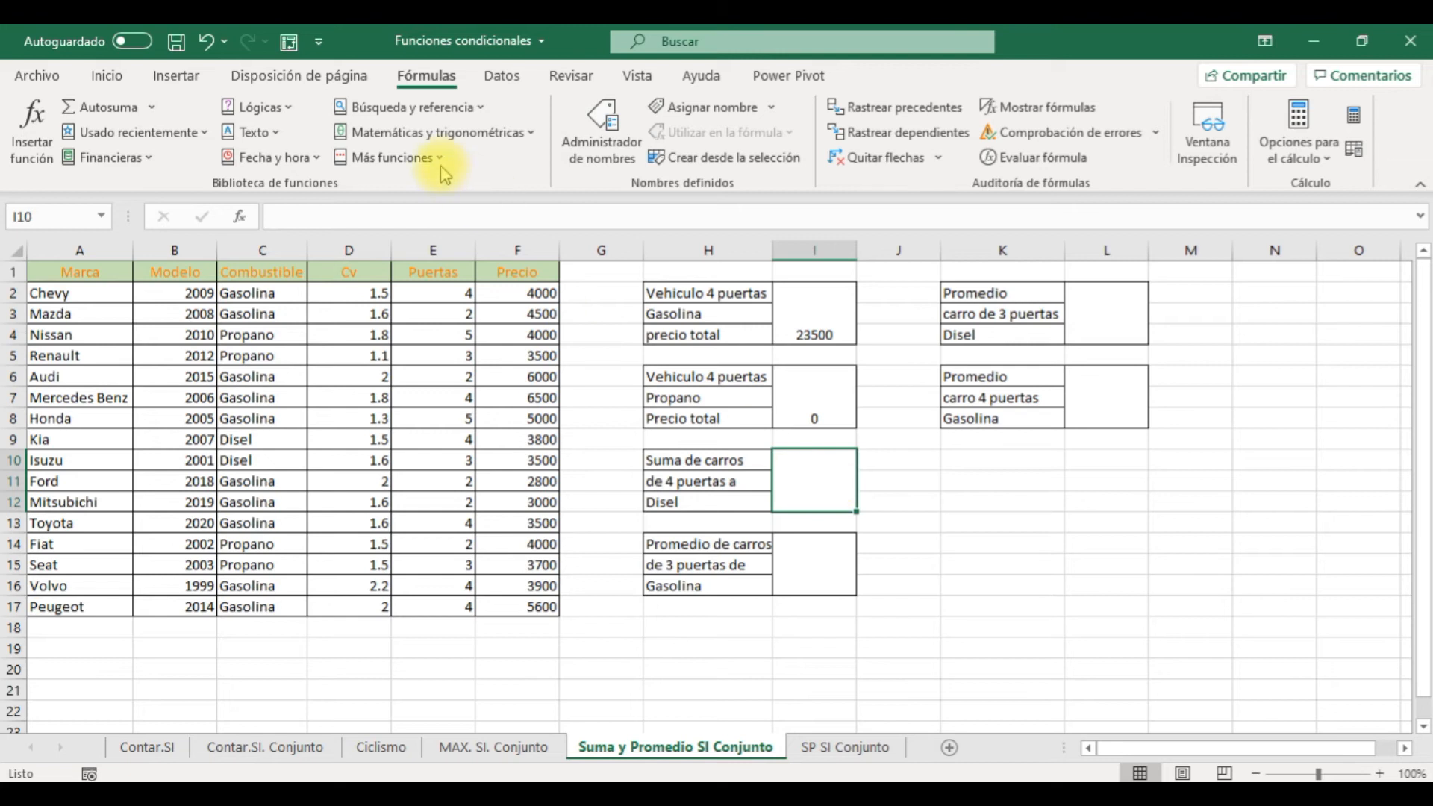
{"action": "left_click", "coordinate": [446, 134]}
{"action": "left_click_drag", "start_coordinate": [534, 203], "coordinate": [550, 544]}
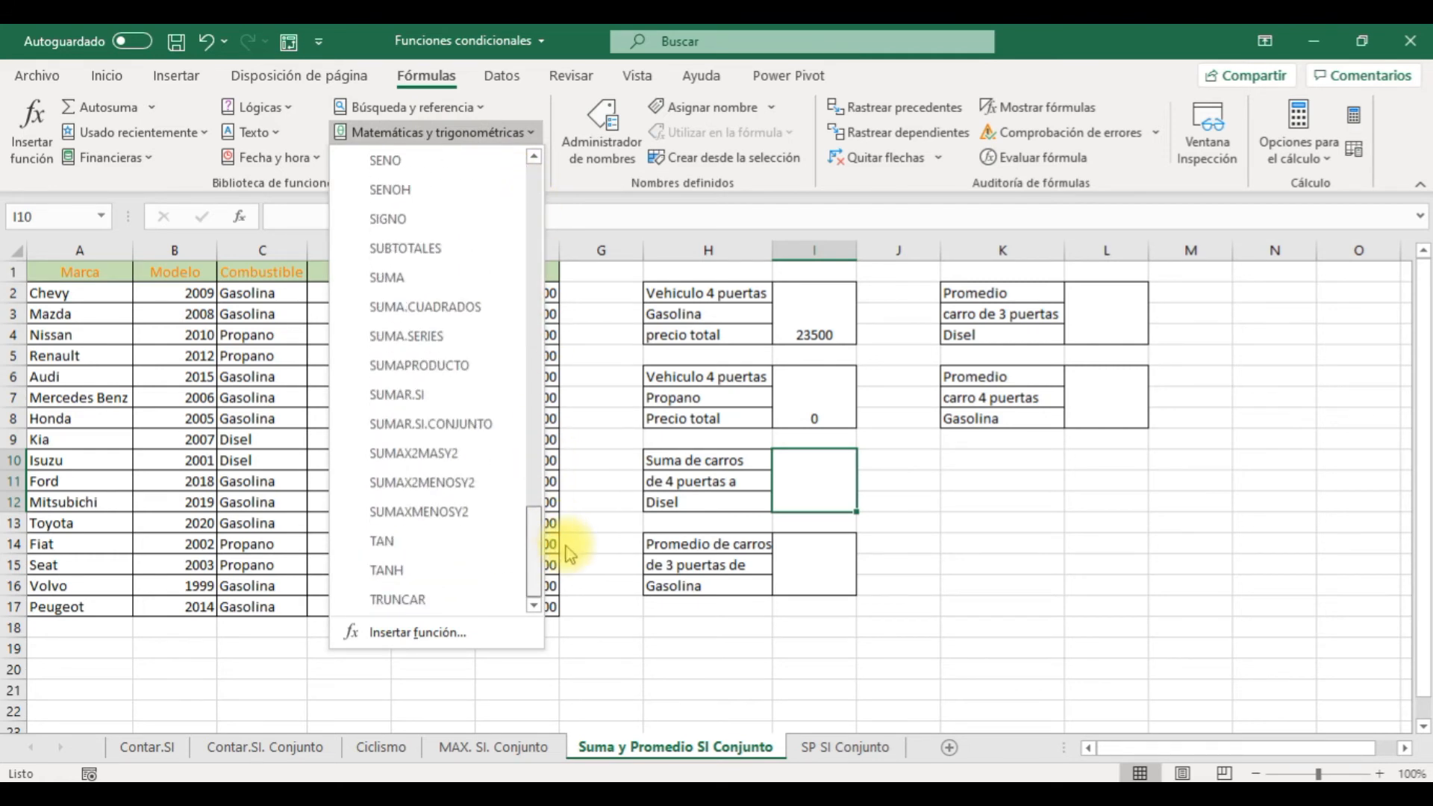
{"action": "left_click", "coordinate": [485, 423]}
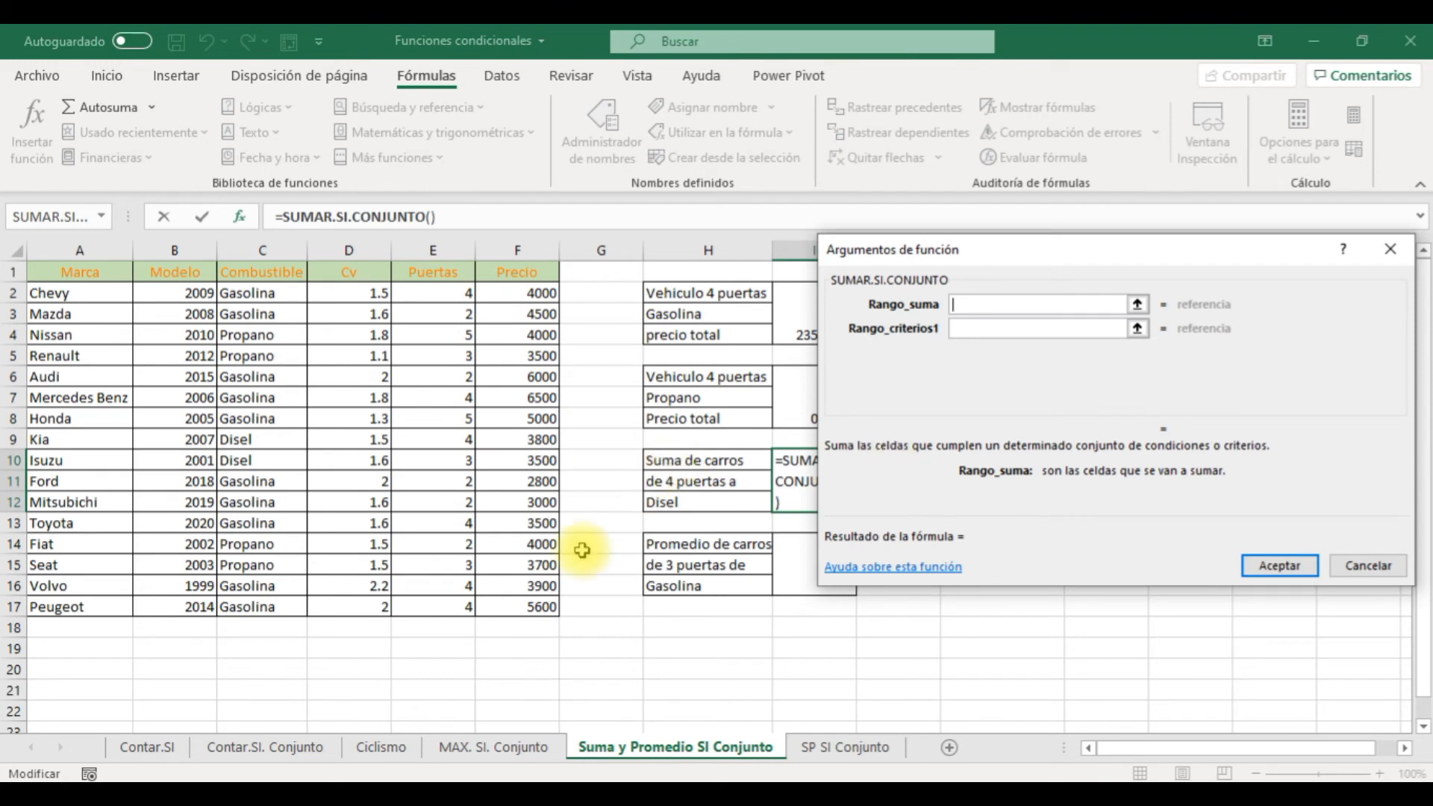
Set the I10 formula's sum range to F2:F17 and its first condition to C2:C17 matching cell C10 (Disel)
{"action": "left_click_drag", "start_coordinate": [521, 604], "coordinate": [508, 289]}
{"action": "left_click", "coordinate": [960, 329]}
{"action": "left_click_drag", "start_coordinate": [271, 608], "coordinate": [262, 287]}
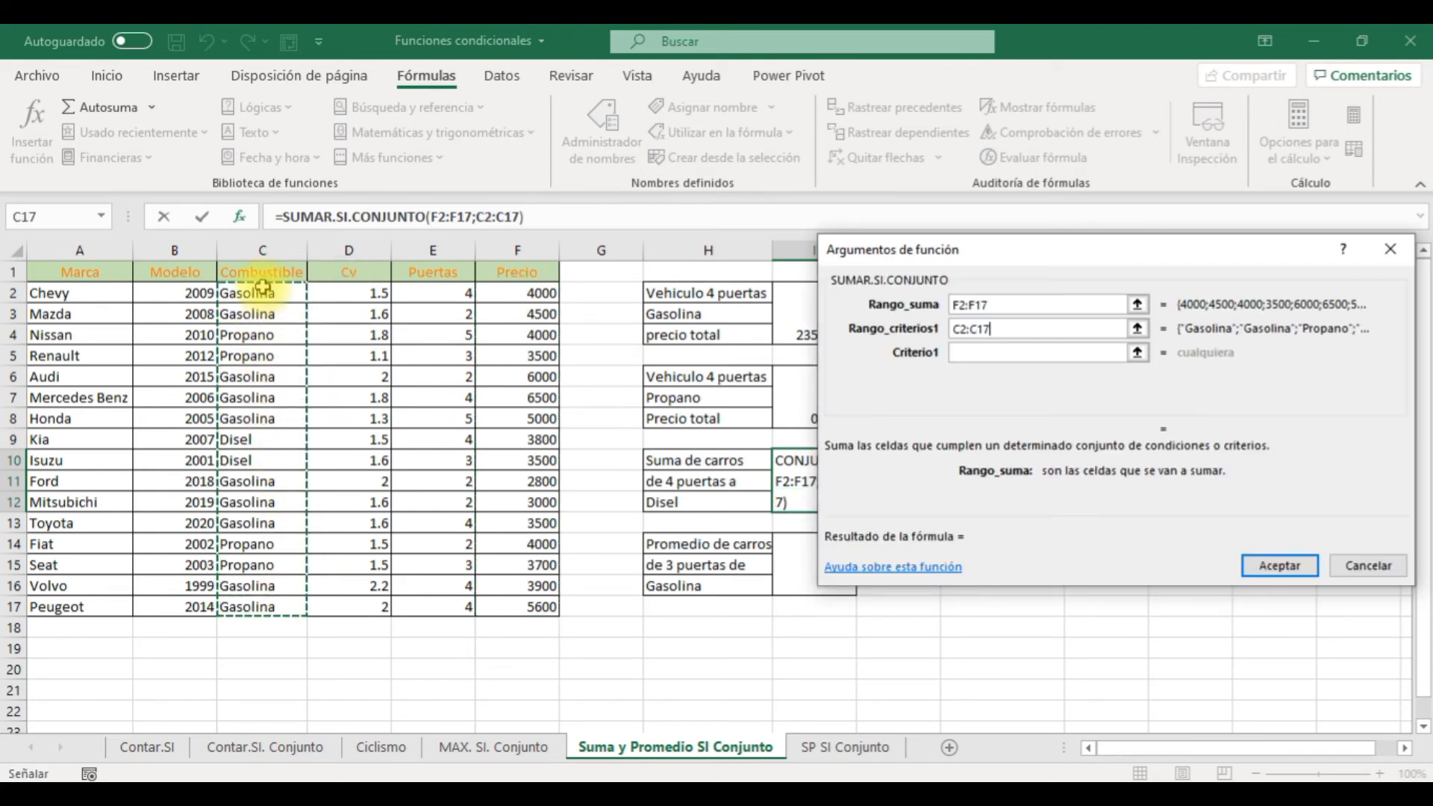
{"action": "left_click", "coordinate": [972, 353]}
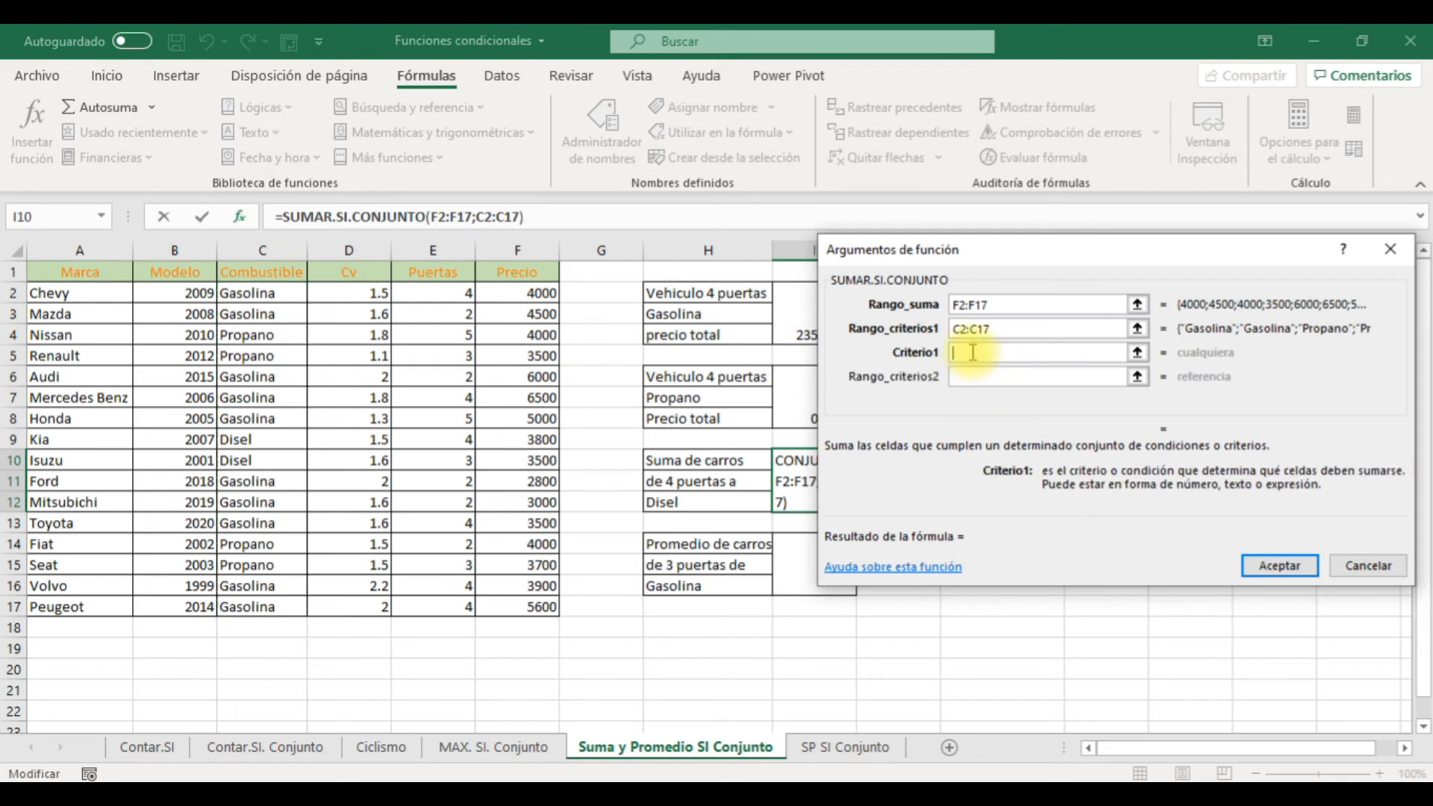
{"action": "left_click", "coordinate": [243, 461]}
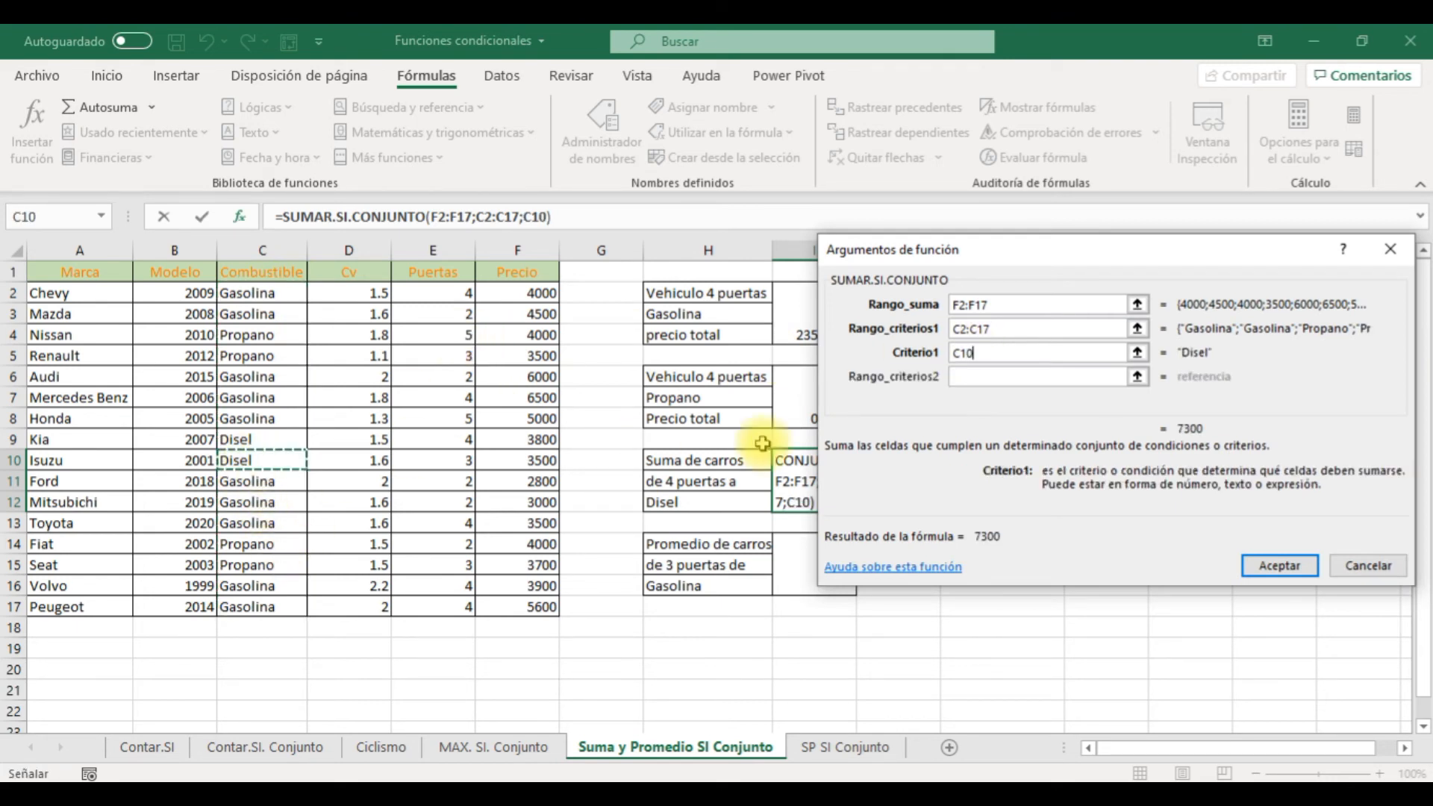
Add the second condition to the I10 formula, range E2:E17 matching cell E2 (4 doors), and accept it
{"action": "left_click", "coordinate": [1009, 375]}
{"action": "left_click_drag", "start_coordinate": [452, 606], "coordinate": [425, 294]}
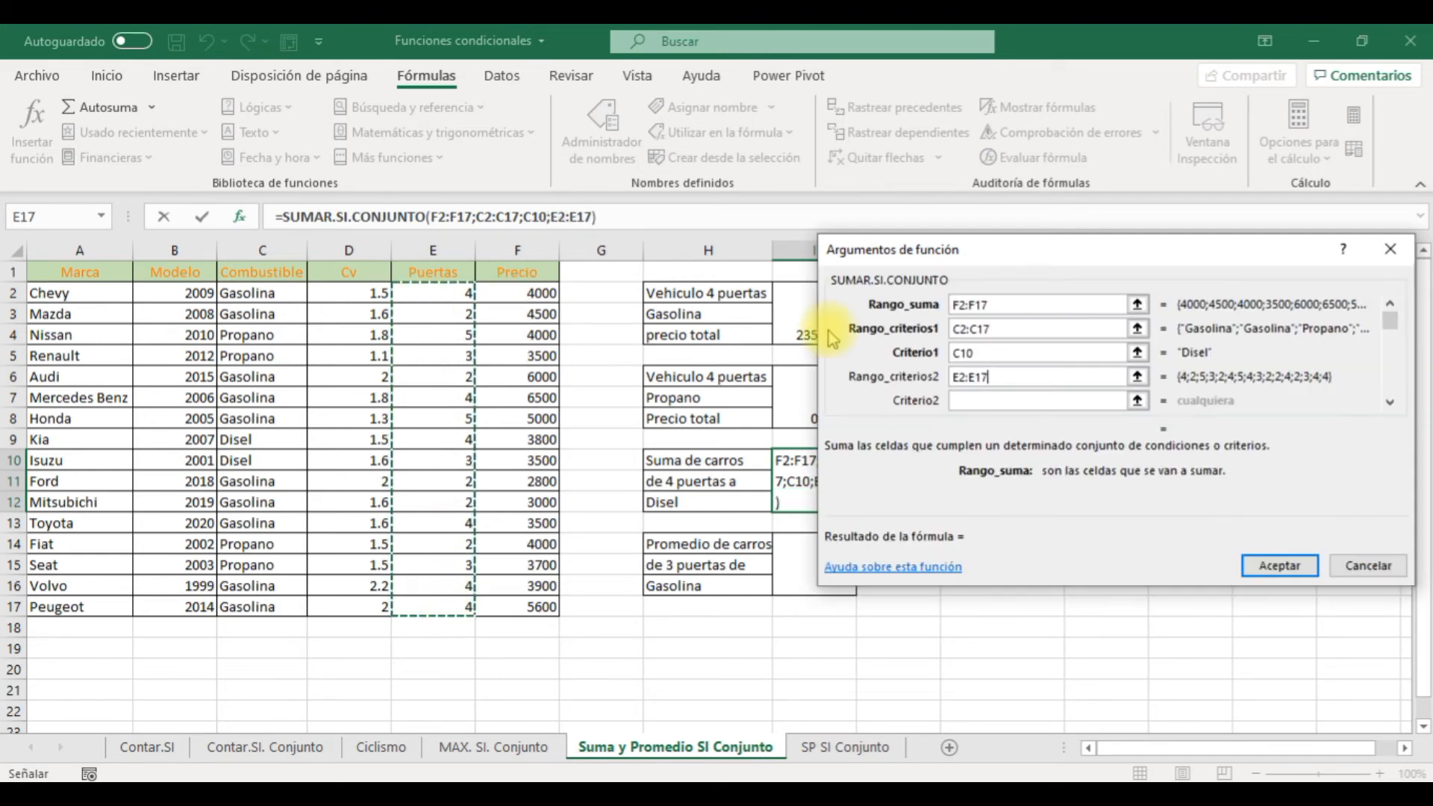
{"action": "left_click", "coordinate": [971, 397]}
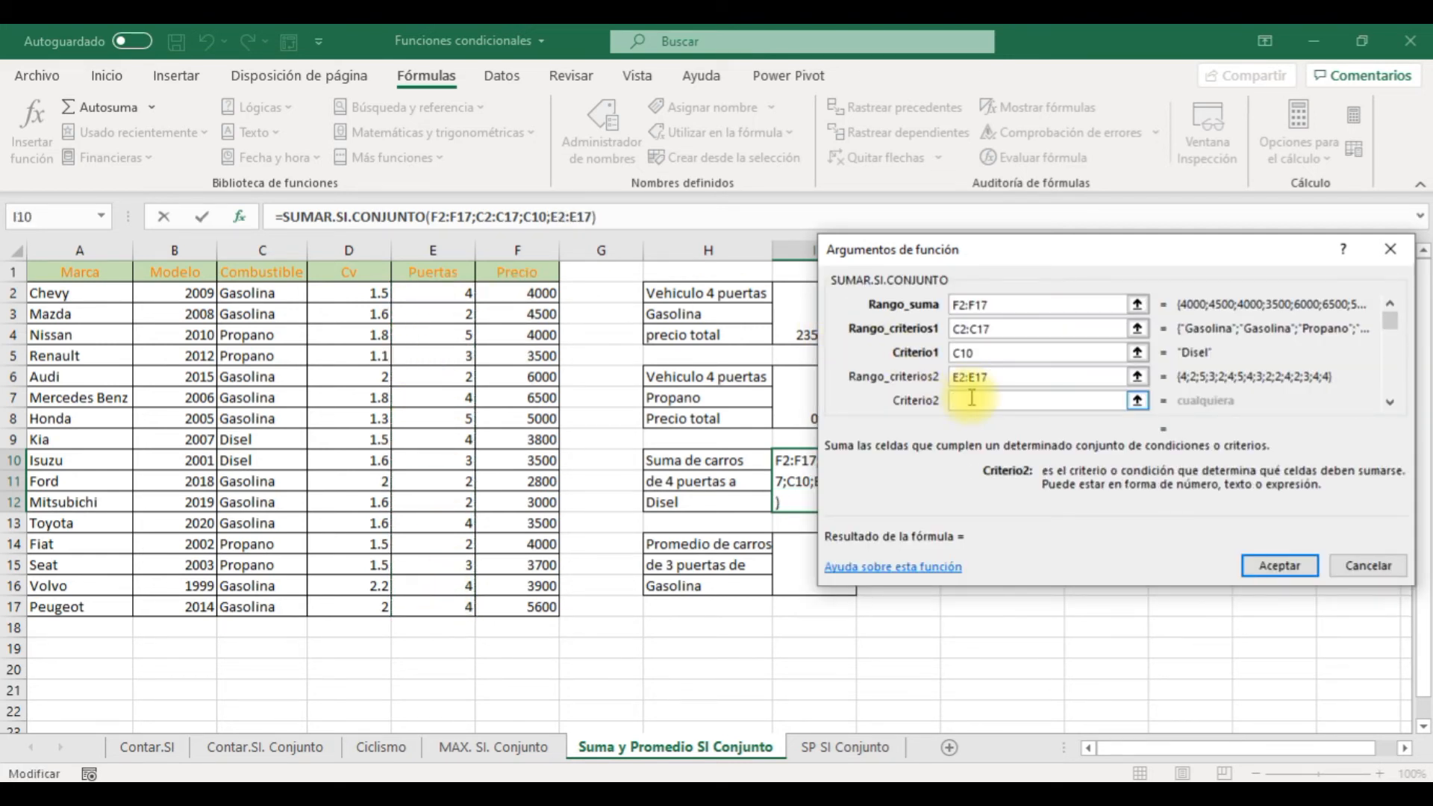
{"action": "left_click", "coordinate": [460, 292]}
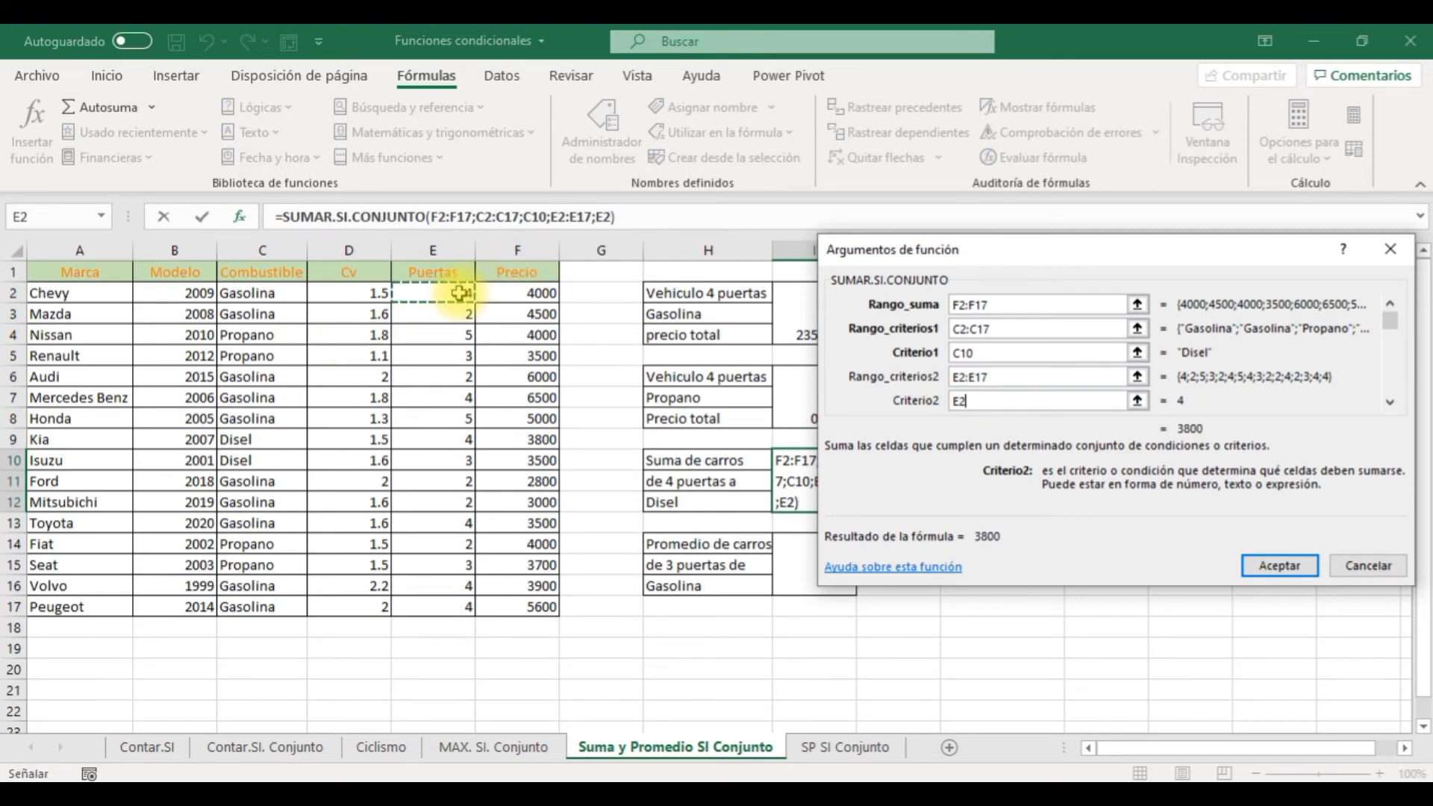
{"action": "key", "text": "Return"}
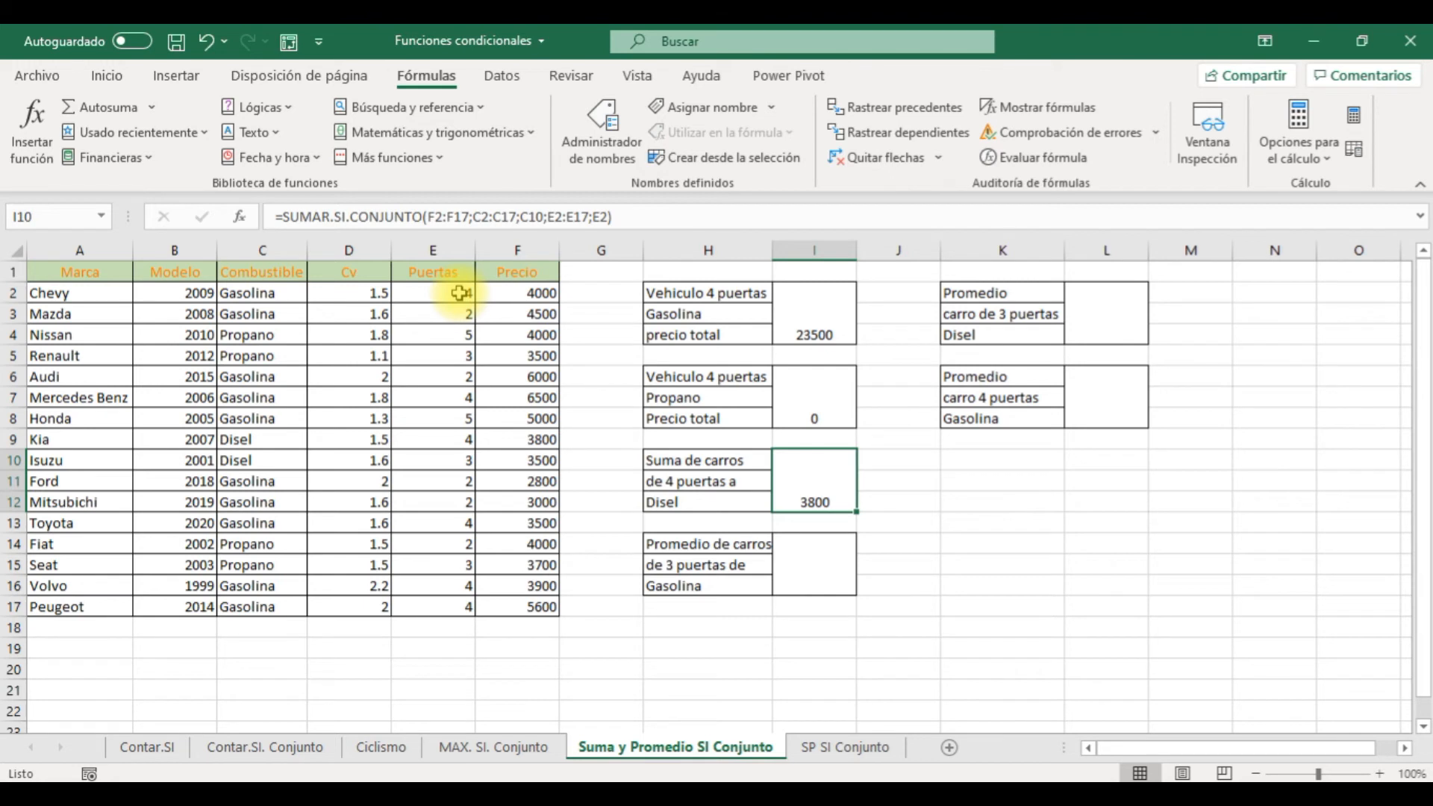
Start the statistical function PROMEDIO.SI.CONJUNTO in cell I14 for the average price of 3-door Gasolina cars
{"action": "left_click", "coordinate": [807, 573]}
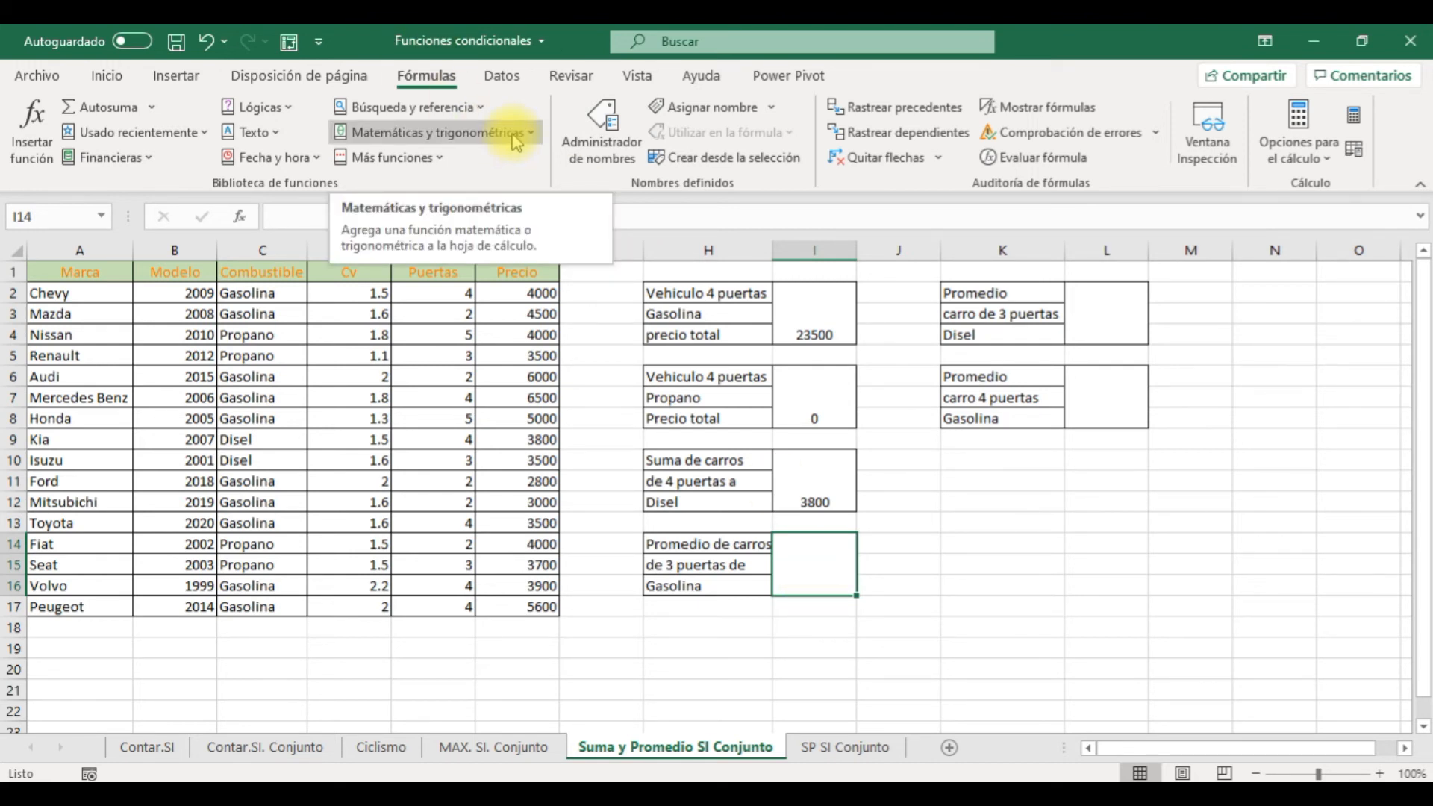
{"action": "left_click", "coordinate": [445, 156]}
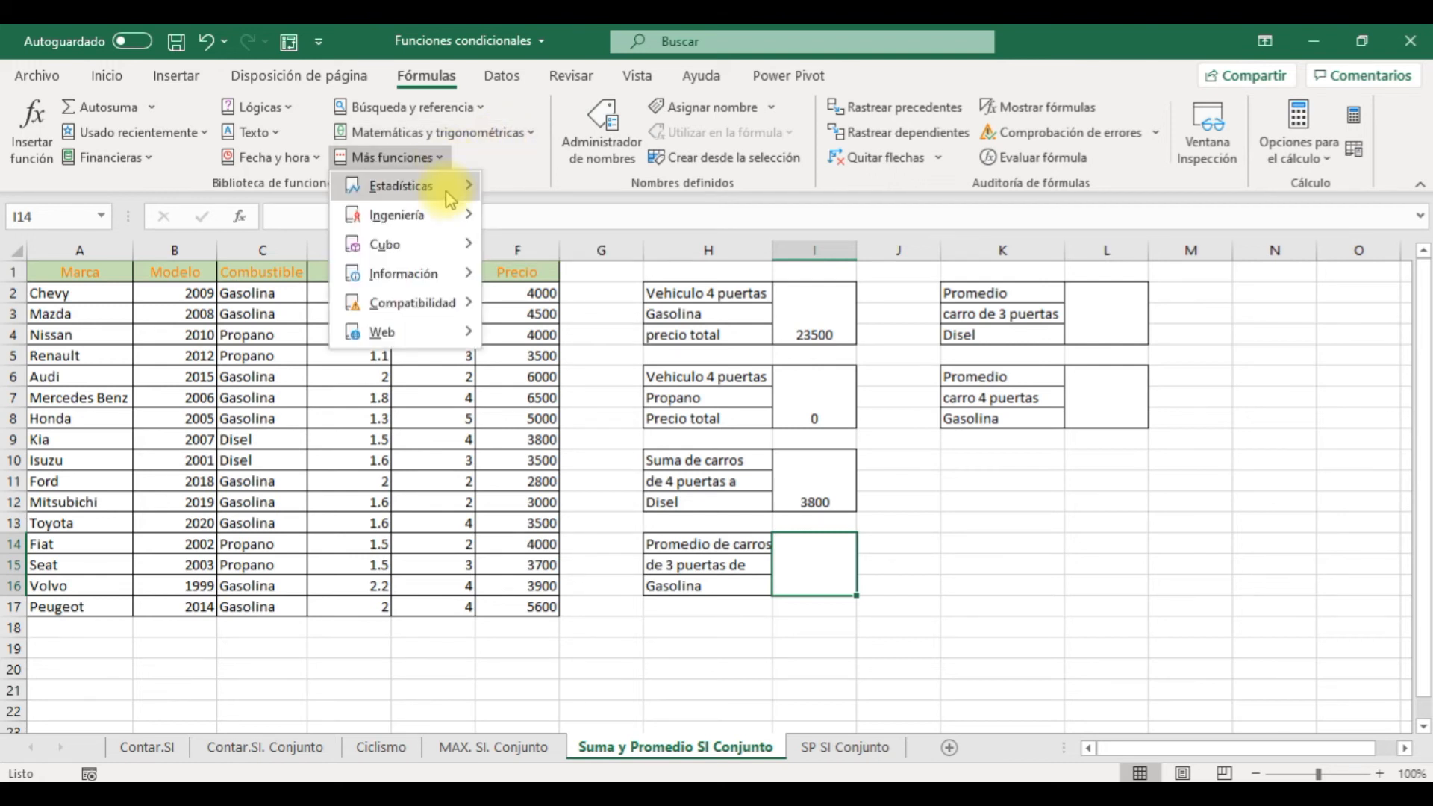
{"action": "mouse_move", "coordinate": [450, 198]}
{"action": "left_click_drag", "start_coordinate": [735, 231], "coordinate": [727, 702]}
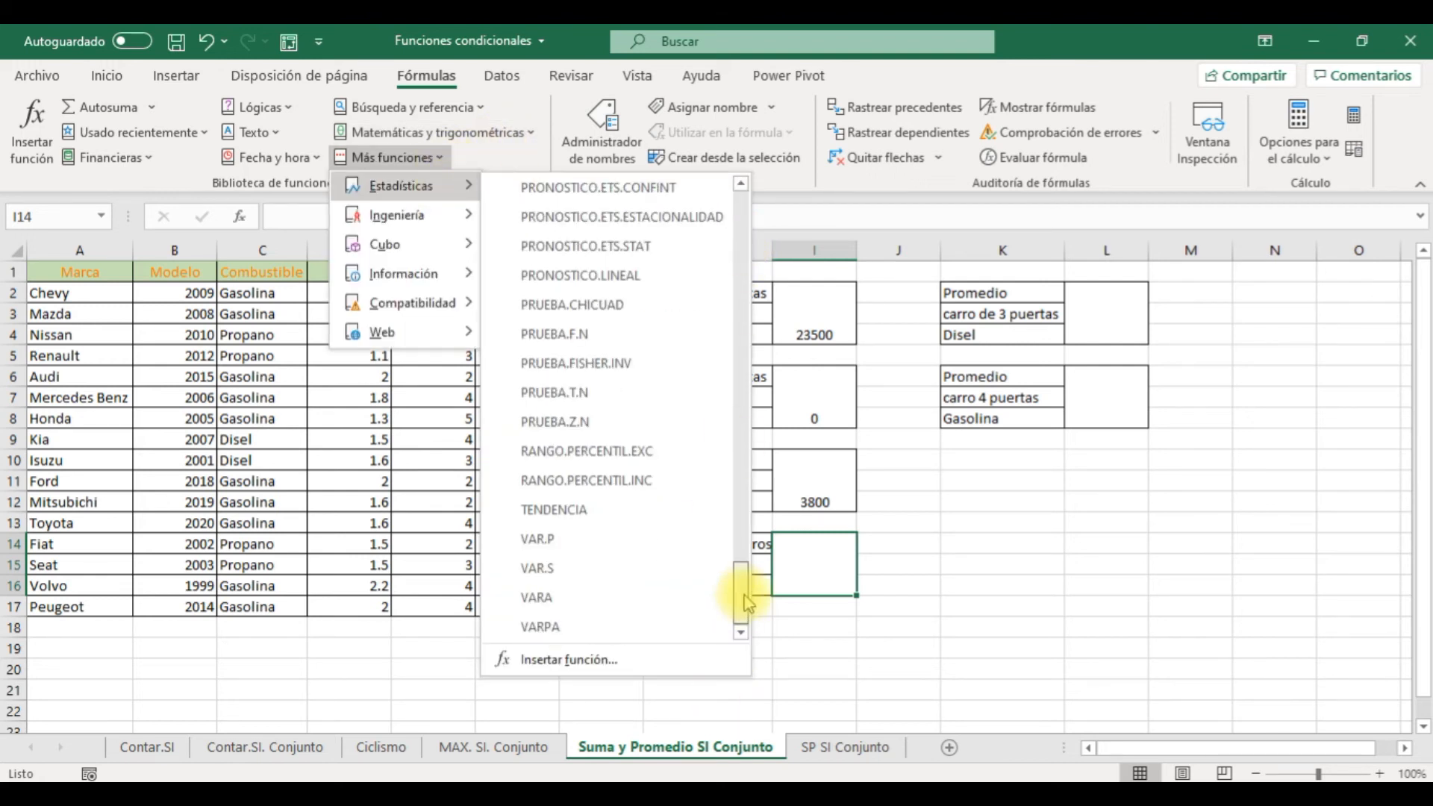
{"action": "left_click_drag", "start_coordinate": [747, 597], "coordinate": [745, 564]}
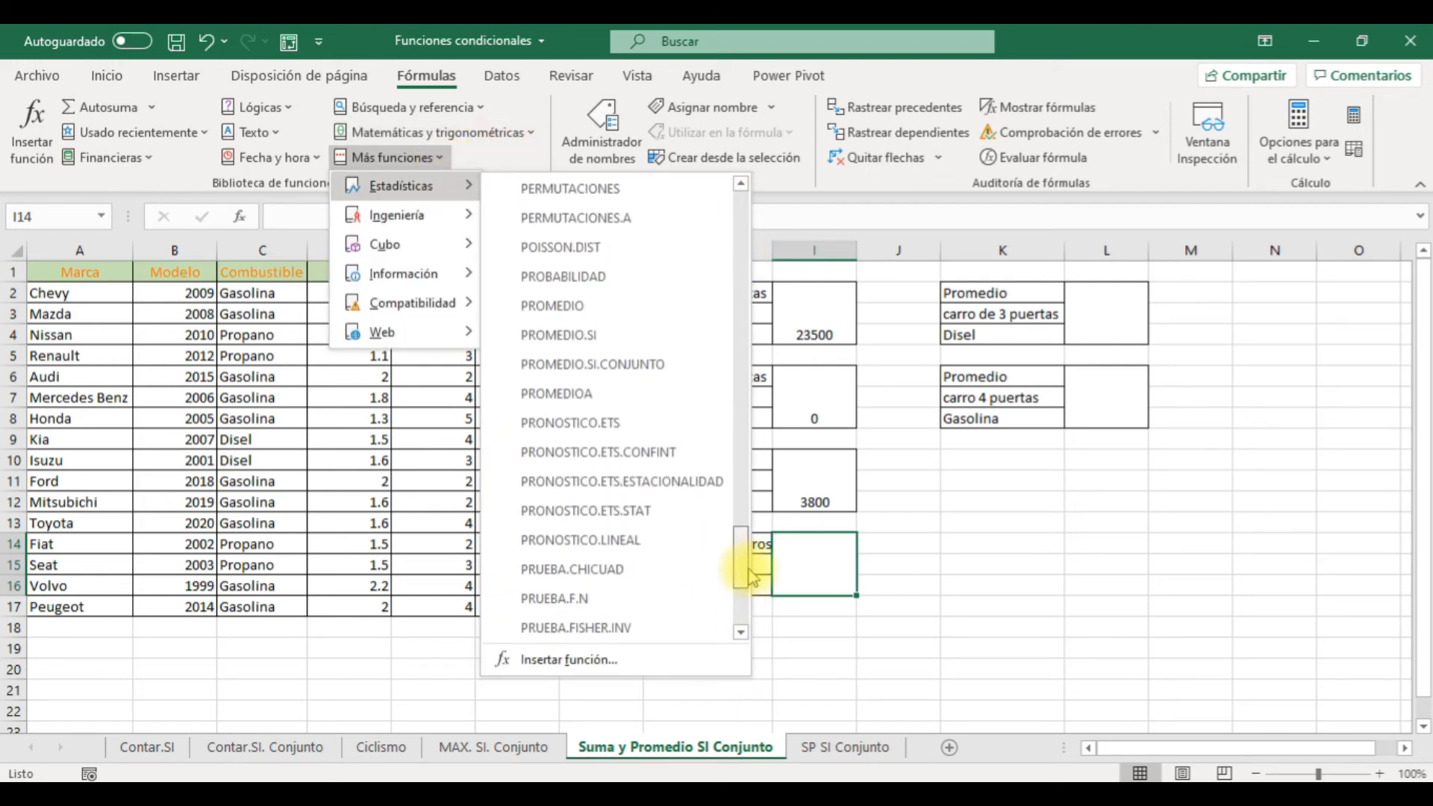
{"action": "left_click", "coordinate": [656, 365]}
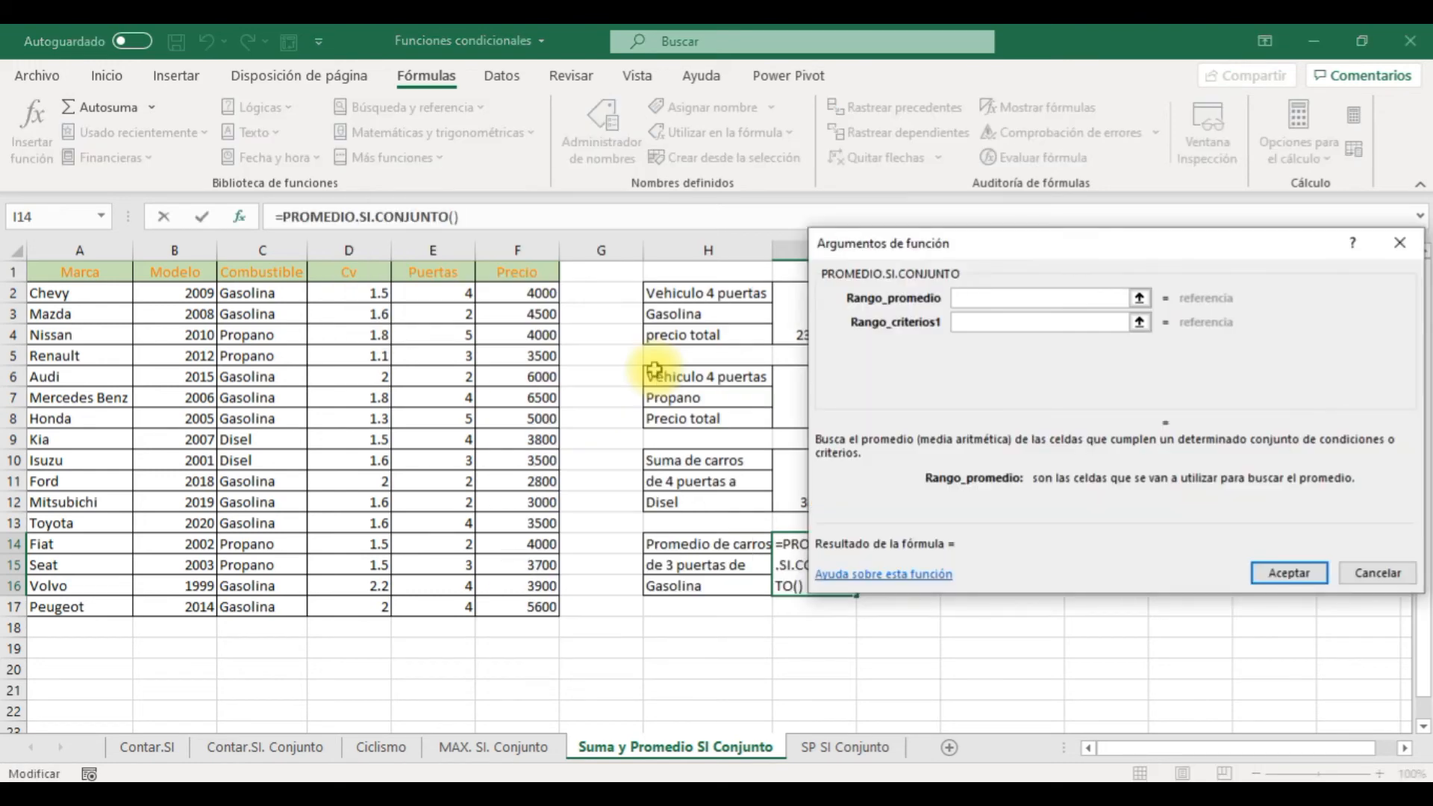
Set the I14 formula's average range to F2:F17 and its first condition to C2:C17 matching cell C8 (Gasolina)
{"action": "left_click_drag", "start_coordinate": [515, 606], "coordinate": [508, 296]}
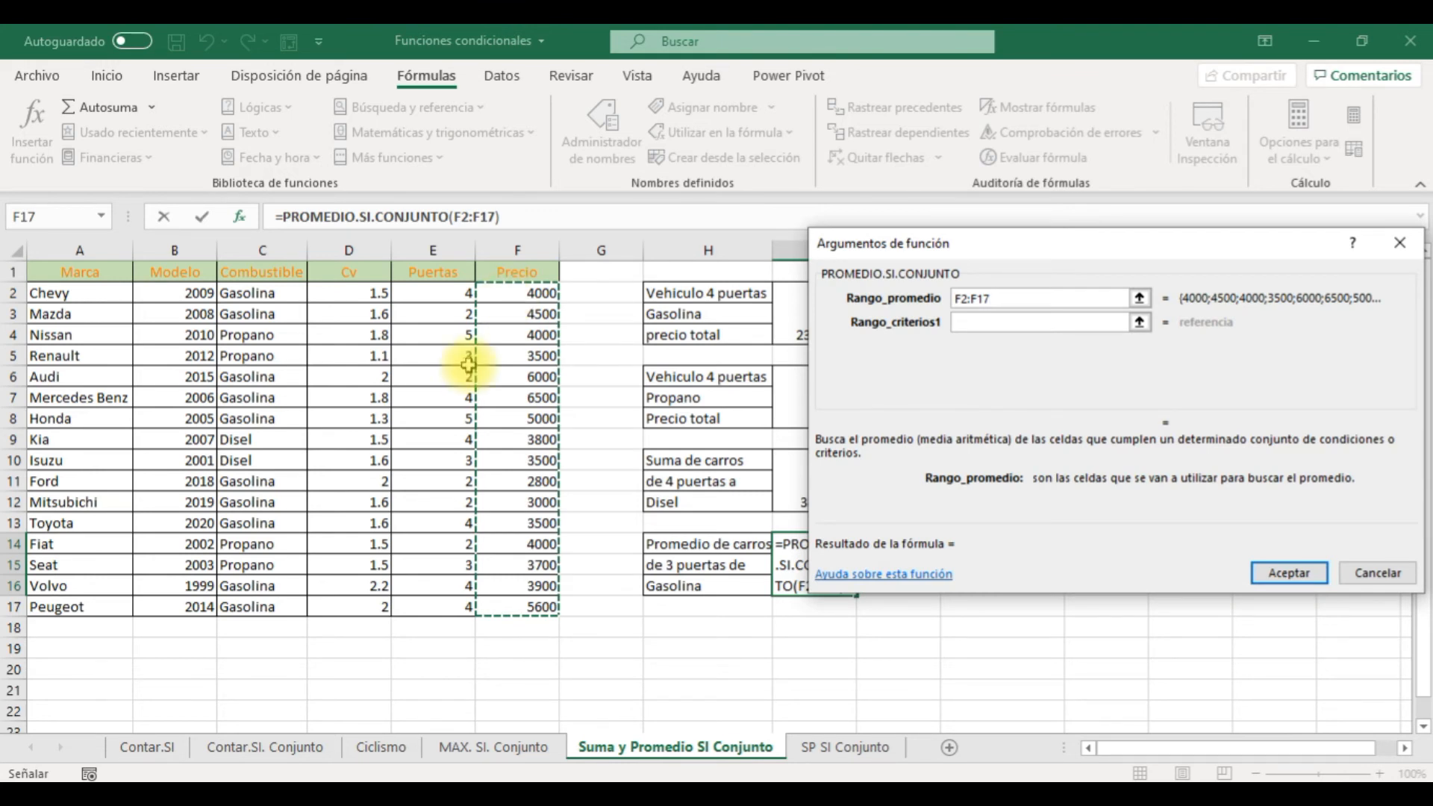
{"action": "left_click", "coordinate": [1028, 322]}
{"action": "left_click_drag", "start_coordinate": [280, 604], "coordinate": [277, 291]}
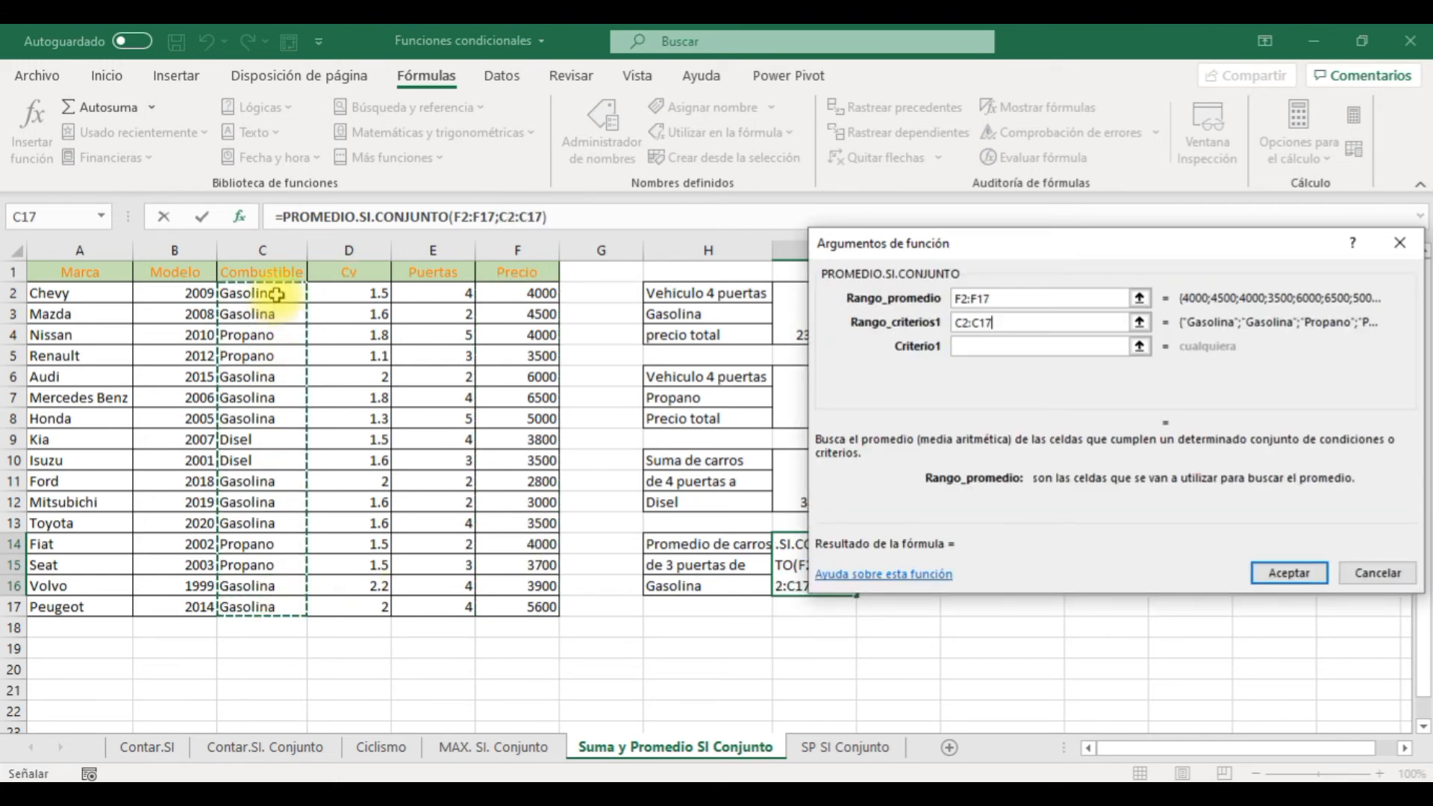
{"action": "left_click", "coordinate": [970, 346]}
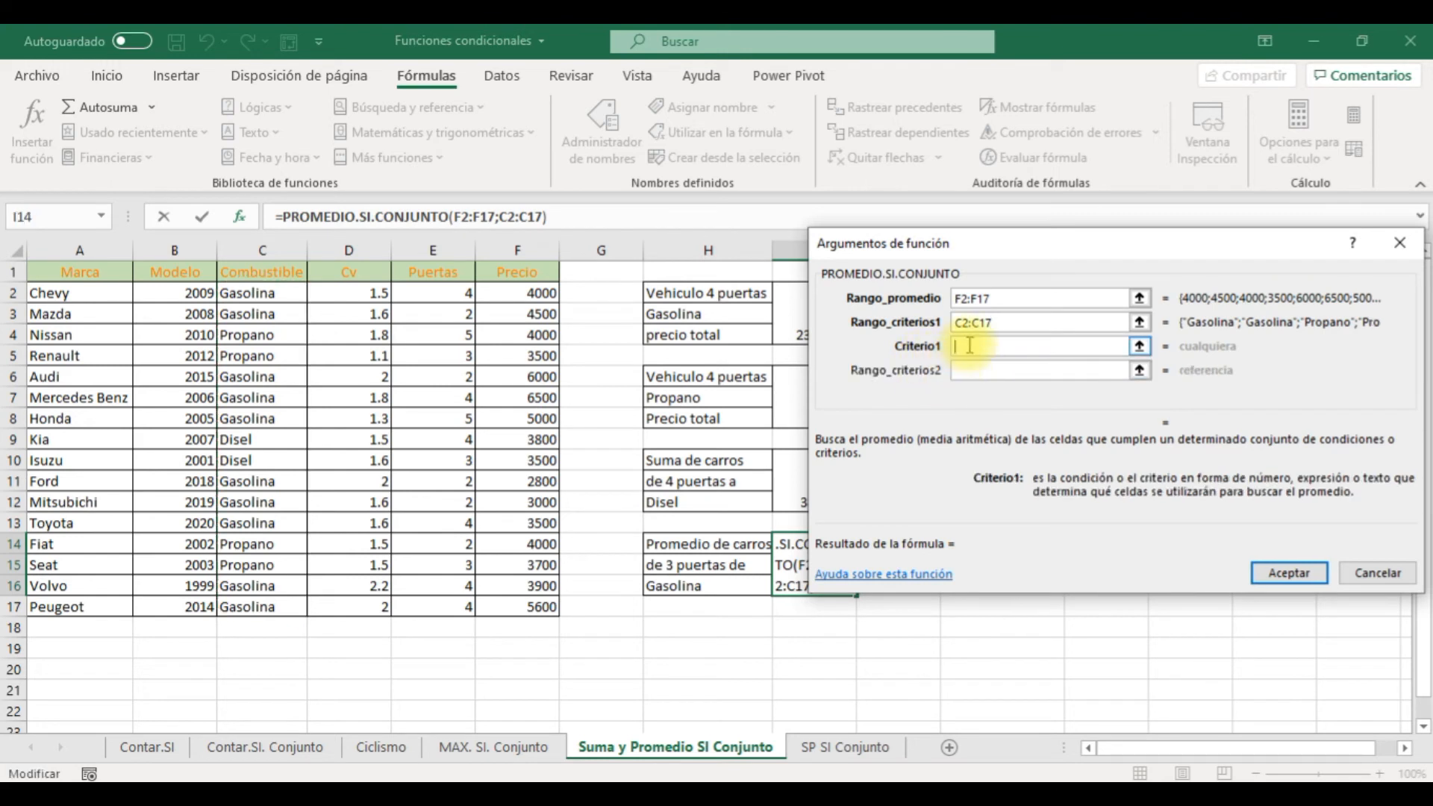
{"action": "left_click", "coordinate": [258, 420]}
Add the second condition to the I14 formula, range E2:E17 matching cell E5 (3 doors), and accept it
{"action": "left_click", "coordinate": [990, 370]}
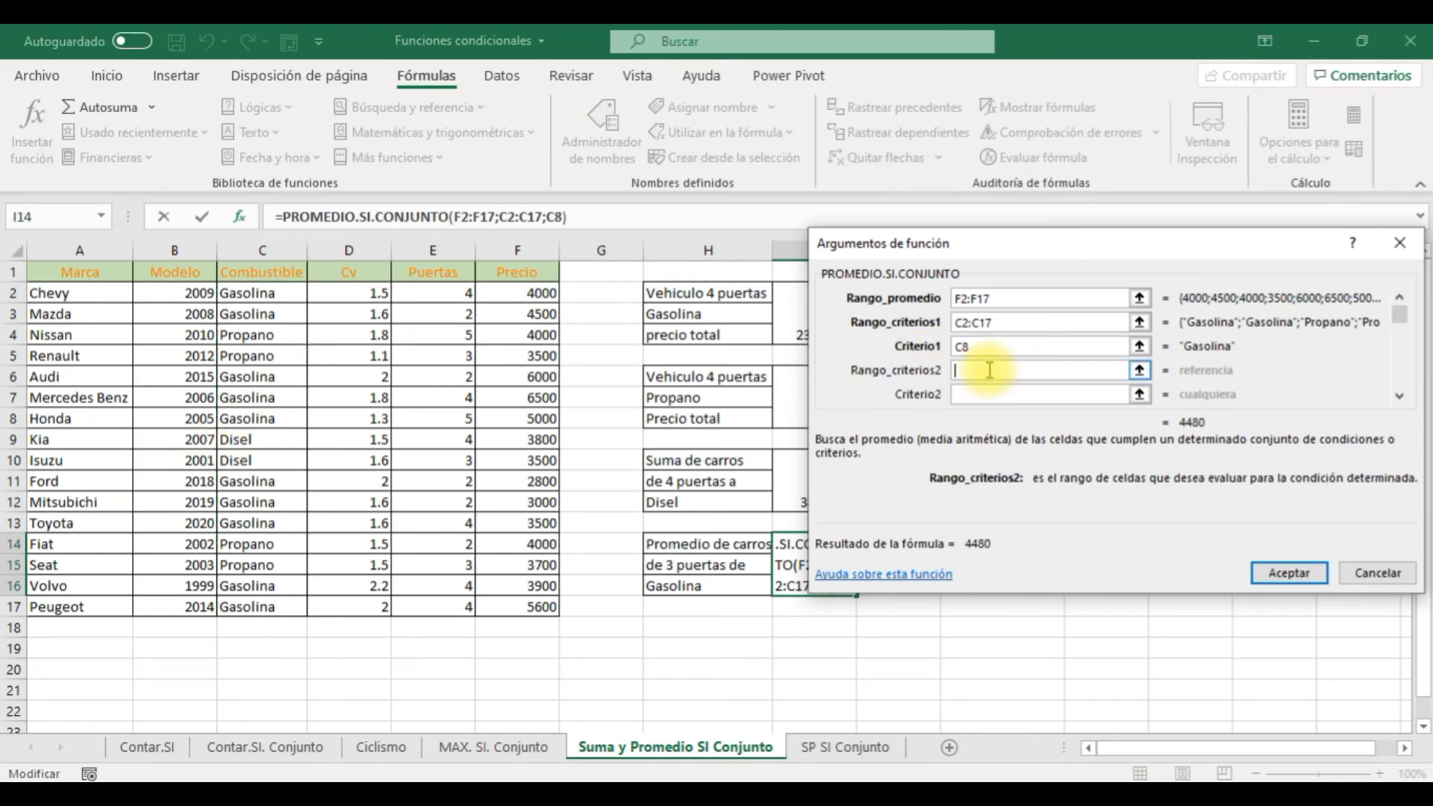
{"action": "left_click", "coordinate": [442, 611]}
{"action": "left_click_drag", "start_coordinate": [442, 611], "coordinate": [439, 295]}
{"action": "left_click", "coordinate": [970, 394]}
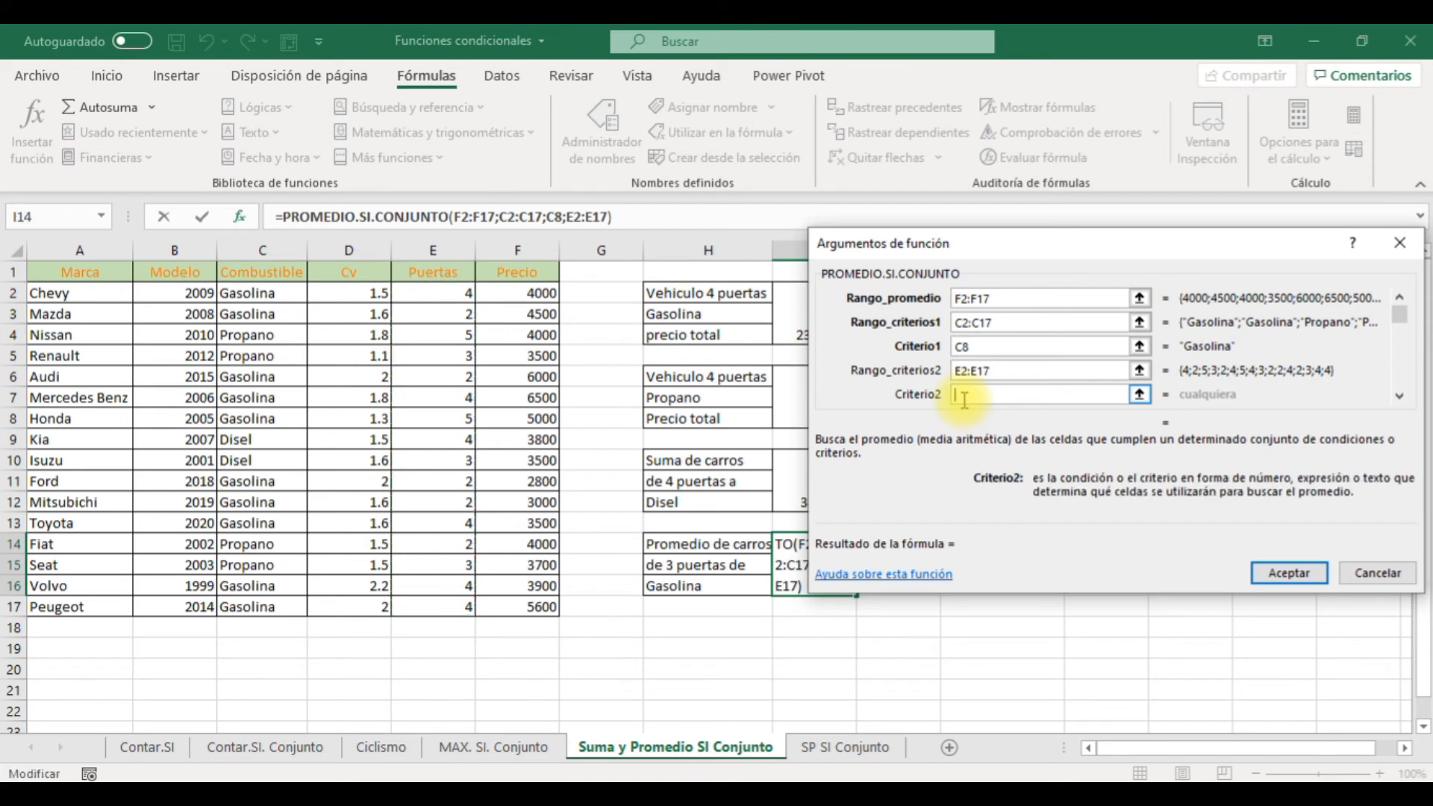
{"action": "left_click", "coordinate": [450, 358]}
{"action": "key", "text": "Return"}
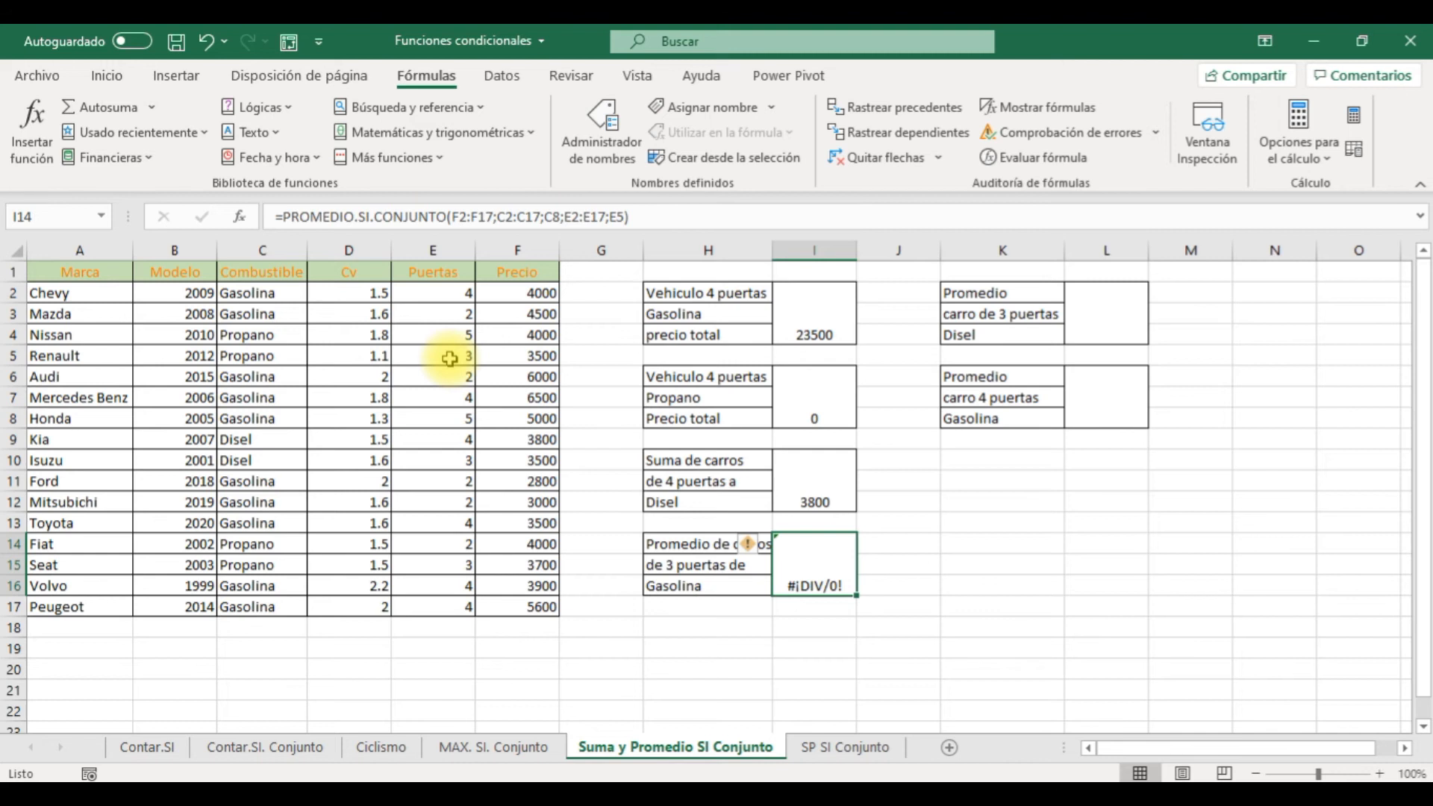
Start PROMEDIO.SI.CONJUNTO in cell L2 for 3-door Disel cars and move the arguments dialog clear of that cell
{"action": "left_click", "coordinate": [1107, 326]}
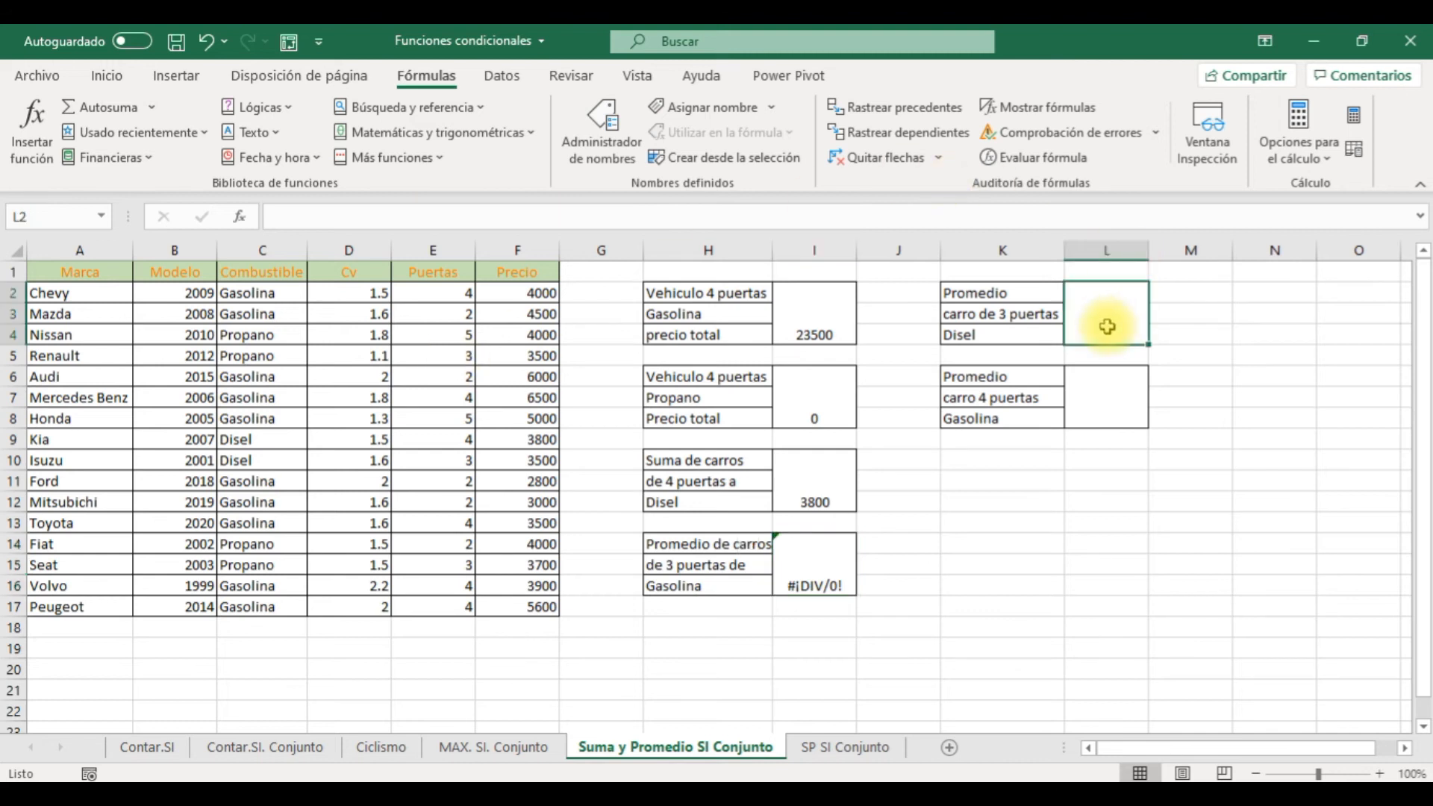
{"action": "left_click", "coordinate": [441, 159]}
{"action": "mouse_move", "coordinate": [459, 185]}
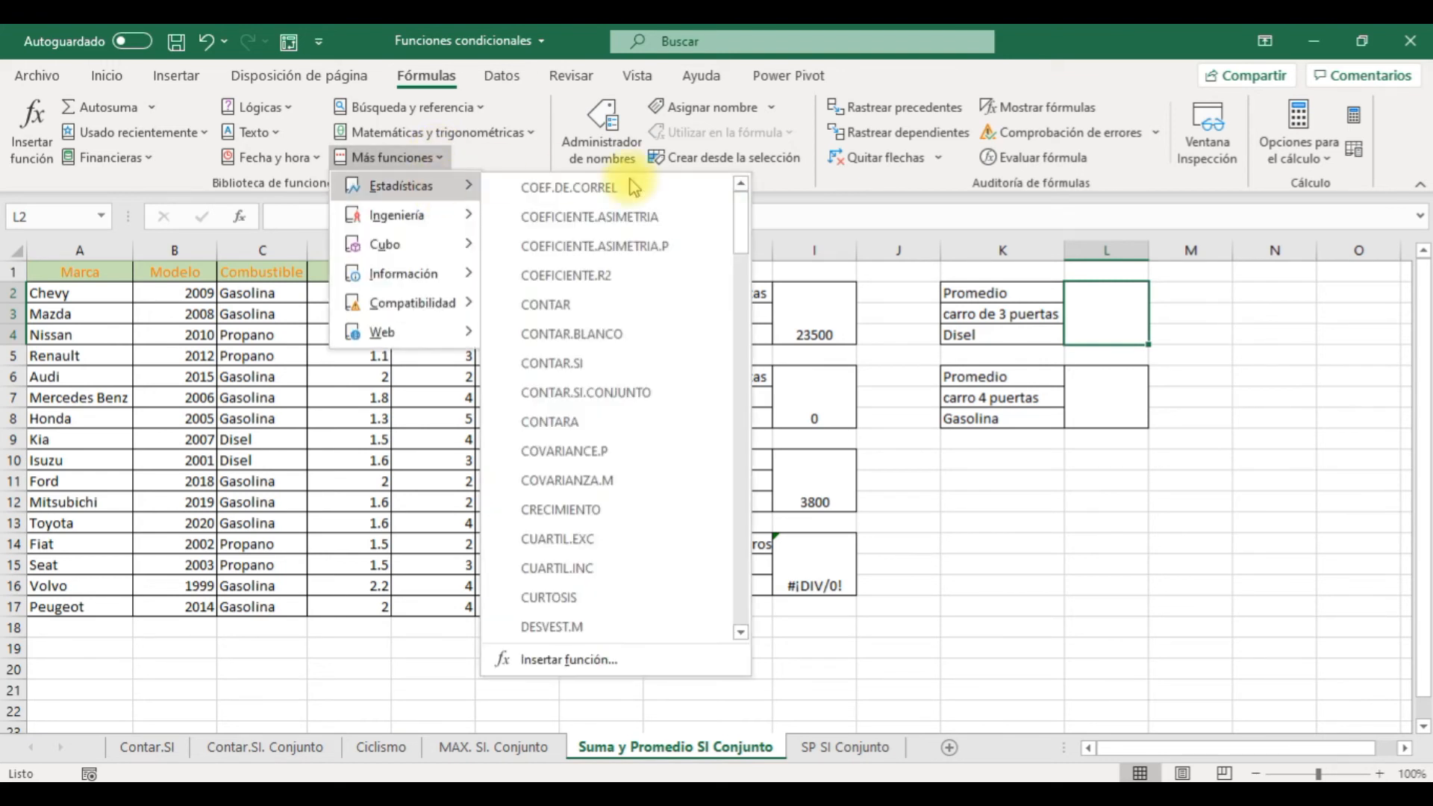
{"action": "left_click_drag", "start_coordinate": [733, 234], "coordinate": [747, 561]}
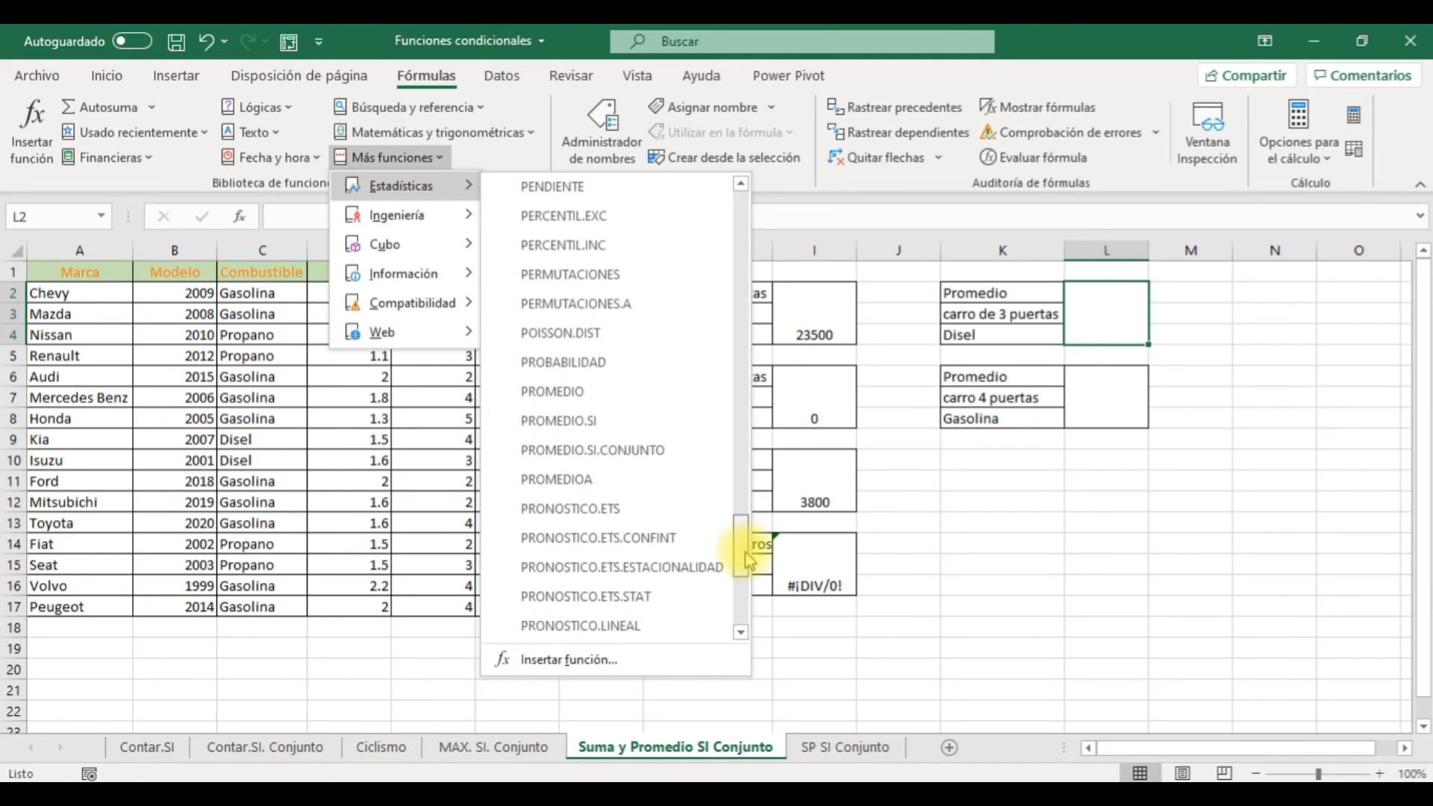
{"action": "left_click", "coordinate": [635, 450]}
{"action": "left_click_drag", "start_coordinate": [1035, 245], "coordinate": [1067, 392]}
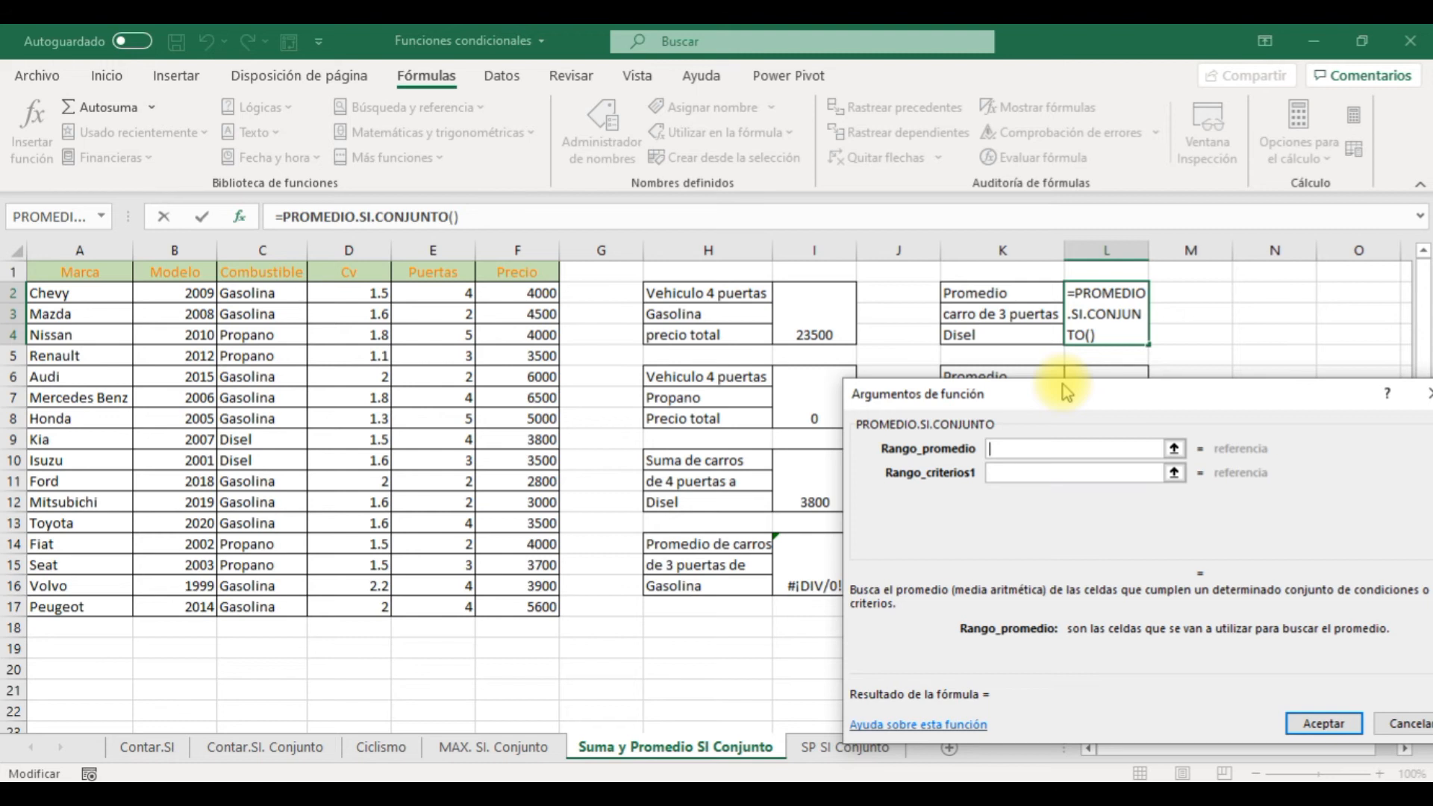
Set the L2 formula's average range to F2:F17 and its first condition to C2:C17 matching cell C10 (Disel)
{"action": "left_click_drag", "start_coordinate": [542, 295], "coordinate": [534, 605]}
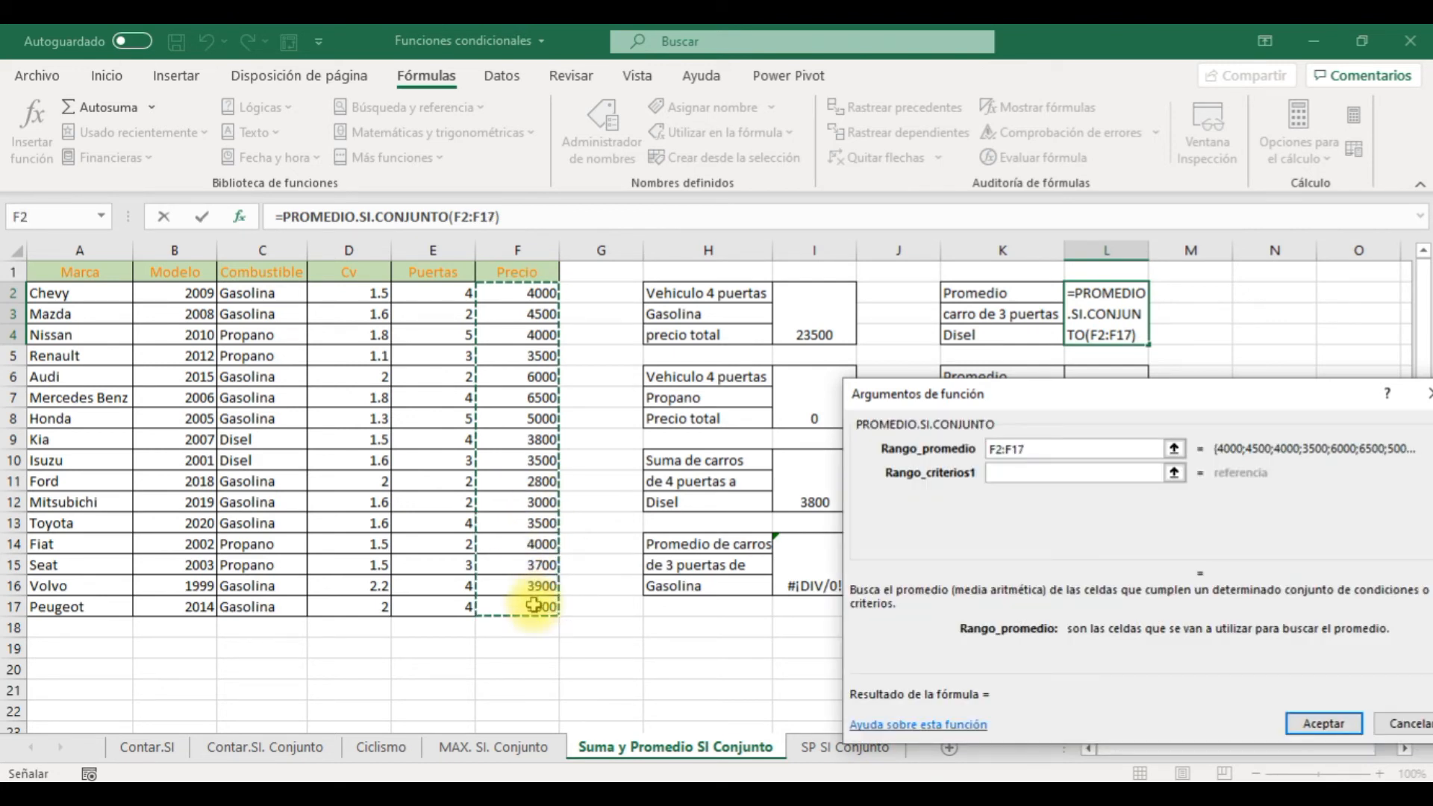
{"action": "left_click", "coordinate": [1062, 474]}
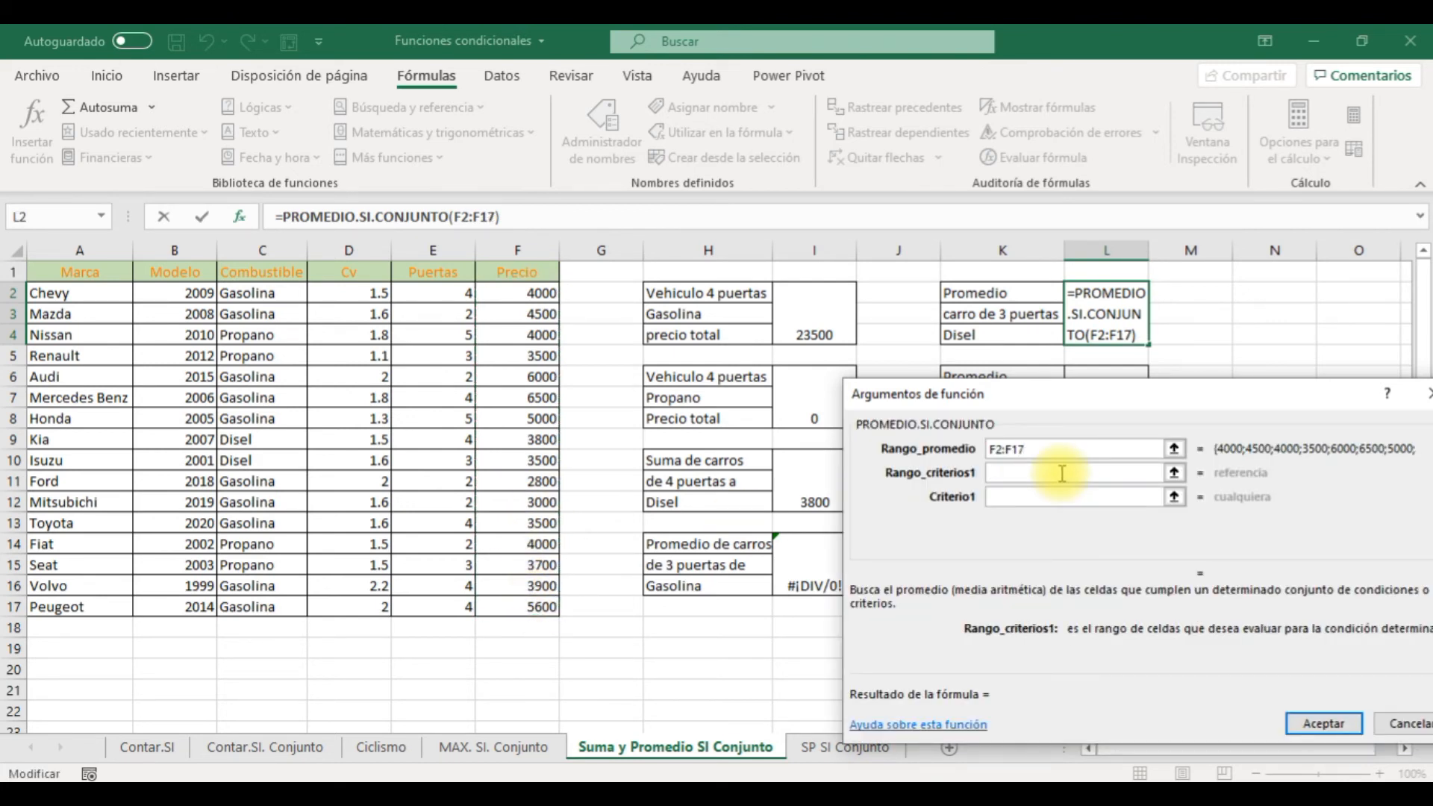
{"action": "left_click_drag", "start_coordinate": [268, 605], "coordinate": [253, 294]}
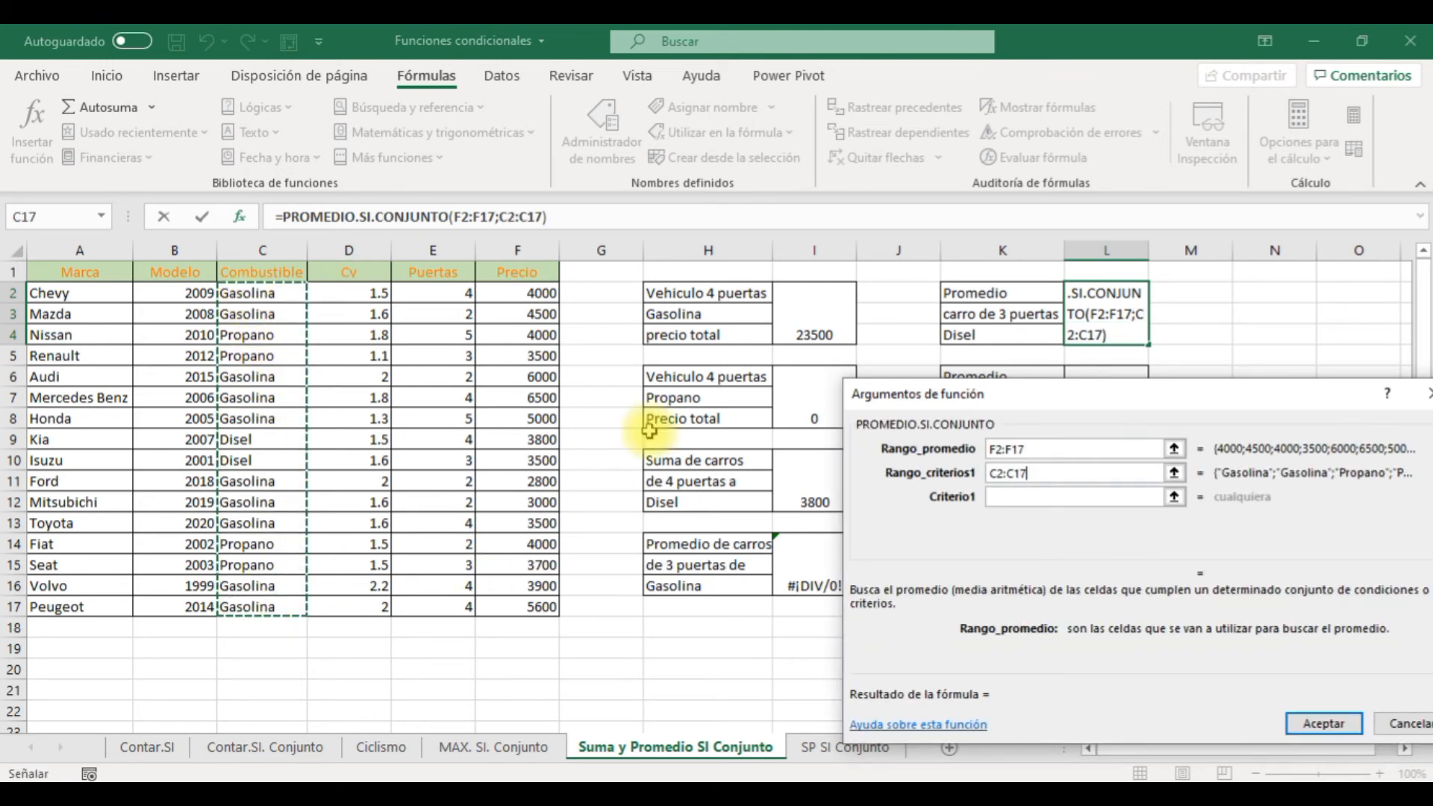
{"action": "left_click", "coordinate": [1049, 498]}
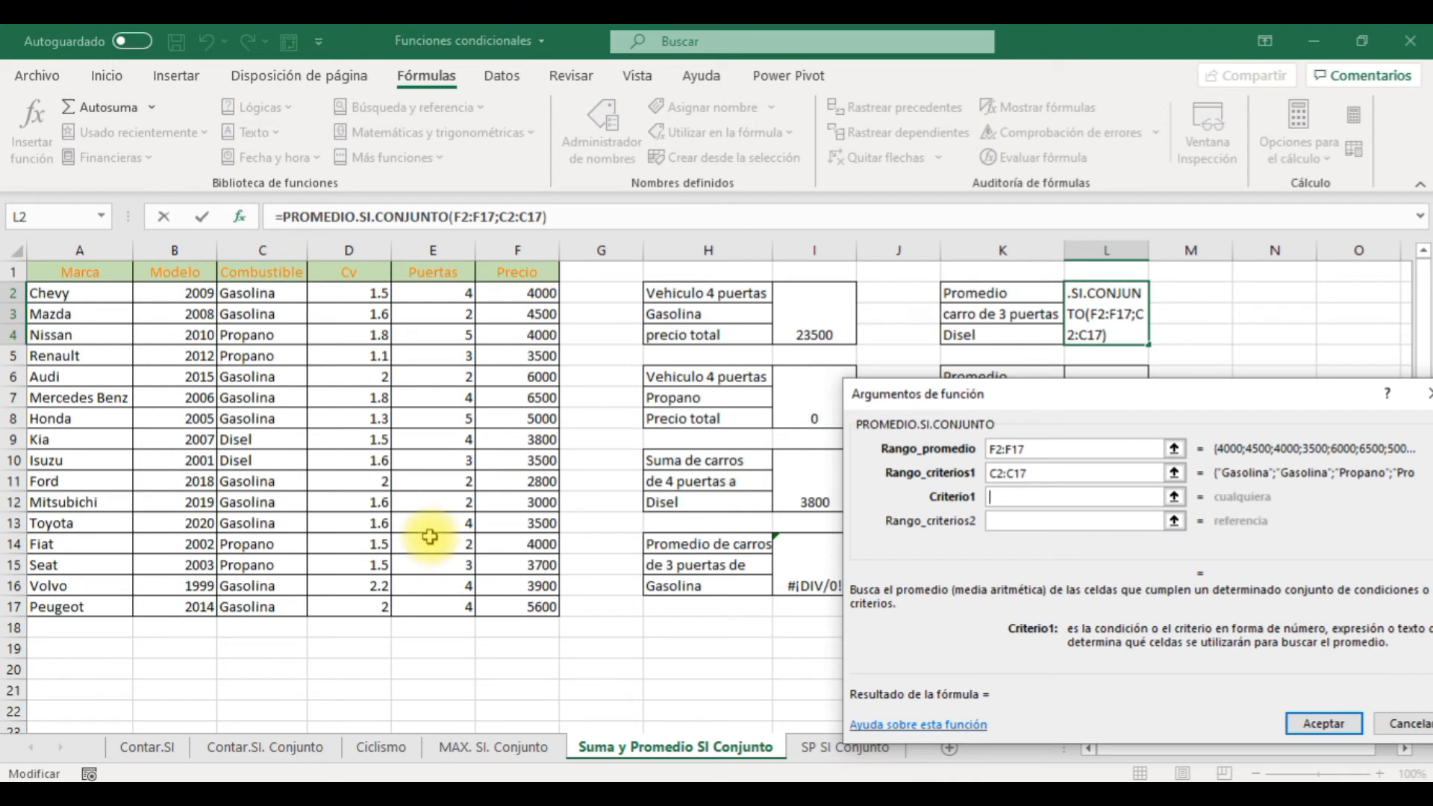
{"action": "left_click", "coordinate": [255, 464]}
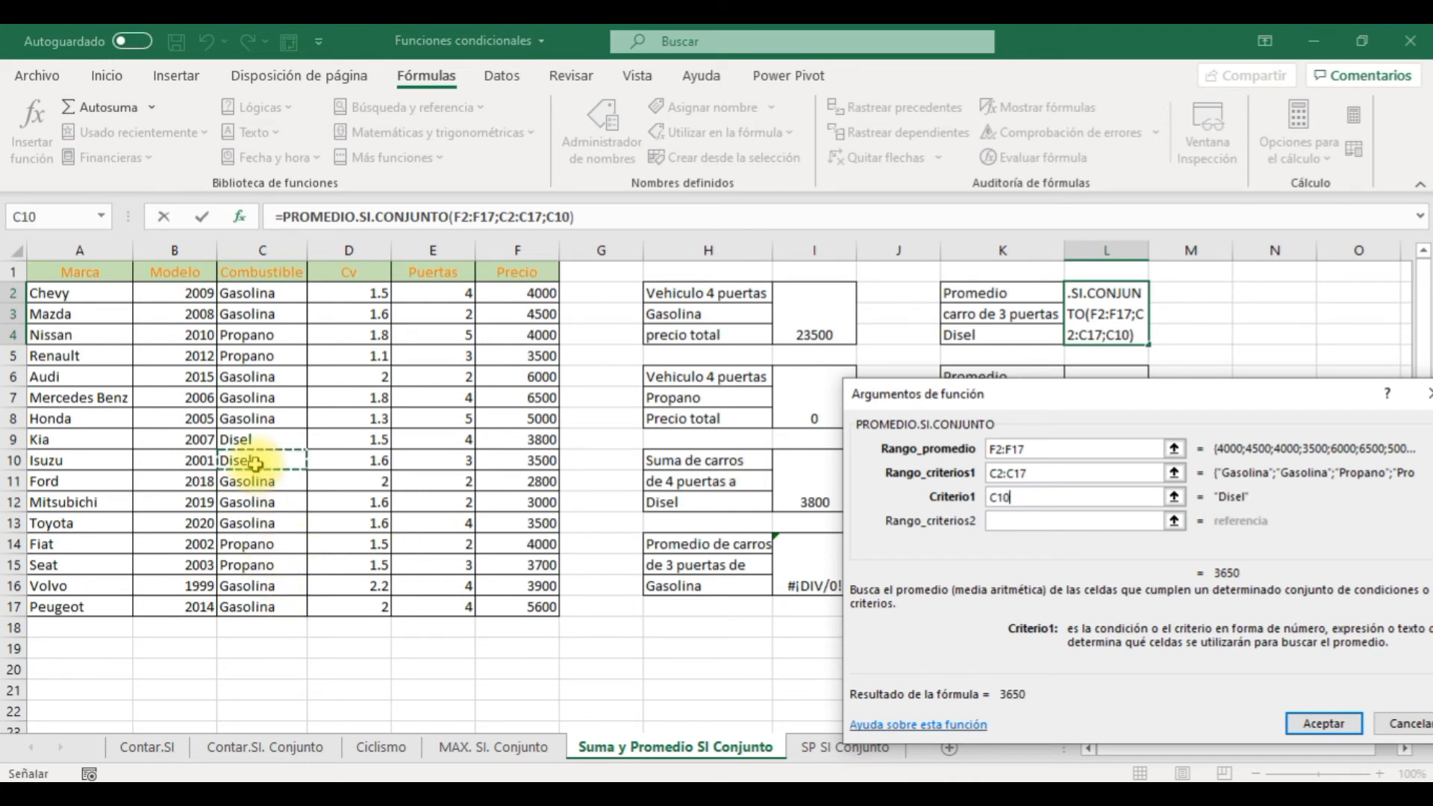
Add the second condition to the L2 formula, range E2:E17 matching cell E15 (3 doors), and accept it
{"action": "left_click", "coordinate": [1009, 520]}
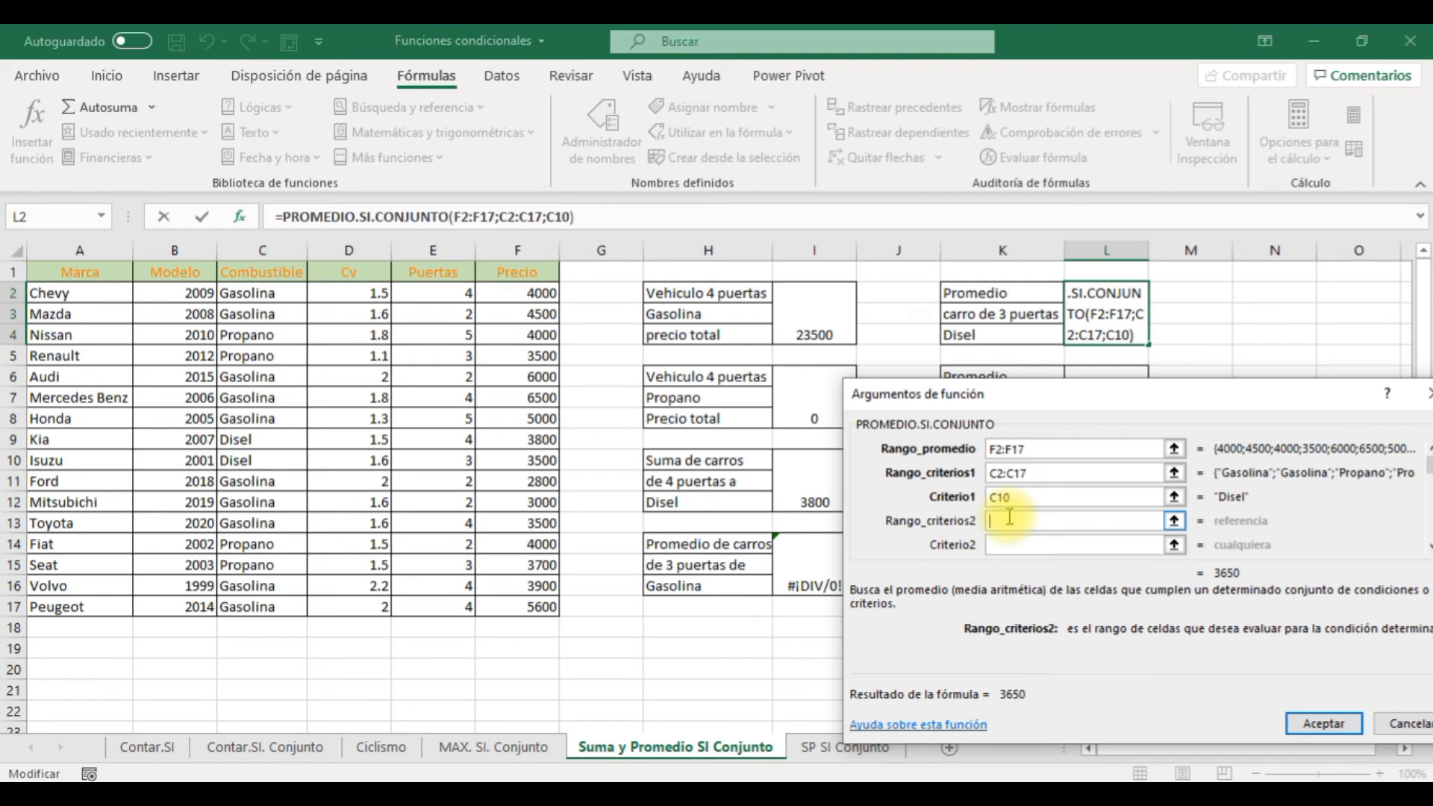
{"action": "left_click", "coordinate": [443, 606]}
{"action": "left_click_drag", "start_coordinate": [442, 606], "coordinate": [433, 293]}
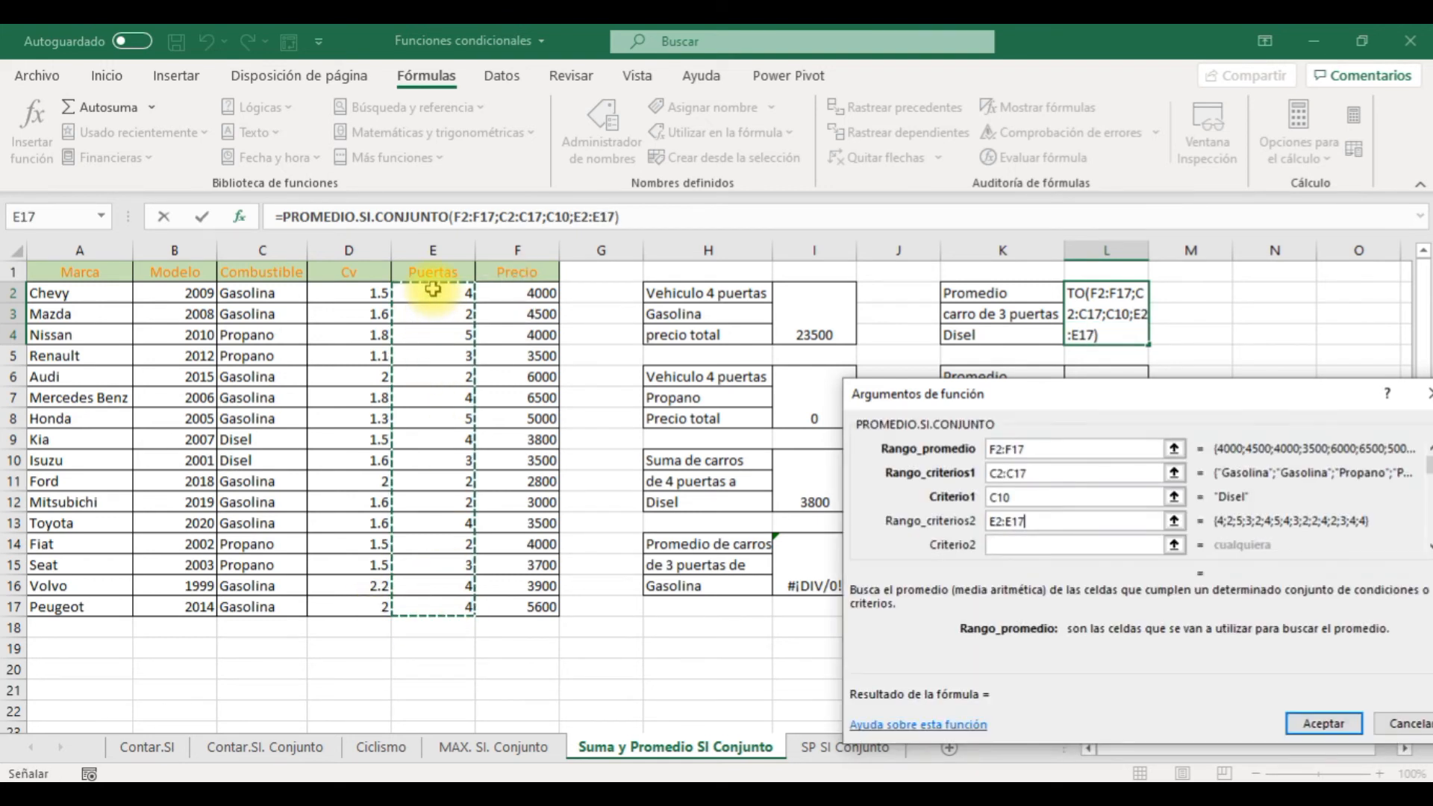
{"action": "left_click", "coordinate": [1045, 545]}
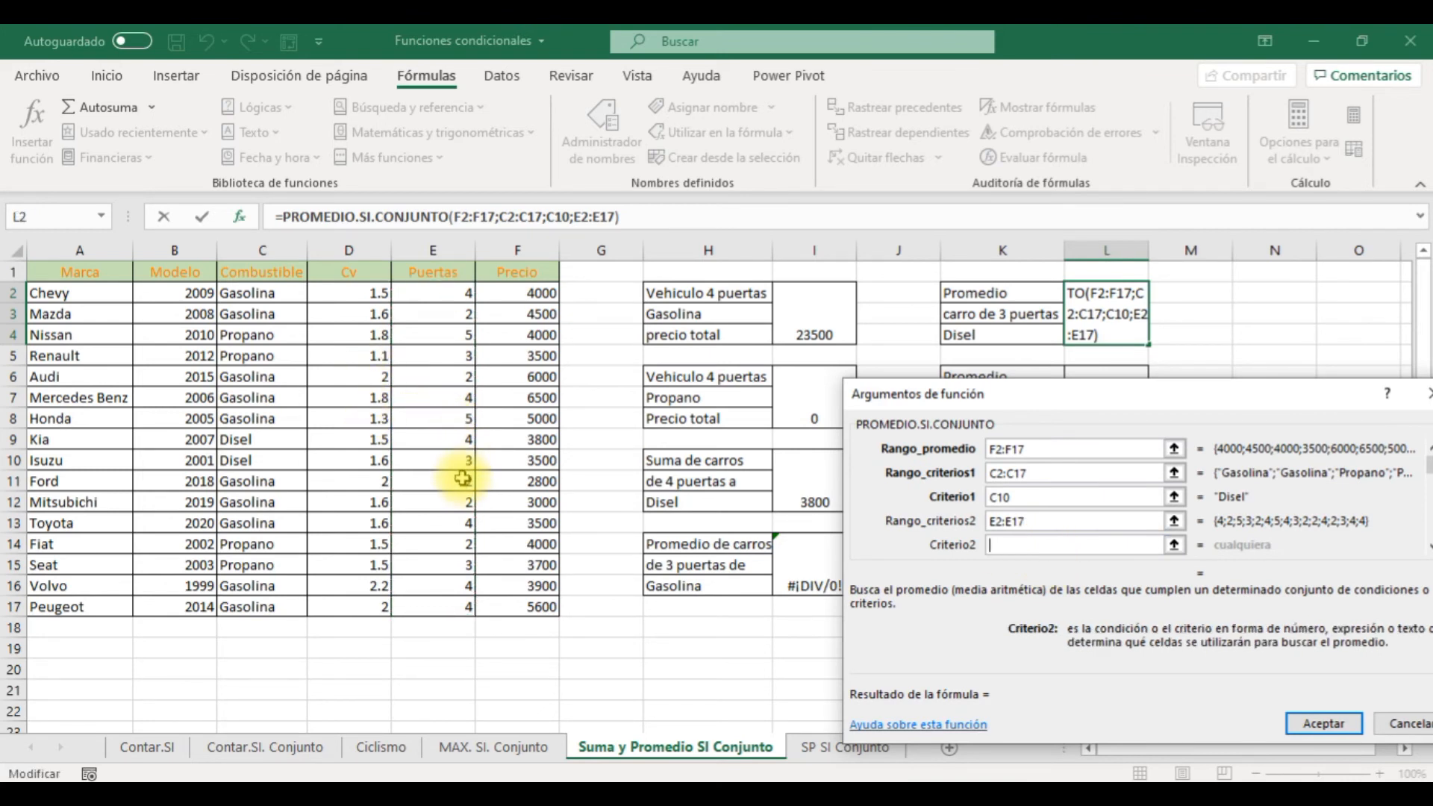
{"action": "left_click", "coordinate": [462, 567]}
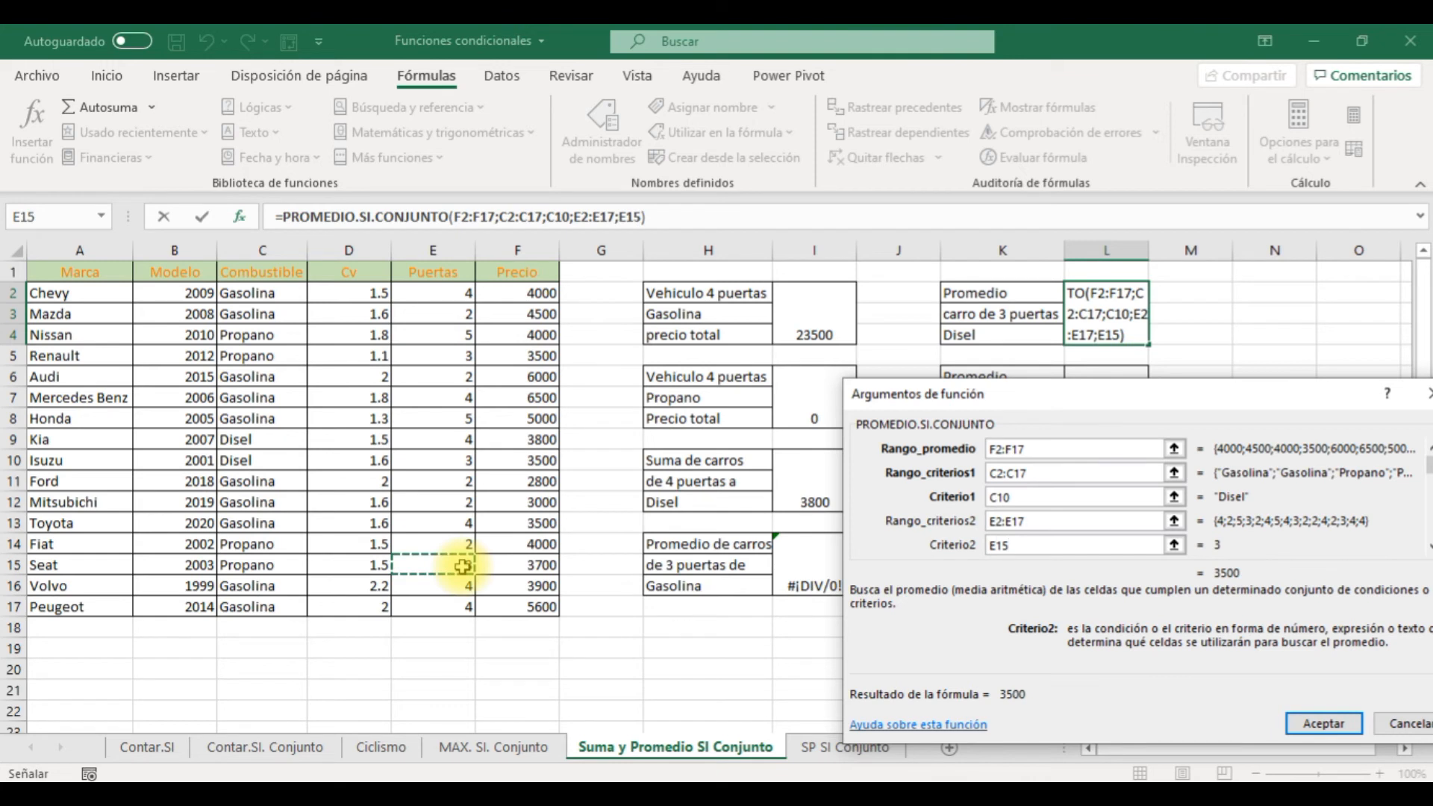
{"action": "key", "text": "Return"}
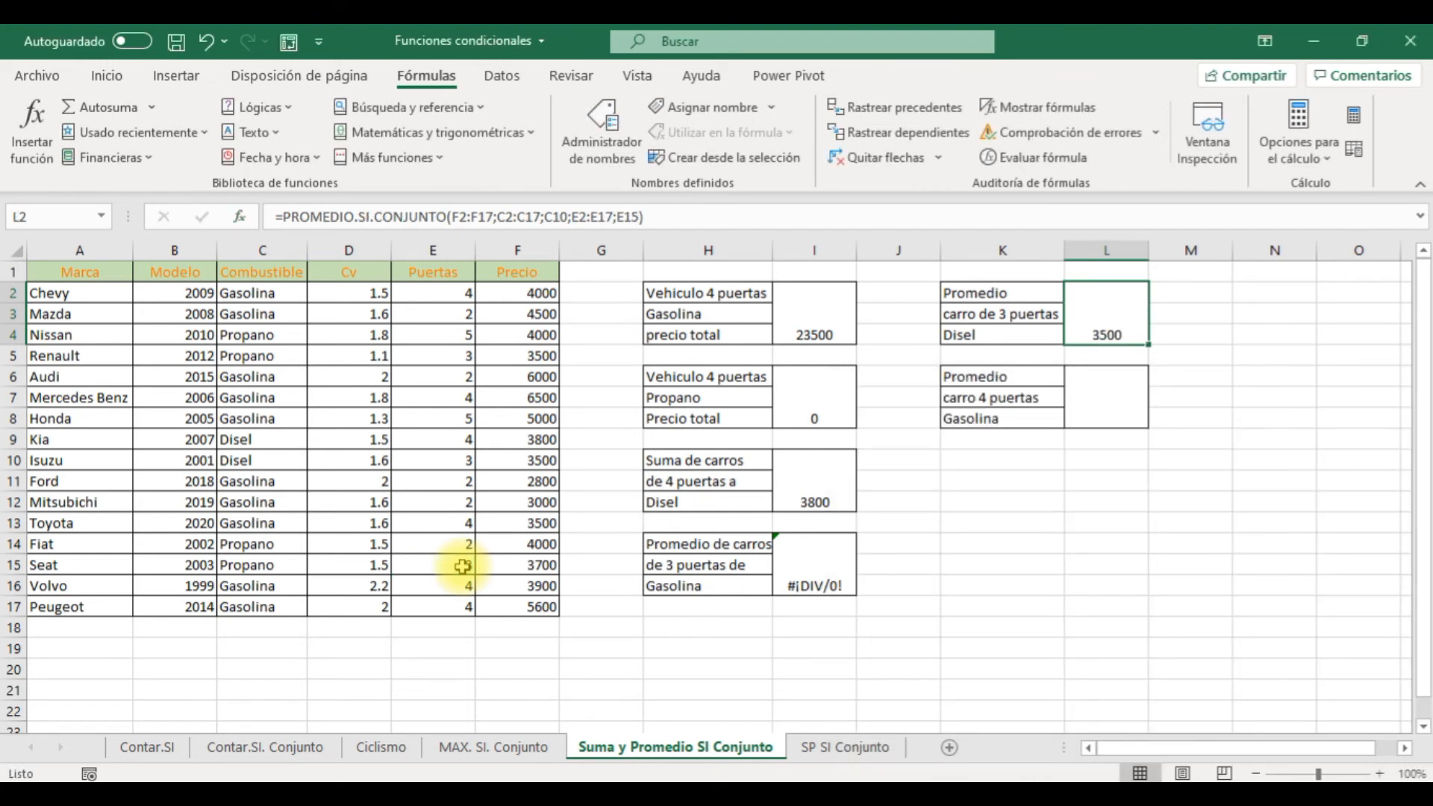
Start PROMEDIO.SI.CONJUNTO in cell L6 for the average price of 4-door Gasolina cars
{"action": "left_click", "coordinate": [1106, 393]}
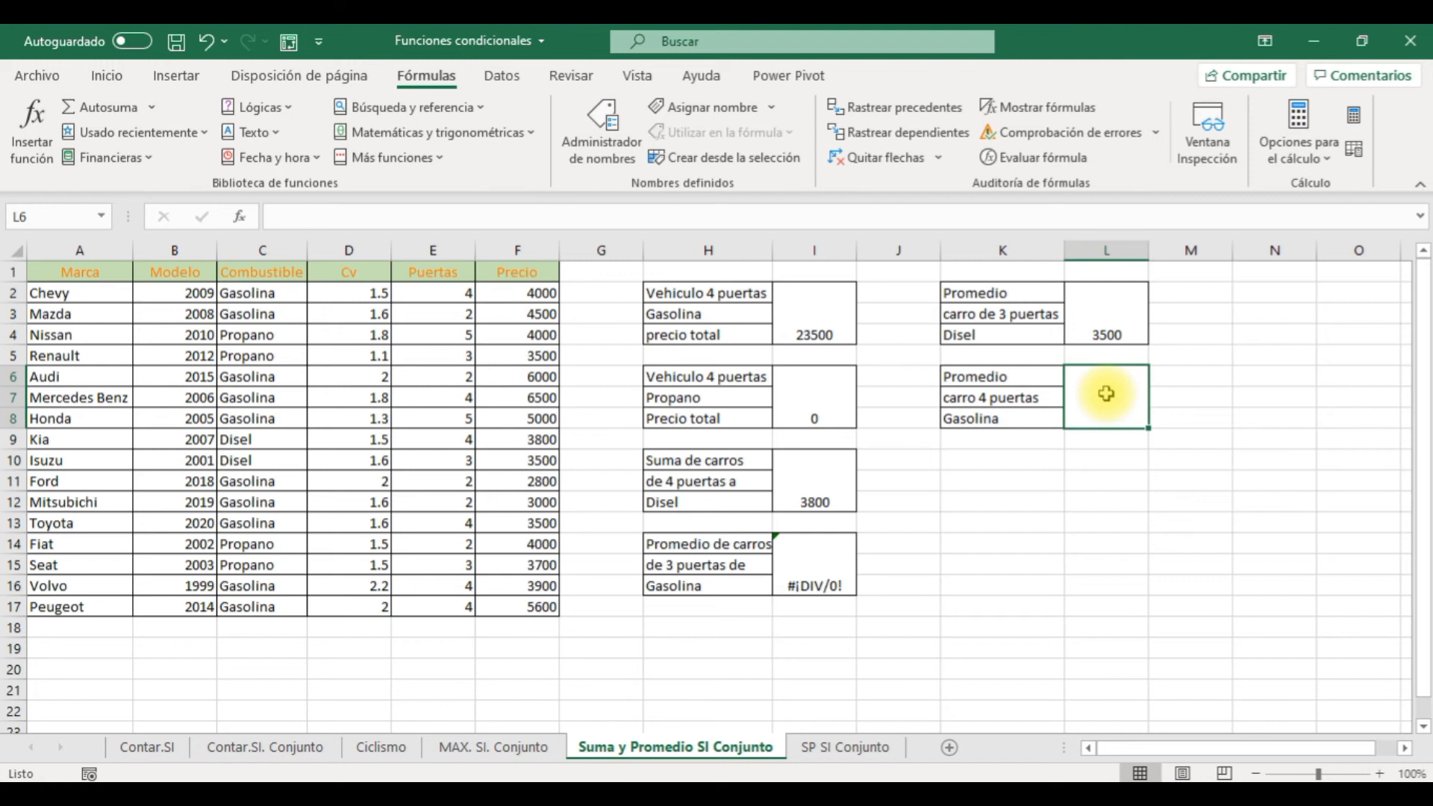
{"action": "left_click", "coordinate": [403, 158]}
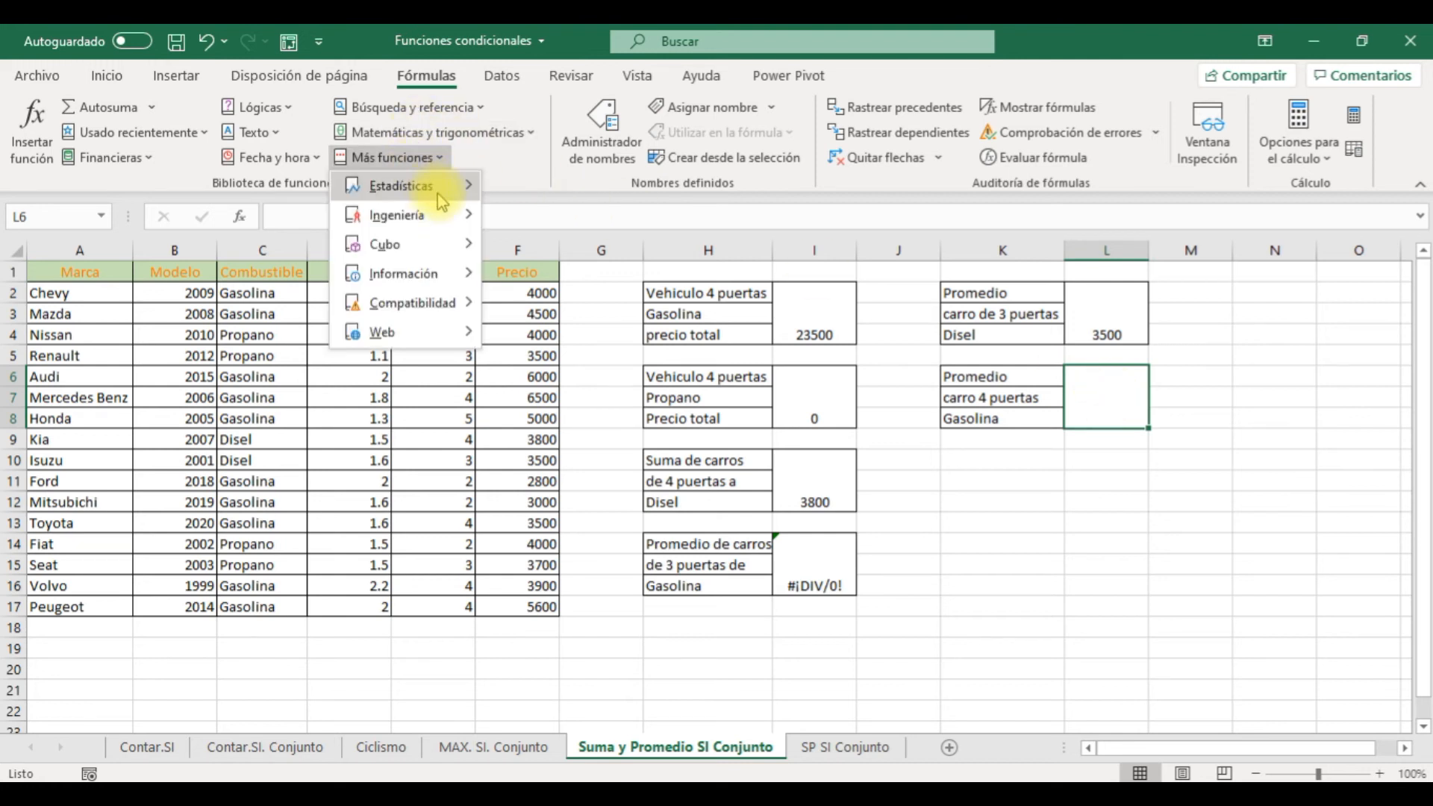
{"action": "mouse_move", "coordinate": [442, 200]}
{"action": "left_click_drag", "start_coordinate": [743, 224], "coordinate": [747, 529]}
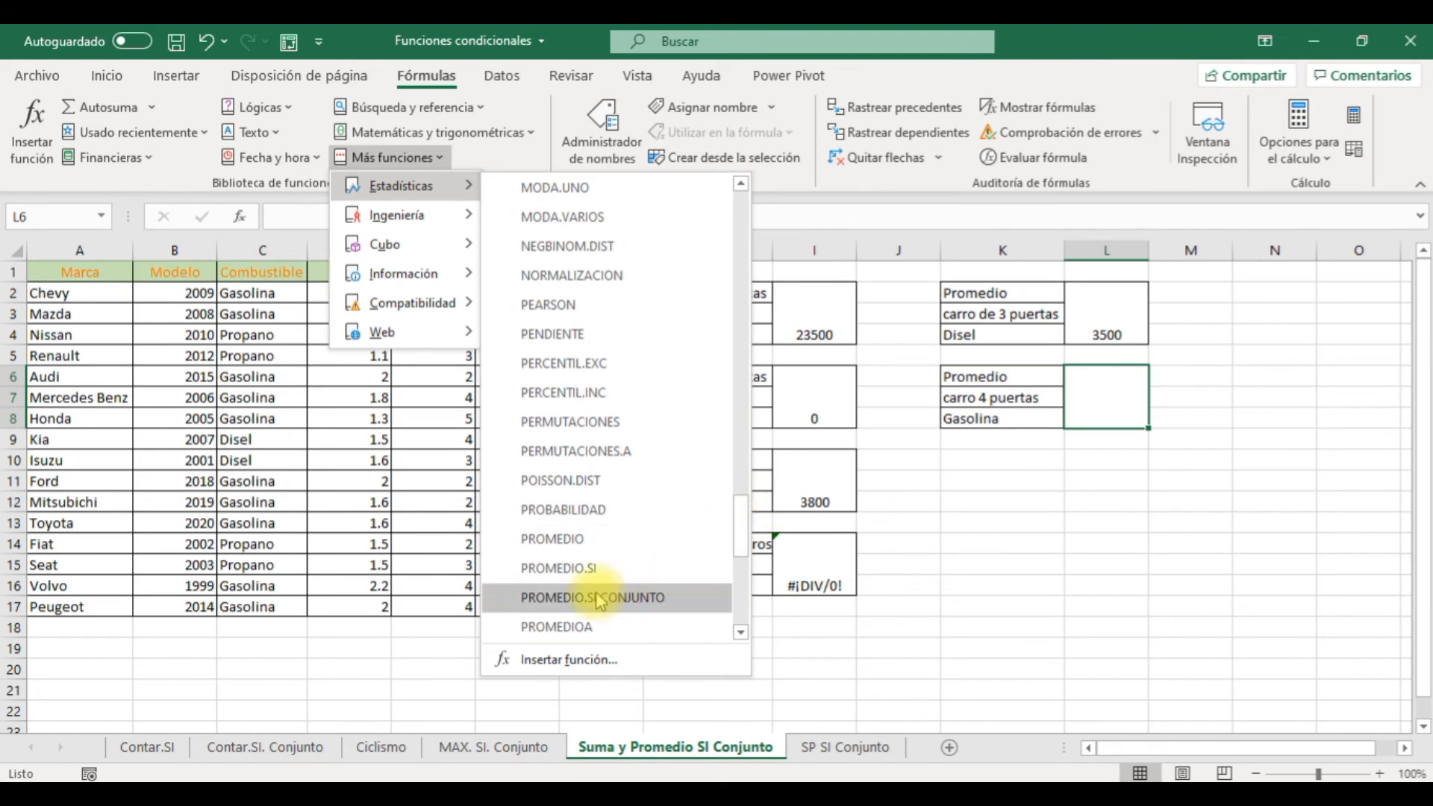
{"action": "left_click", "coordinate": [616, 598]}
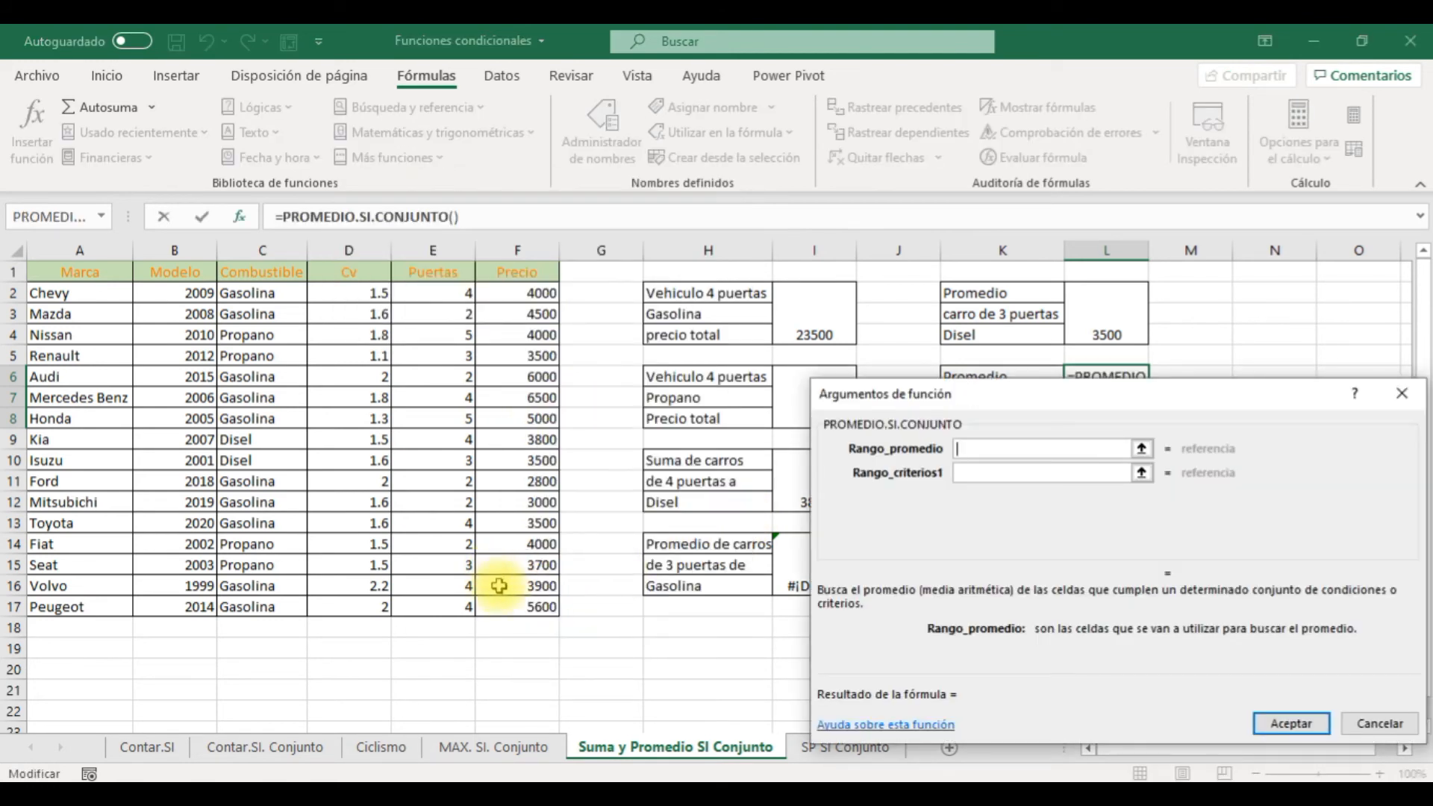
Set the L6 formula's average range to F2:F17 and its first condition to C2:C17 matching cell C8 (Gasolina)
{"action": "left_click_drag", "start_coordinate": [519, 606], "coordinate": [509, 291]}
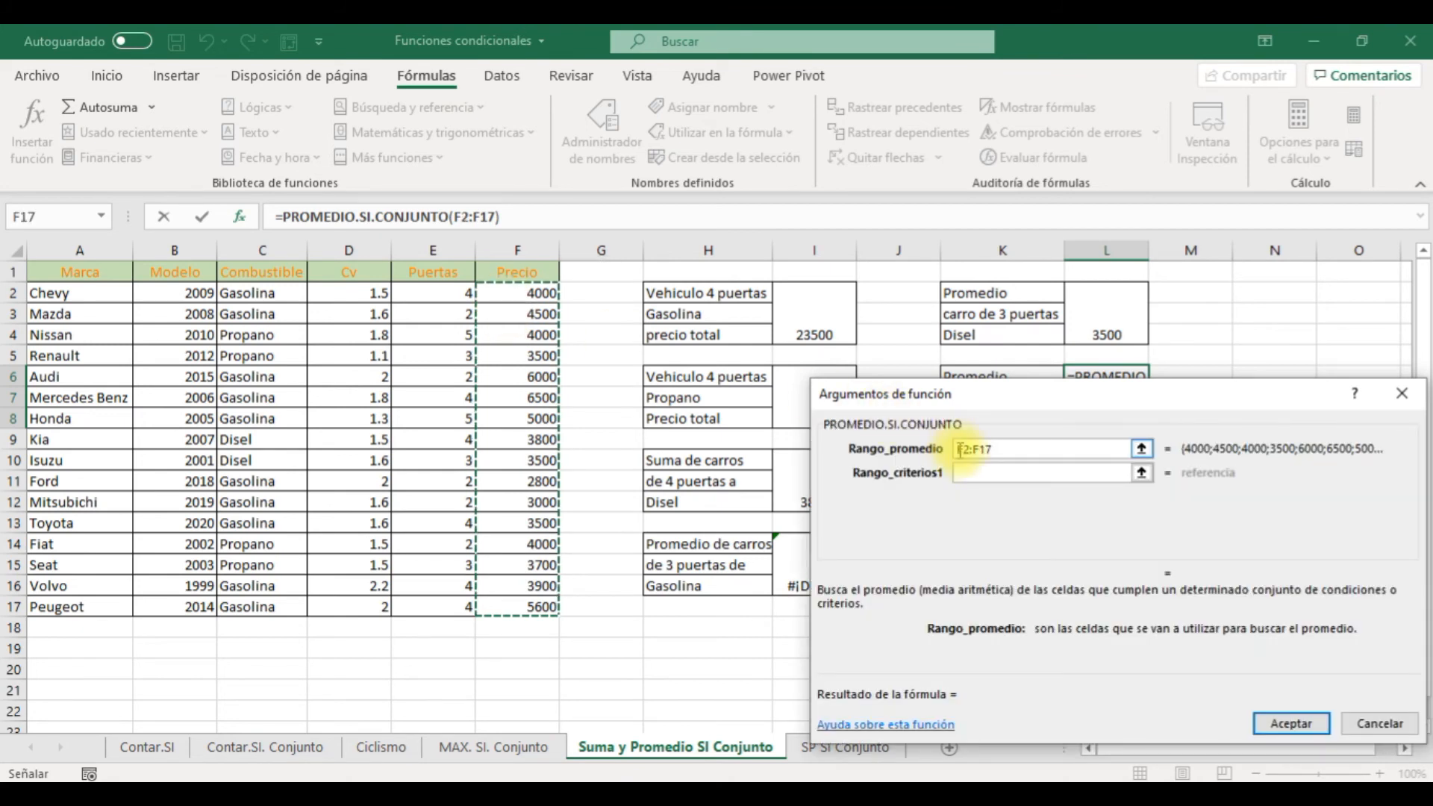
{"action": "left_click", "coordinate": [971, 473]}
{"action": "left_click_drag", "start_coordinate": [281, 601], "coordinate": [271, 291]}
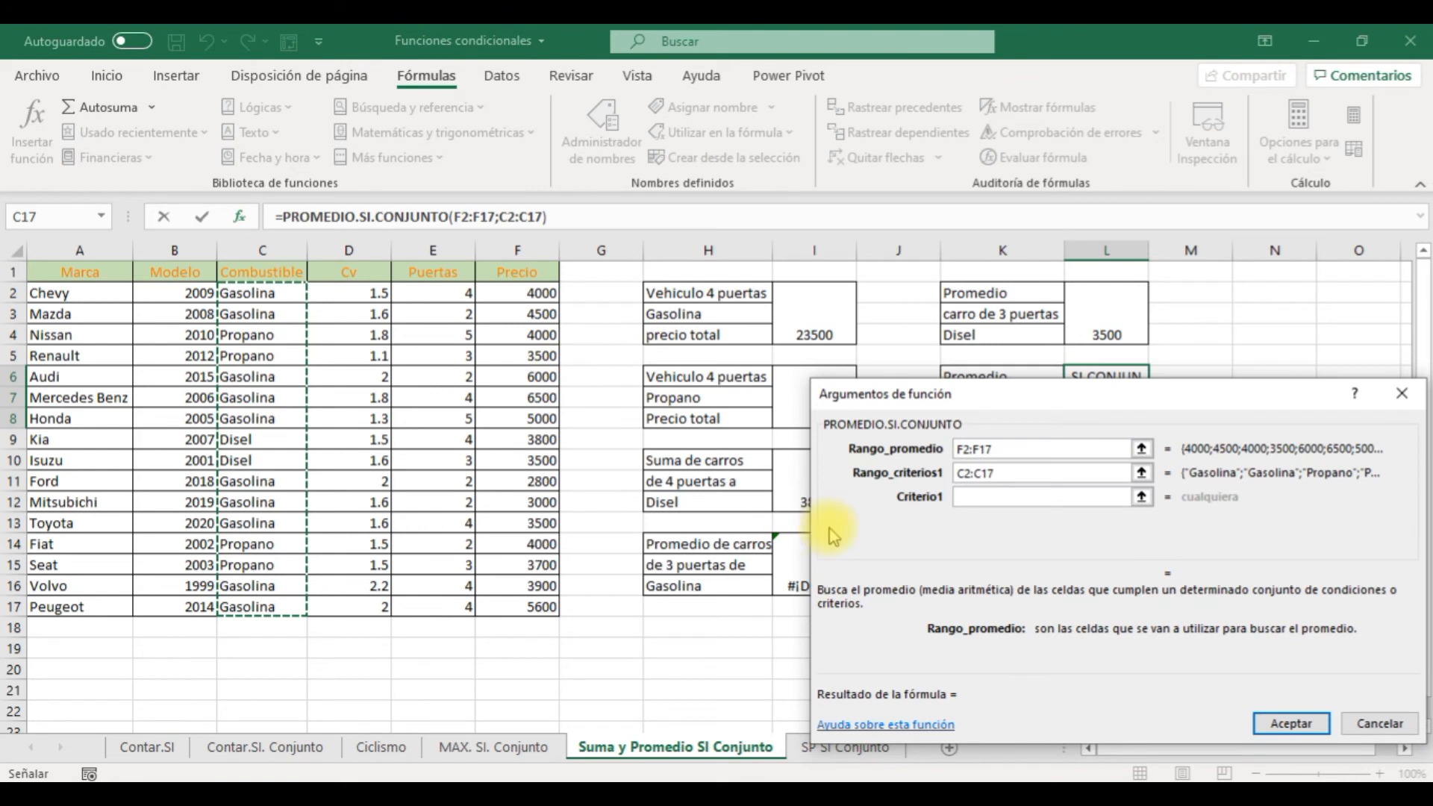
{"action": "left_click", "coordinate": [981, 497]}
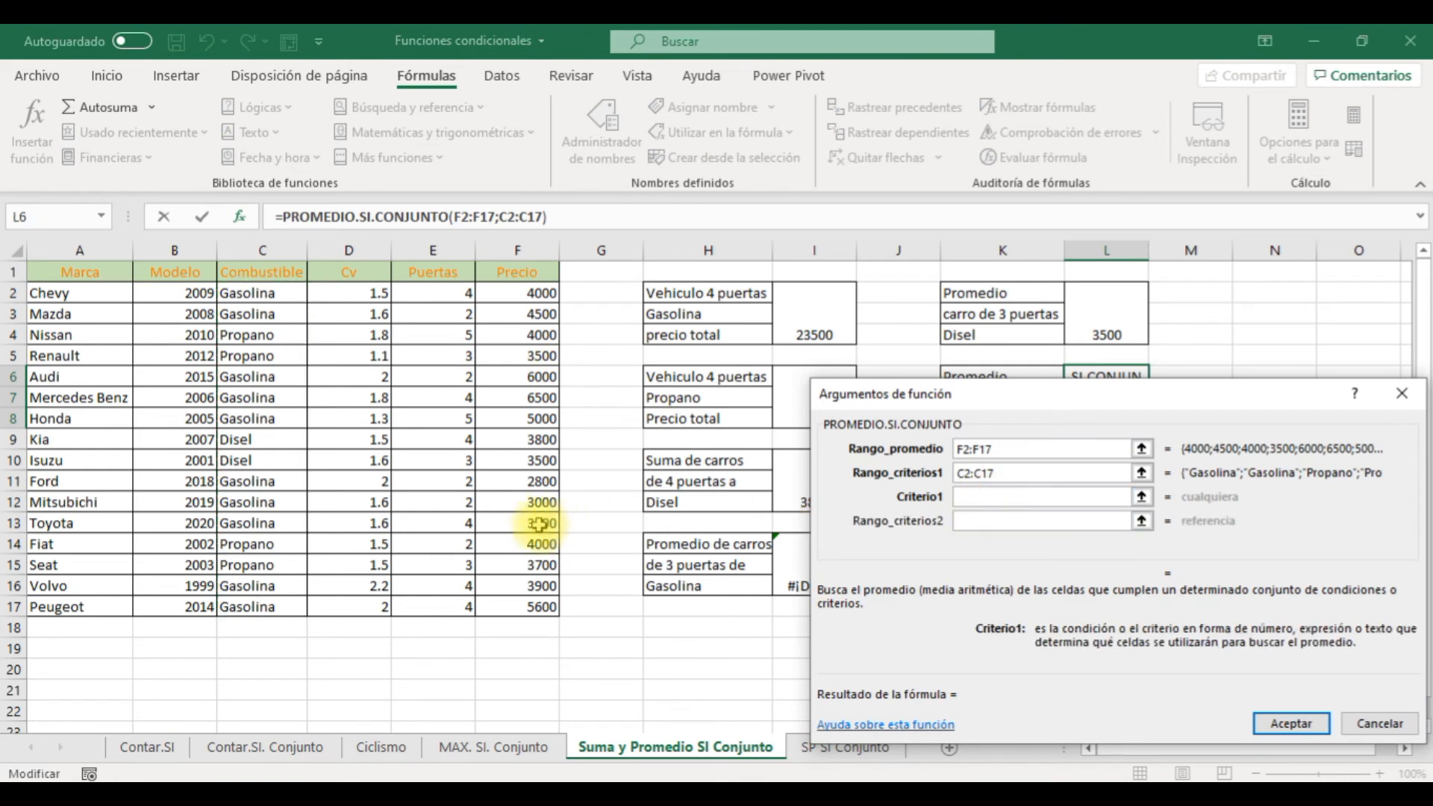
{"action": "left_click_drag", "start_coordinate": [1035, 396], "coordinate": [1040, 429]}
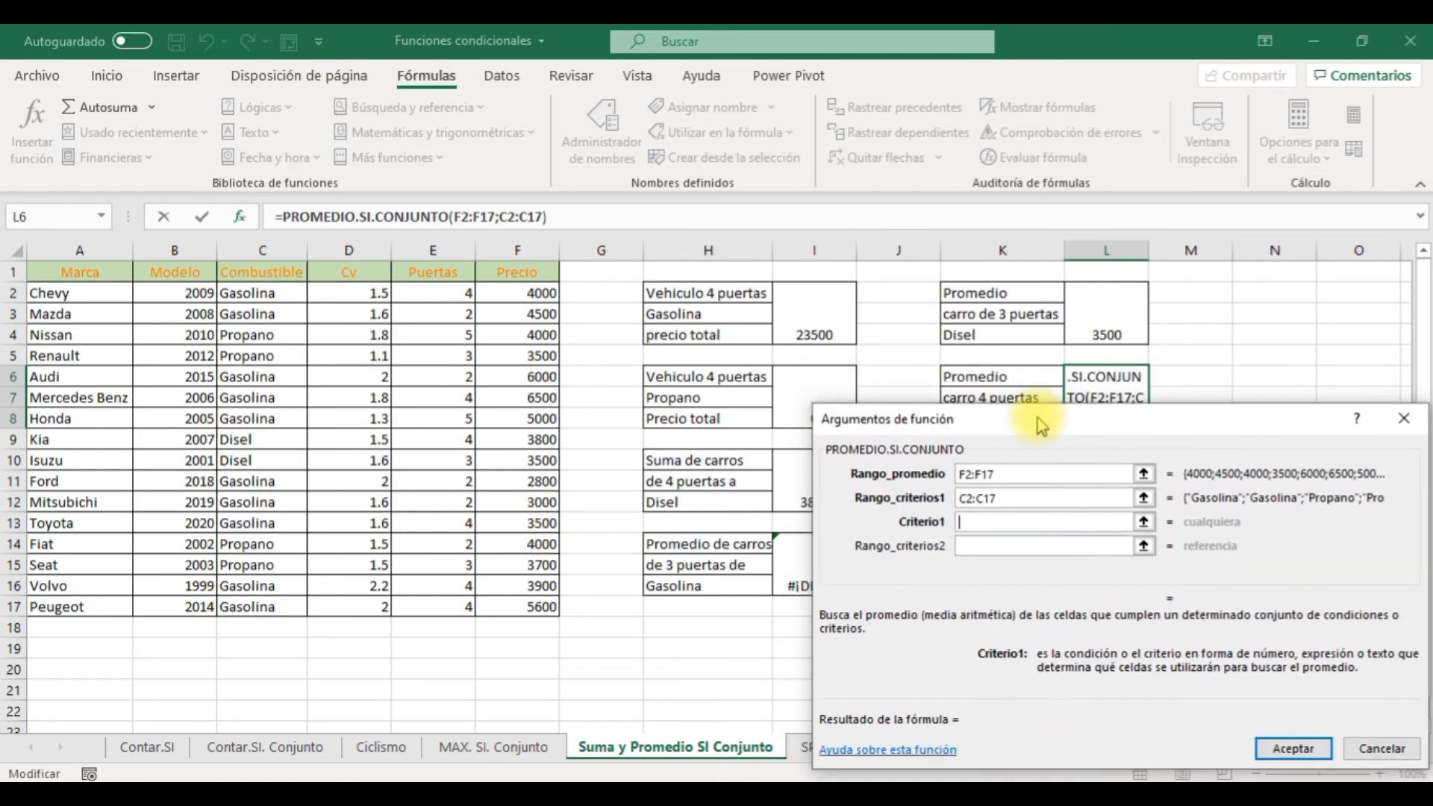
{"action": "left_click", "coordinate": [262, 418]}
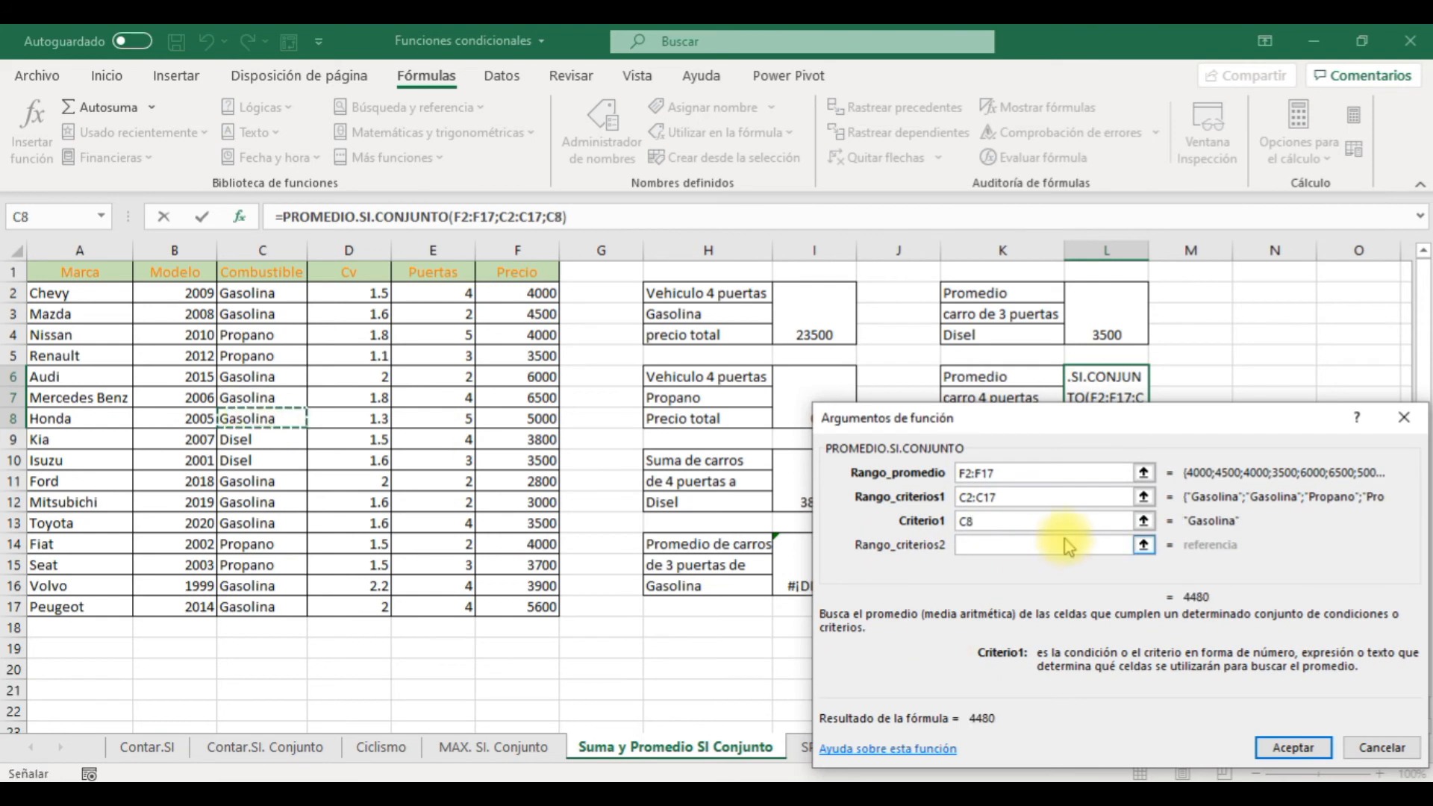
Add the second condition to the L6 formula, range E2:E17 matching cell E2 (4 doors), and accept it
{"action": "left_click", "coordinate": [1016, 544]}
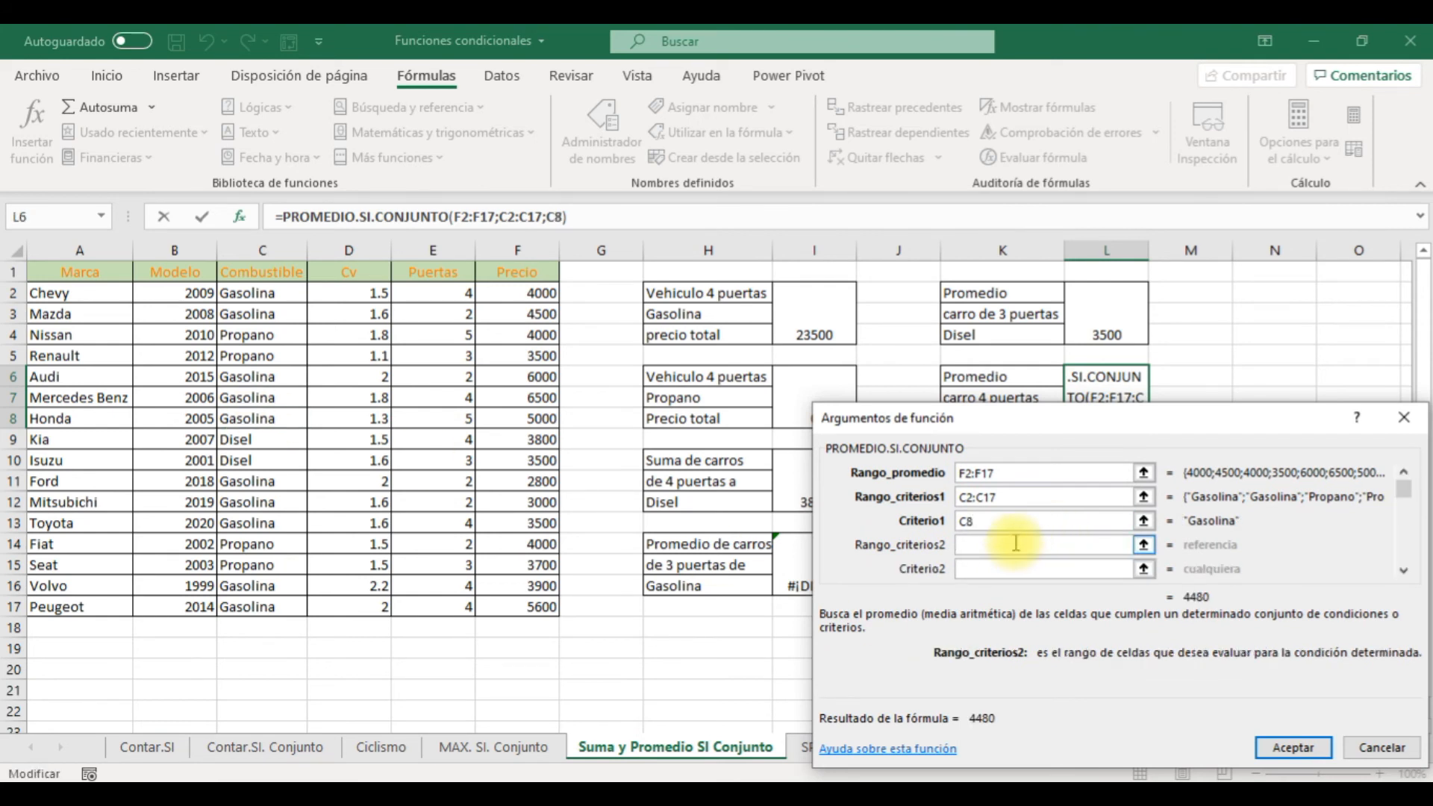
{"action": "left_click_drag", "start_coordinate": [451, 606], "coordinate": [432, 293]}
{"action": "mouse_move", "coordinate": [1149, 436]}
{"action": "left_mouse_down"}
{"action": "mouse_move", "coordinate": [1142, 524]}
{"action": "mouse_move", "coordinate": [1165, 436]}
{"action": "left_mouse_up"}
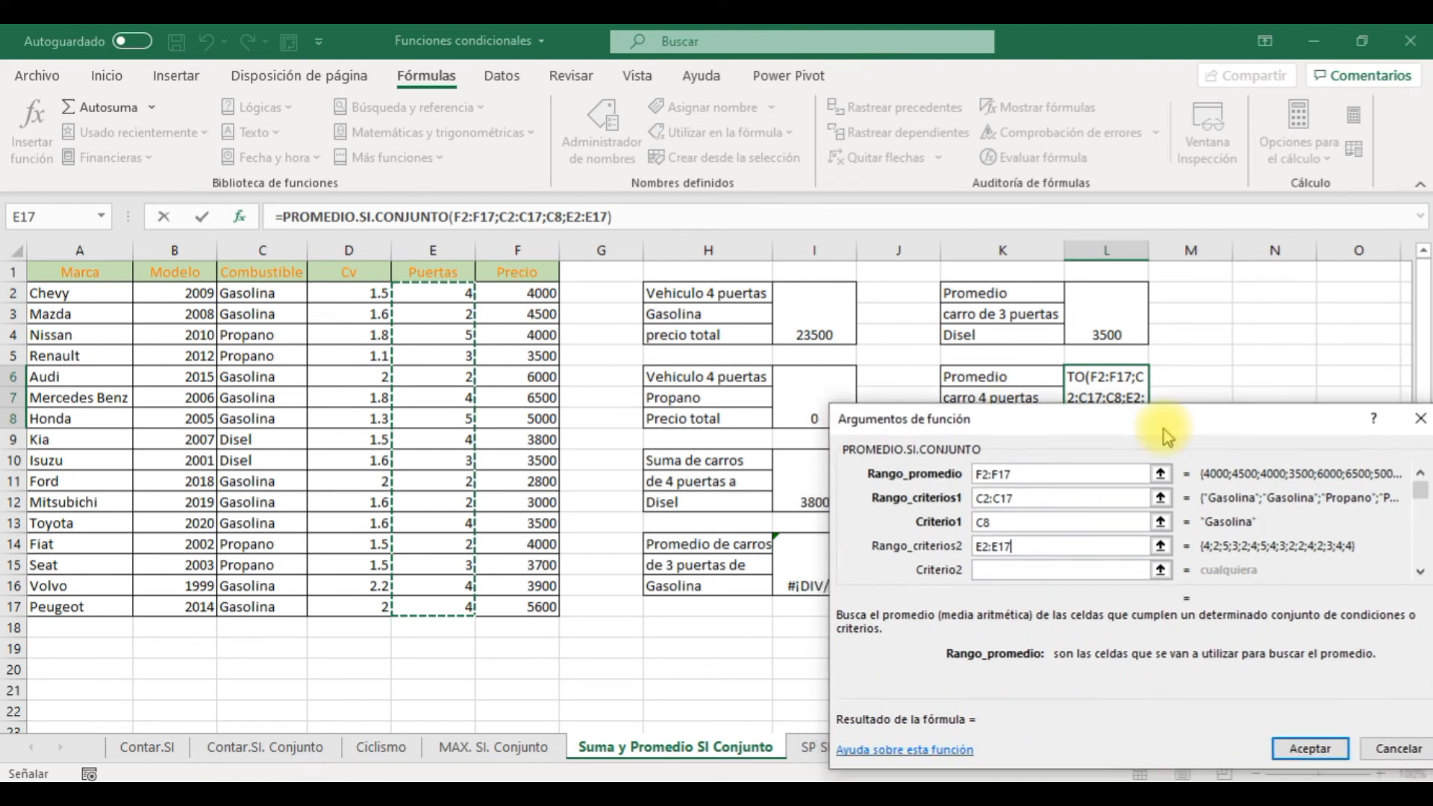
{"action": "left_click", "coordinate": [1037, 569]}
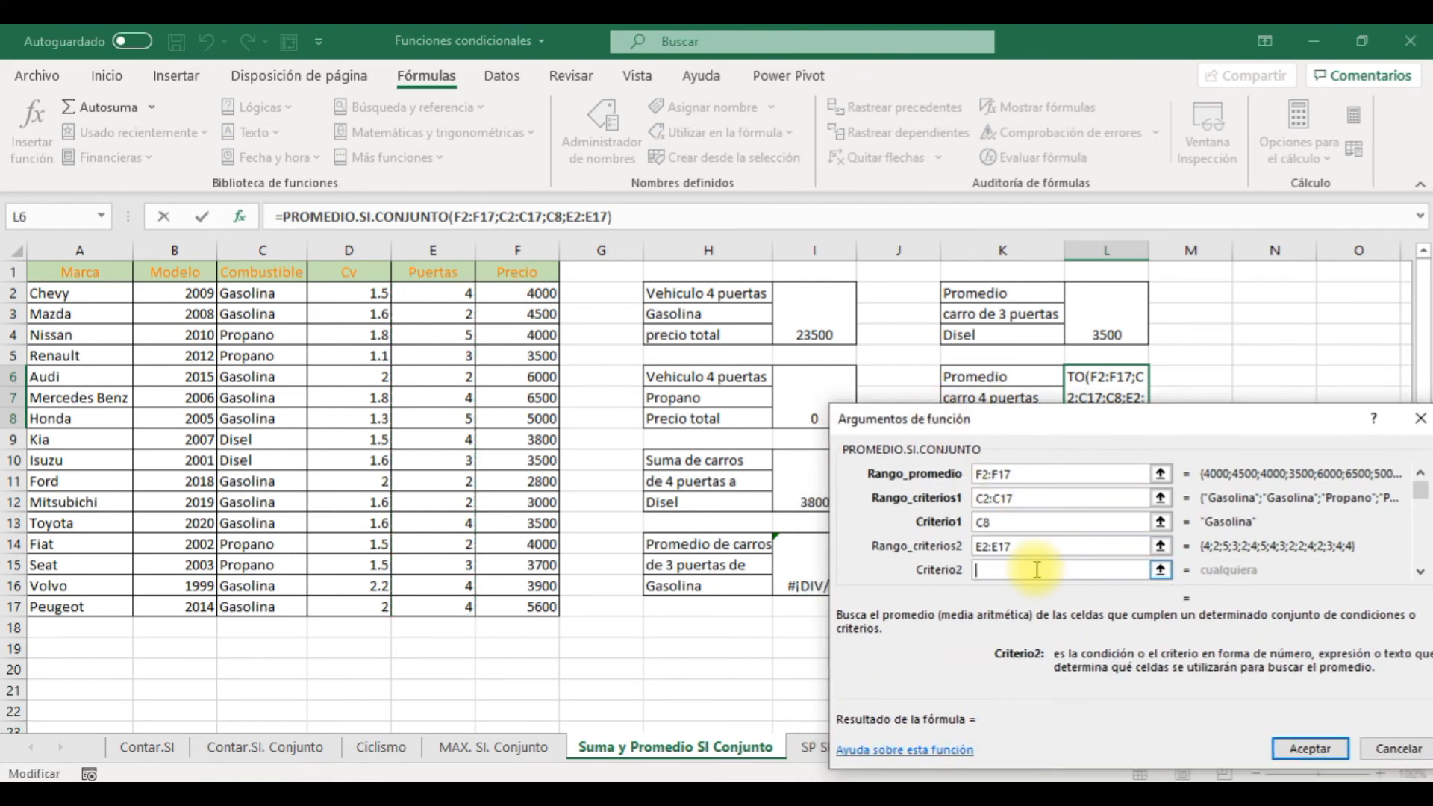
{"action": "left_click", "coordinate": [455, 291]}
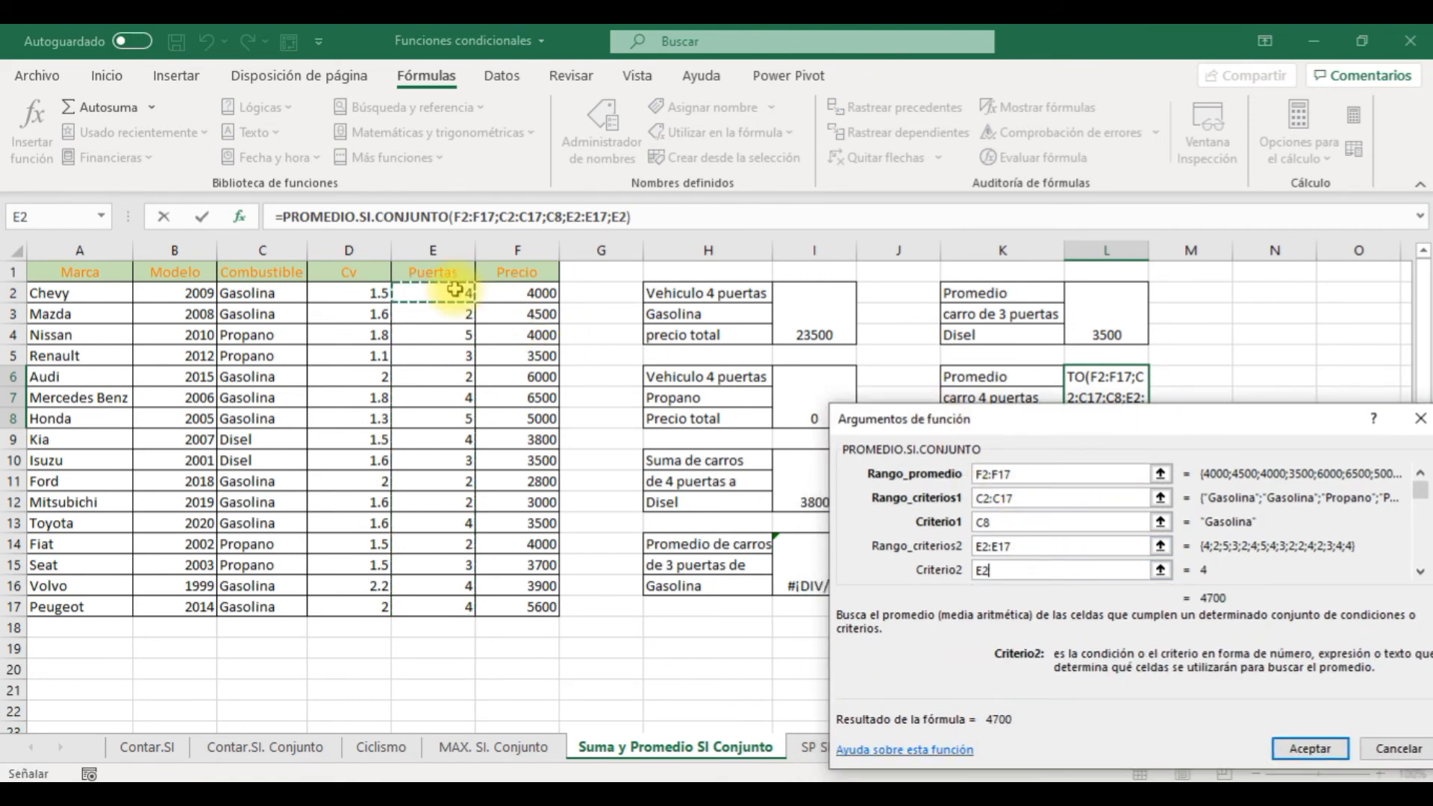
{"action": "key", "text": "Return"}
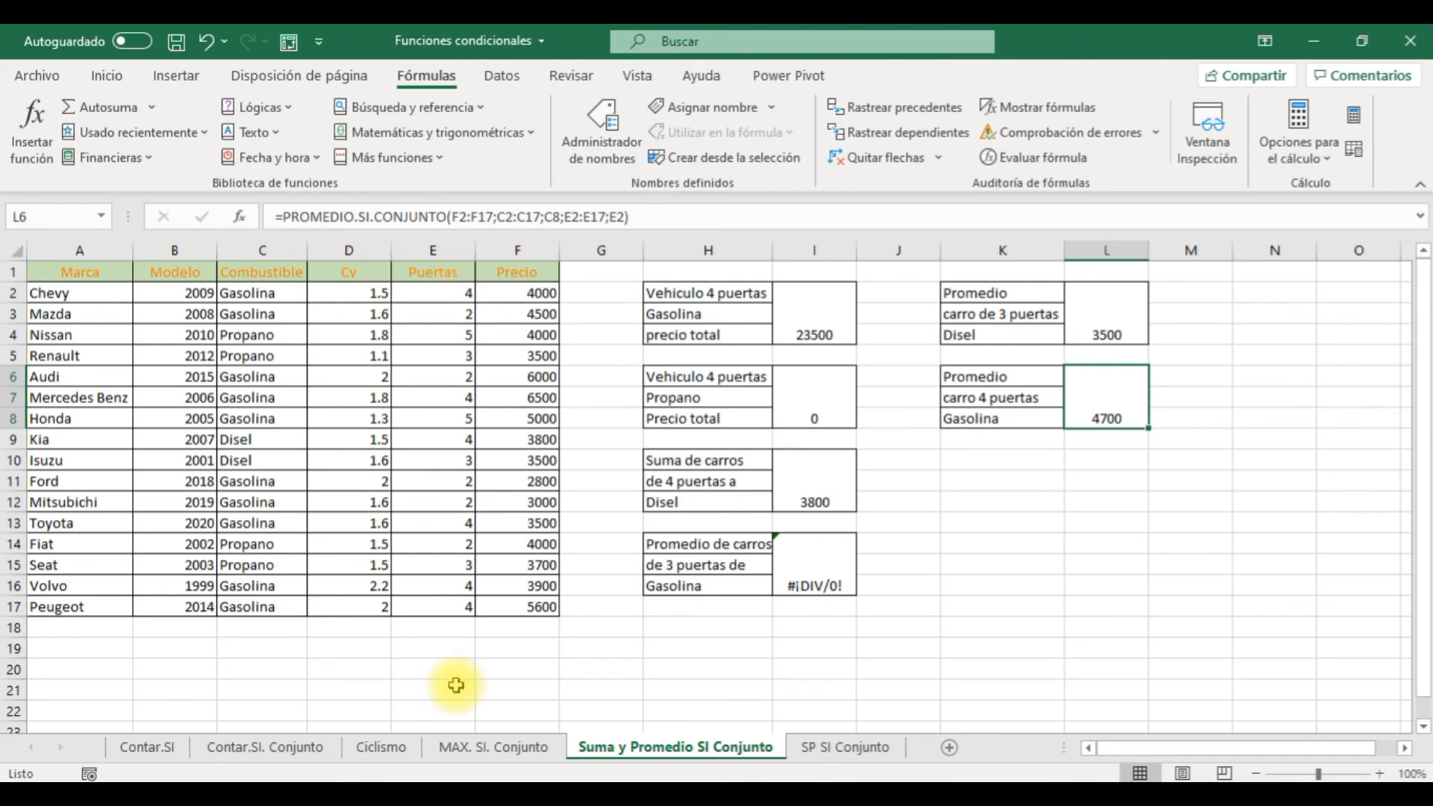
Go to the SP SI Conjunto sheet and select cell H2 for the first 2018 seller average
{"action": "left_click", "coordinate": [873, 750]}
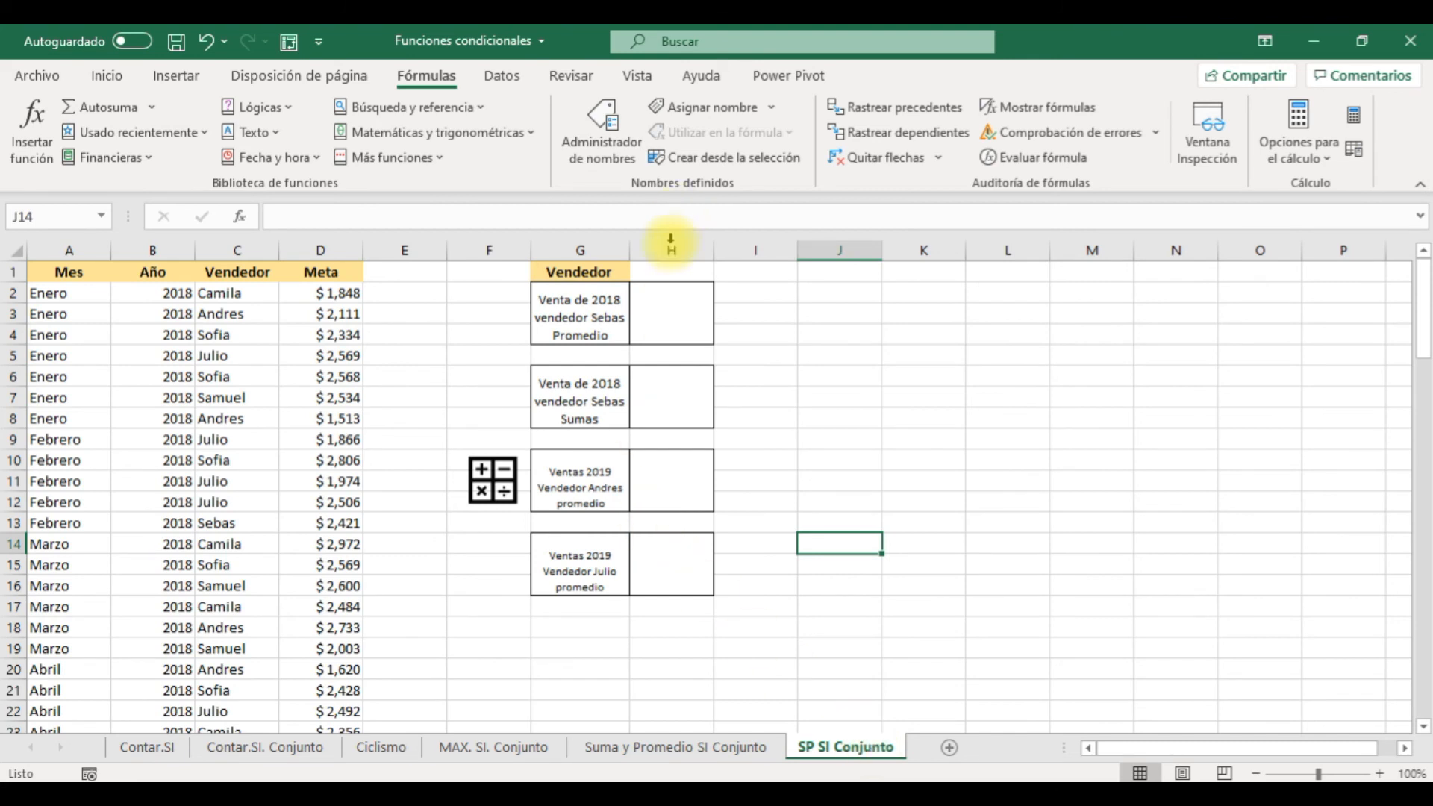
{"action": "left_click", "coordinate": [658, 318]}
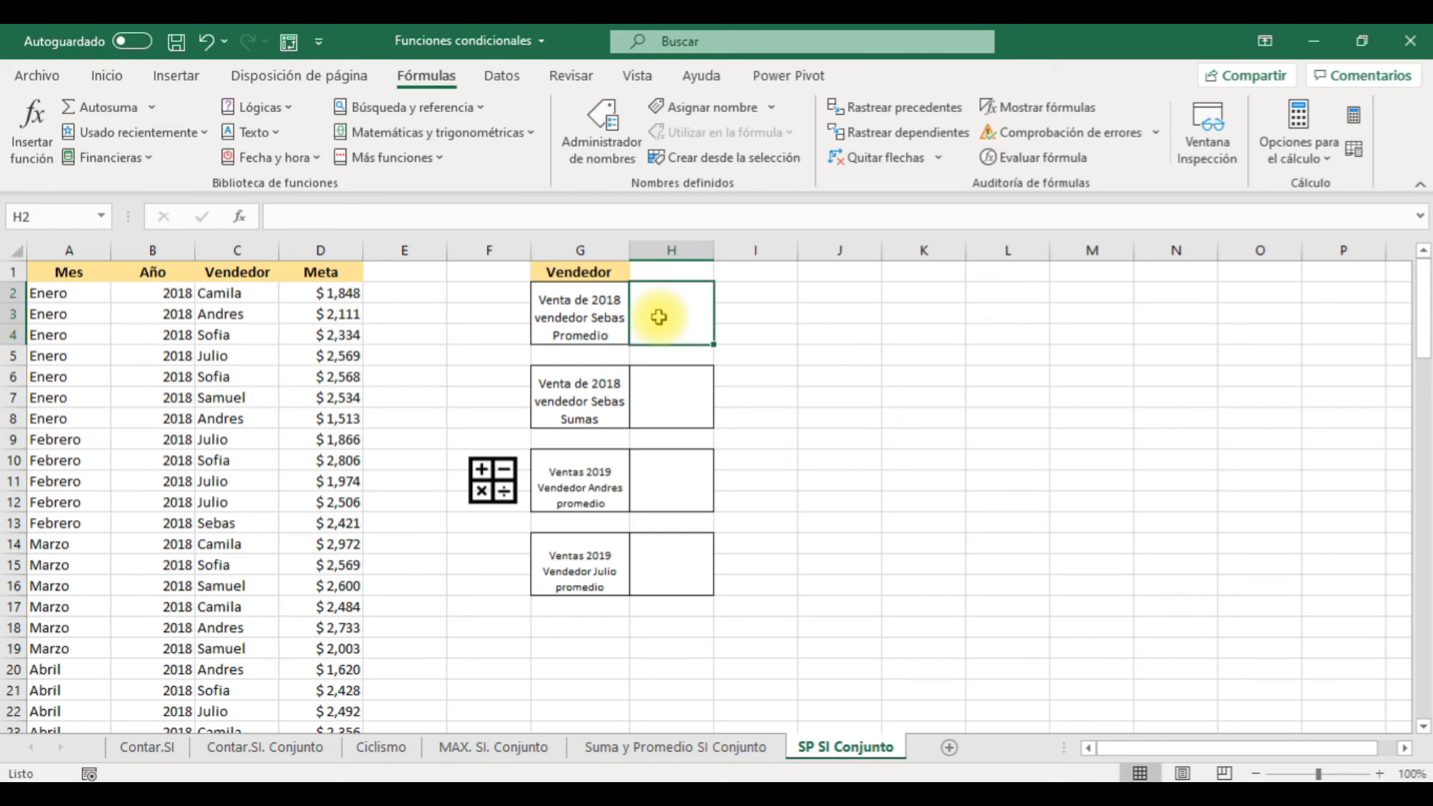
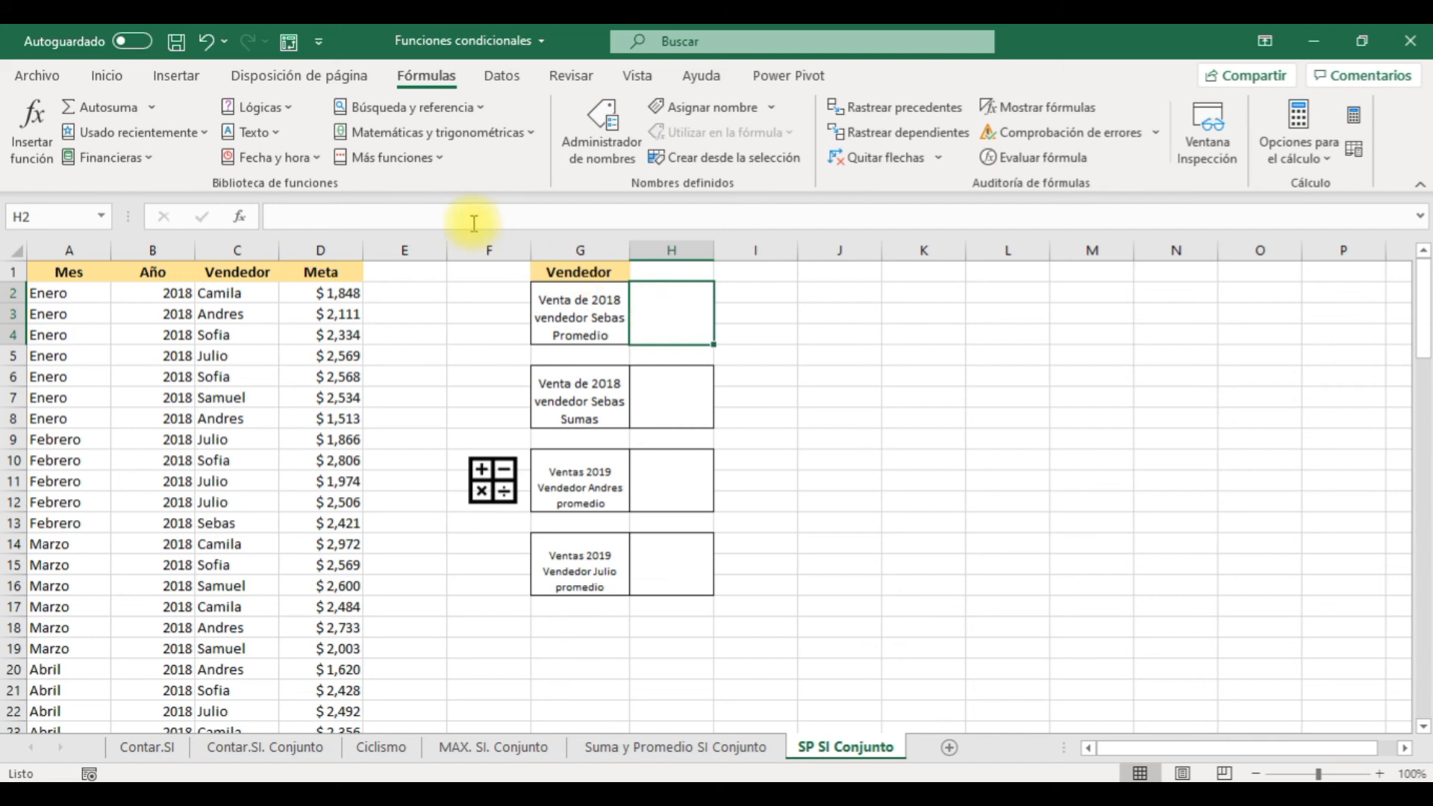
{"action": "left_click", "coordinate": [480, 134]}
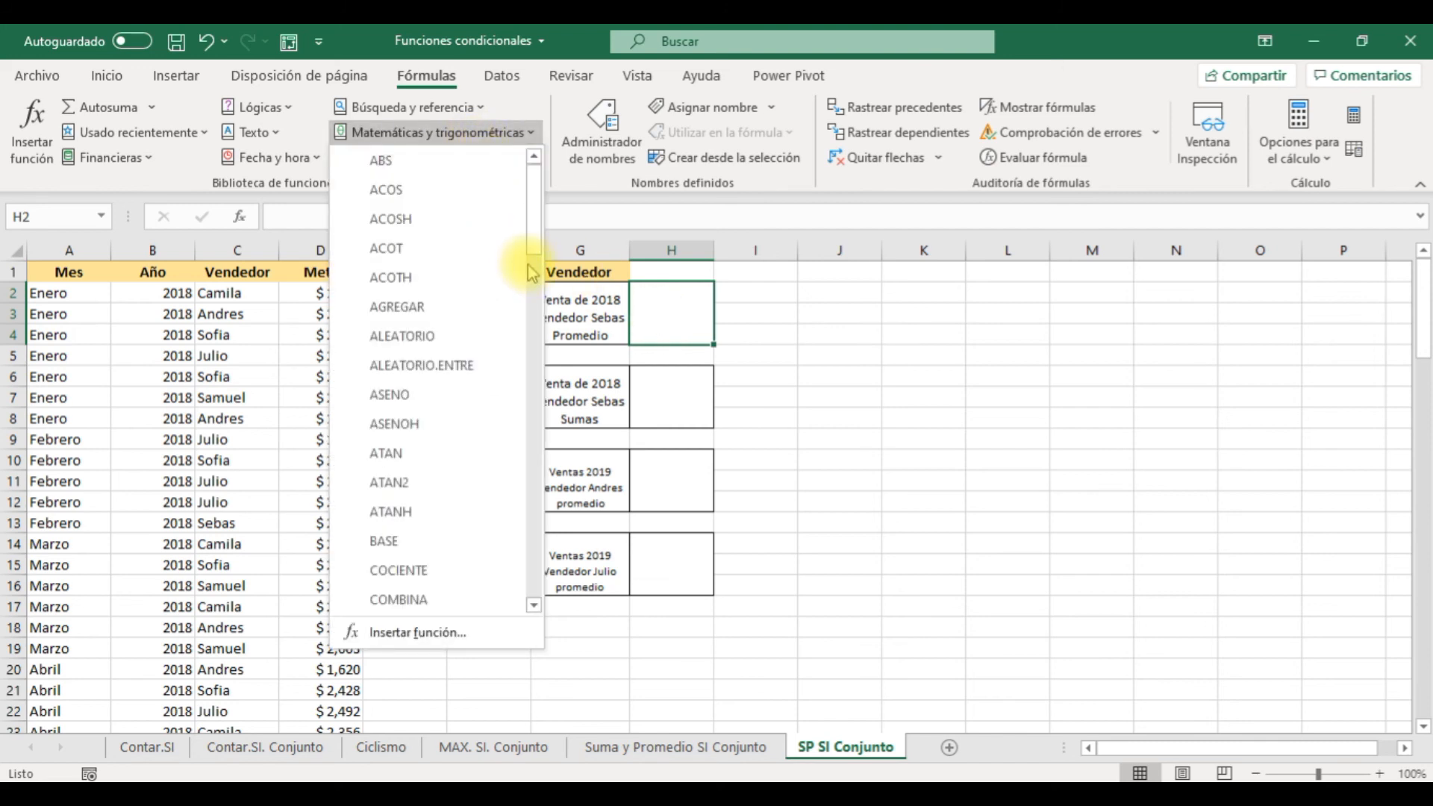
{"action": "left_click_drag", "start_coordinate": [530, 224], "coordinate": [563, 544]}
{"action": "left_click", "coordinate": [473, 537]}
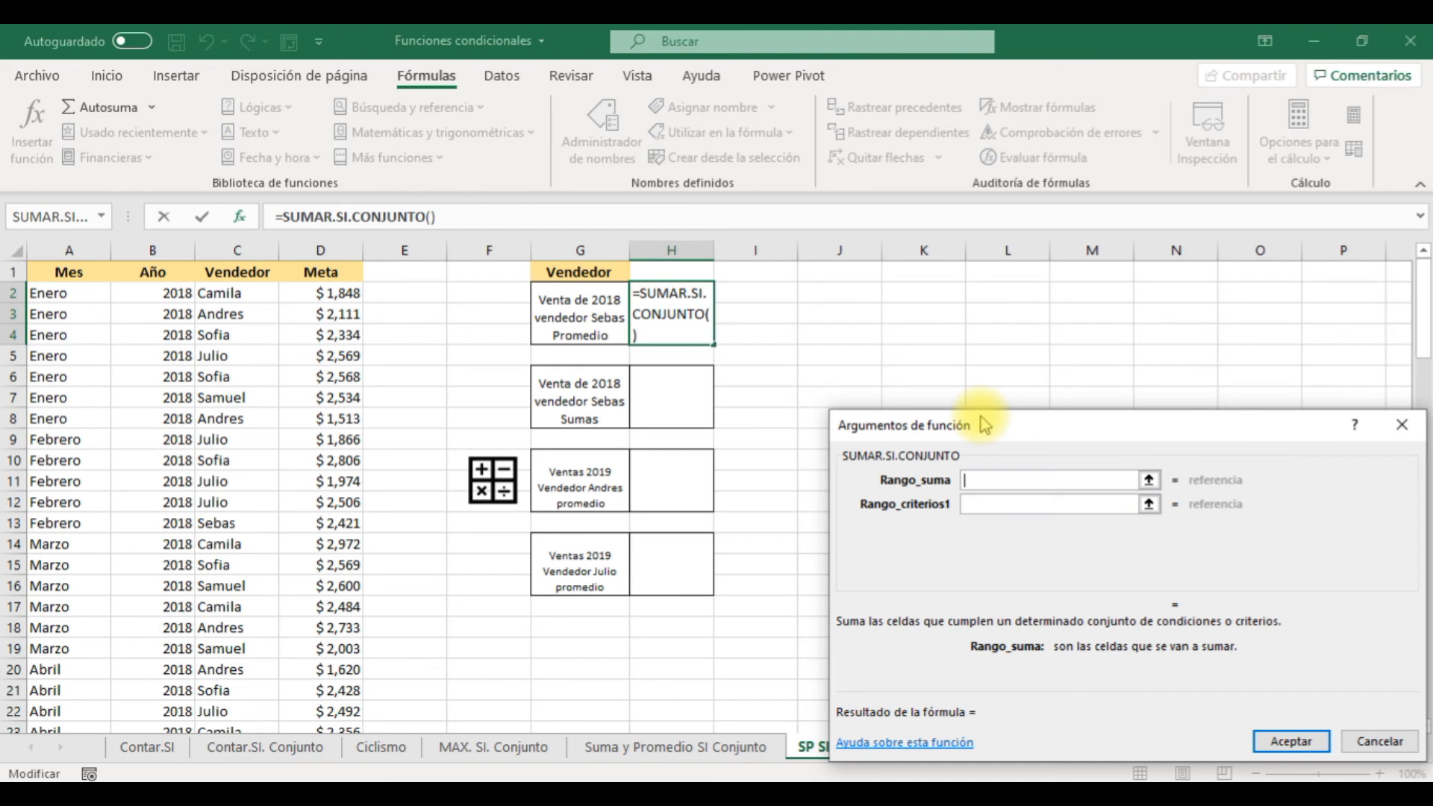
{"action": "left_click_drag", "start_coordinate": [983, 424], "coordinate": [897, 352]}
{"action": "left_click", "coordinate": [1322, 361]}
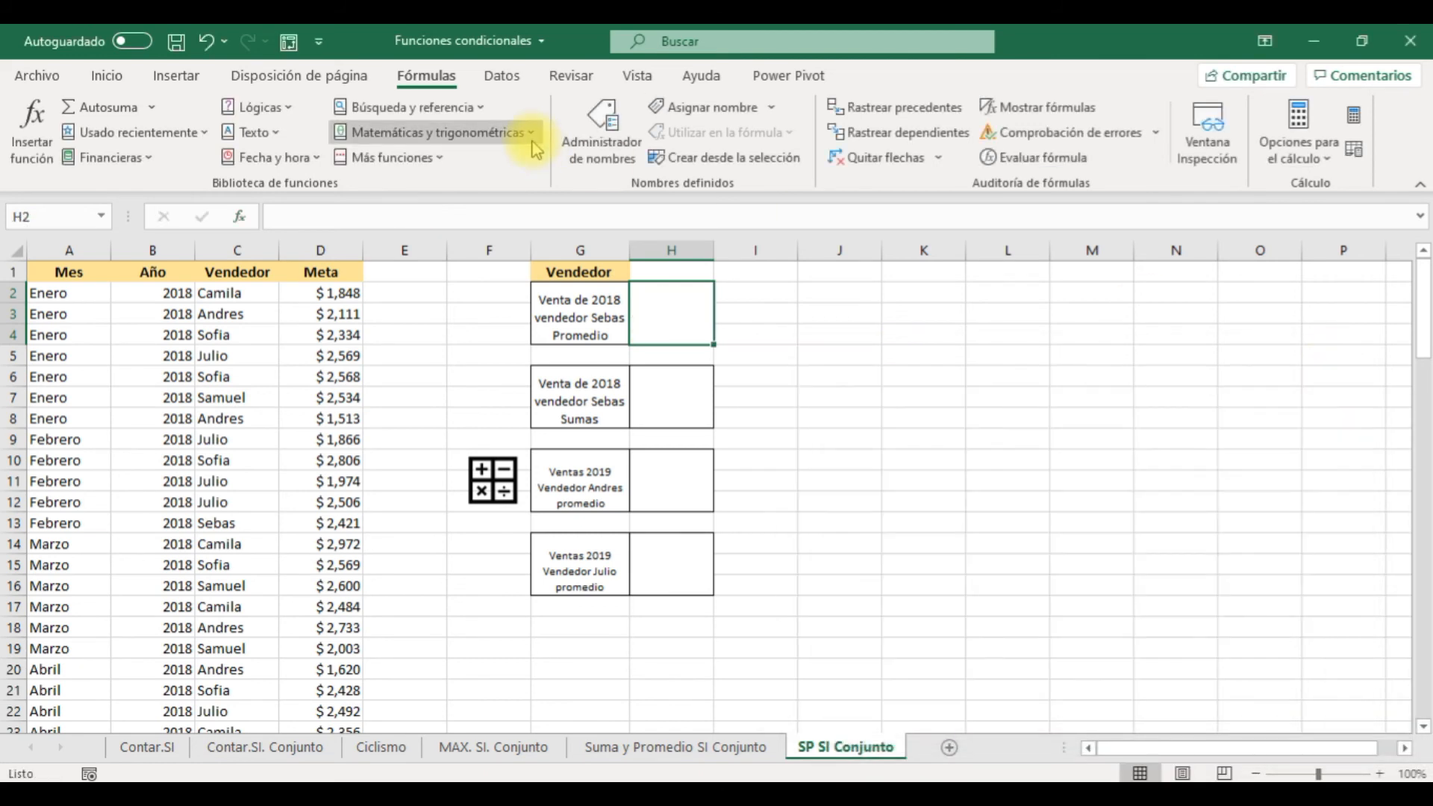
Start PROMEDIO.SI.CONJUNTO in cell H2 for the seller's 2018 sales average
{"action": "left_click", "coordinate": [439, 155]}
{"action": "mouse_move", "coordinate": [441, 186]}
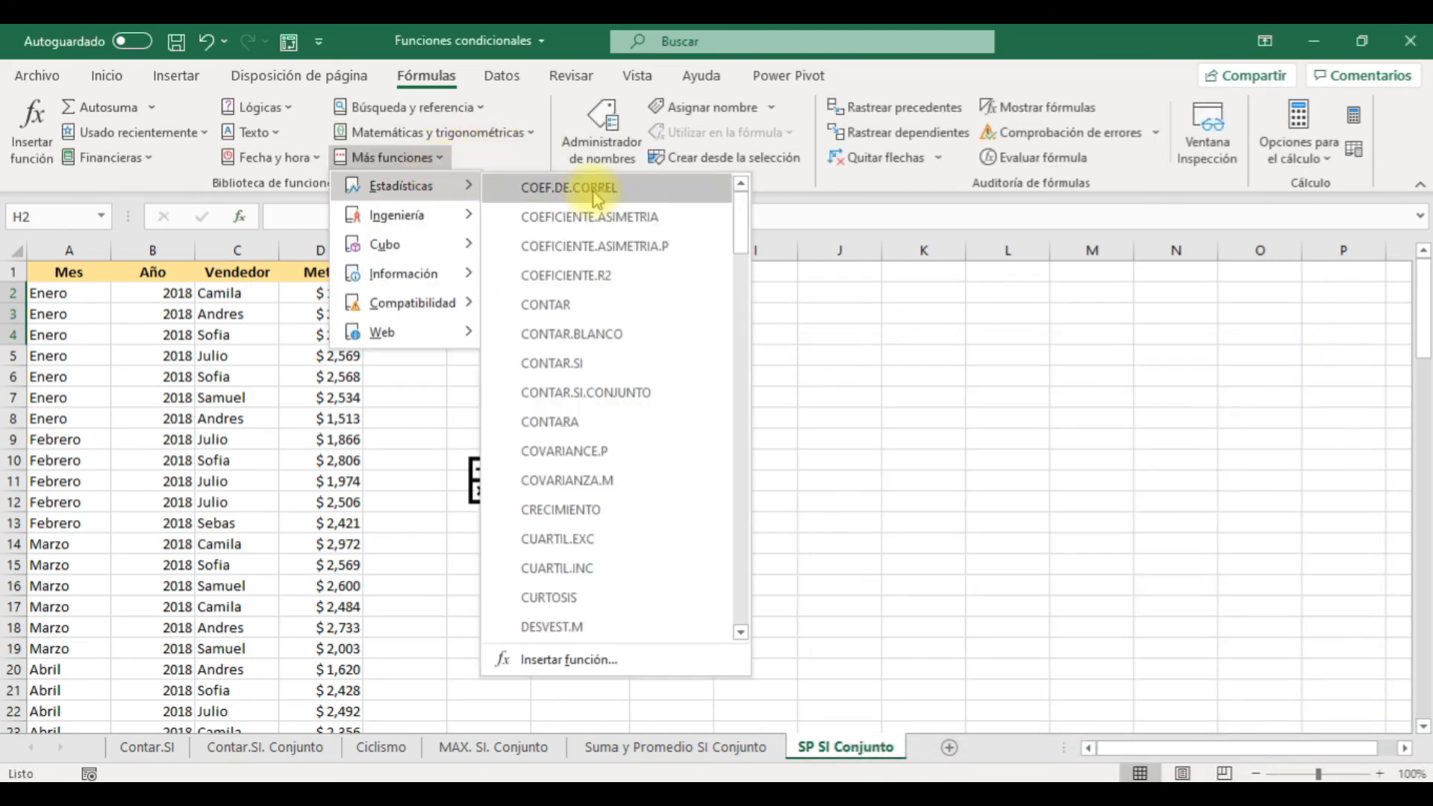
{"action": "left_click_drag", "start_coordinate": [741, 224], "coordinate": [761, 559]}
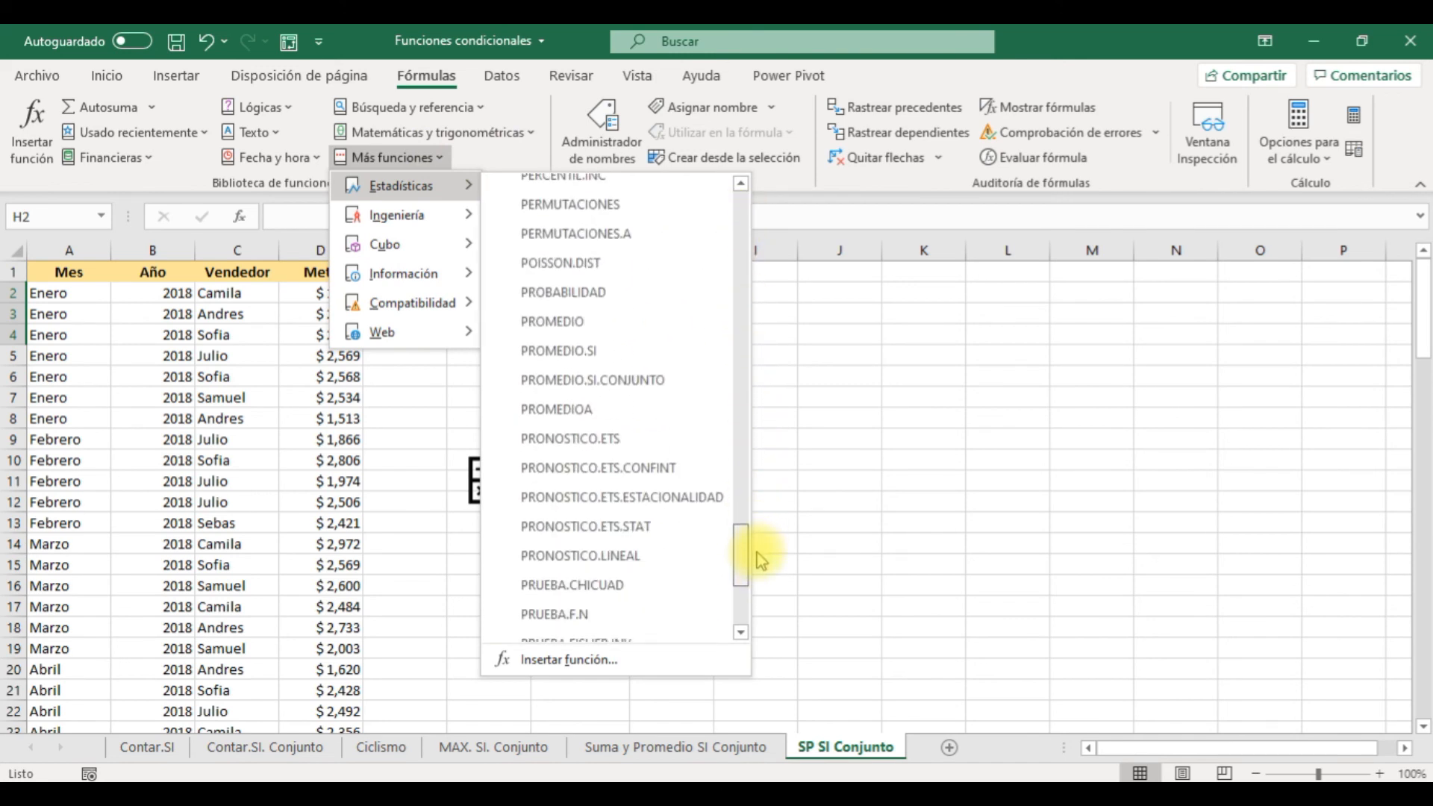
{"action": "left_click", "coordinate": [671, 380]}
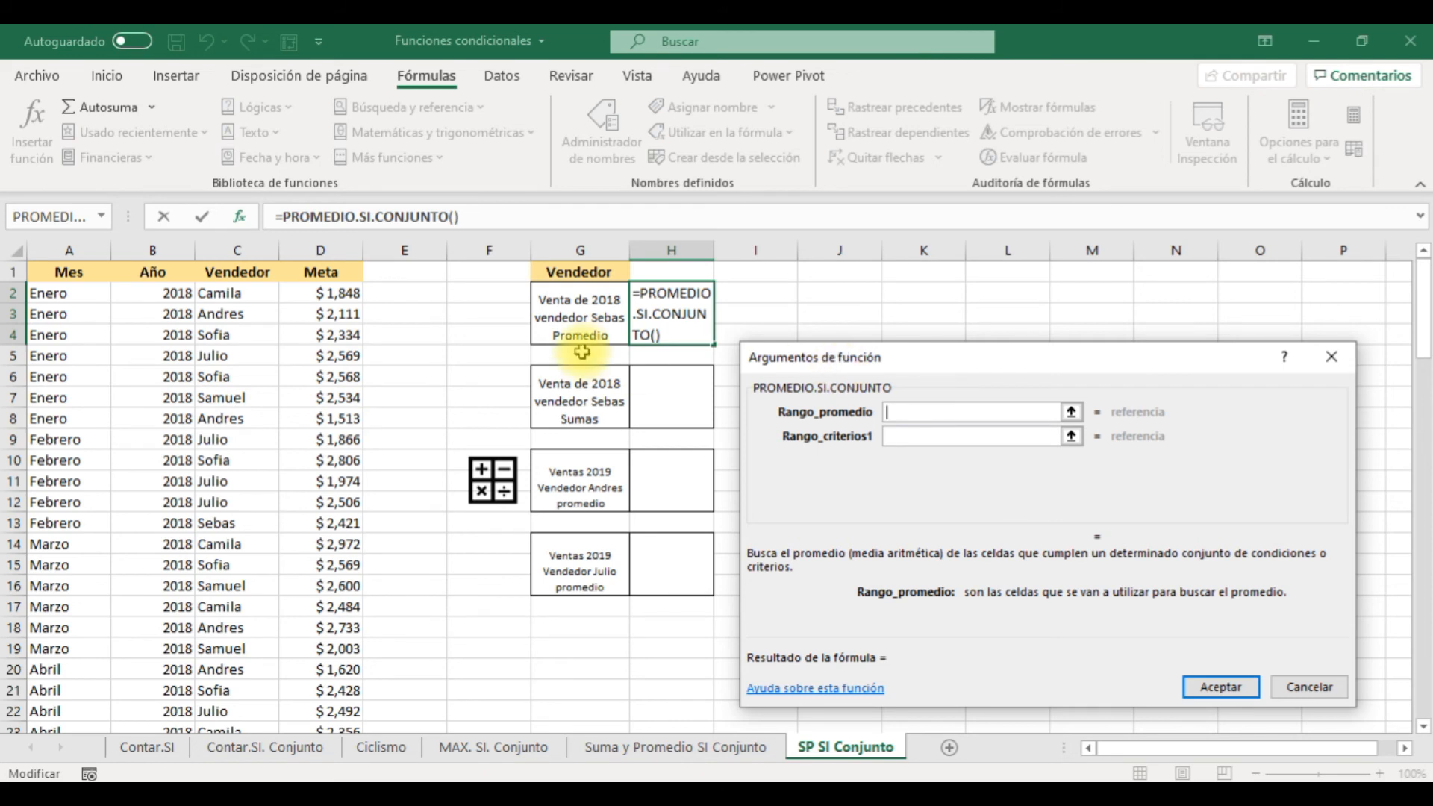
Set the H2 formula's average range to D2:D100 and its first condition to C2:C100 matching the seller in cell C13
{"action": "left_click_drag", "start_coordinate": [342, 292], "coordinate": [332, 691]}
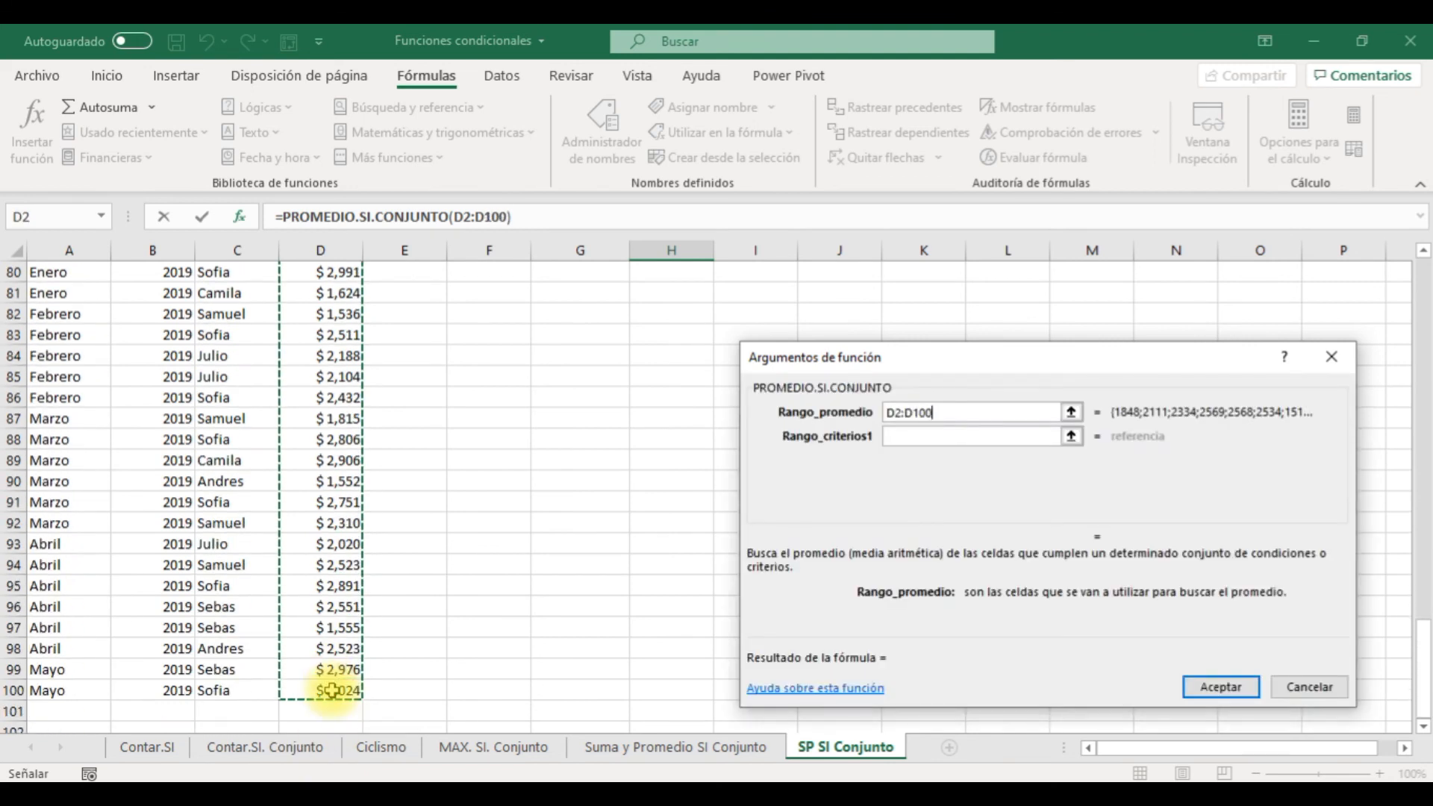
{"action": "left_click", "coordinate": [900, 435]}
{"action": "left_click_drag", "start_coordinate": [228, 689], "coordinate": [215, 294]}
{"action": "left_click", "coordinate": [903, 463]}
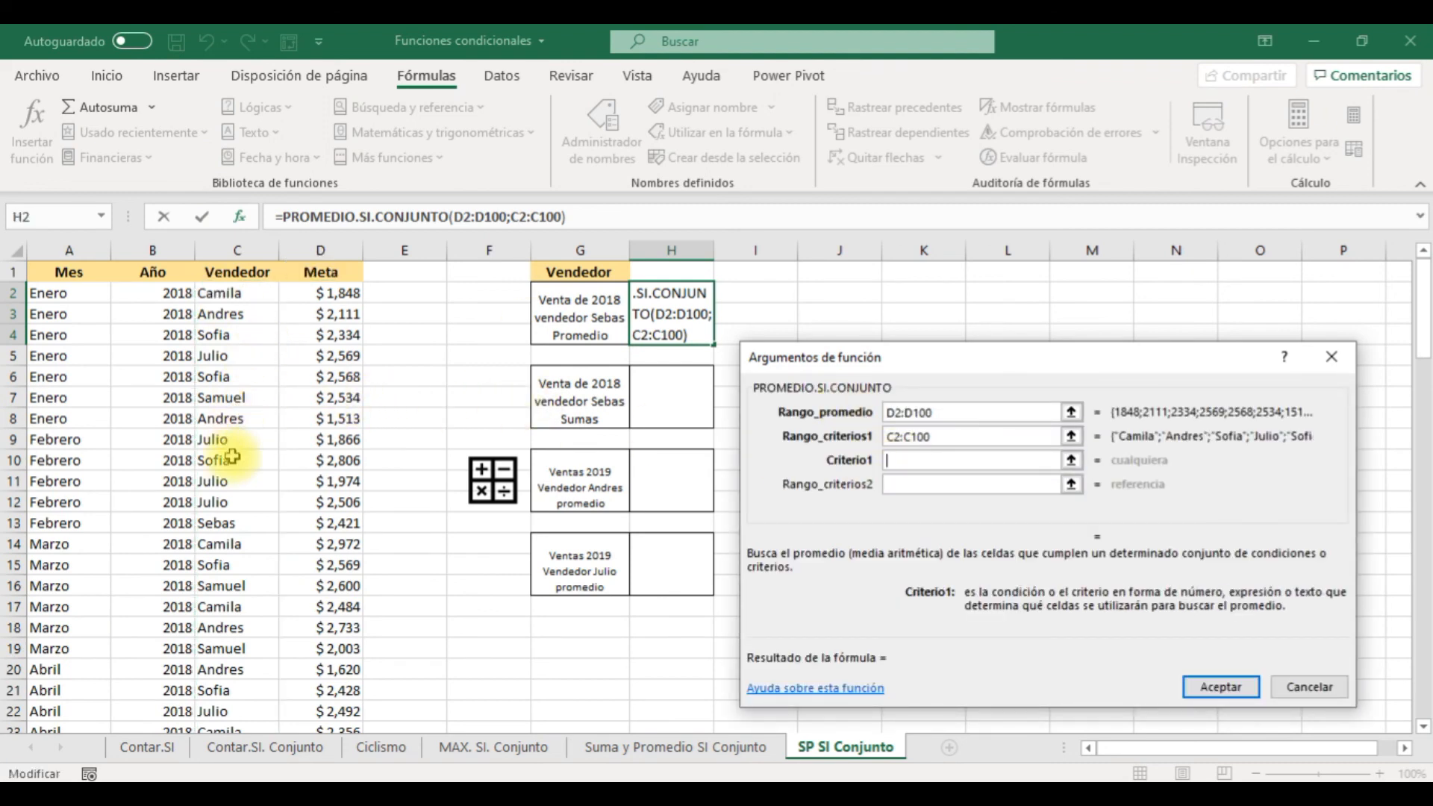
{"action": "left_click", "coordinate": [225, 524]}
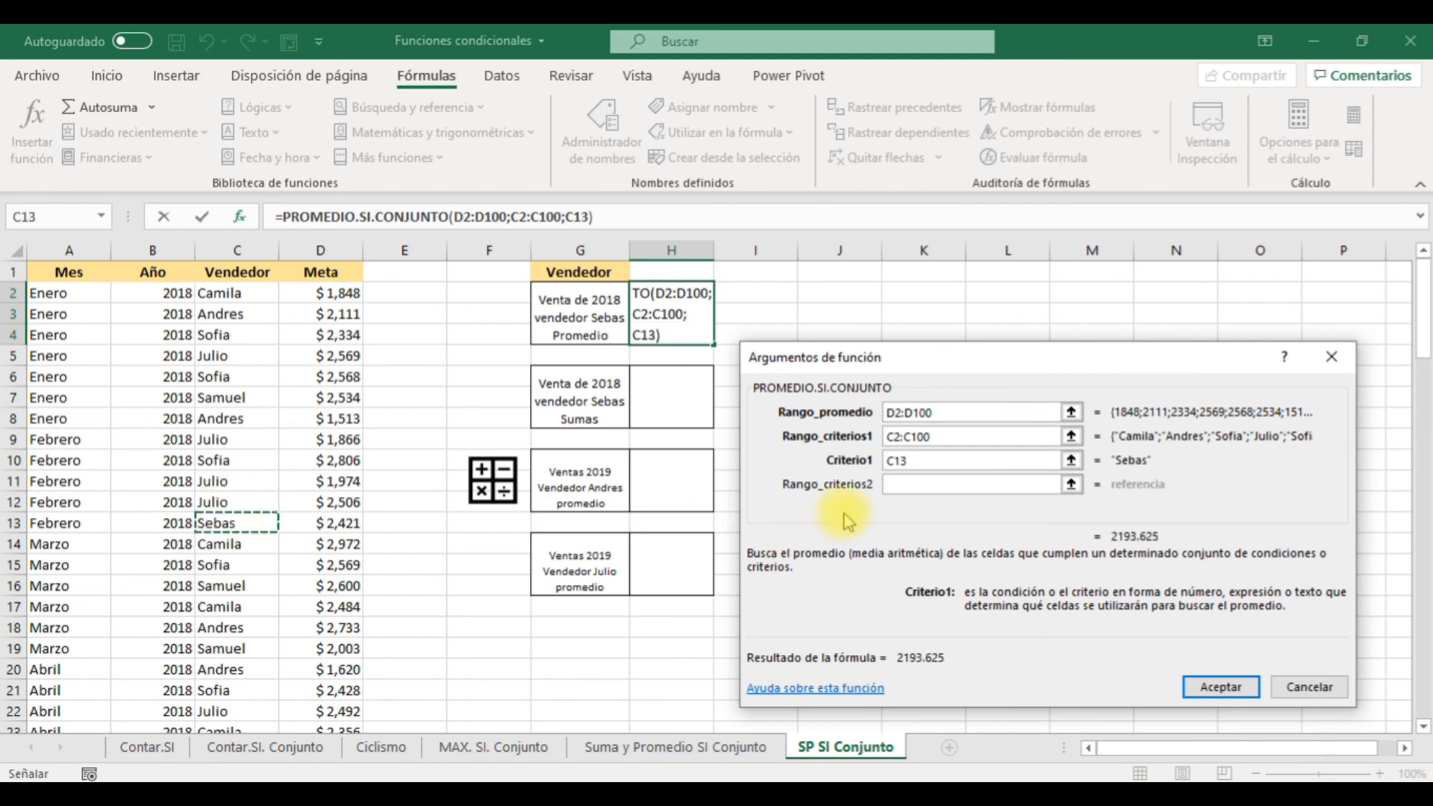
Add the second condition to the H2 formula, range B2:B100 matching 2018, and accept it
{"action": "left_click", "coordinate": [903, 483]}
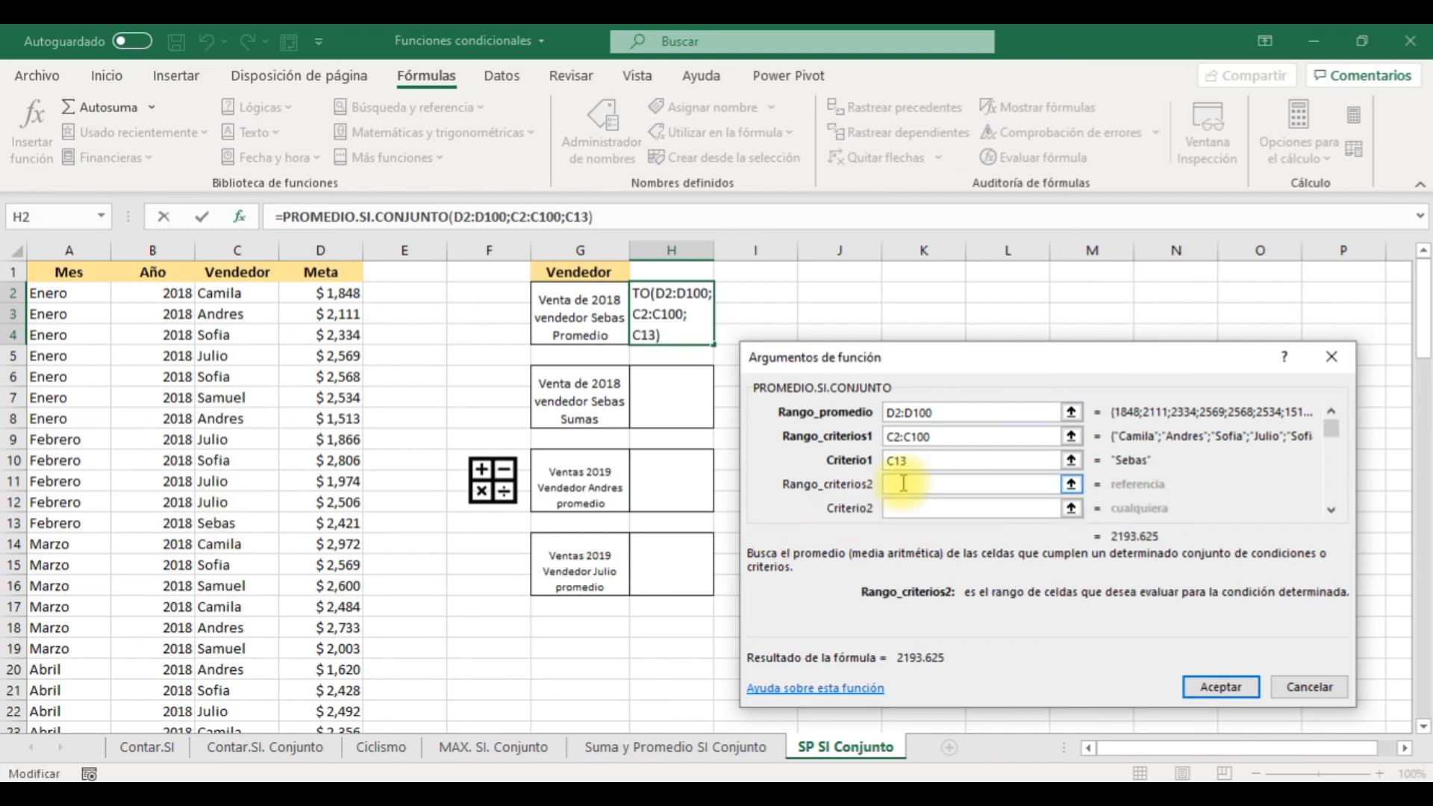
{"action": "left_click_drag", "start_coordinate": [153, 294], "coordinate": [168, 684]}
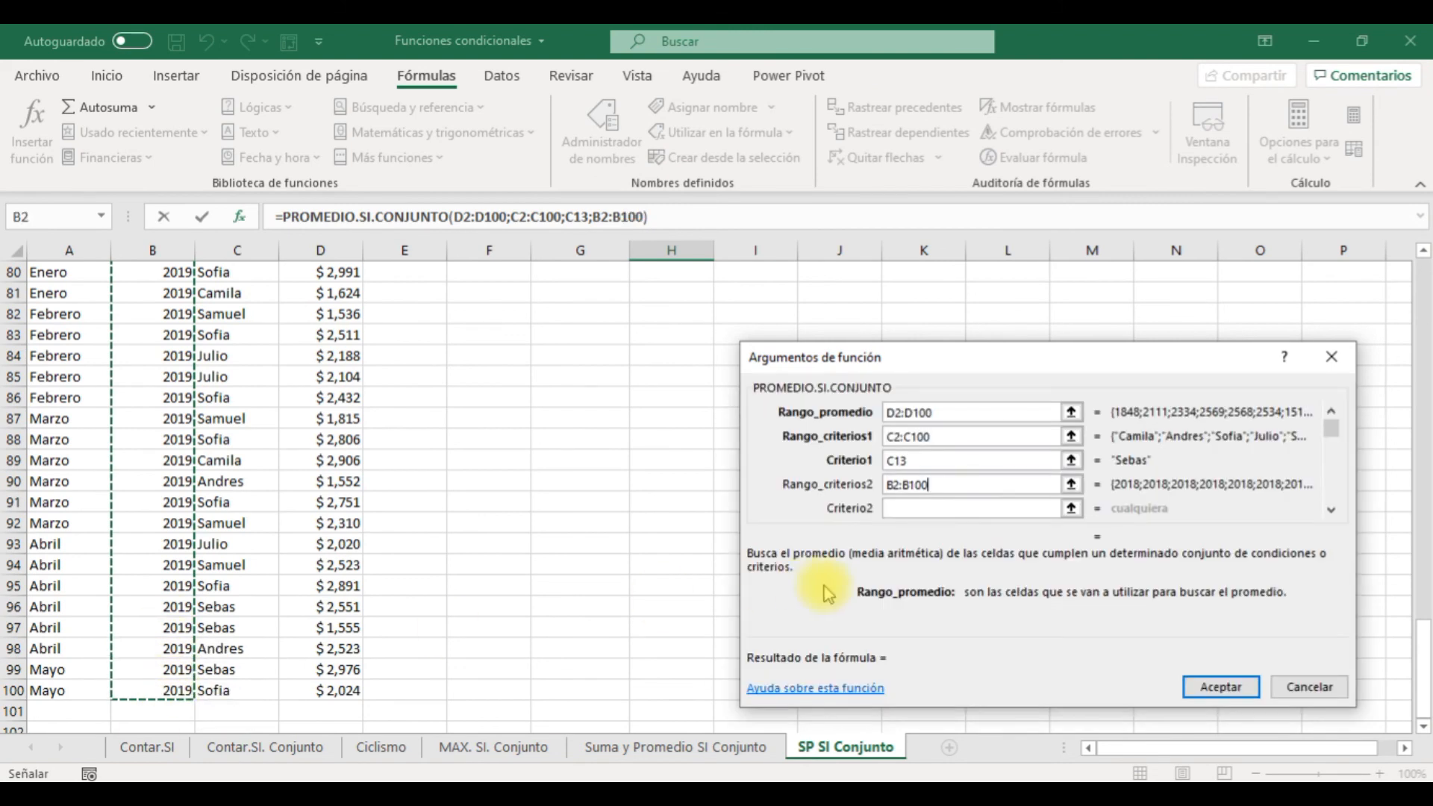
{"action": "left_click", "coordinate": [905, 509]}
{"action": "type", "text": "2018"}
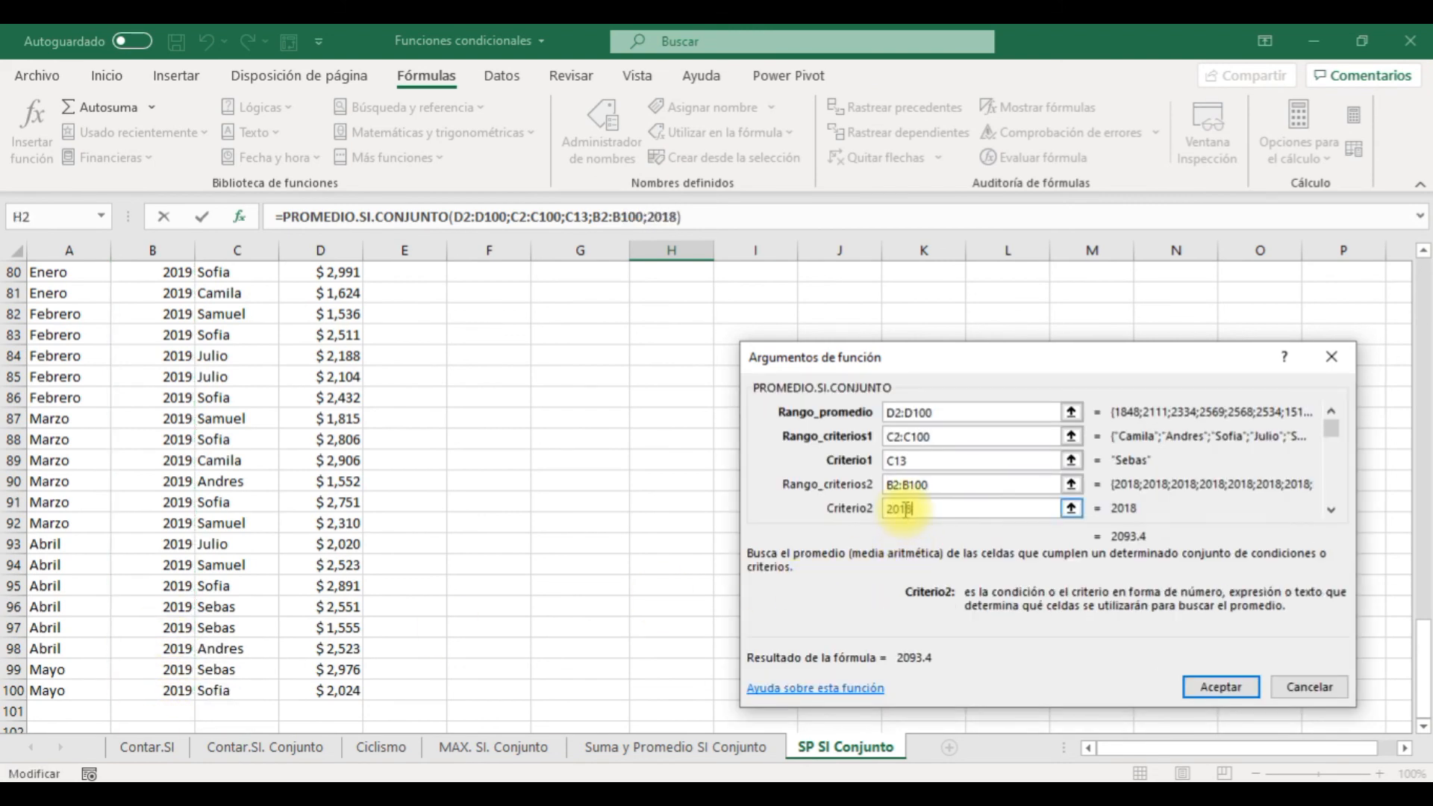
{"action": "key", "text": "Return"}
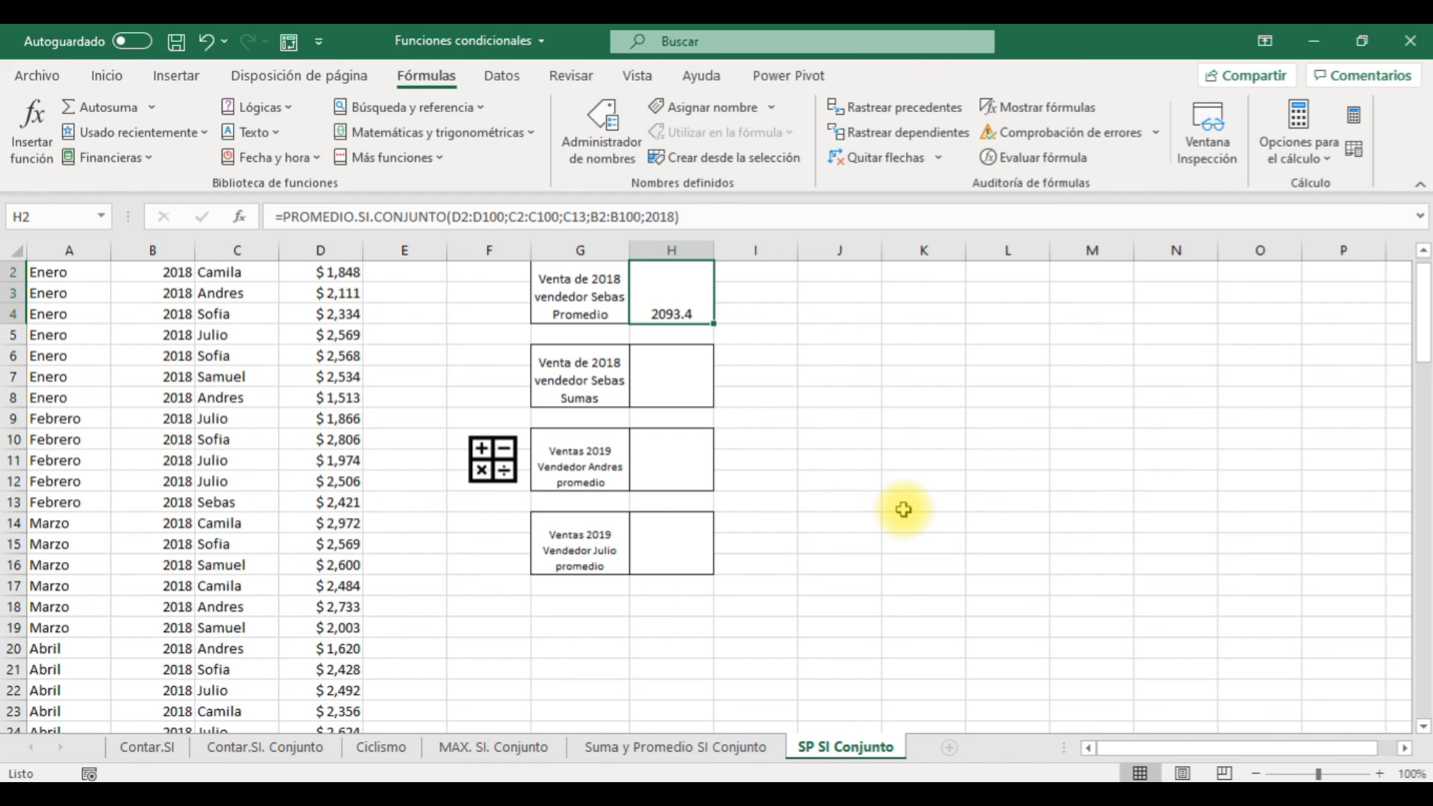
Start SUMAR.SI.CONJUNTO in cell H6 for the seller's 2018 sales total, with D2:D100 as the sum range
{"action": "left_click", "coordinate": [681, 381]}
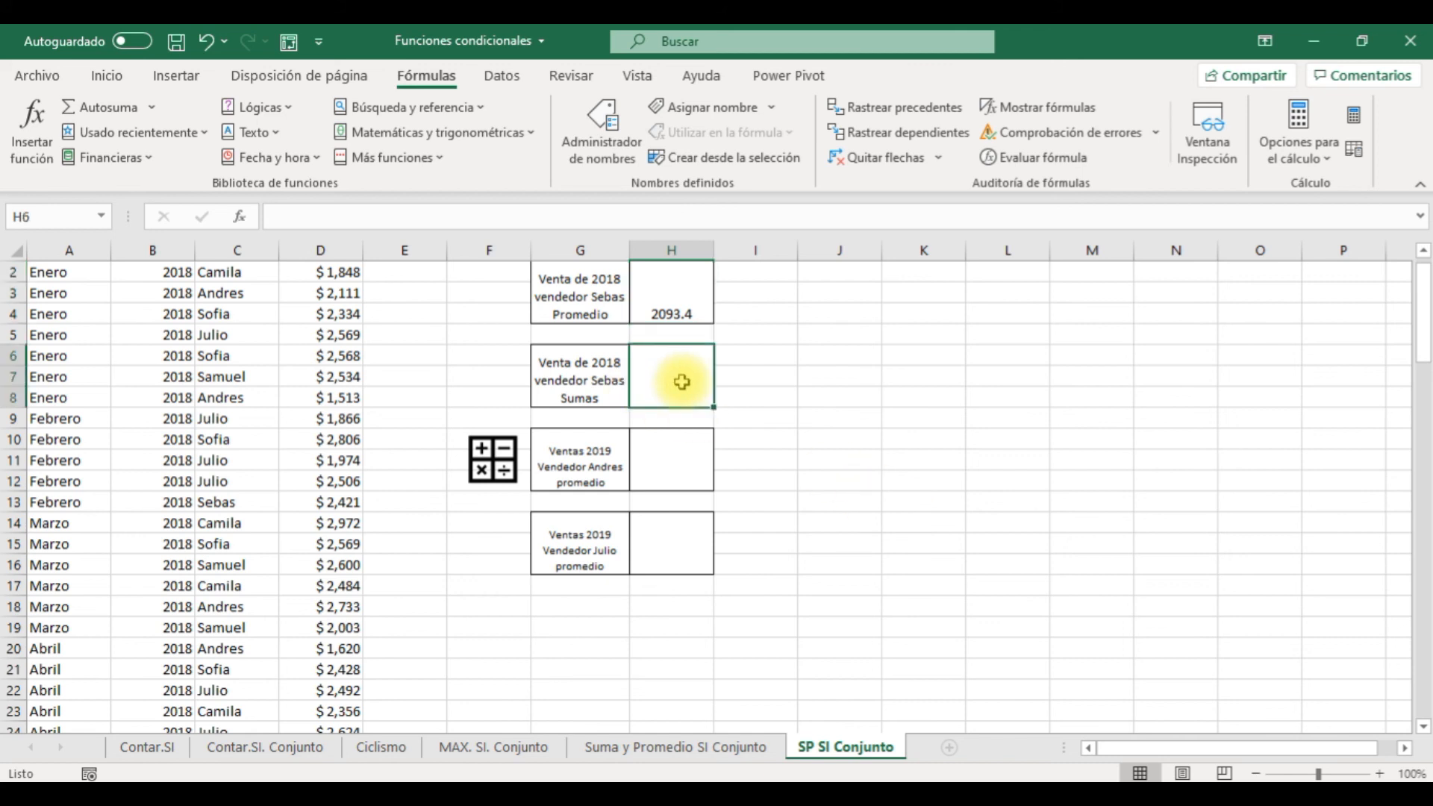
{"action": "left_click", "coordinate": [512, 133]}
{"action": "left_click_drag", "start_coordinate": [543, 194], "coordinate": [544, 553]}
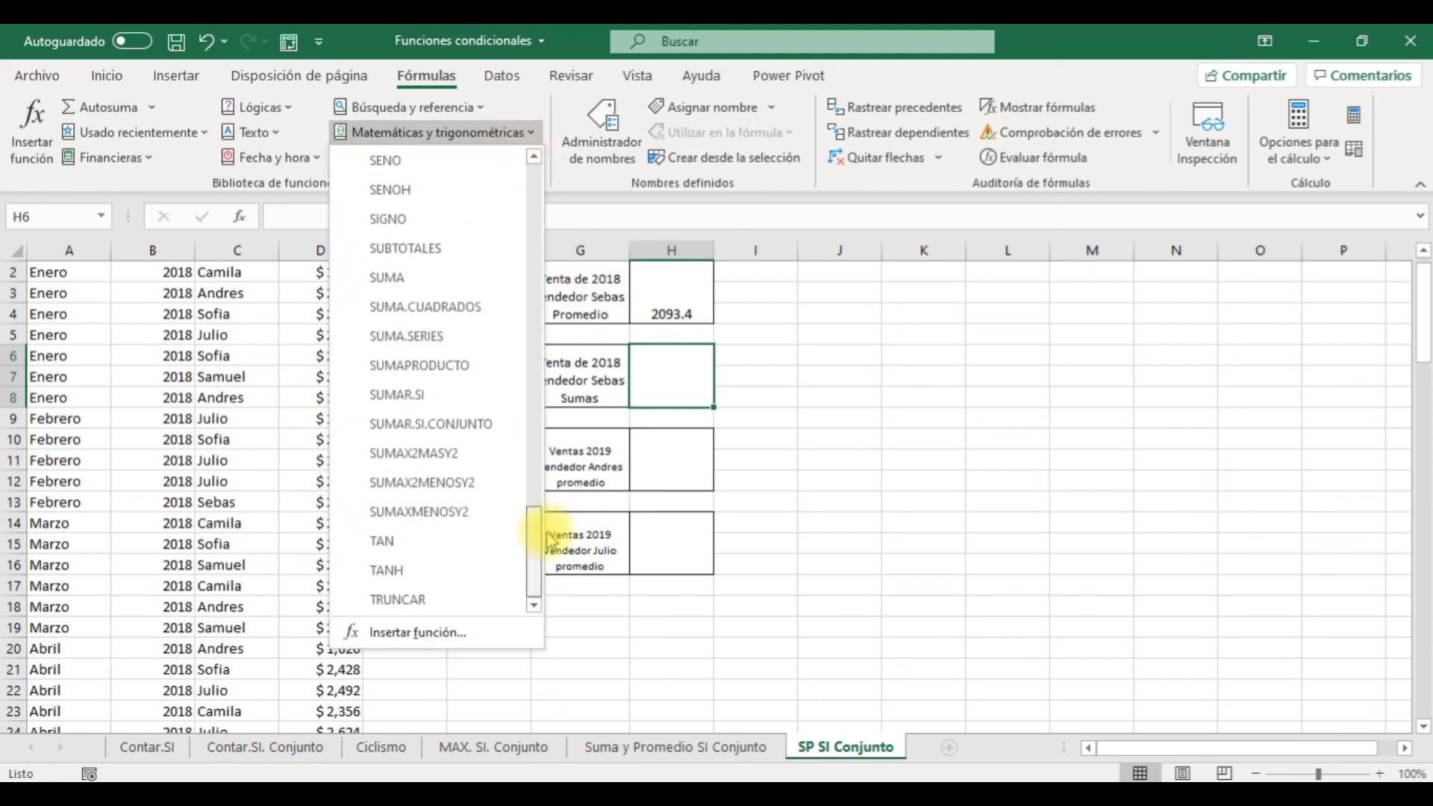
{"action": "left_click", "coordinate": [492, 427]}
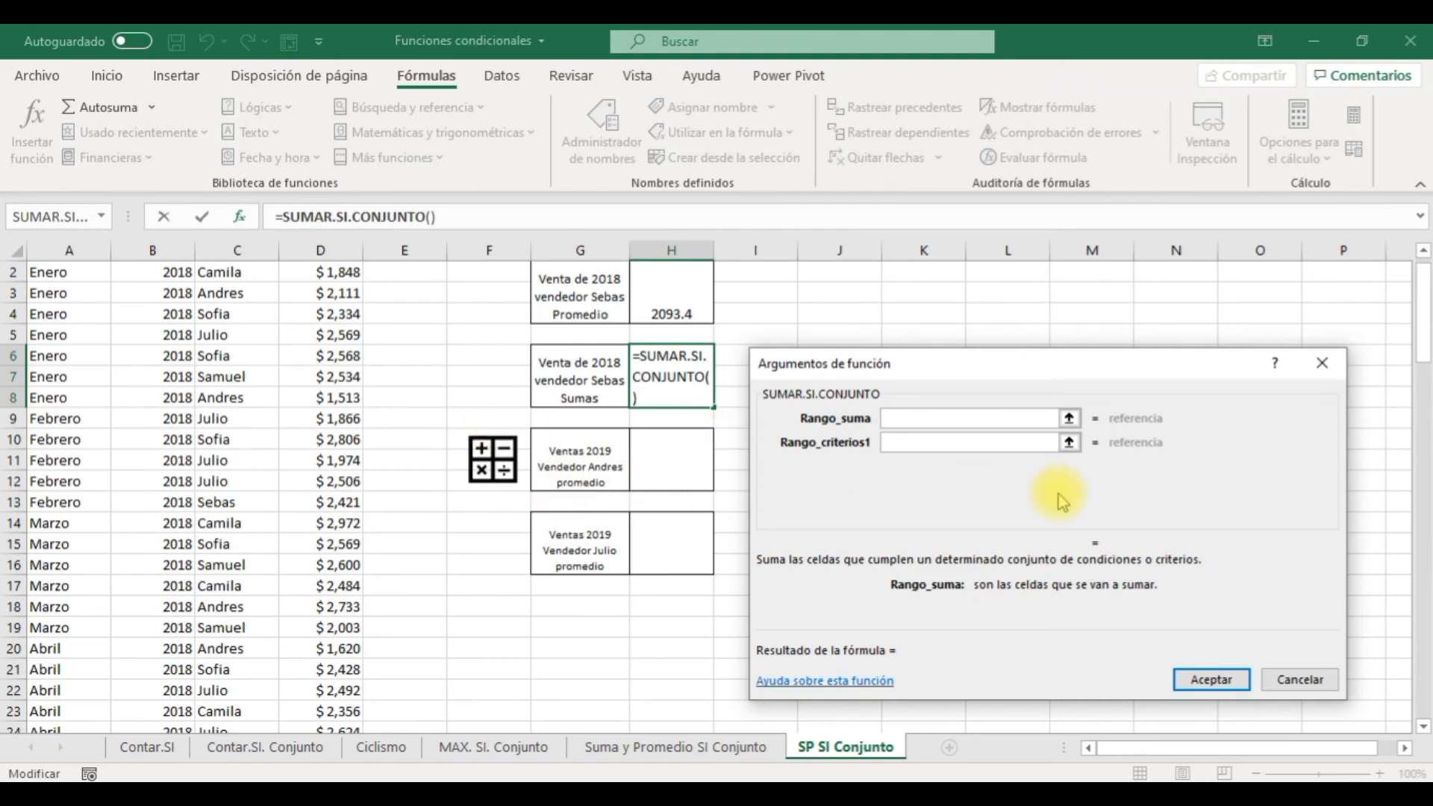
{"action": "left_click", "coordinate": [1072, 418]}
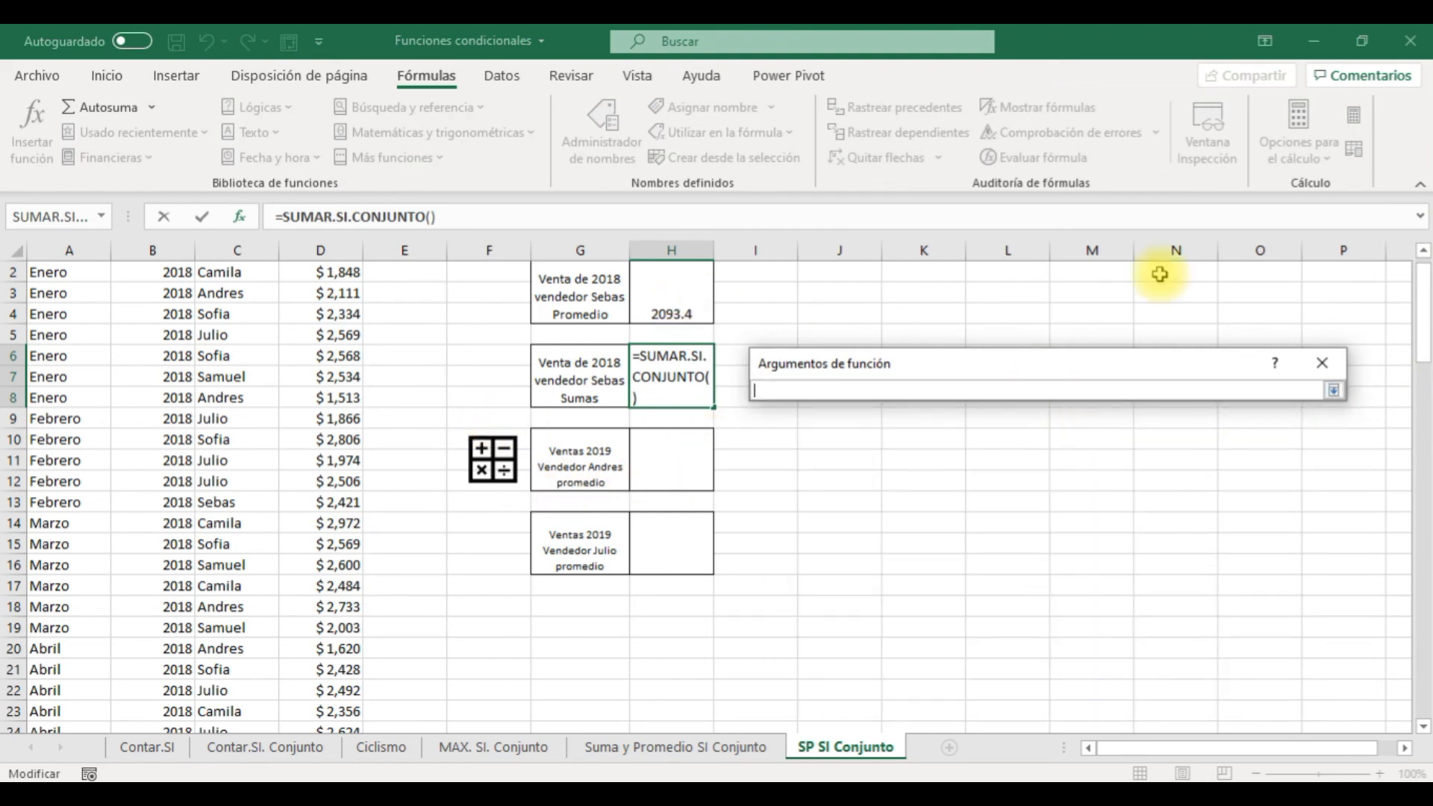
{"action": "left_click_drag", "start_coordinate": [1424, 310], "coordinate": [1425, 299]}
{"action": "left_click_drag", "start_coordinate": [321, 292], "coordinate": [346, 668]}
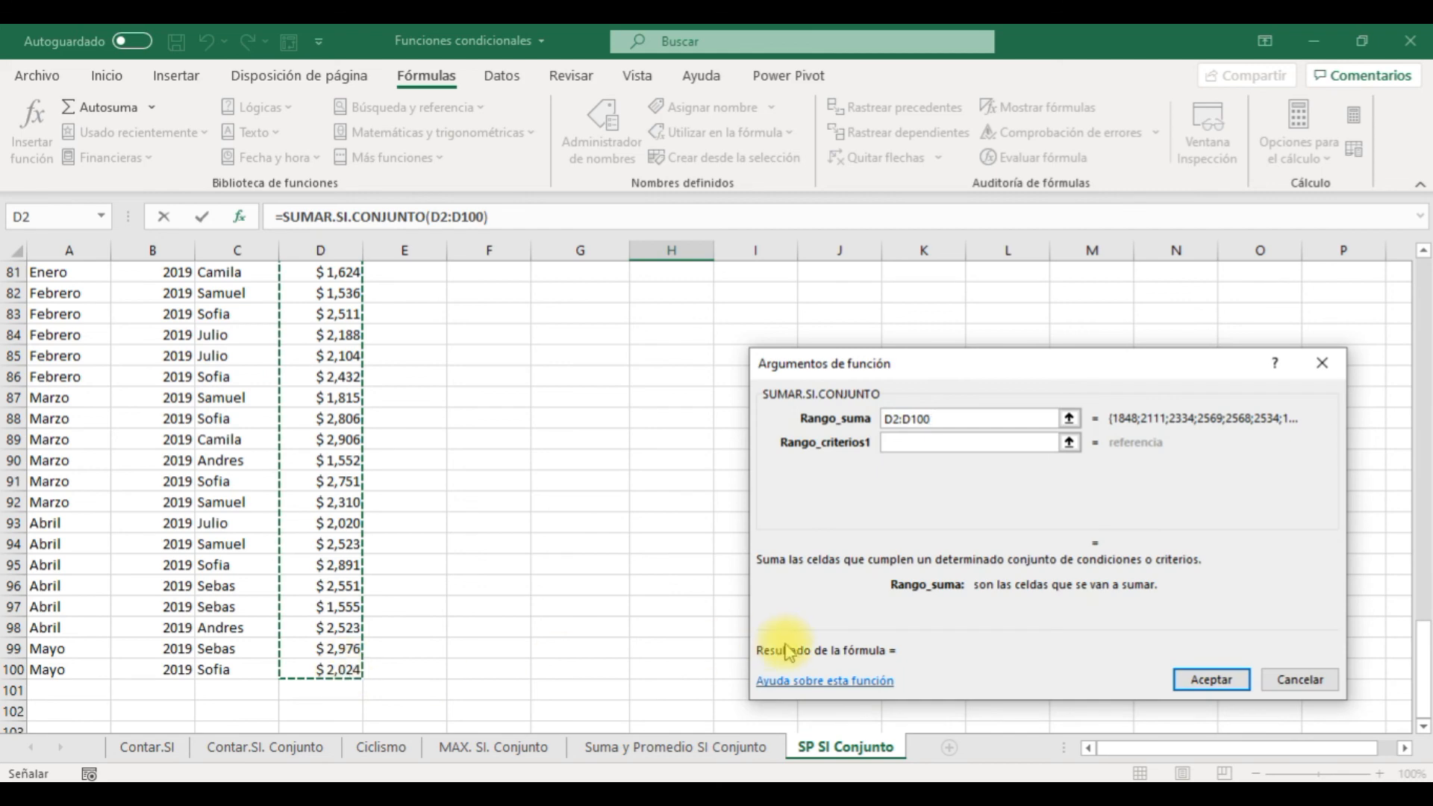
Set the H6 formula's first condition to range C2:C100 matching the seller in cell C13
{"action": "left_click", "coordinate": [925, 443]}
{"action": "left_click_drag", "start_coordinate": [217, 668], "coordinate": [238, 301]}
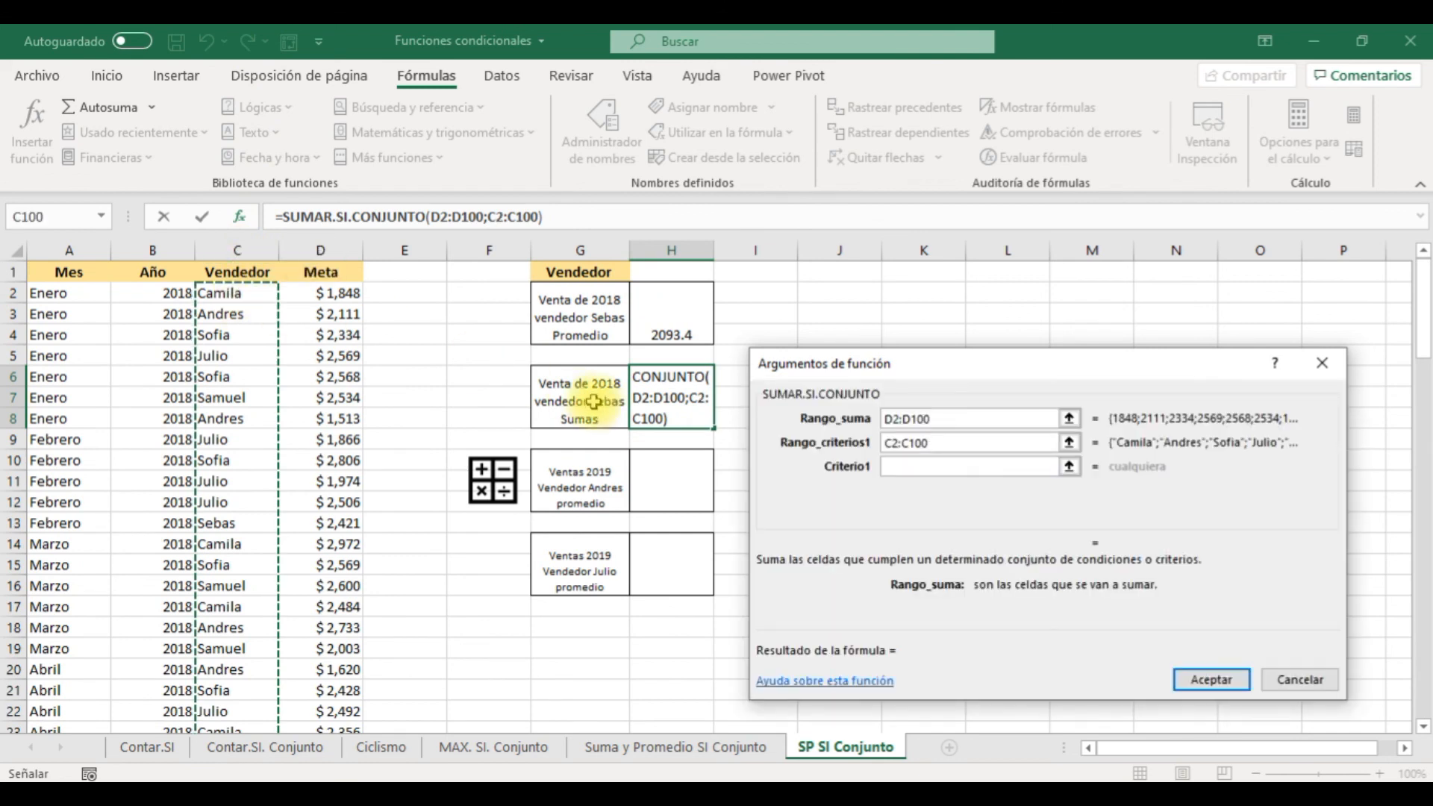
{"action": "left_click", "coordinate": [908, 466]}
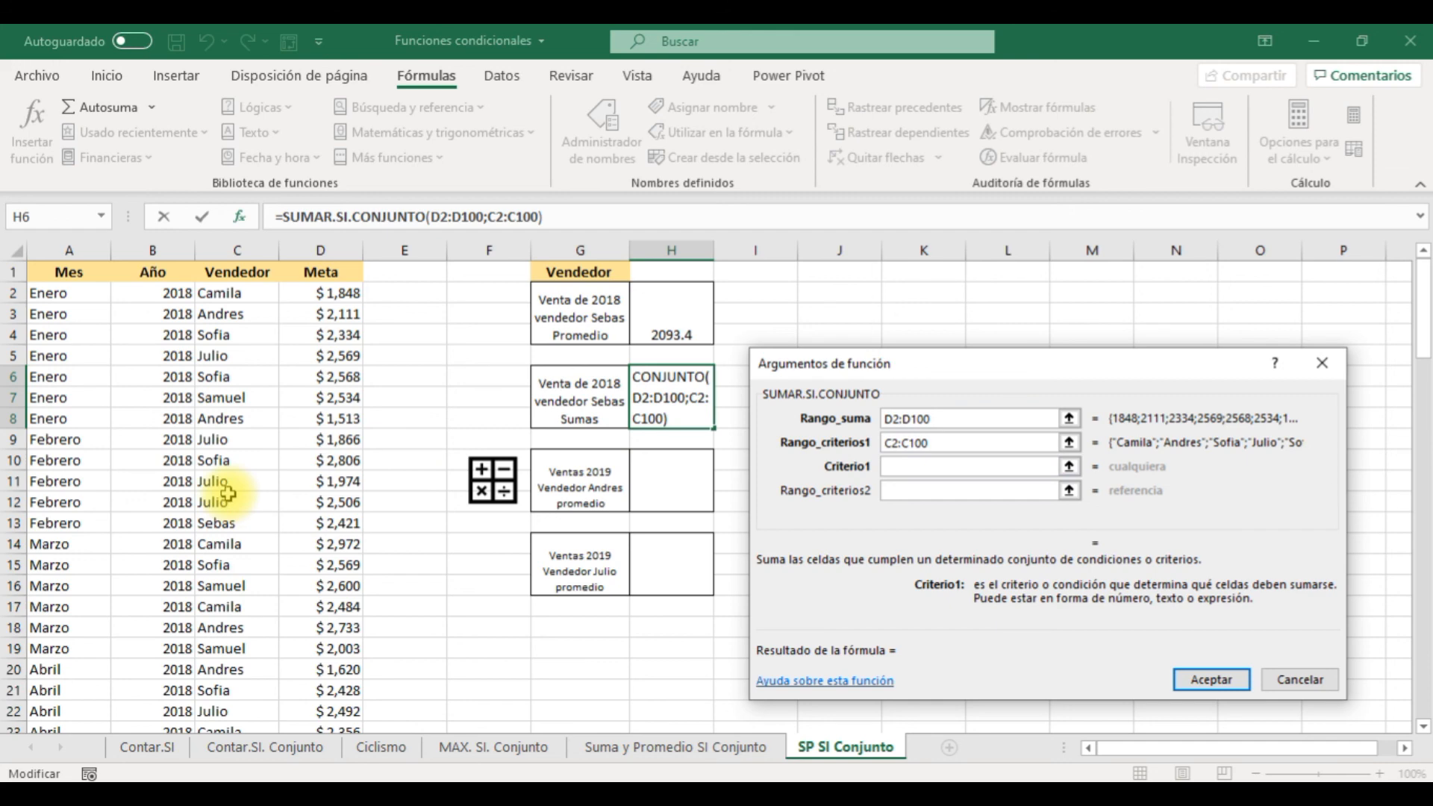
{"action": "left_click", "coordinate": [224, 522]}
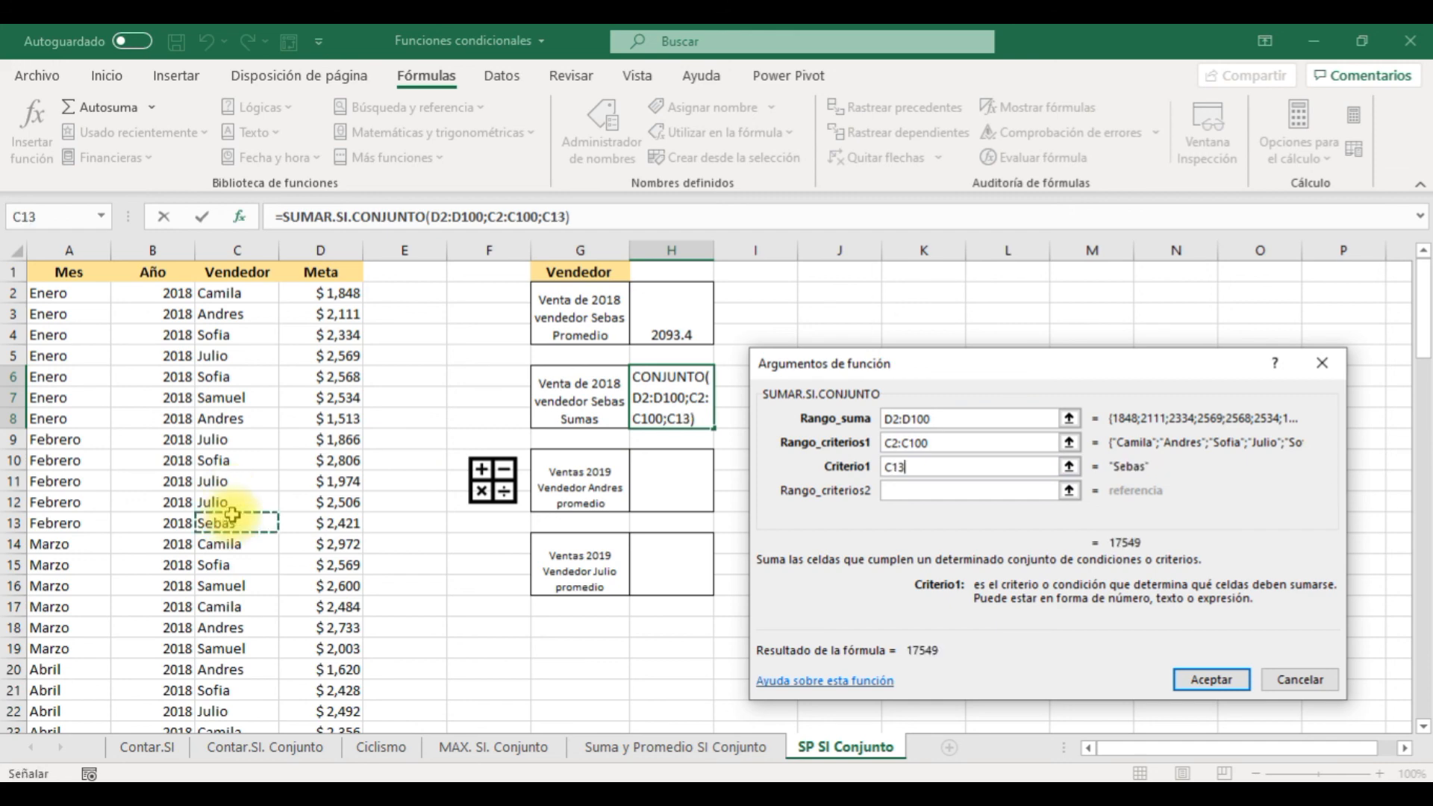
Add the second condition to the H6 formula, range B2:B100 matching 2018, and accept it
{"action": "left_click", "coordinate": [912, 493]}
{"action": "left_click_drag", "start_coordinate": [148, 293], "coordinate": [166, 687]}
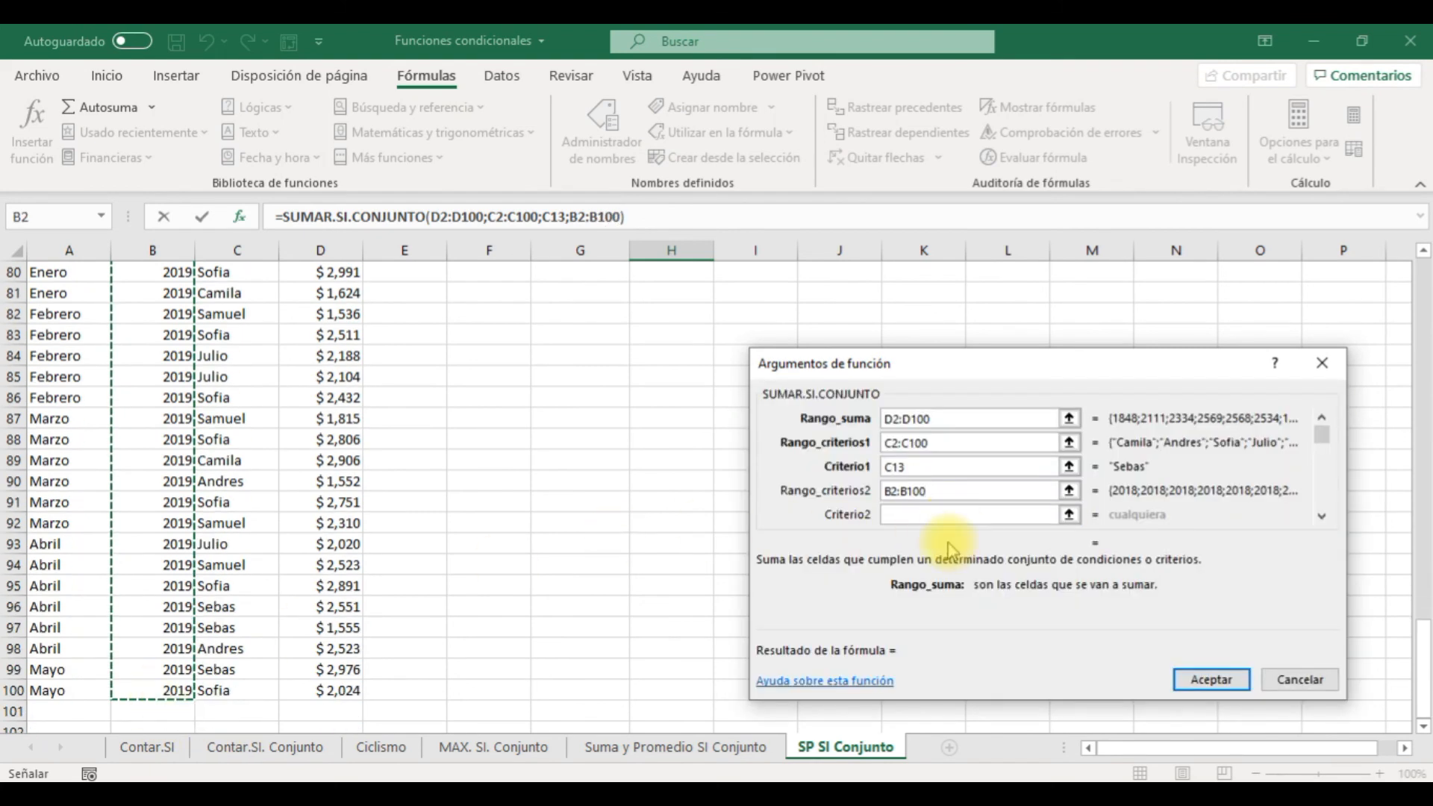
{"action": "left_click", "coordinate": [944, 518]}
{"action": "type", "text": "2018"}
{"action": "key", "text": "Return"}
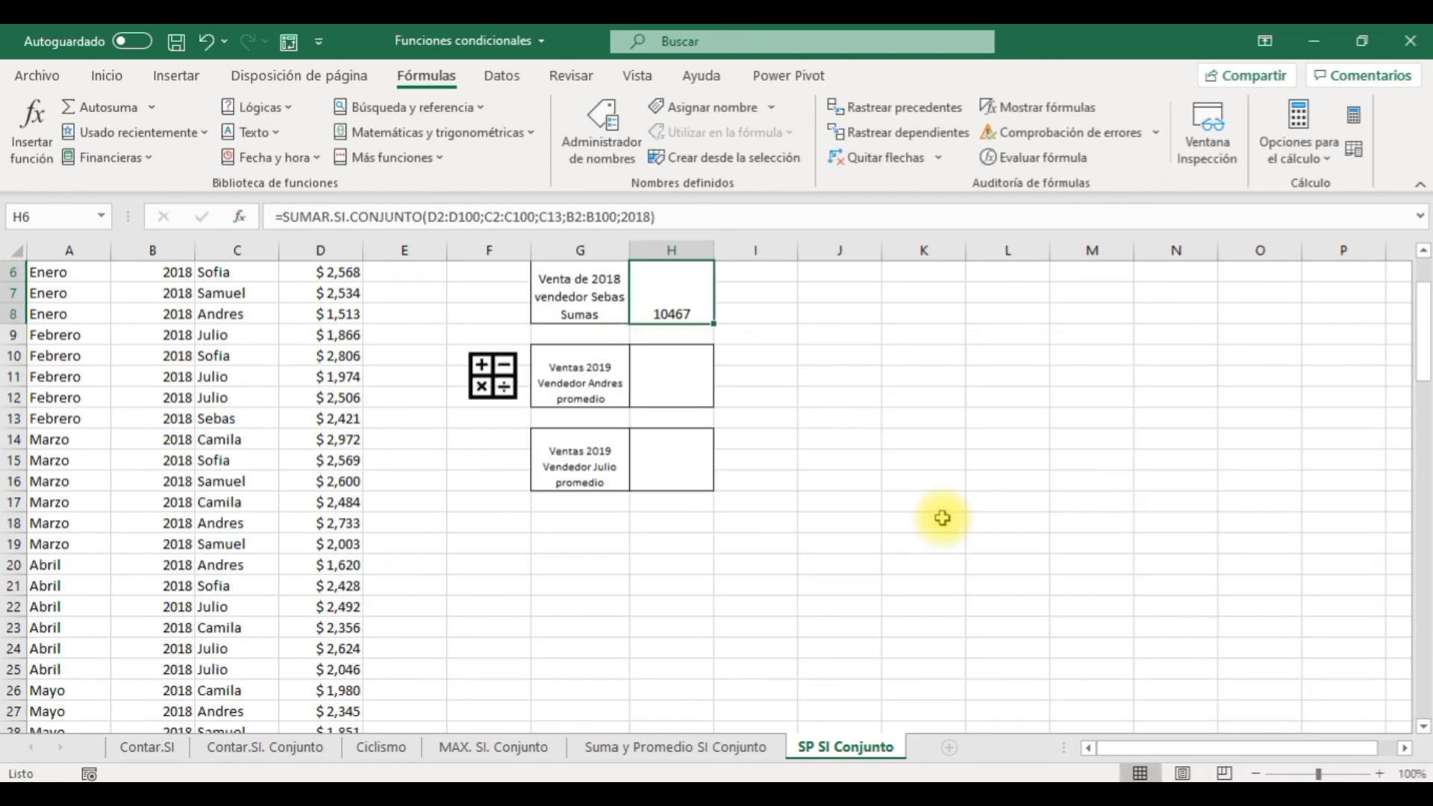
{"action": "left_click_drag", "start_coordinate": [1422, 367], "coordinate": [1424, 348]}
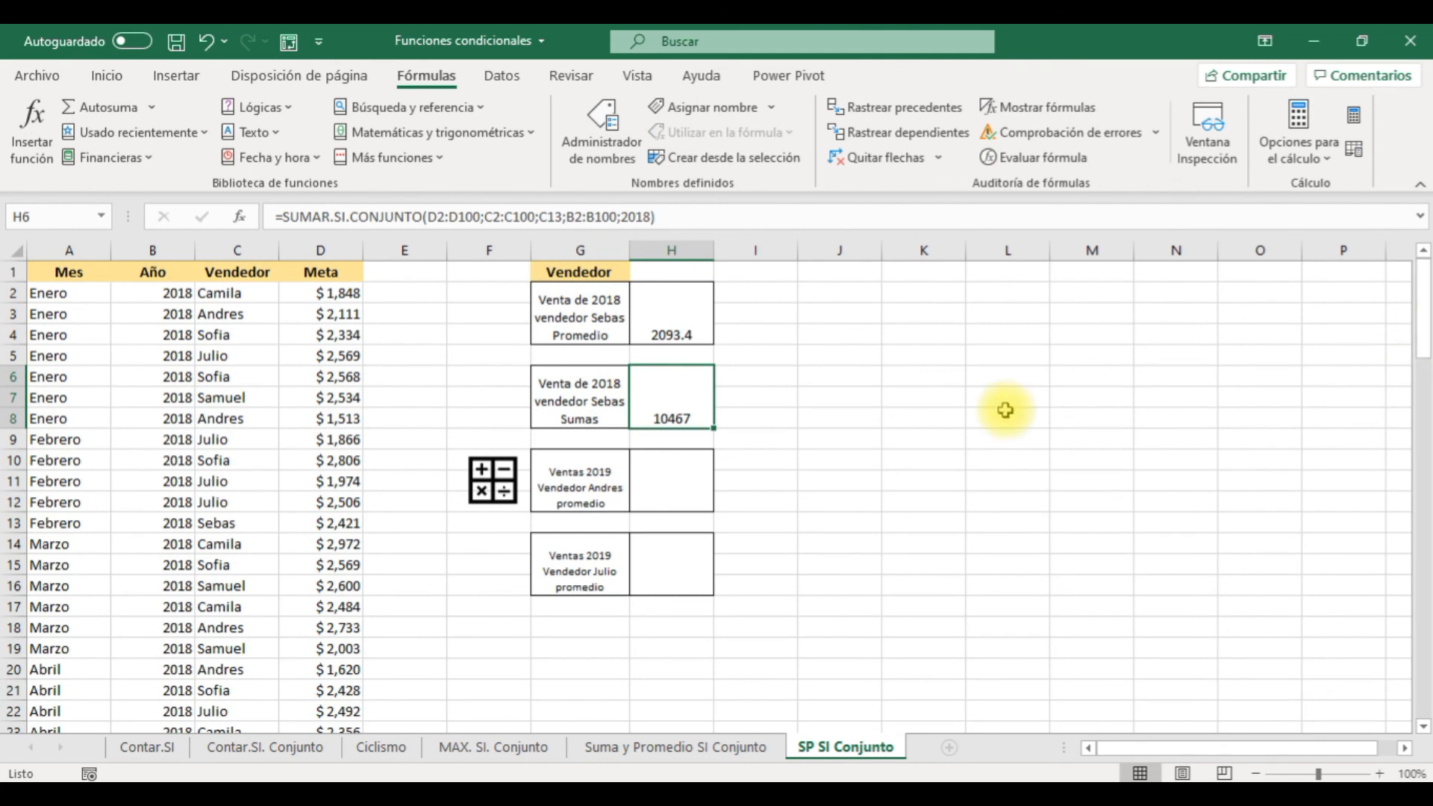
Start PROMEDIO.SI.CONJUNTO in cell H10 for the first 2019 seller average, with D2:D100 as the average range
{"action": "left_click", "coordinate": [664, 482]}
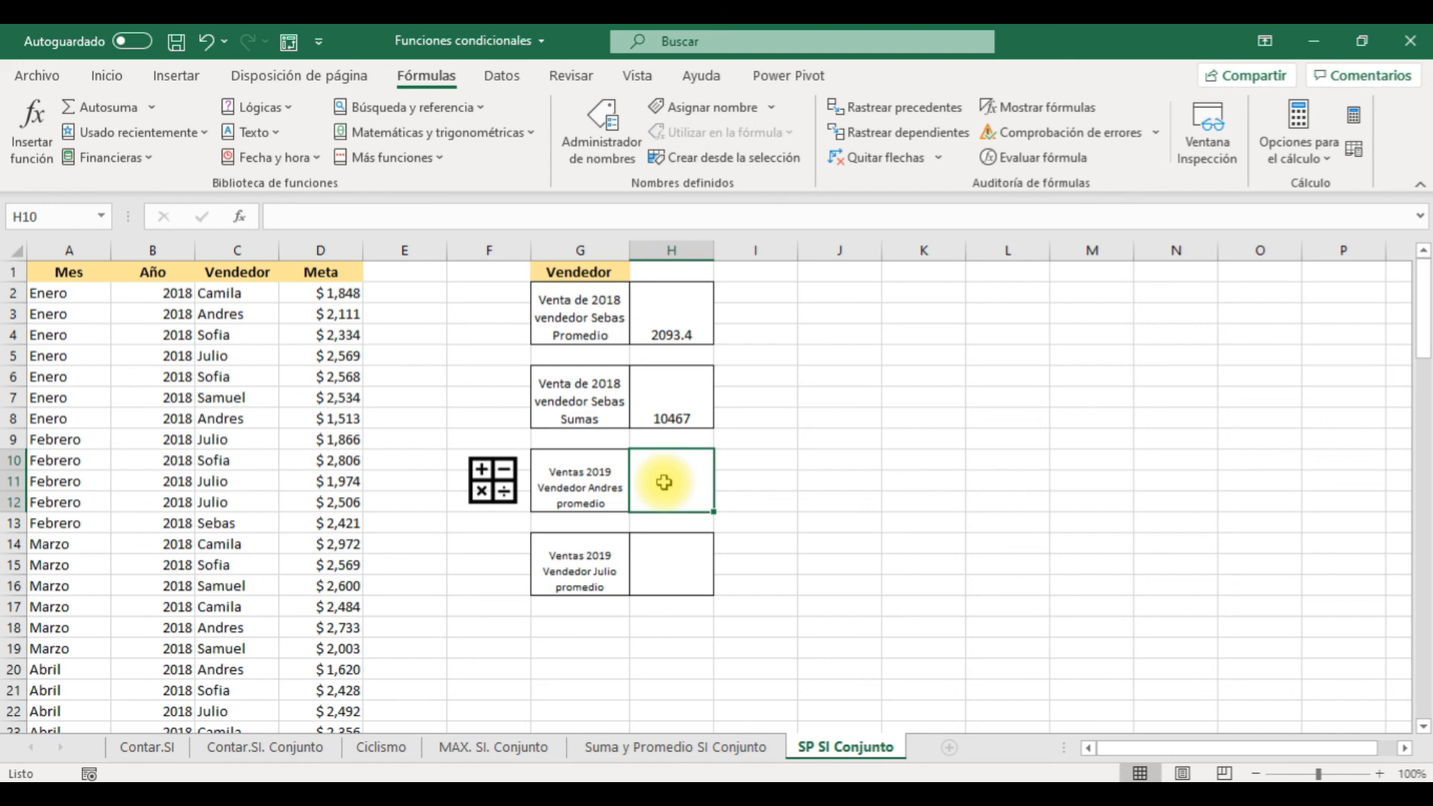
{"action": "left_click", "coordinate": [401, 162]}
{"action": "mouse_move", "coordinate": [418, 185]}
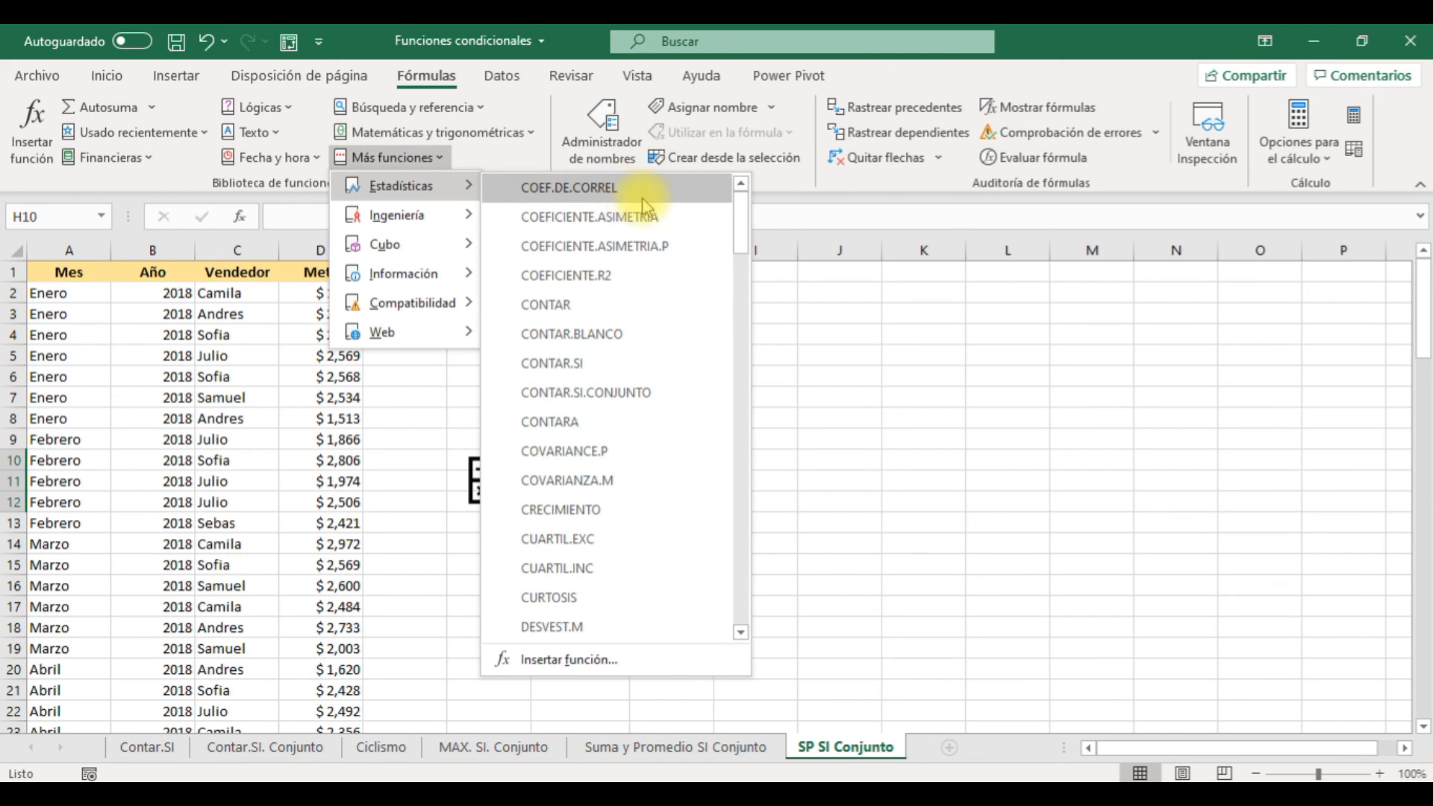
{"action": "left_click_drag", "start_coordinate": [742, 224], "coordinate": [755, 575]}
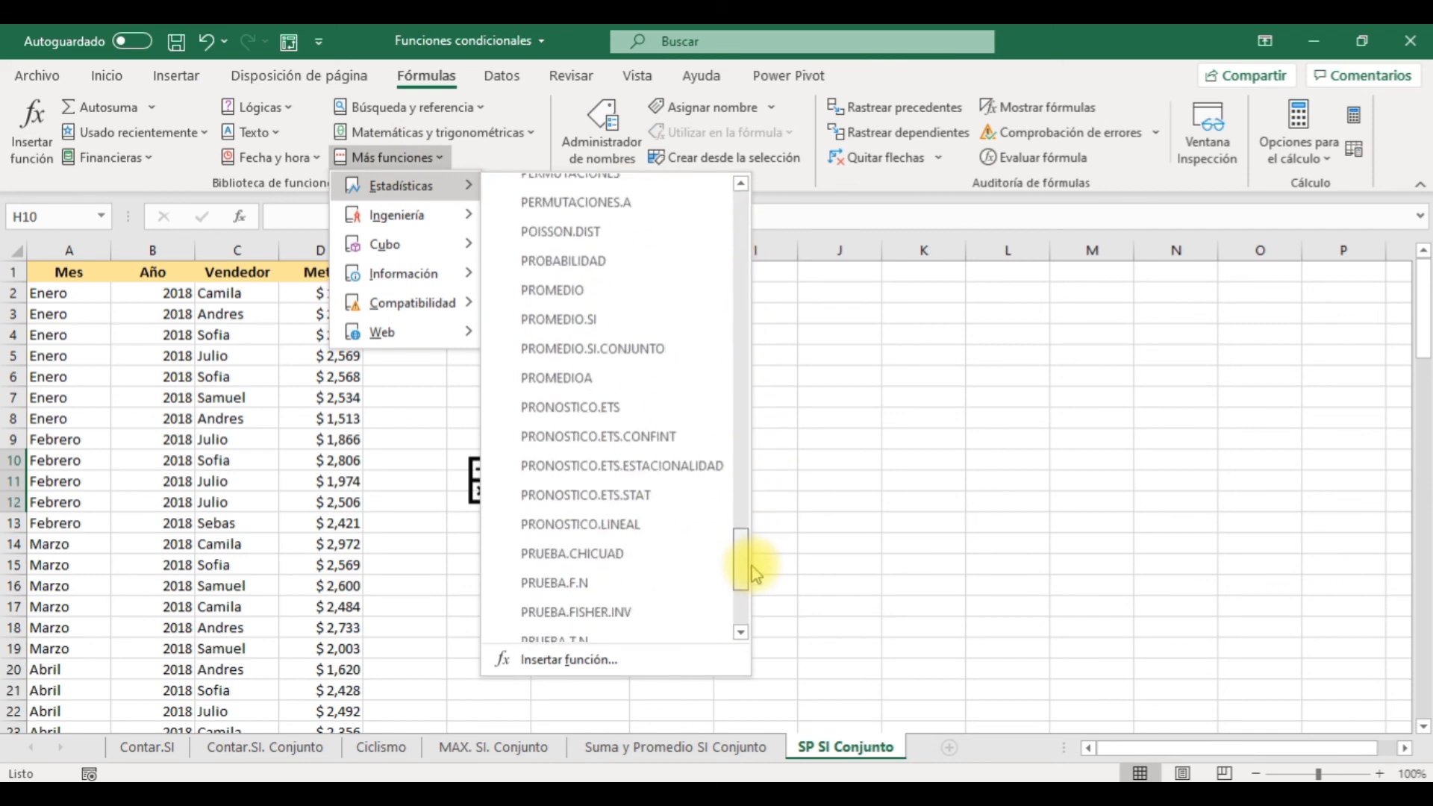
{"action": "left_click", "coordinate": [666, 350]}
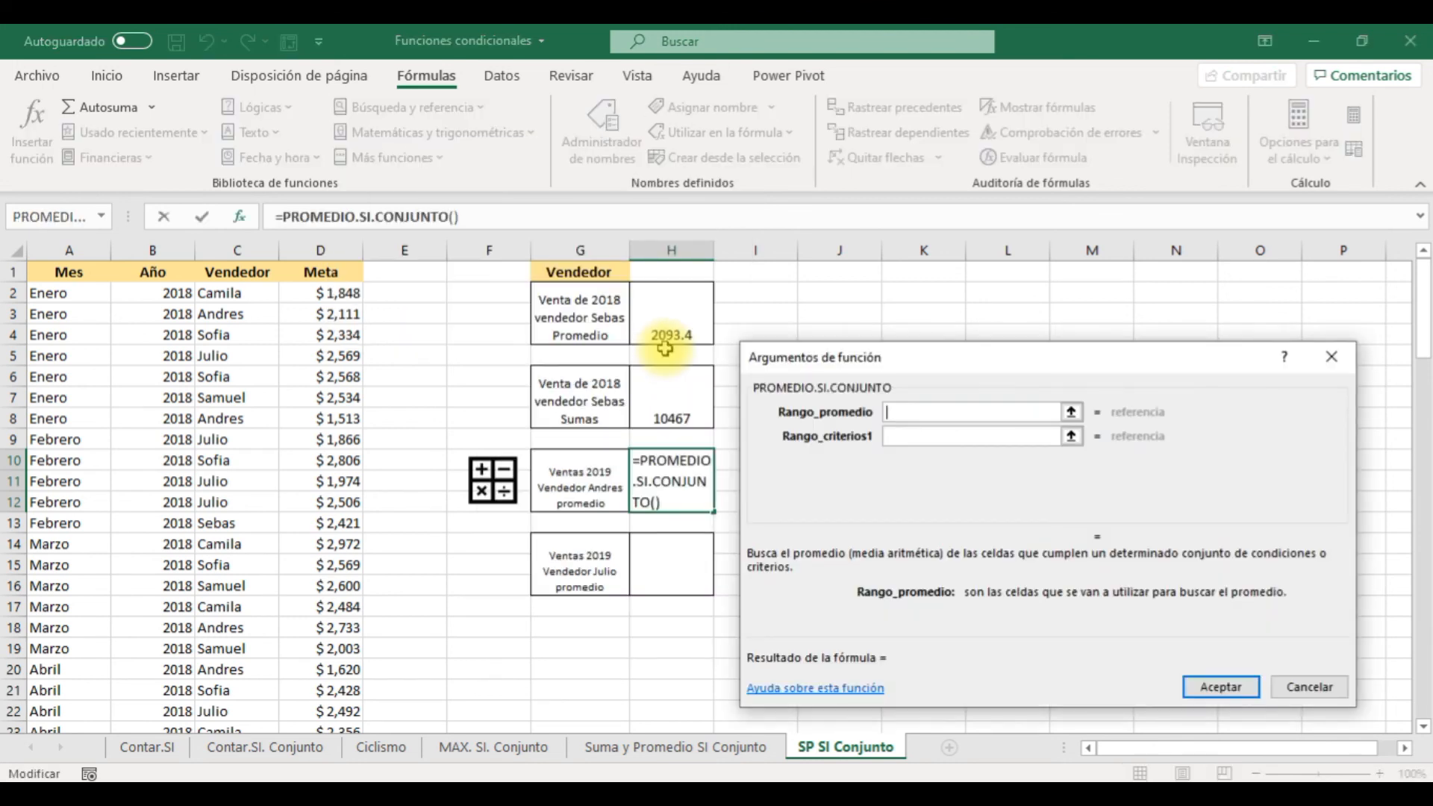
{"action": "left_click_drag", "start_coordinate": [325, 293], "coordinate": [312, 685]}
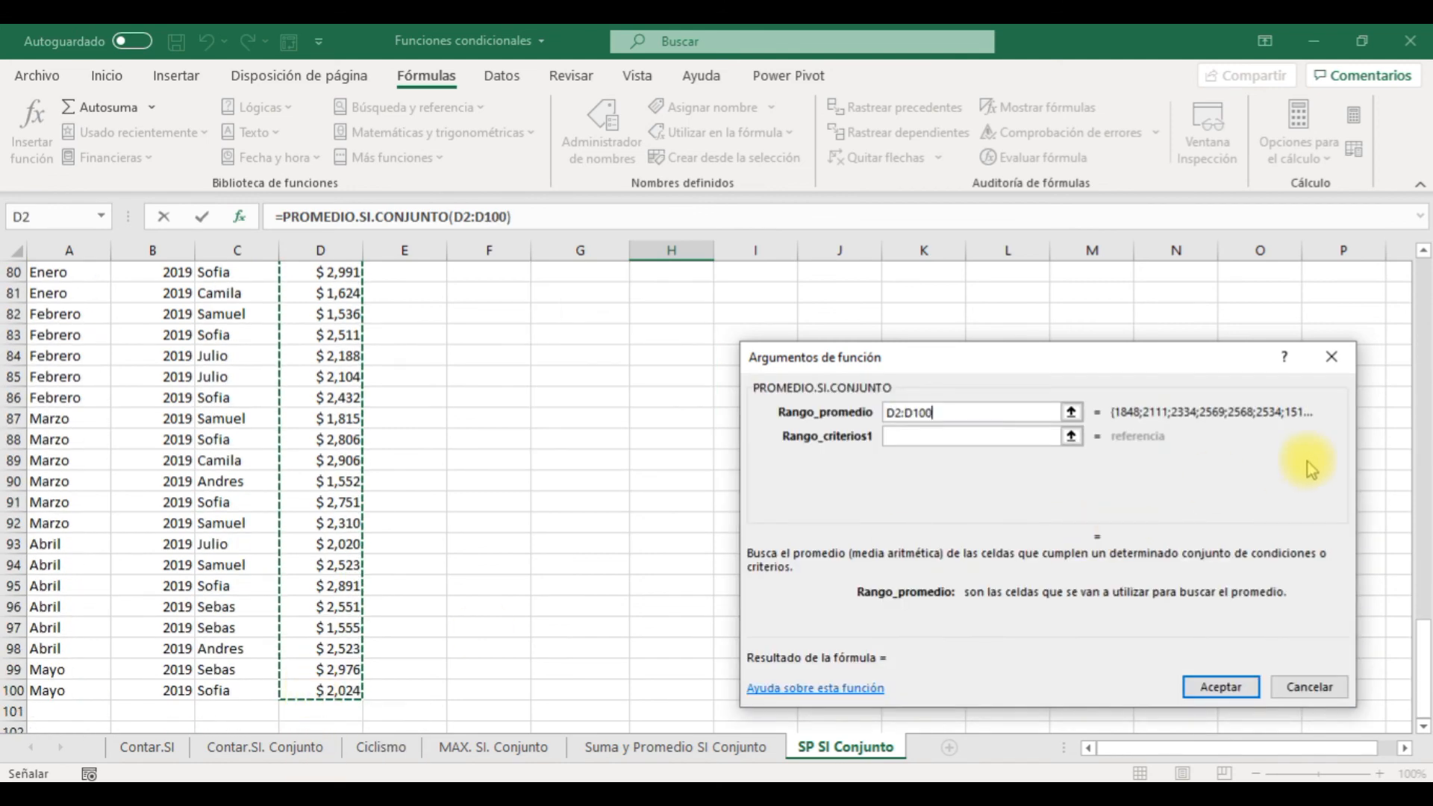
Set the H10 formula's first condition to range C2:C100 matching the seller in cell C3
{"action": "left_click", "coordinate": [1072, 436]}
{"action": "left_click", "coordinate": [233, 690]}
{"action": "left_click_drag", "start_coordinate": [234, 690], "coordinate": [228, 294]}
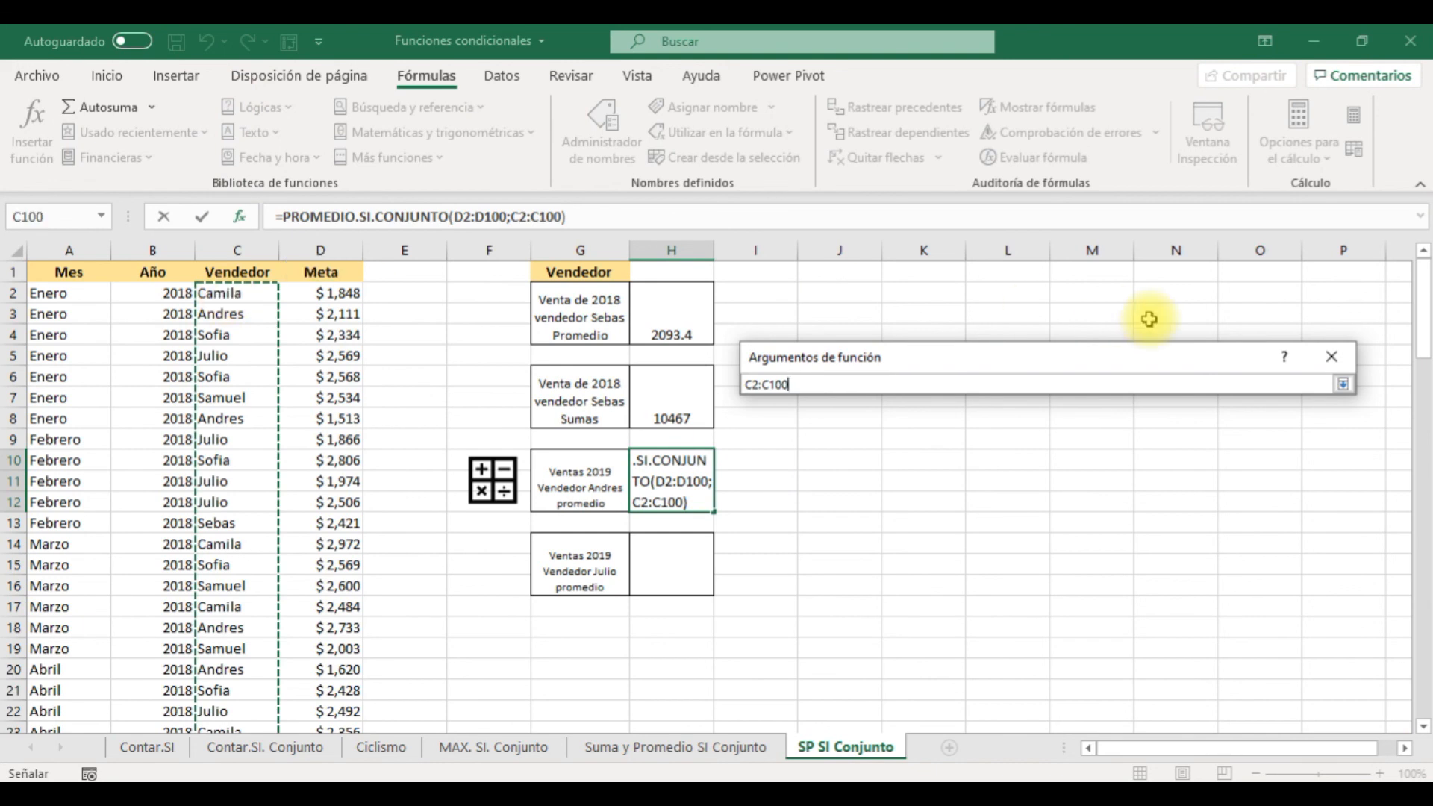
{"action": "left_click", "coordinate": [1343, 384]}
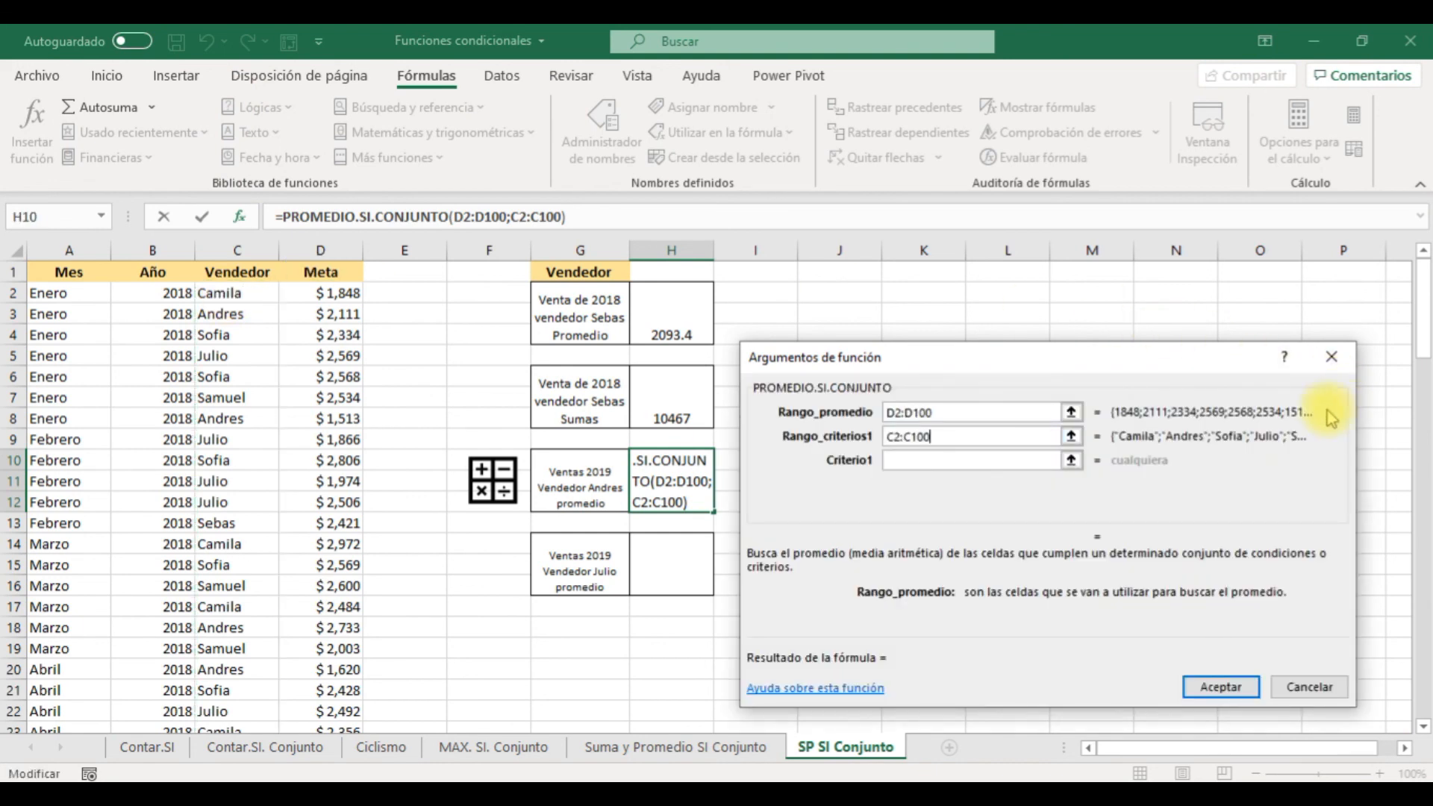
{"action": "left_click", "coordinate": [998, 458]}
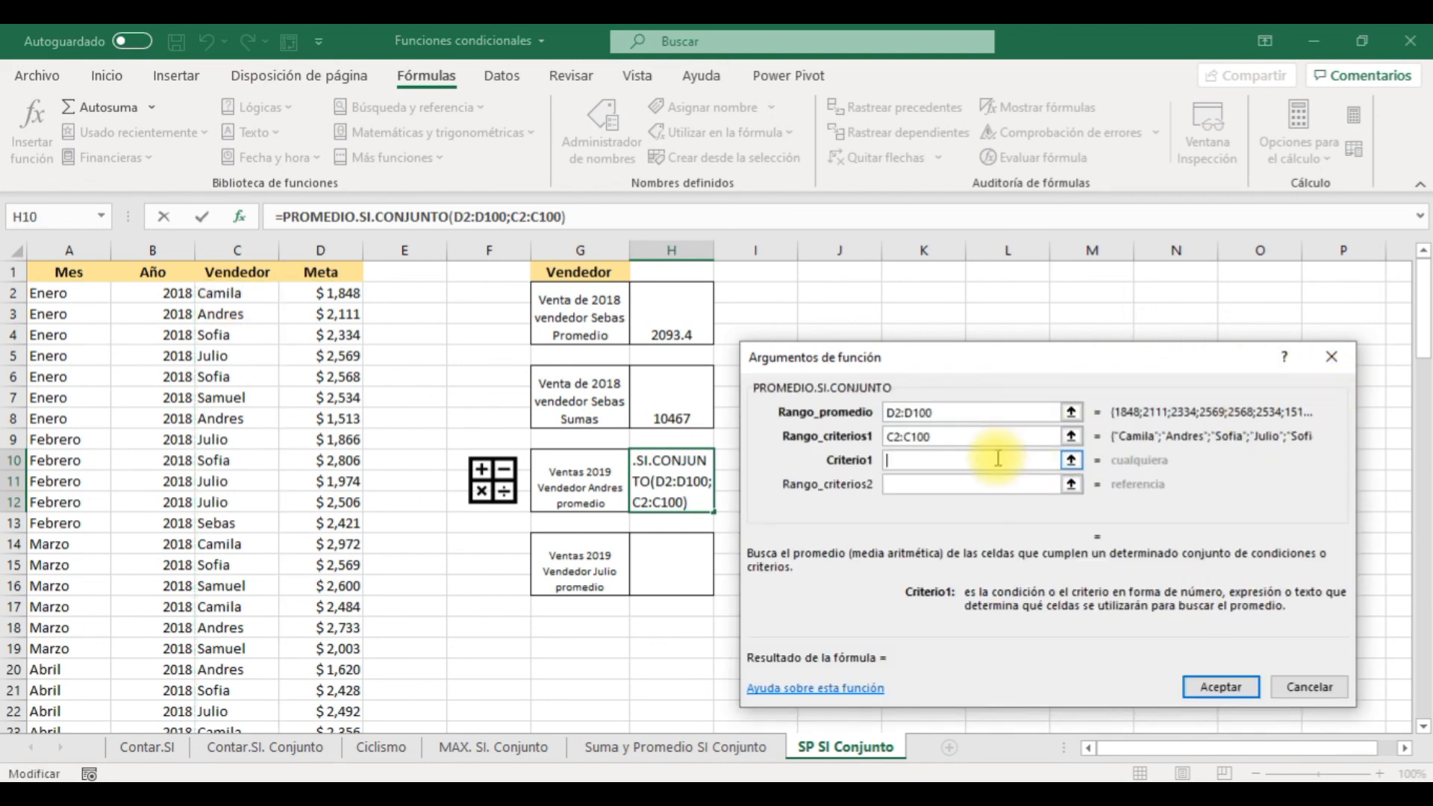
{"action": "left_click", "coordinate": [246, 312]}
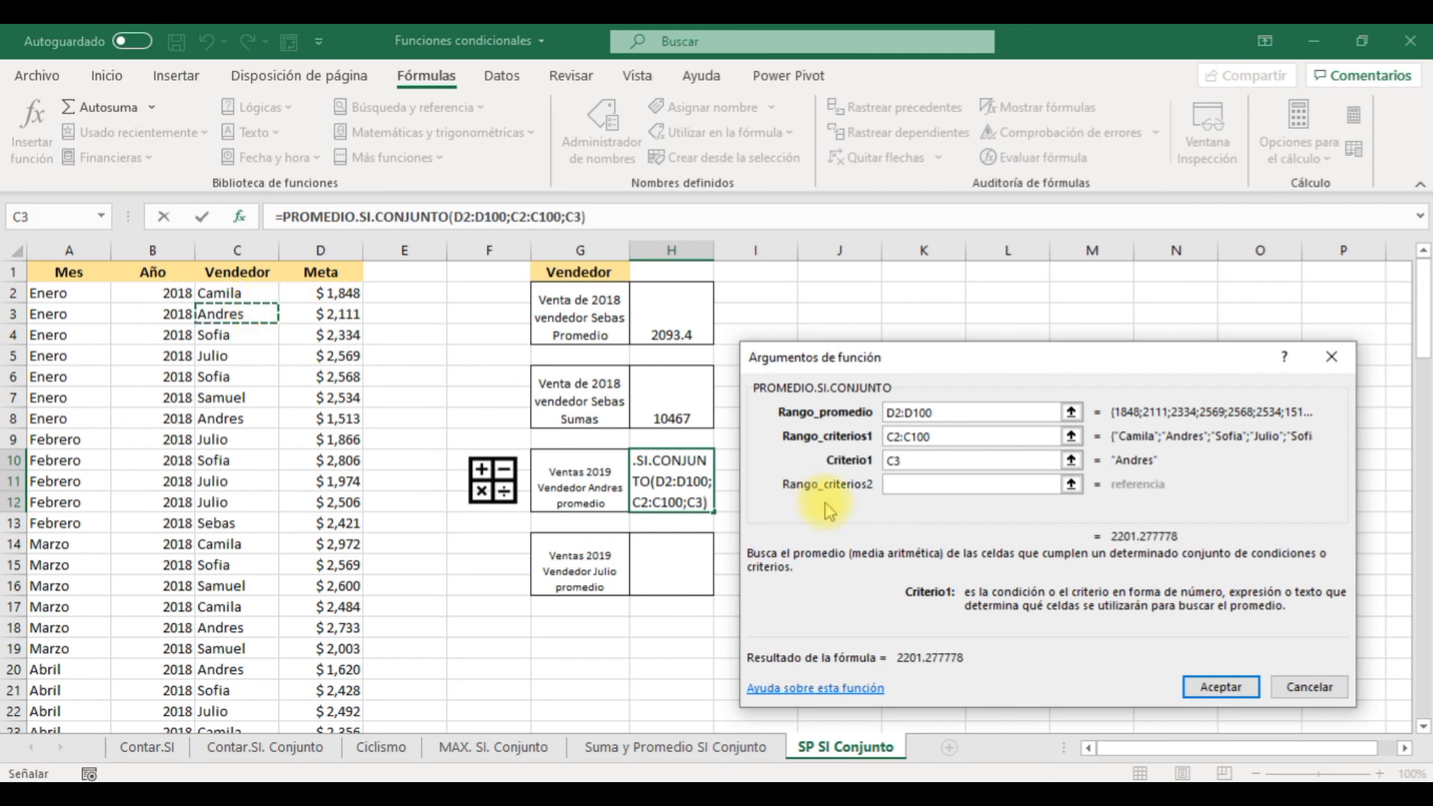
Add the second condition to the H10 formula, range B2:B100 matching 2019, and accept it
{"action": "left_click", "coordinate": [902, 481]}
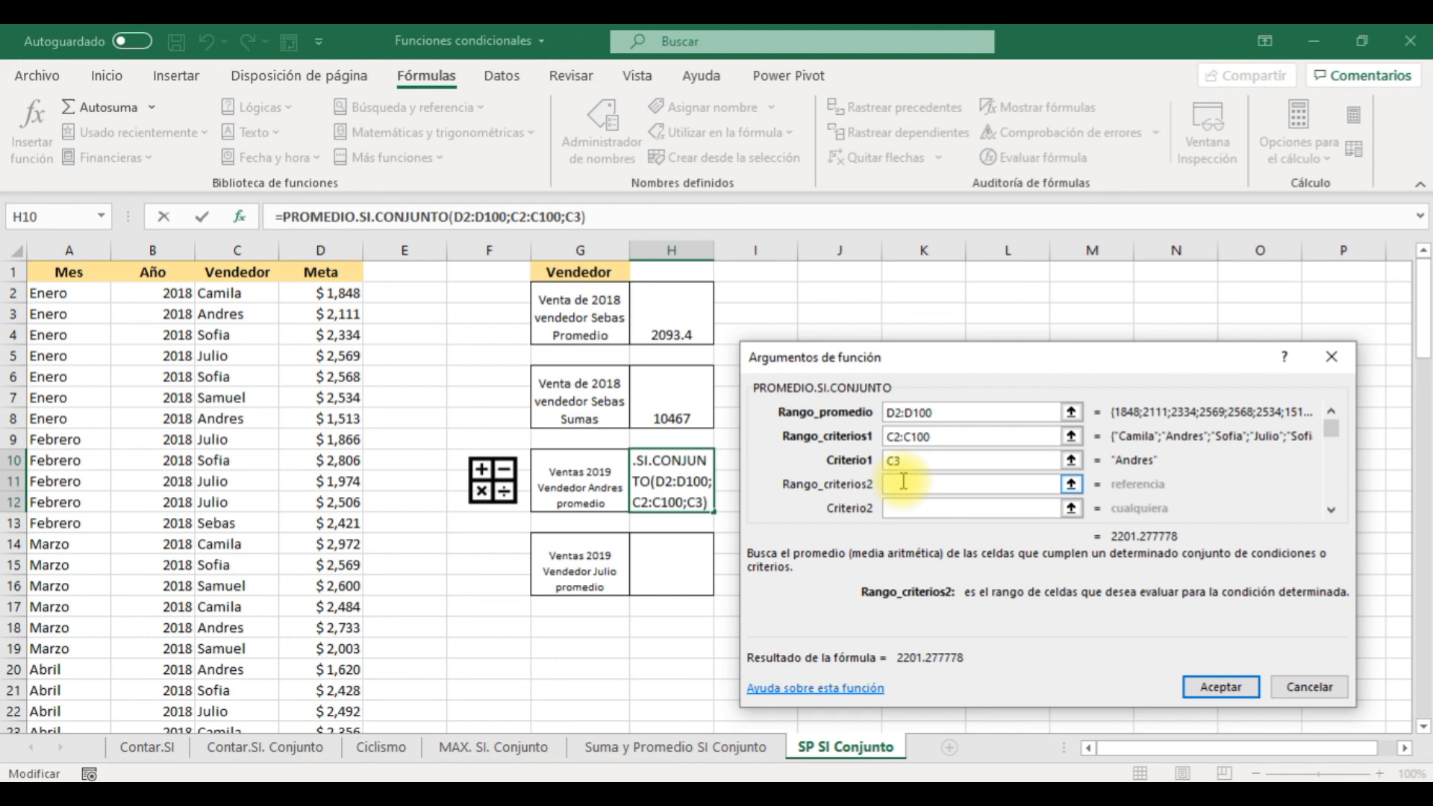
{"action": "left_click_drag", "start_coordinate": [149, 295], "coordinate": [163, 688]}
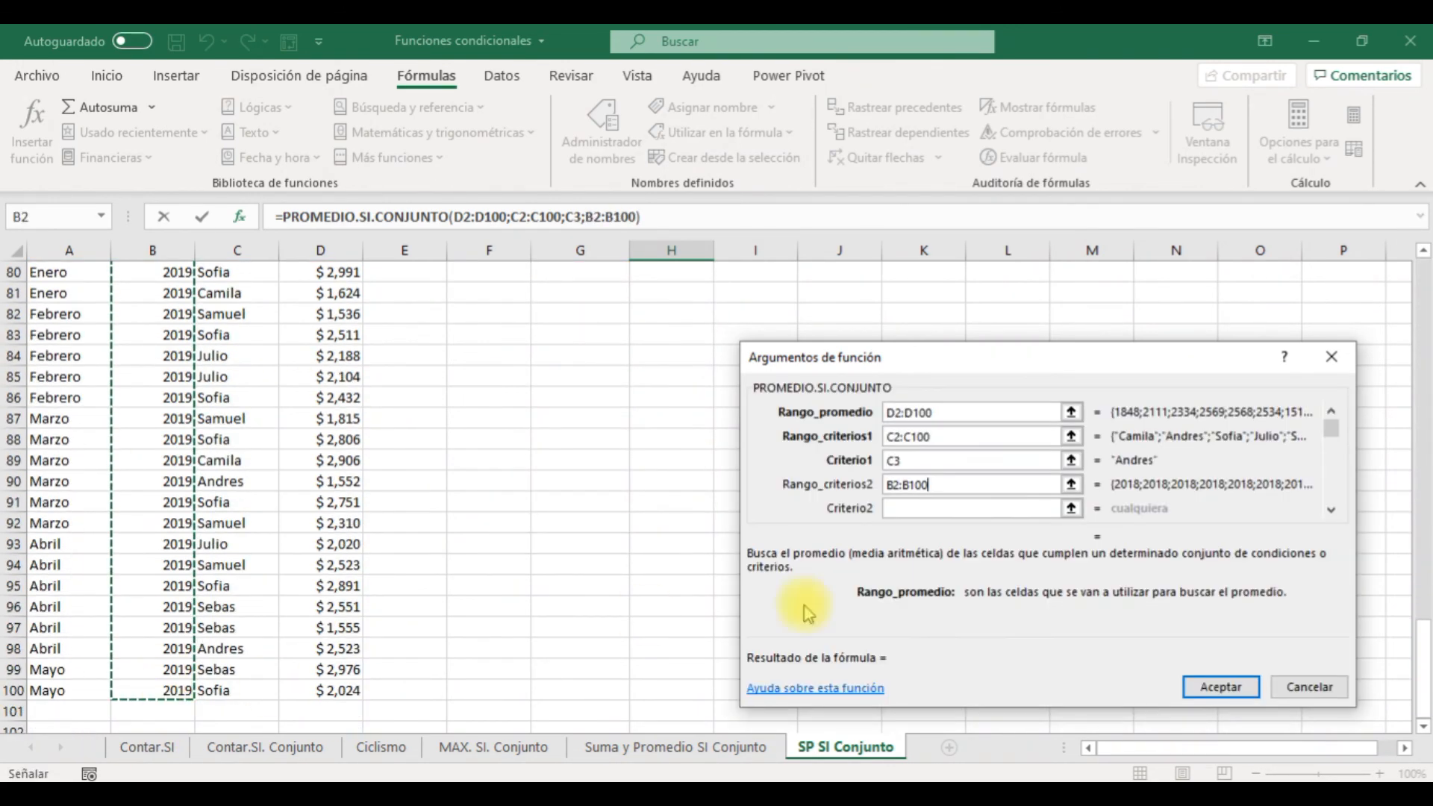
{"action": "left_click", "coordinate": [929, 511]}
{"action": "left_click_drag", "start_coordinate": [1422, 641], "coordinate": [1393, 209]}
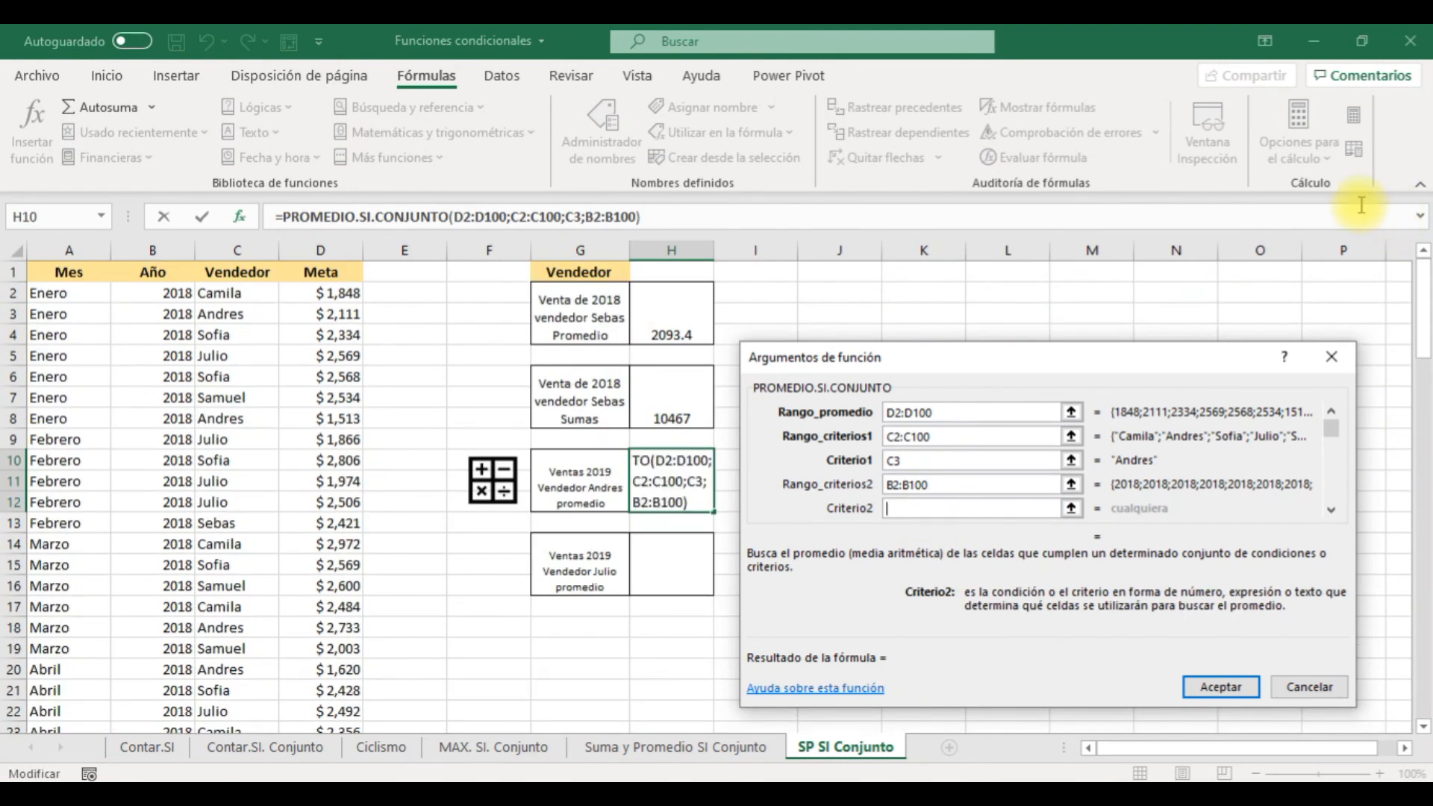
{"action": "type", "text": "2019"}
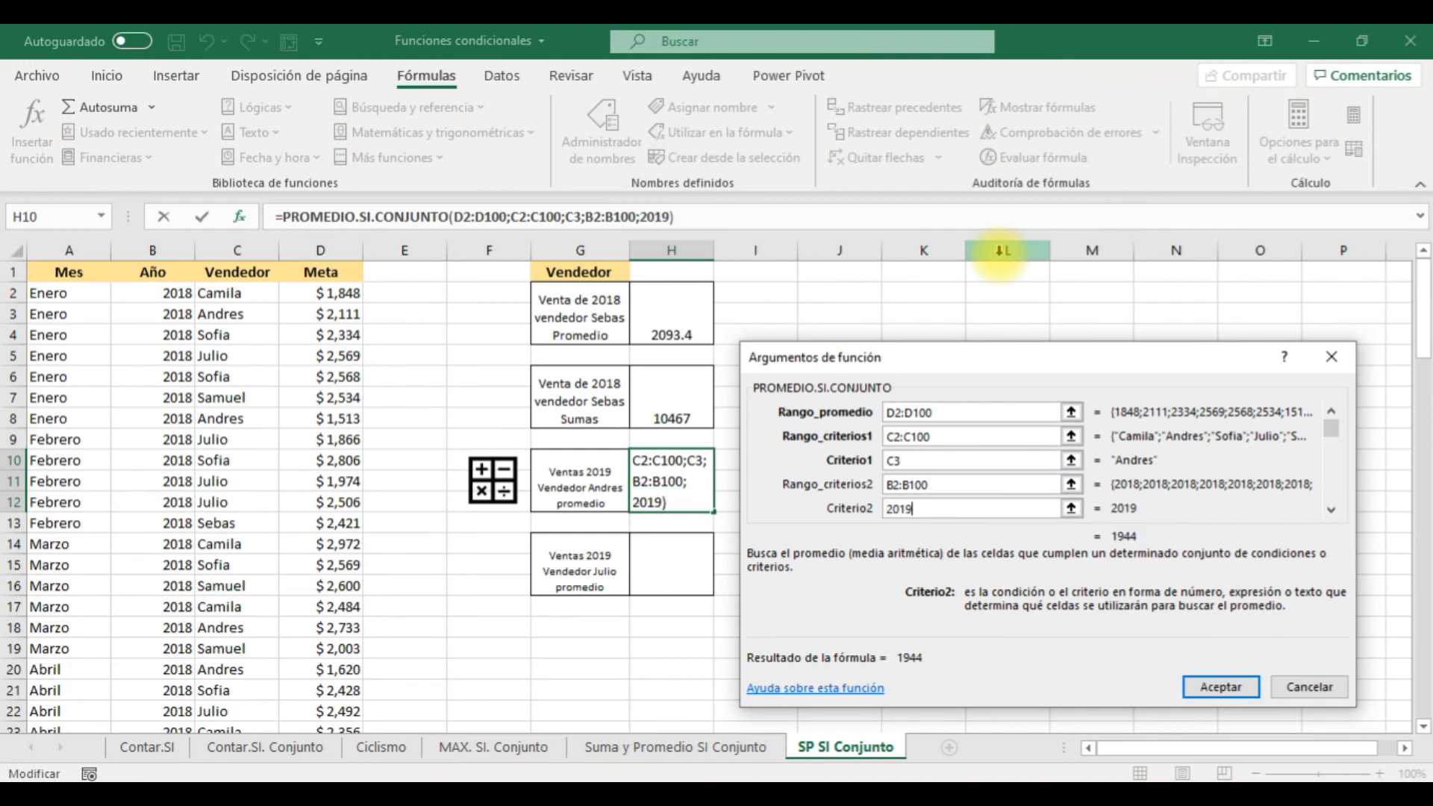
{"action": "key", "text": "Return"}
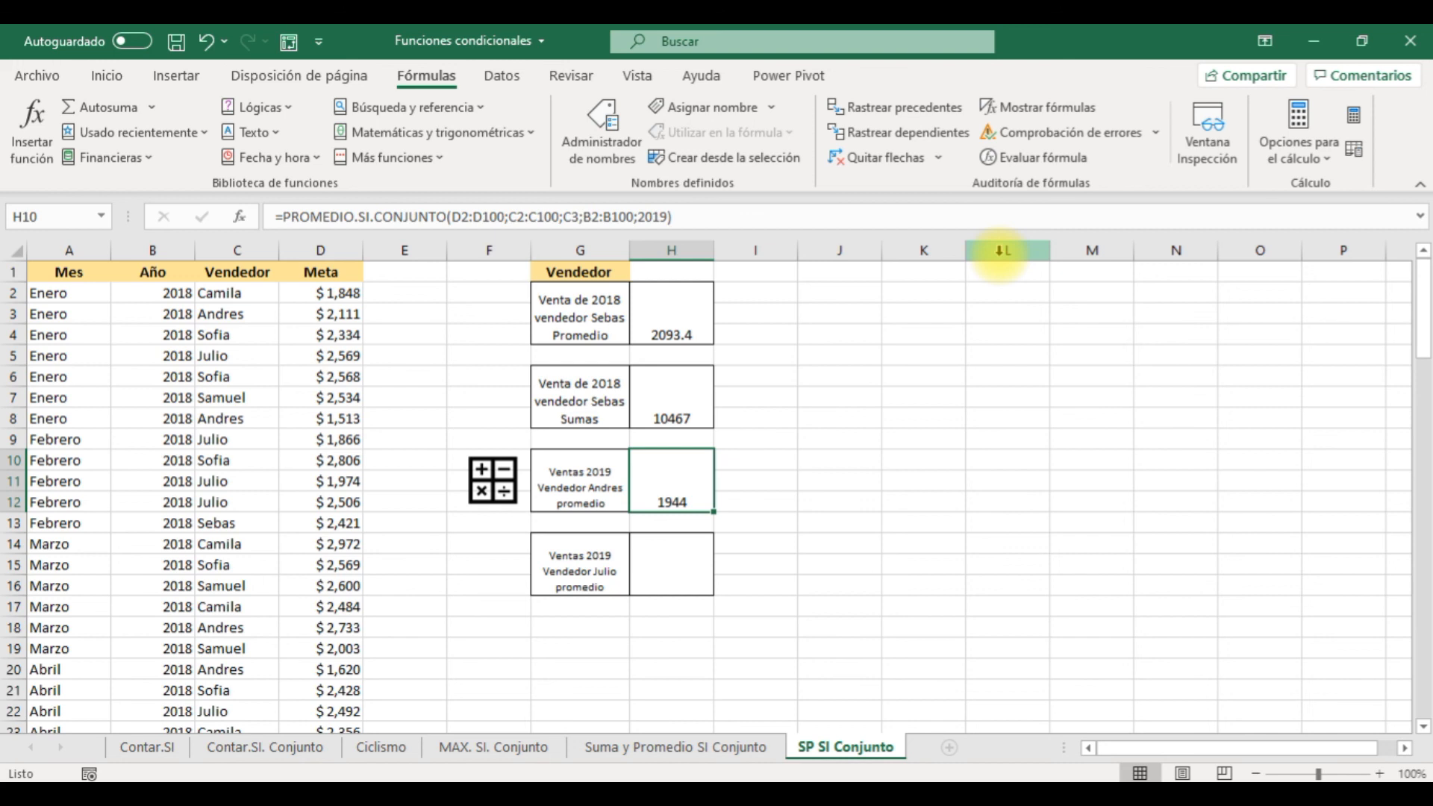
Start PROMEDIO.SI.CONJUNTO in cell H14 for the last 2019 seller average, with D2:D100 as the average range
{"action": "left_click", "coordinate": [683, 579]}
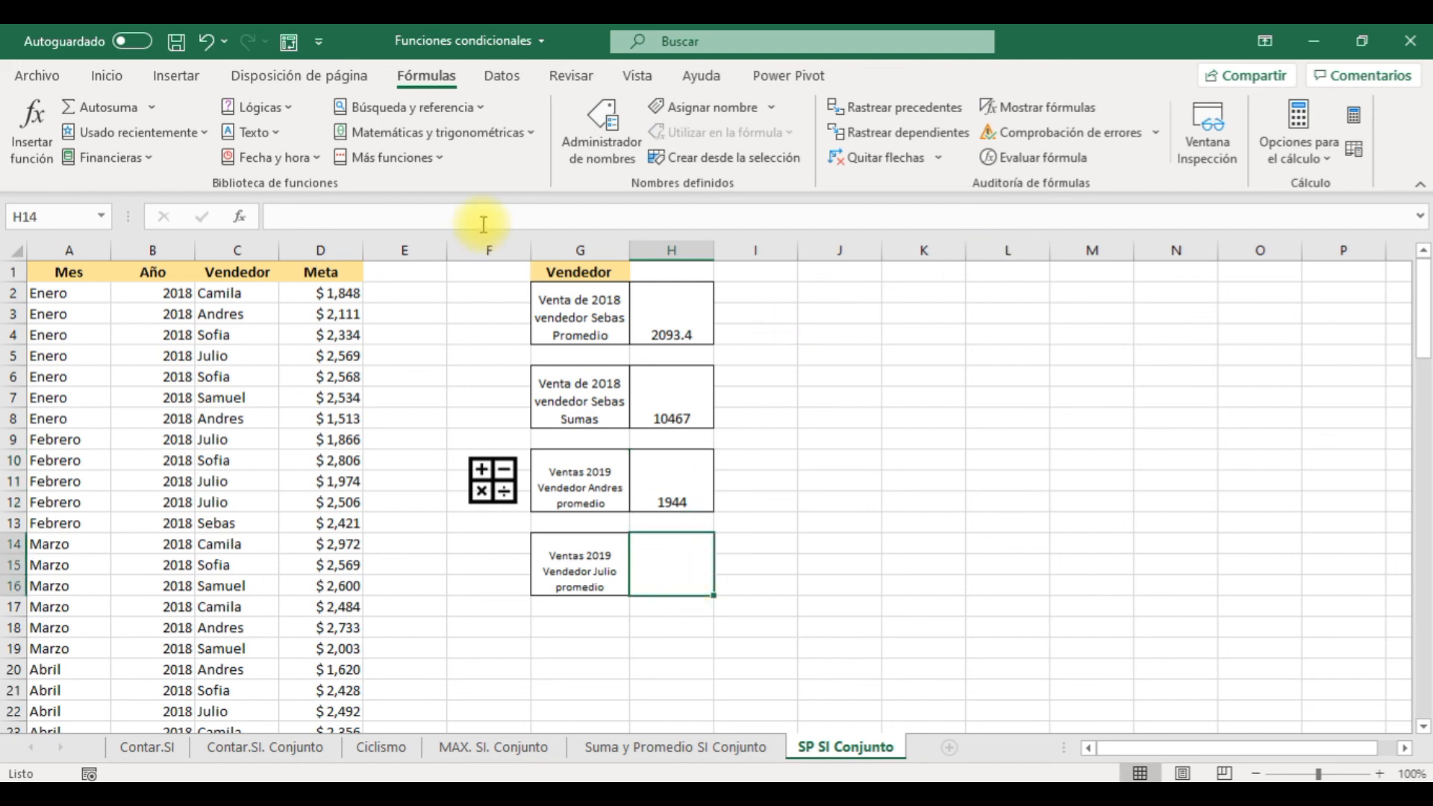
{"action": "left_click", "coordinate": [436, 163]}
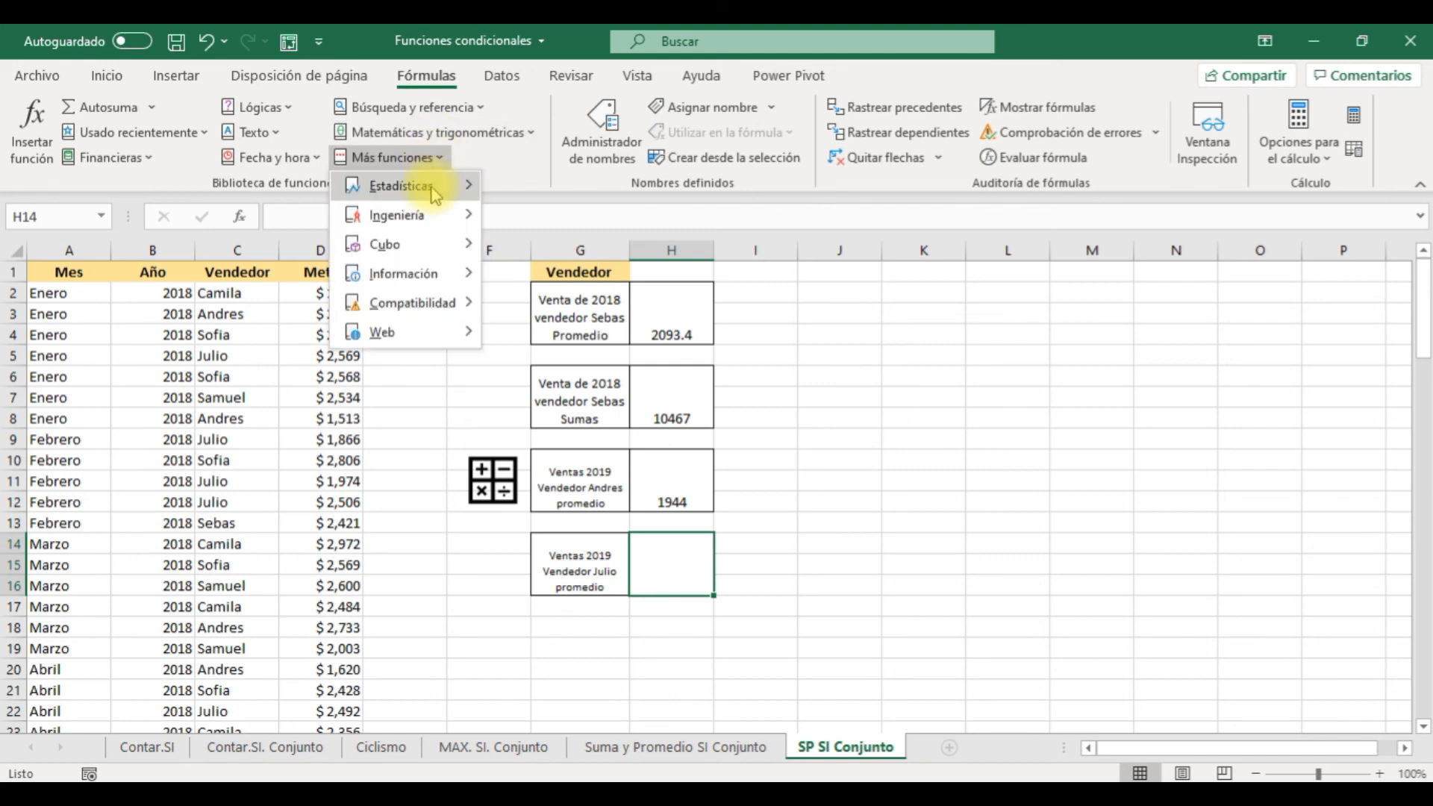
{"action": "mouse_move", "coordinate": [401, 185]}
{"action": "scroll", "coordinate": [748, 343], "scroll_direction": "down", "scroll_amount": 4}
{"action": "scroll", "coordinate": [749, 343], "scroll_direction": "down", "scroll_amount": 20}
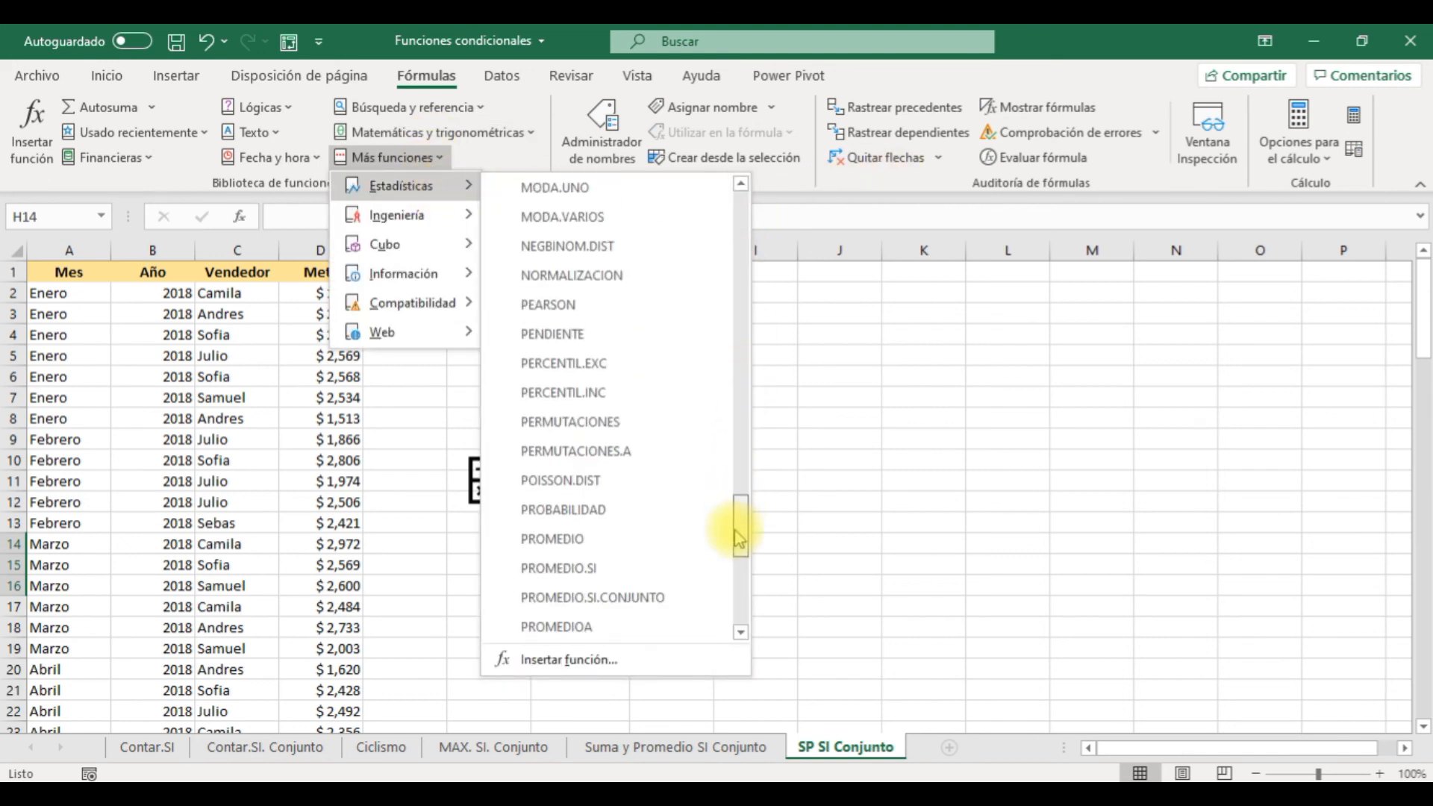
{"action": "left_click", "coordinate": [629, 597]}
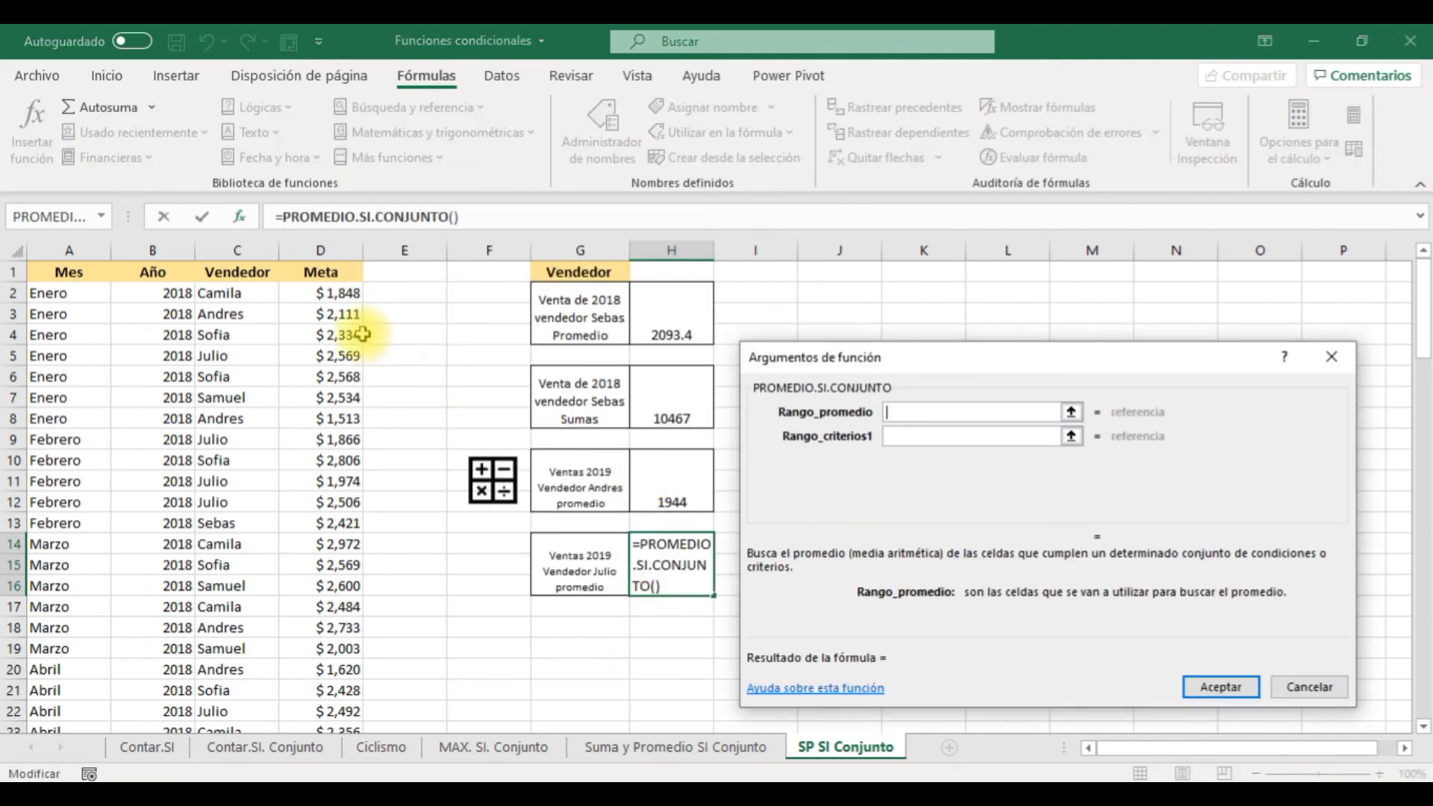
{"action": "left_click", "coordinate": [344, 296]}
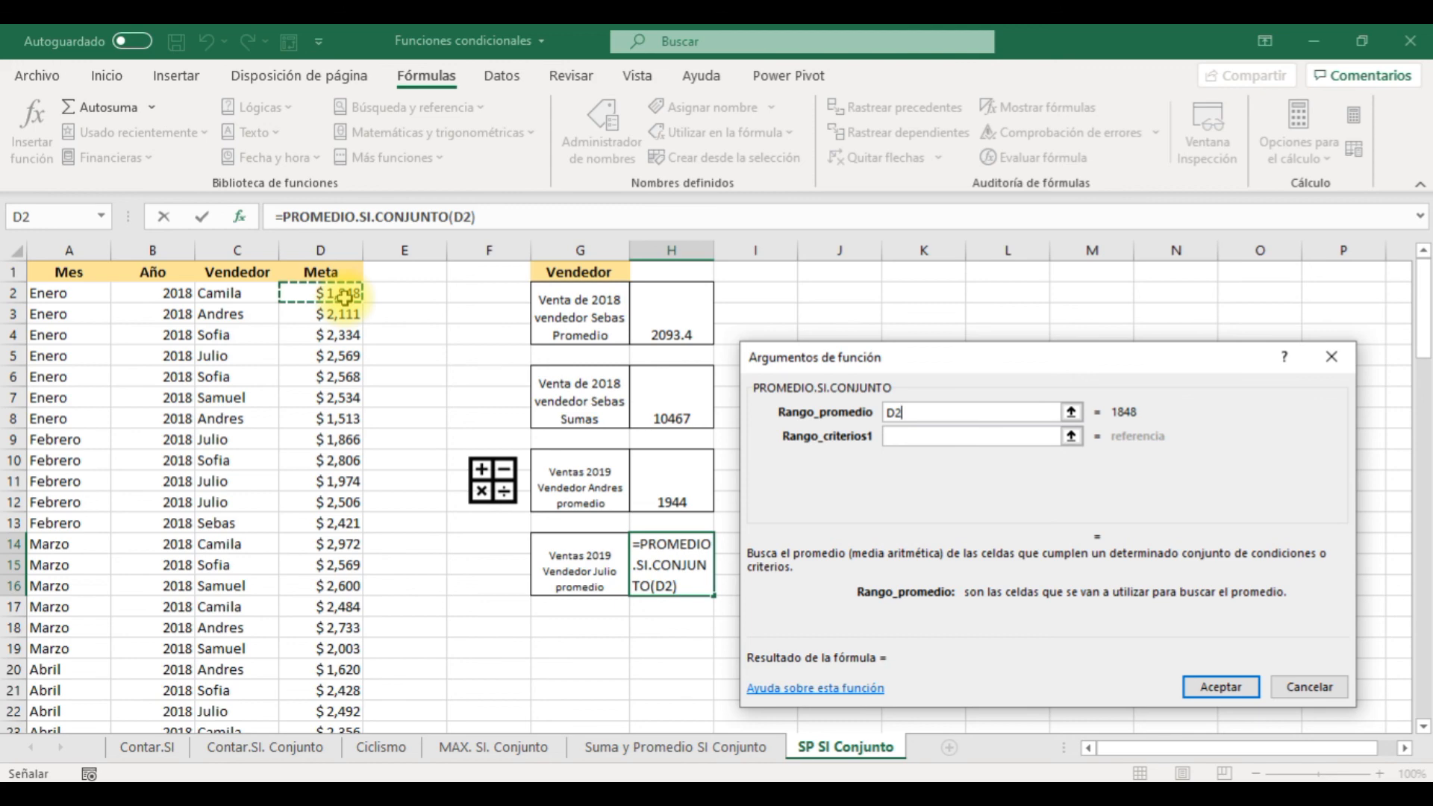
{"action": "left_click_drag", "start_coordinate": [344, 296], "coordinate": [336, 691]}
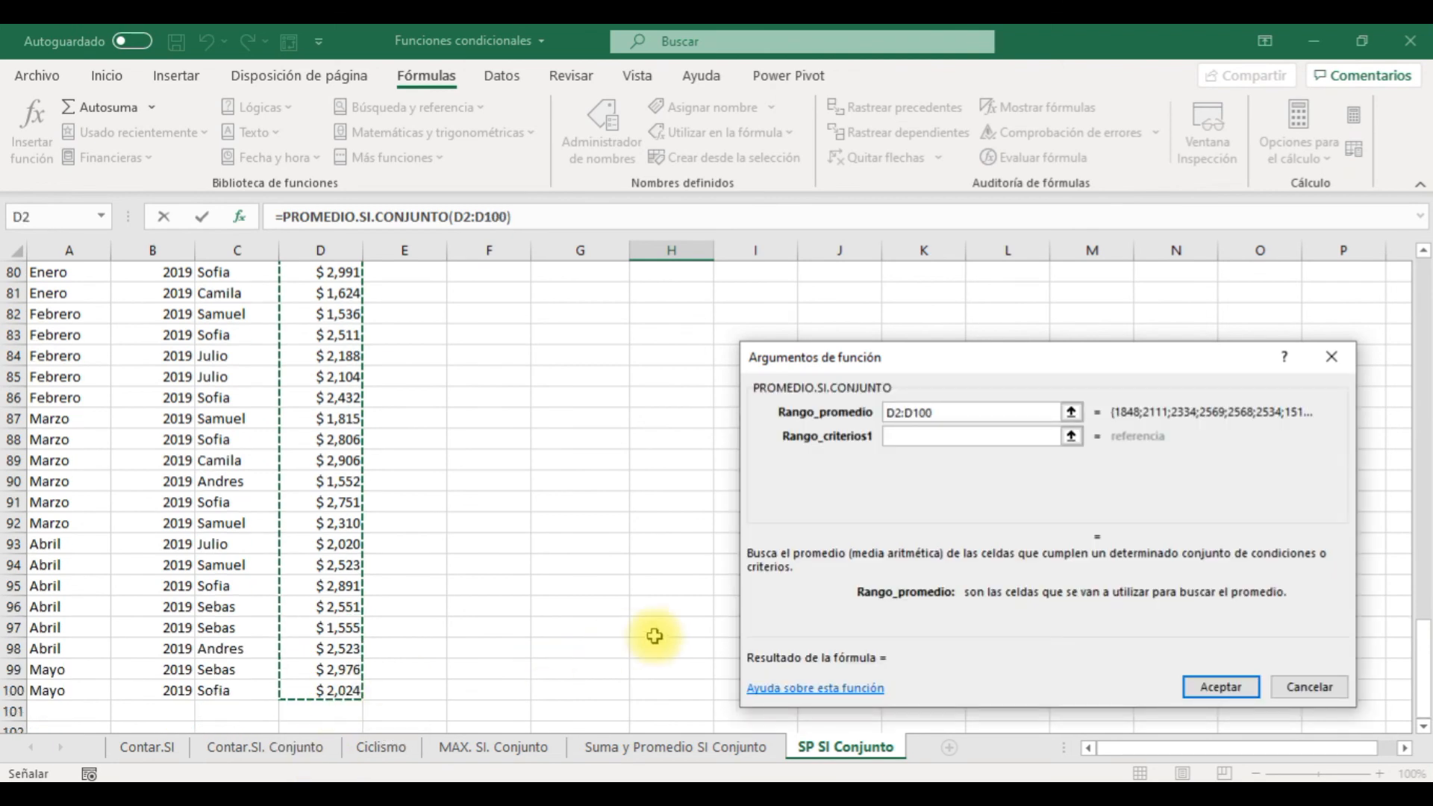
Set the H14 formula's first condition to range C2:C100 matching the seller in cell C5
{"action": "left_click", "coordinate": [910, 433]}
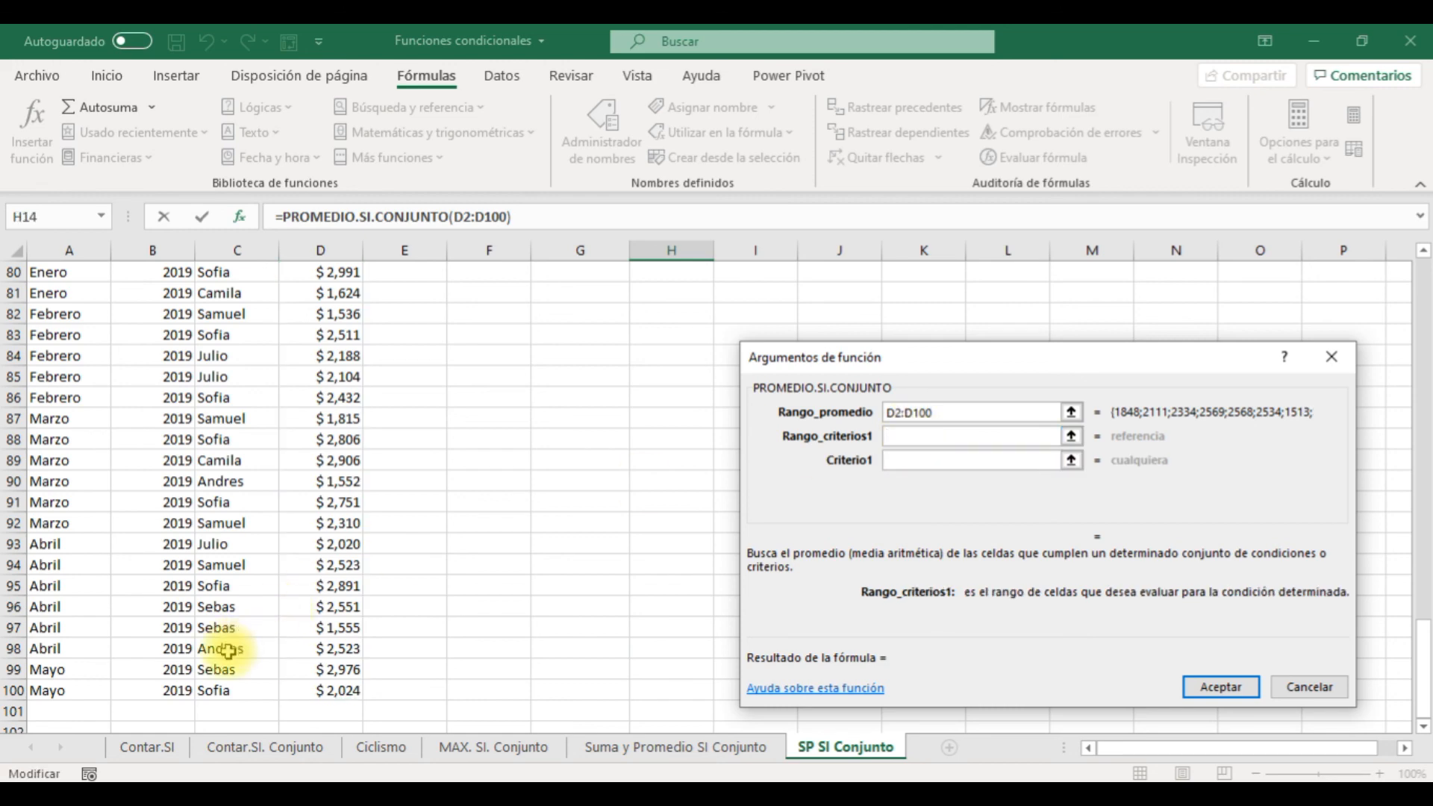
{"action": "left_click_drag", "start_coordinate": [217, 689], "coordinate": [228, 290]}
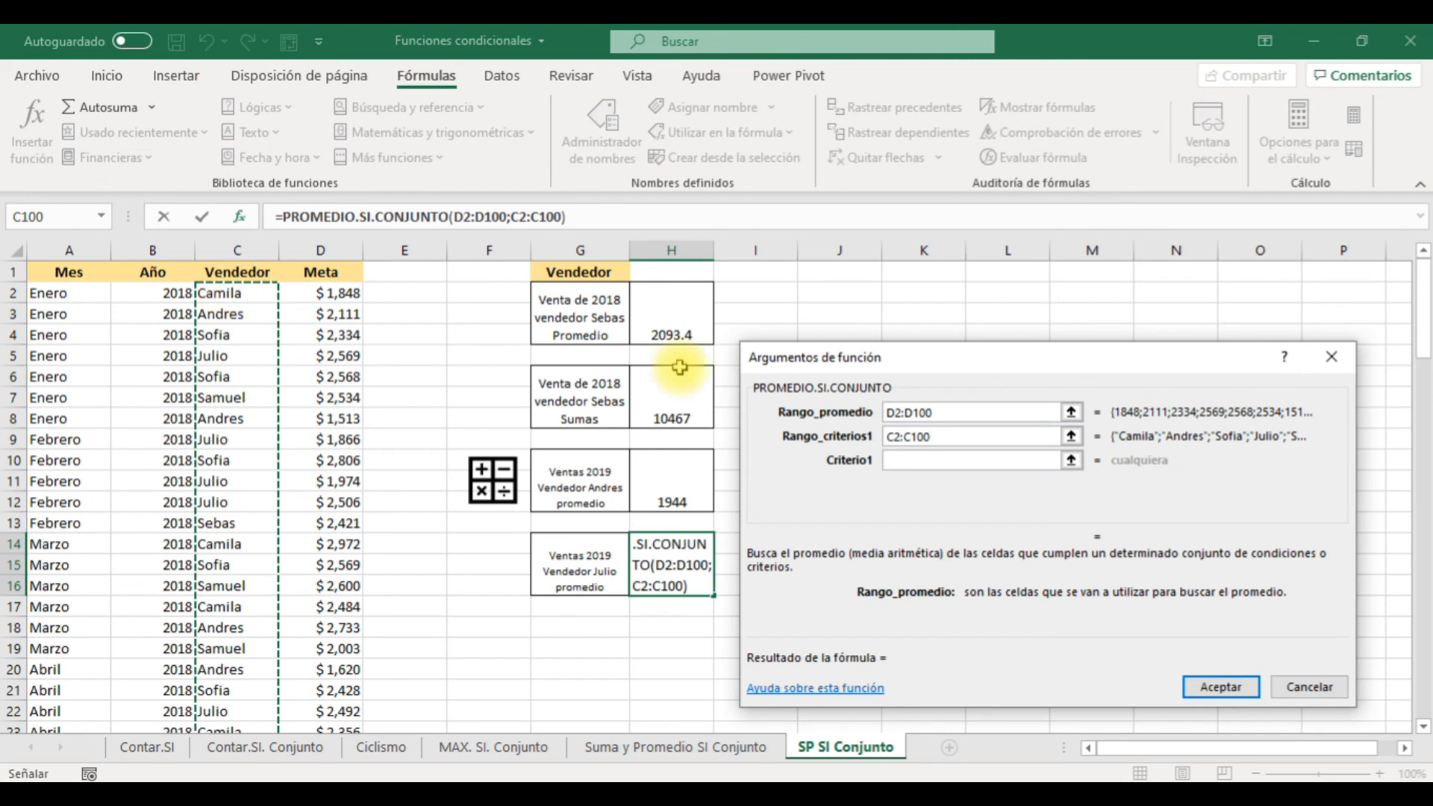
{"action": "left_click", "coordinate": [905, 458]}
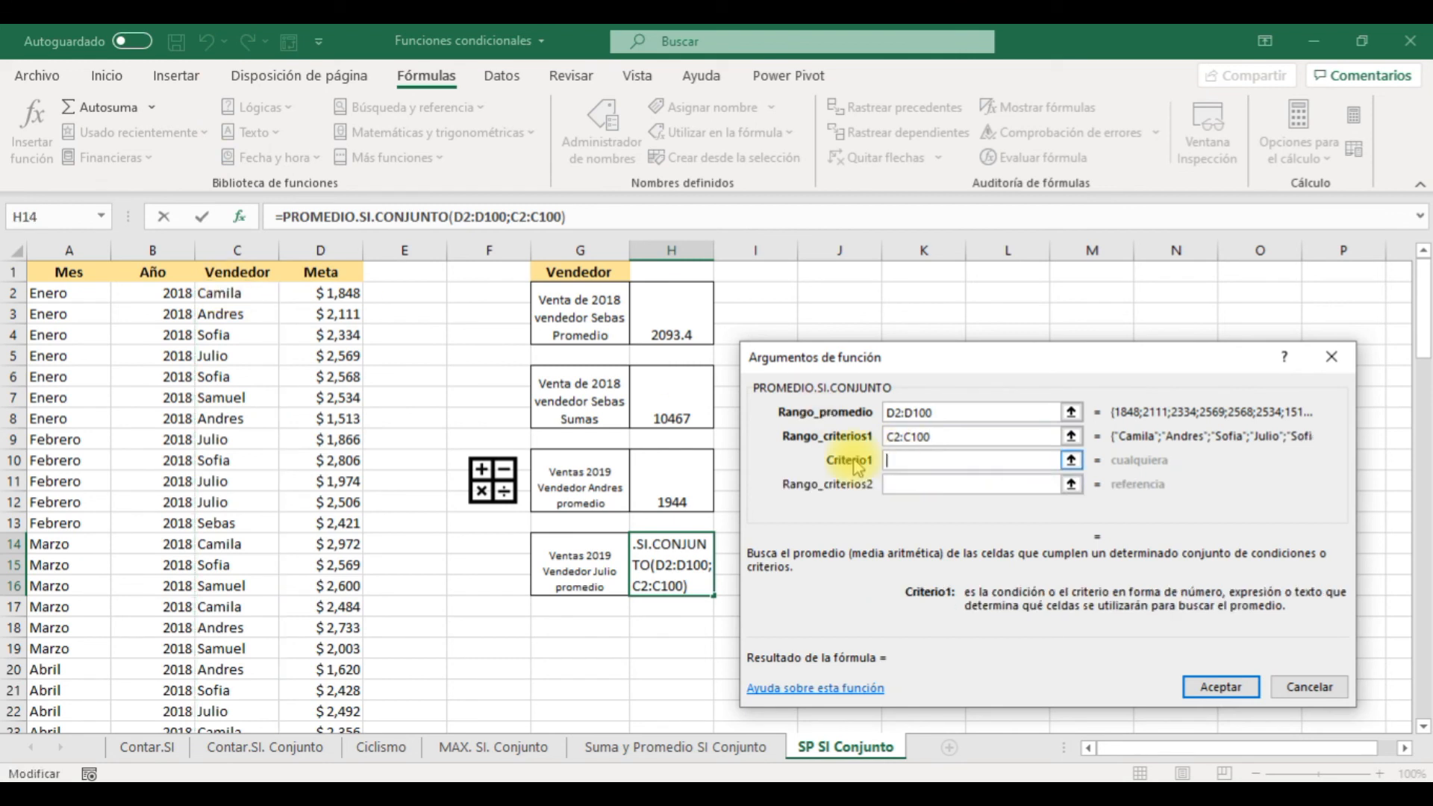
{"action": "left_click", "coordinate": [231, 356]}
Add the second condition to the H14 formula, range B2:B100 matching 2019, and accept it
{"action": "left_click", "coordinate": [950, 490]}
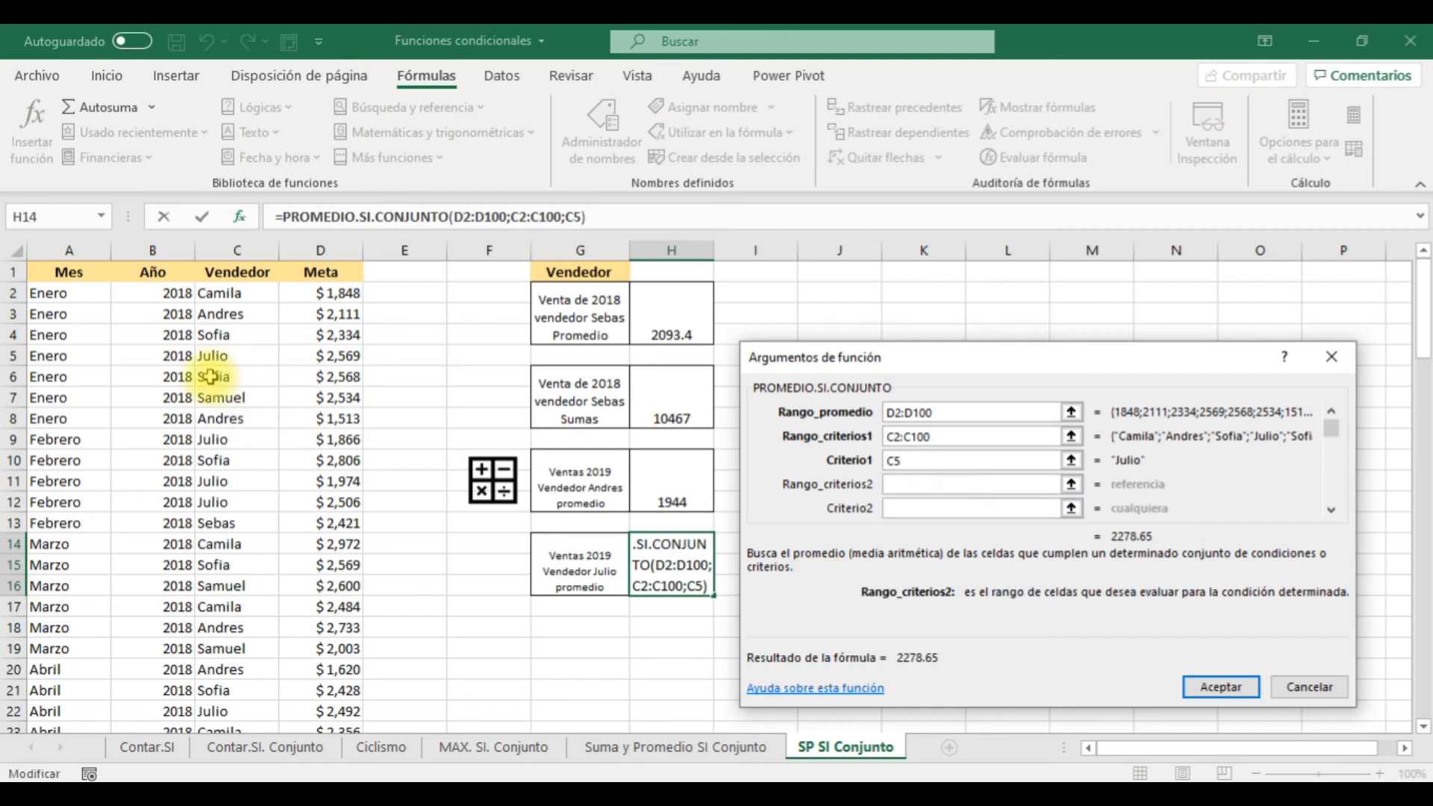
{"action": "left_click_drag", "start_coordinate": [156, 292], "coordinate": [178, 670]}
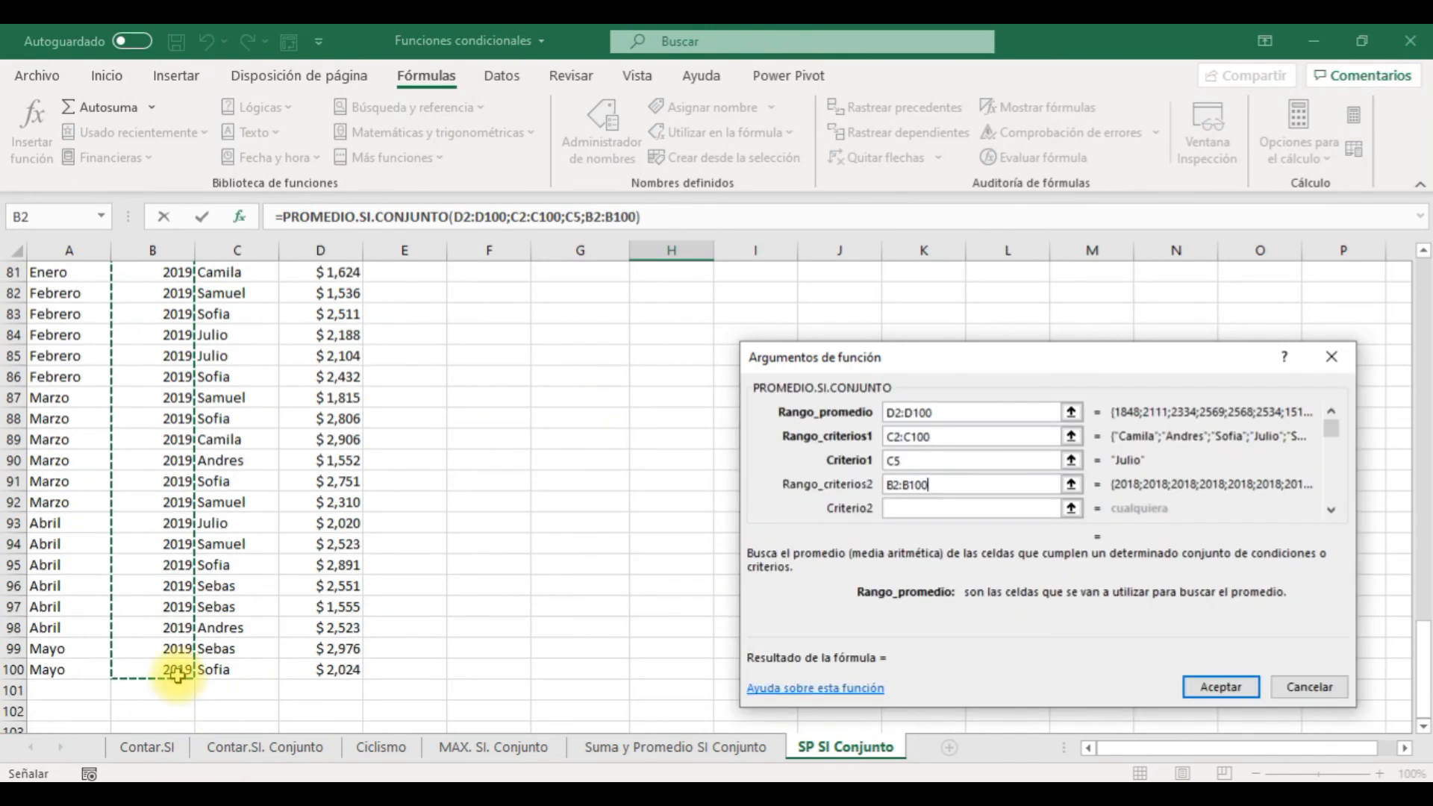
{"action": "left_click", "coordinate": [924, 508]}
{"action": "type", "text": "2019"}
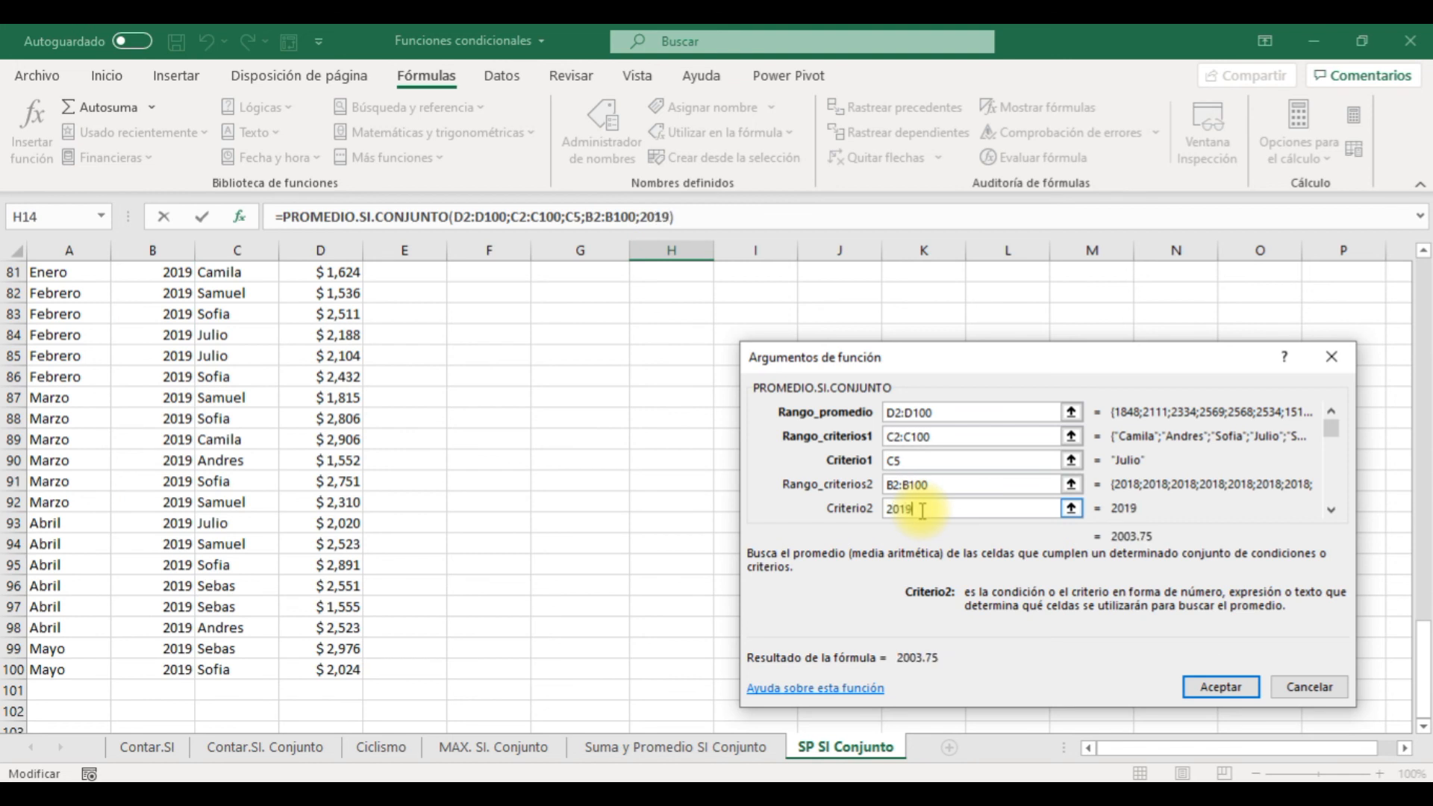
{"action": "key", "text": "Return"}
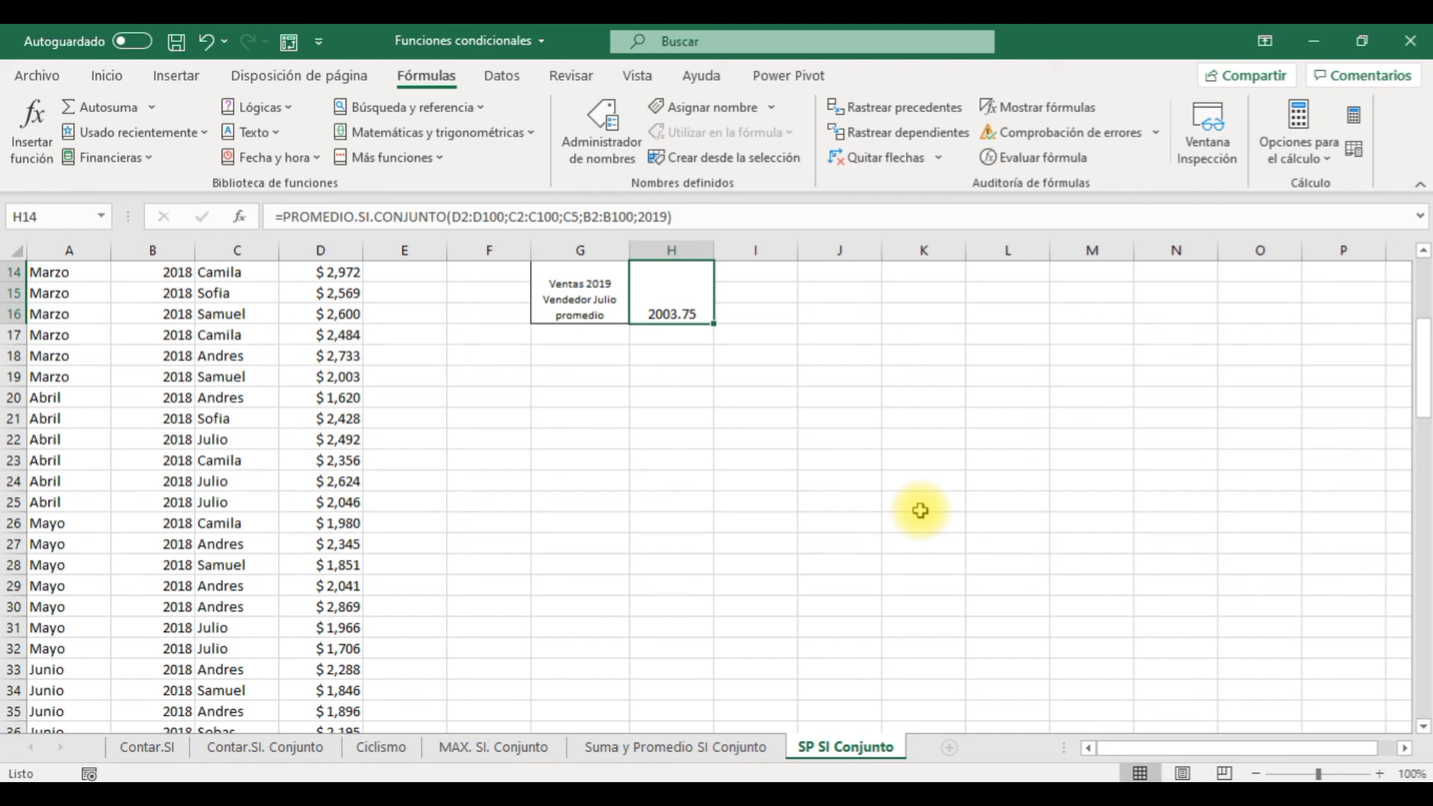
{"action": "key", "text": "Up"}
{"action": "key", "text": "Up"}
{"action": "key", "text": "Up"}
{"action": "key", "text": "Up"}
{"action": "key", "text": "Up"}
{"action": "key", "text": "Up"}
{"action": "key", "text": "Up"}
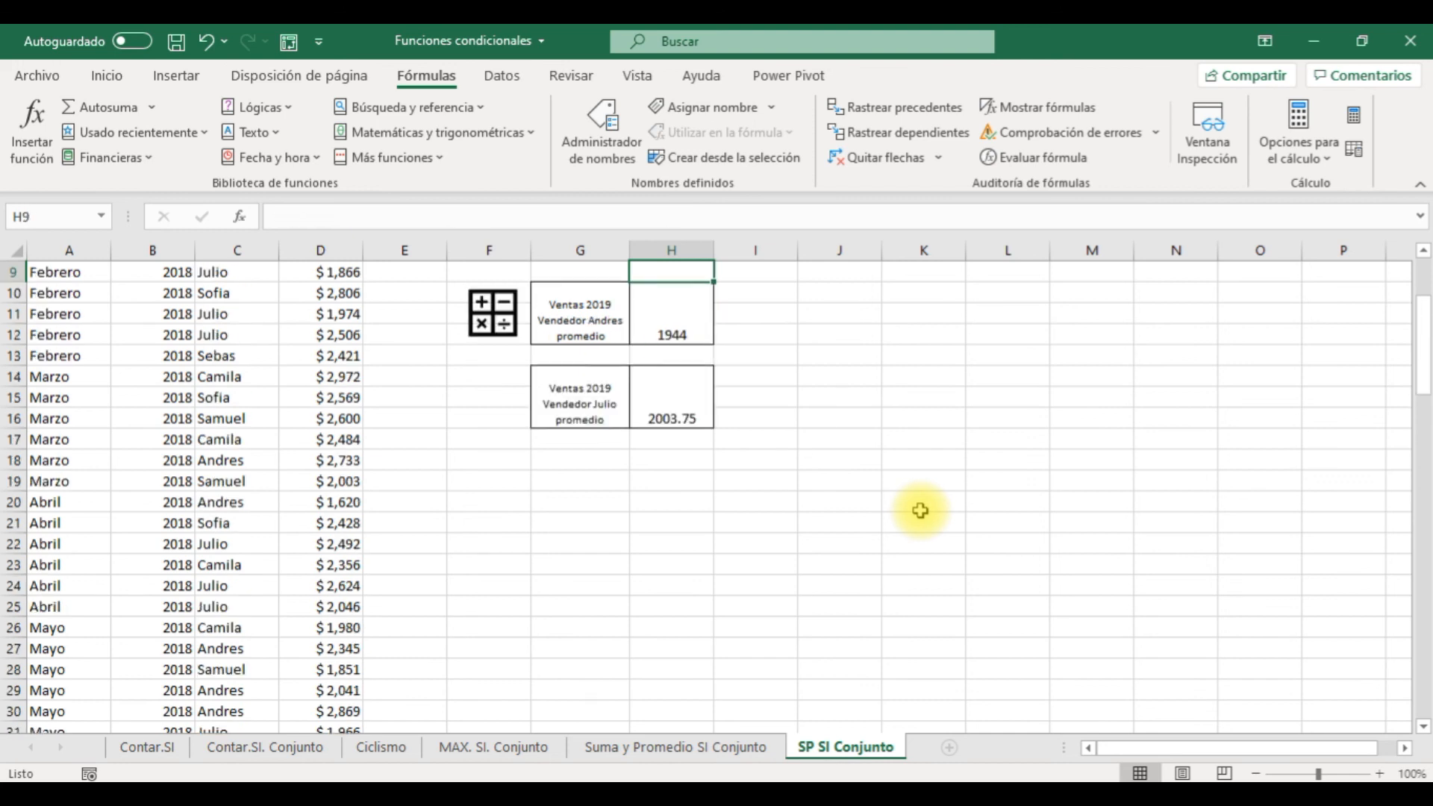